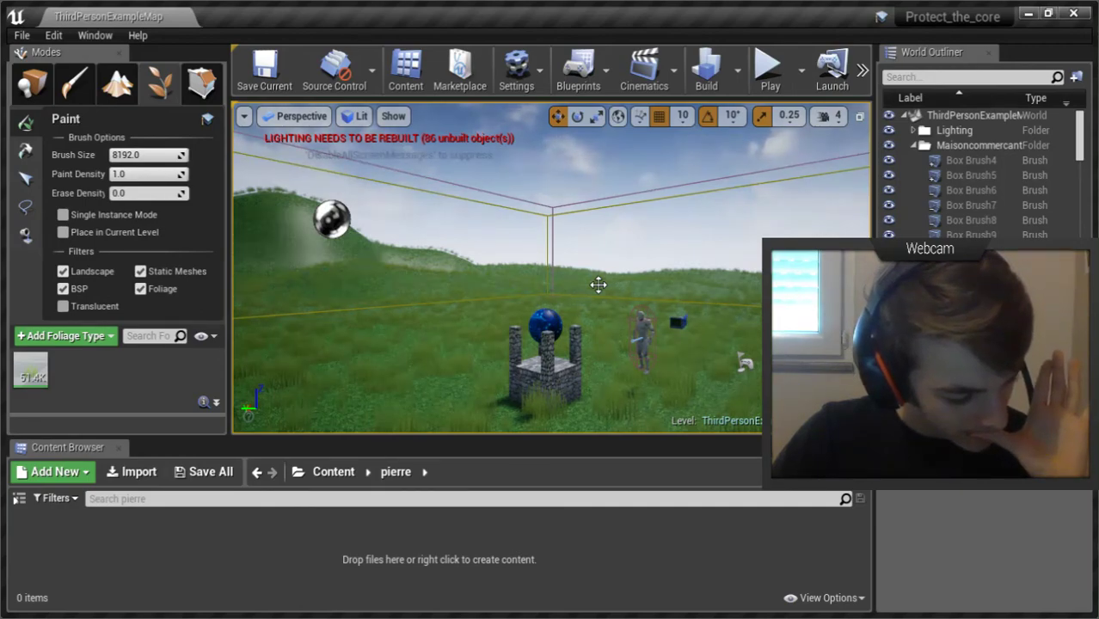
Move the view closer to the blue core sphere and go back to the top-level Content folder.
mouse_move(599, 285)
mouse_down()
mouse_move(607, 301)
mouse_move(606, 258)
mouse_move(607, 283)
mouse_up()
click(332, 472)
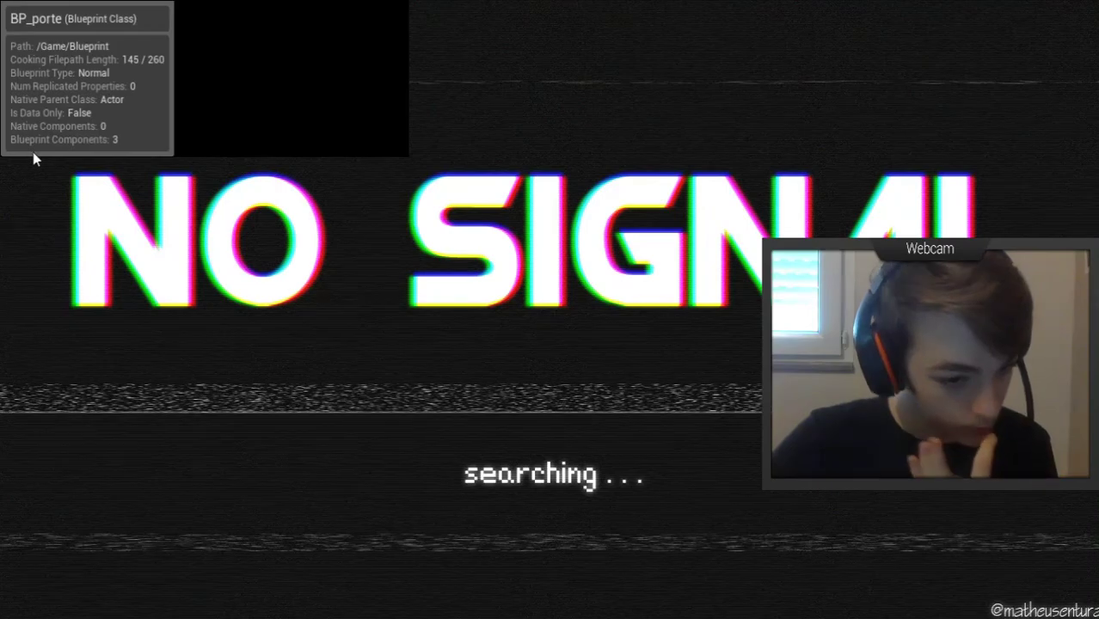
Start creating a new Blueprint Class from the Content Browser's add-new menu.
right_click(6, 484)
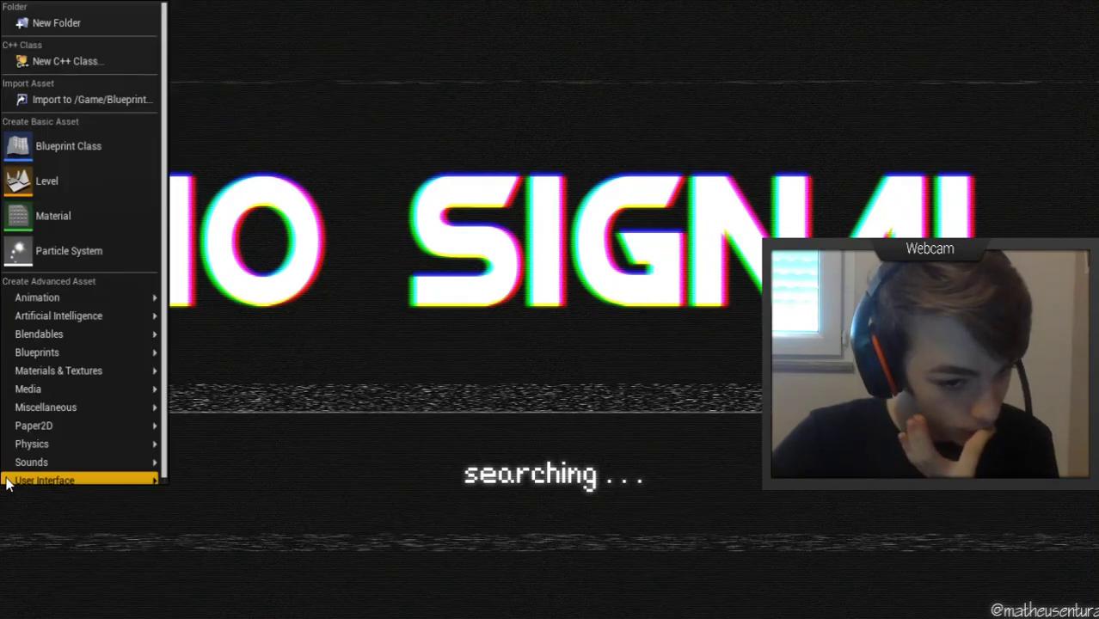
click(68, 147)
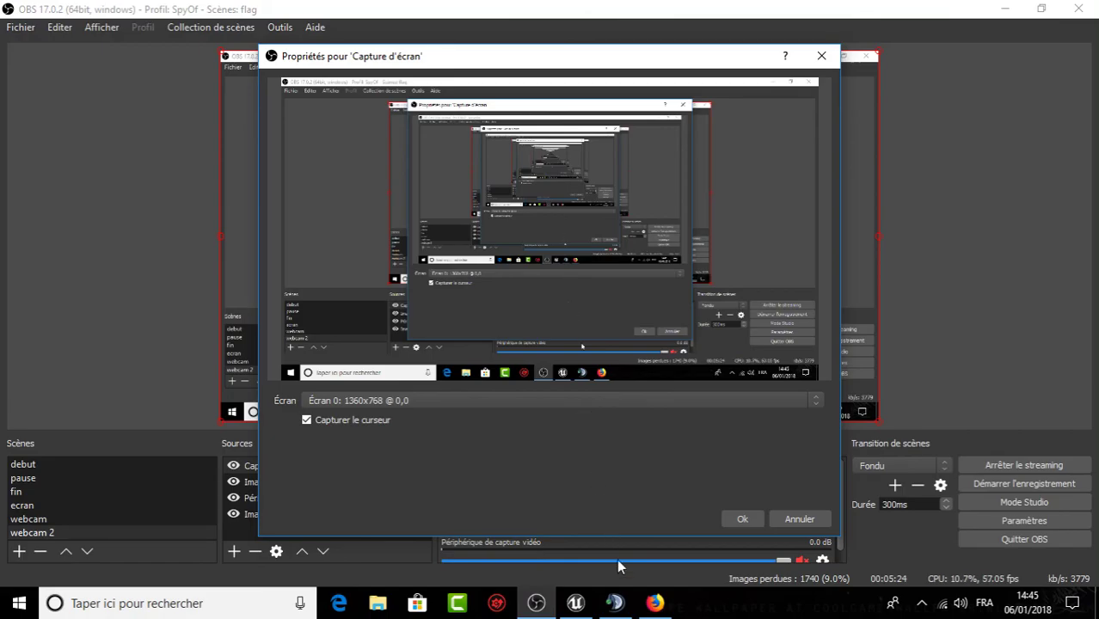
Bring Unreal Editor back, showing the Blueprint folder with BP_Noyau and BP_porte.
click(576, 602)
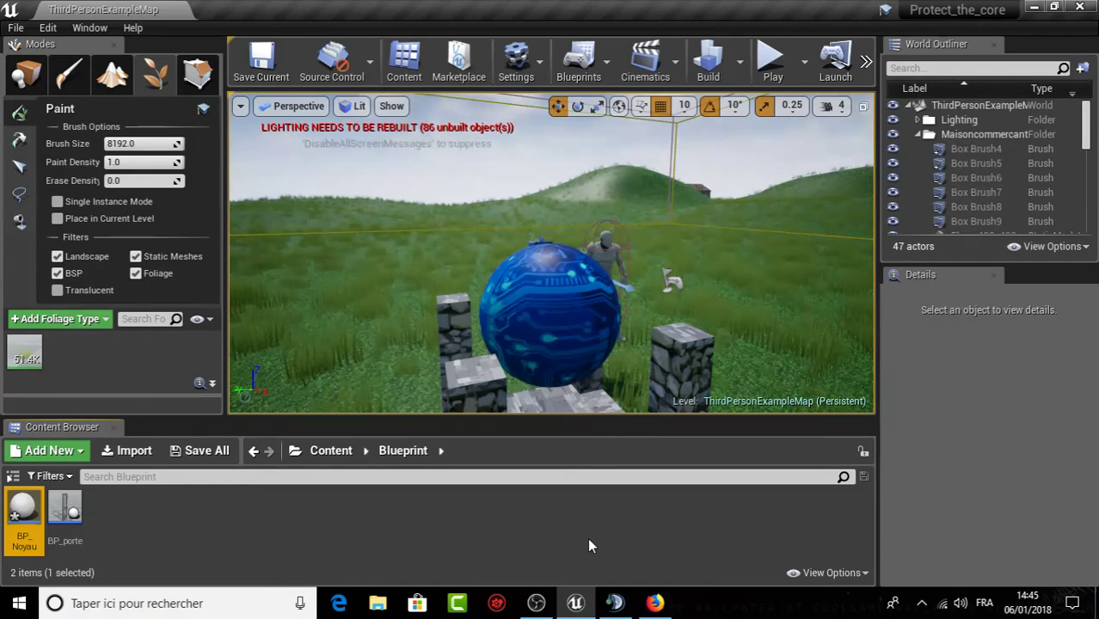
Boost the other TeamSpeak 3 channel member's volume to +10 dB, then return to Unreal Editor.
click(656, 603)
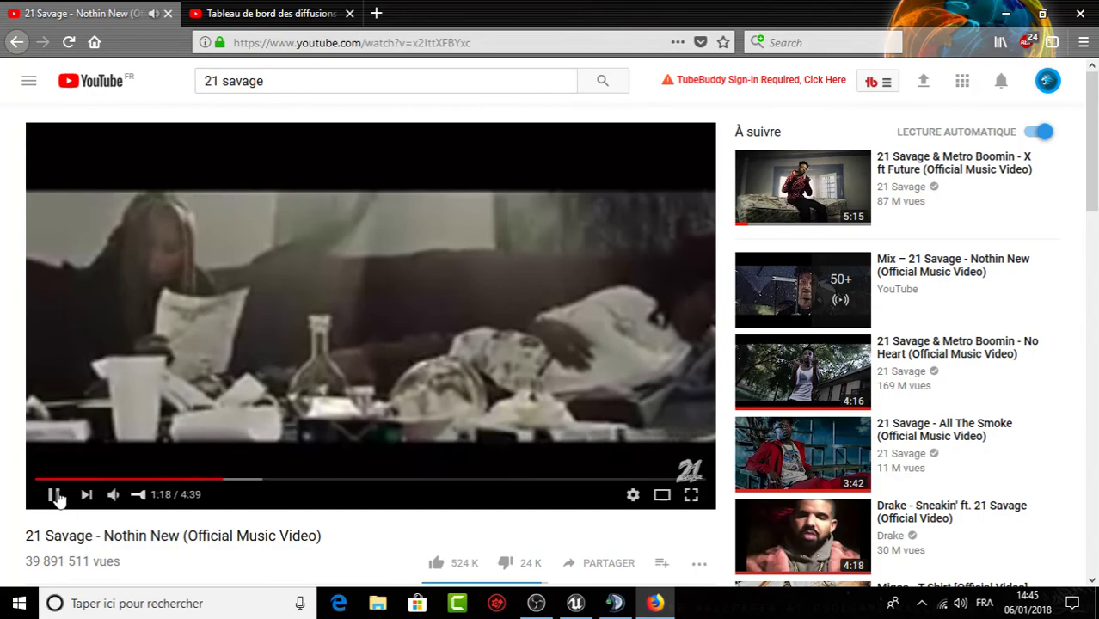
click(577, 606)
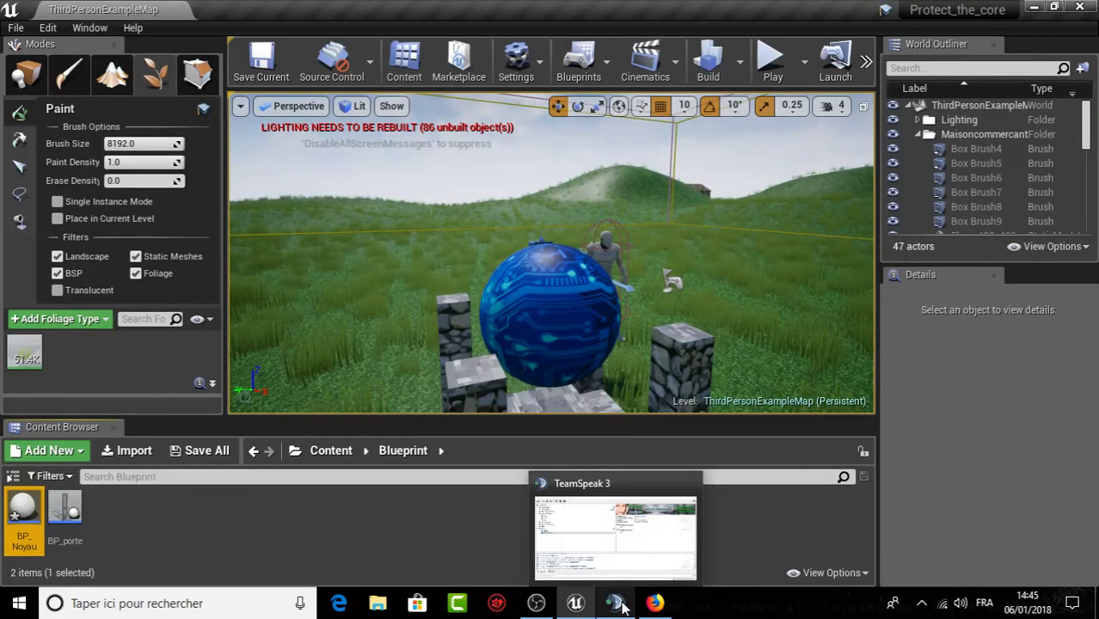
click(614, 603)
right_click(158, 271)
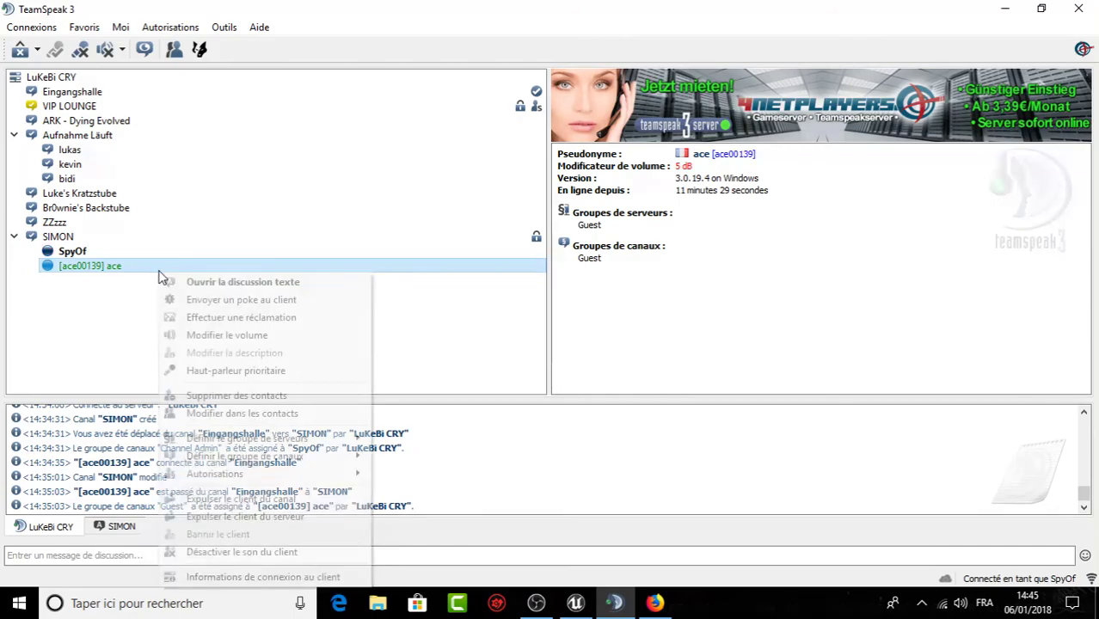
click(229, 341)
click(581, 278)
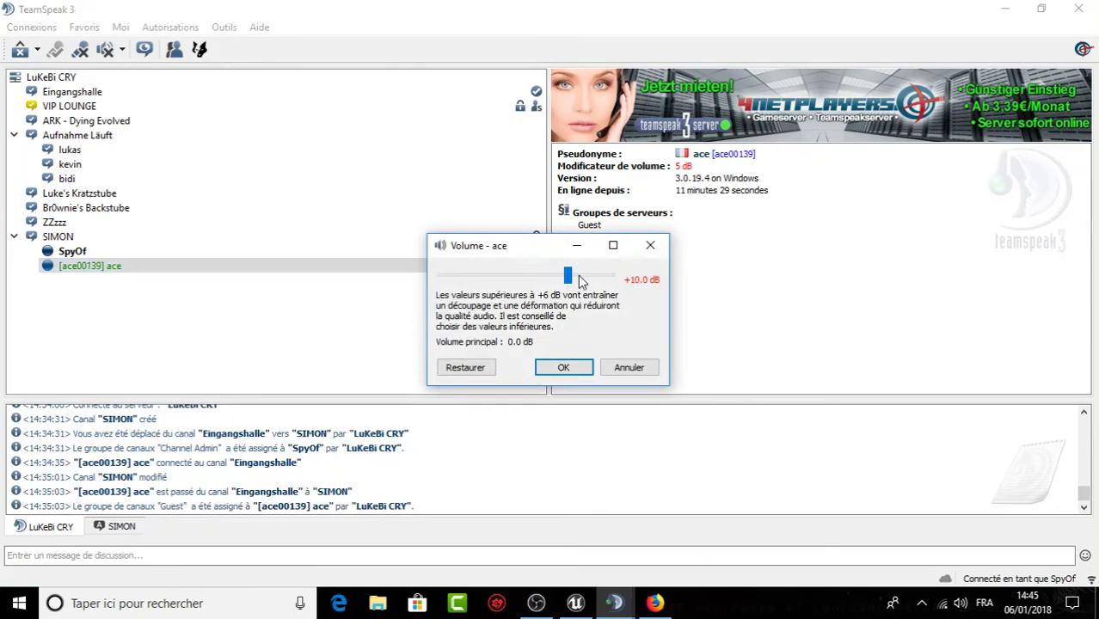
click(563, 368)
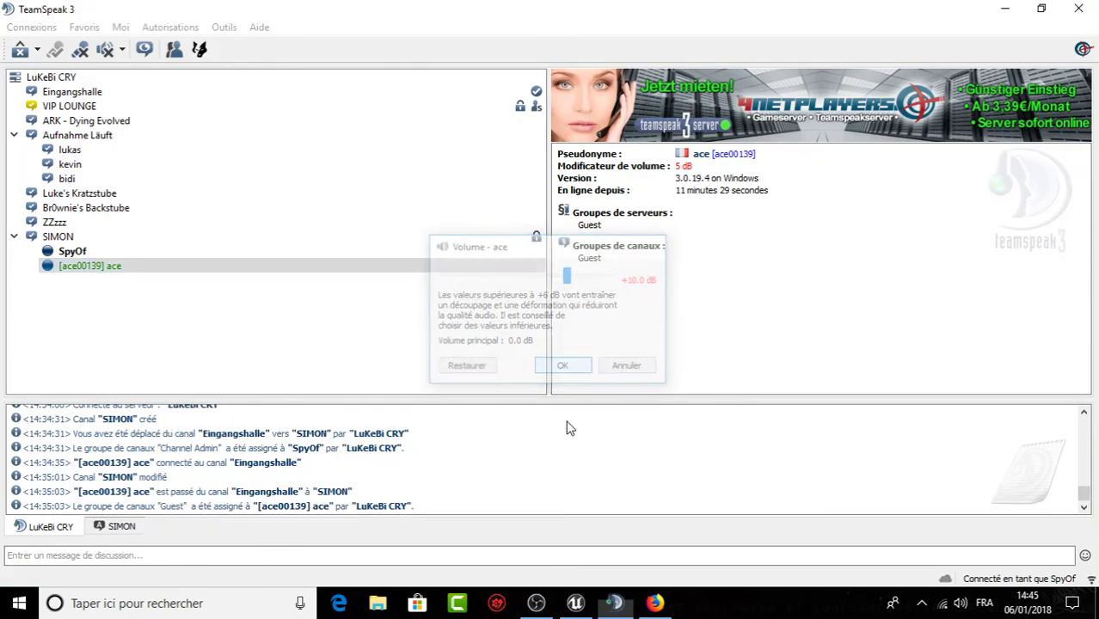
click(654, 603)
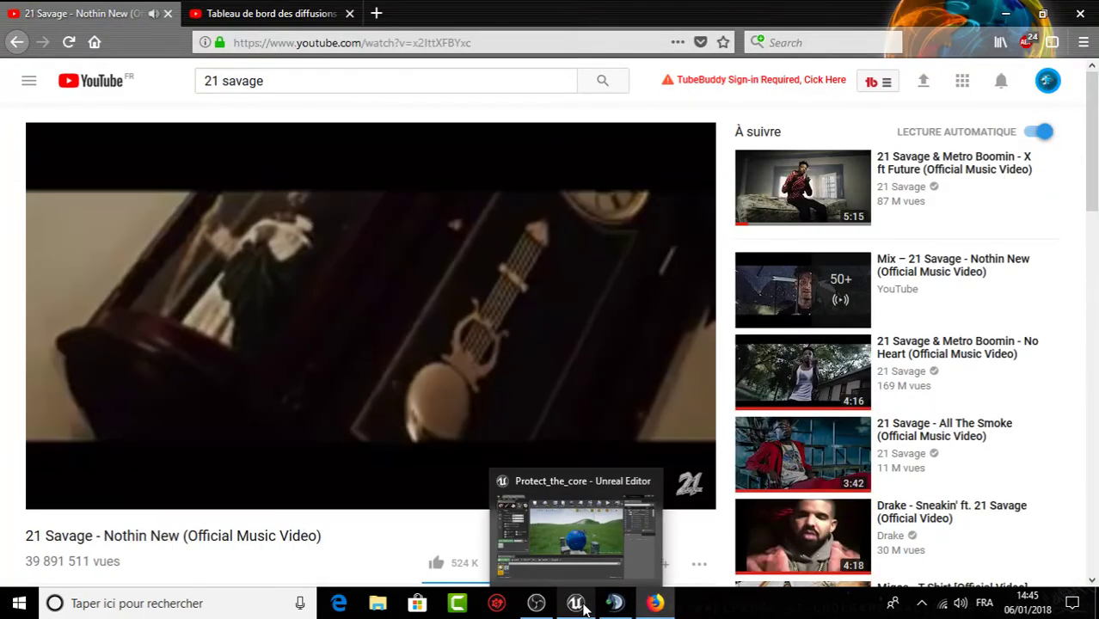
click(576, 603)
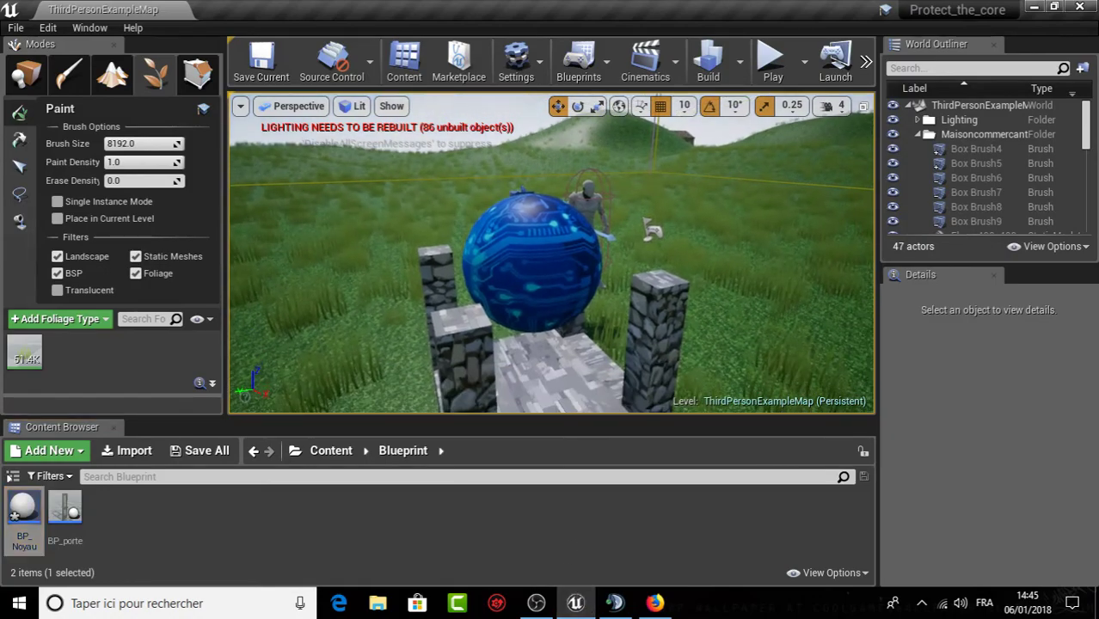
Open BP_Noyau in the Blueprint editor, then switch over to OBS Studio.
right_click(26, 527)
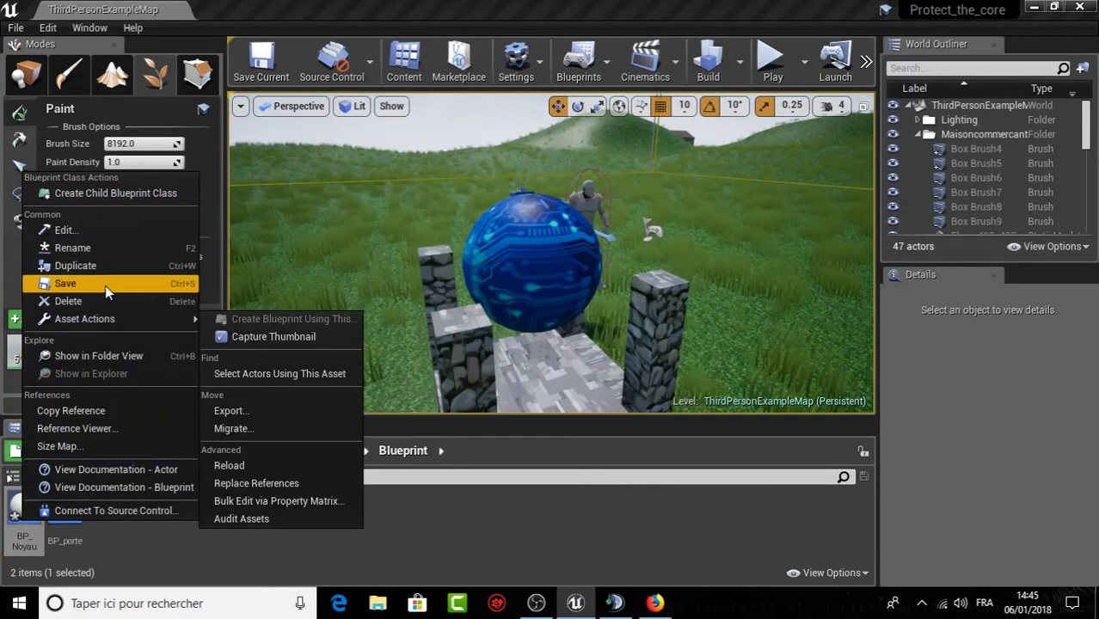
click(108, 232)
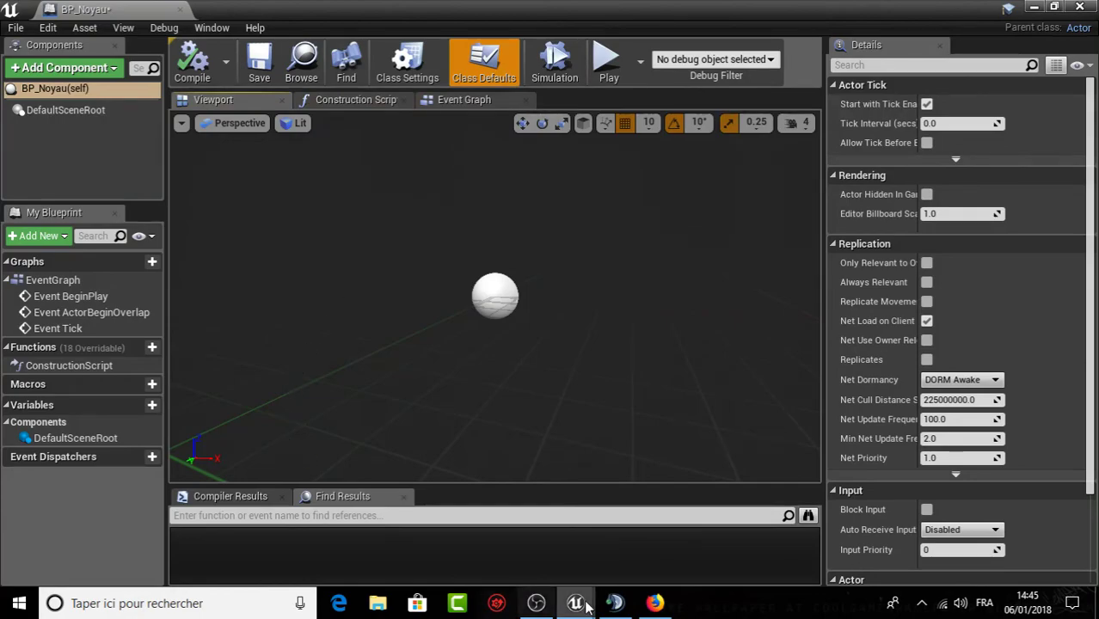
click(536, 603)
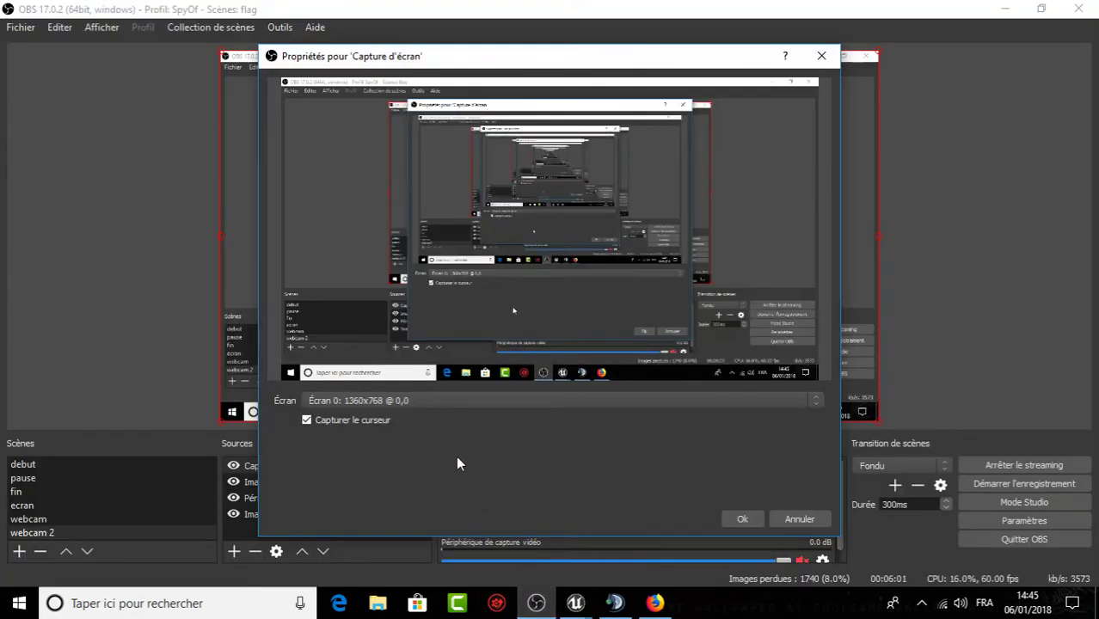
Cancel the capture properties and move 'Capture d'écran' below the webcam in the Sources list.
click(773, 518)
drag(320, 465, 320, 504)
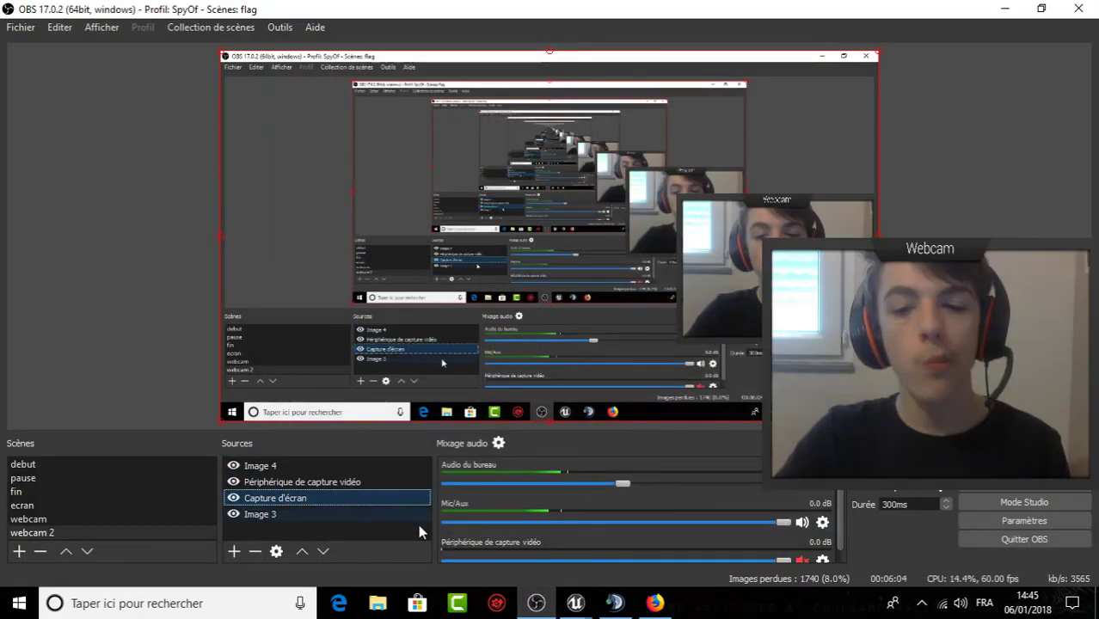
mouse_move(658, 604)
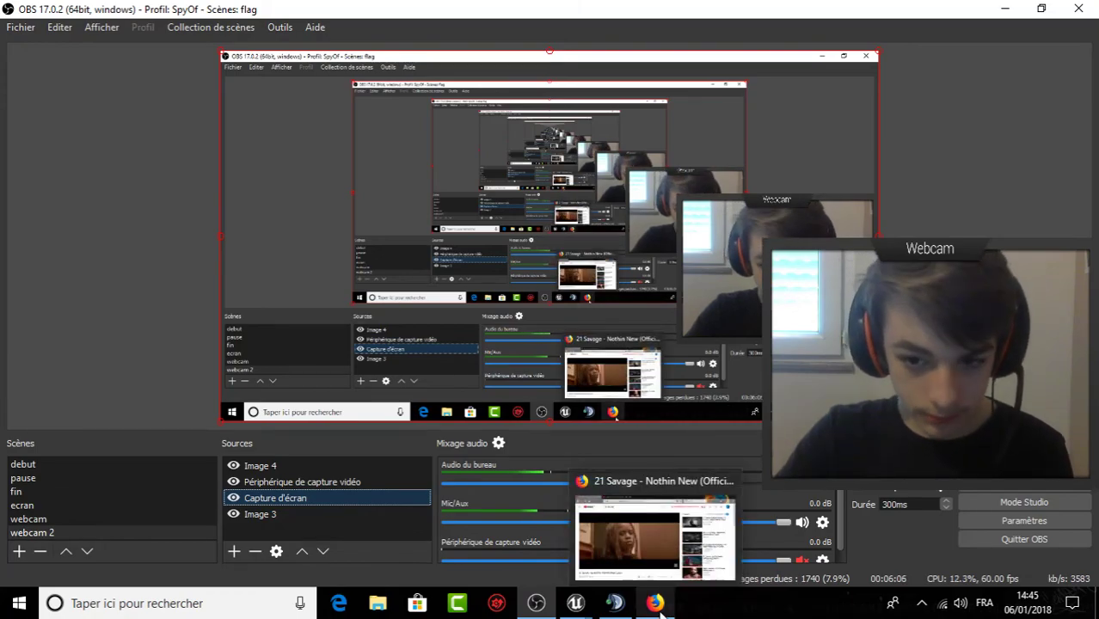
mouse_move(576, 603)
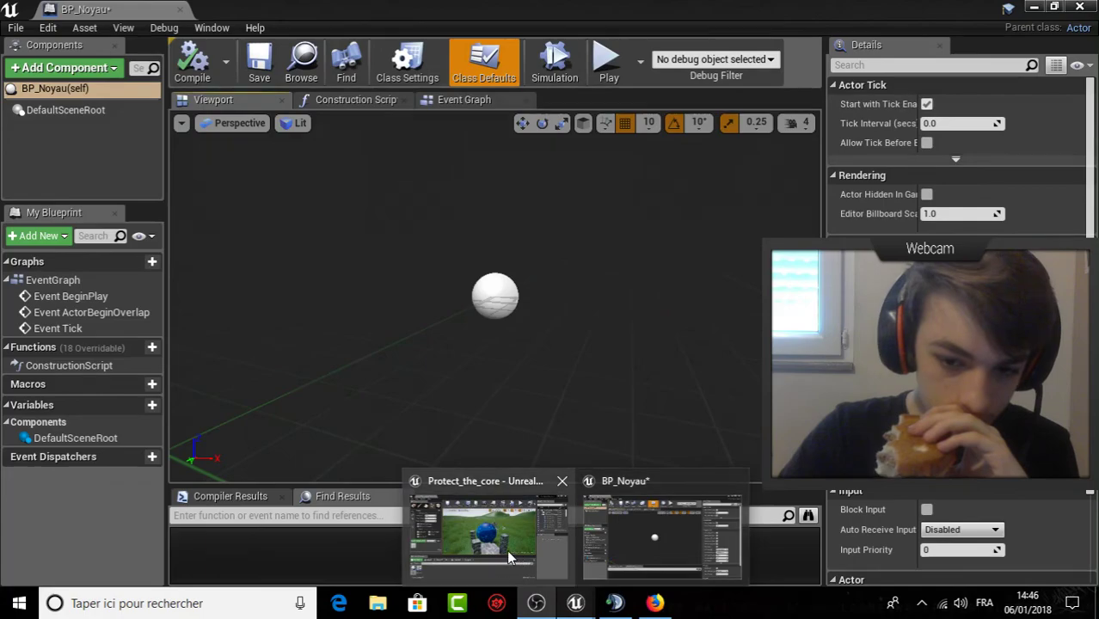
Add a Sphere component to BP_Noyau and name it Noyau.
click(658, 561)
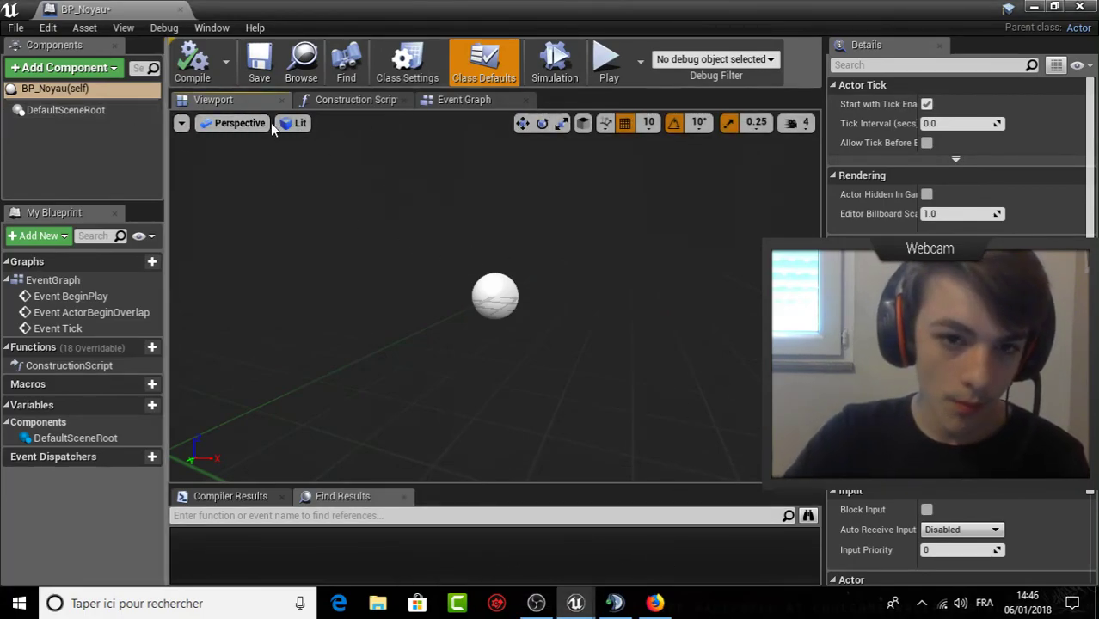
click(64, 67)
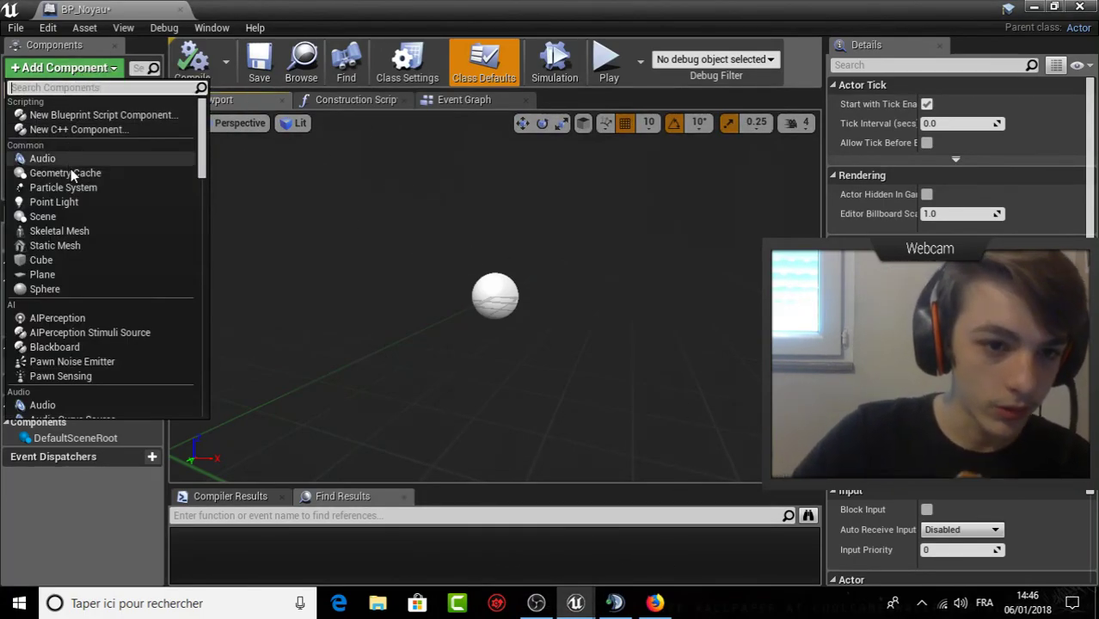
click(56, 290)
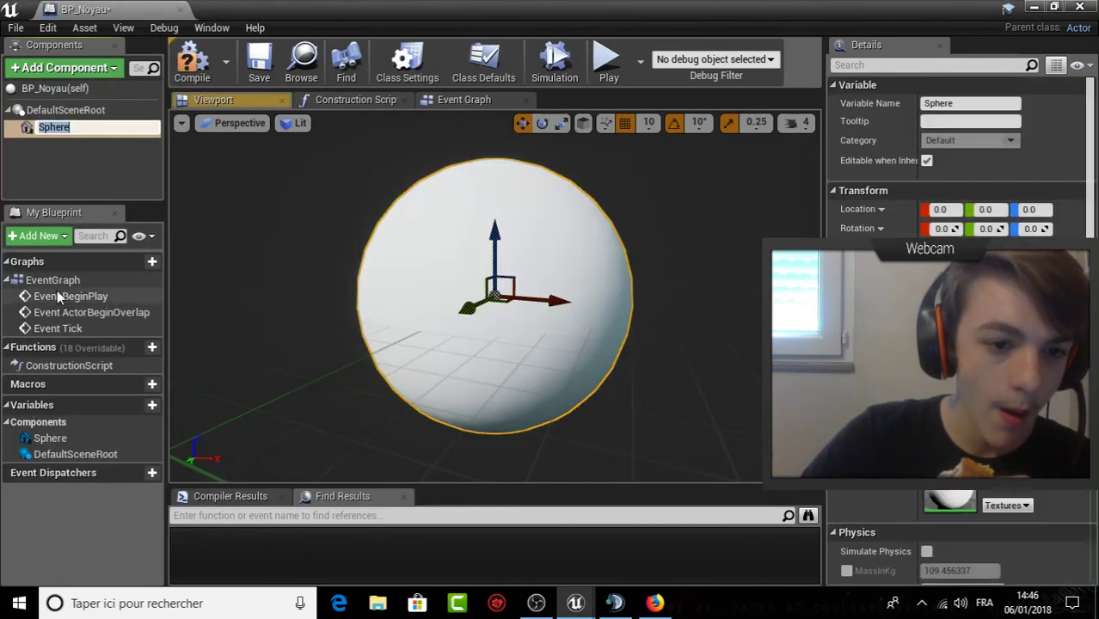
text($)
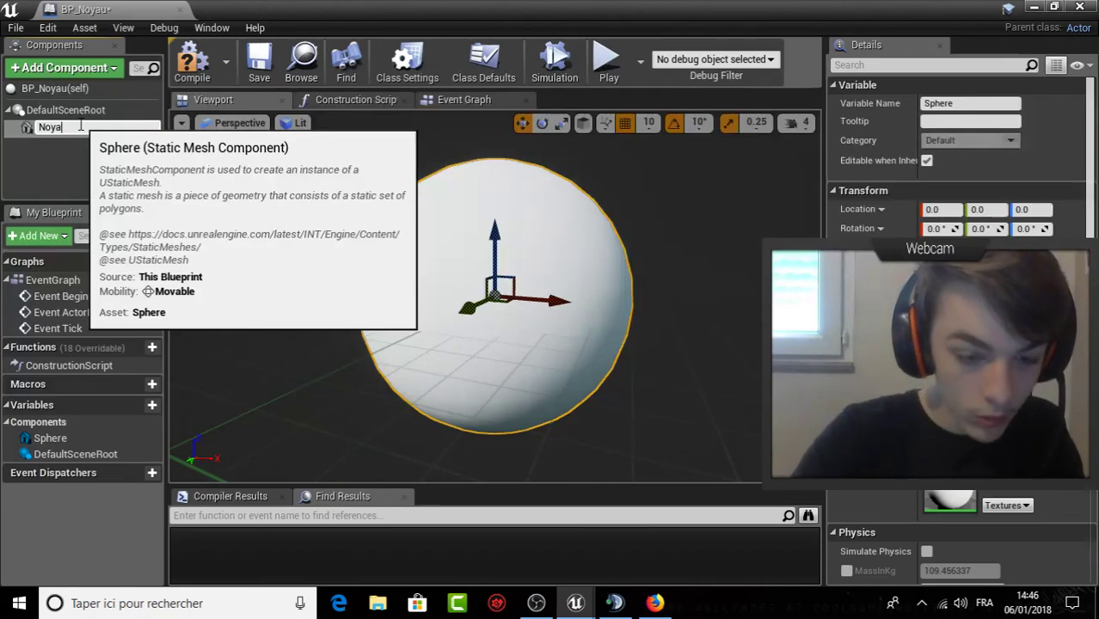
text(u)
key(Return)
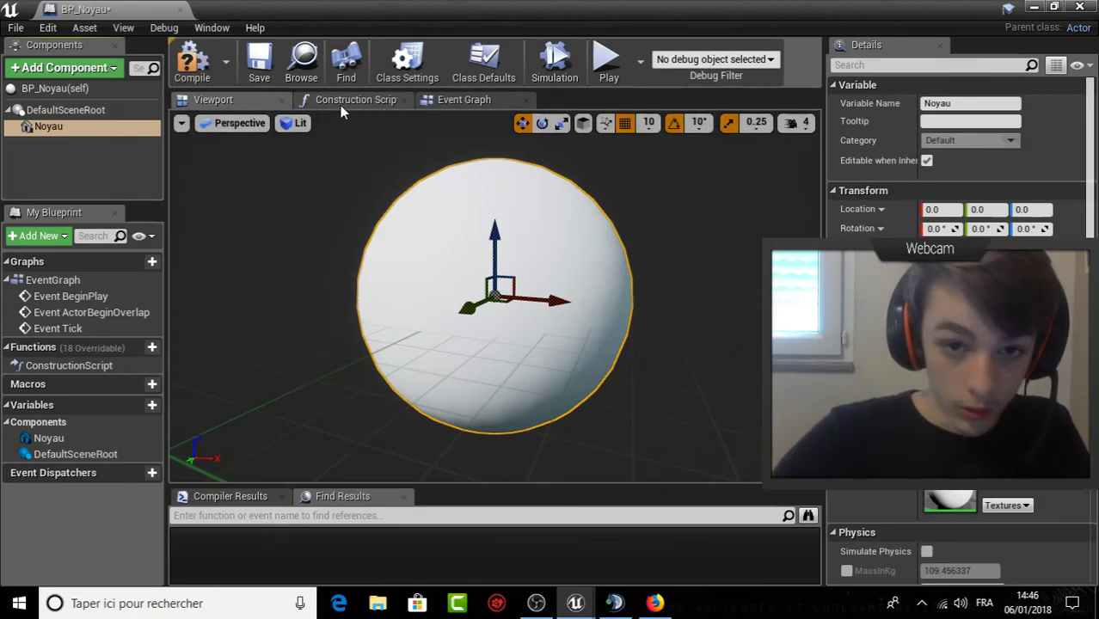
Assign the Noyau_Mat material to the Noyau sphere.
click(1024, 492)
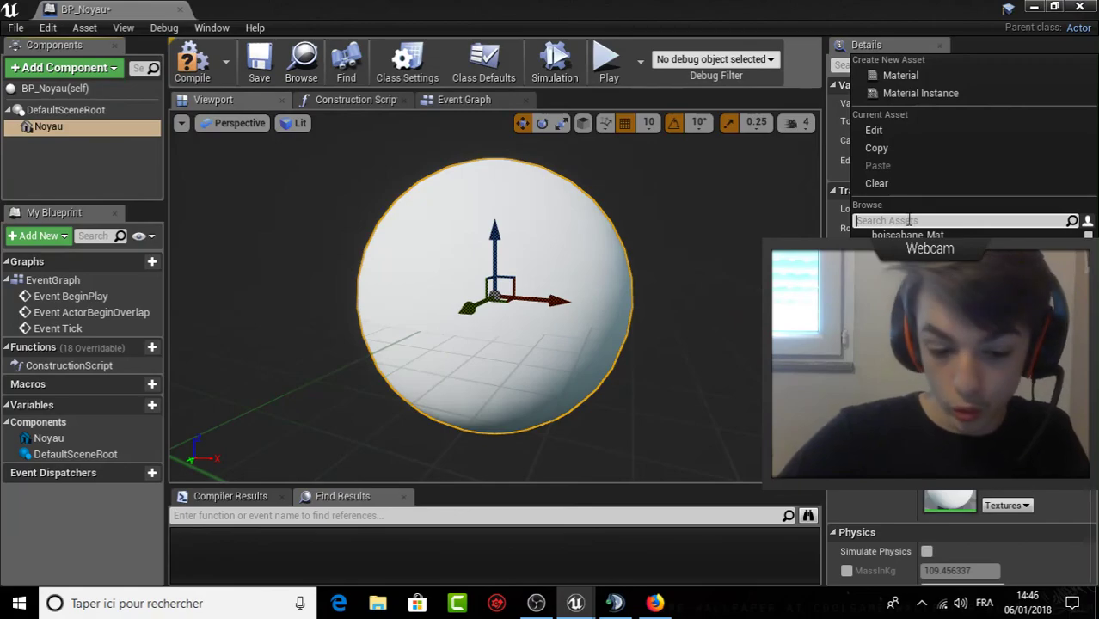
text(Noy)
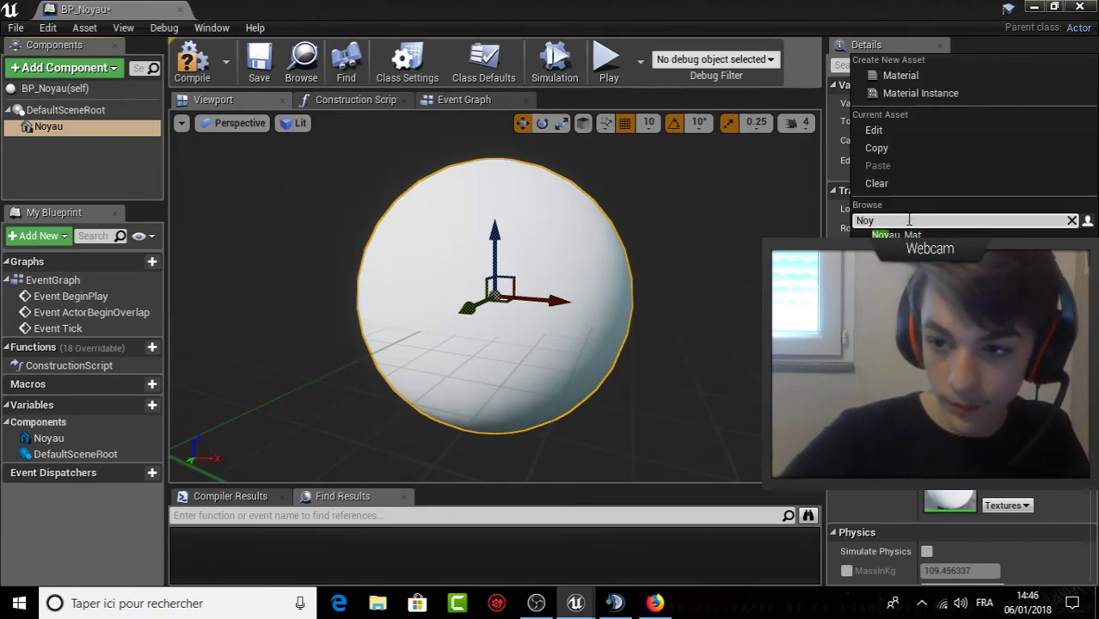
click(953, 235)
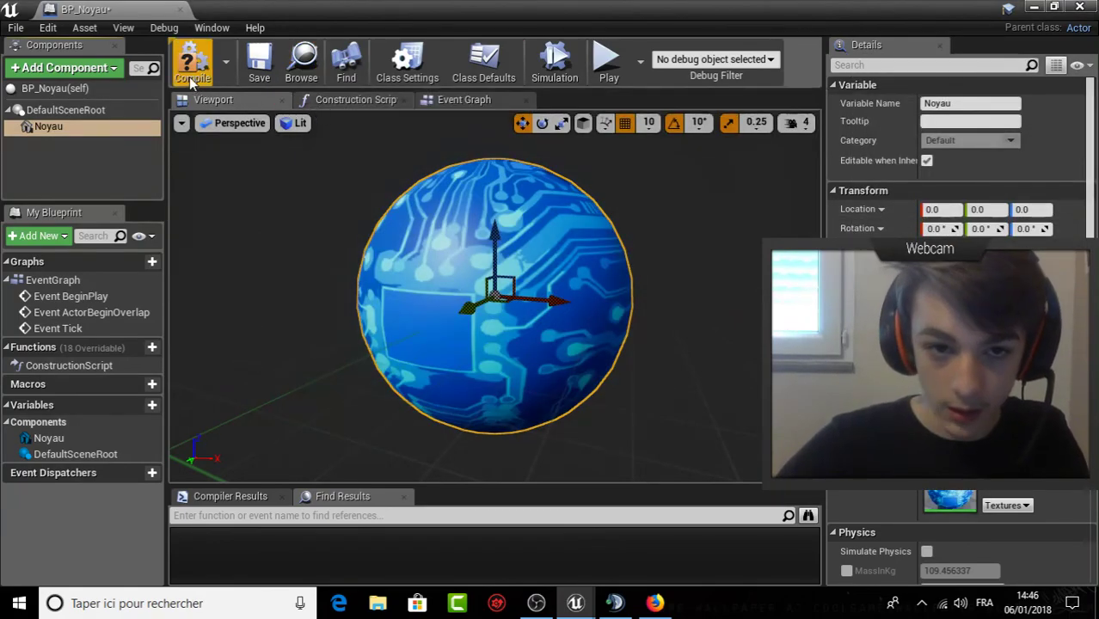
In the Event Graph, delete the unused ActorBeginOverlap and Tick event nodes.
click(462, 100)
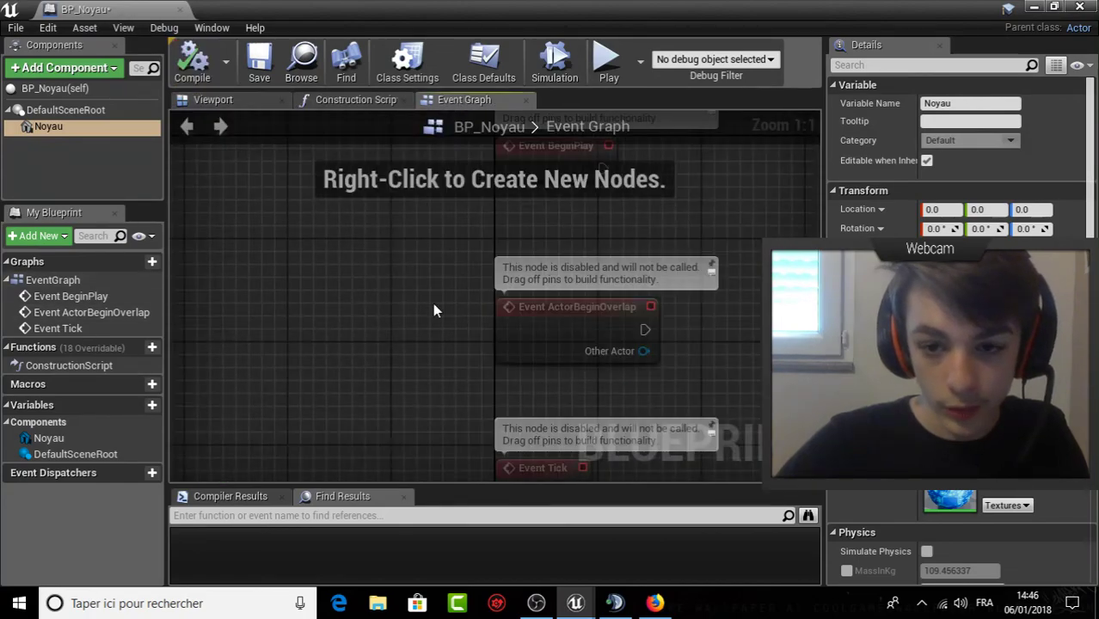
right_drag(336, 263, 297, 248)
scroll(298, 251, down, 3)
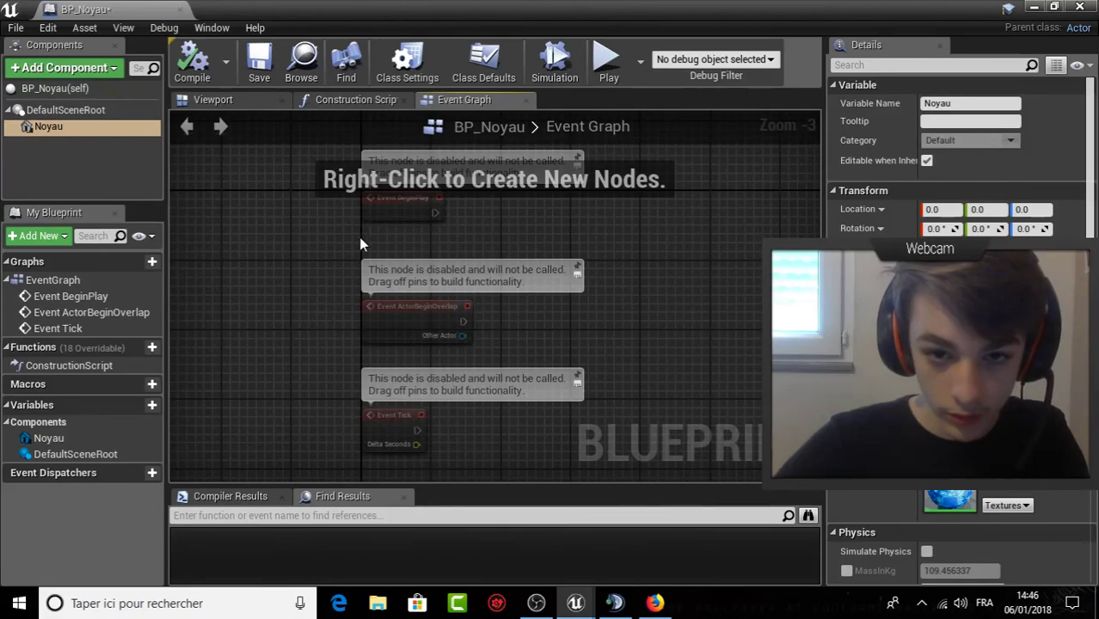
drag(316, 312, 538, 442)
key(Delete)
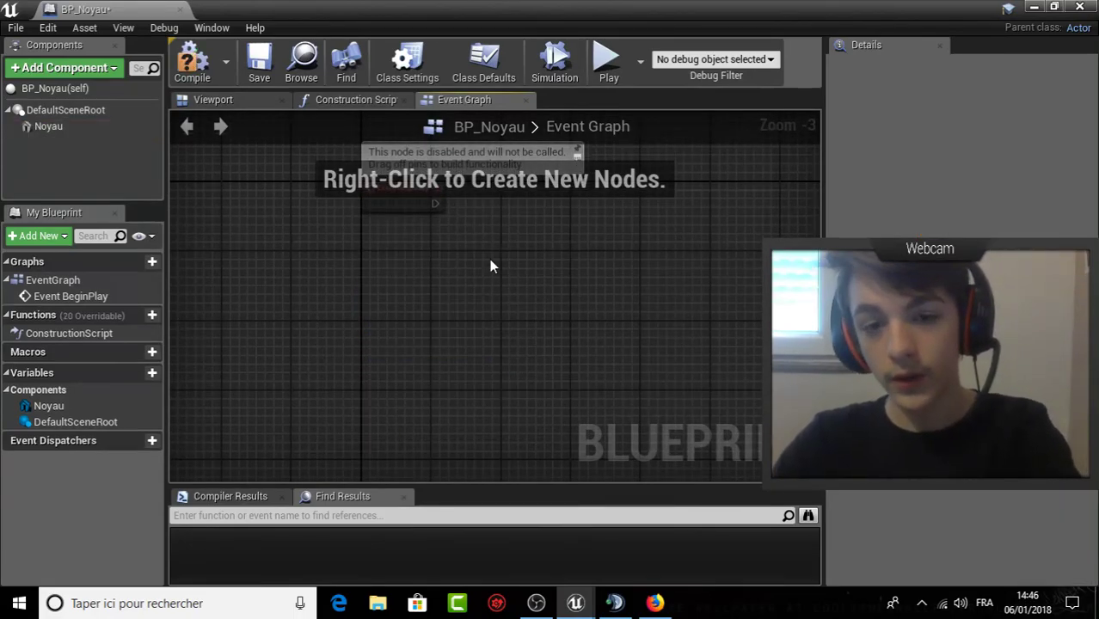
key(Home)
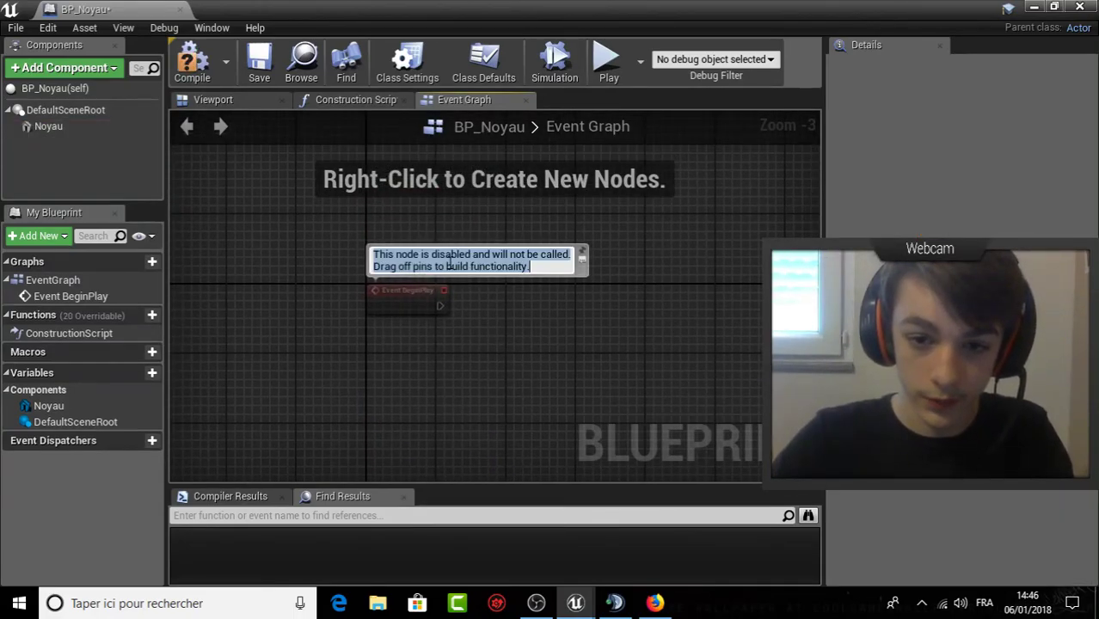
Add a FlipFlop node driven by Event BeginPlay and line it up.
click(410, 295)
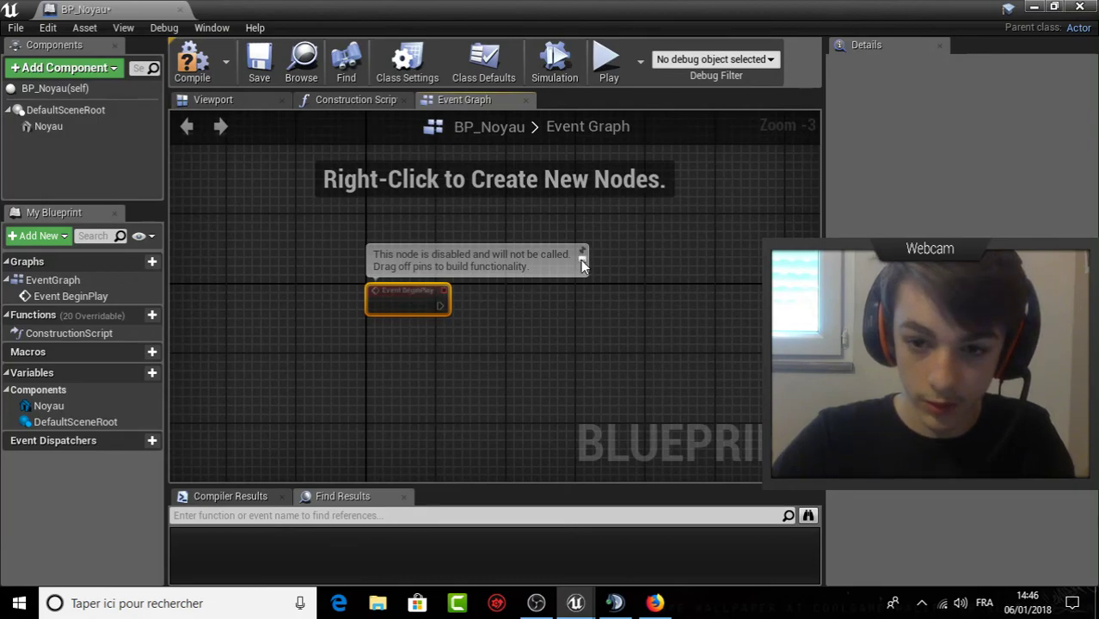
drag(439, 307, 511, 321)
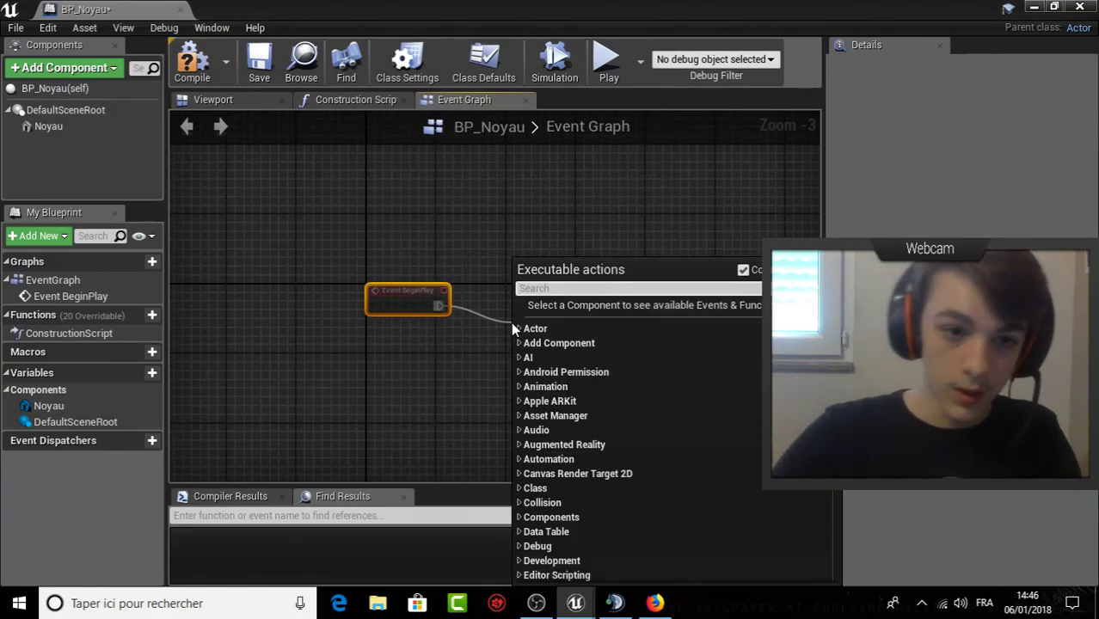
text(F)
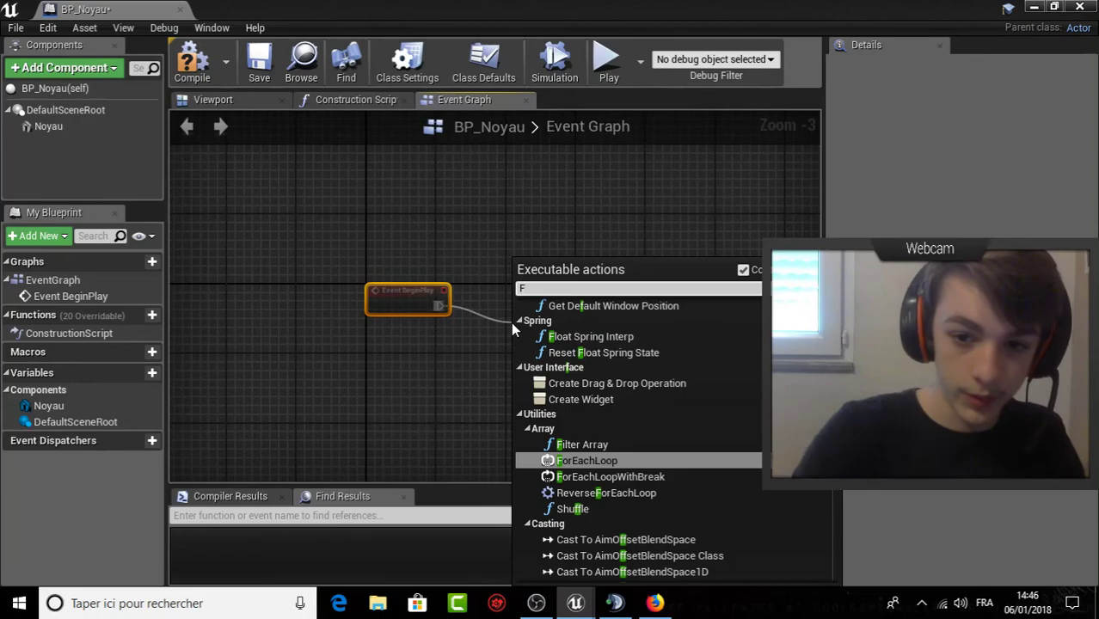
text(lip)
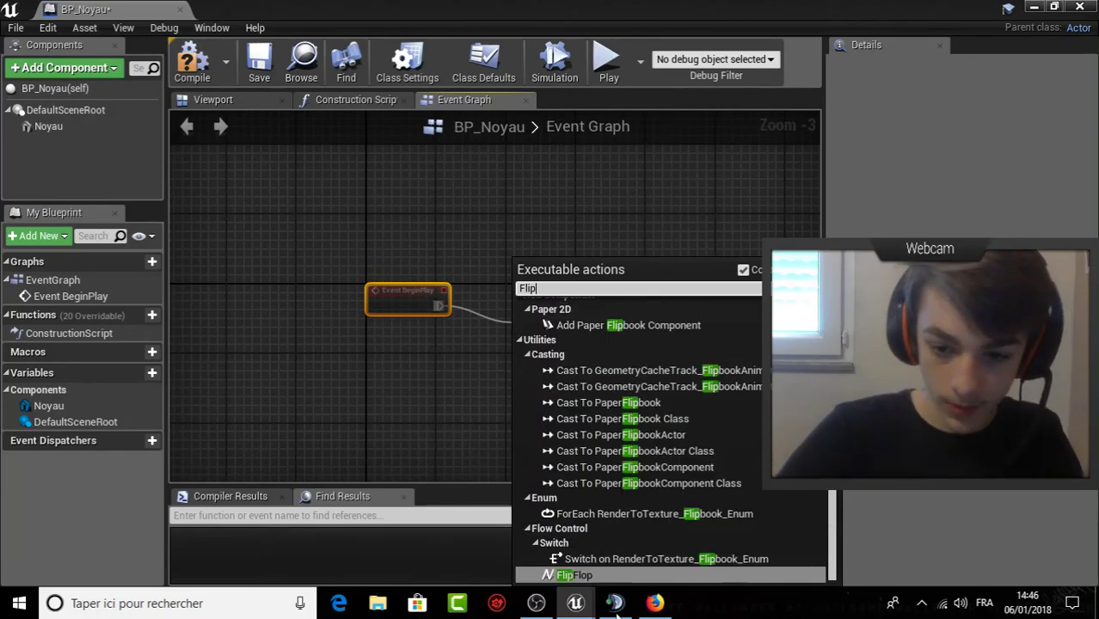
click(633, 571)
mouse_move(552, 325)
mouse_down()
mouse_move(543, 290)
mouse_move(630, 204)
mouse_up()
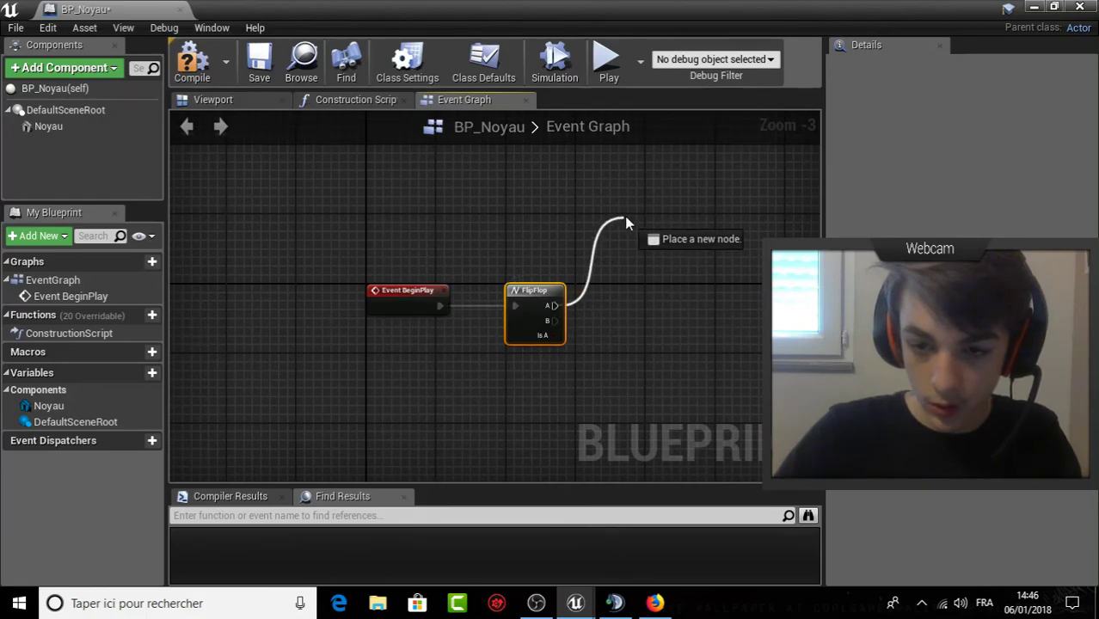
Add Timeline_0 from FlipFlop's A output and Timeline_1 from its B output.
text(time)
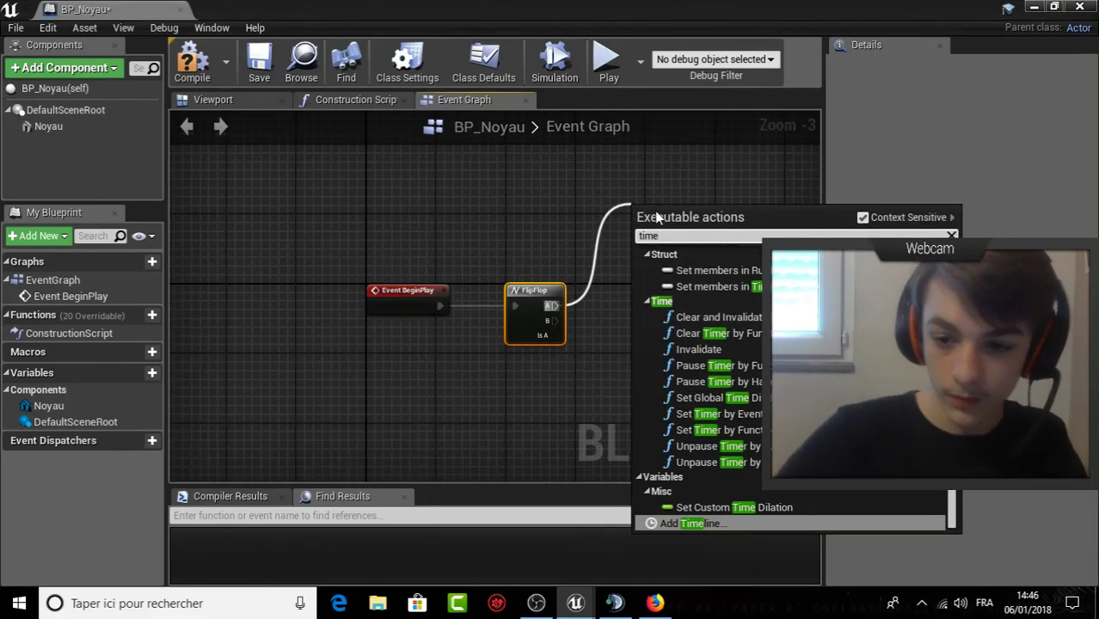
click(728, 524)
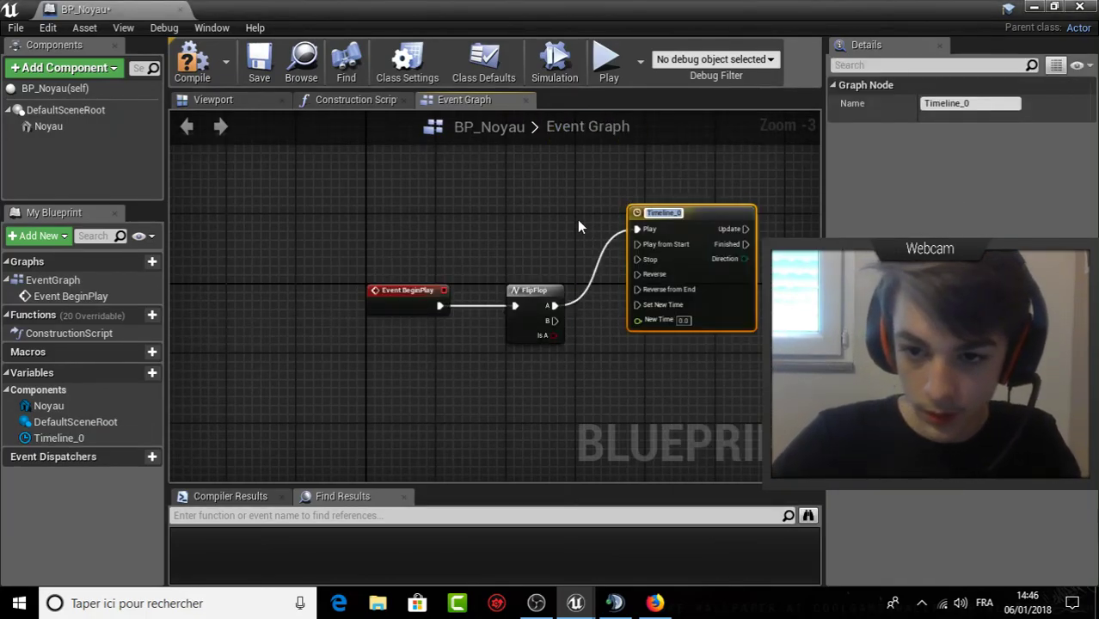
right_drag(578, 225, 444, 262)
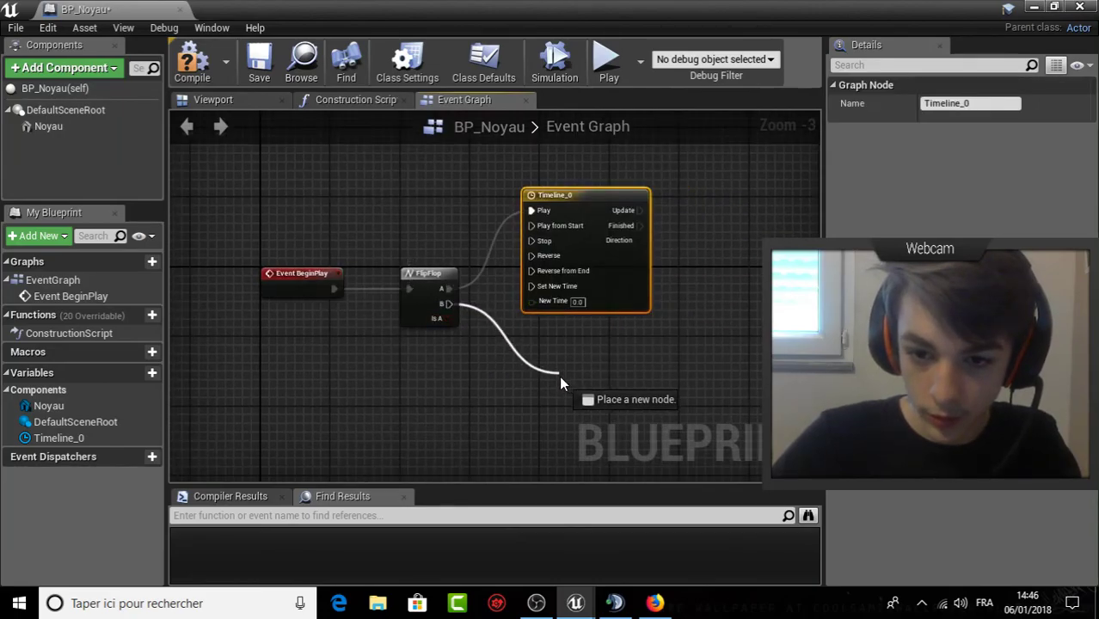
drag(454, 308, 519, 378)
text(time)
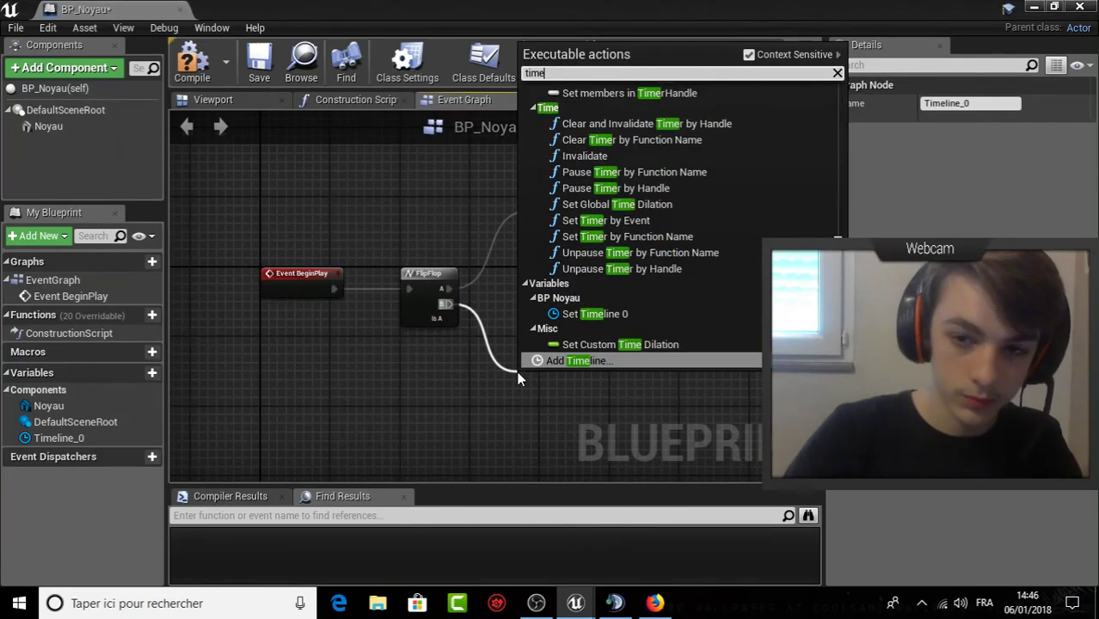
text(l)
click(584, 305)
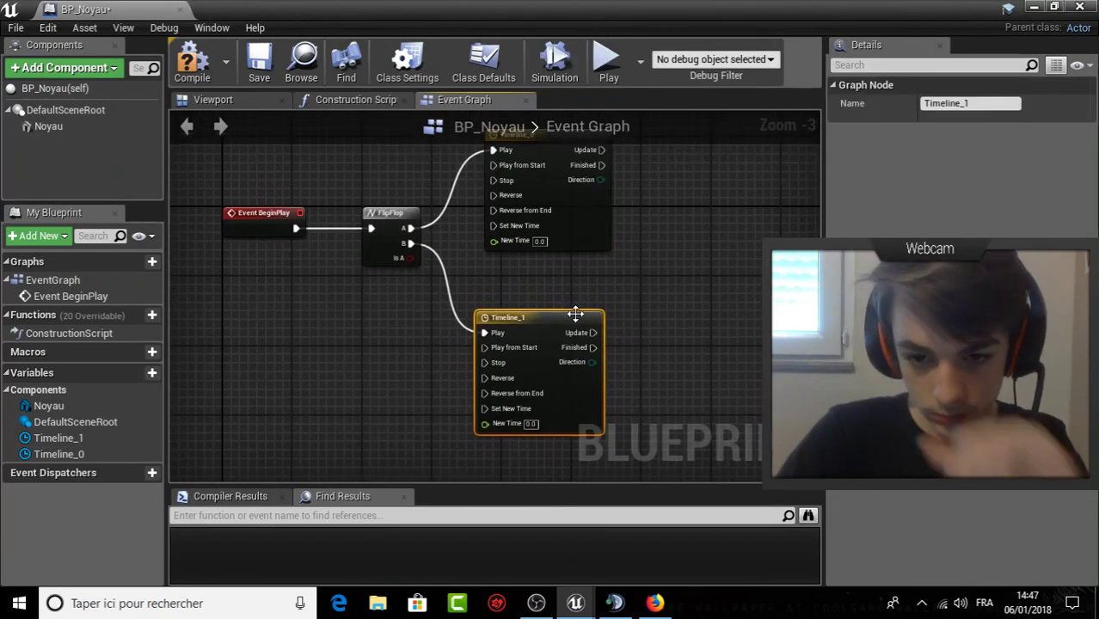
click(580, 311)
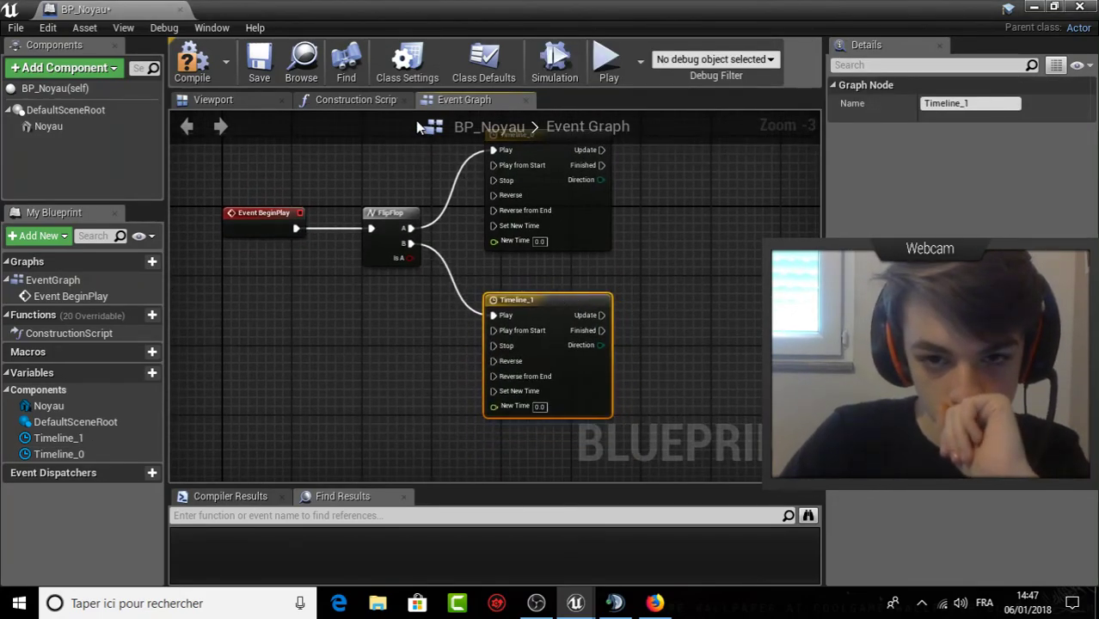
right_drag(578, 256, 618, 296)
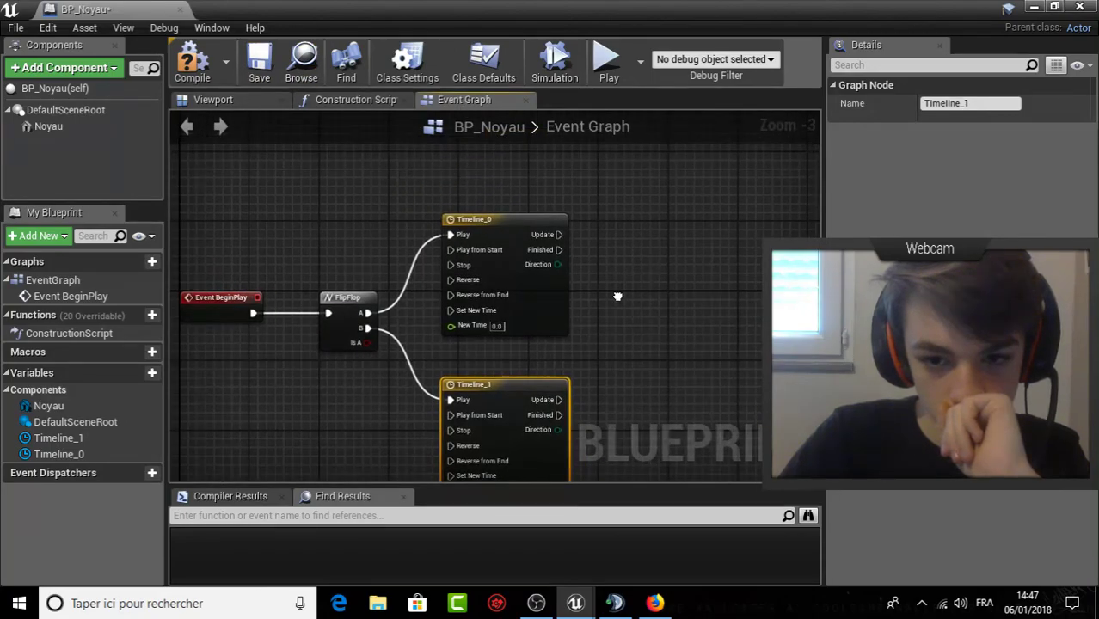
Enable AutoPlay and Loop on Timeline_0.
double_click(481, 219)
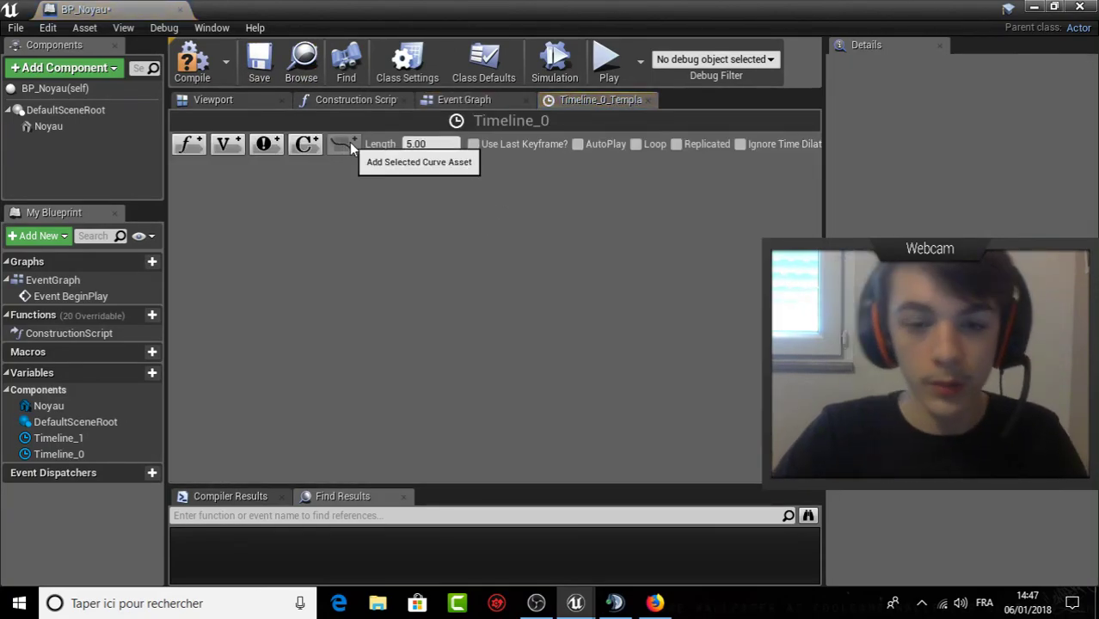
click(583, 145)
click(634, 146)
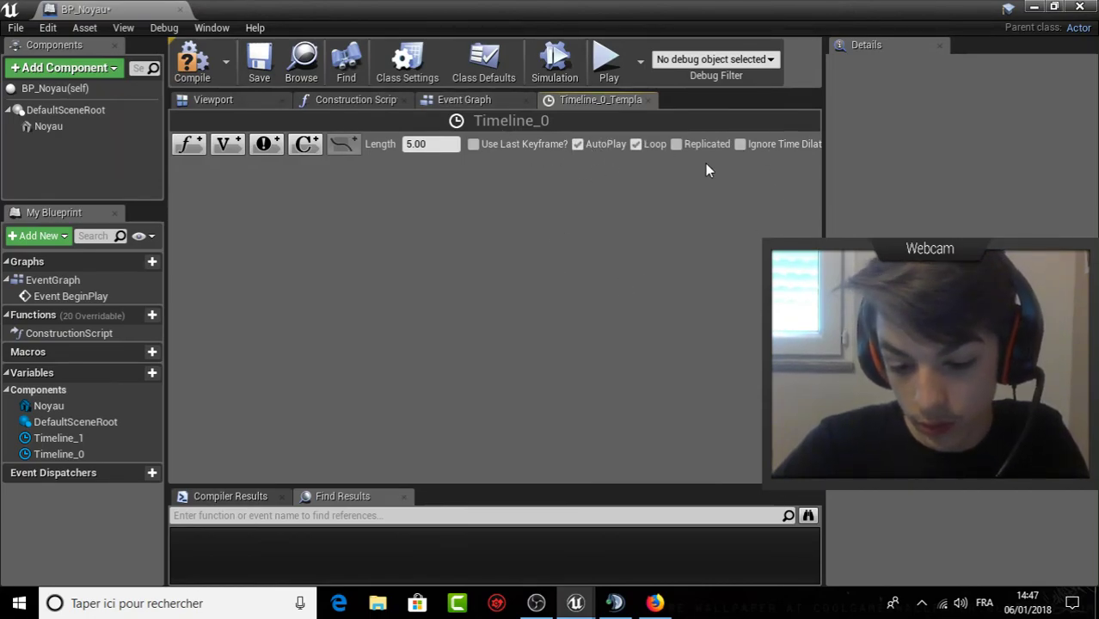
Alt+Tab over to the TeamSpeak 3 window.
key(alt+Tab)
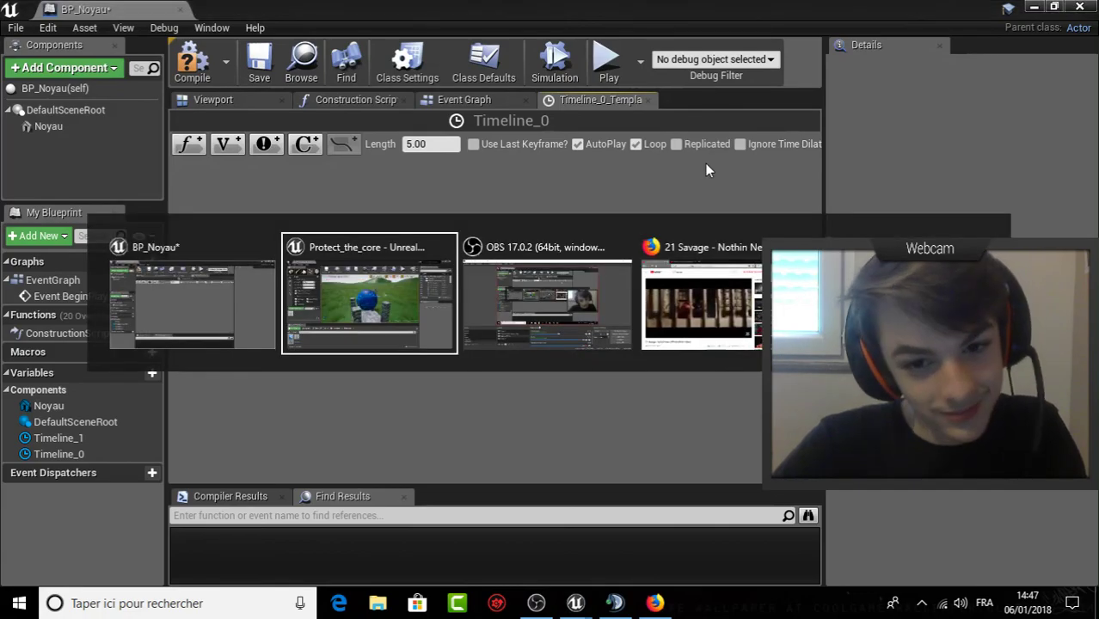
key(alt+Tab)
key(alt+Tab)
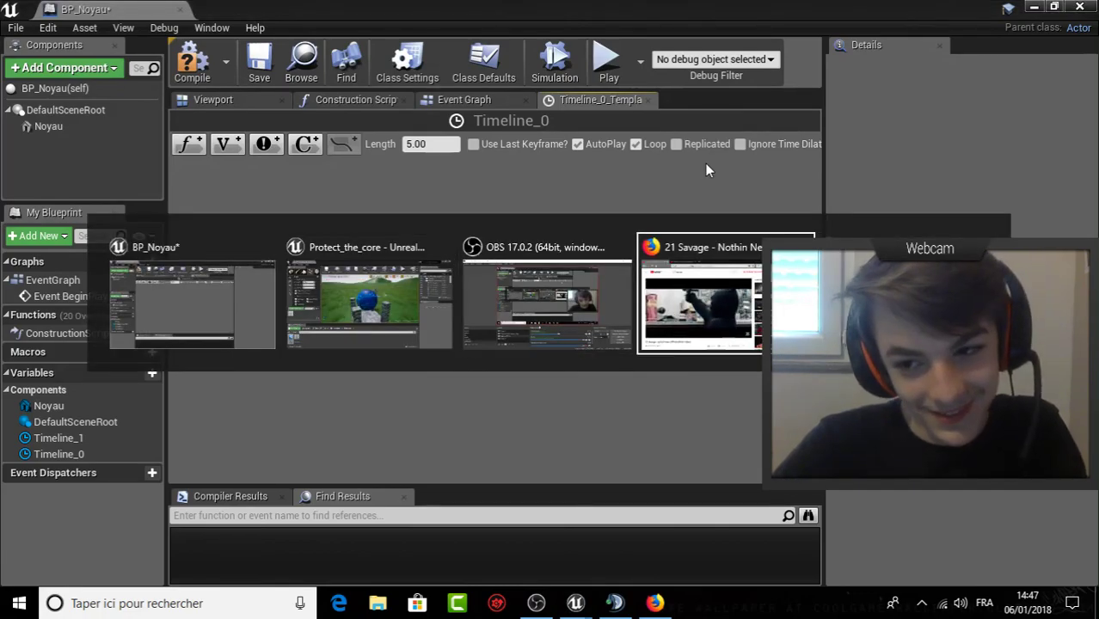
key(alt+Tab)
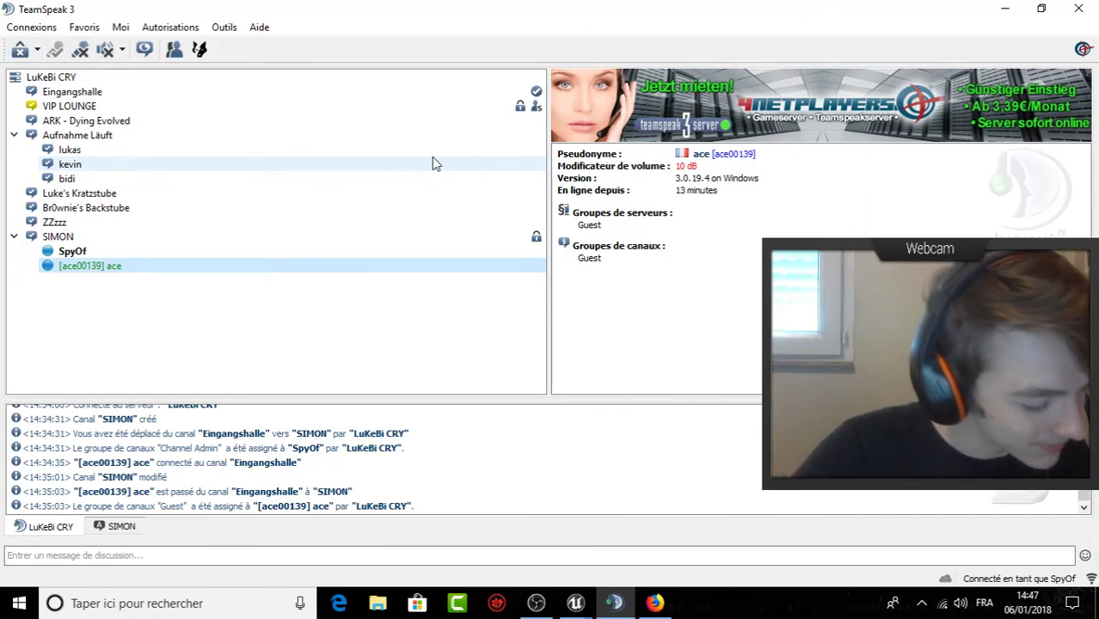
Toggle TeamSpeak mute on and off with Ctrl+M, then return to the BP_Noyau editor.
key(ctrl+m)
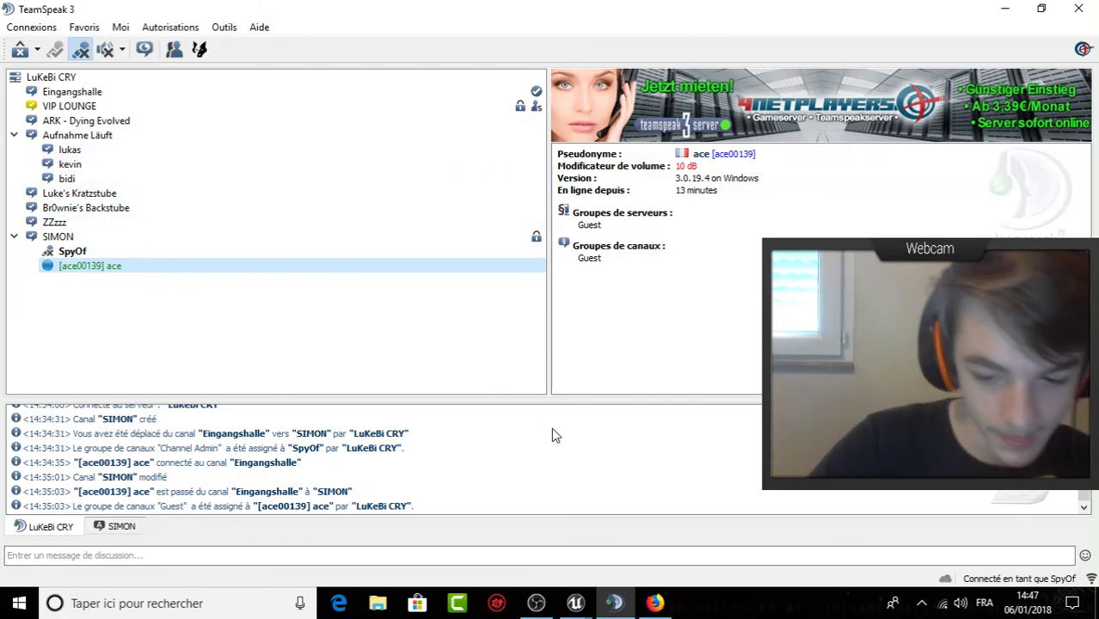
key(ctrl+m)
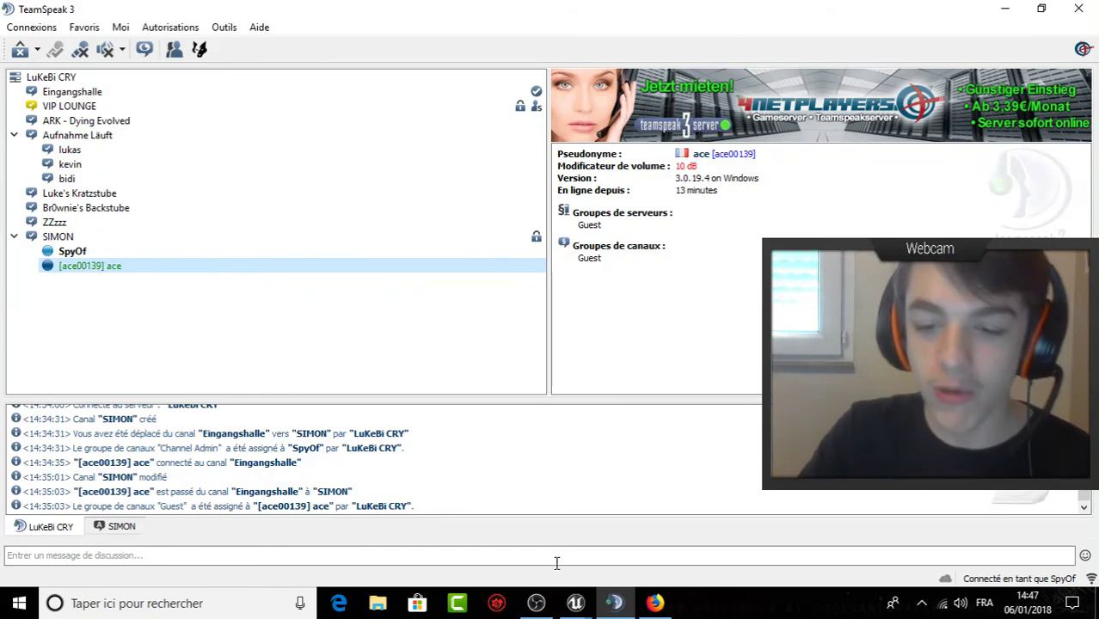
mouse_move(575, 603)
click(618, 561)
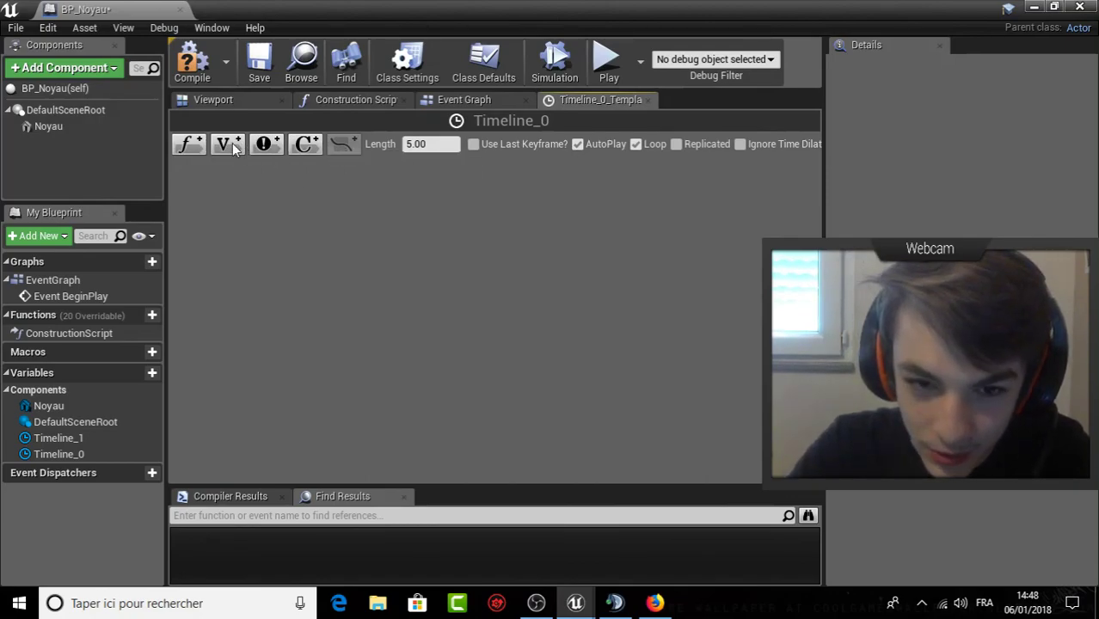
Add float track NewTrack_0 to Timeline_0 with keys at times 0 and 2.
click(188, 143)
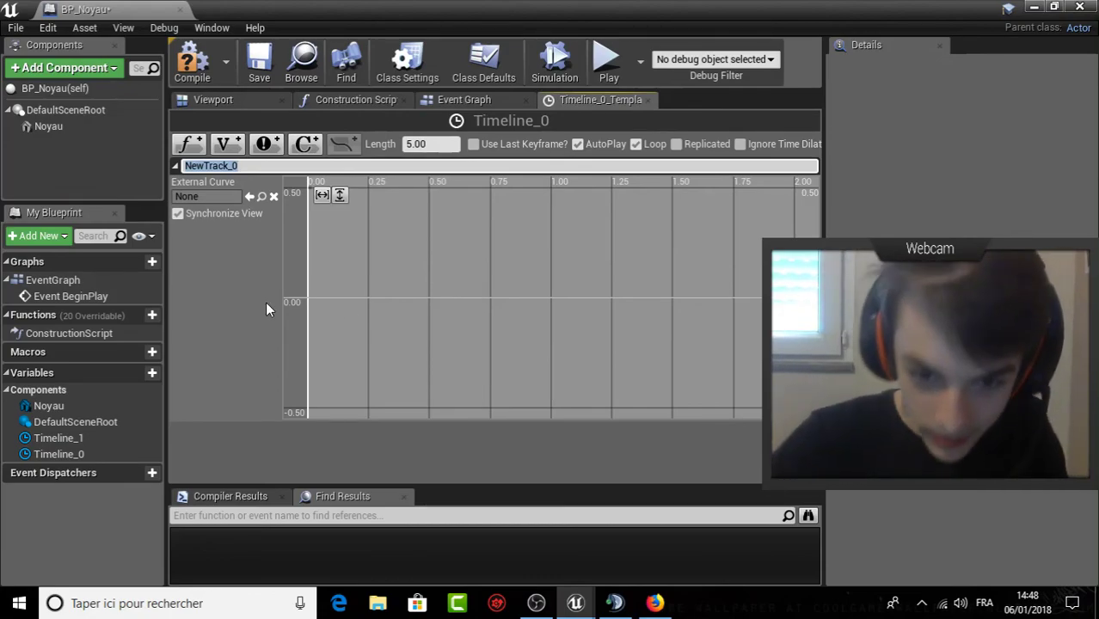
click(311, 301)
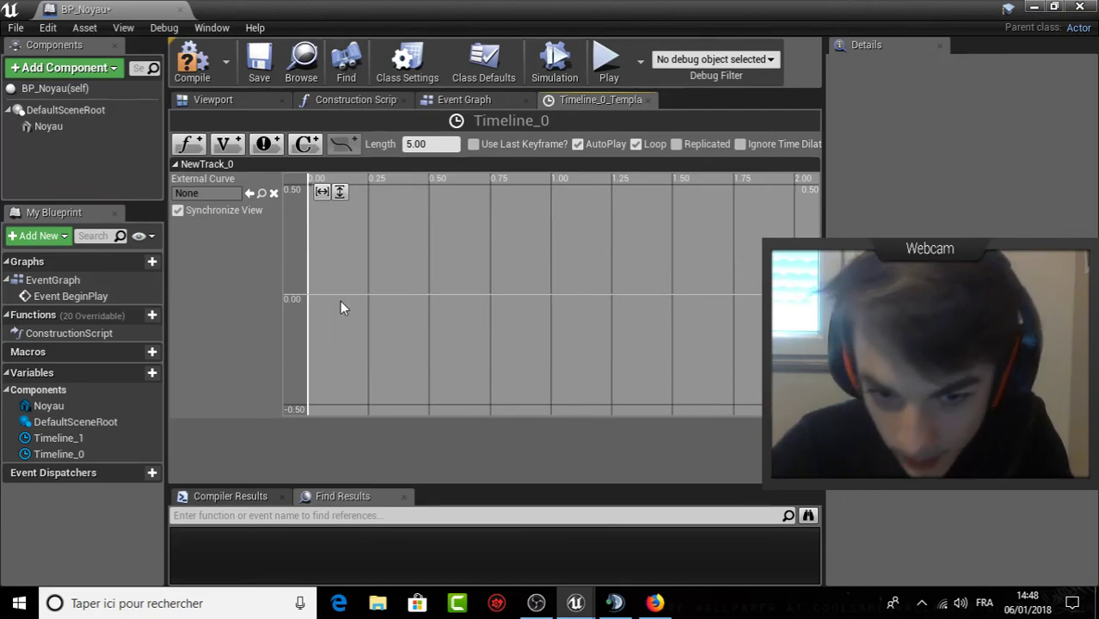
shift+click(307, 296)
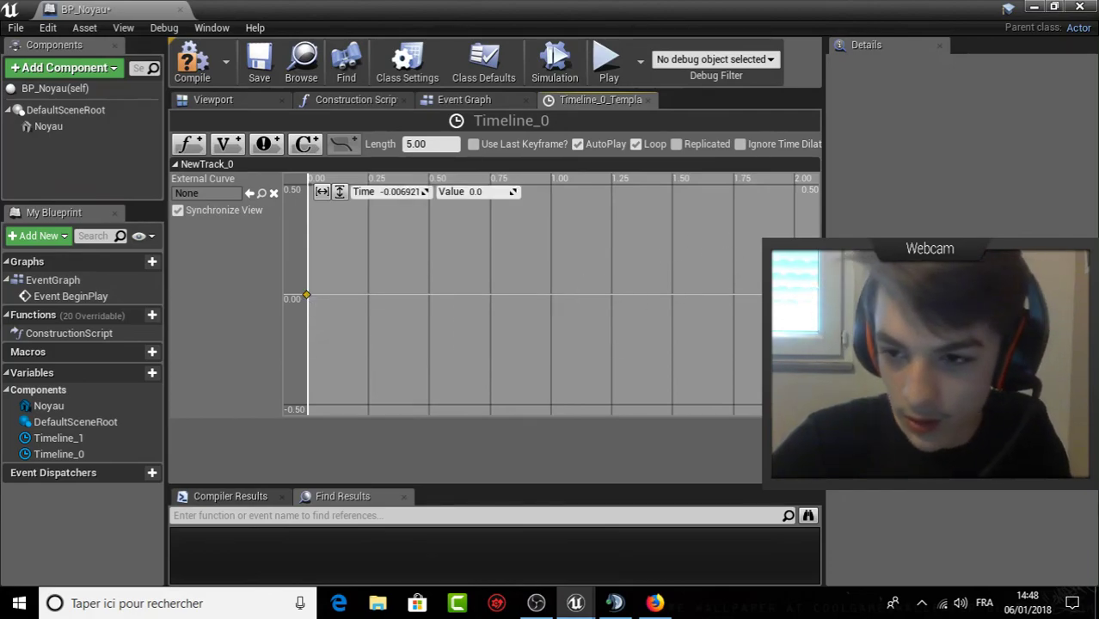
shift+click(806, 256)
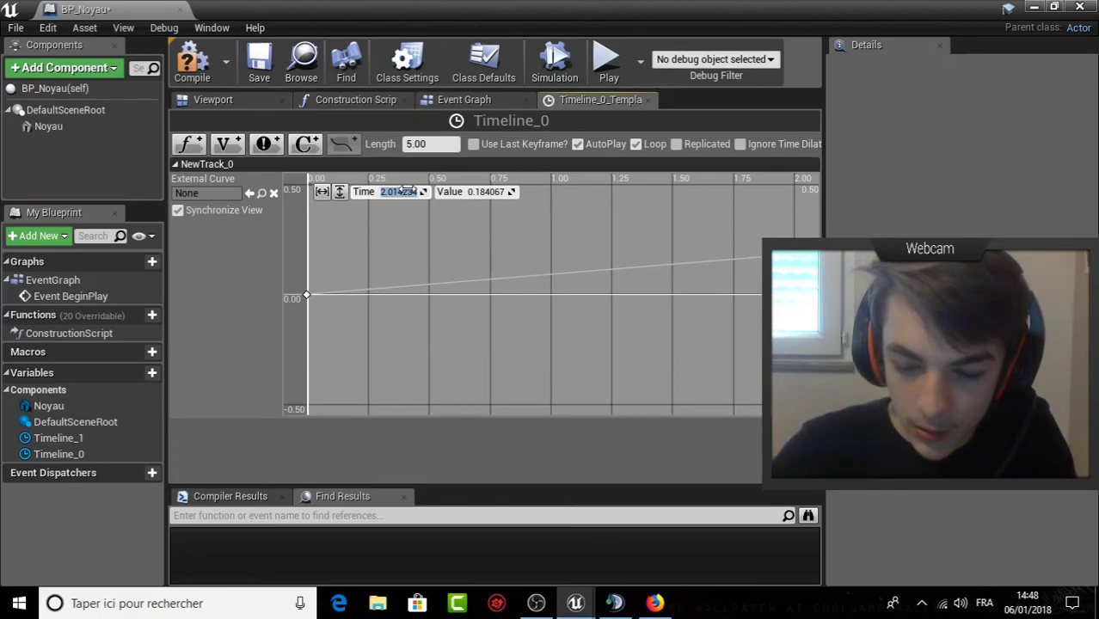
text(0)
key(Return)
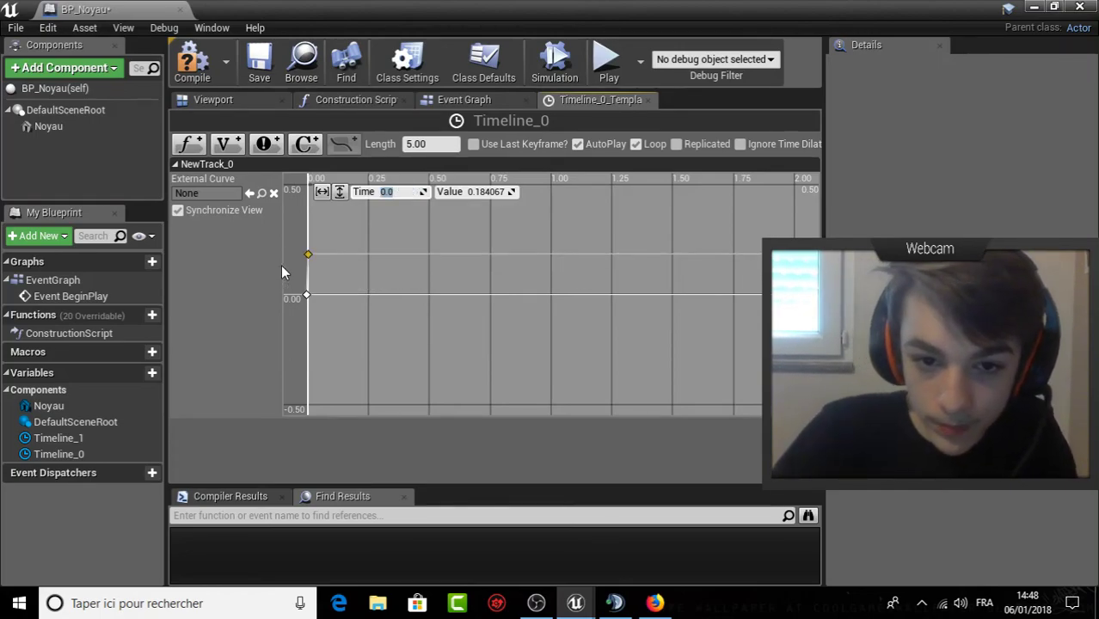
click(307, 296)
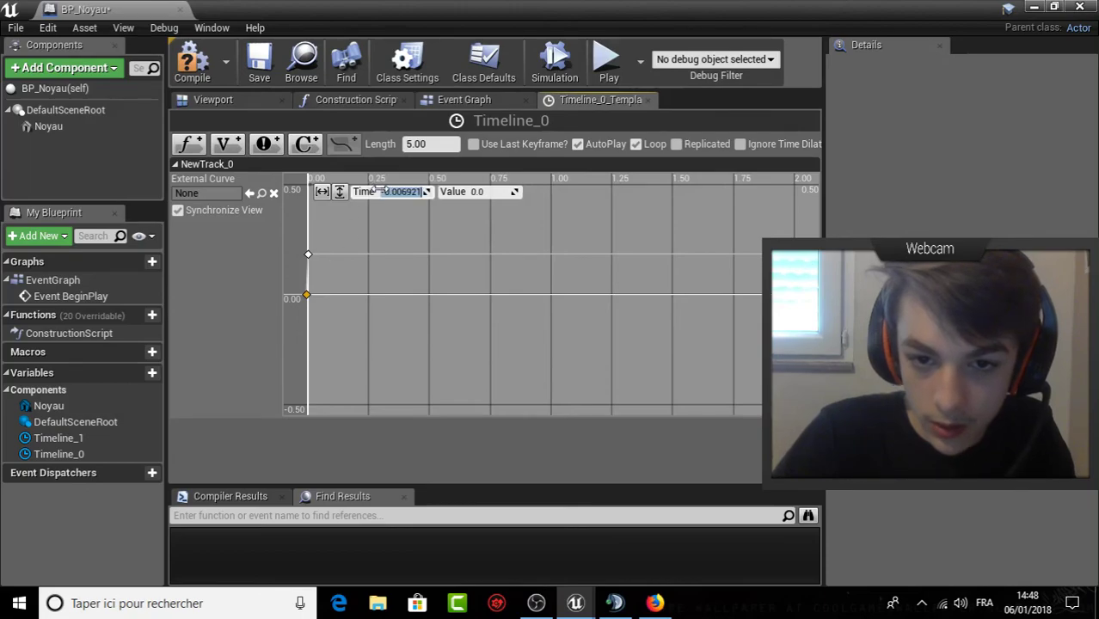
key(Return)
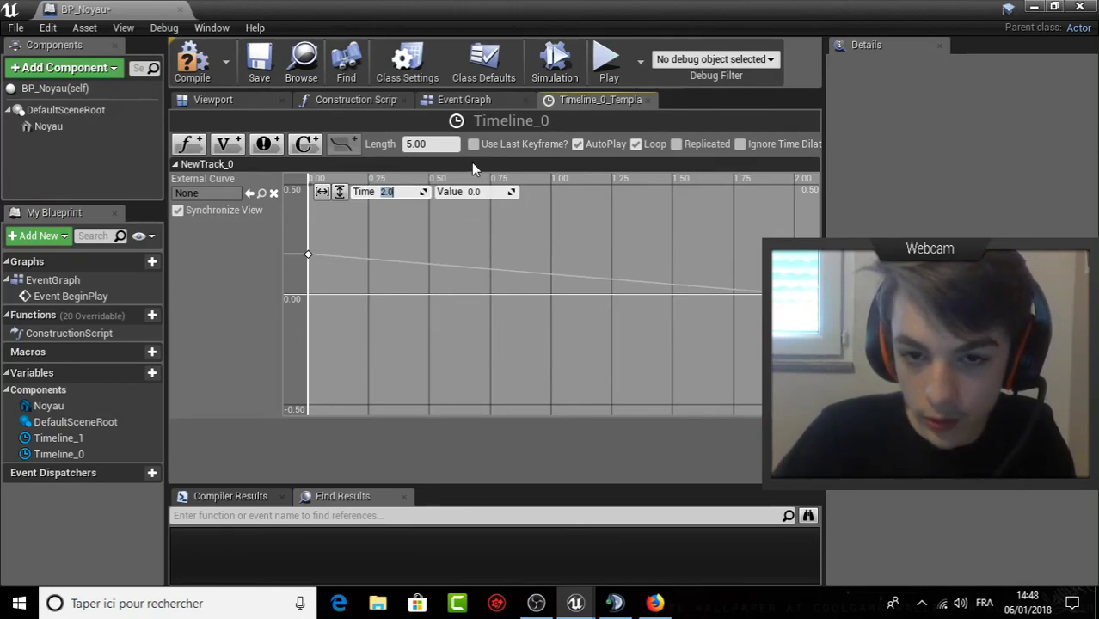
Set the timeline length to 2.00, give the end key value 360, and fit the curve vertically.
click(448, 144)
text(2)
key(Return)
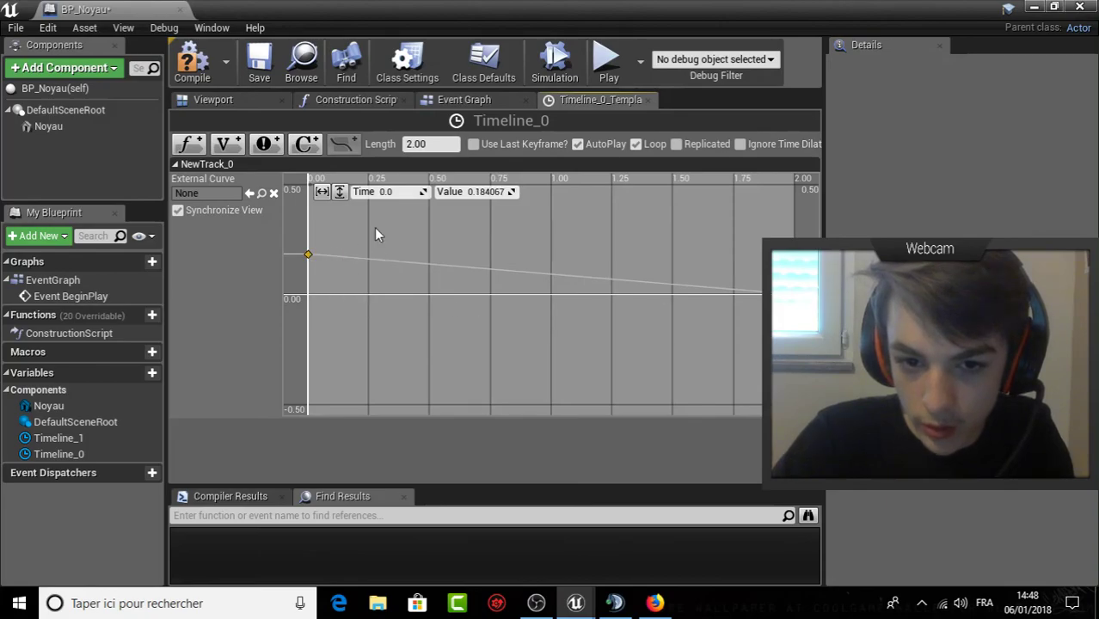
click(308, 255)
text(360)
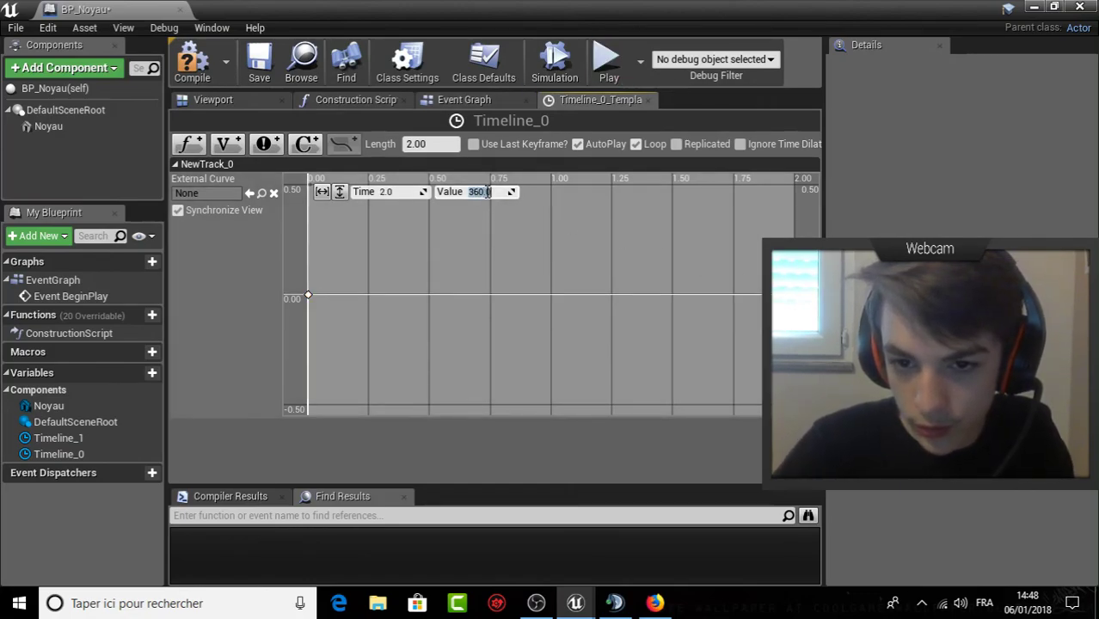
key(Return)
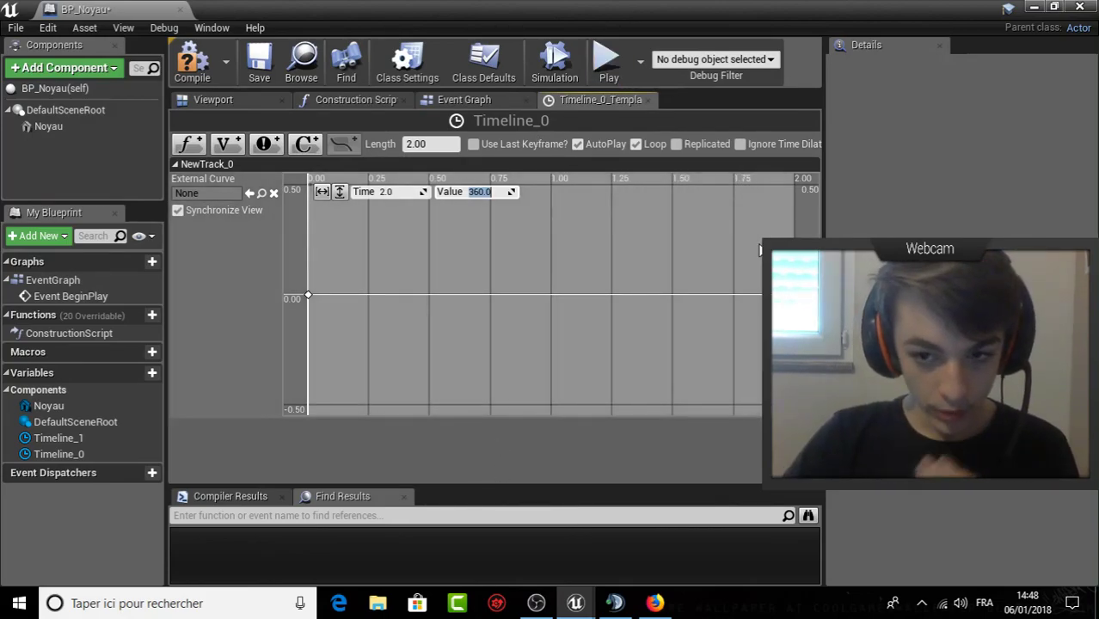
click(340, 192)
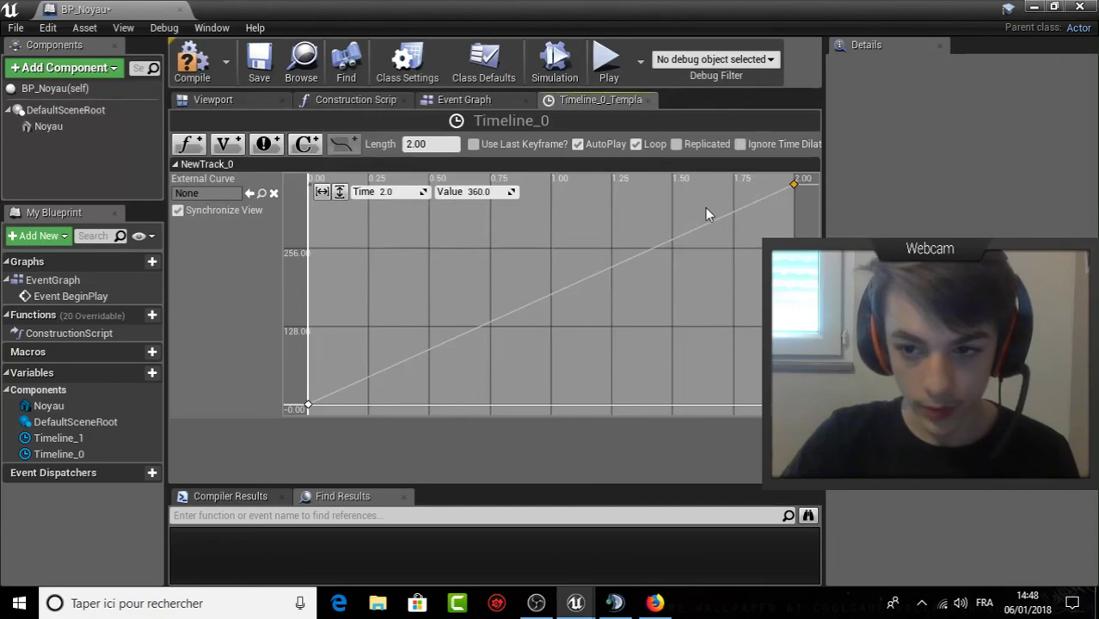
Add a Make Rotator node fed by Timeline_0's New Track 0 output.
click(478, 102)
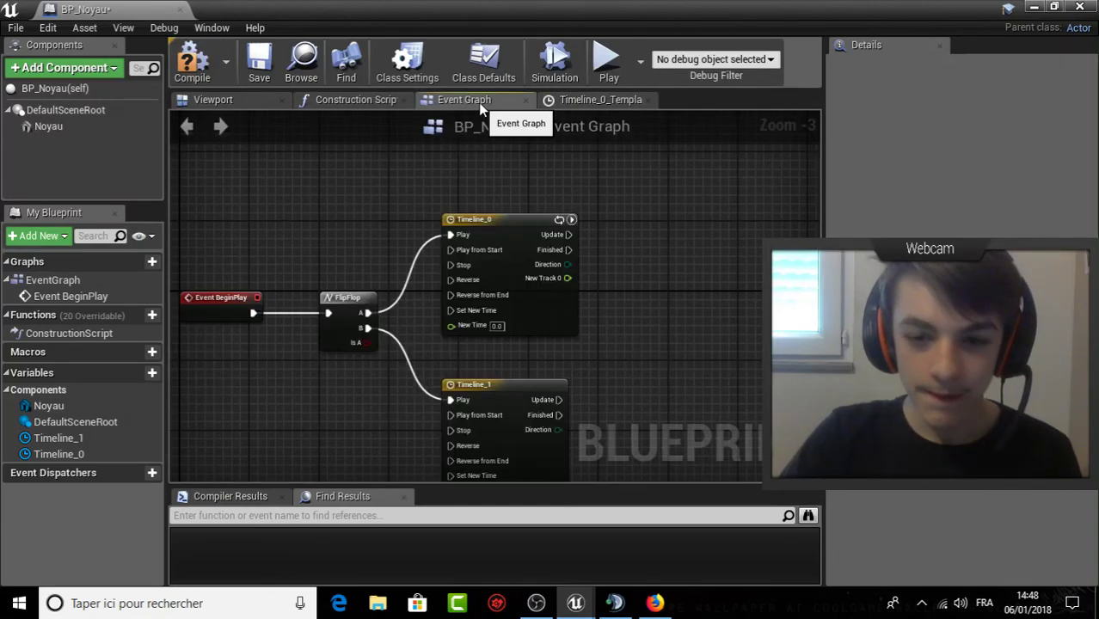
right_drag(653, 241, 539, 225)
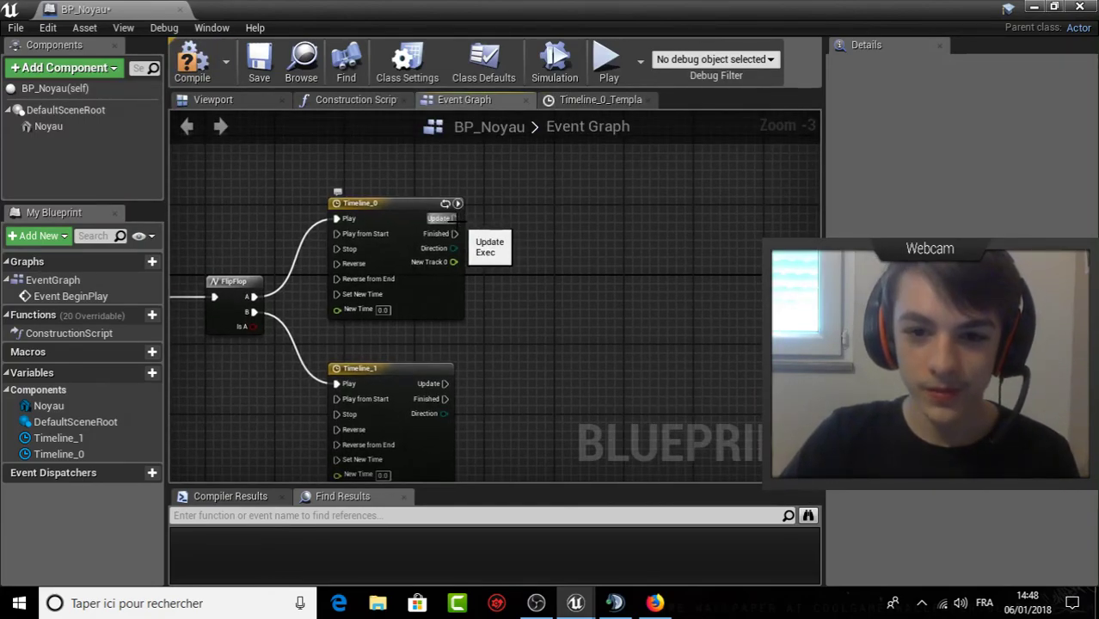
drag(453, 261, 535, 287)
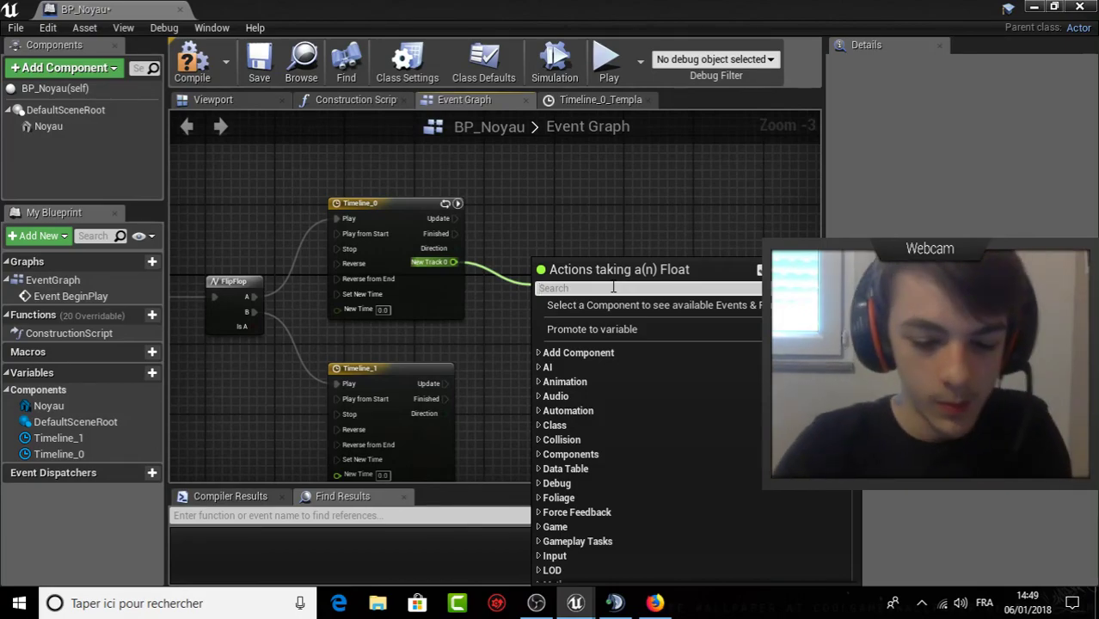
text(make)
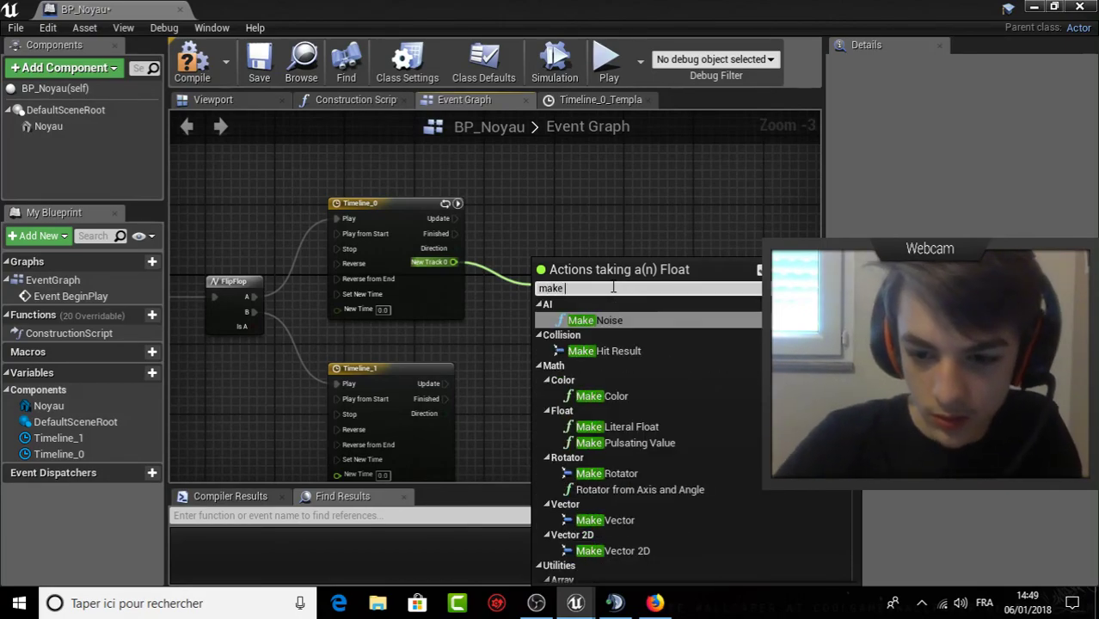
click(617, 474)
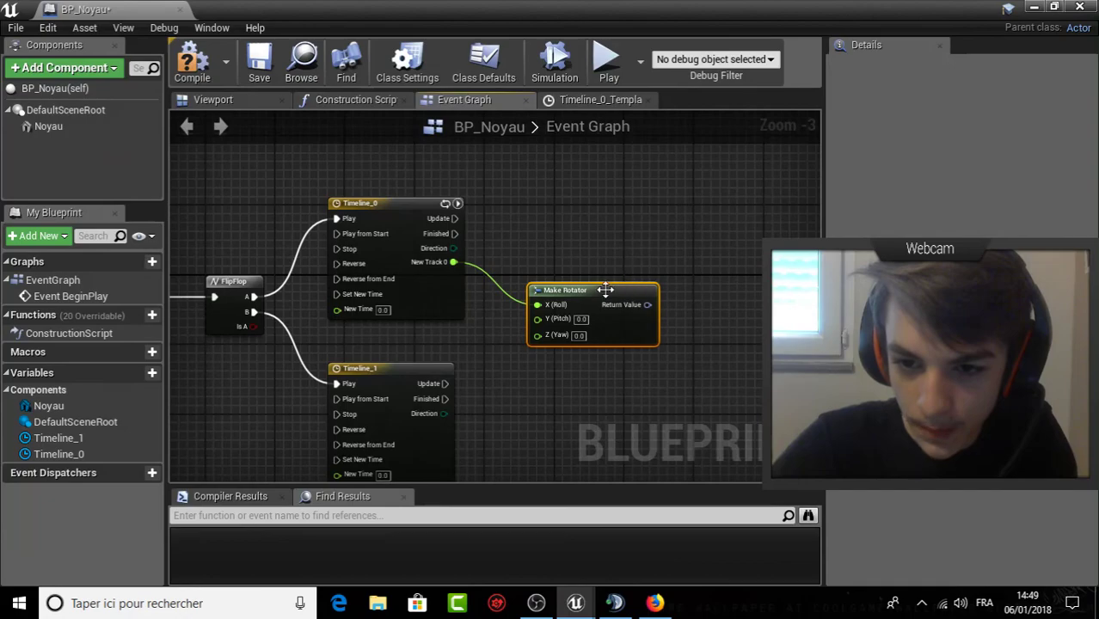
Rewire the track value into the rotator's Z (Yaw) and disconnect it from X (Roll).
drag(647, 304, 737, 289)
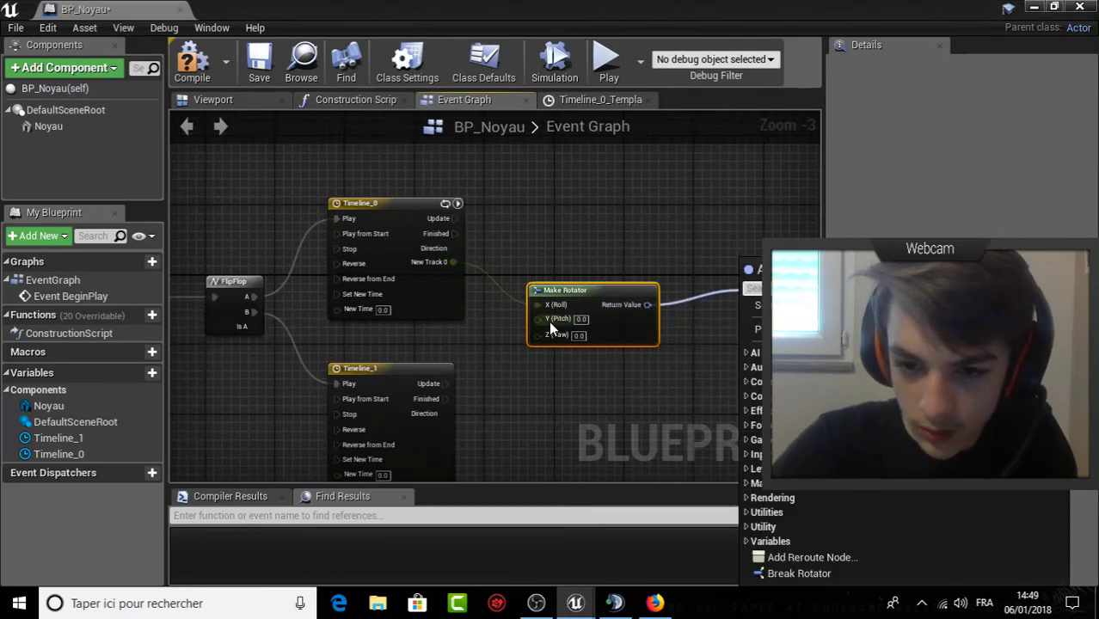
click(553, 262)
right_click(553, 263)
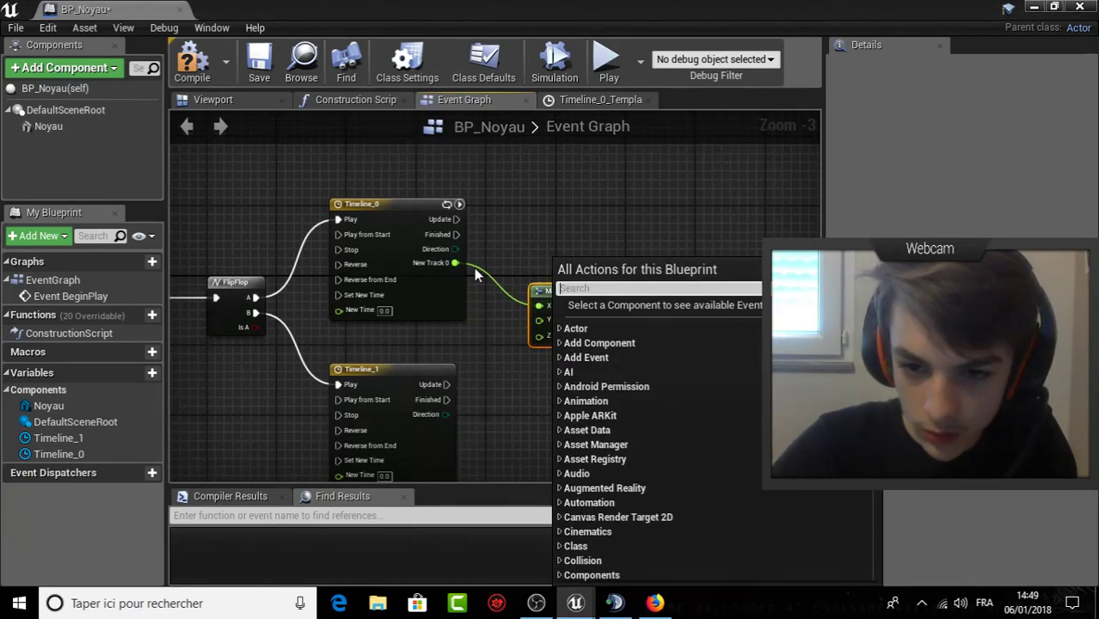
mouse_move(538, 305)
mouse_down()
mouse_move(484, 288)
mouse_move(484, 272)
mouse_up()
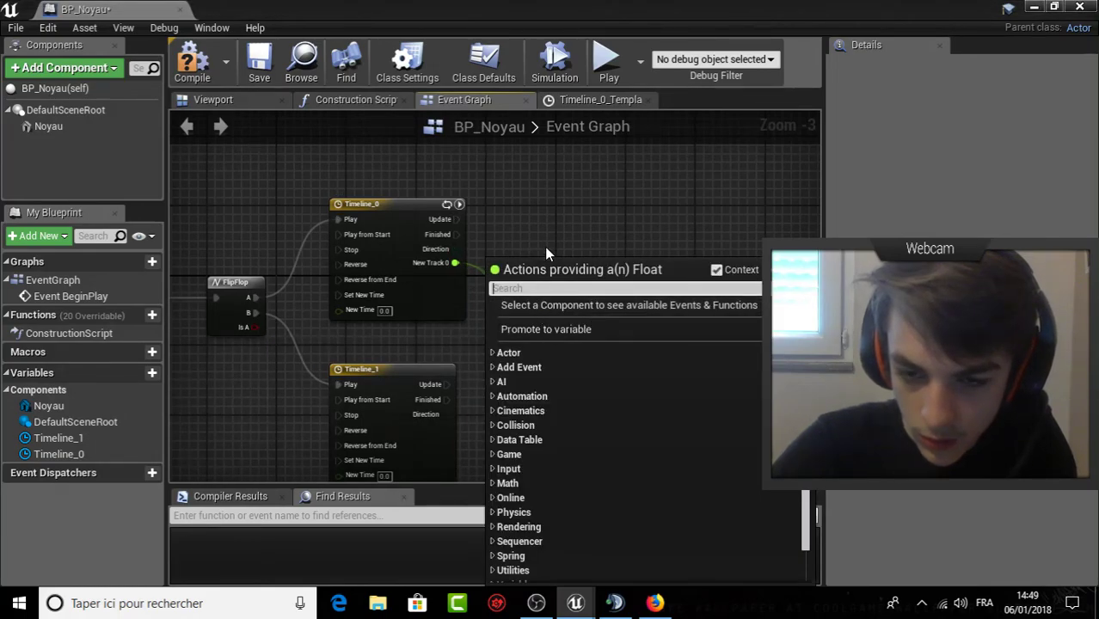
click(545, 247)
right_click(538, 306)
click(580, 326)
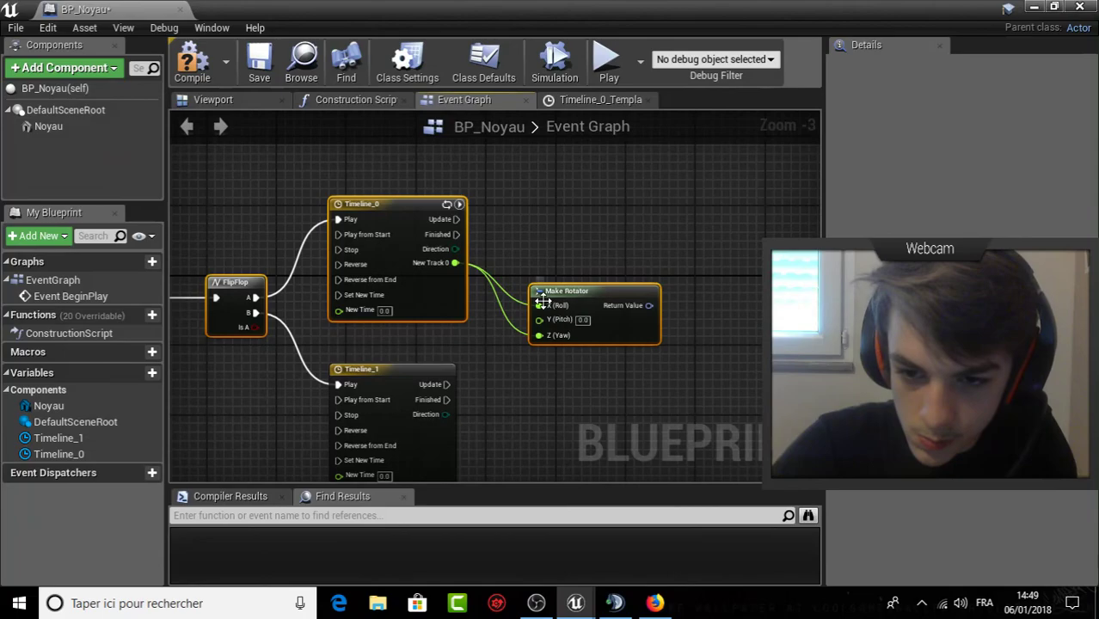
right_click(540, 305)
click(597, 346)
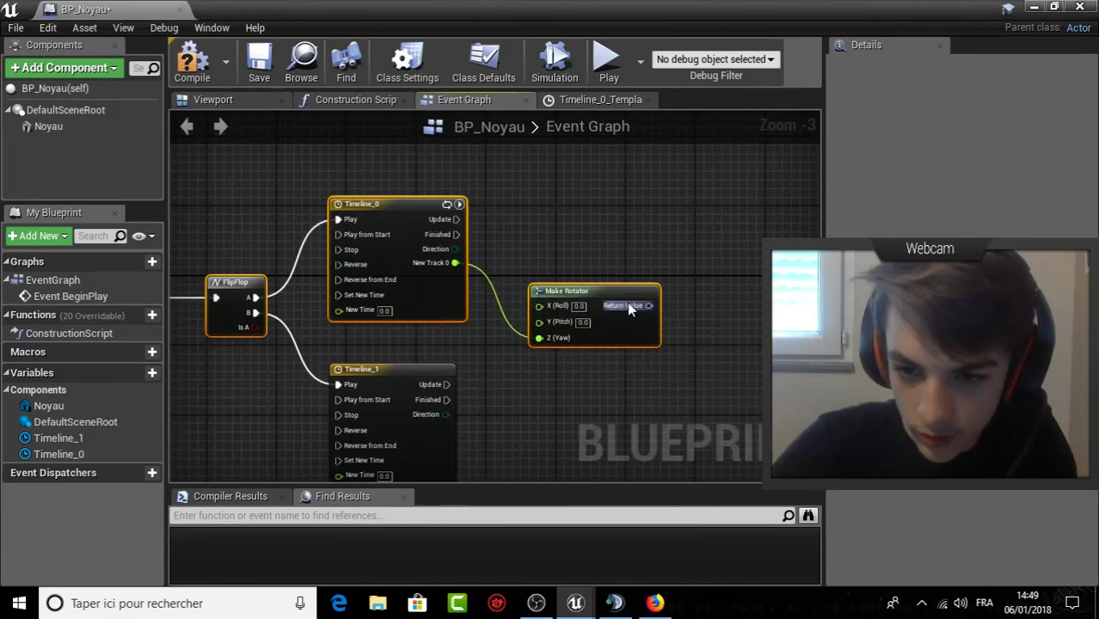
Add SetActorRelativeRotation taking the rotator, executed on every Timeline_0 Update.
right_drag(693, 291, 590, 269)
drag(550, 282, 640, 269)
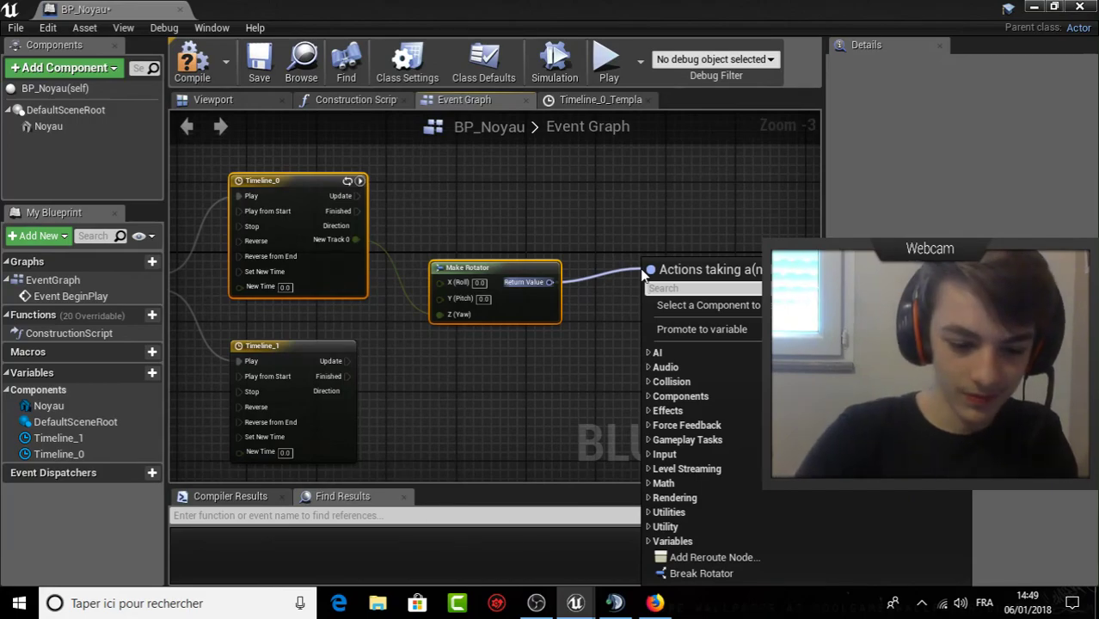
text(Se)
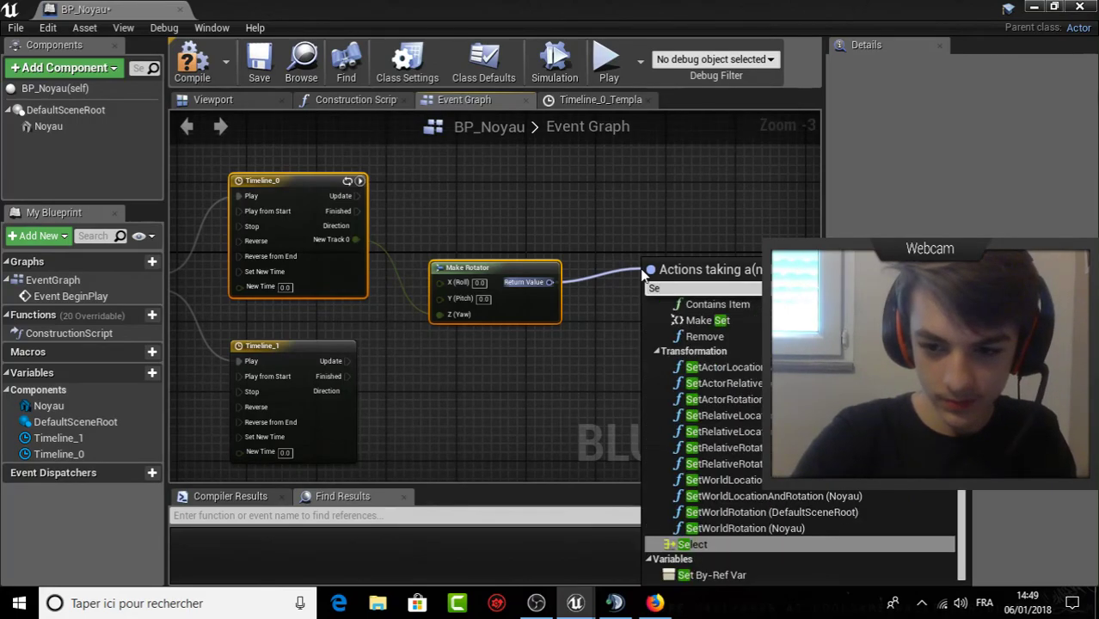
text(t)
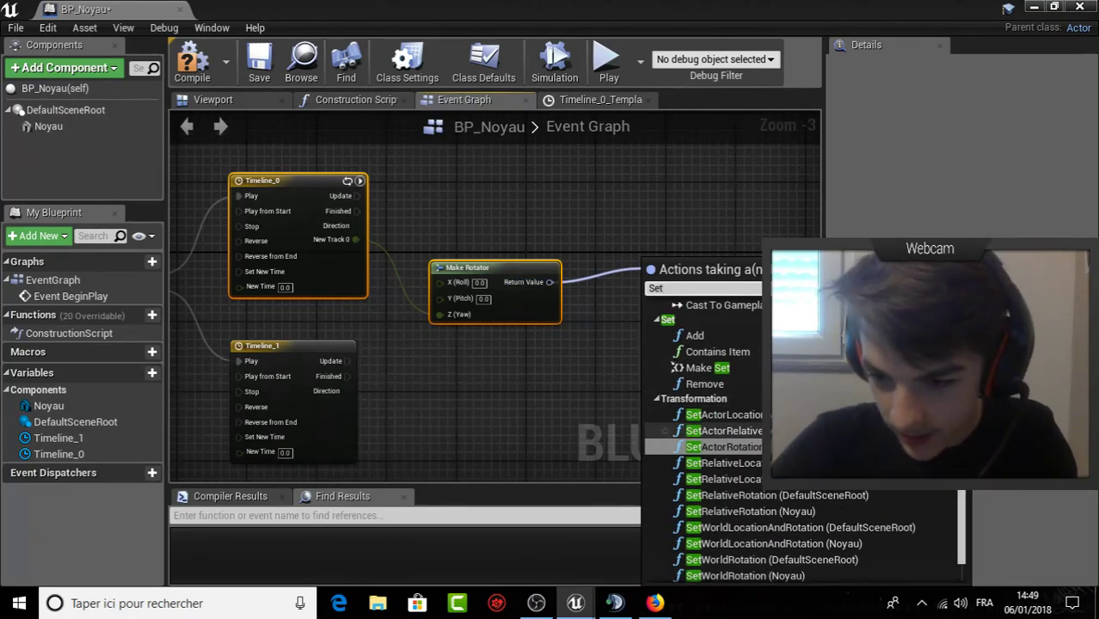
click(724, 431)
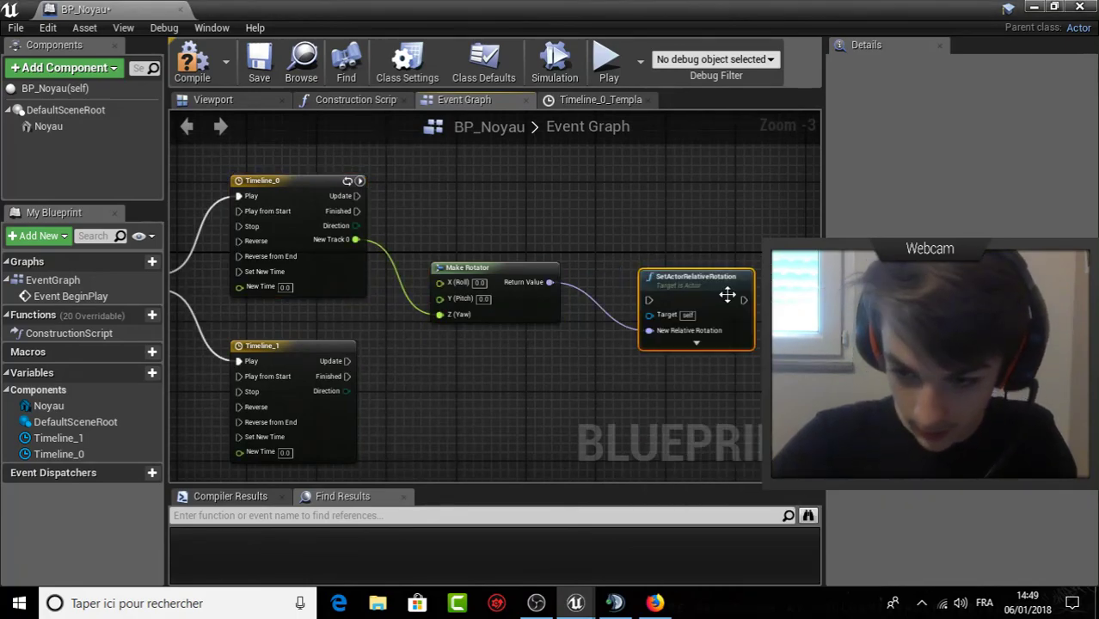
drag(706, 271, 716, 196)
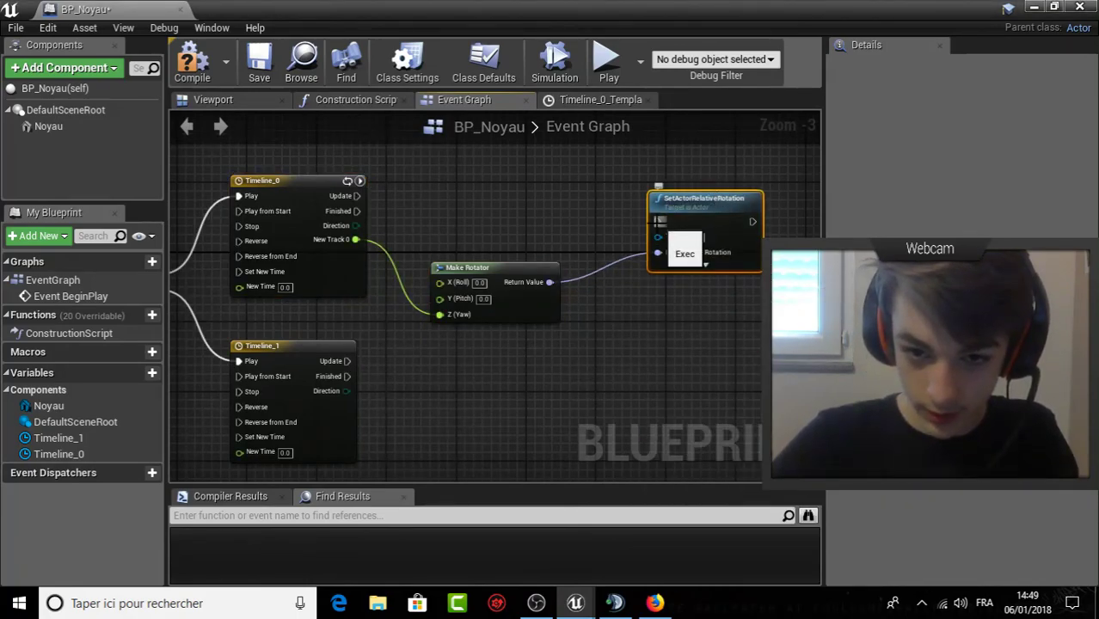
drag(660, 221, 356, 196)
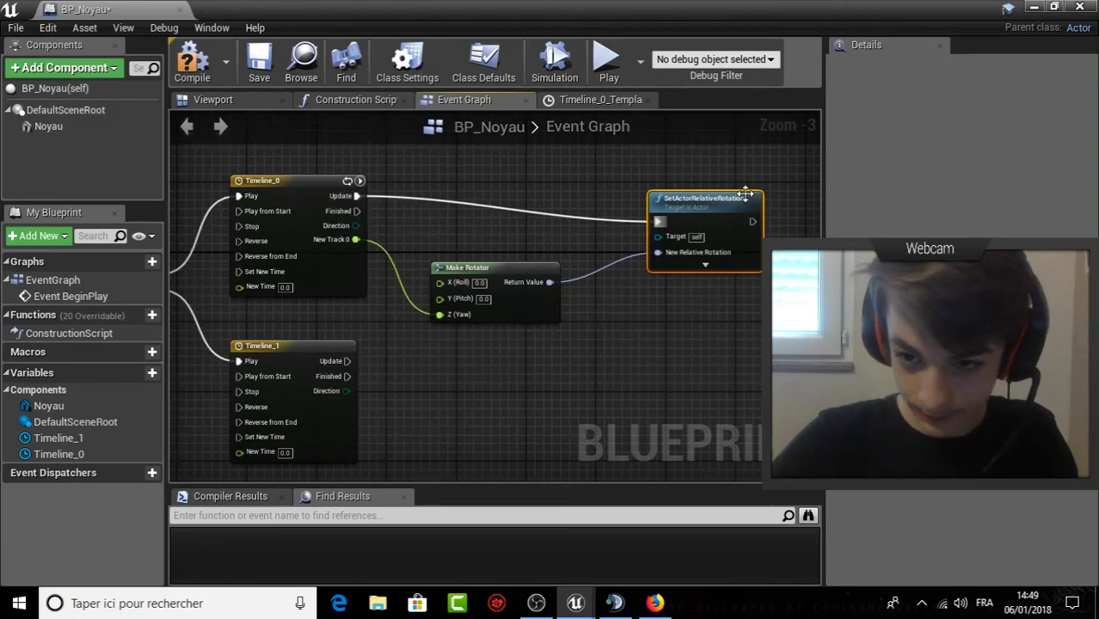
right_drag(234, 395, 281, 318)
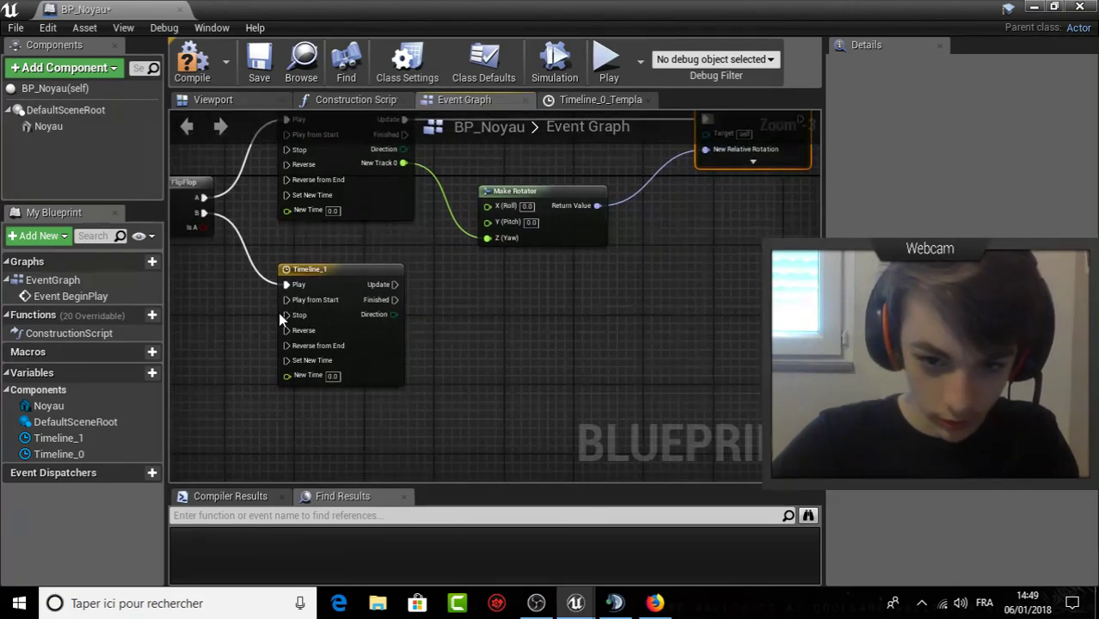
Add vector track NewTrack_1 to Timeline_1 with two keys and a 2.00 second length.
double_click(307, 269)
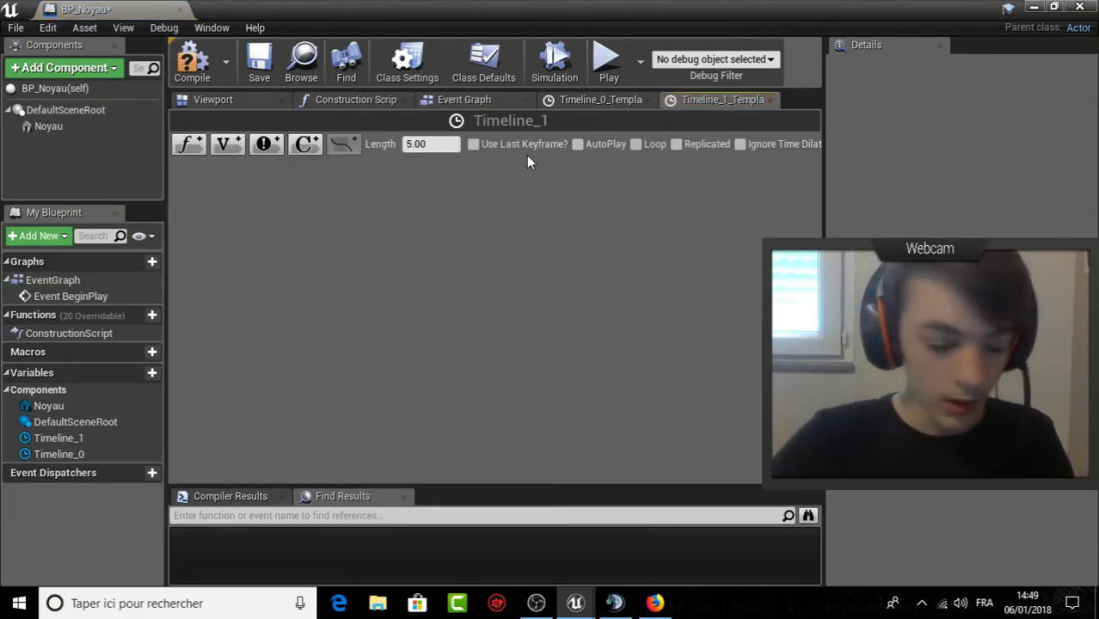
click(222, 144)
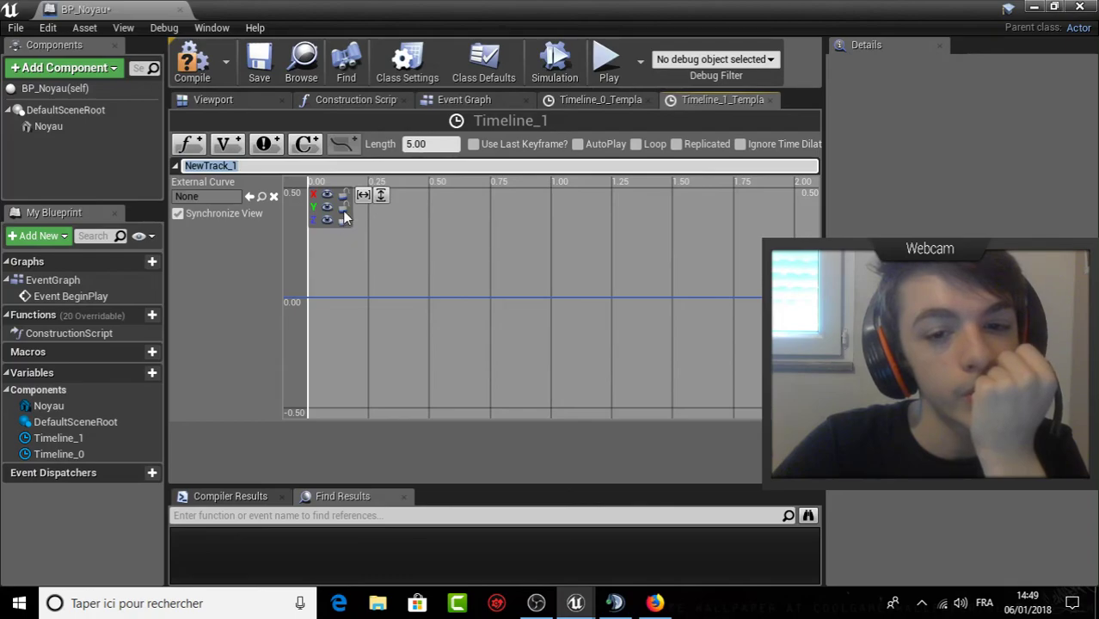
key(Return)
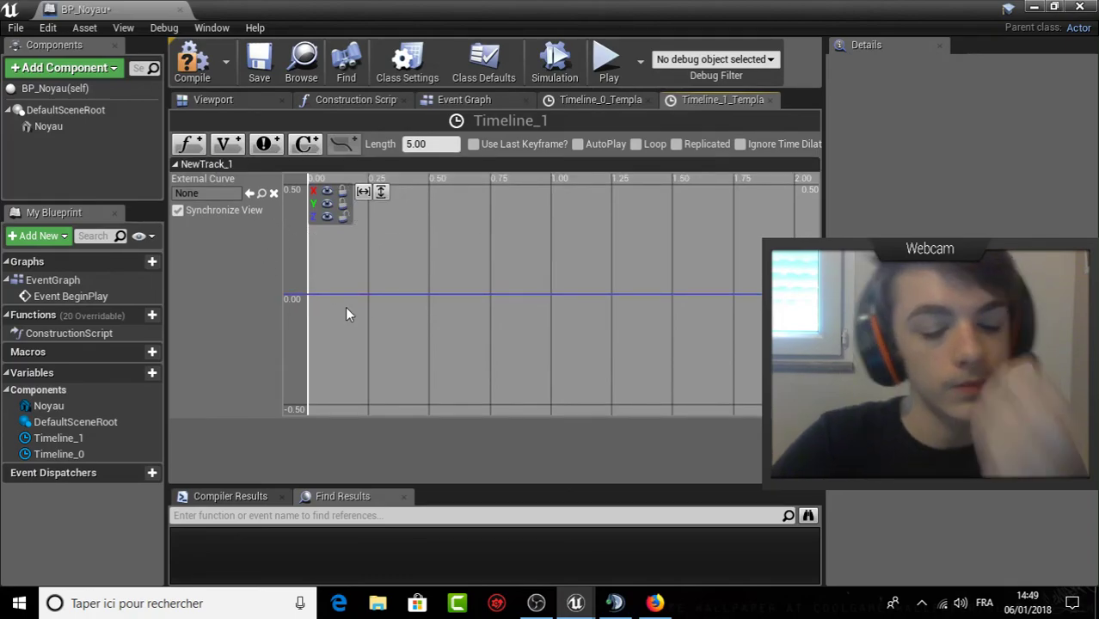
shift+click(308, 294)
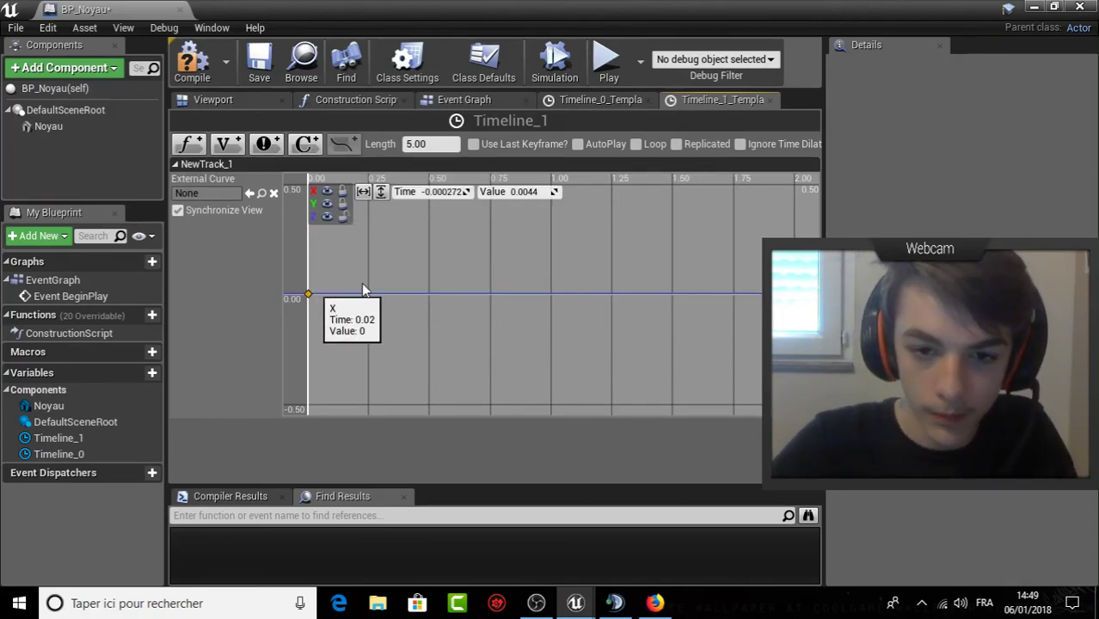
shift+click(794, 267)
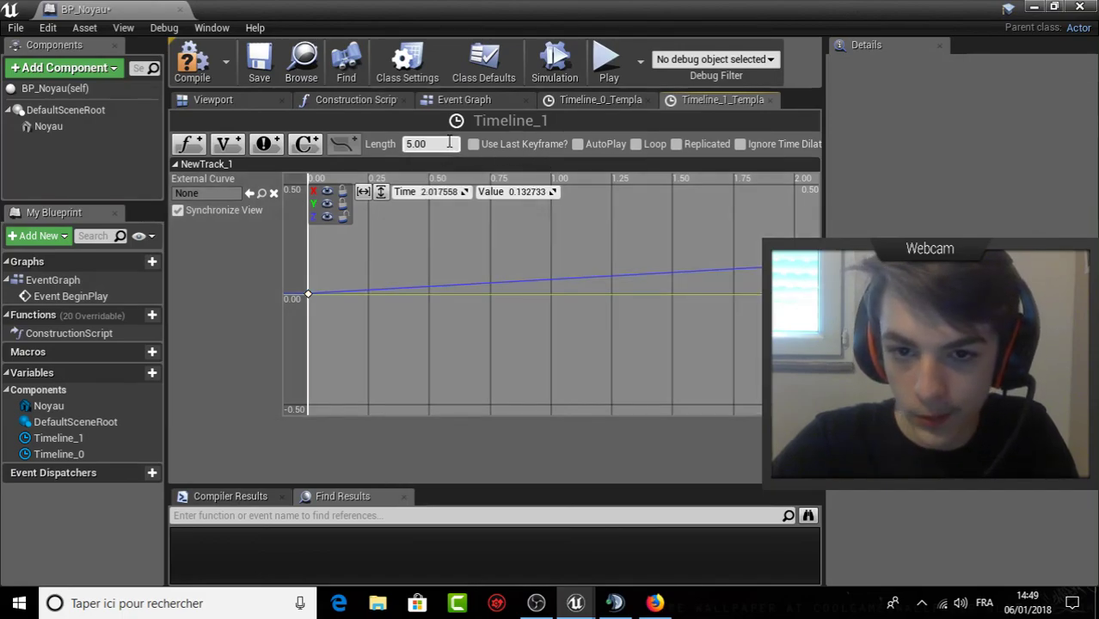
text(2)
key(Return)
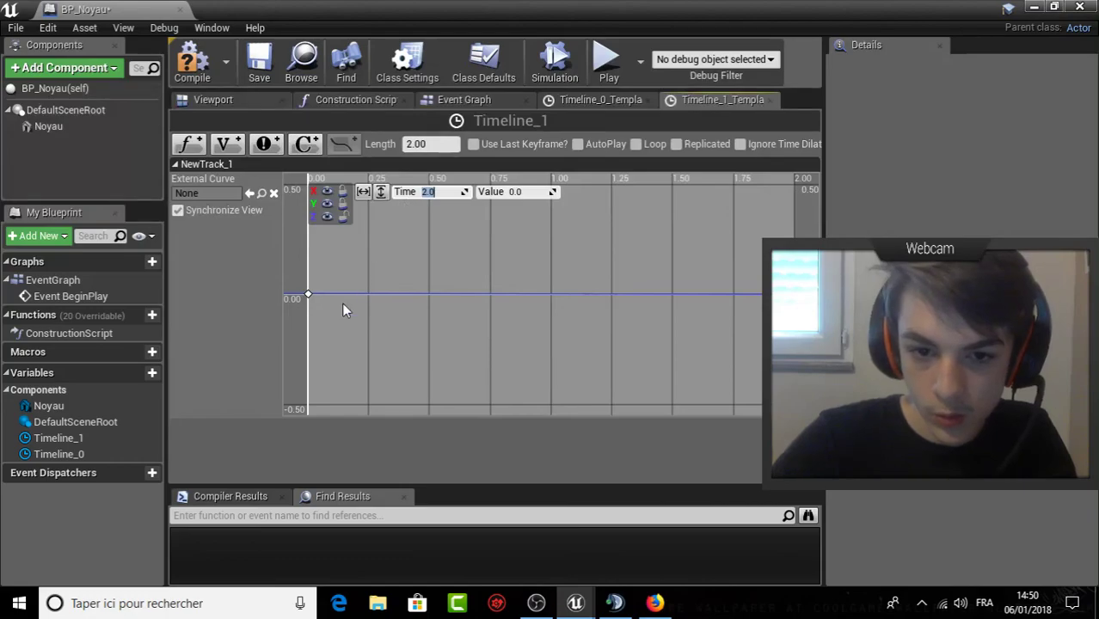
Set NewTrack_1's first key to time 0, value 0.
shift+click(310, 295)
text(0)
key(Return)
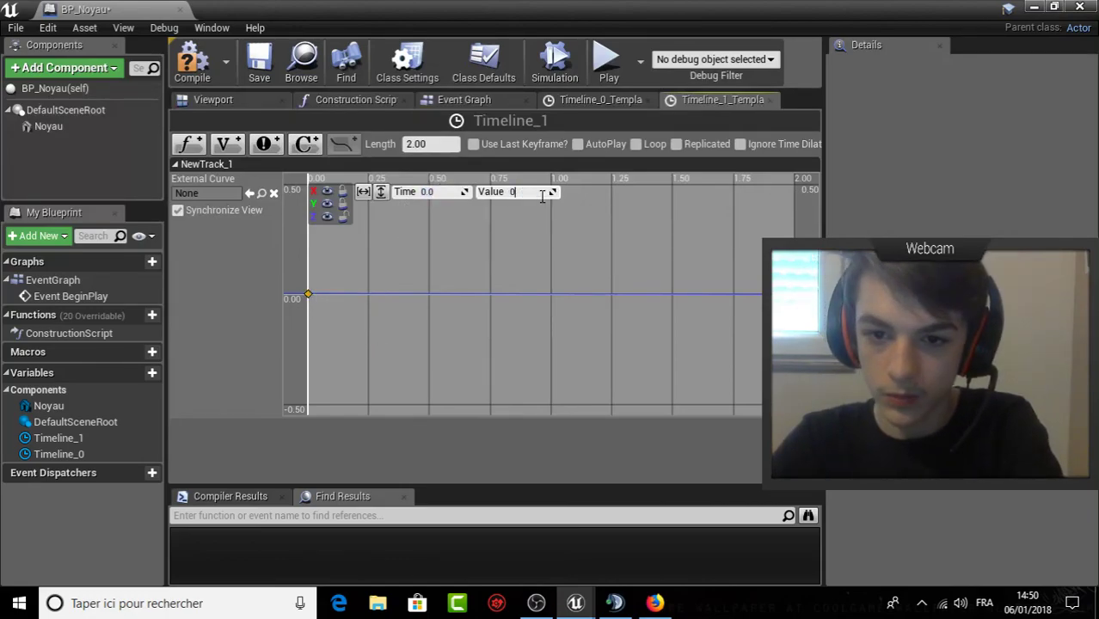
mouse_move(576, 603)
click(537, 528)
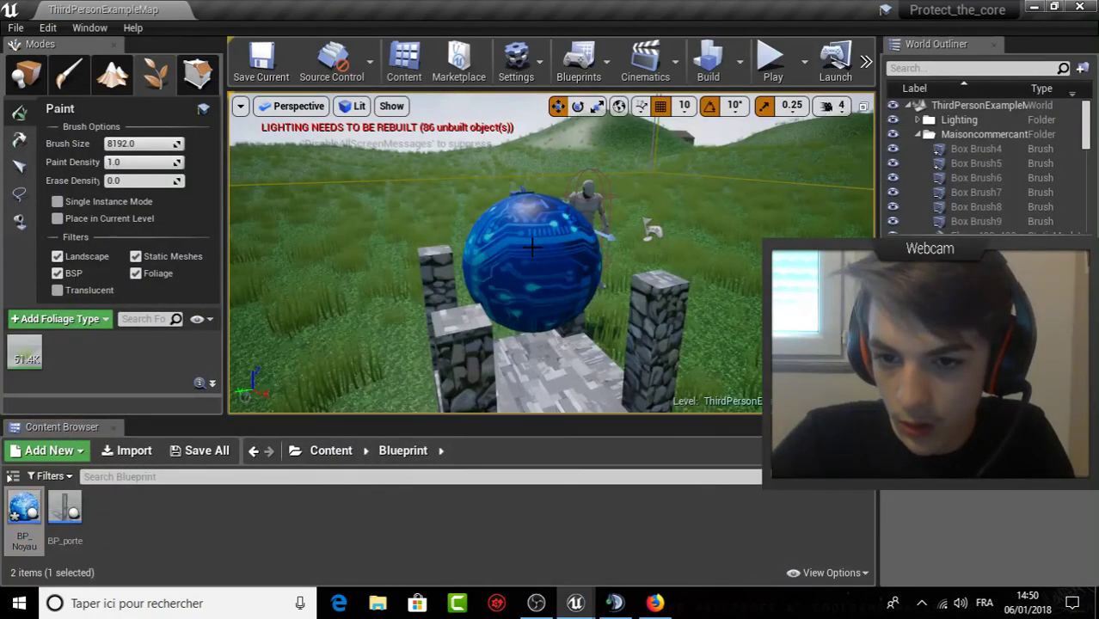
Select the blue core sphere in ThirdPersonExampleMap and zoom the viewport around it.
click(27, 73)
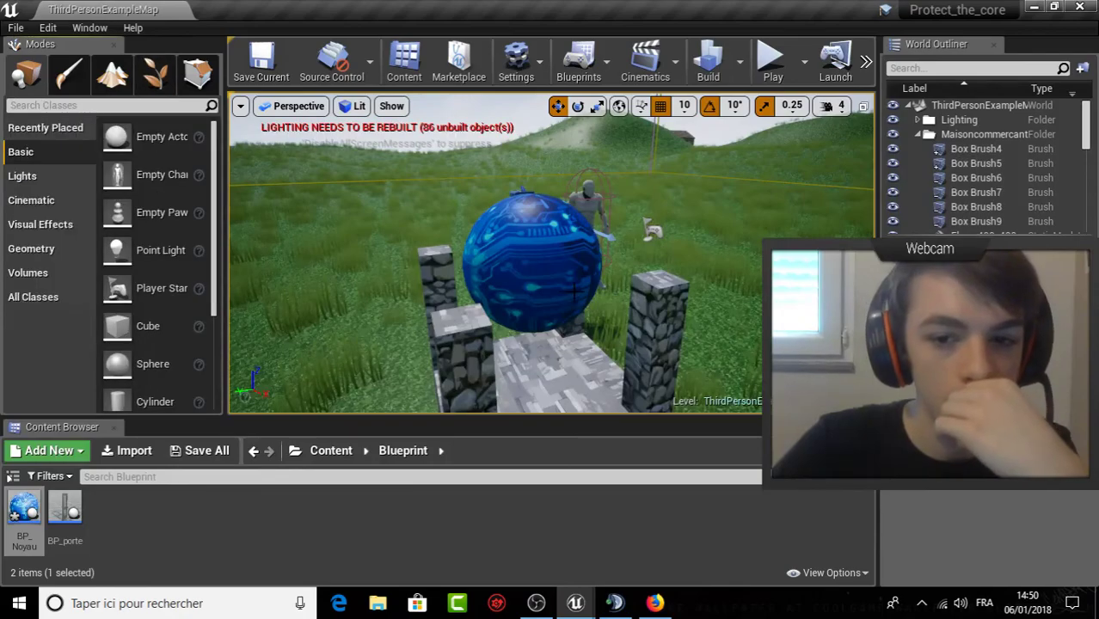
click(533, 262)
scroll(1002, 498, down, 2)
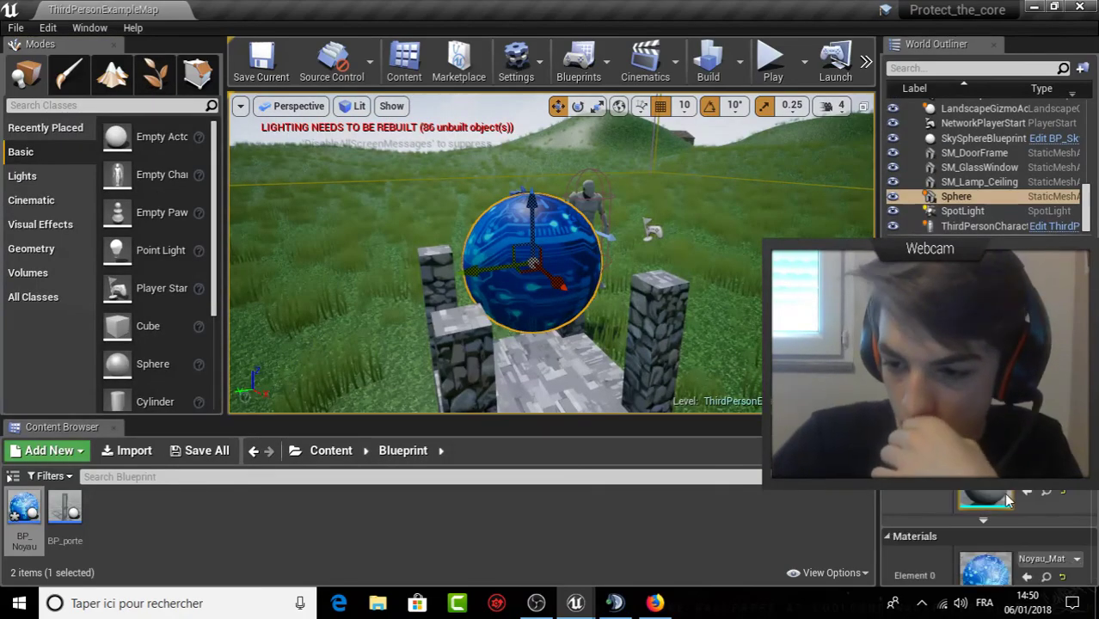
scroll(1002, 499, down, 2)
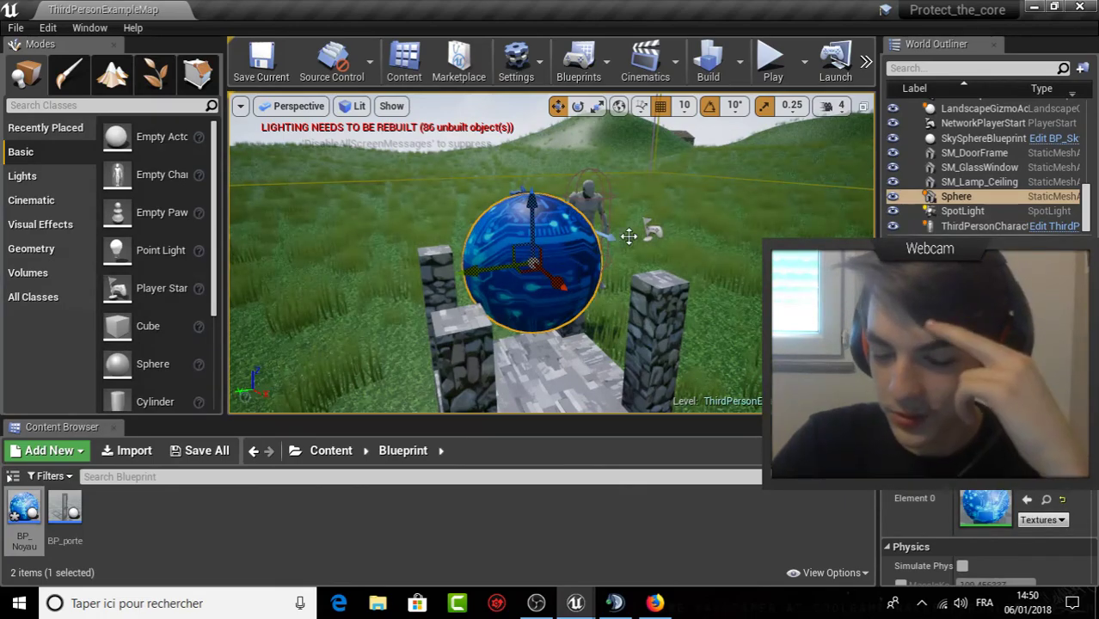
scroll(977, 520, down, 1)
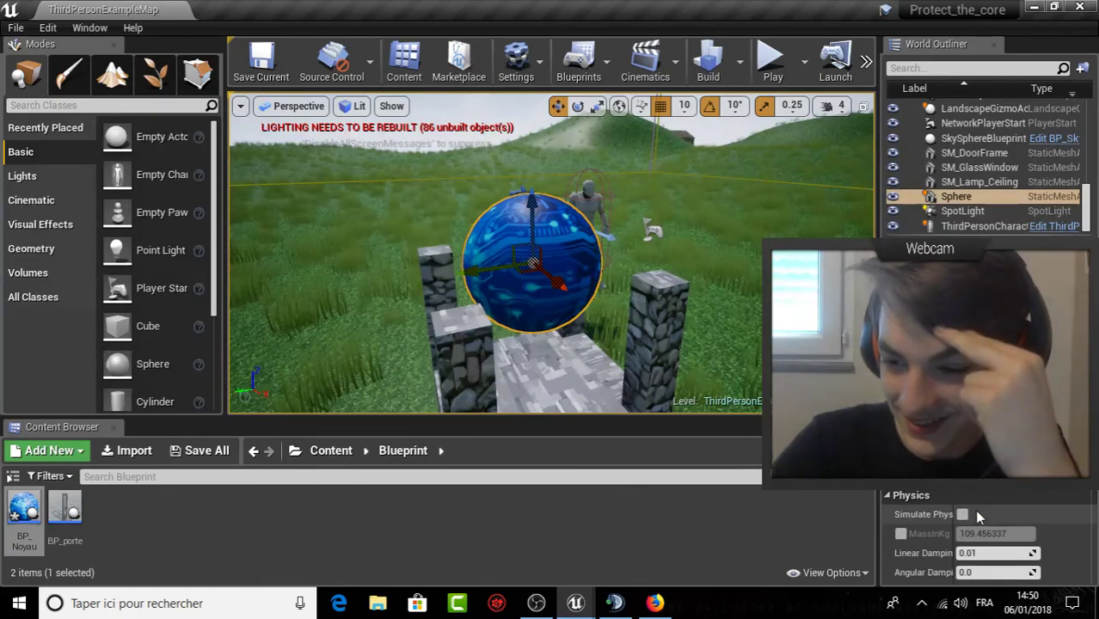
scroll(974, 512, up, 2)
scroll(974, 512, up, 2)
scroll(975, 512, up, 2)
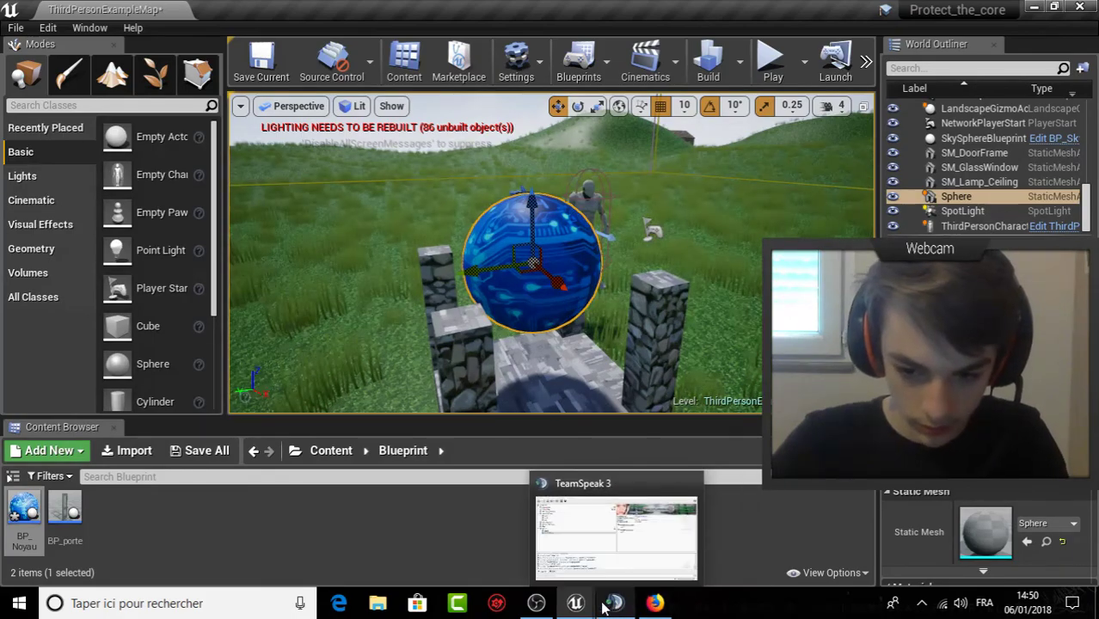
Set Timeline_1's start and end keys to value 300, fitting the curve vertically.
mouse_move(577, 606)
click(618, 539)
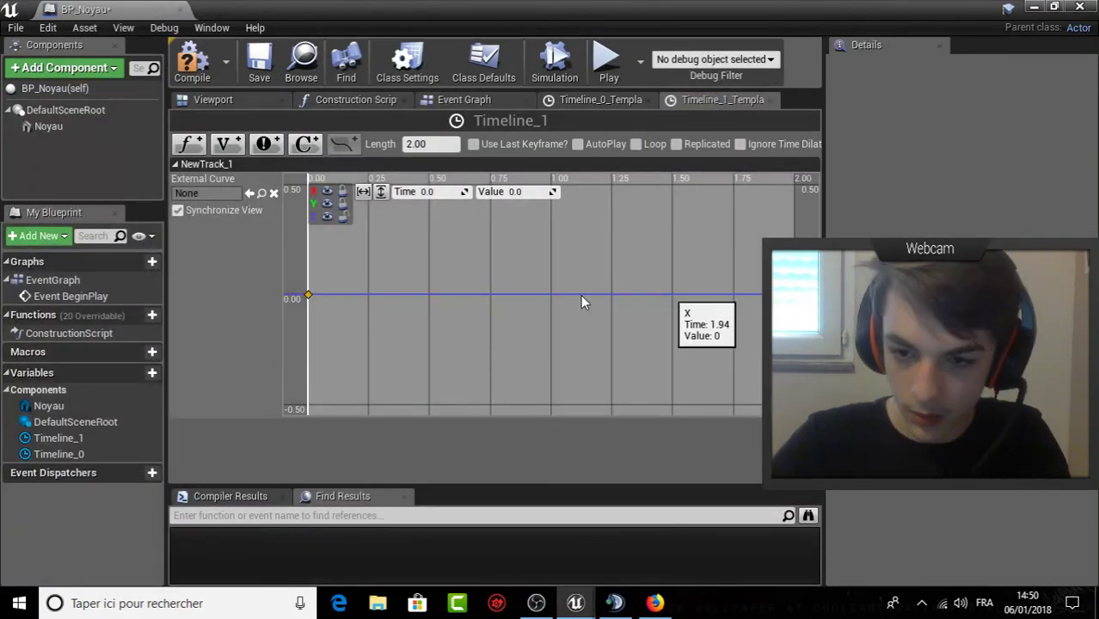
click(516, 192)
text(360)
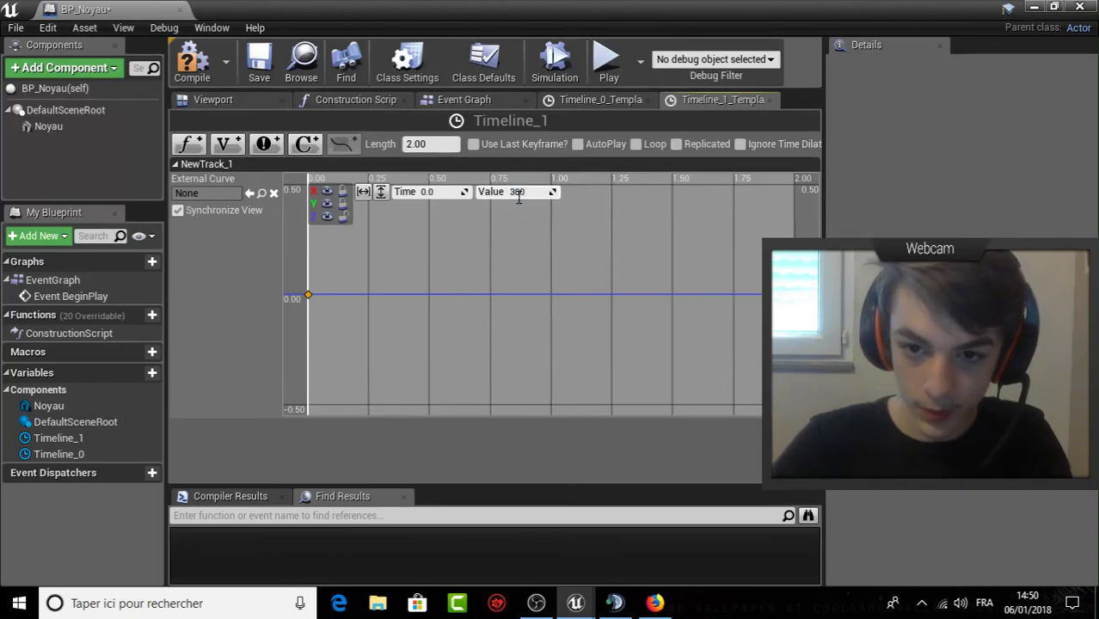
text(300)
key(Return)
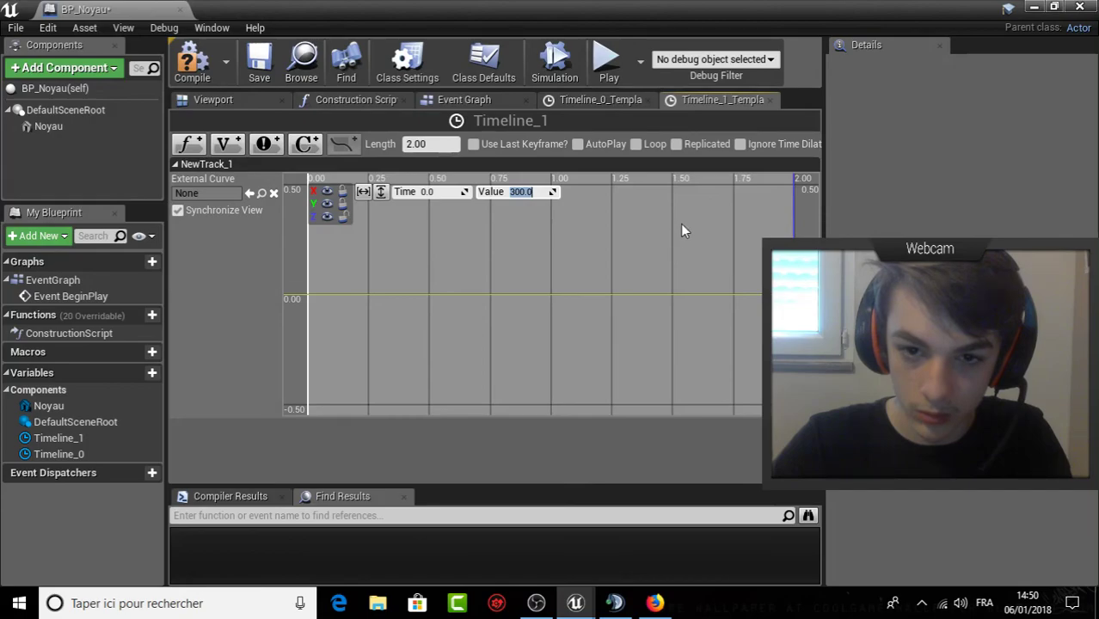
click(381, 192)
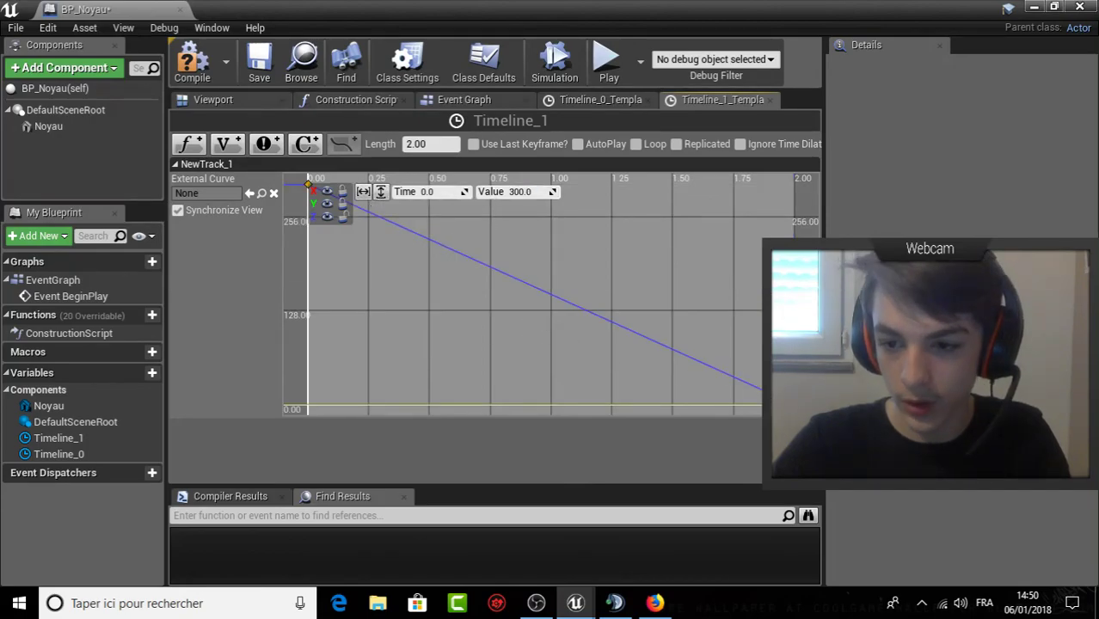
click(803, 409)
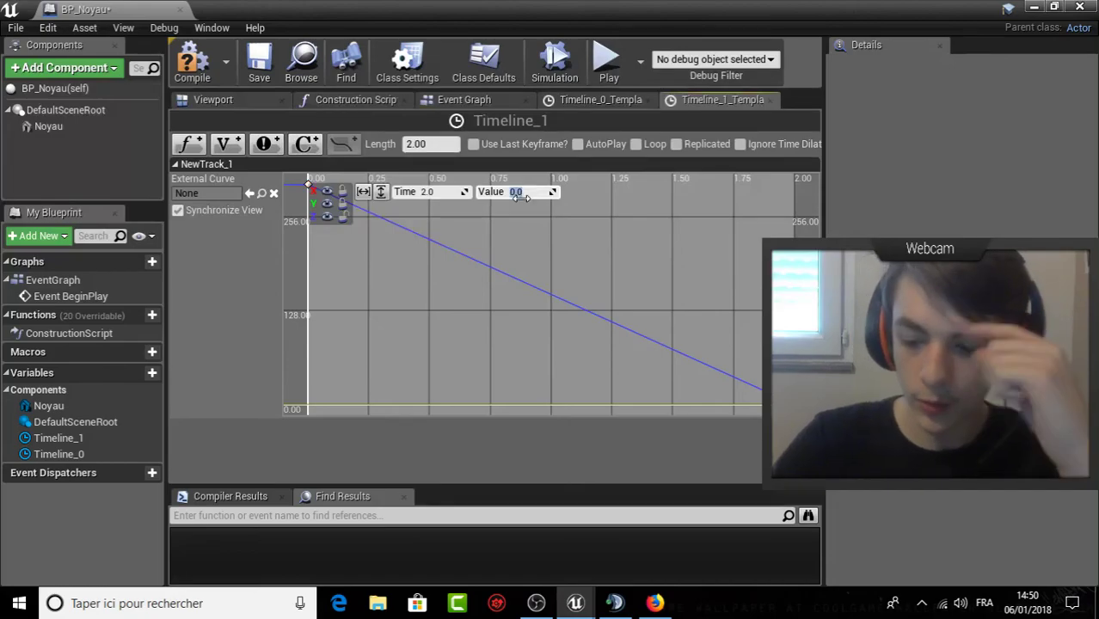
click(516, 192)
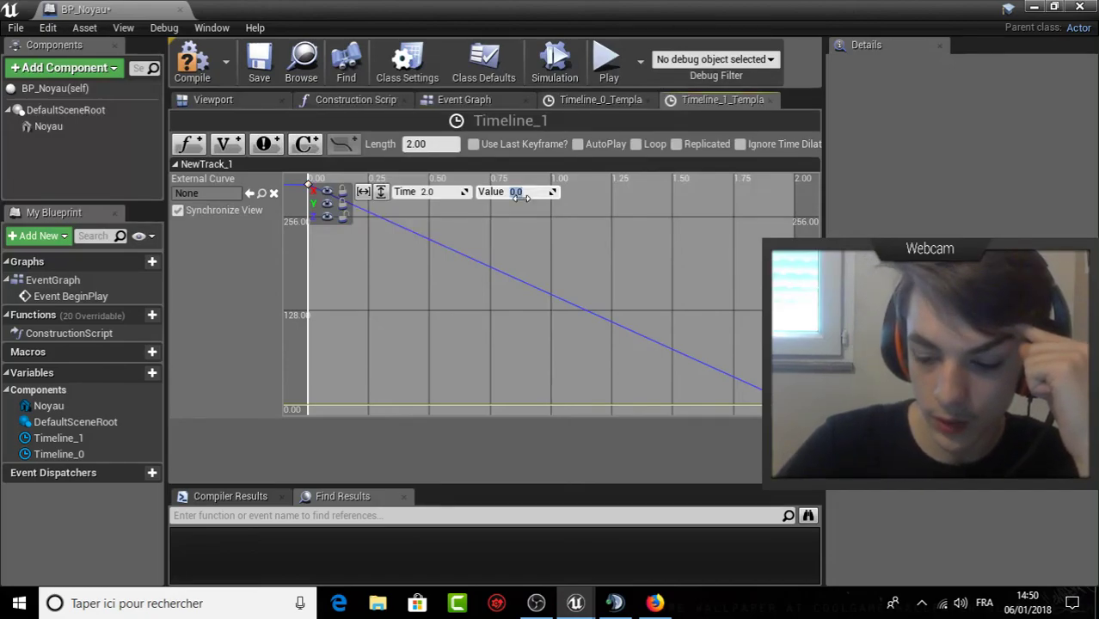
text(300)
key(Return)
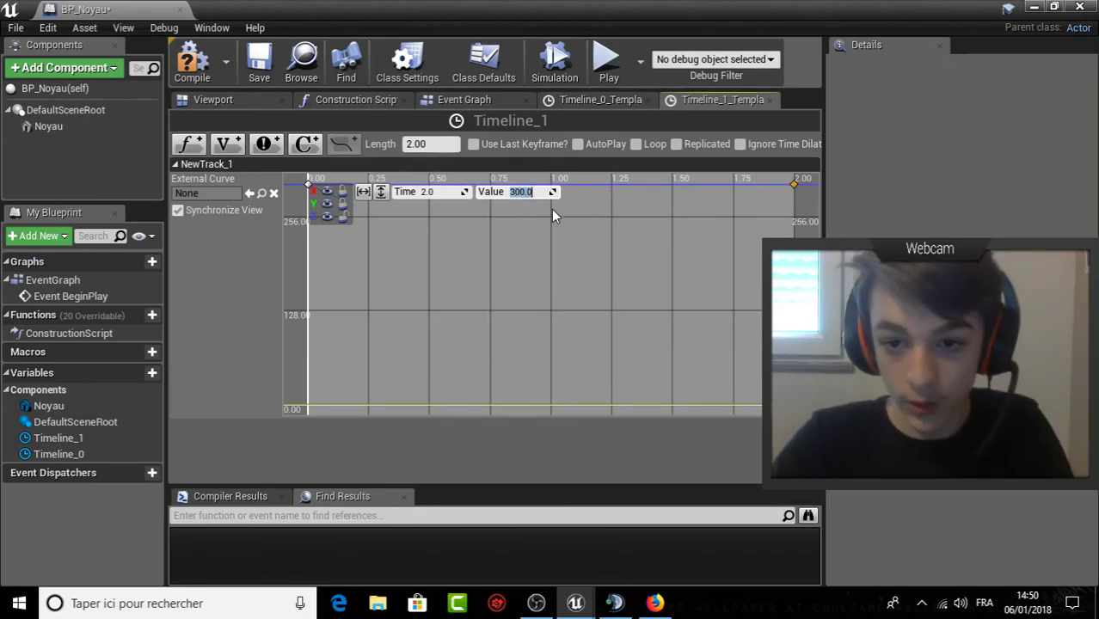
Add a middle key at 1 second with value 315.
shift+click(551, 207)
click(443, 192)
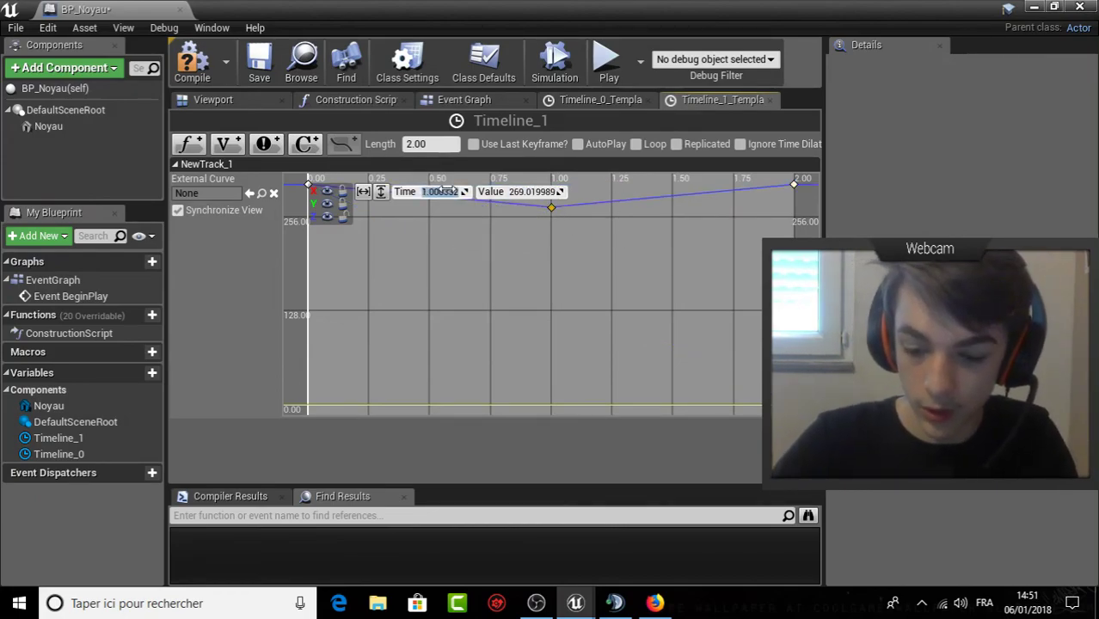
click(548, 208)
click(525, 192)
text(315)
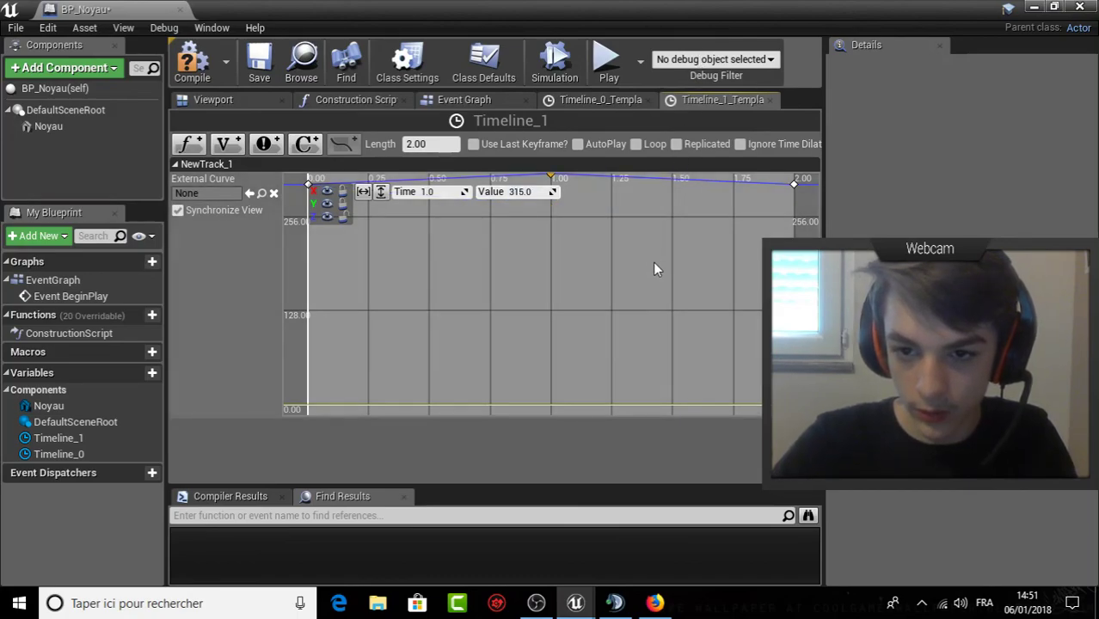
click(638, 227)
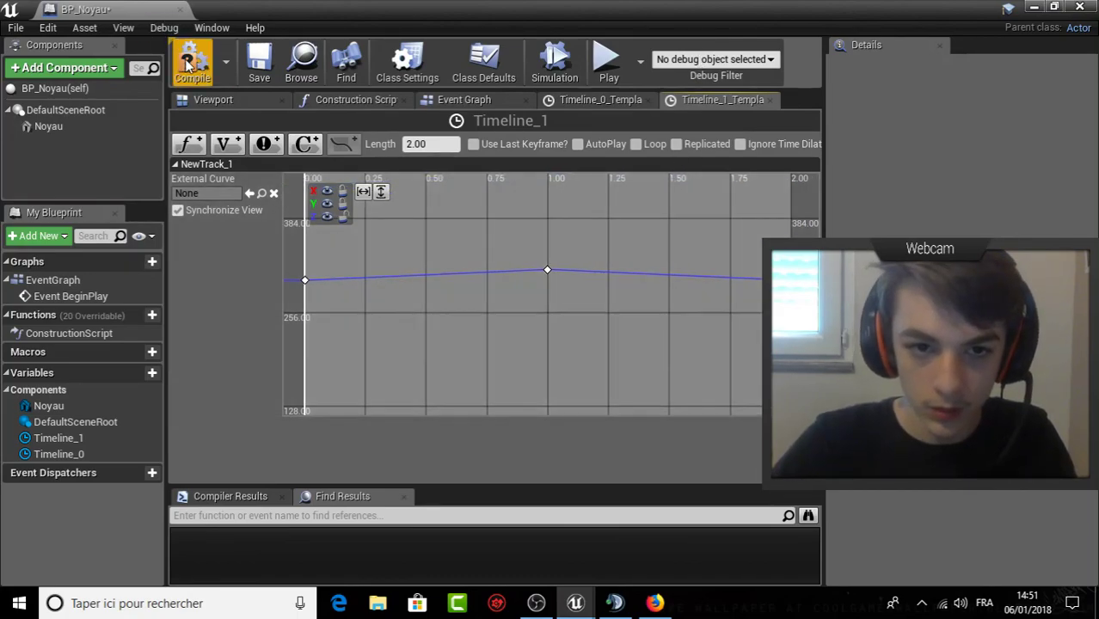
click(602, 99)
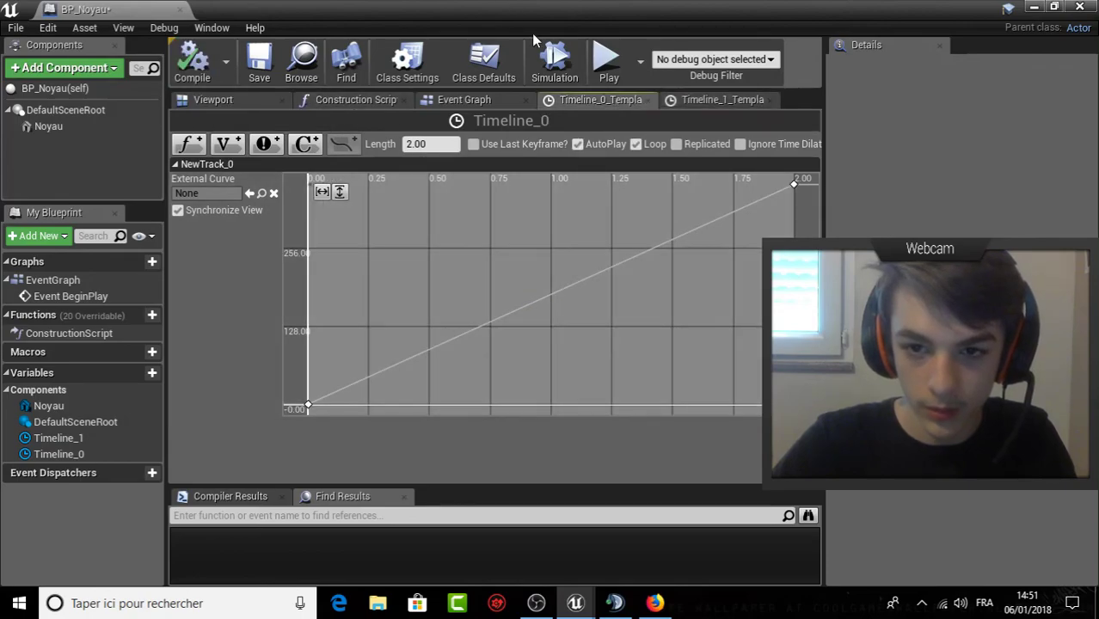
Add a Make Transform node fed by Timeline_1's New Track 1.
click(481, 97)
scroll(507, 323, up, 2)
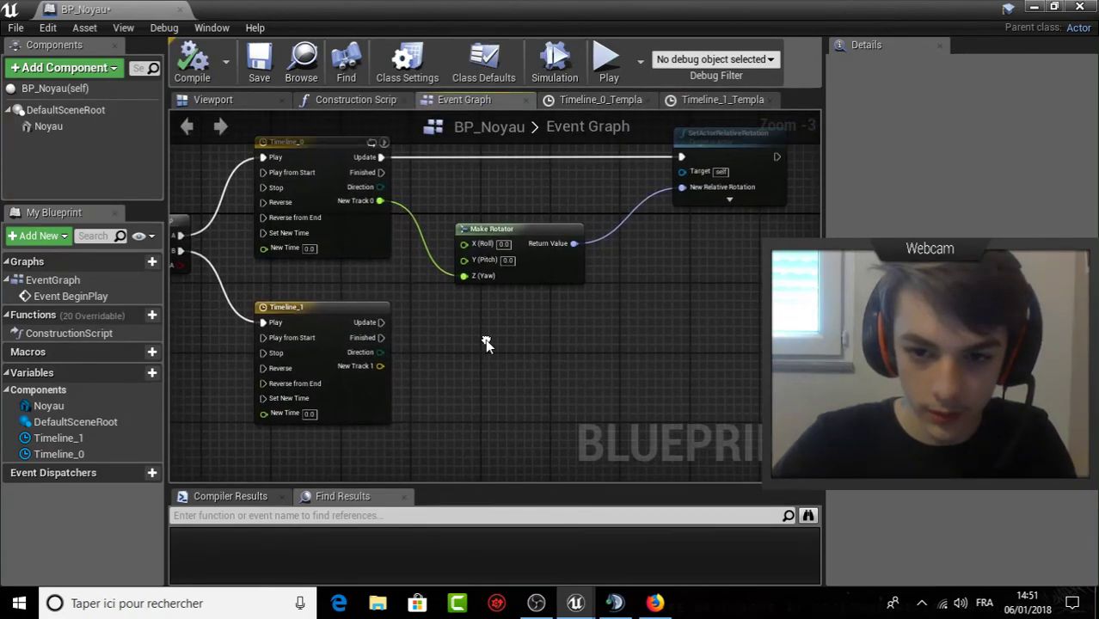
drag(380, 367, 441, 414)
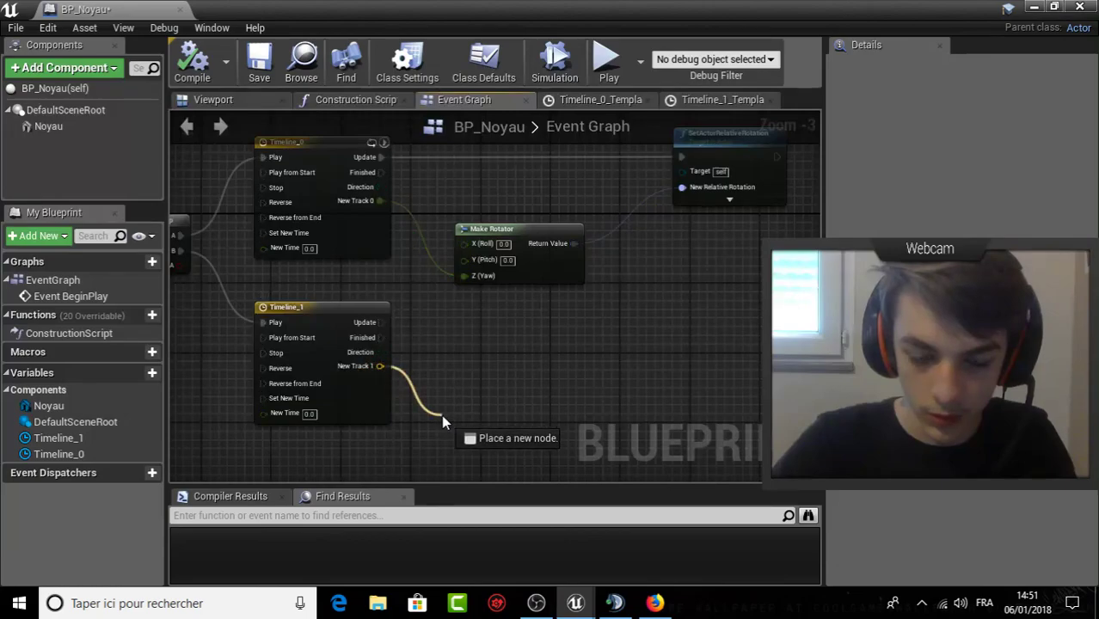
text(Make)
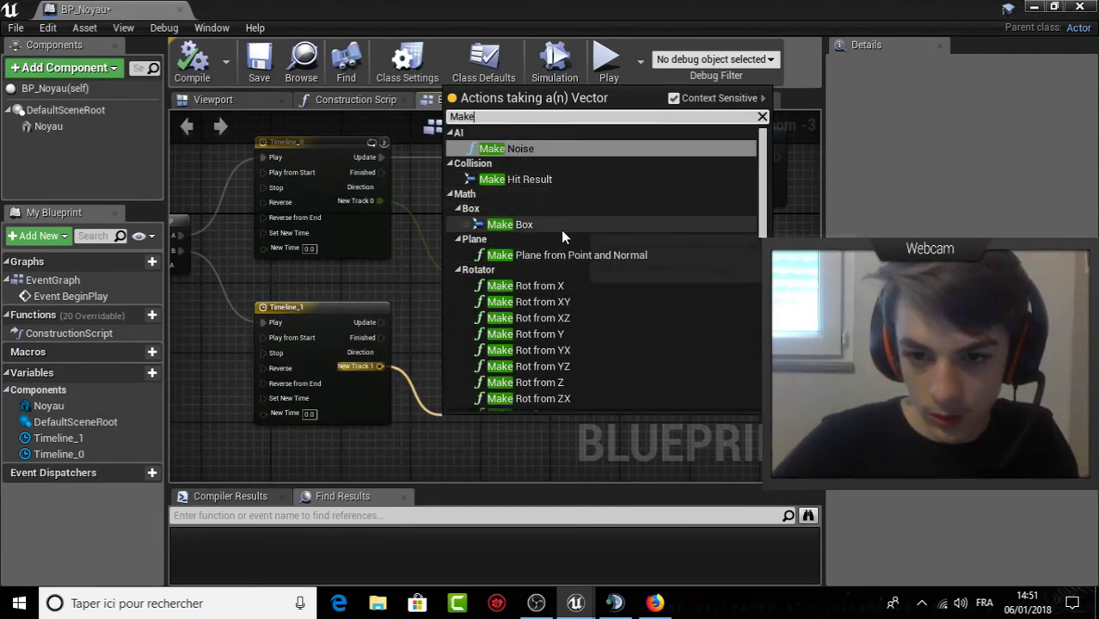
scroll(563, 234, down, 2)
scroll(564, 234, down, 2)
scroll(561, 258, down, 2)
click(550, 296)
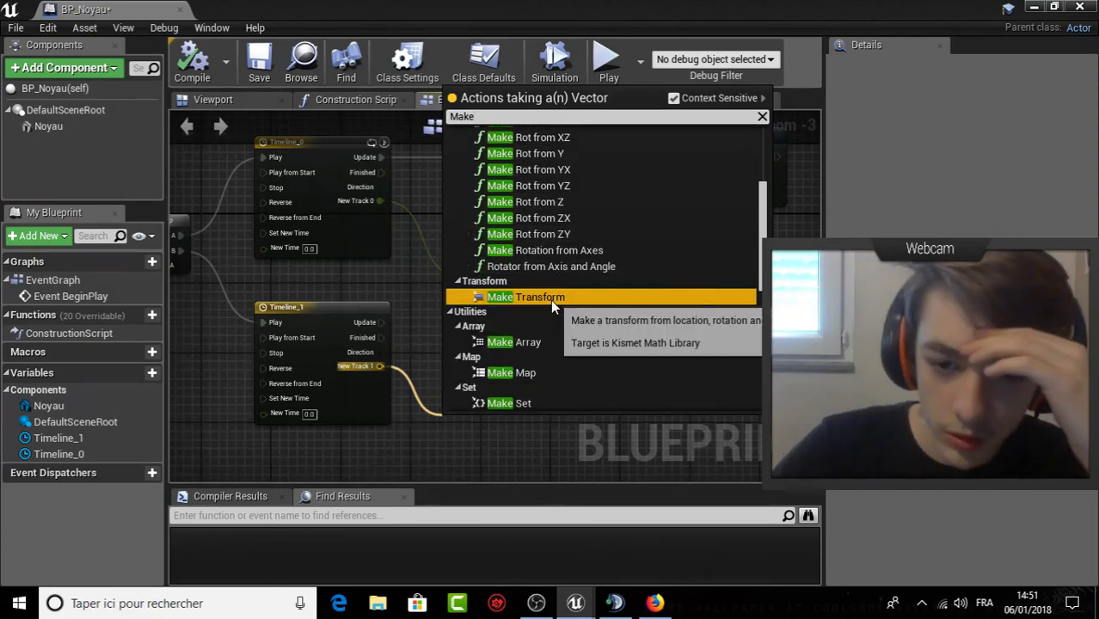
Add SetActorTransform taking the transform, run it on Timeline_1 Update, and compile.
right_drag(538, 379, 414, 316)
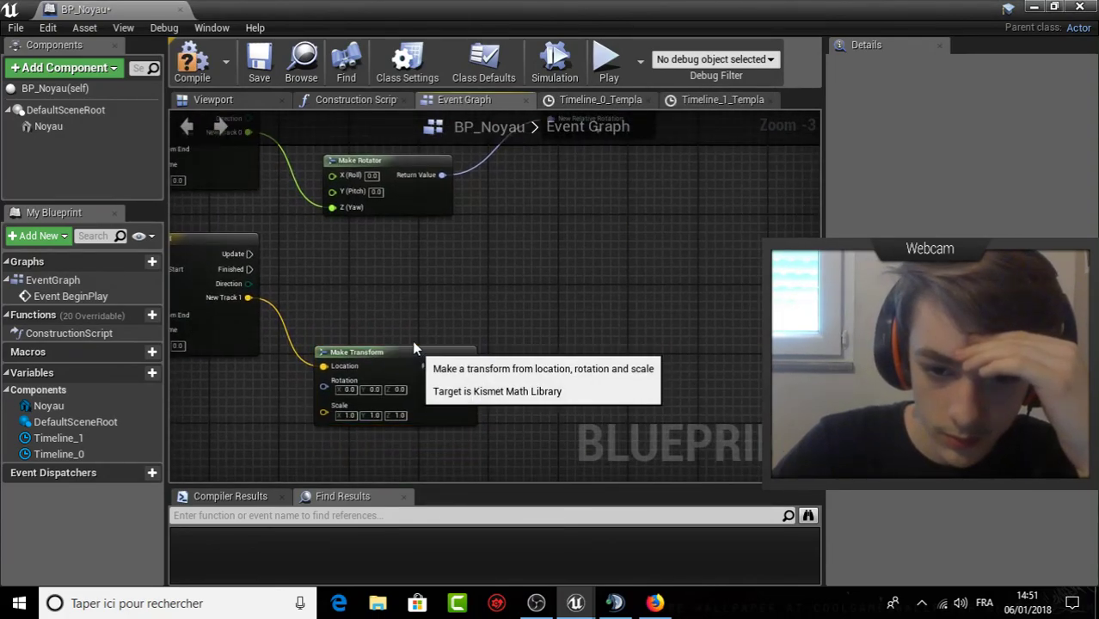
mouse_move(415, 361)
mouse_down()
mouse_move(415, 326)
mouse_move(638, 305)
mouse_up()
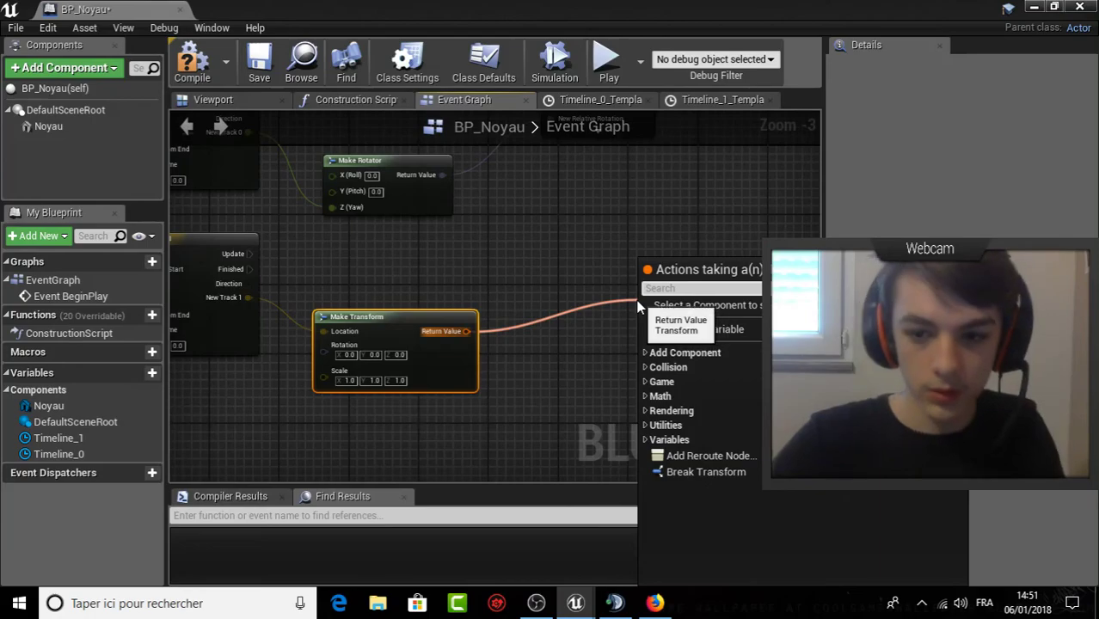
text(Set)
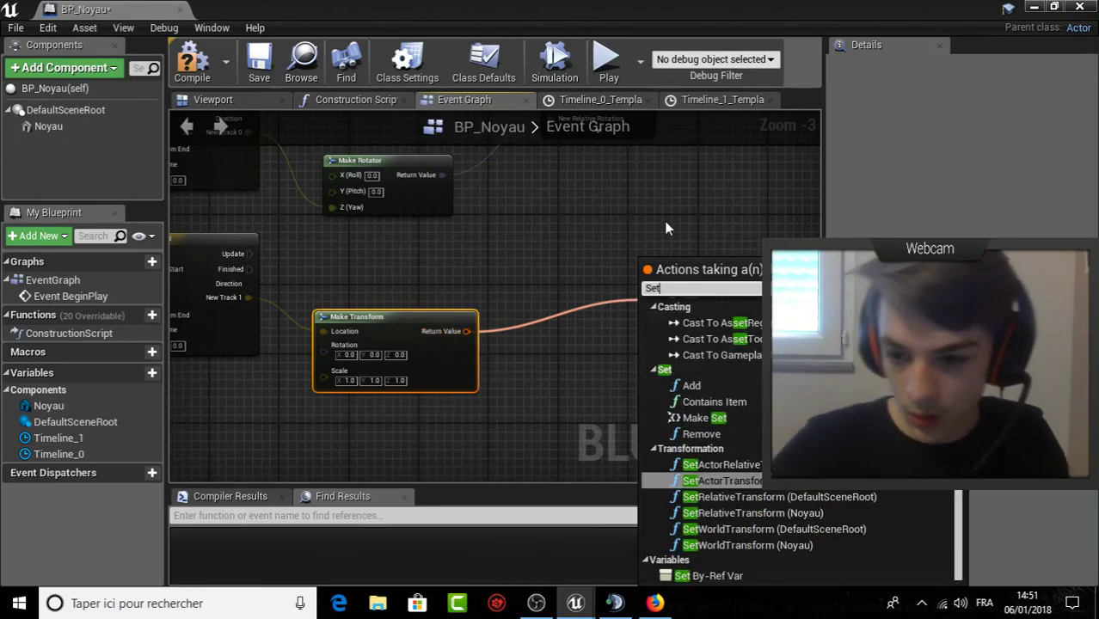
click(731, 481)
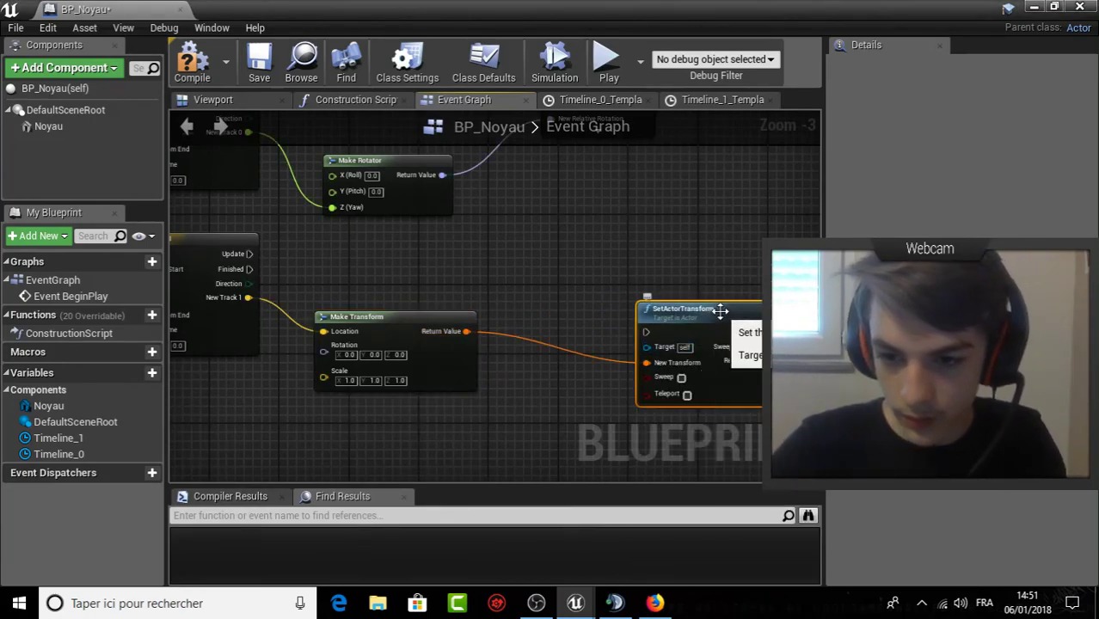
drag(721, 312, 712, 252)
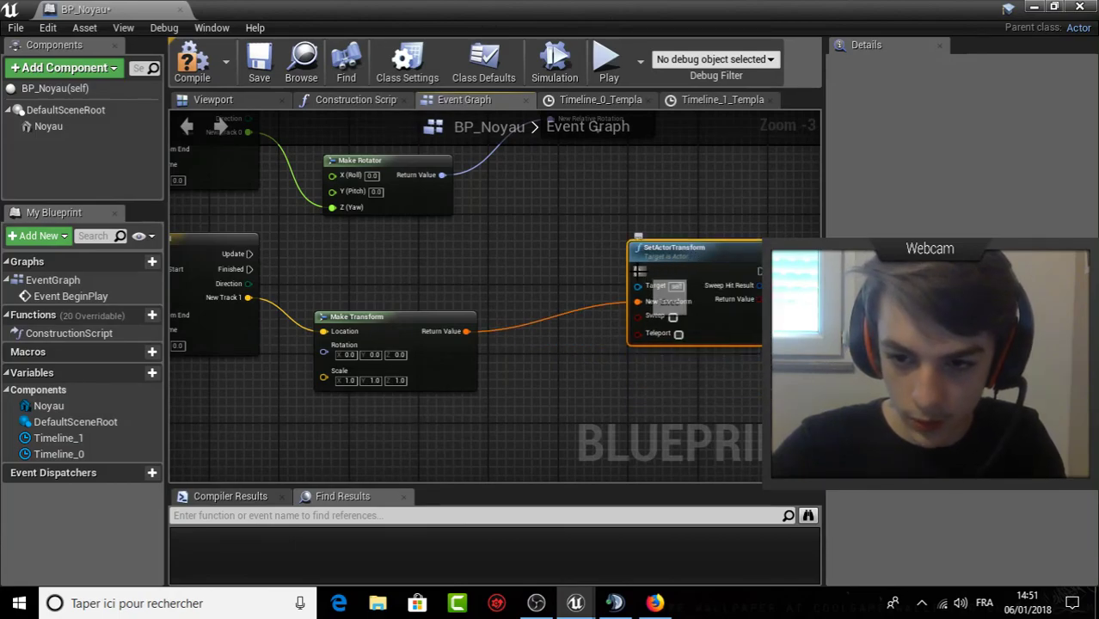
mouse_move(638, 271)
mouse_down()
mouse_move(458, 250)
mouse_move(474, 254)
mouse_up()
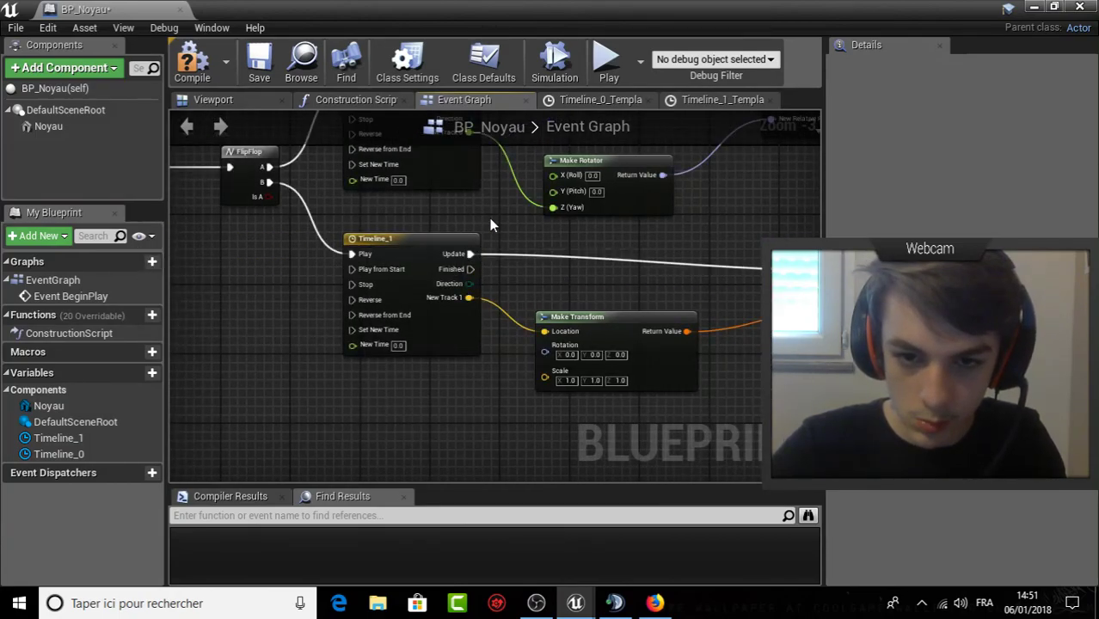
scroll(469, 258, down, 2)
right_click(438, 261)
click(191, 65)
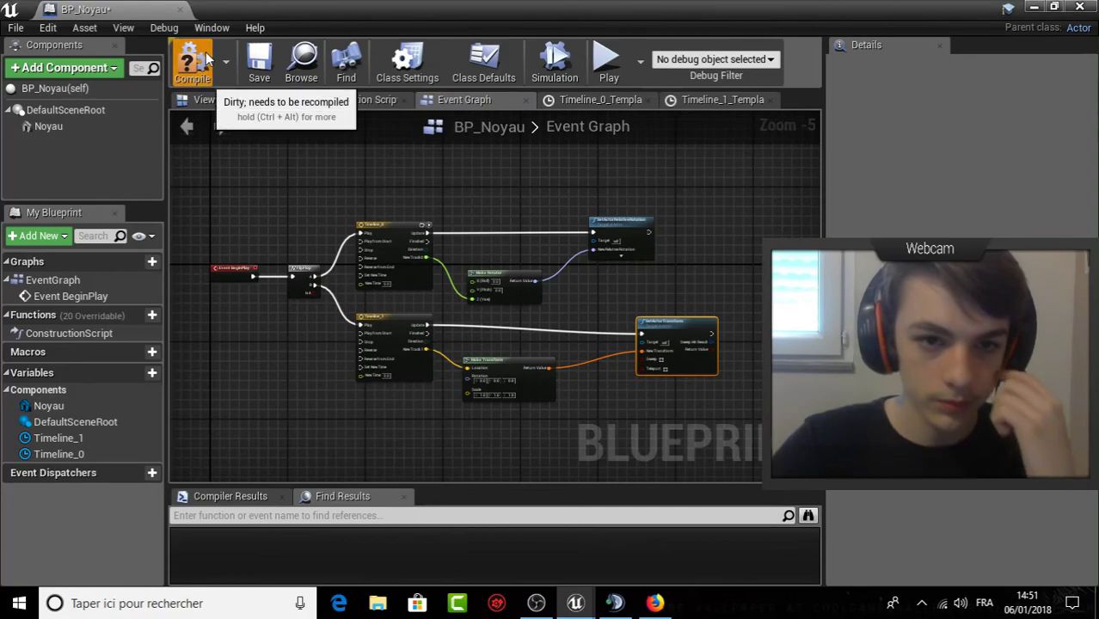
click(191, 66)
Drag BP_Noyau from the Content Browser into the level and play-test running toward it.
click(1049, 7)
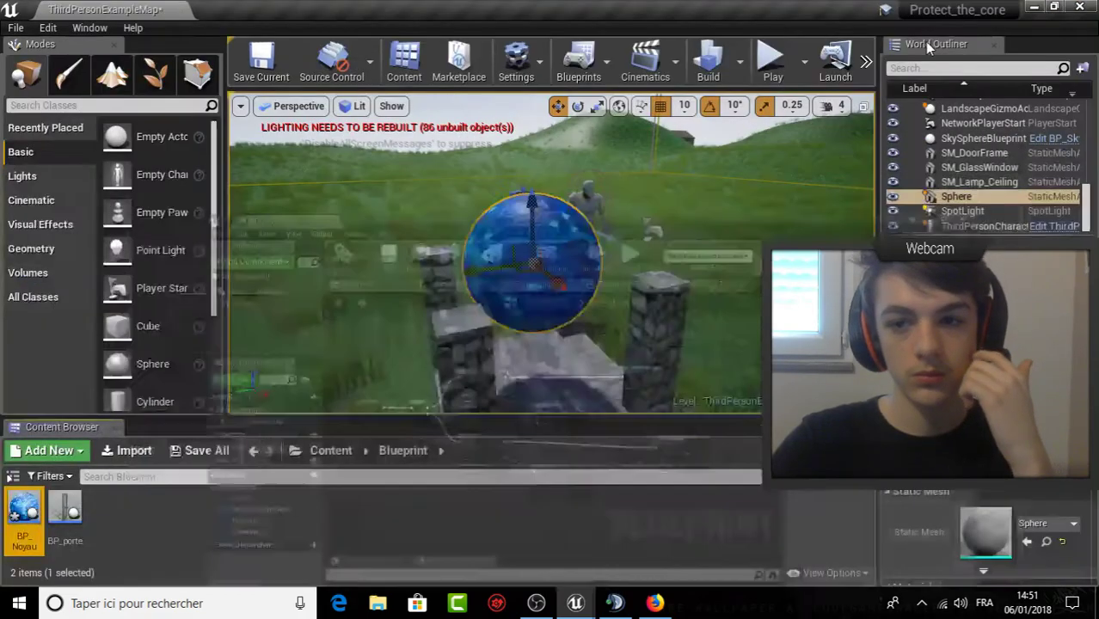
click(774, 61)
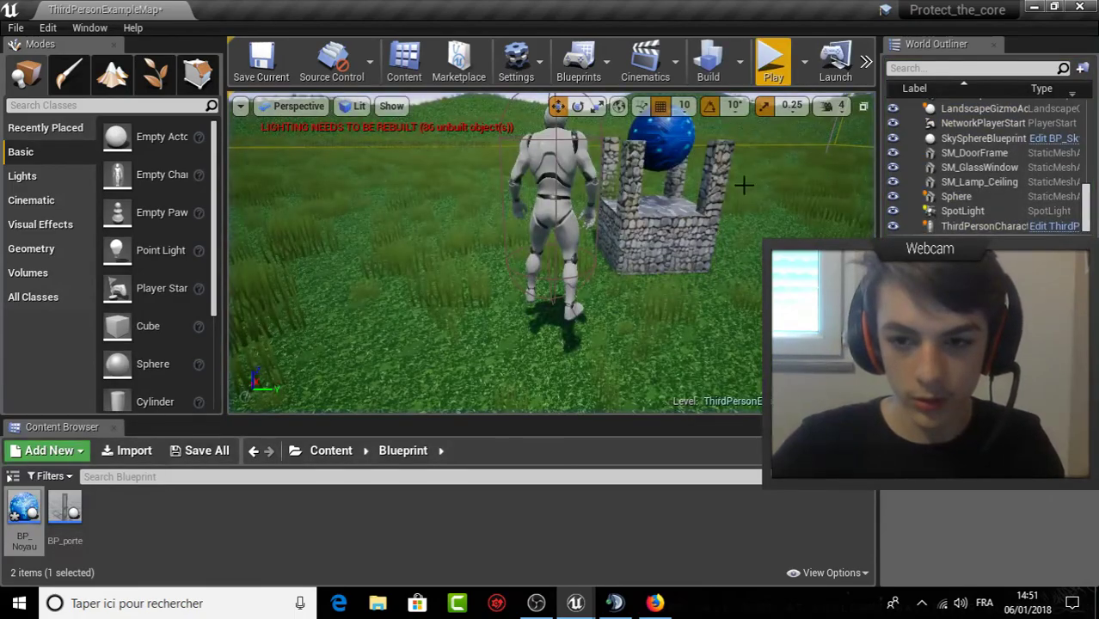
double_click(956, 196)
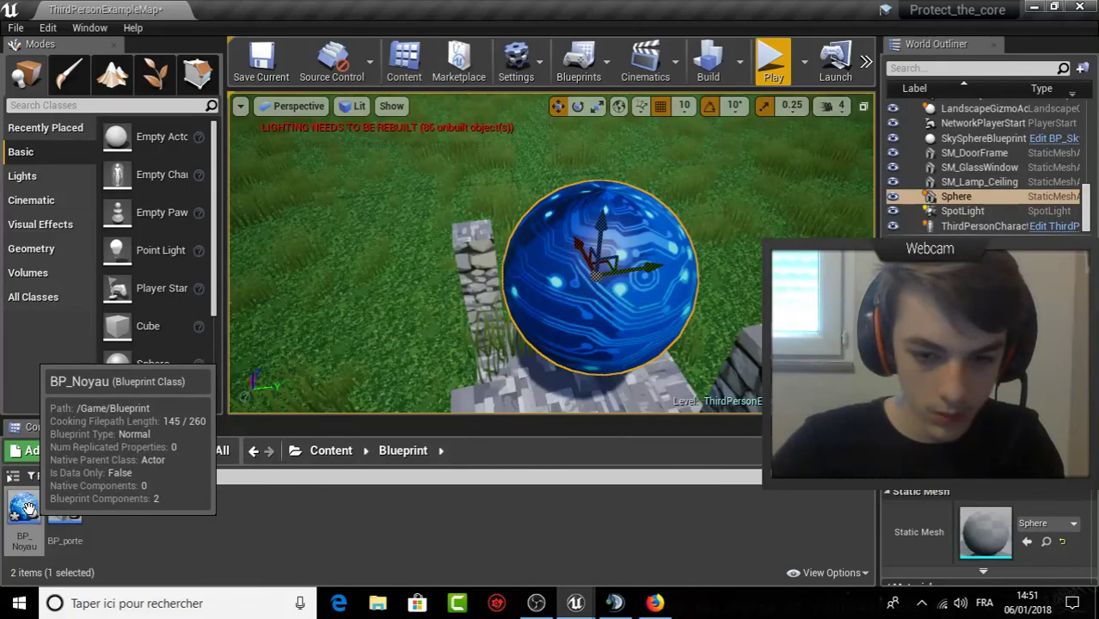
mouse_move(24, 510)
mouse_down()
mouse_move(389, 286)
mouse_move(331, 103)
mouse_up()
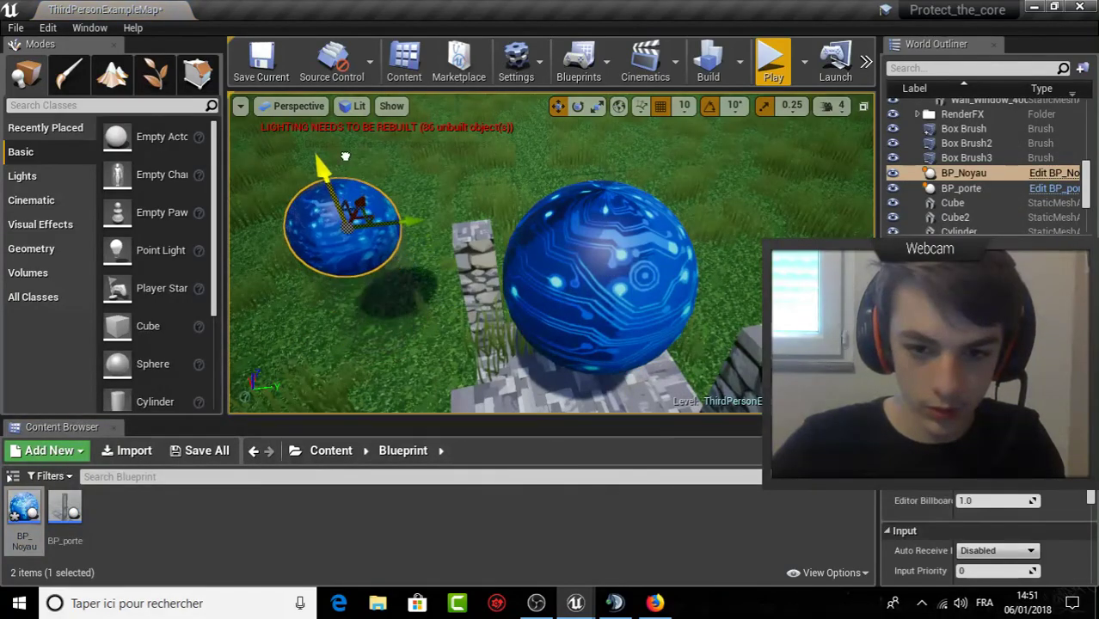
click(770, 56)
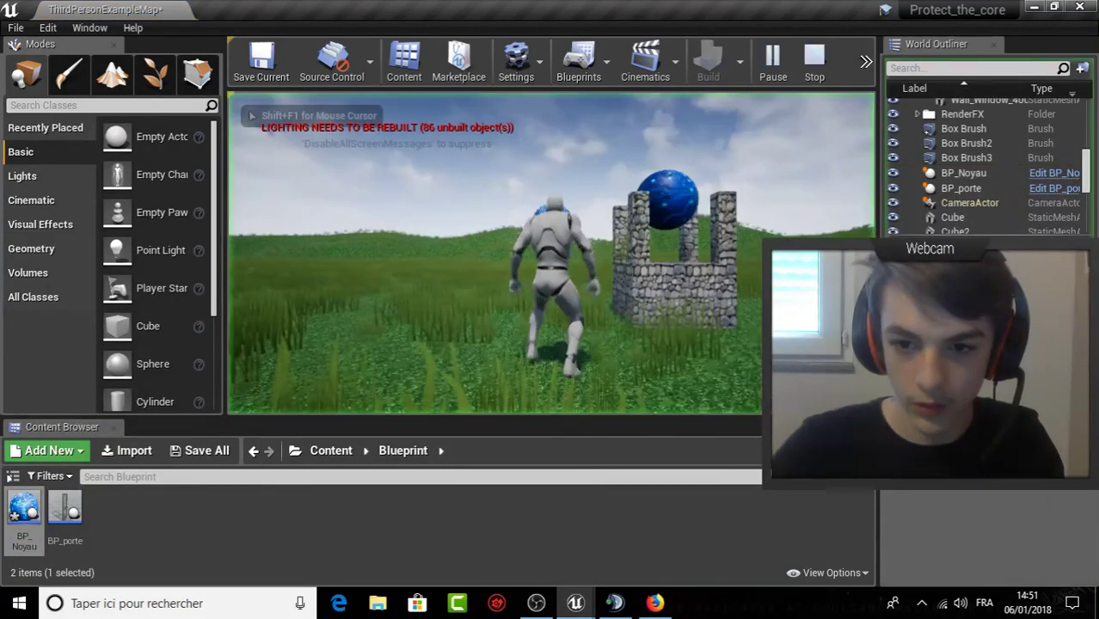
key(w)
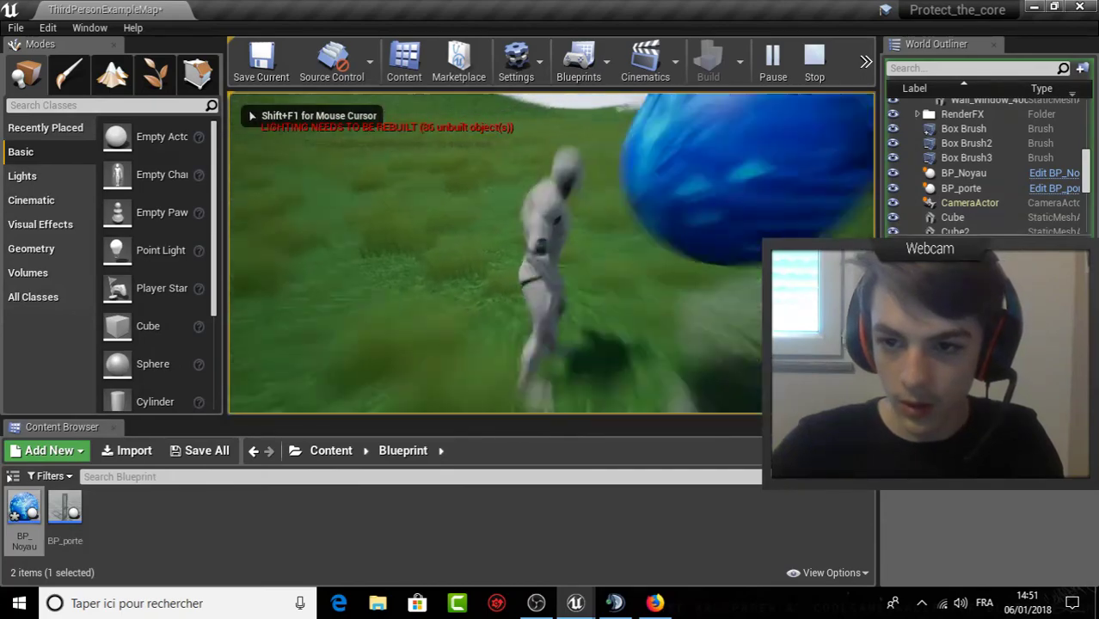
key(Escape)
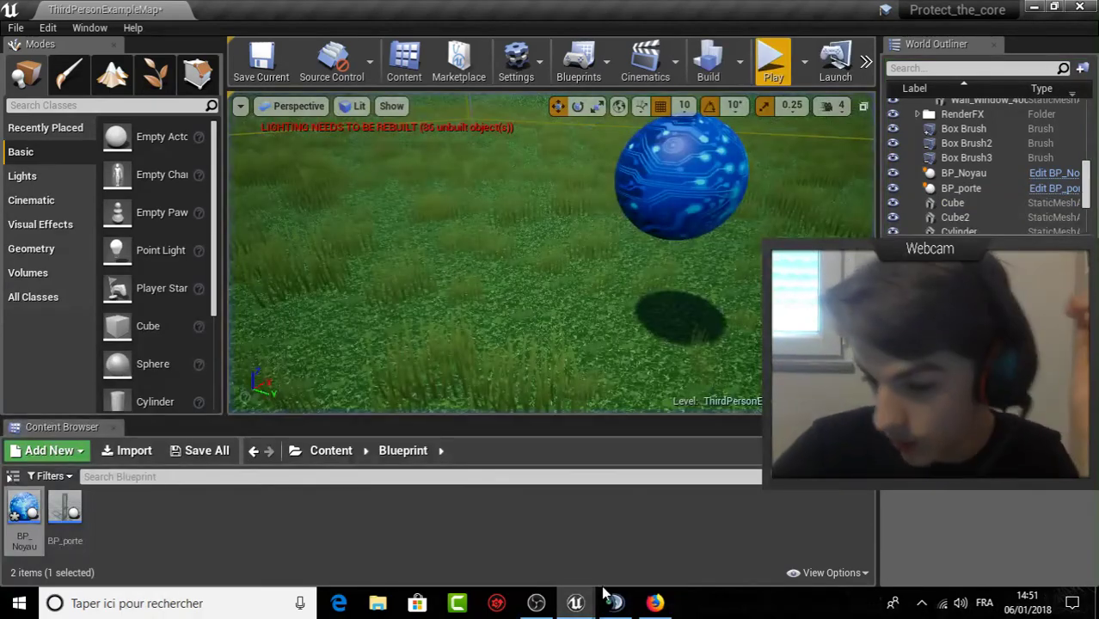
Enable AutoPlay and Loop on Timeline_1 and compile BP_Noyau.
mouse_move(615, 603)
mouse_move(575, 603)
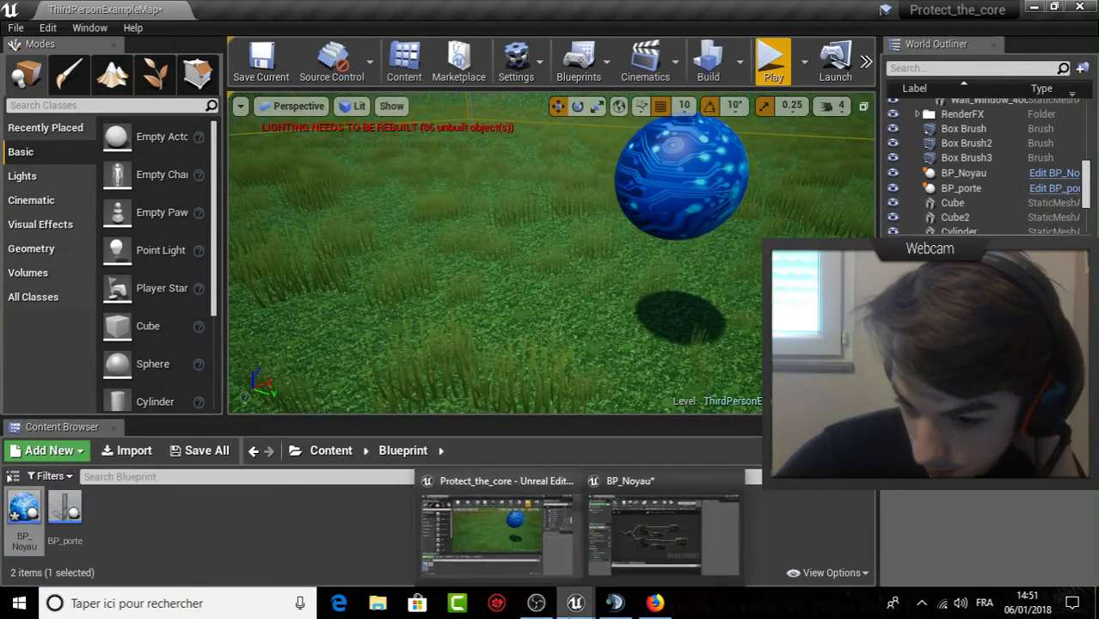
click(639, 549)
scroll(658, 406, up, 3)
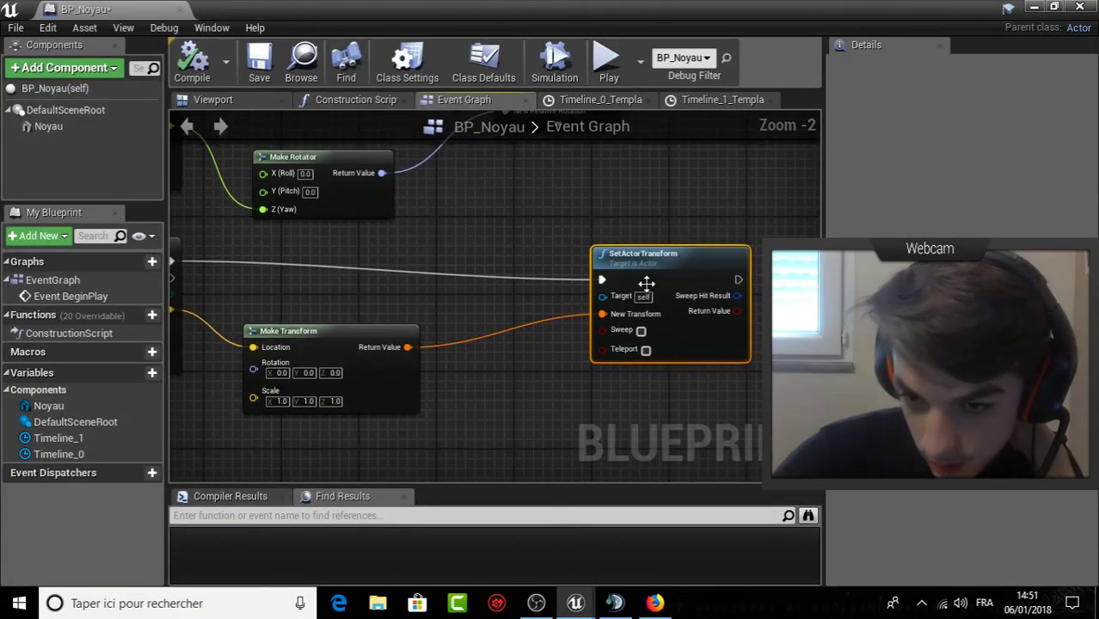
drag(651, 263, 631, 241)
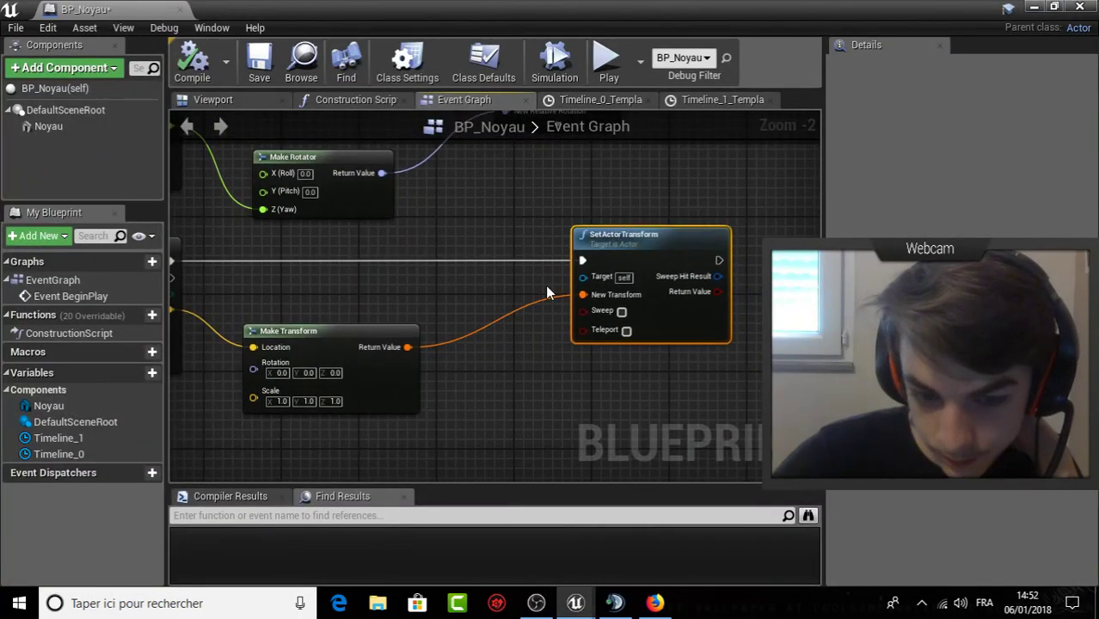
right_drag(529, 382, 660, 416)
click(722, 100)
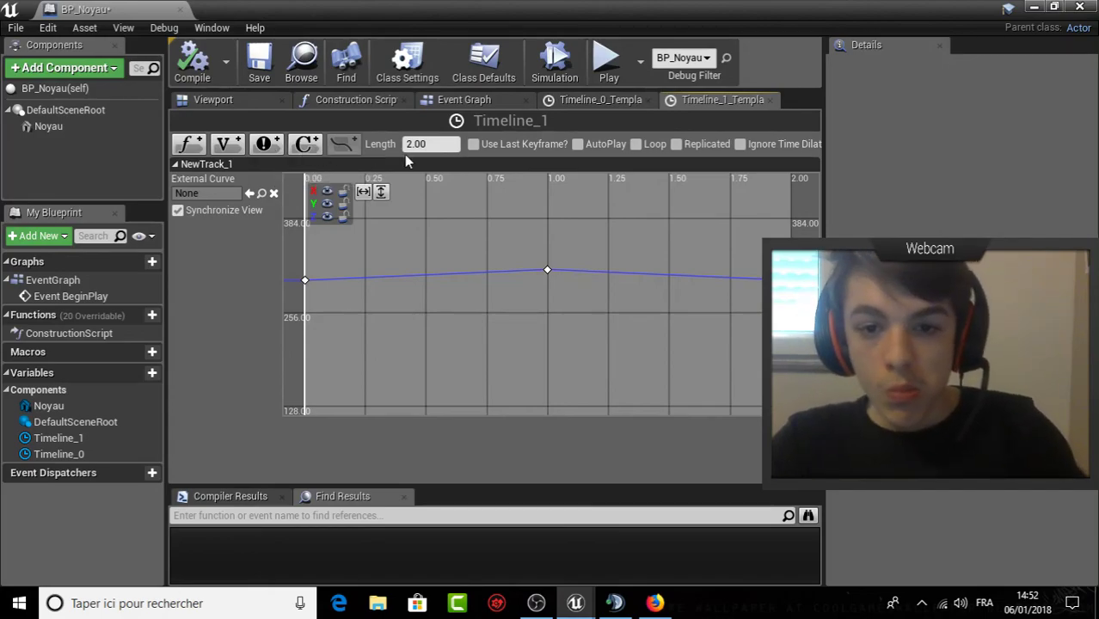
click(594, 143)
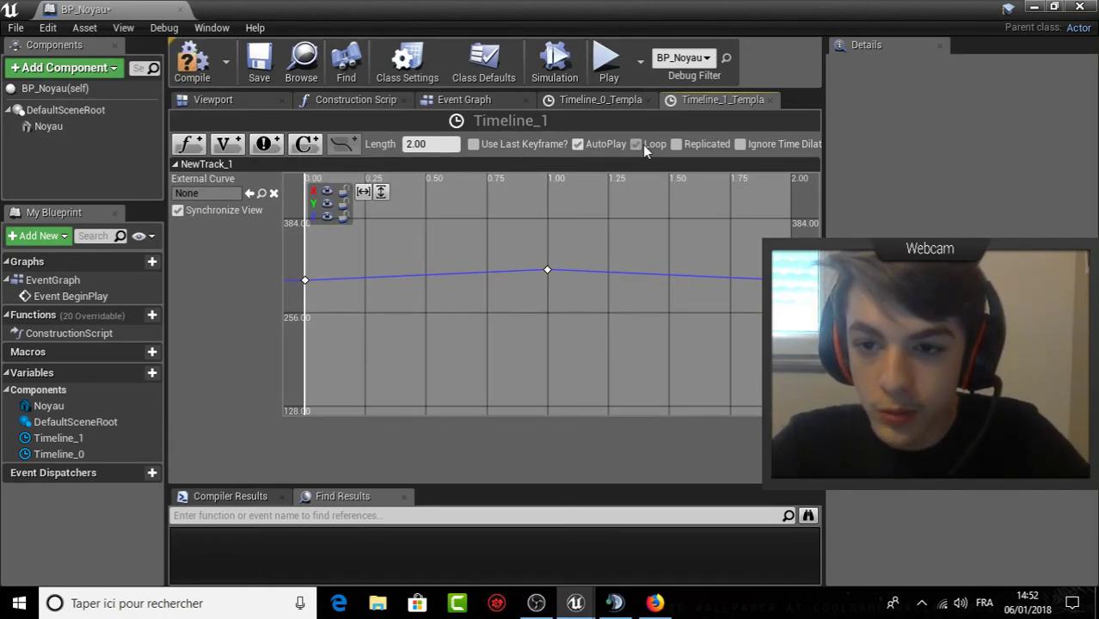
click(641, 144)
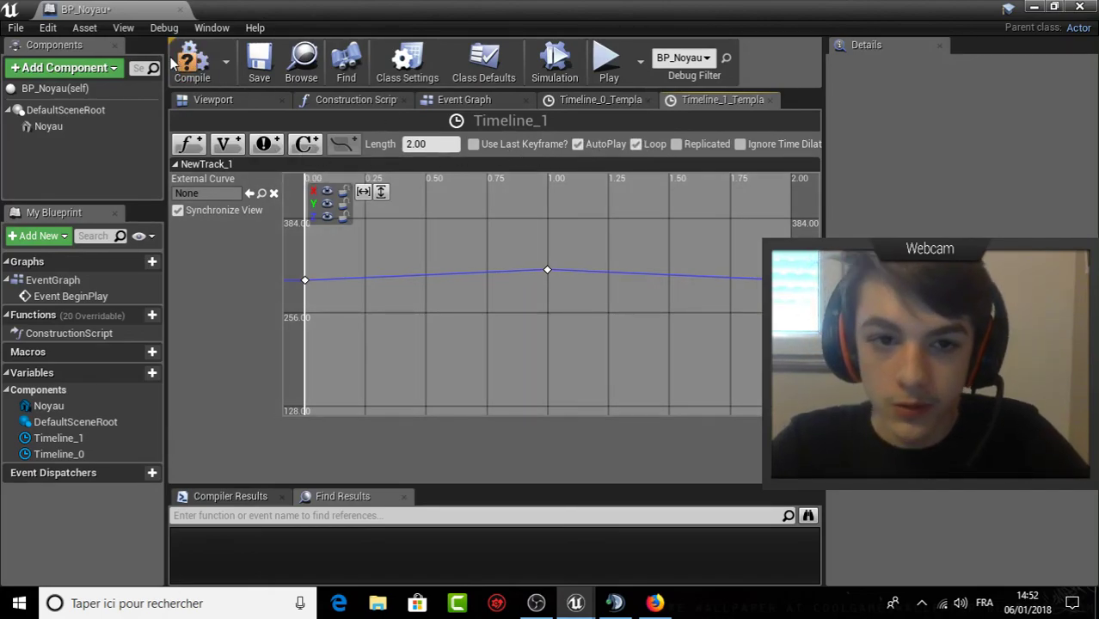
click(1033, 7)
click(771, 59)
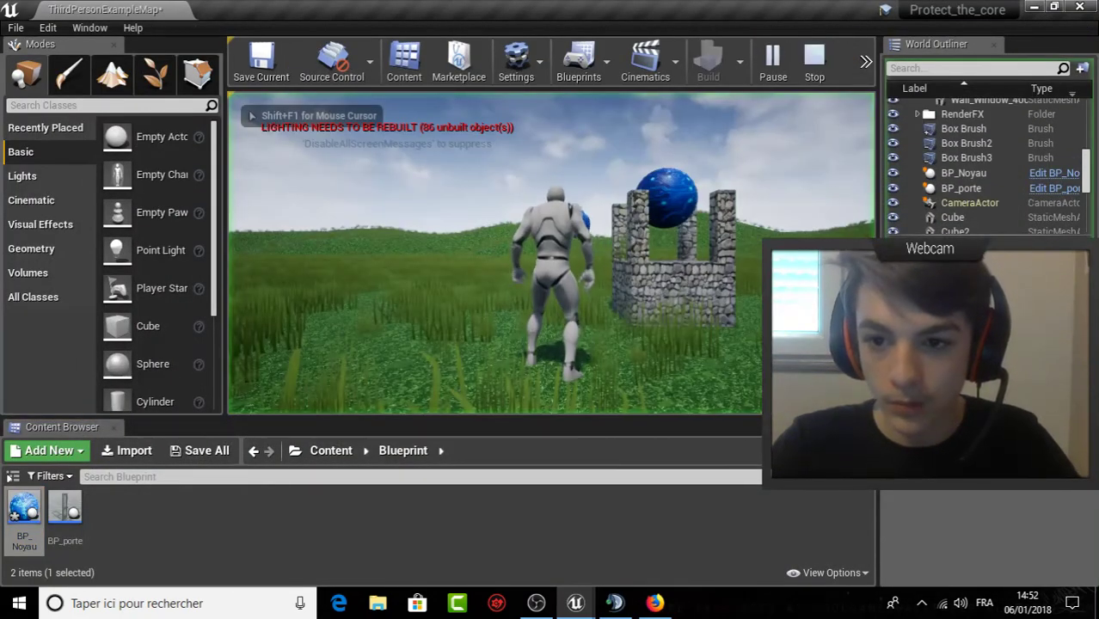
key(w)
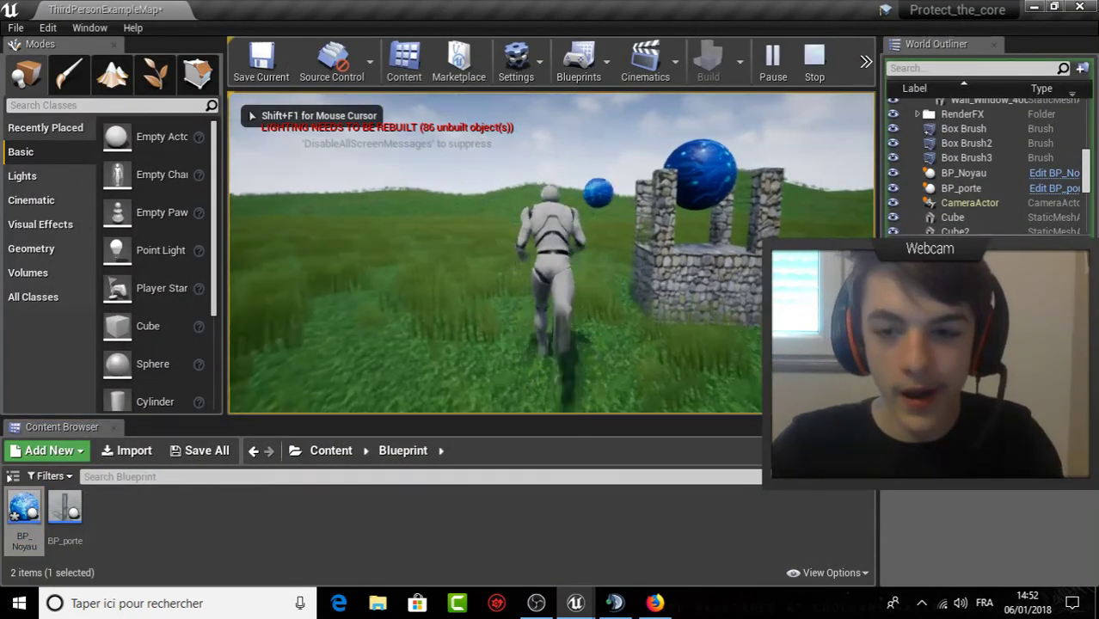
key(s)
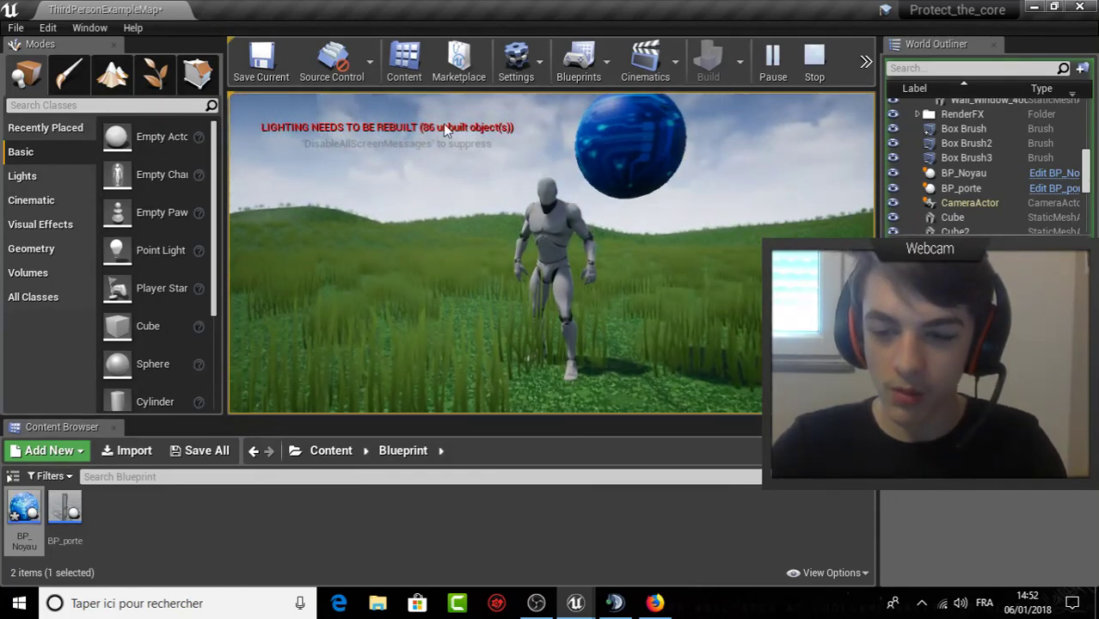
key(Escape)
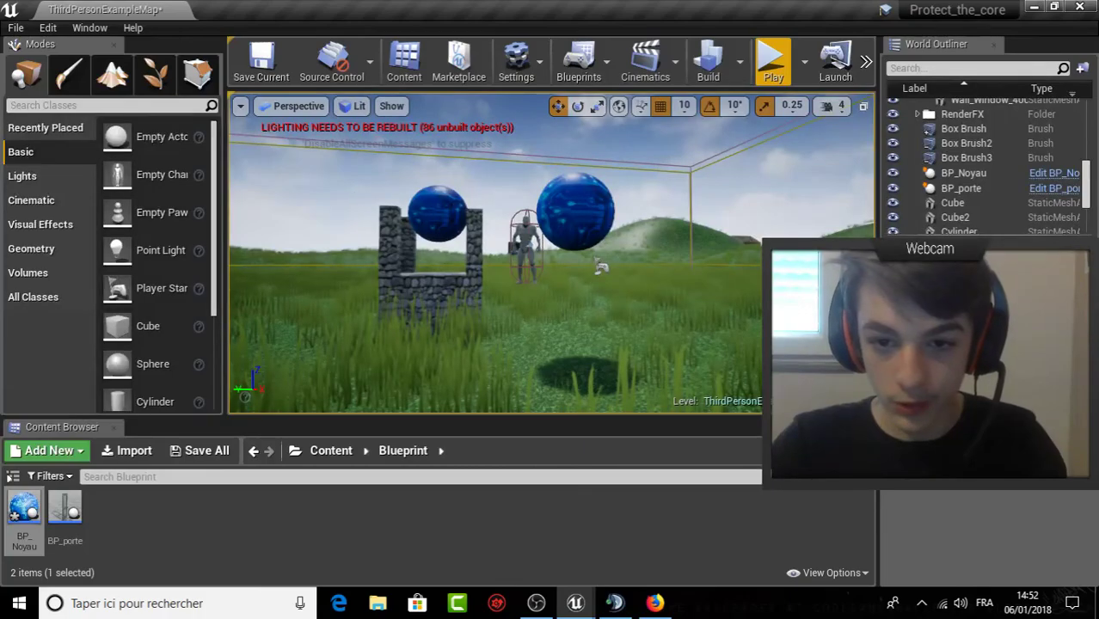
Delete the plain sphere and slide the BP_Noyau core along X onto the tower.
click(438, 212)
key(Delete)
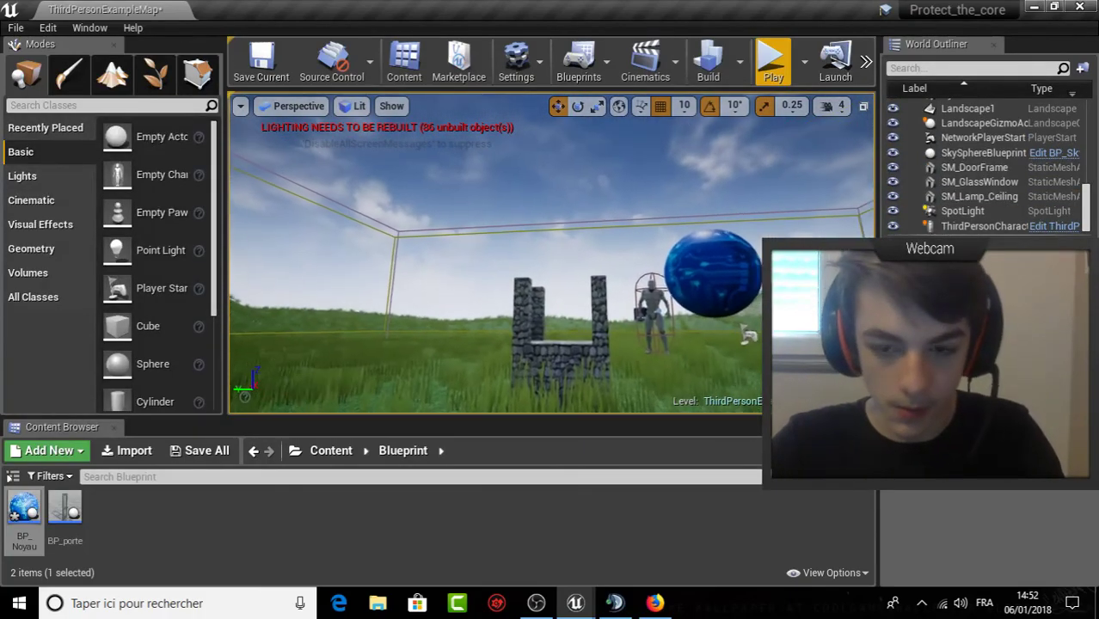
right_drag(438, 212, 445, 234)
click(535, 239)
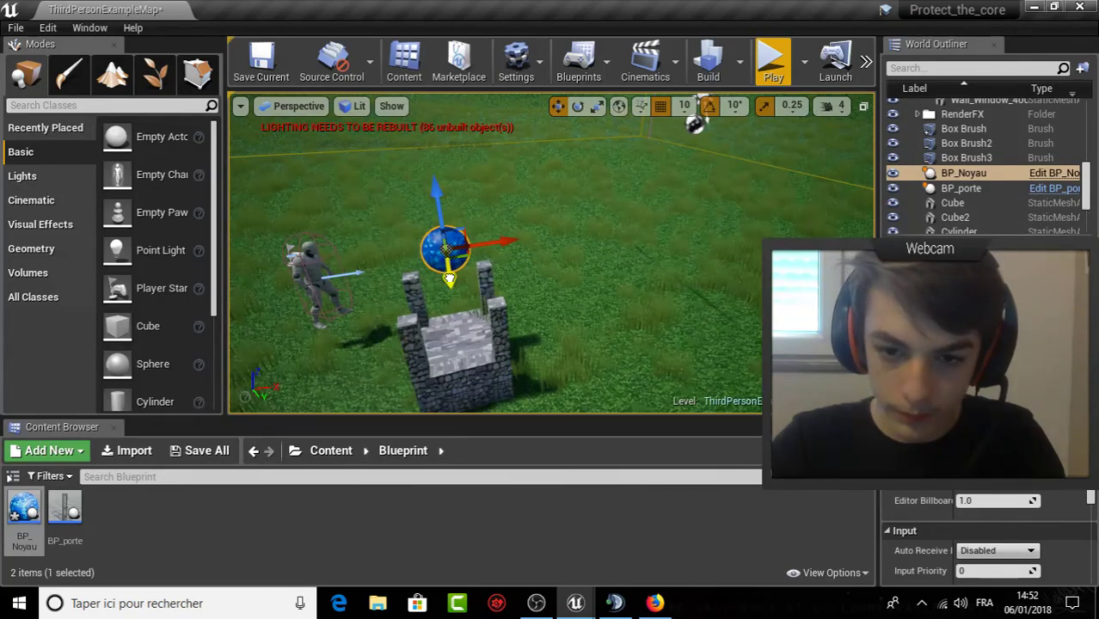
key(f)
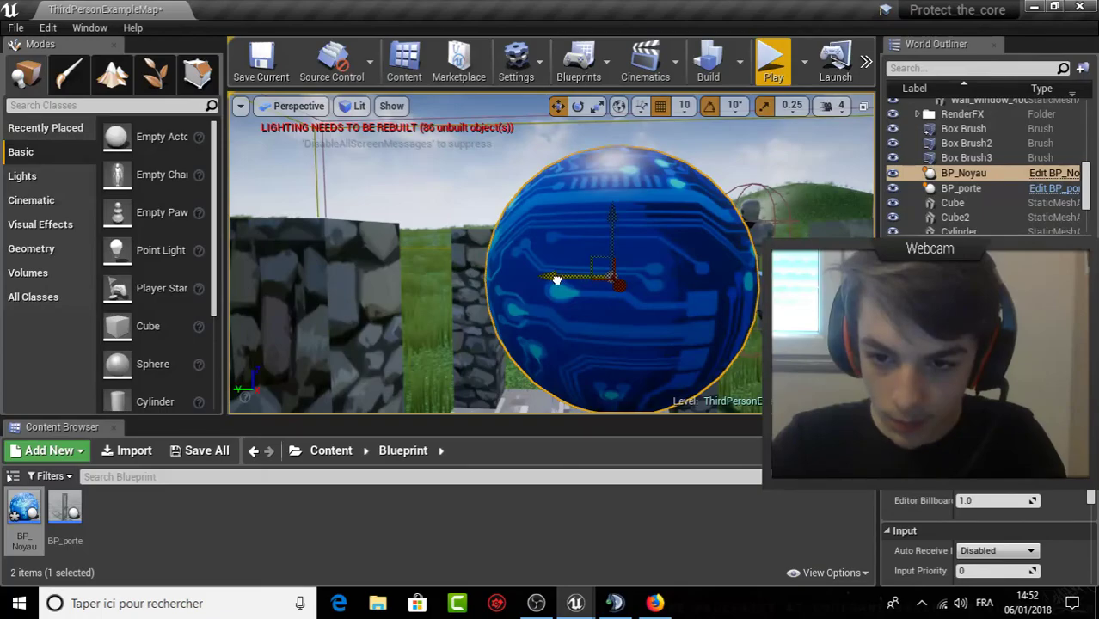
drag(557, 279, 547, 279)
right_drag(538, 278, 534, 219)
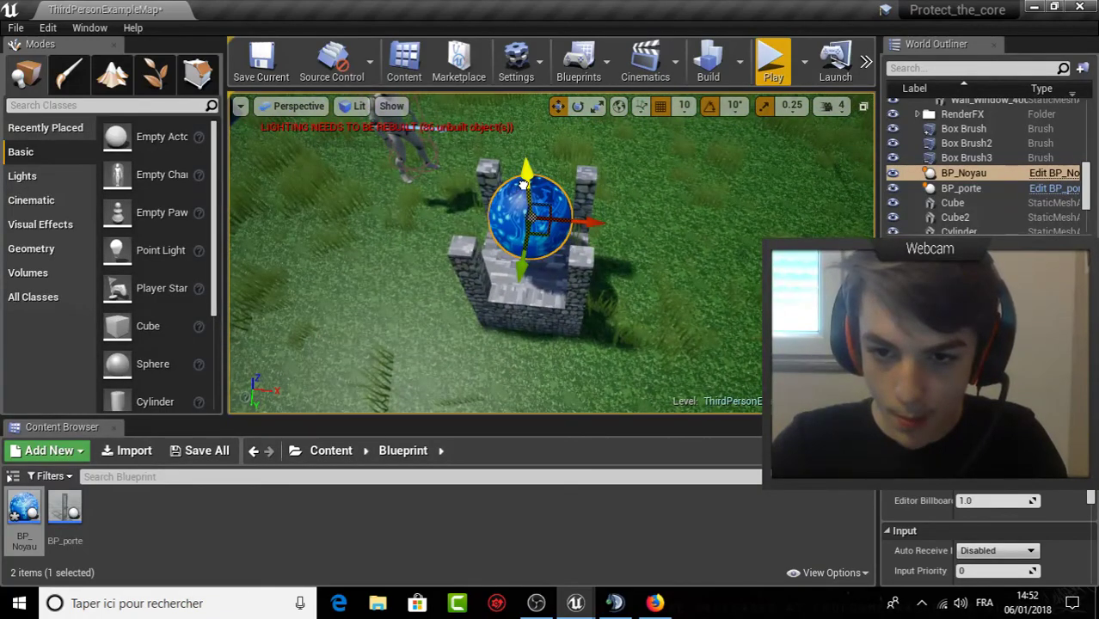
mouse_move(522, 167)
right_down()
mouse_move(522, 120)
mouse_move(516, 129)
right_up()
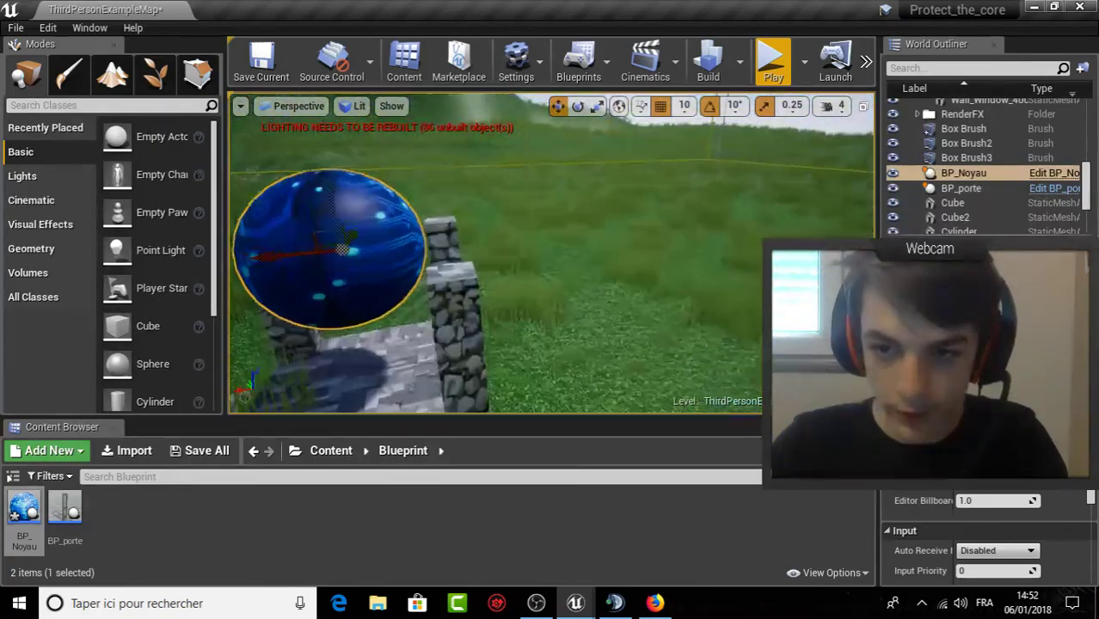
Play-test the level, running the character toward the castle.
click(774, 62)
key(w)
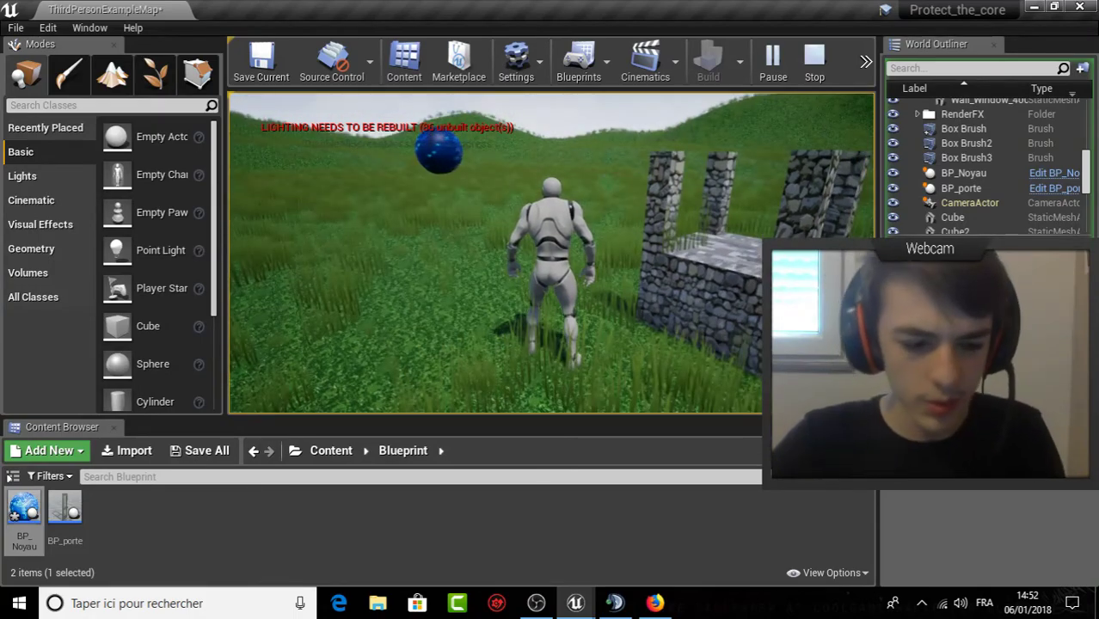
key(Escape)
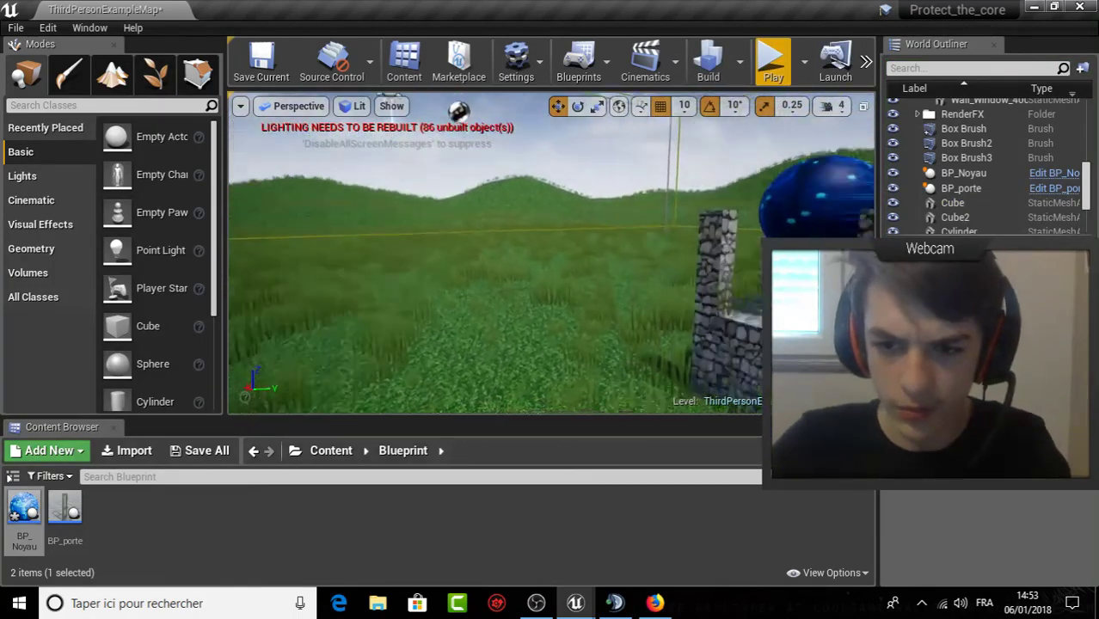
Delete the old BP_Noyau and drop a fresh instance inside the castle.
click(724, 181)
key(Delete)
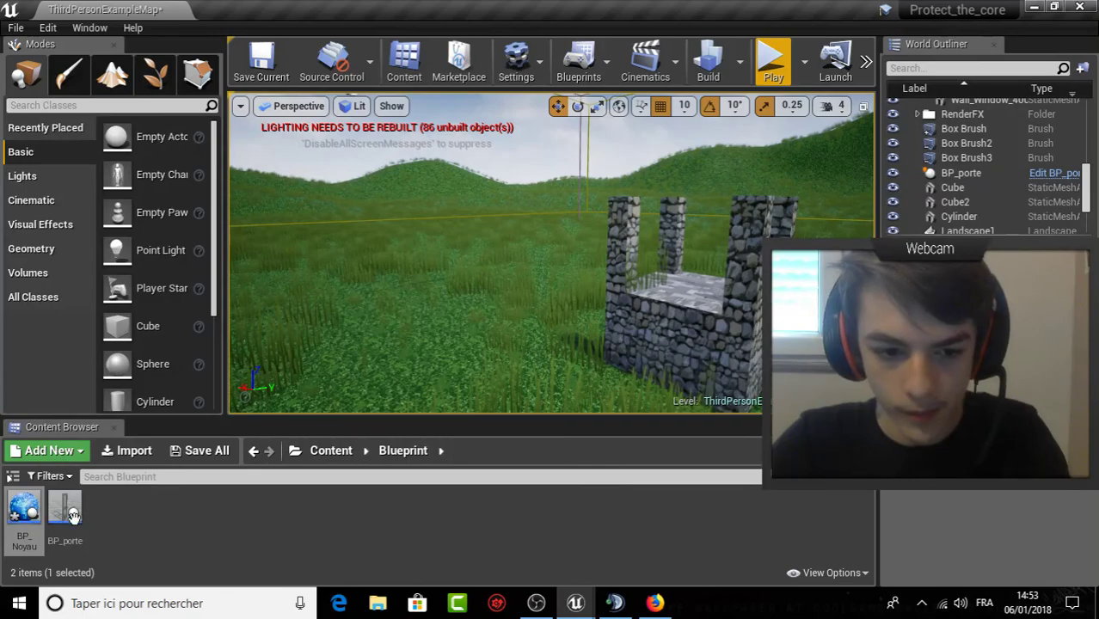
drag(24, 510, 699, 291)
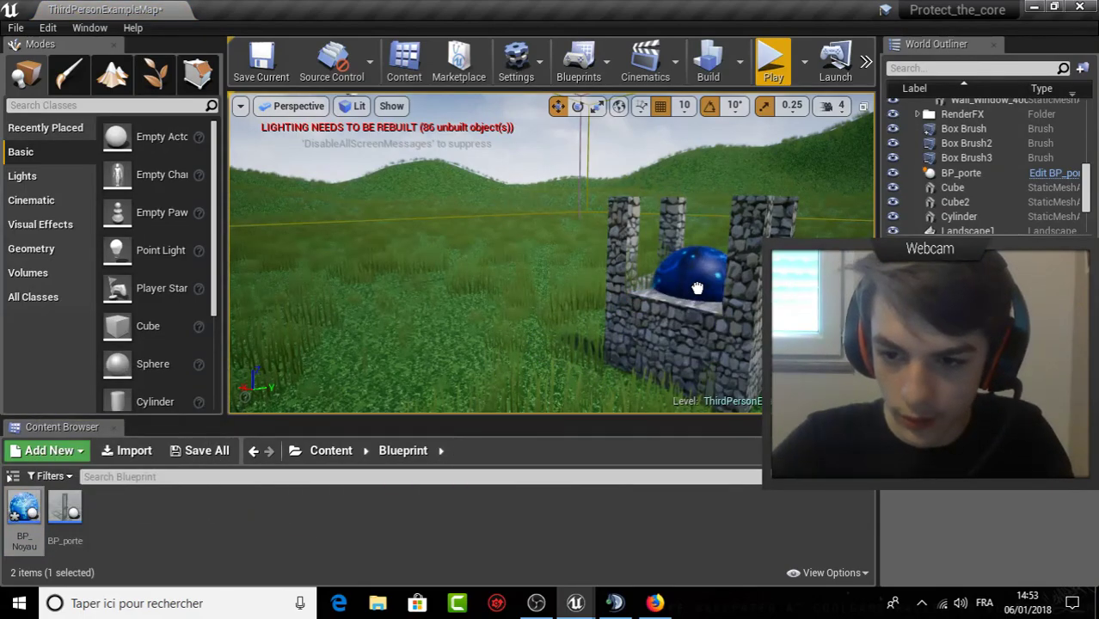
drag(696, 288, 696, 289)
key(f)
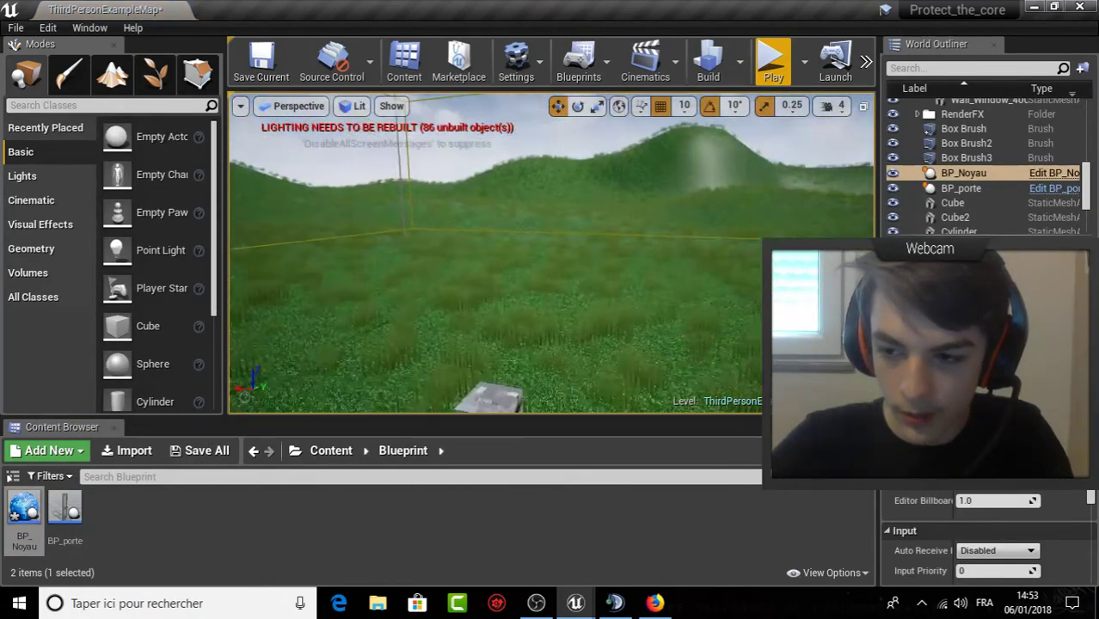
Play-test the level, running the character onto the sphere and off again.
click(770, 56)
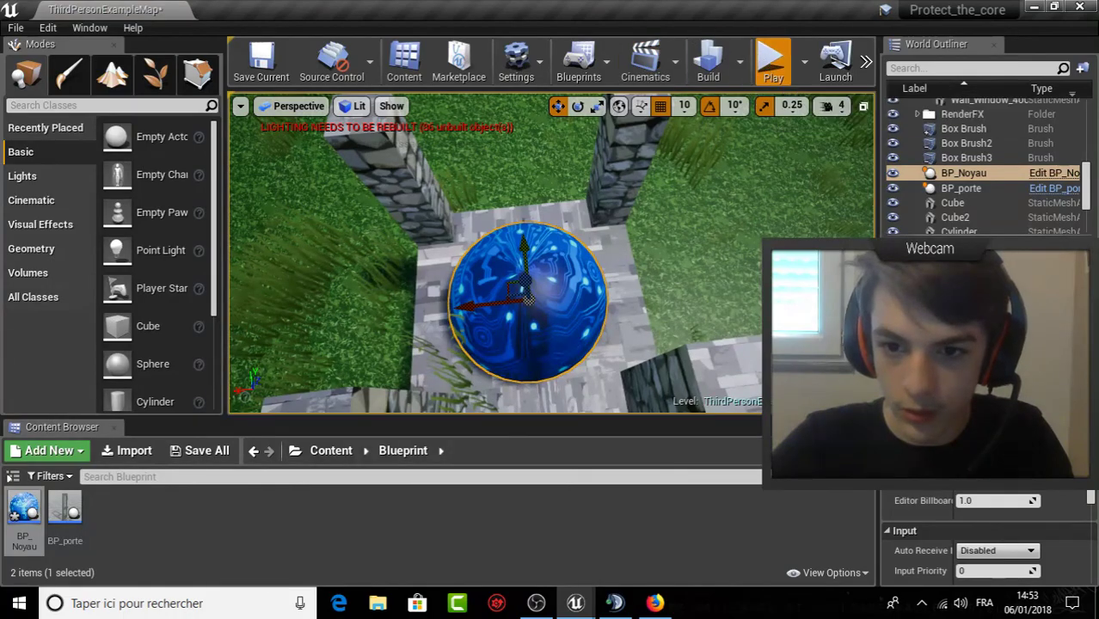
key(w)
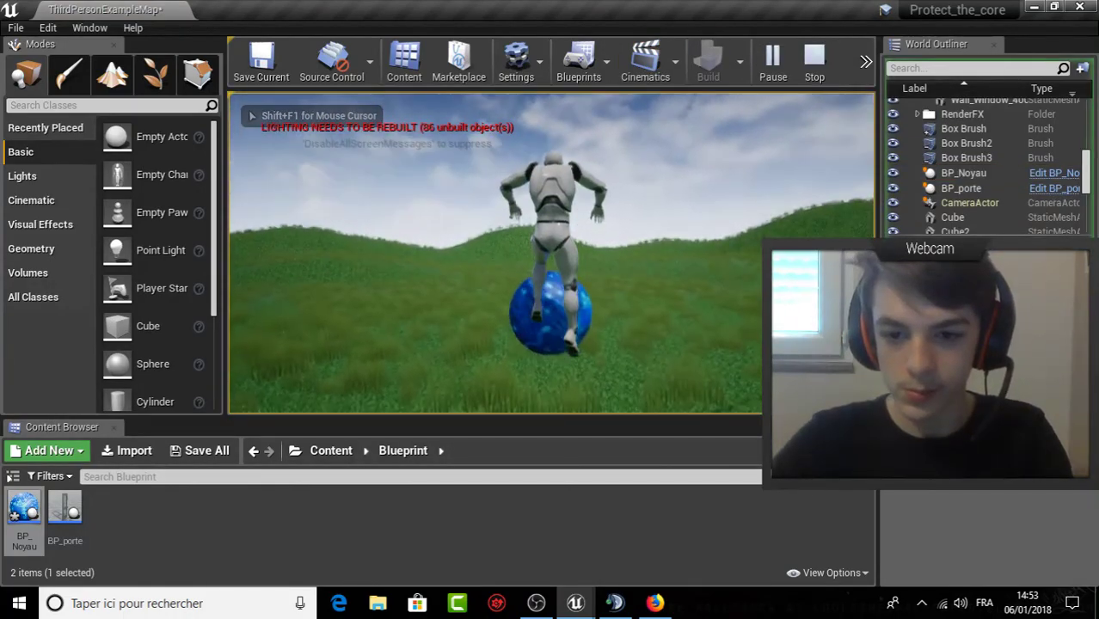
key(w)
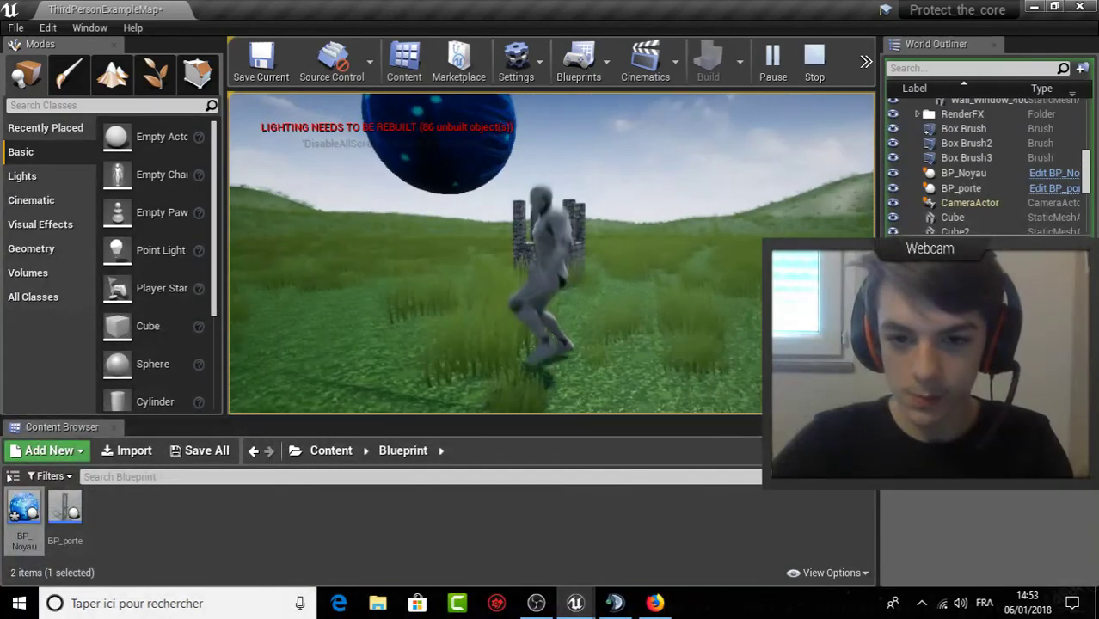
key(Escape)
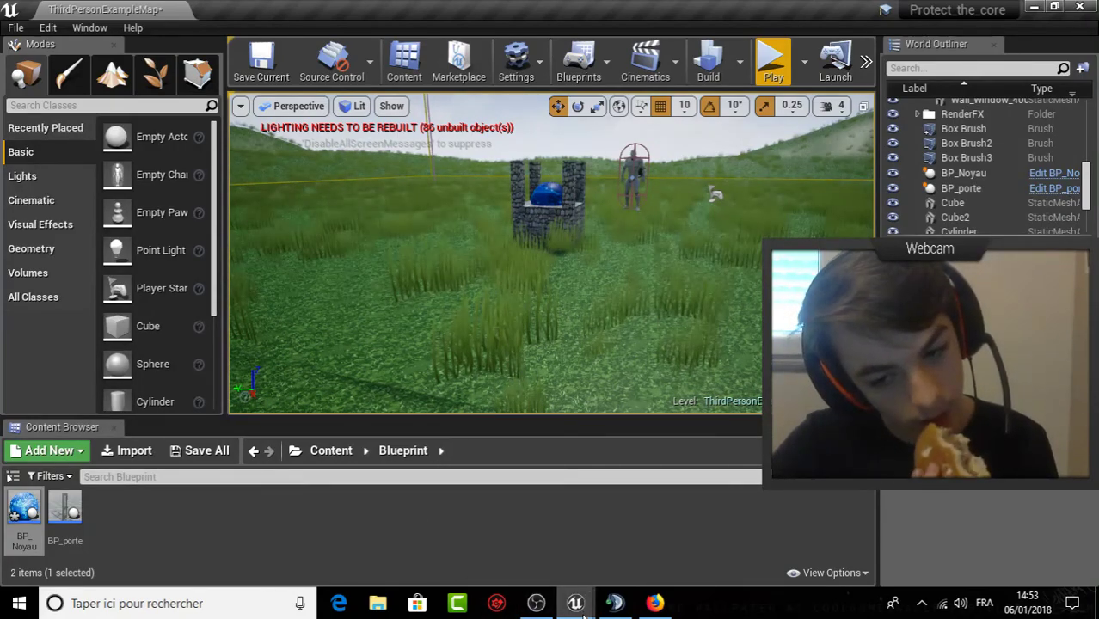
mouse_move(583, 614)
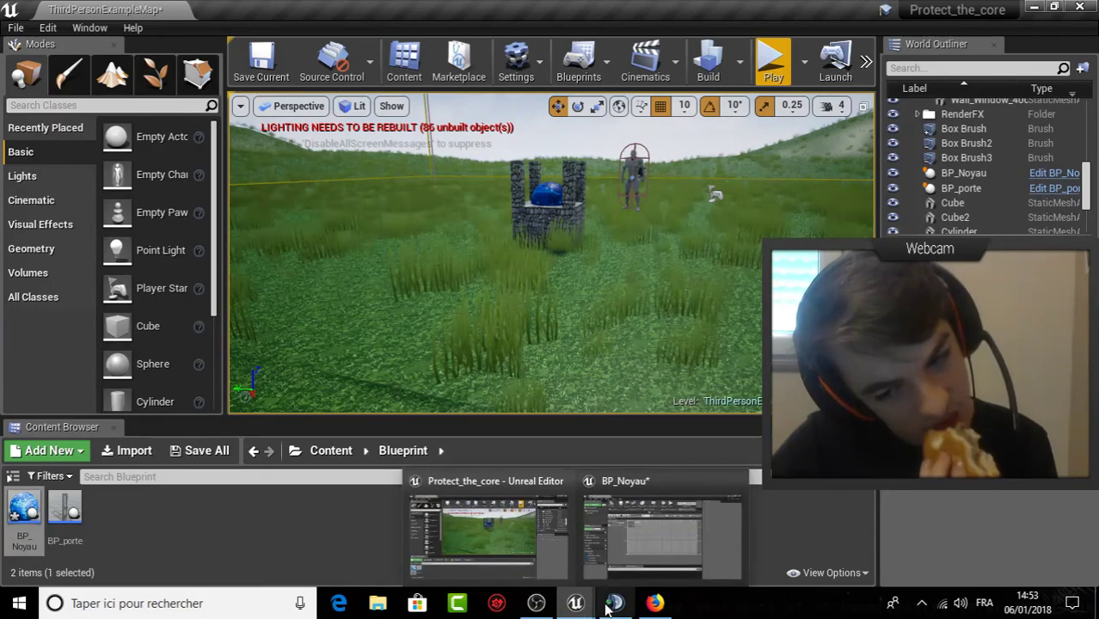
click(612, 605)
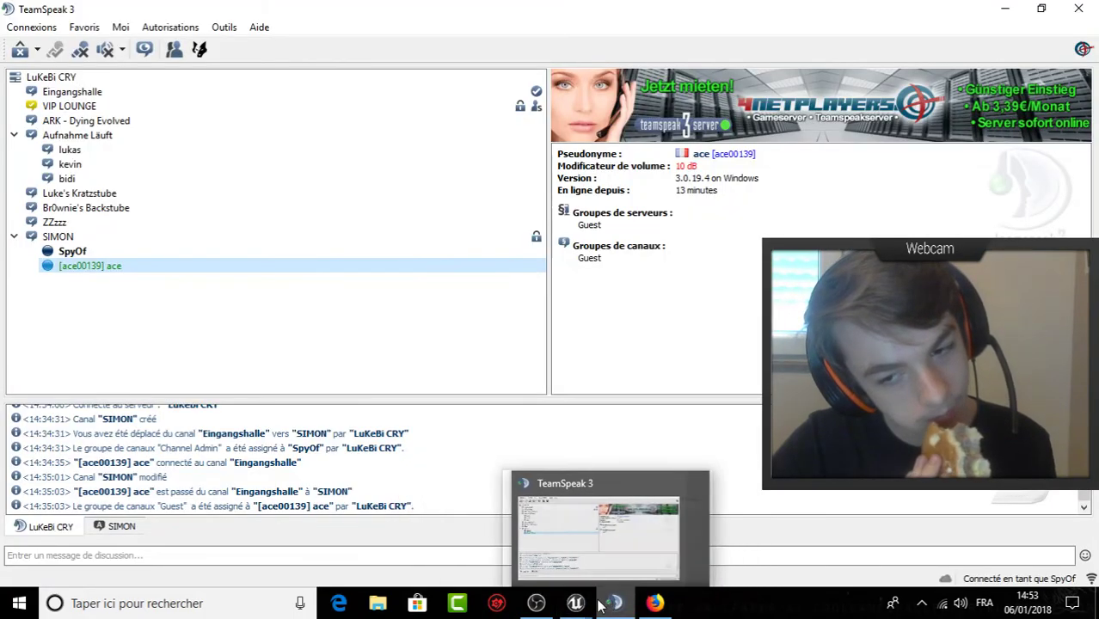
click(655, 603)
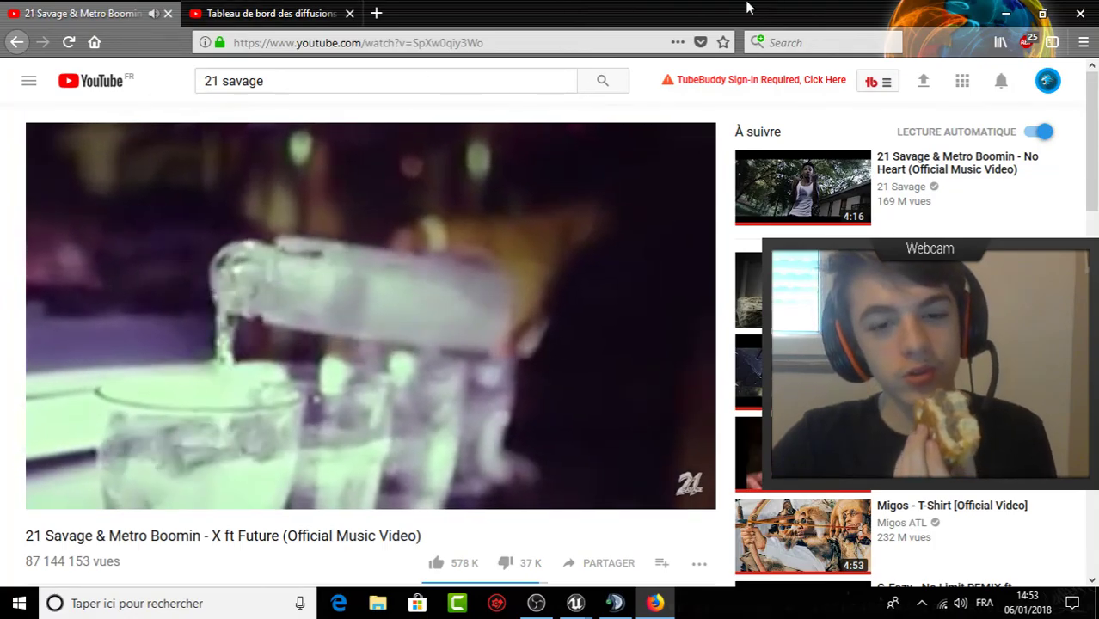
click(1006, 12)
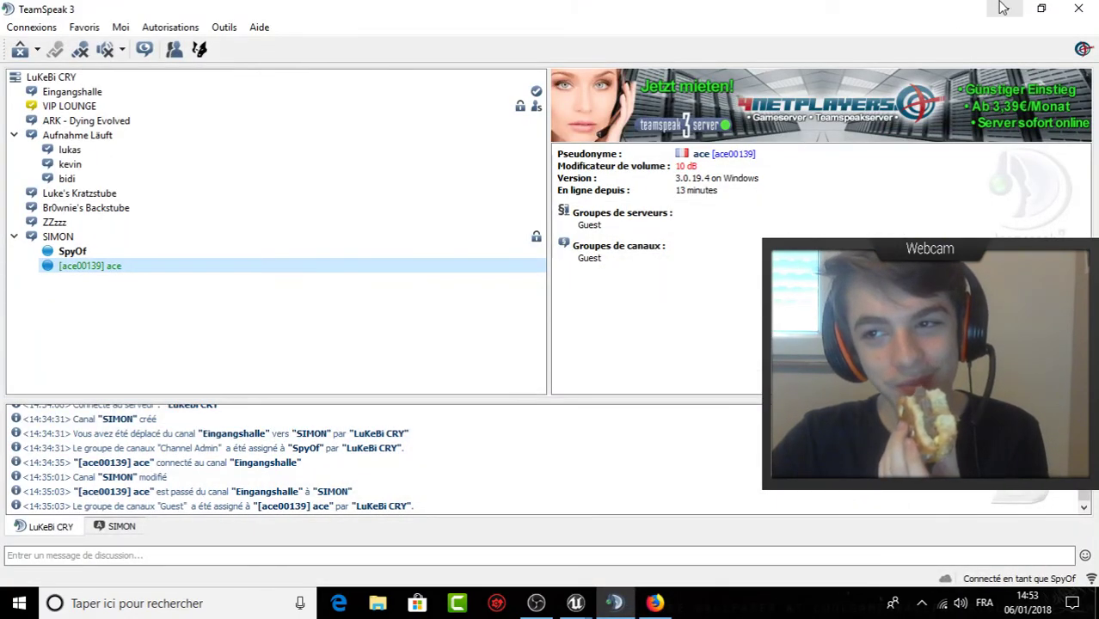
click(1003, 8)
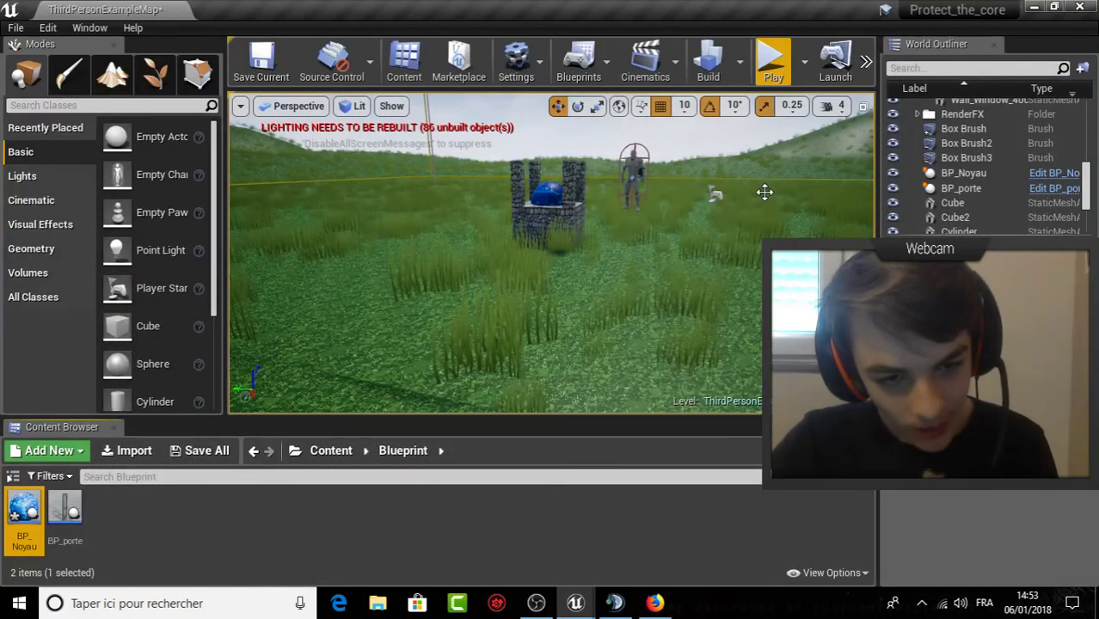
click(155, 75)
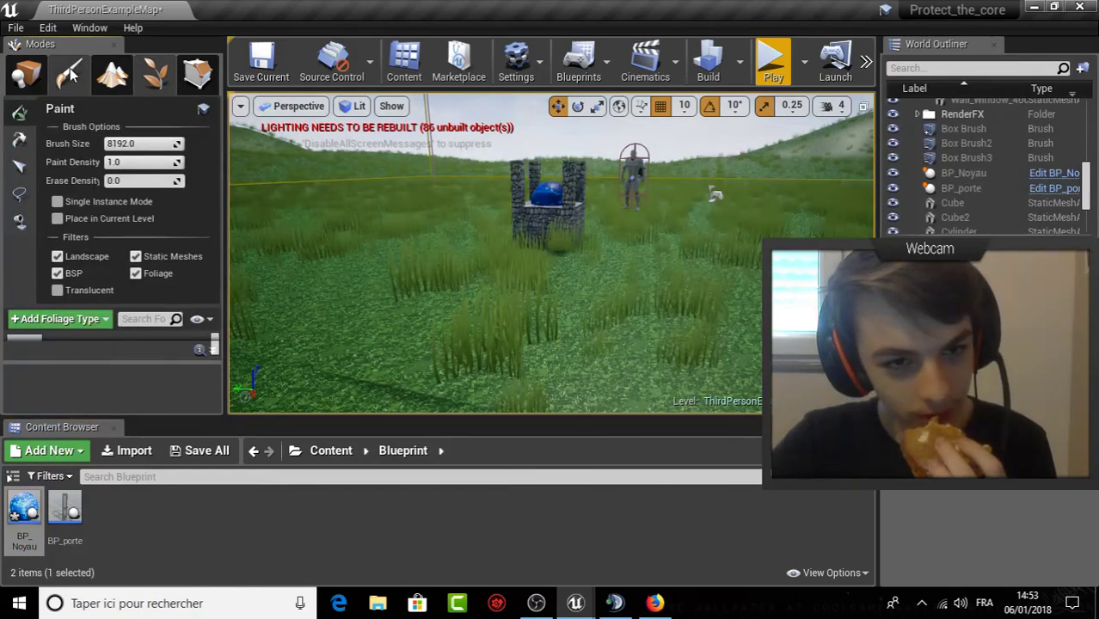
click(27, 75)
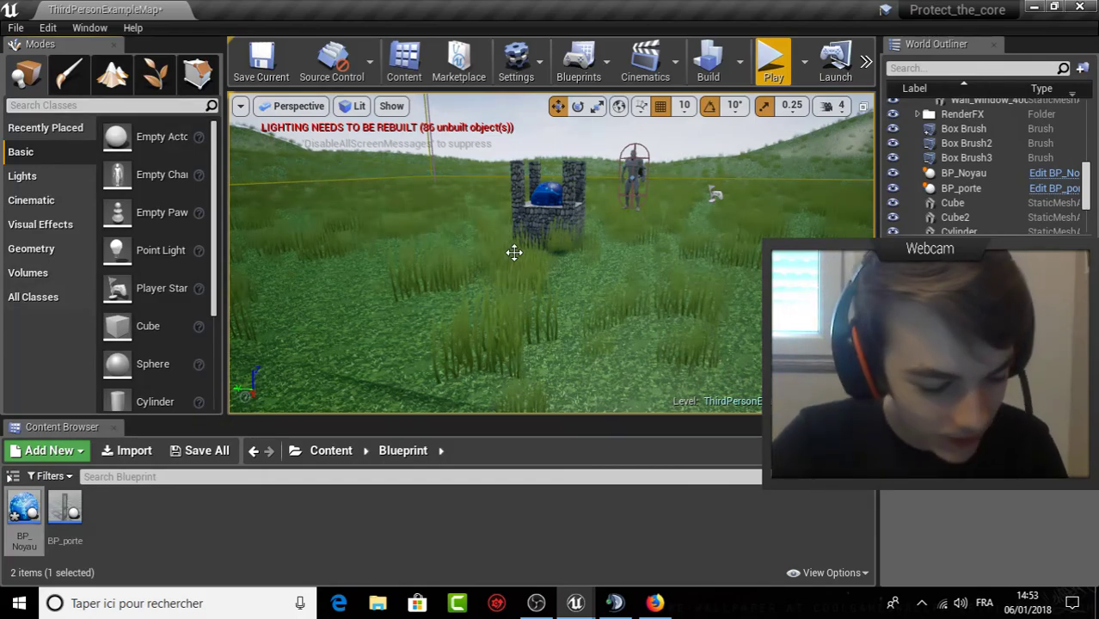
right_drag(514, 252, 515, 206)
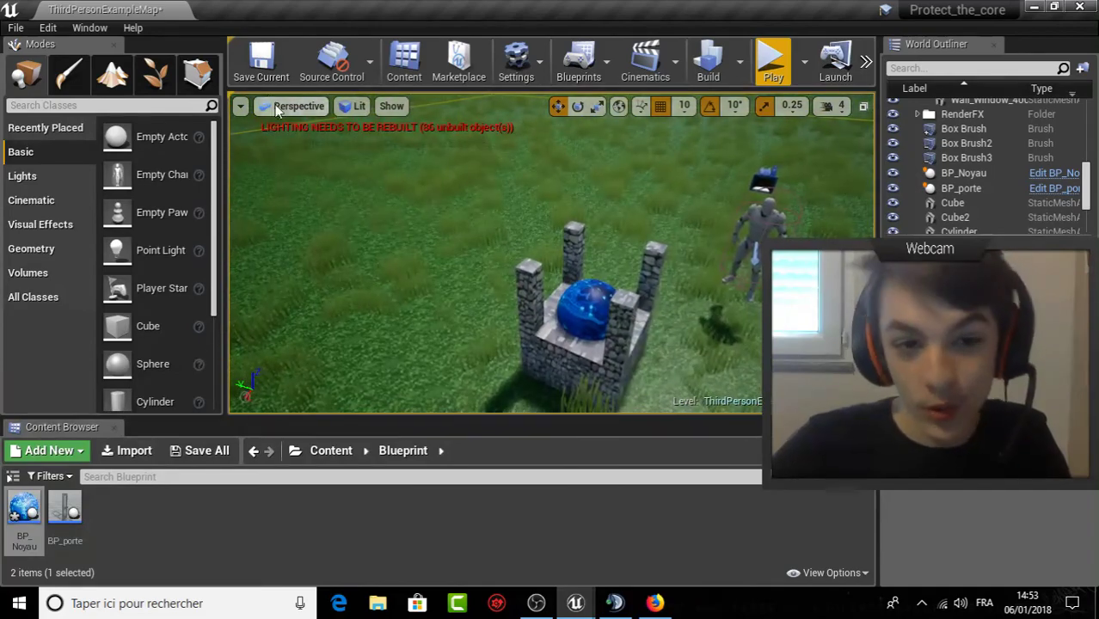
click(160, 78)
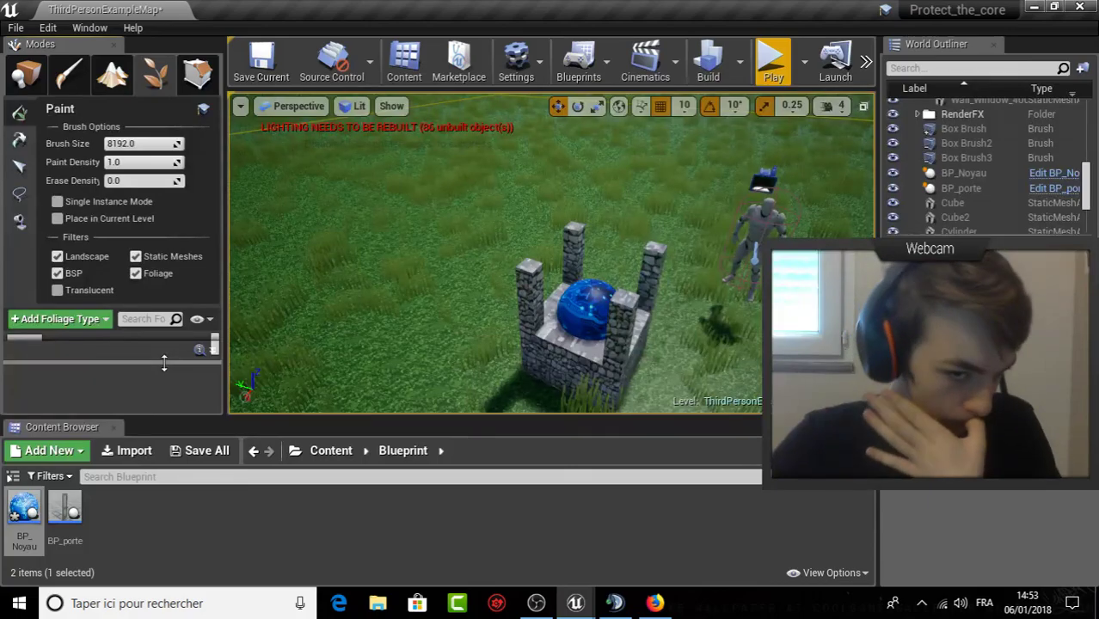
drag(163, 362, 171, 411)
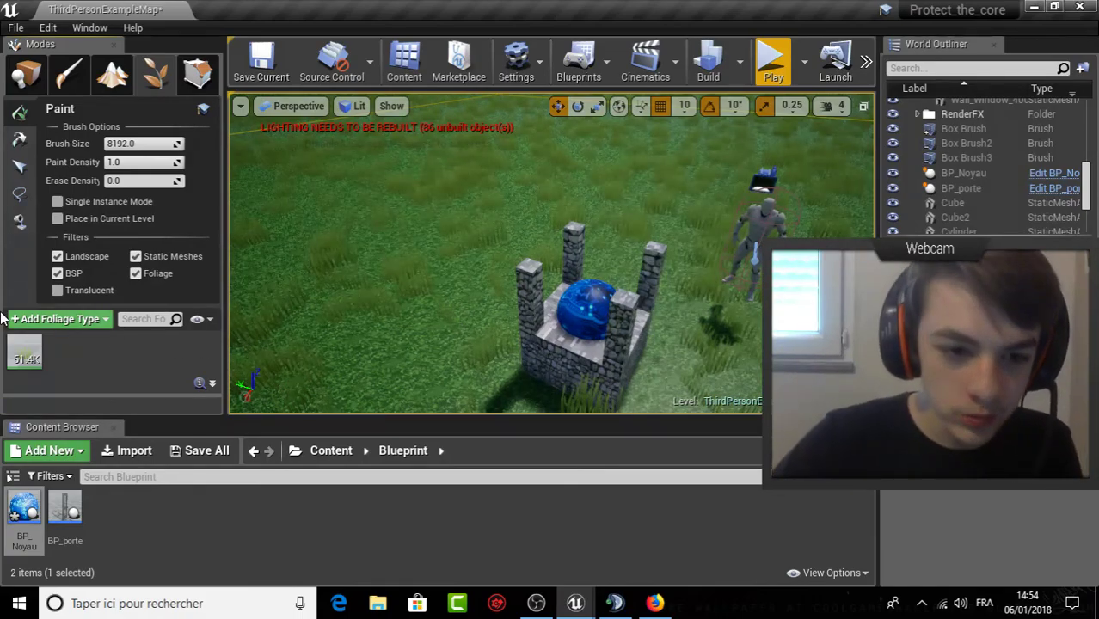
click(29, 352)
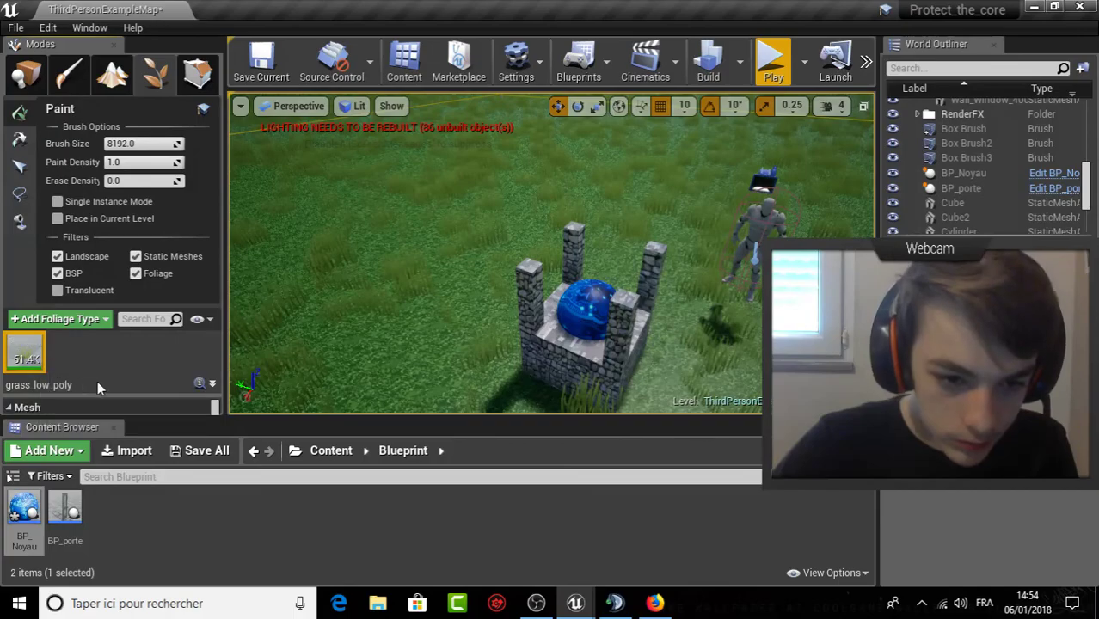
drag(108, 393, 112, 361)
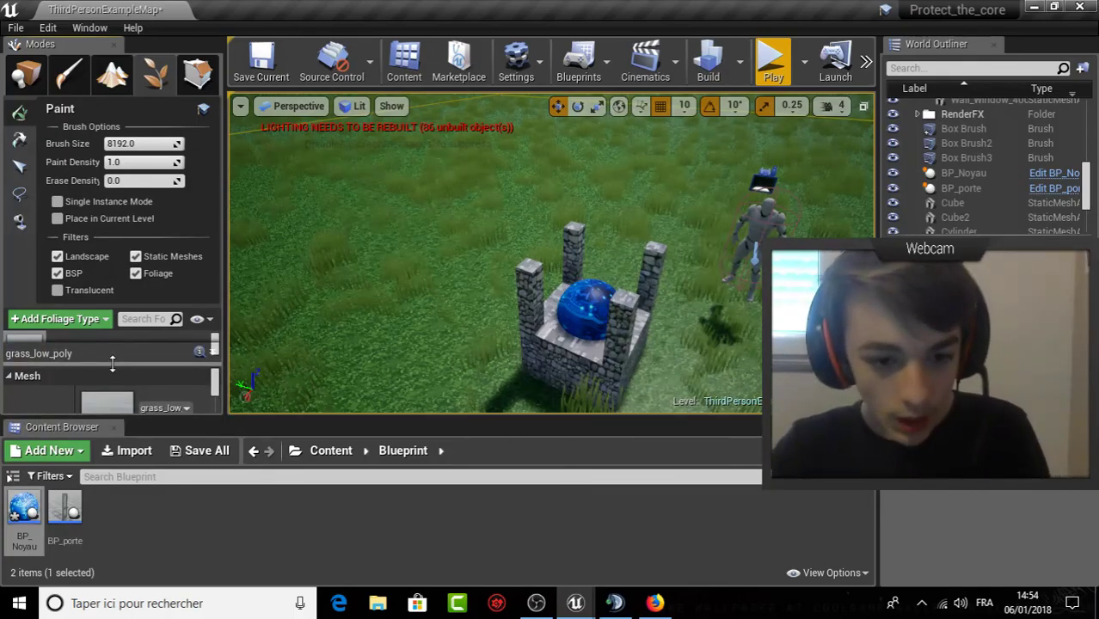
drag(112, 361, 117, 349)
scroll(129, 367, down, 2)
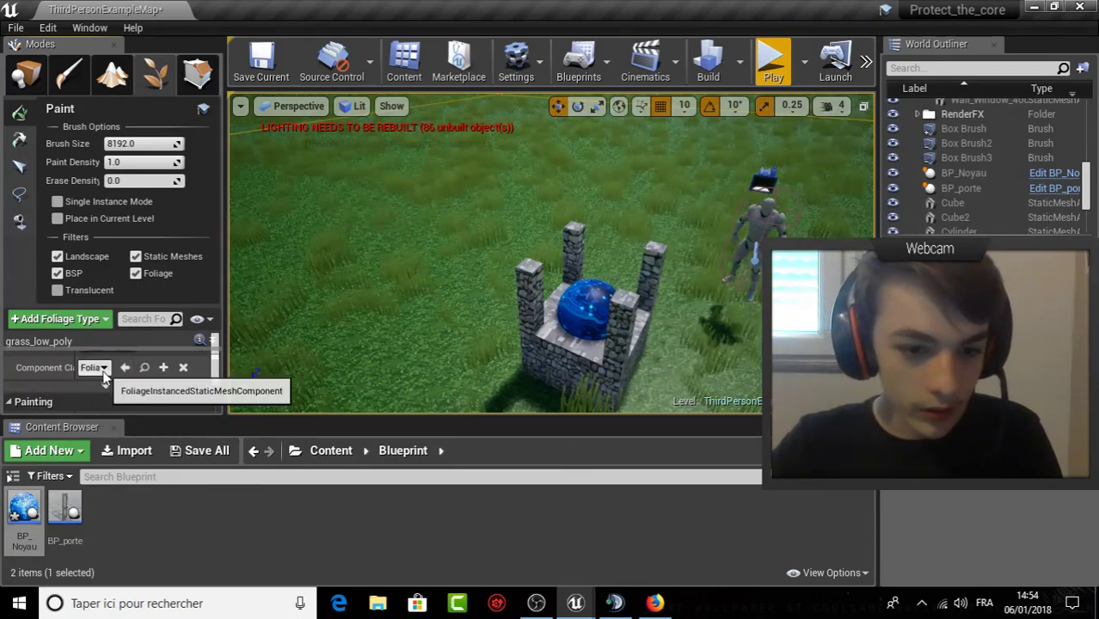
scroll(102, 378, down, 2)
scroll(101, 378, down, 1)
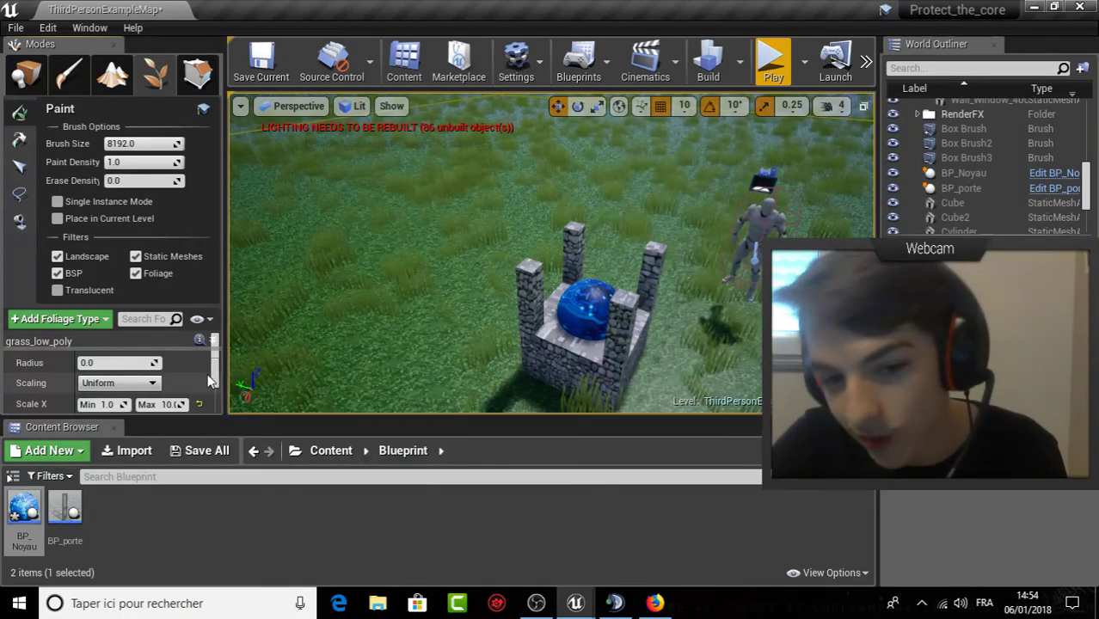
scroll(207, 373, up, 5)
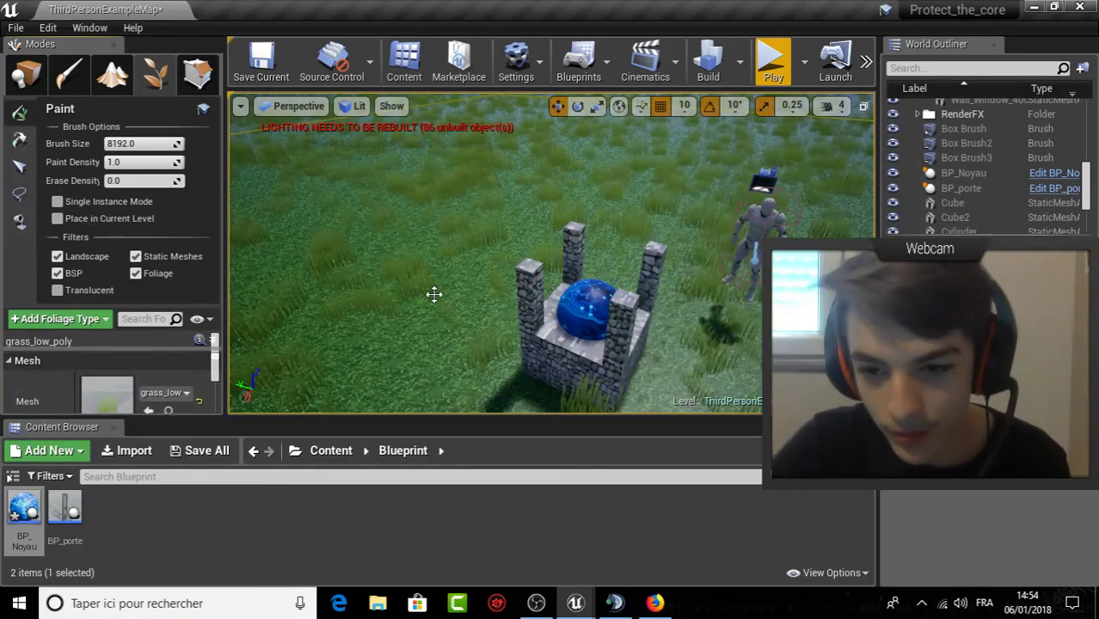
scroll(123, 379, down, 3)
scroll(123, 380, down, 3)
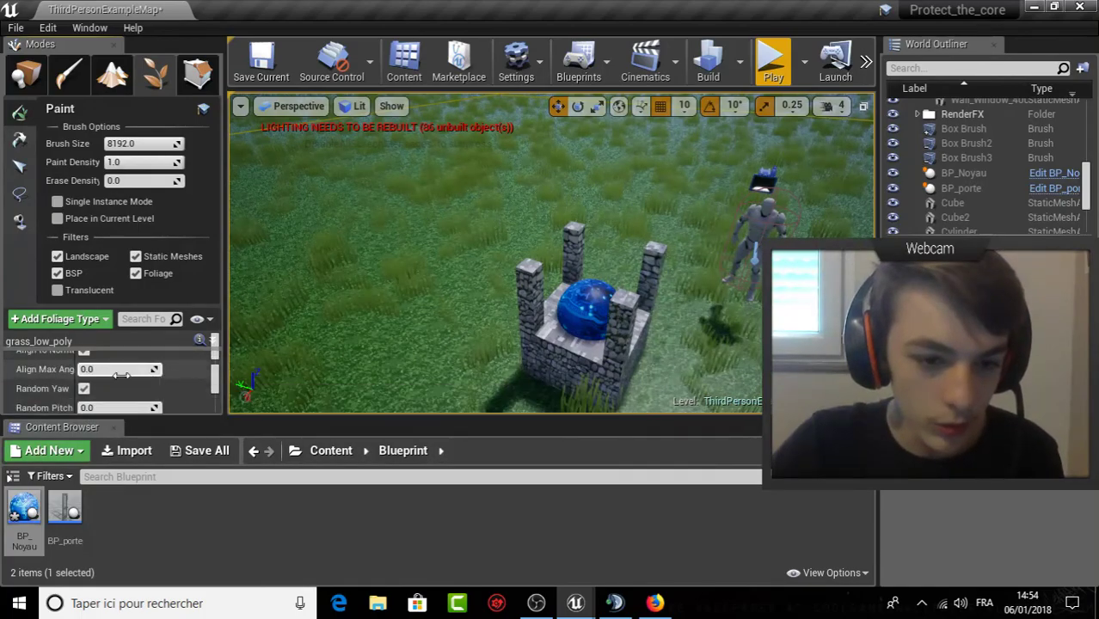
scroll(123, 379, down, 2)
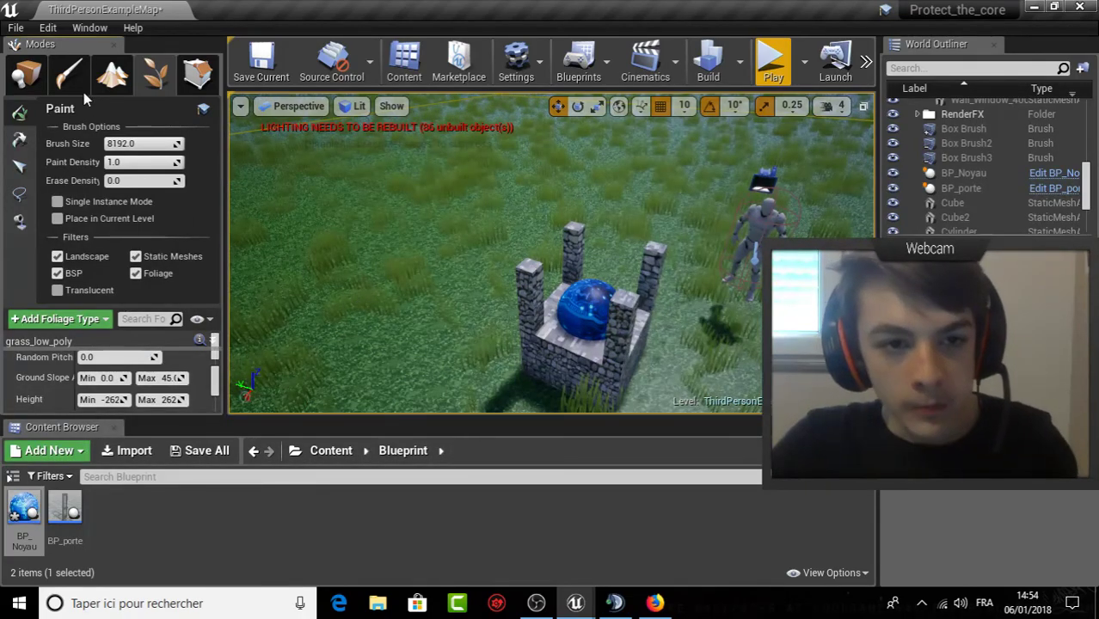
click(41, 81)
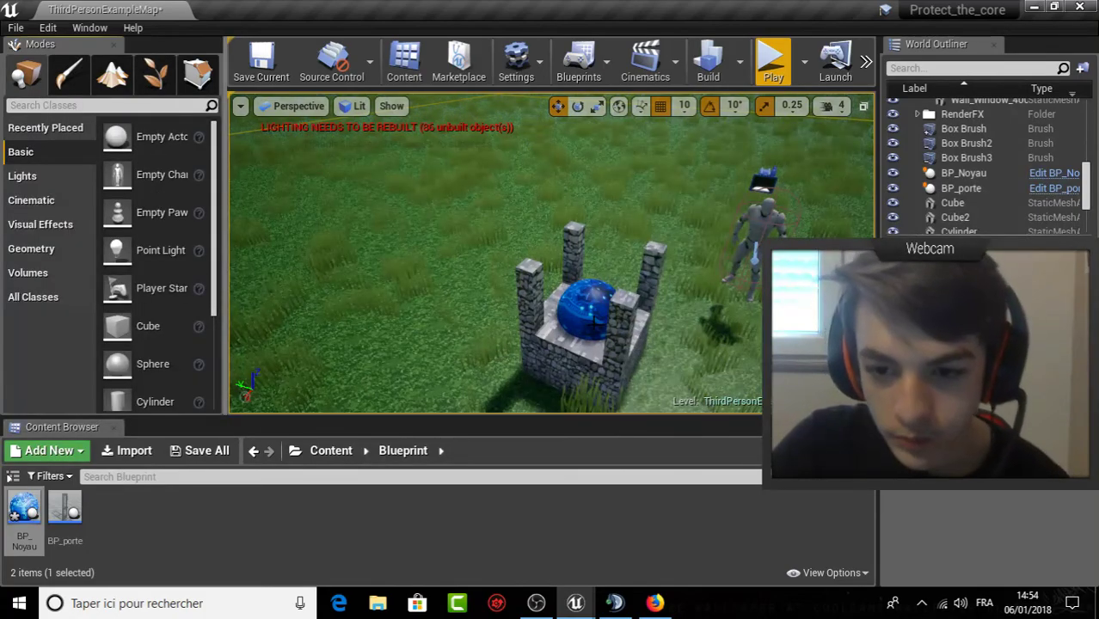
Open BP_Noyau via Edit in the Content Browser and tick Loop on Timeline_1.
click(575, 327)
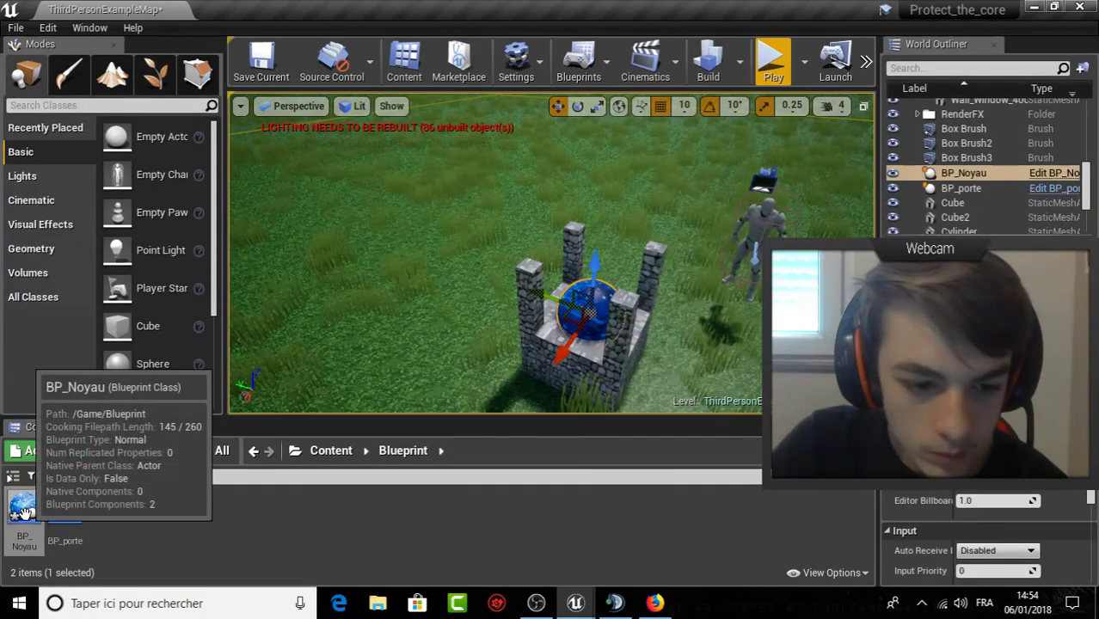
right_click(25, 512)
click(104, 227)
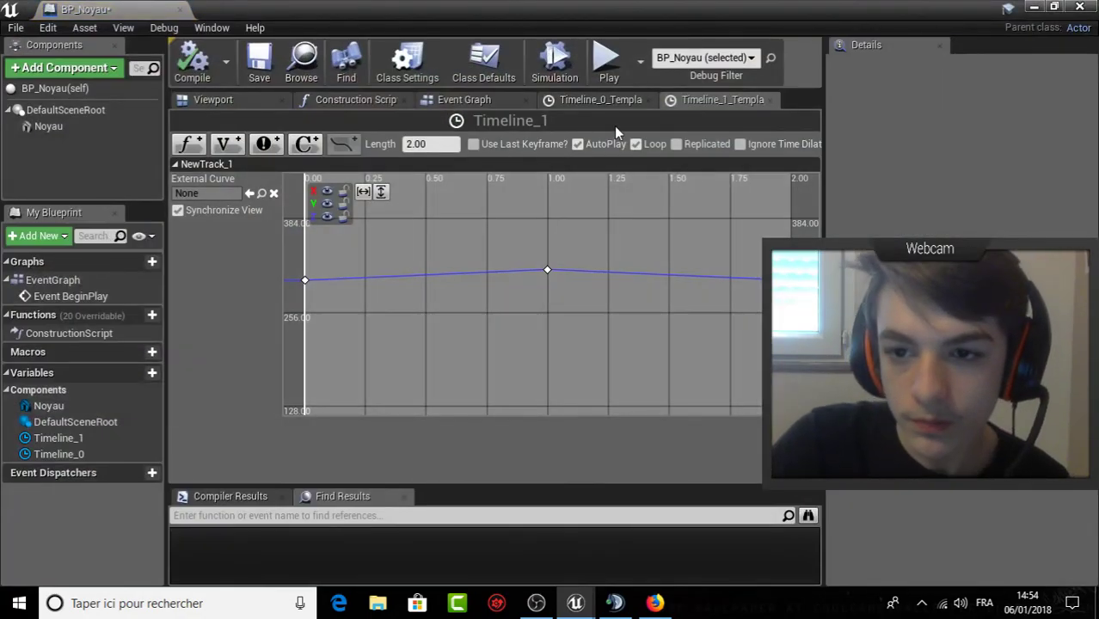
click(637, 142)
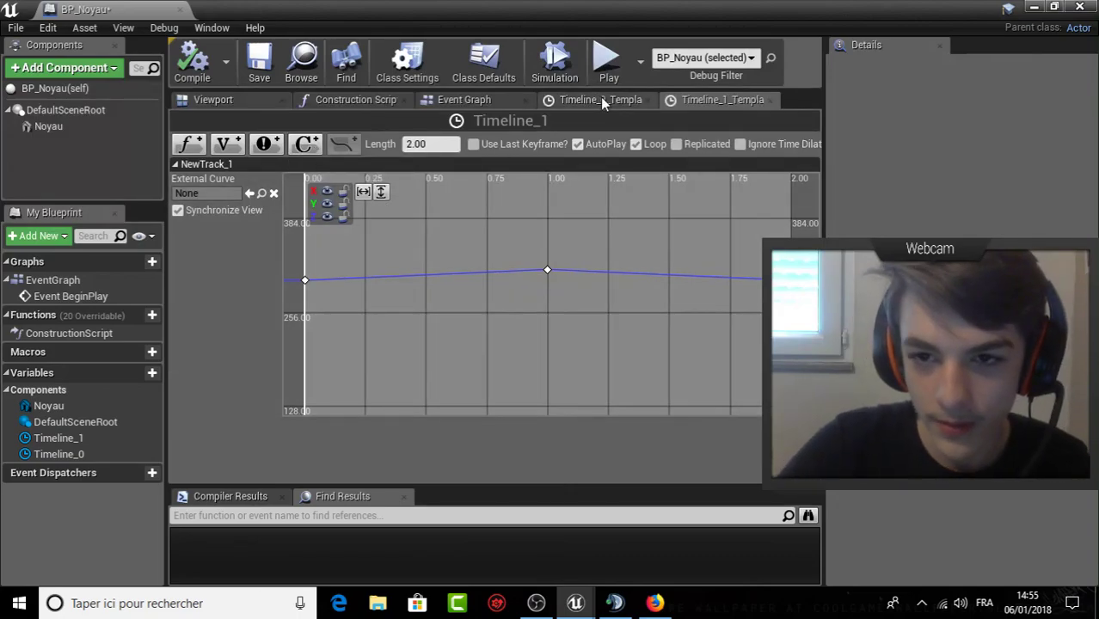
click(602, 101)
Delete the SetActorTransform node from the Event Graph.
click(482, 101)
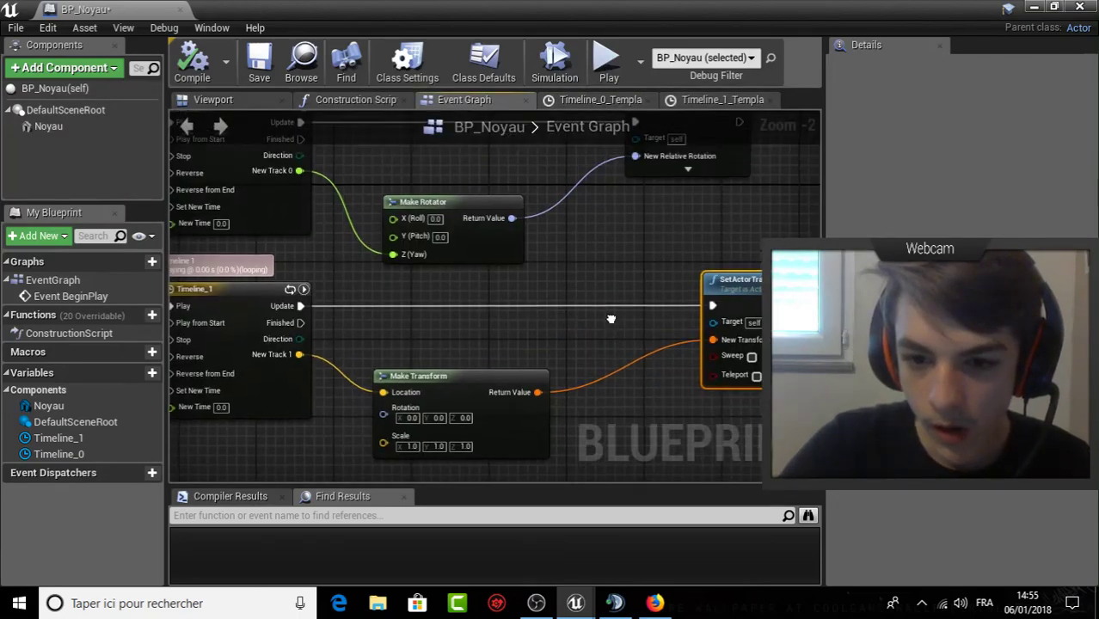
right_drag(611, 319, 474, 307)
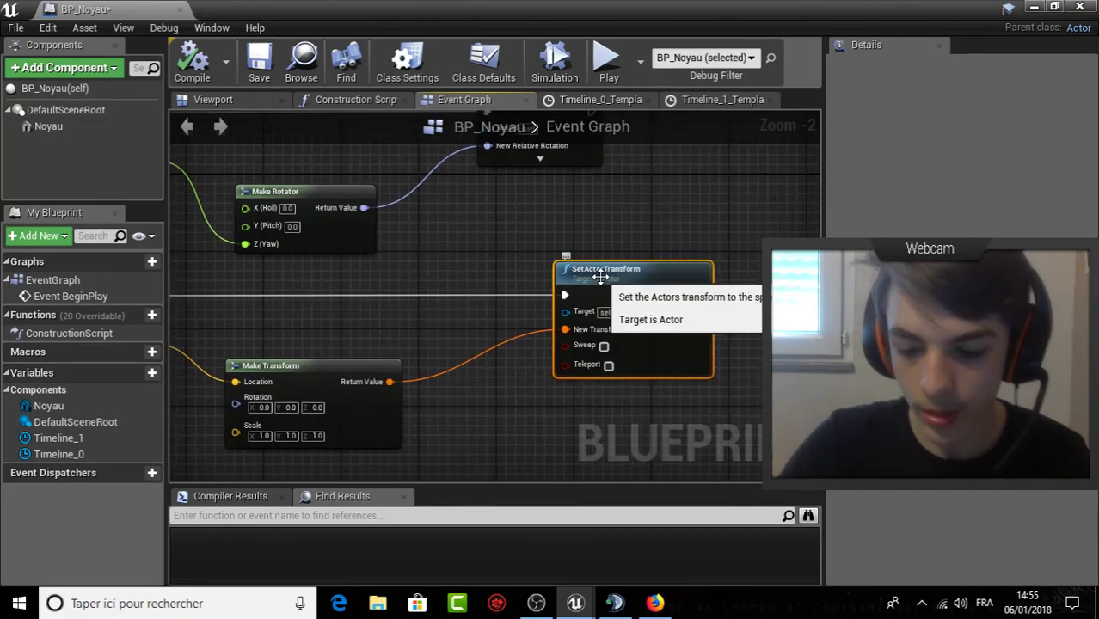
key(Delete)
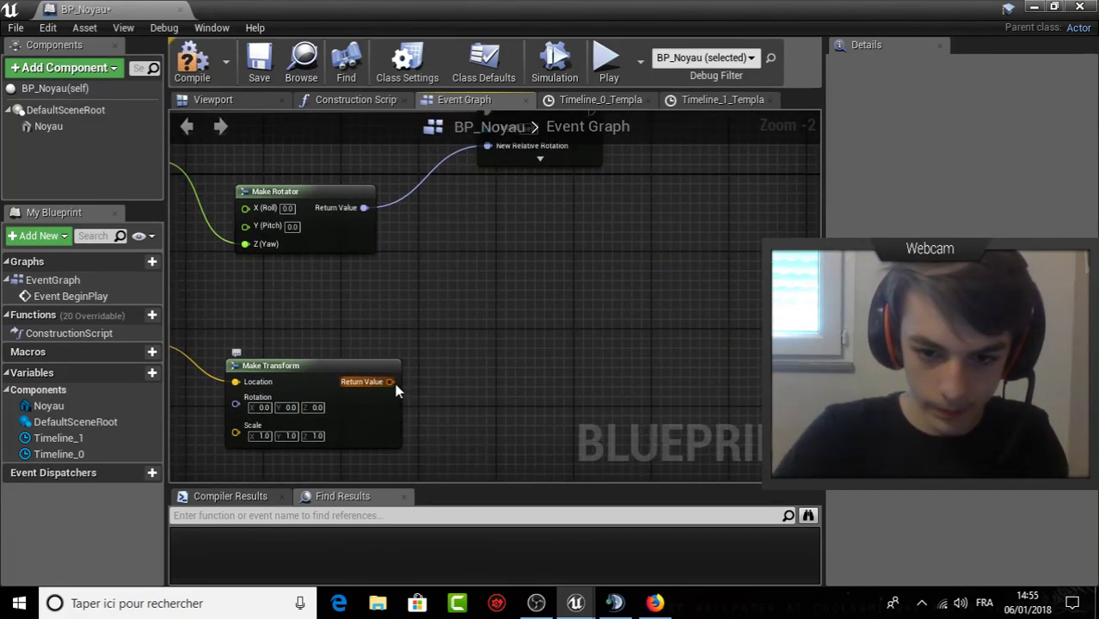
Add SetActorRelativeTransform from Make Transform's Return Value and run it on Timeline_1's Update.
drag(390, 383, 493, 307)
text(se)
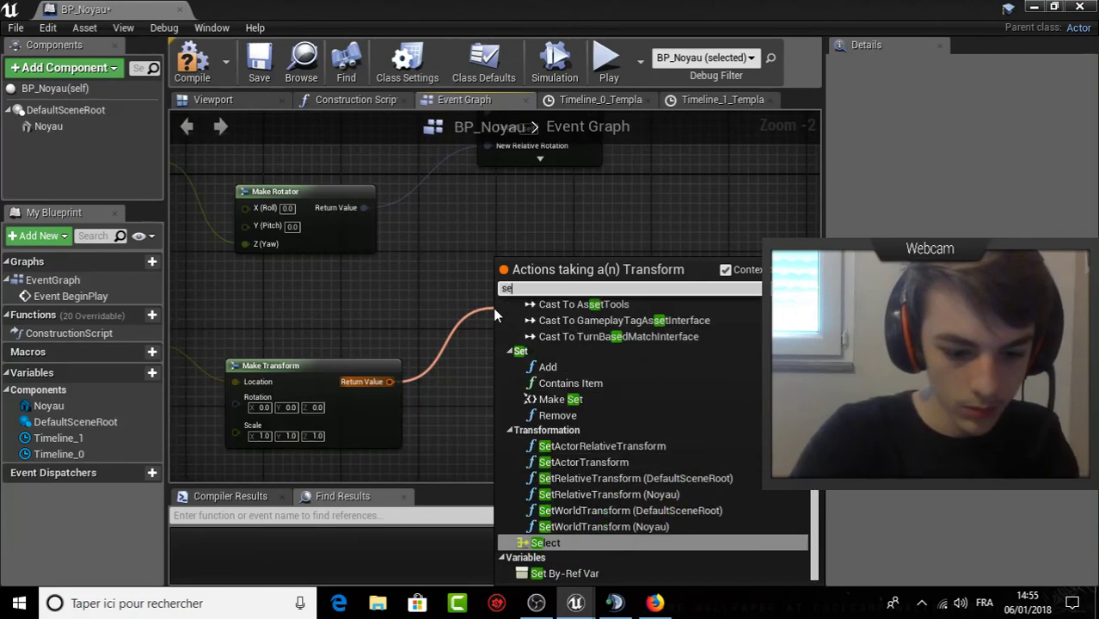
text(t actor)
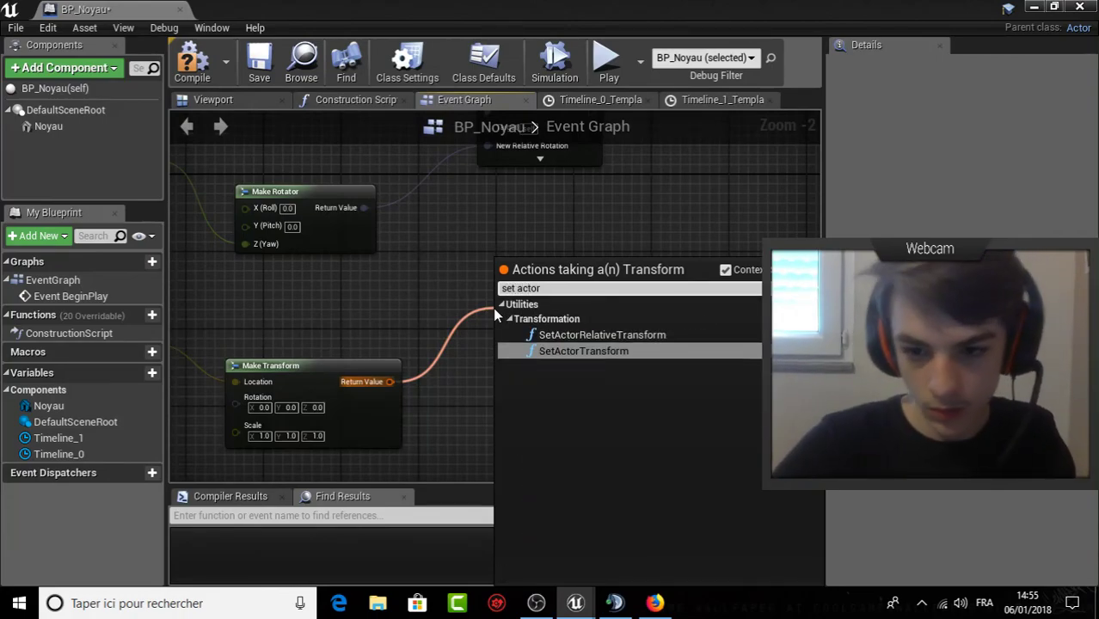
click(593, 334)
drag(557, 317, 538, 257)
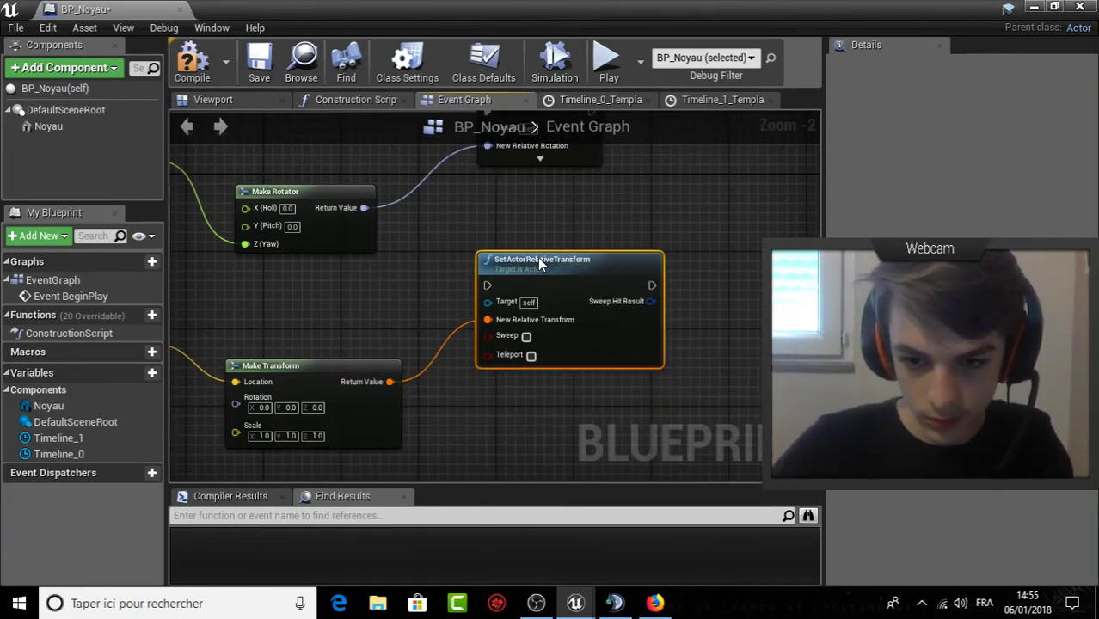
right_drag(539, 265, 703, 256)
drag(651, 275, 314, 287)
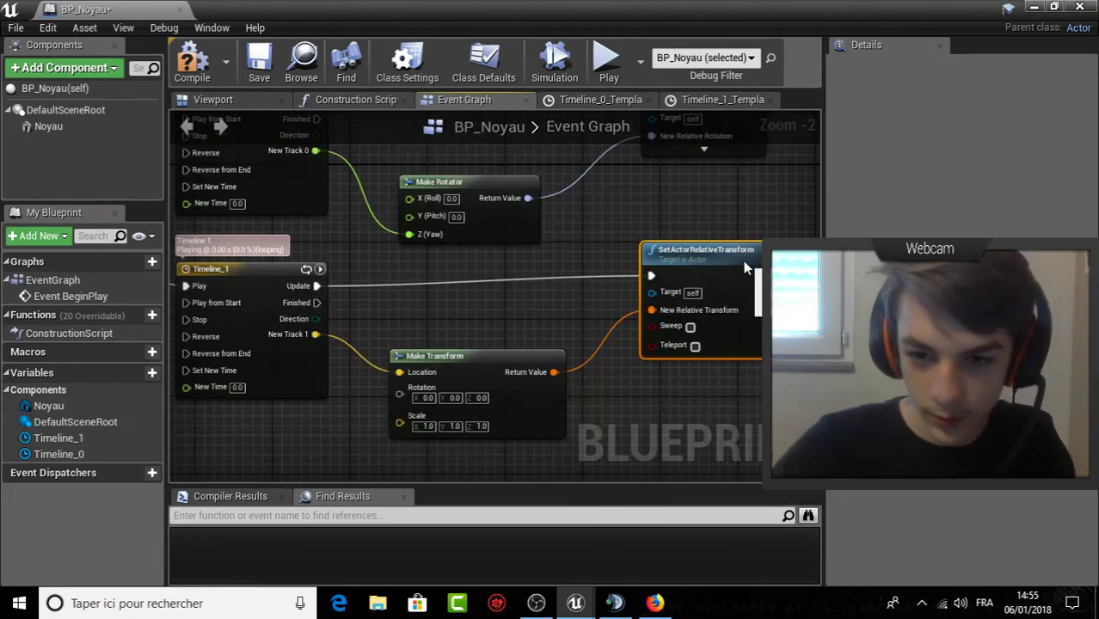
drag(745, 267, 745, 272)
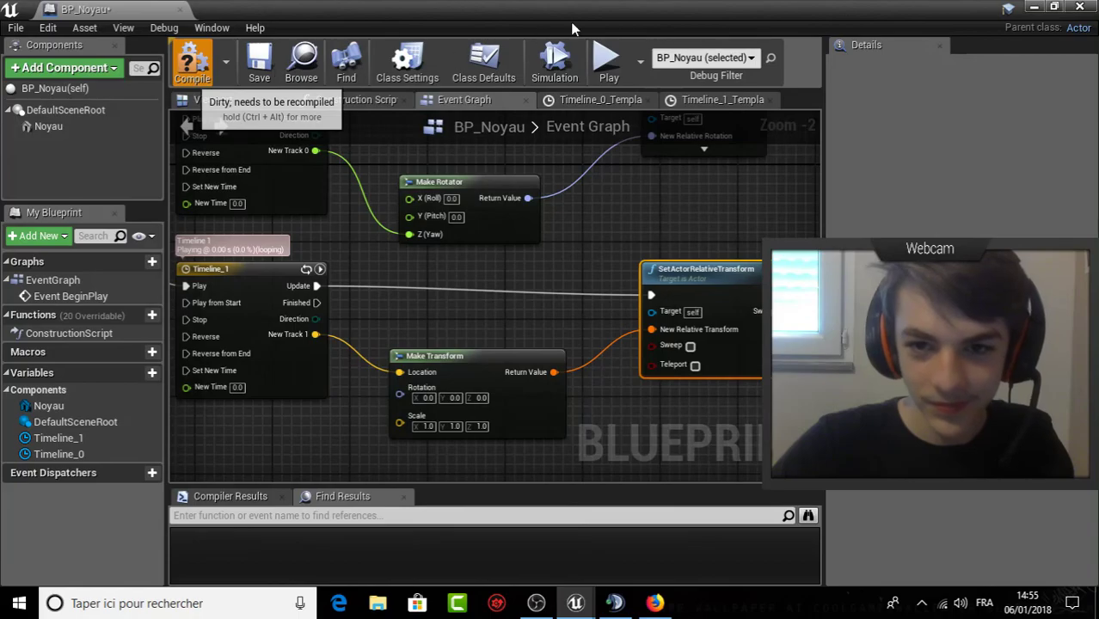
Minimize the blueprint and play-test the level, running the character toward the sphere.
click(1034, 7)
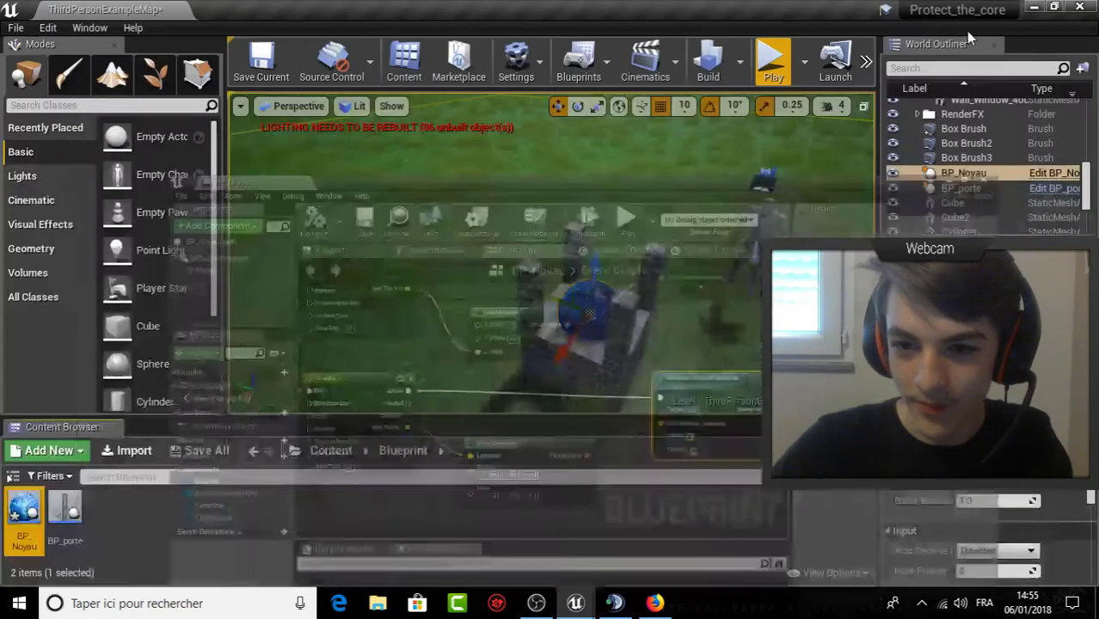
click(773, 62)
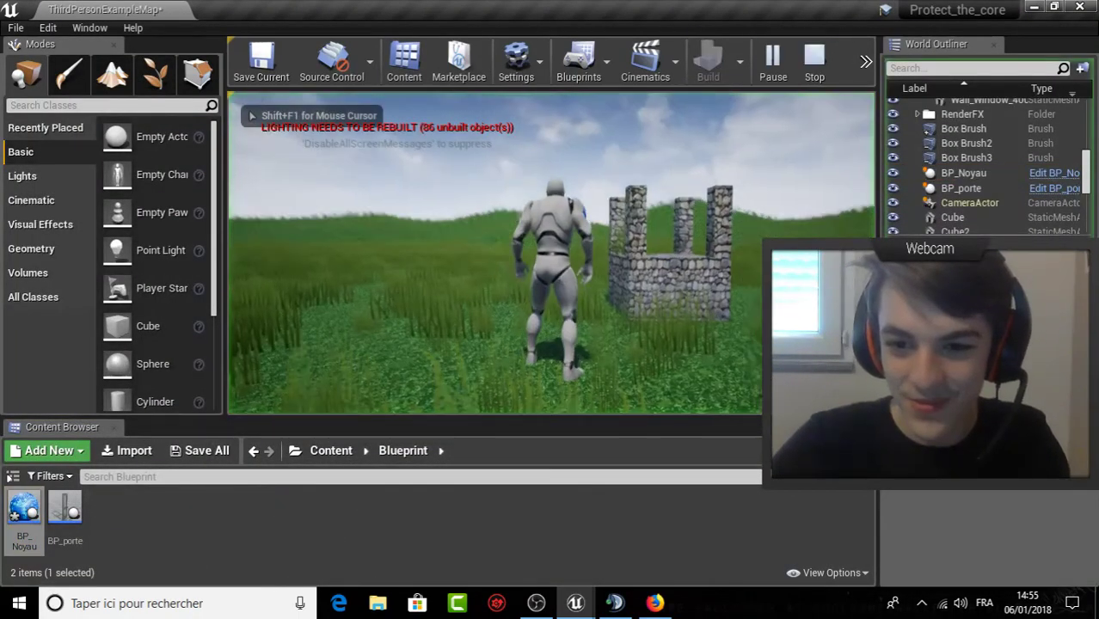
key(w)
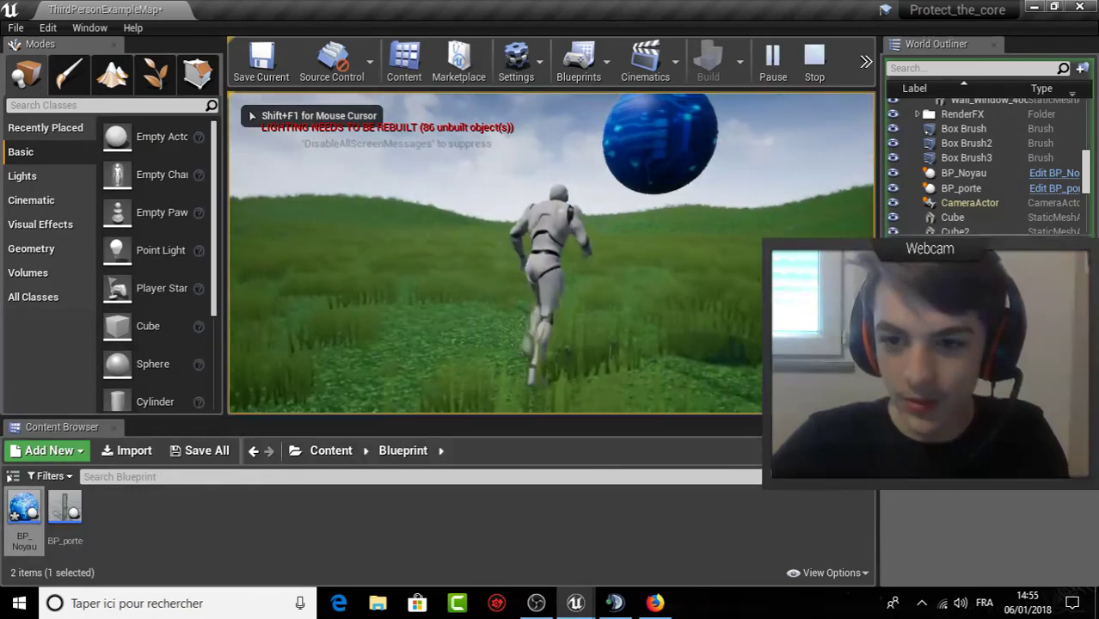
key(Escape)
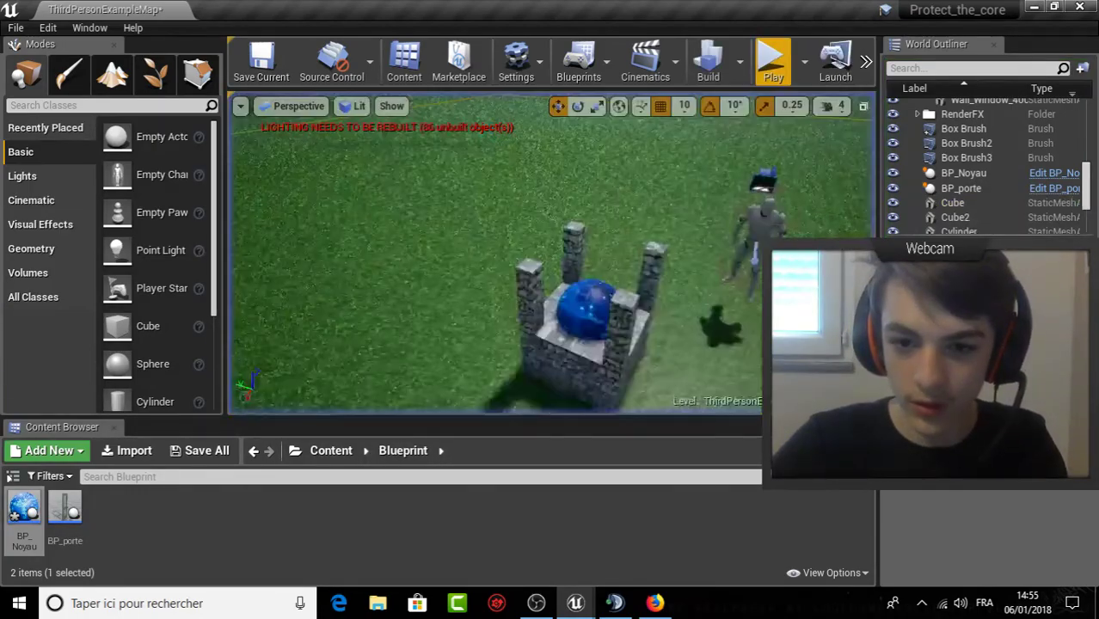
Frame the BP_Noyau sphere and pull the view back to a level look above the walls.
mouse_move(561, 238)
right_down()
mouse_move(576, 185)
mouse_move(680, 224)
right_up()
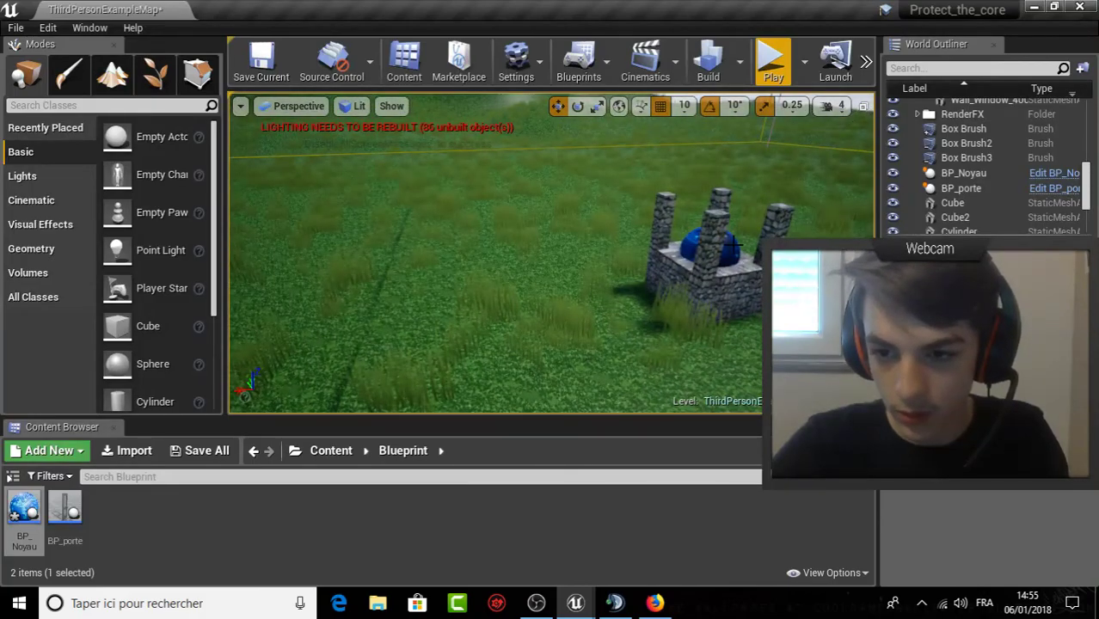
click(736, 243)
key(f)
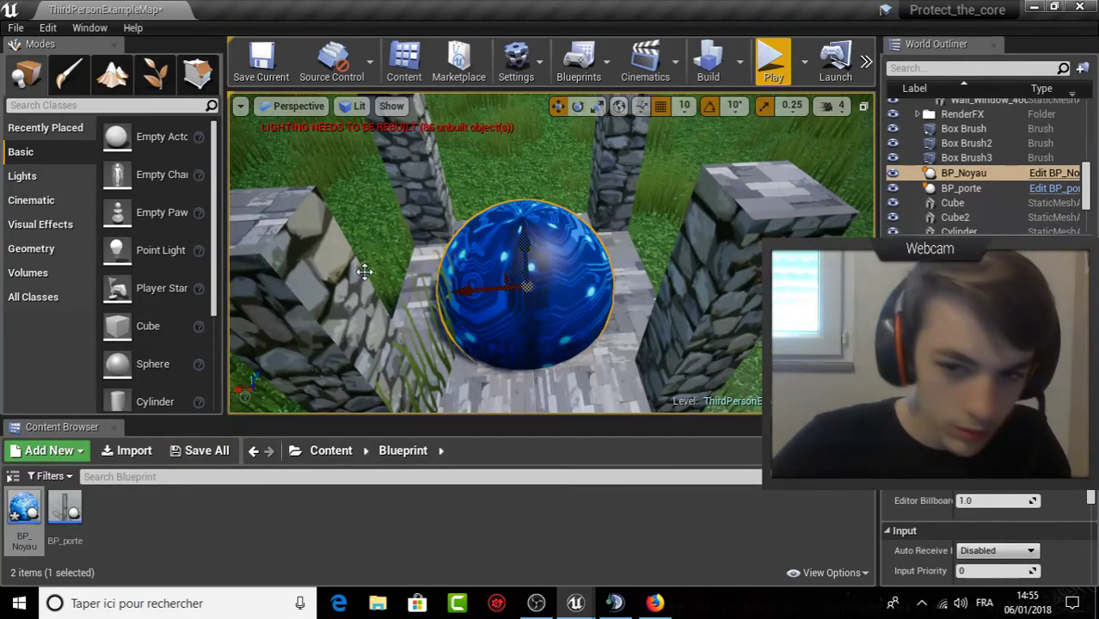
drag(523, 230, 517, 104)
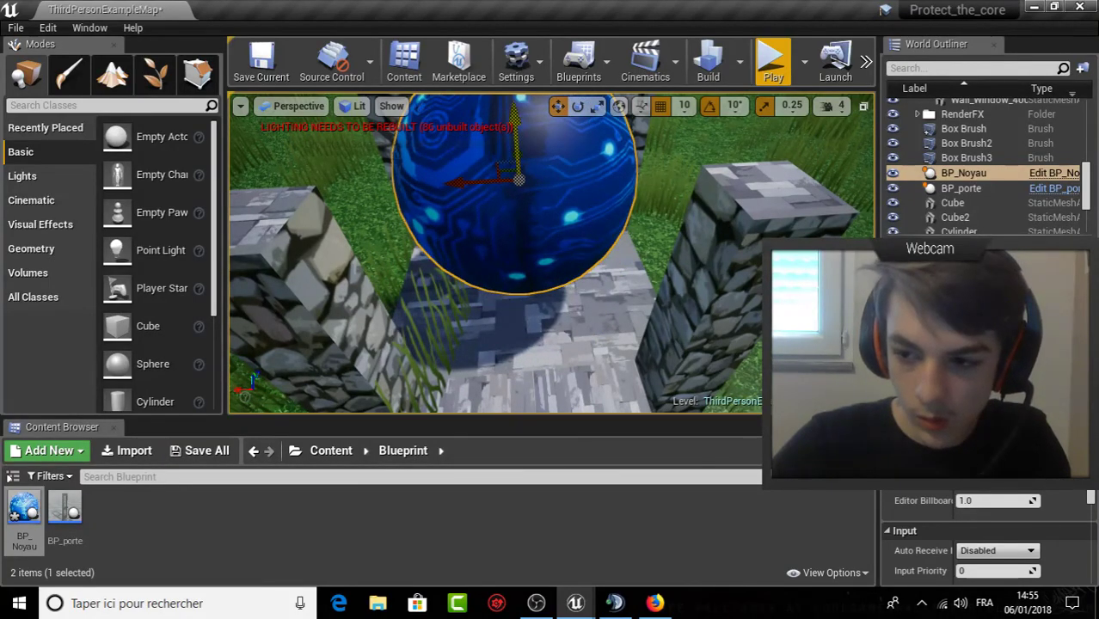
drag(518, 179, 516, 134)
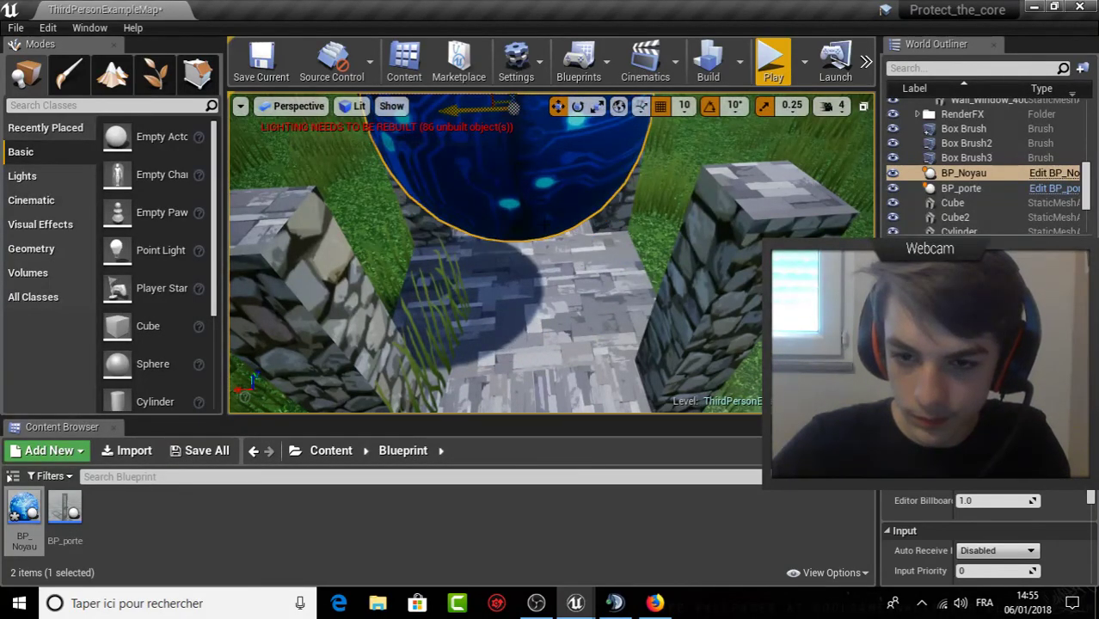
scroll(515, 129, down, 5)
right_drag(514, 129, 456, 123)
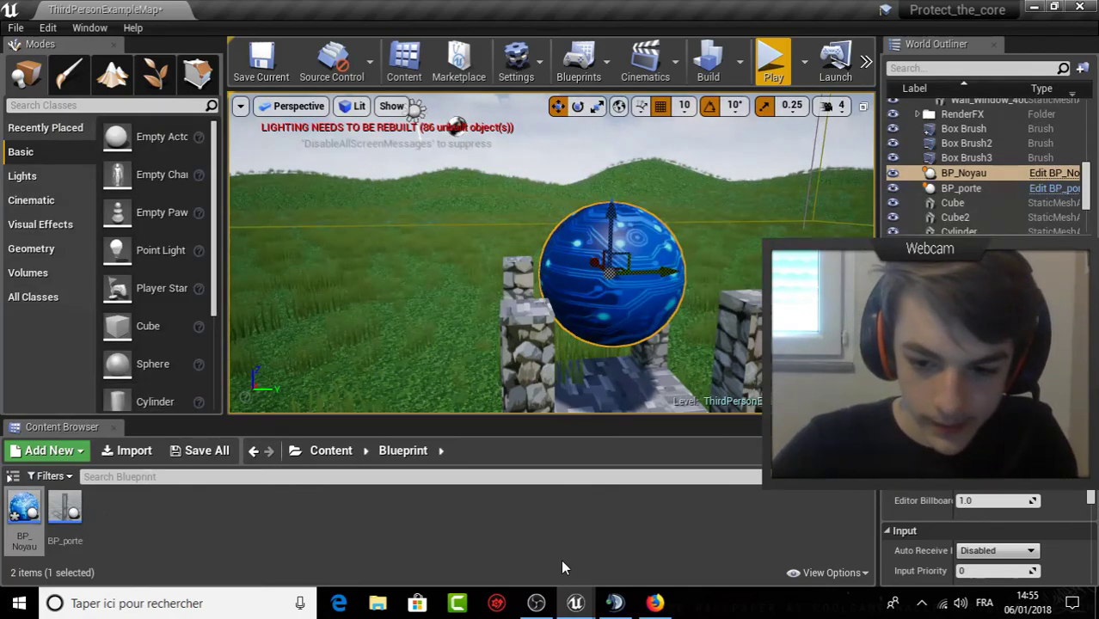
Bring the BP_Noyau blueprint editor forward and save it with Save Now.
mouse_move(572, 610)
click(647, 530)
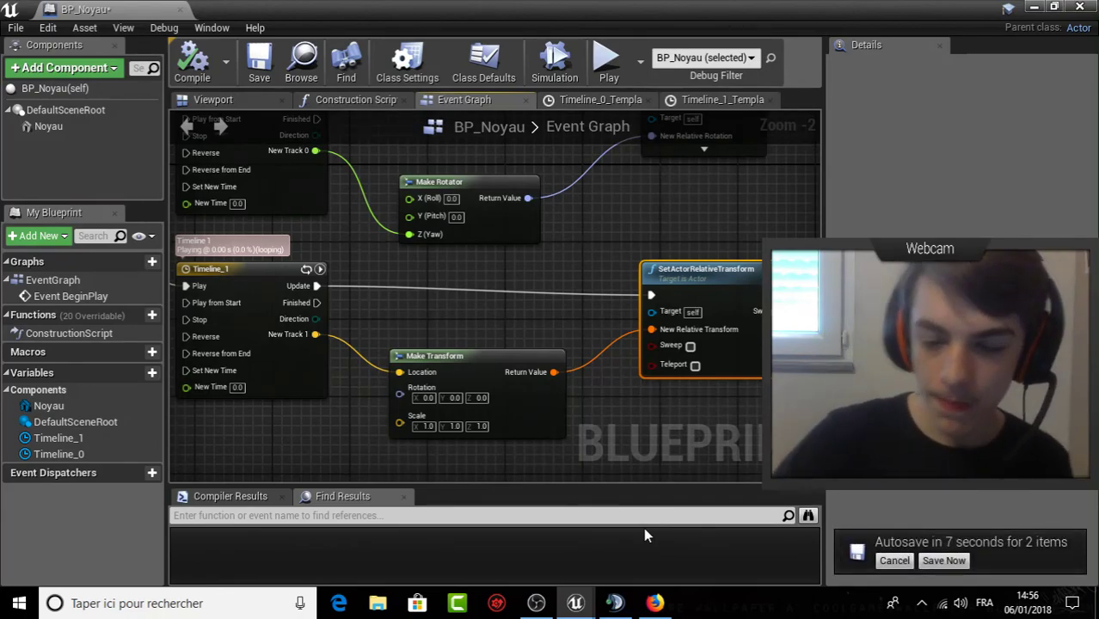
click(944, 560)
Tidy SetActorRelativeTransform, survey the timeline nodes in the Event Graph, and open Timeline_0's curve.
drag(748, 289, 738, 279)
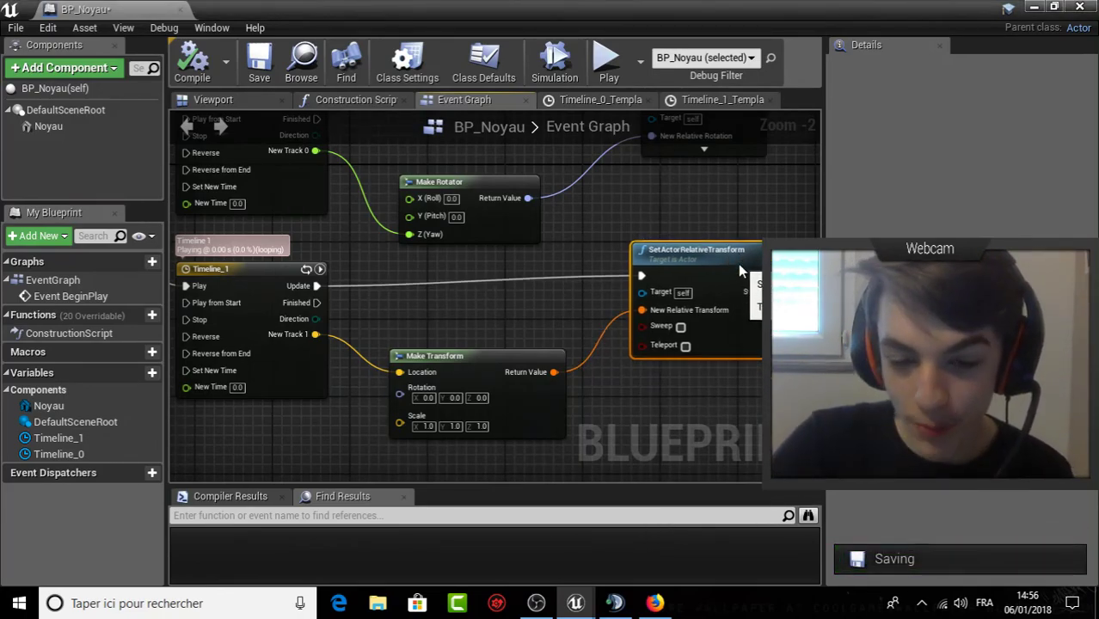
right_drag(587, 301, 751, 360)
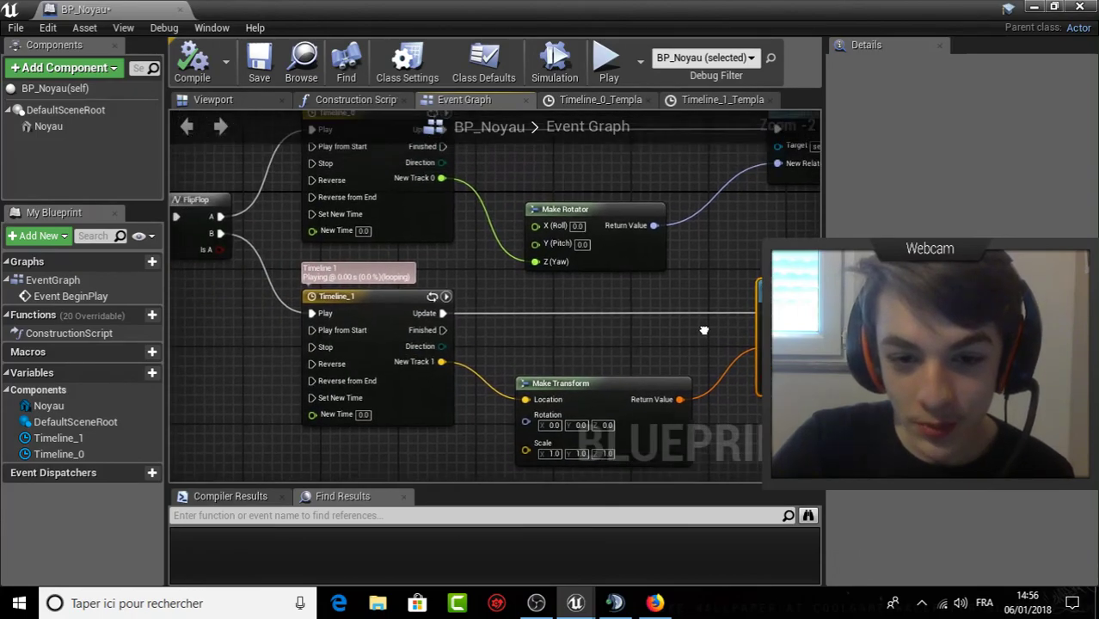
right_drag(538, 297, 578, 393)
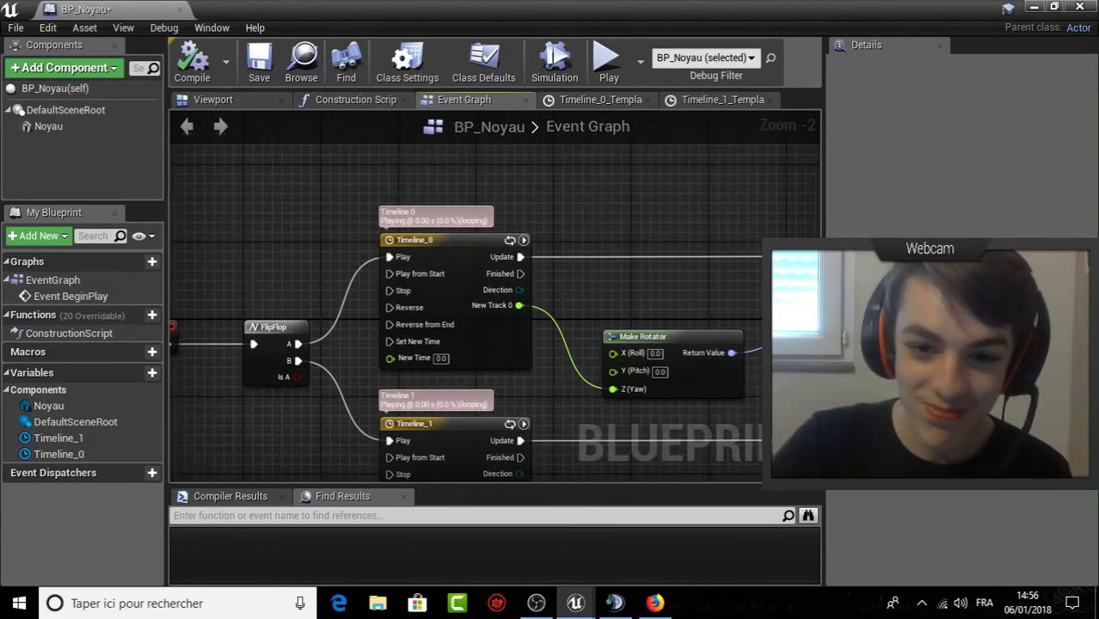
right_drag(601, 293, 727, 289)
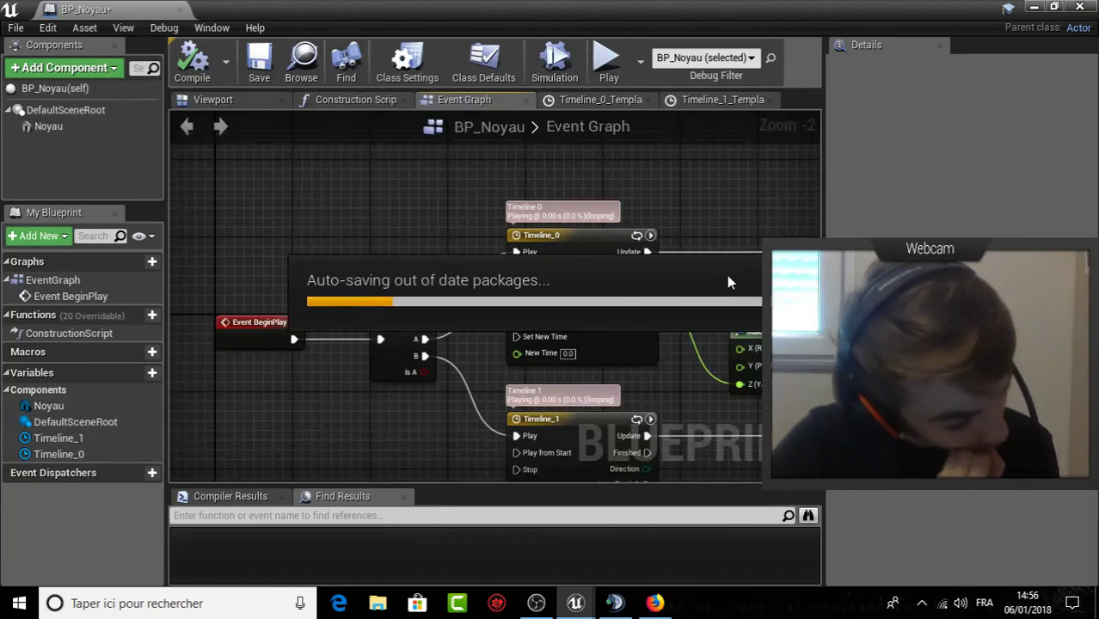
right_drag(713, 286, 660, 254)
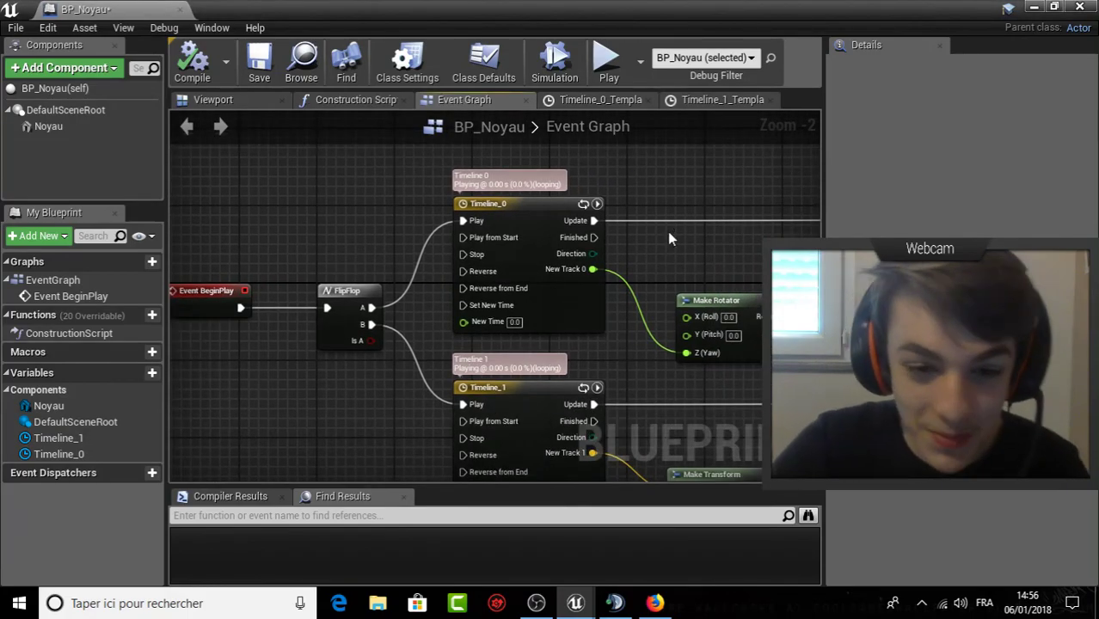
right_click(673, 238)
click(602, 215)
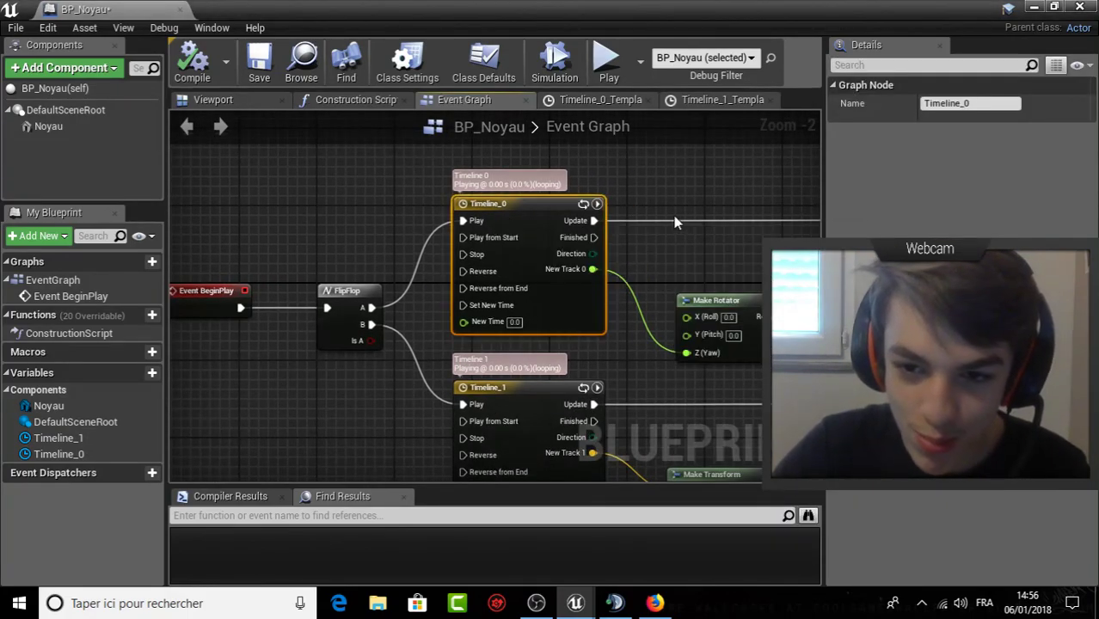
click(664, 253)
mouse_move(687, 249)
right_down()
mouse_move(674, 242)
mouse_move(696, 242)
right_up()
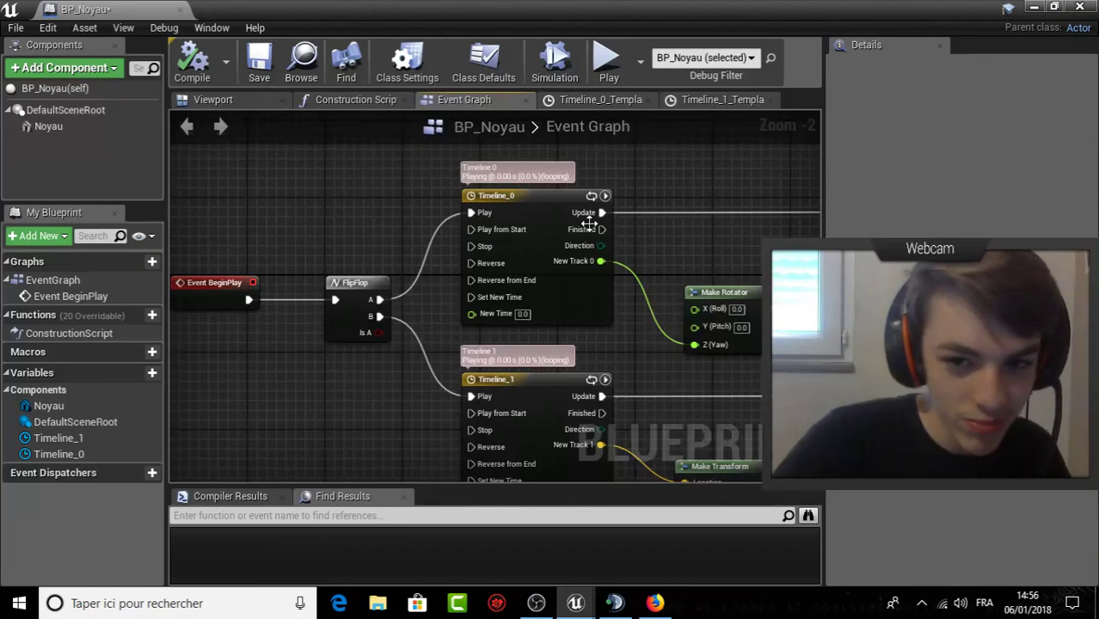
mouse_move(697, 230)
right_down()
mouse_move(351, 207)
mouse_move(641, 151)
right_up()
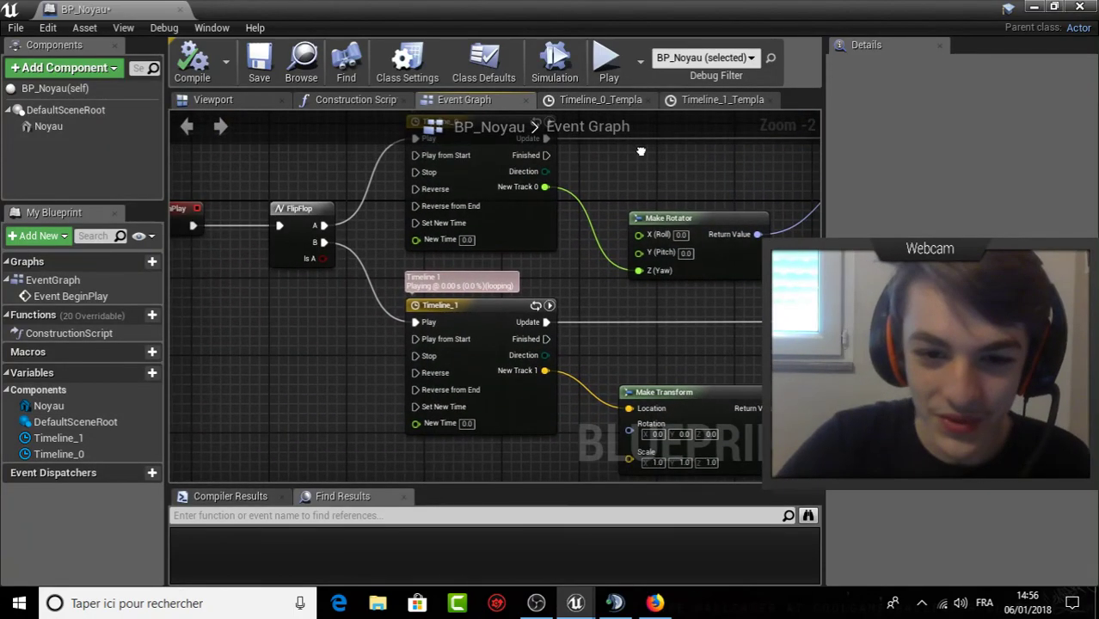
right_drag(405, 272, 309, 247)
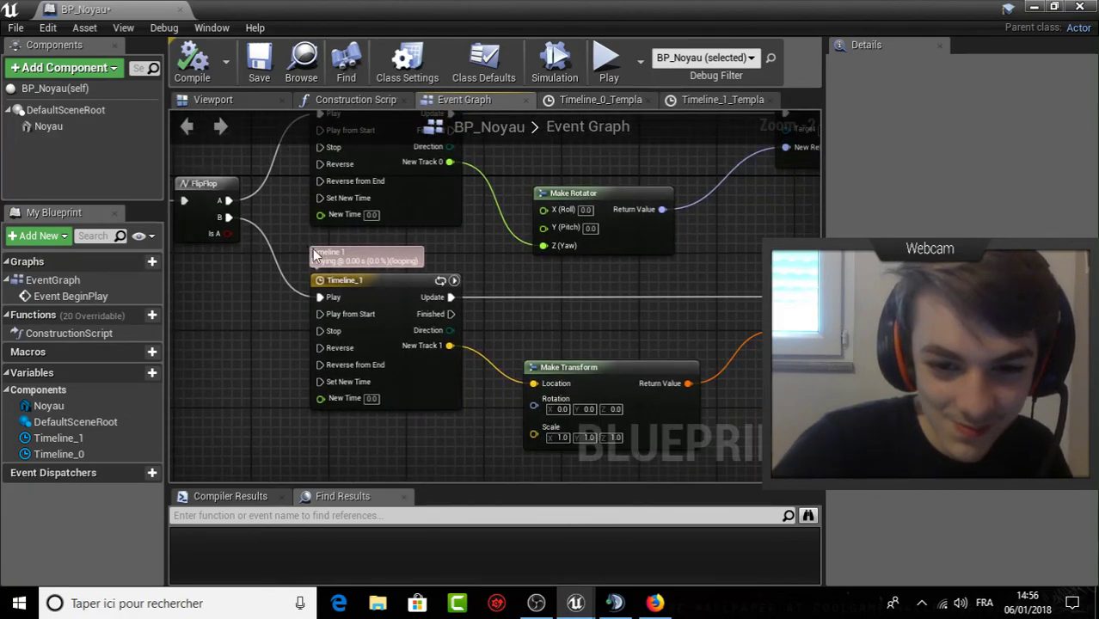
click(602, 99)
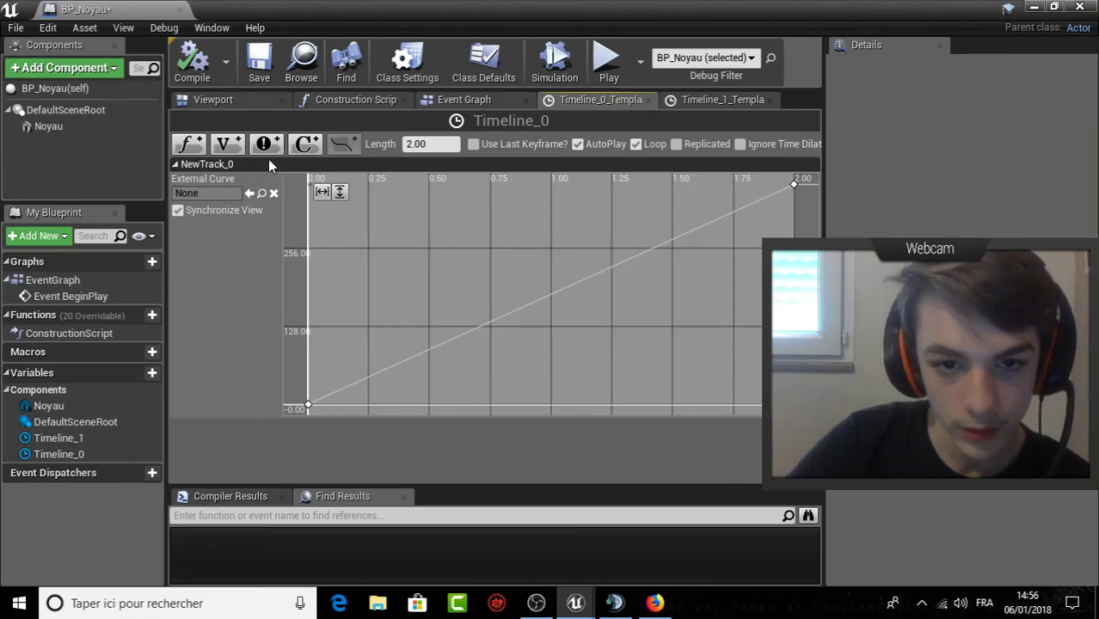
Fit Timeline_0's curve to inspect its keys, review the rotation and transform nodes, then minimize the blueprint.
key(f)
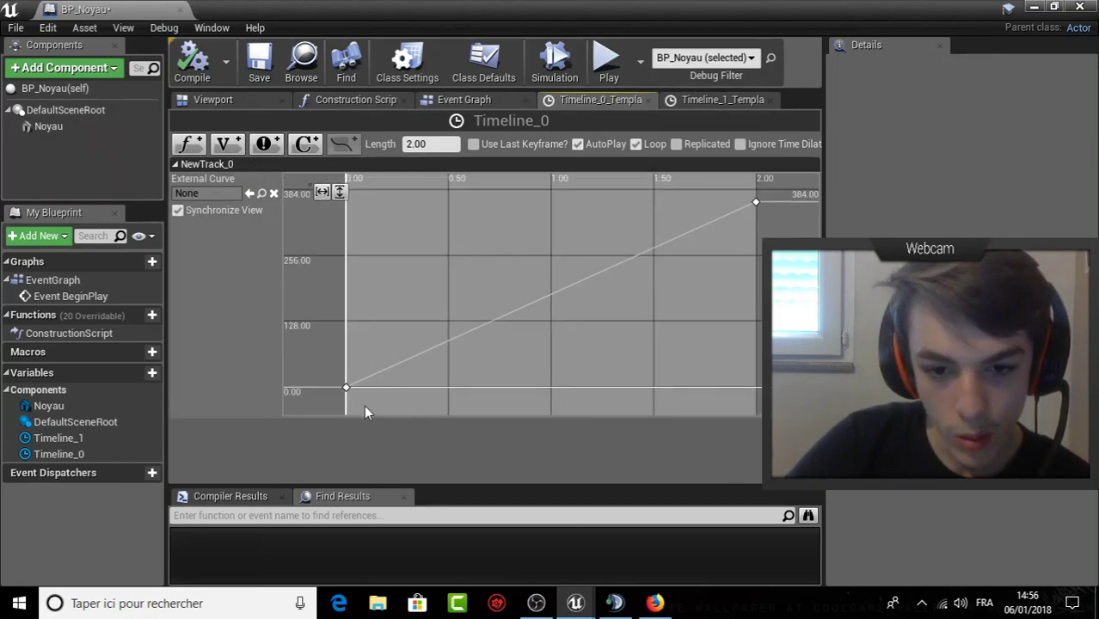
click(347, 387)
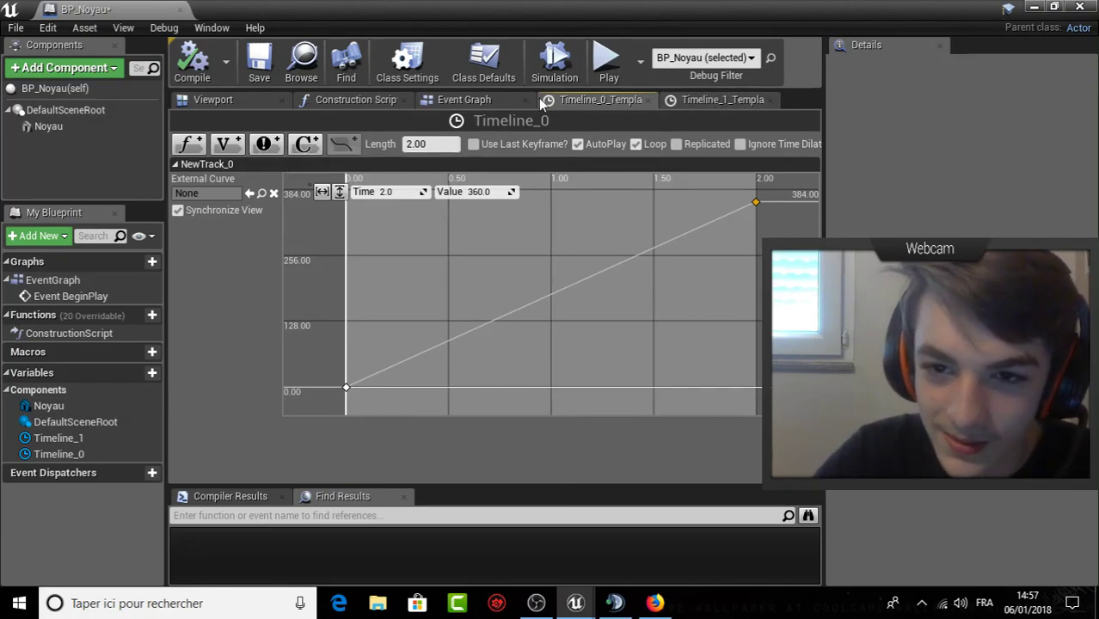
click(475, 102)
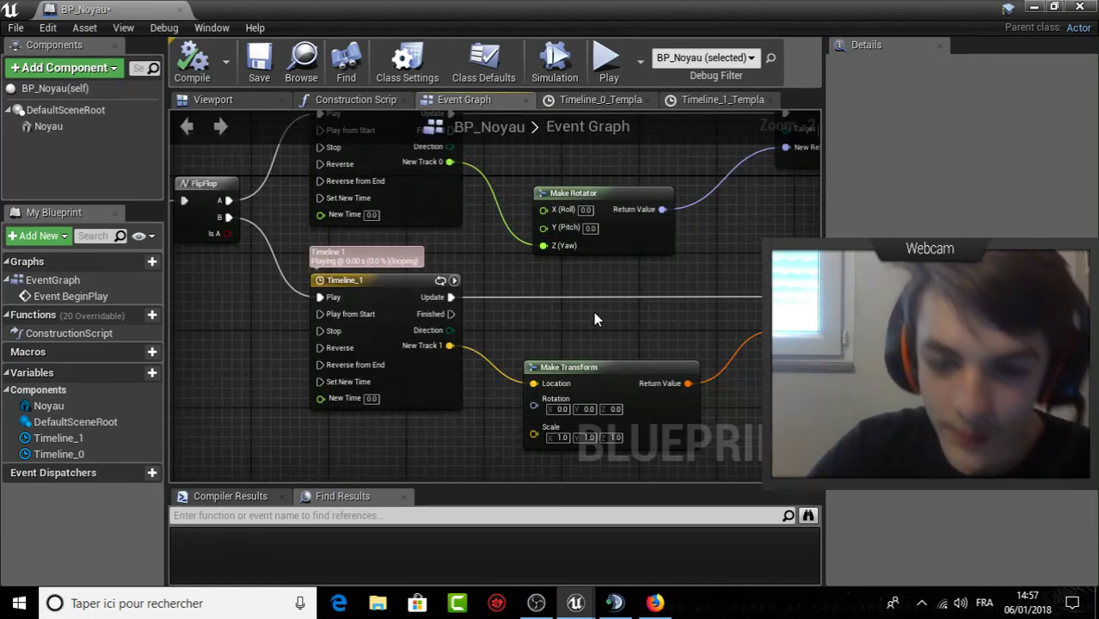
scroll(594, 319, down, 2)
right_drag(594, 319, 513, 360)
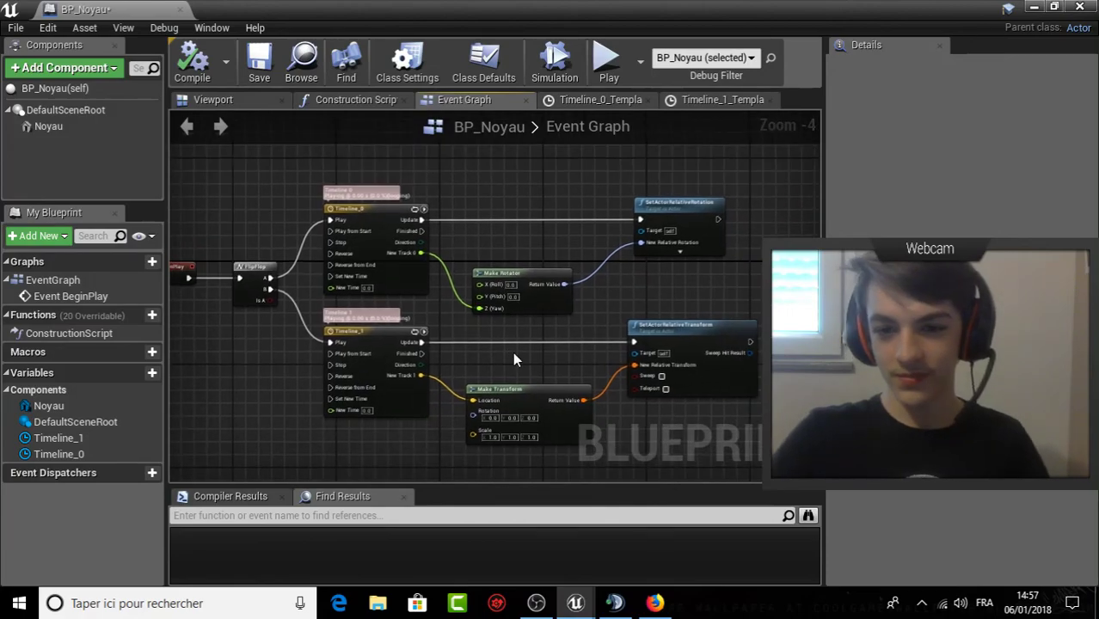
right_click(515, 355)
click(525, 341)
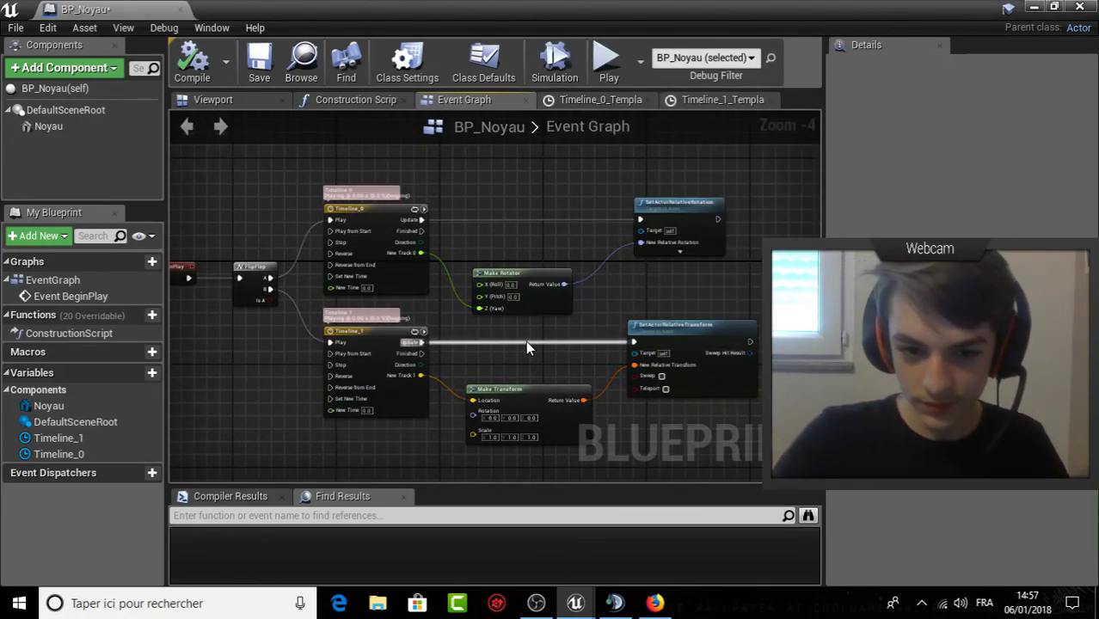
scroll(461, 326, up, 1)
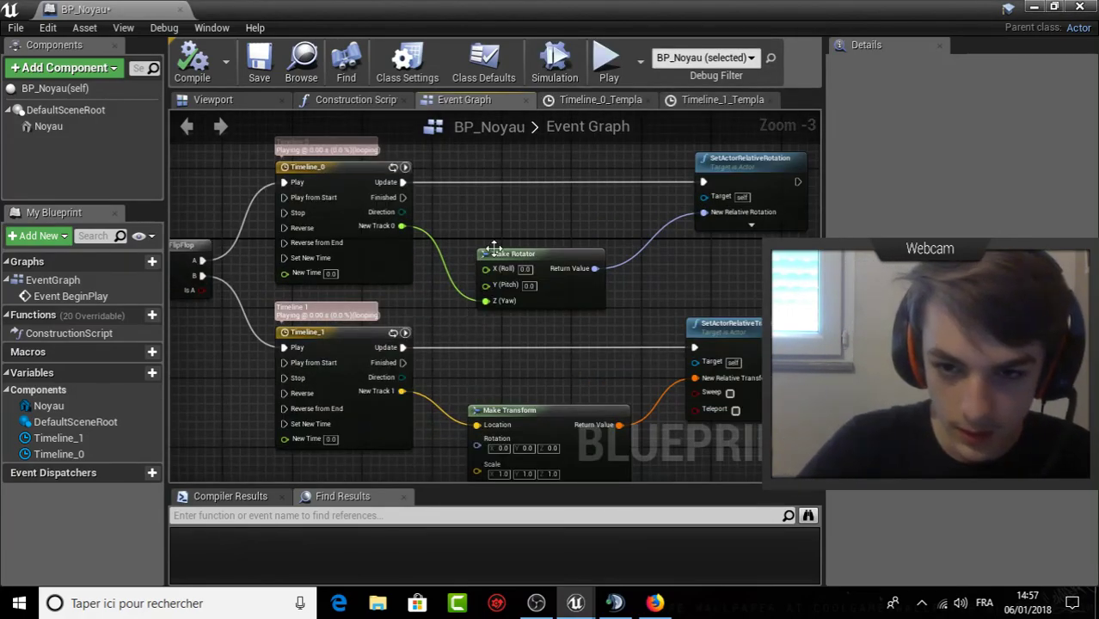
click(1032, 9)
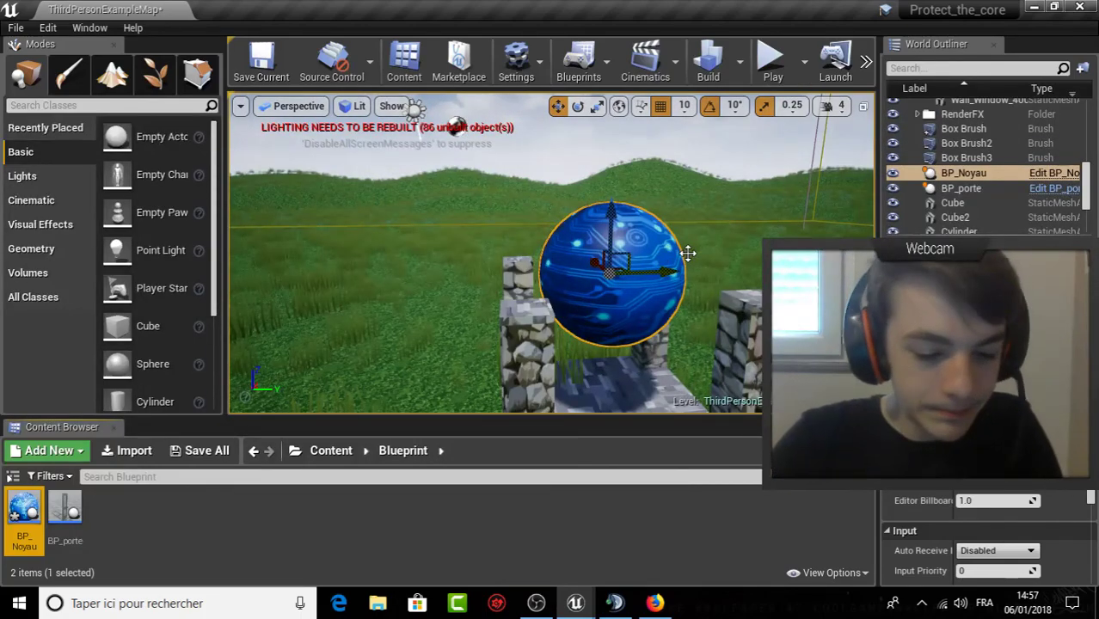
Play-test the level, running the character toward the core sphere, then stop.
right_drag(689, 251, 689, 251)
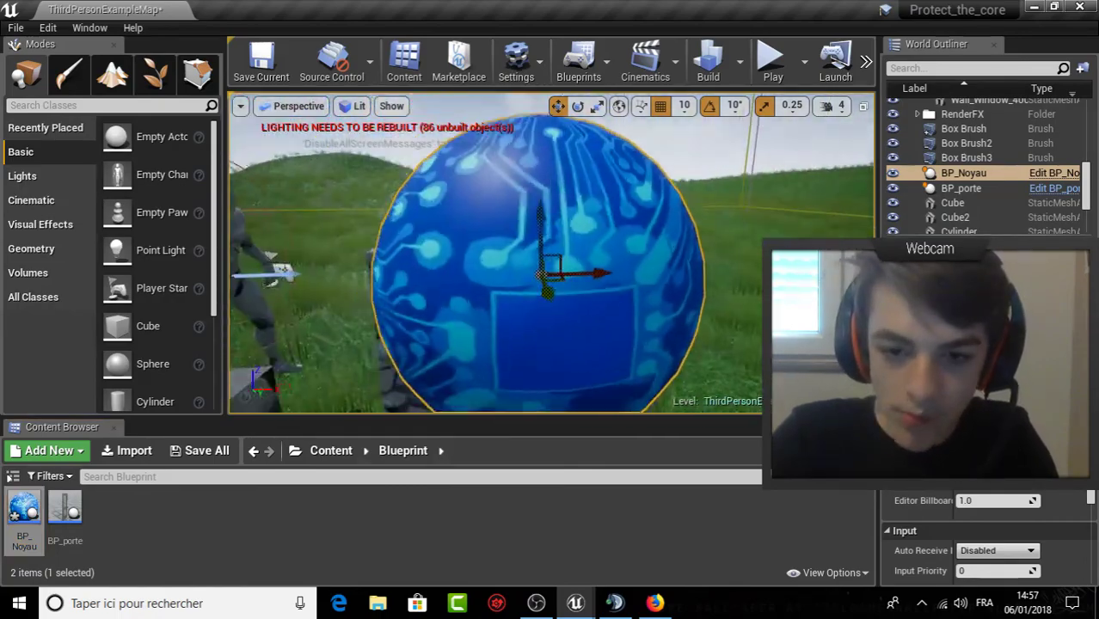
click(773, 62)
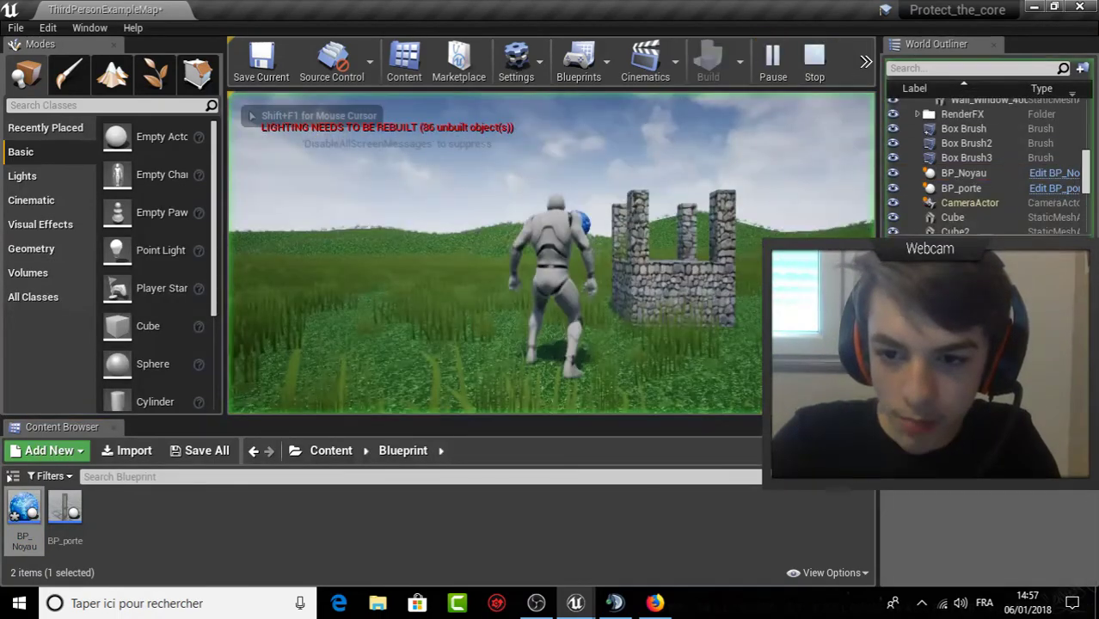
key(w)
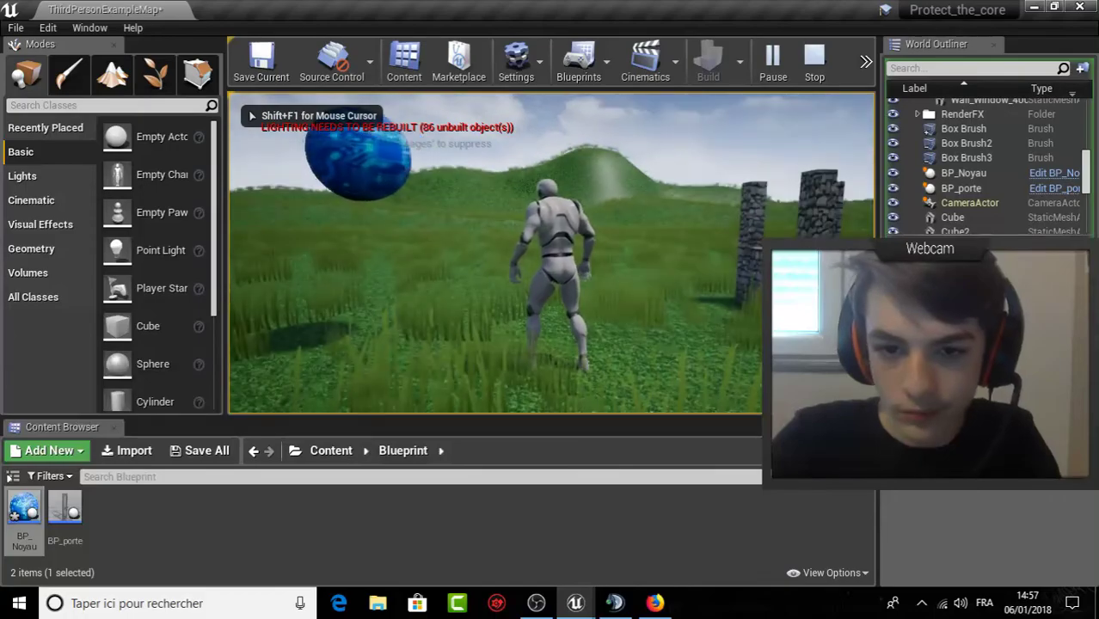
key(Escape)
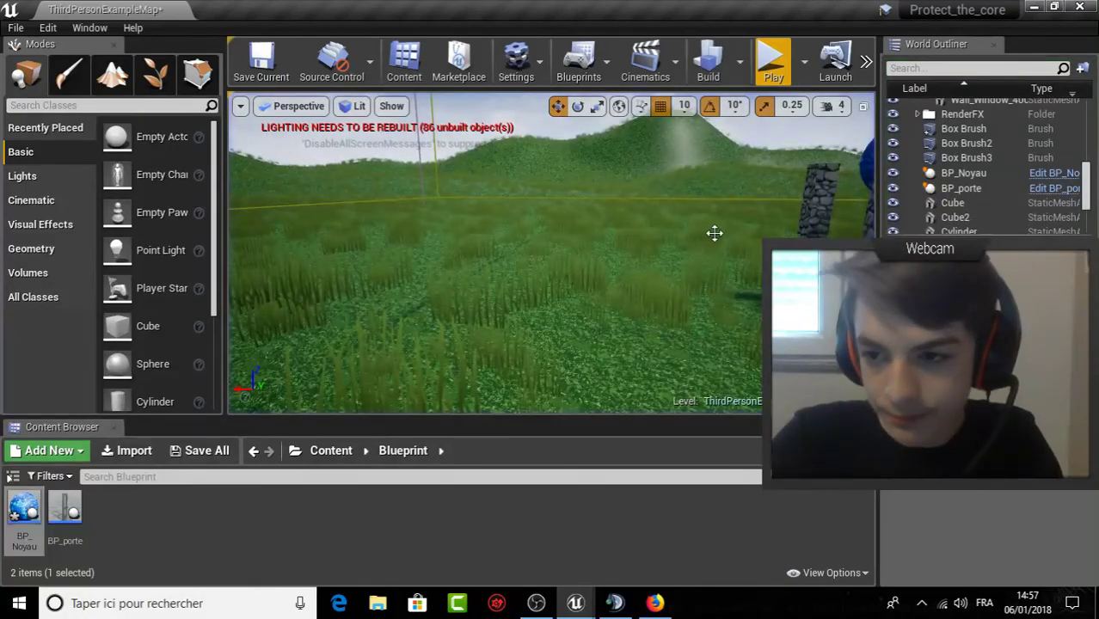
Frame BP_Noyau, bring its blueprint editor forward and reopen the Timeline_0 curve.
right_drag(714, 233, 714, 234)
key(f)
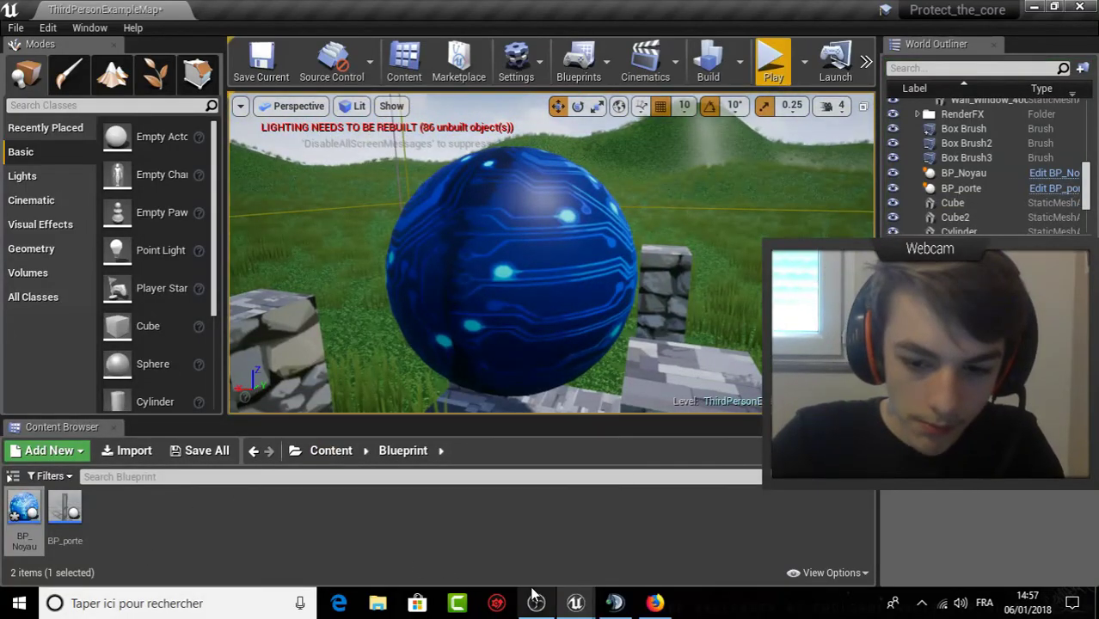
mouse_move(576, 603)
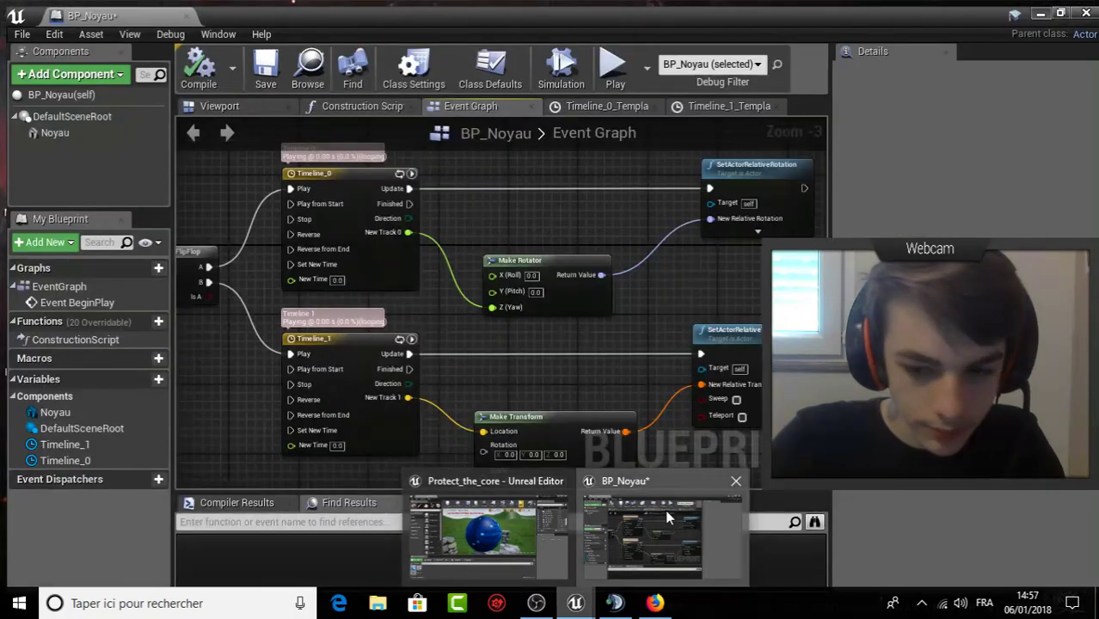
click(665, 509)
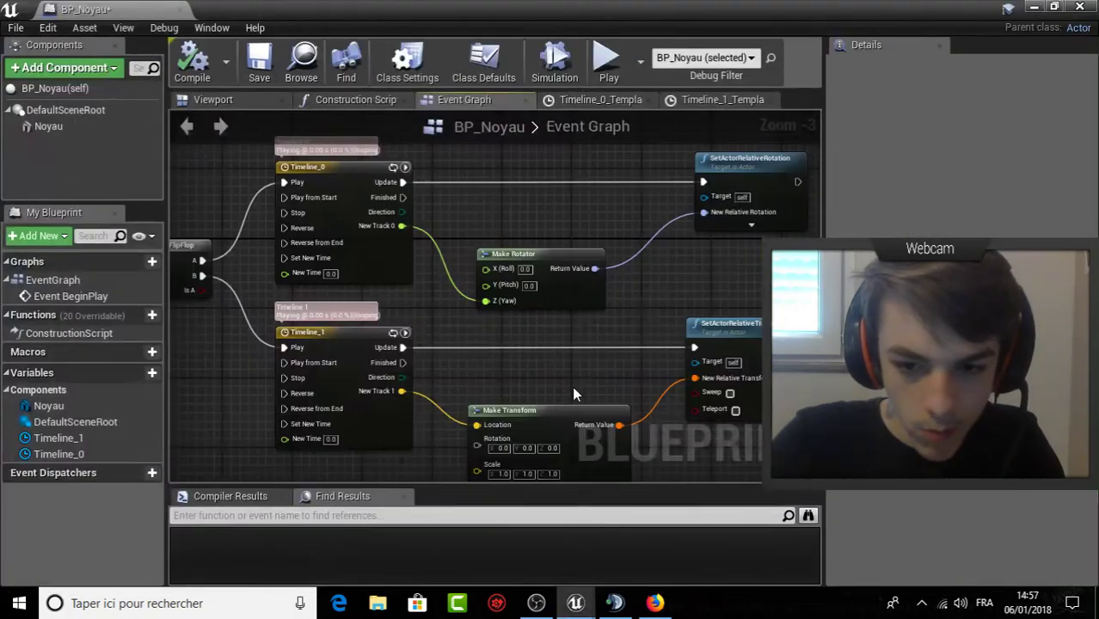
right_drag(699, 291, 601, 243)
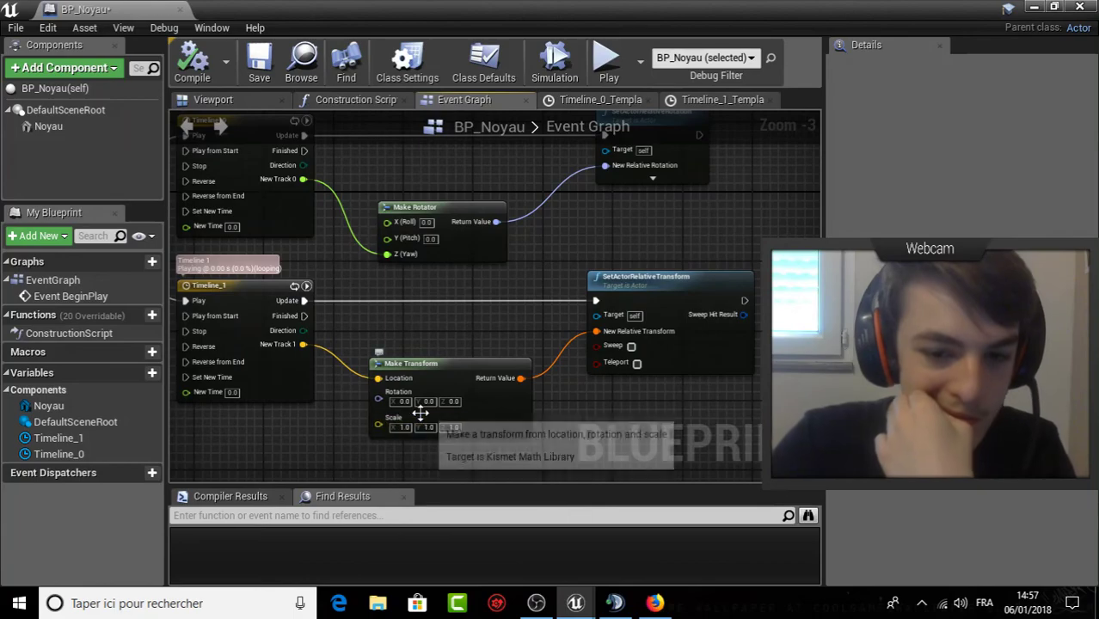
scroll(467, 344, up, 2)
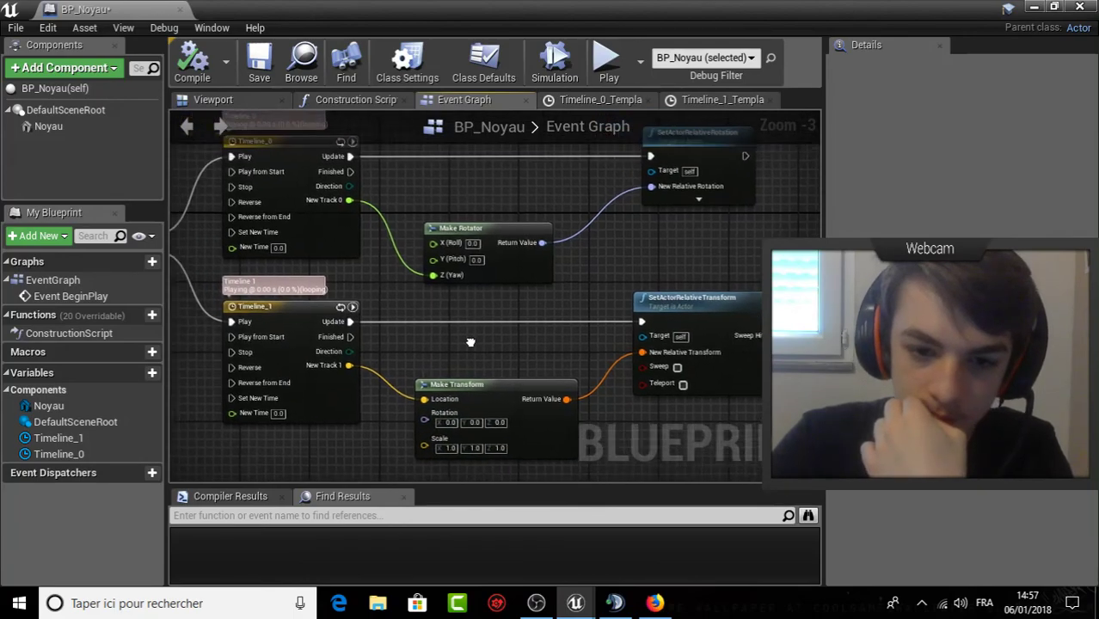
click(615, 101)
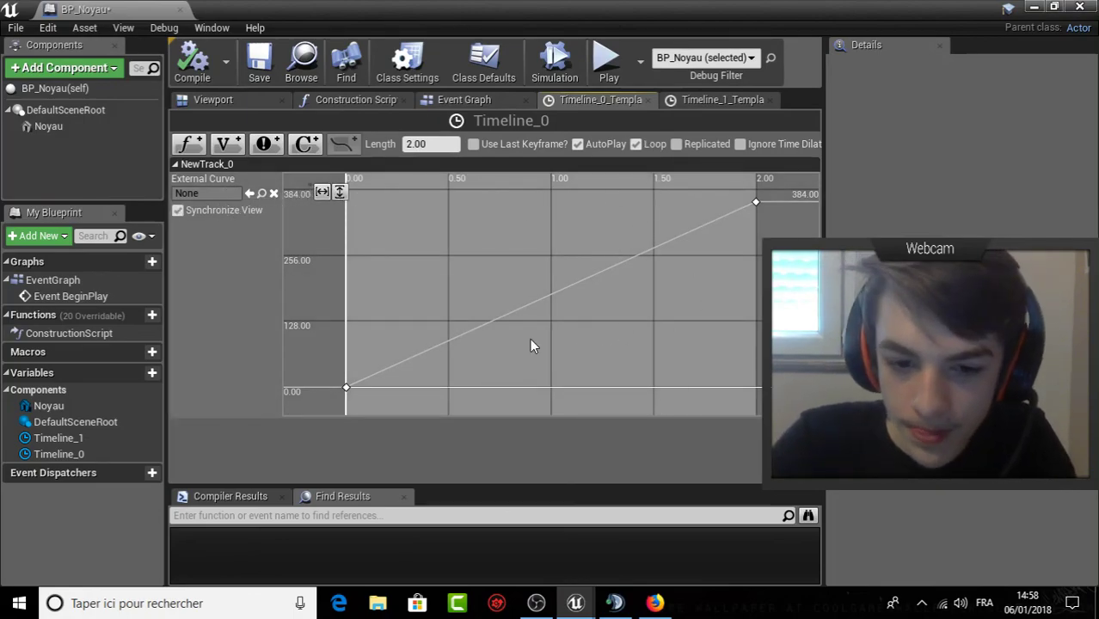
Add a vector track named NewTrack_2 to Timeline_0 and delete the old NewTrack_0.
right_click(447, 278)
click(439, 262)
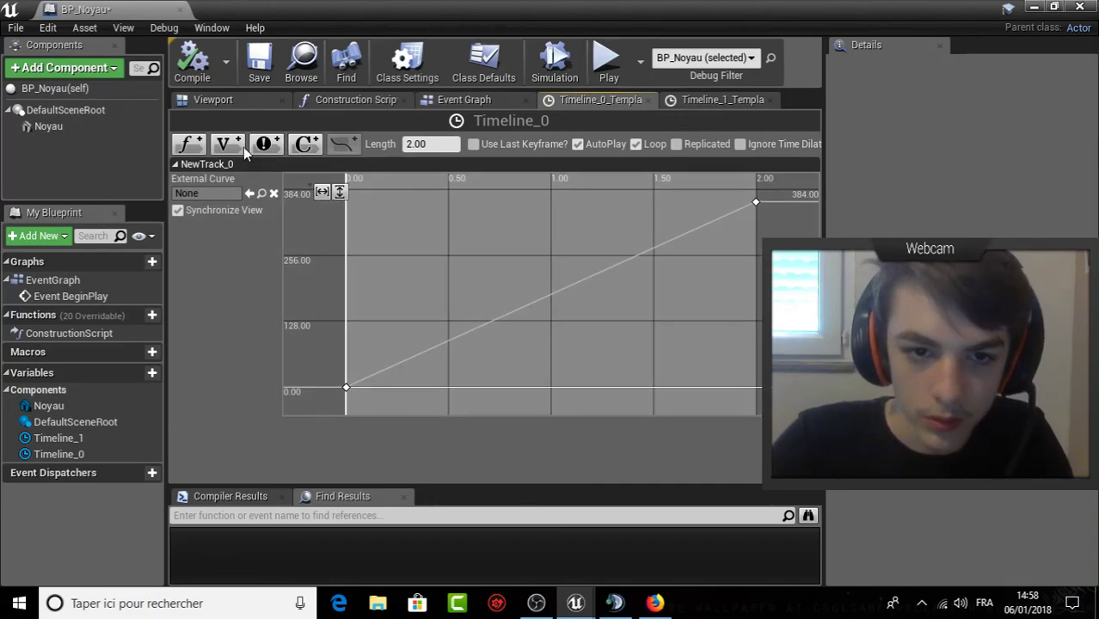
click(227, 143)
click(517, 295)
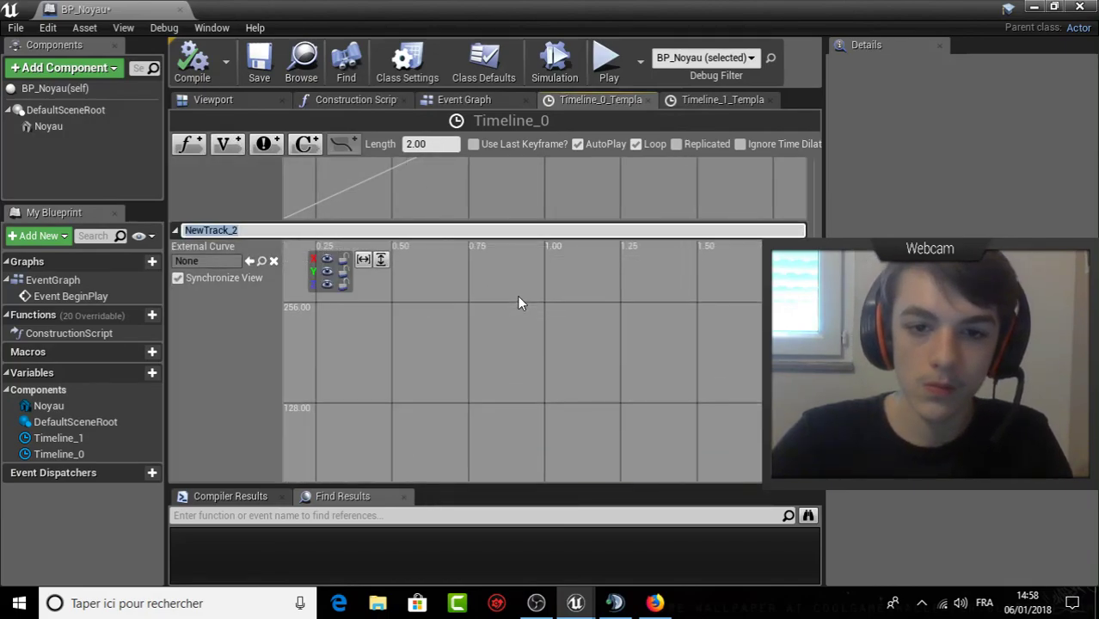
scroll(515, 284, down, 1)
drag(813, 344, 817, 151)
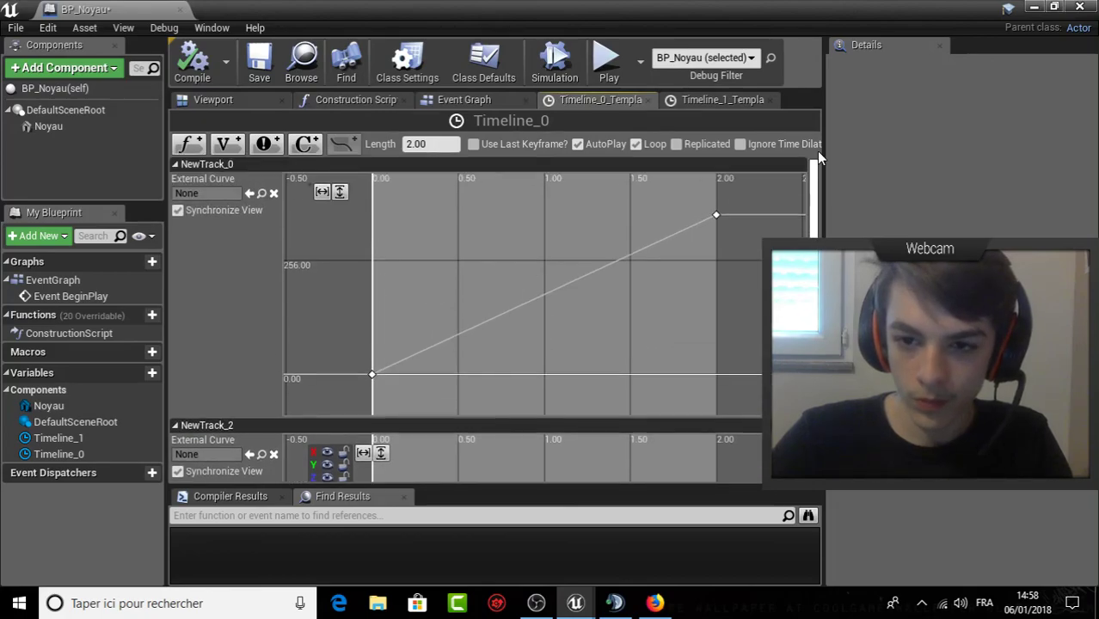
click(208, 164)
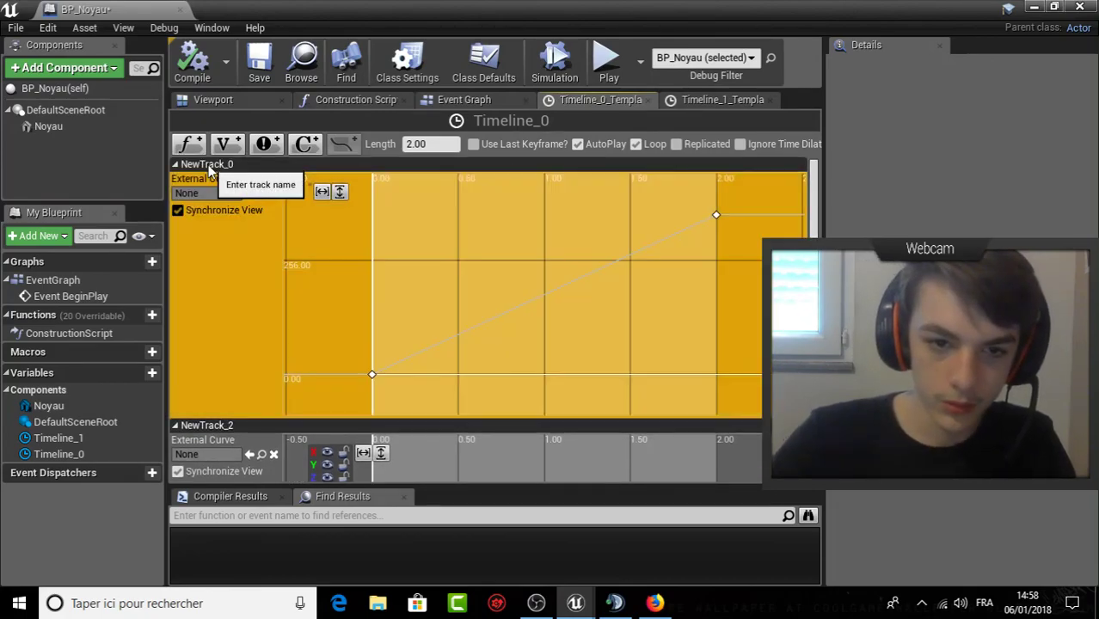
key(Delete)
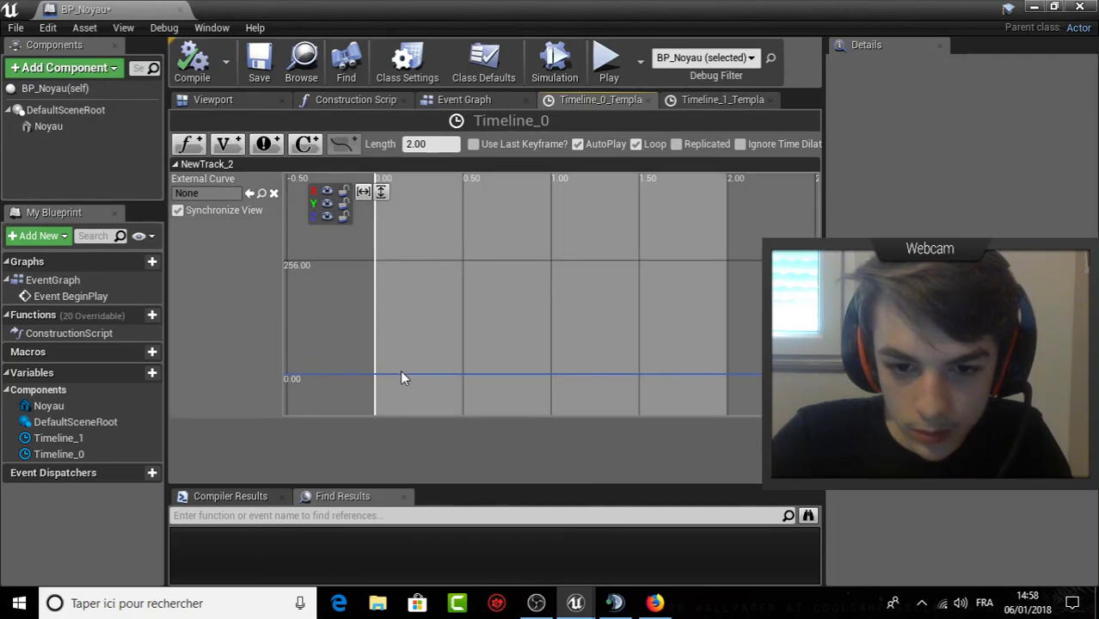
Add test keys at 0, 1 and 2 seconds, setting the first to time 0, value 300.
shift+click(373, 374)
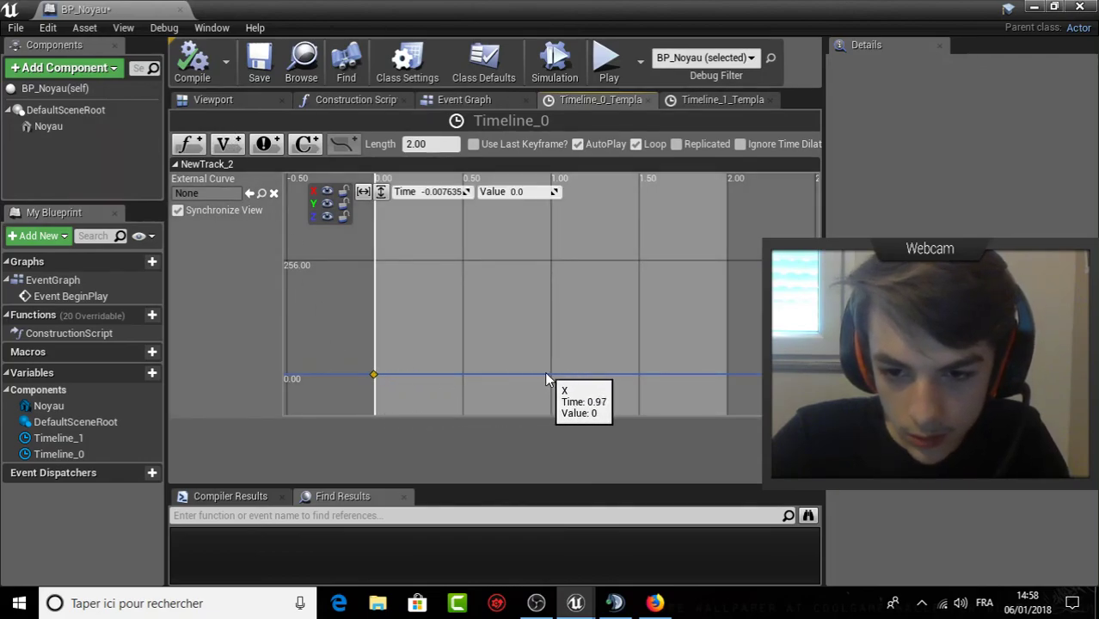
shift+click(548, 375)
shift+click(727, 375)
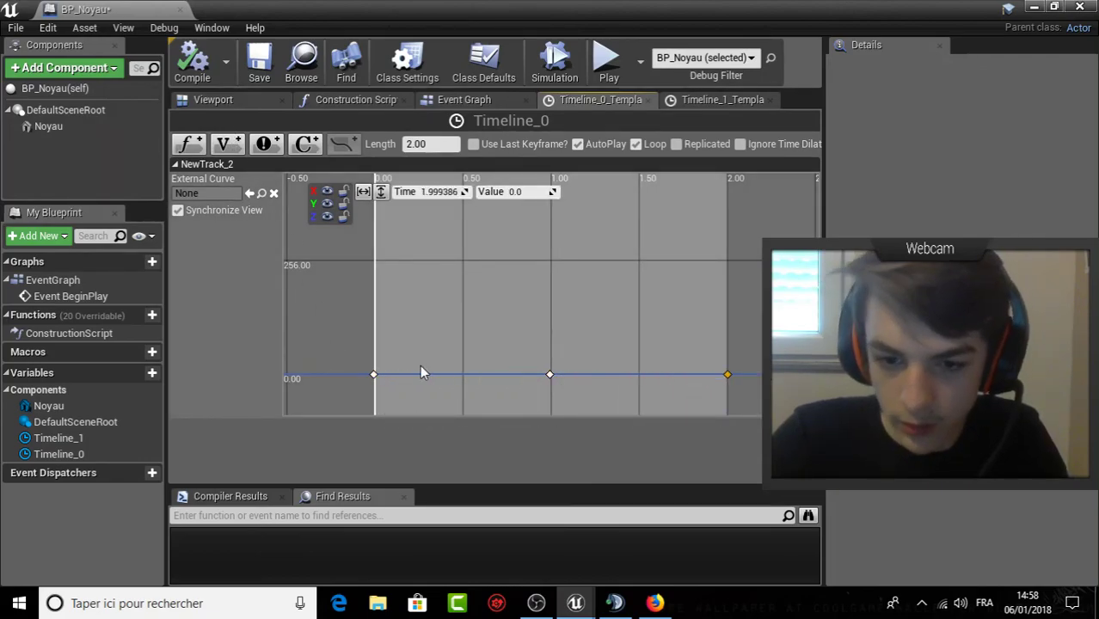
click(373, 375)
click(451, 192)
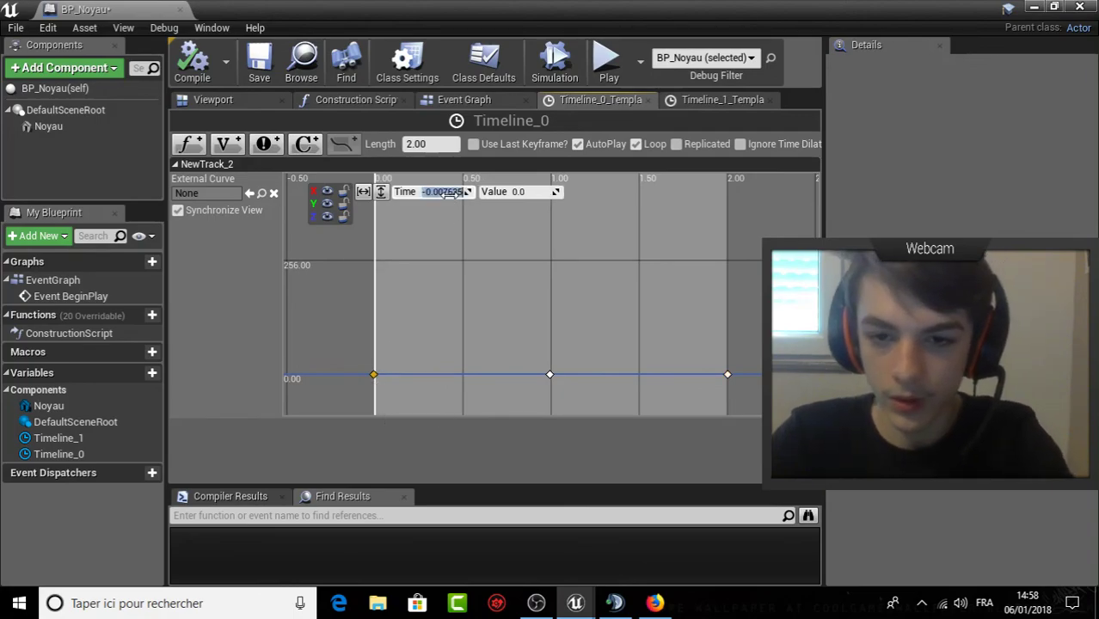
text(0)
click(516, 191)
text(3)
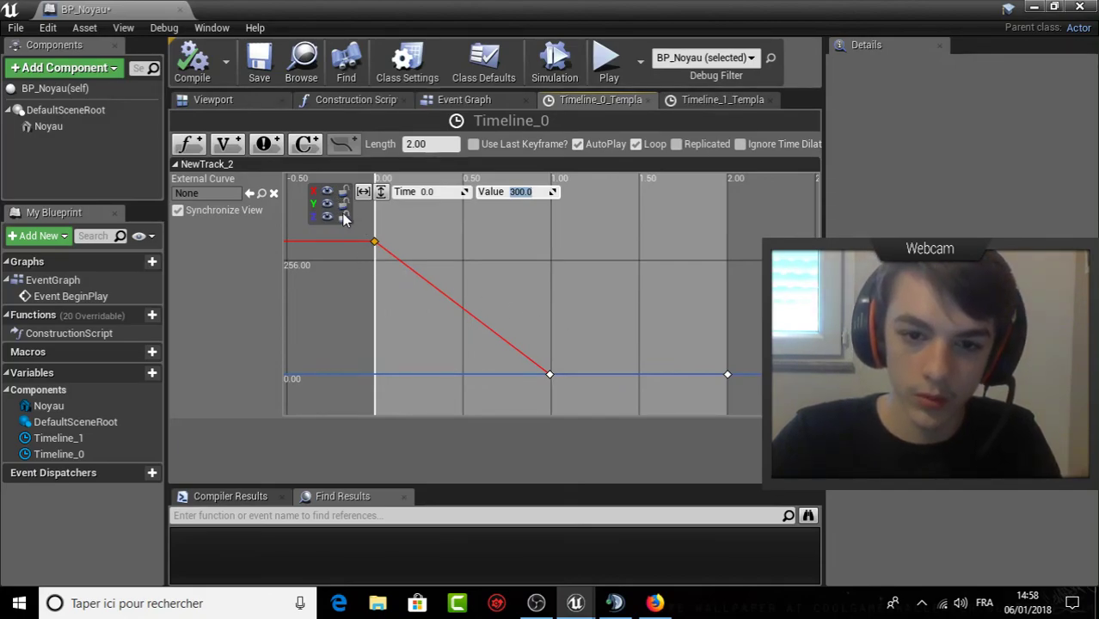
click(359, 246)
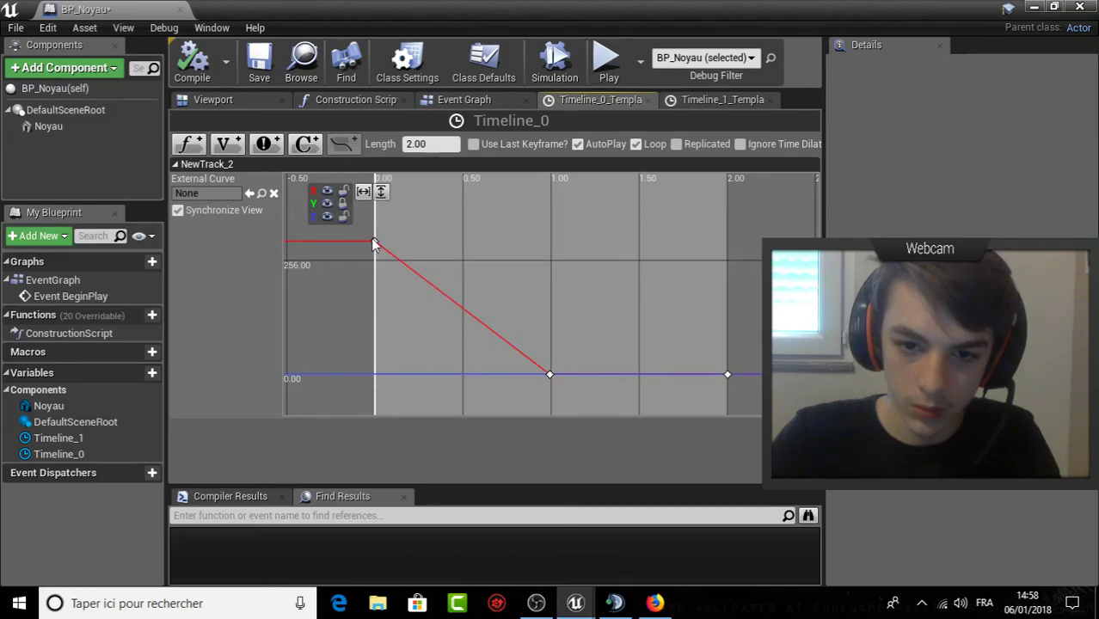
Delete all three test keys, unlocking the Y curve, to leave NewTrack_2 flat at 0.
click(374, 242)
key(Delete)
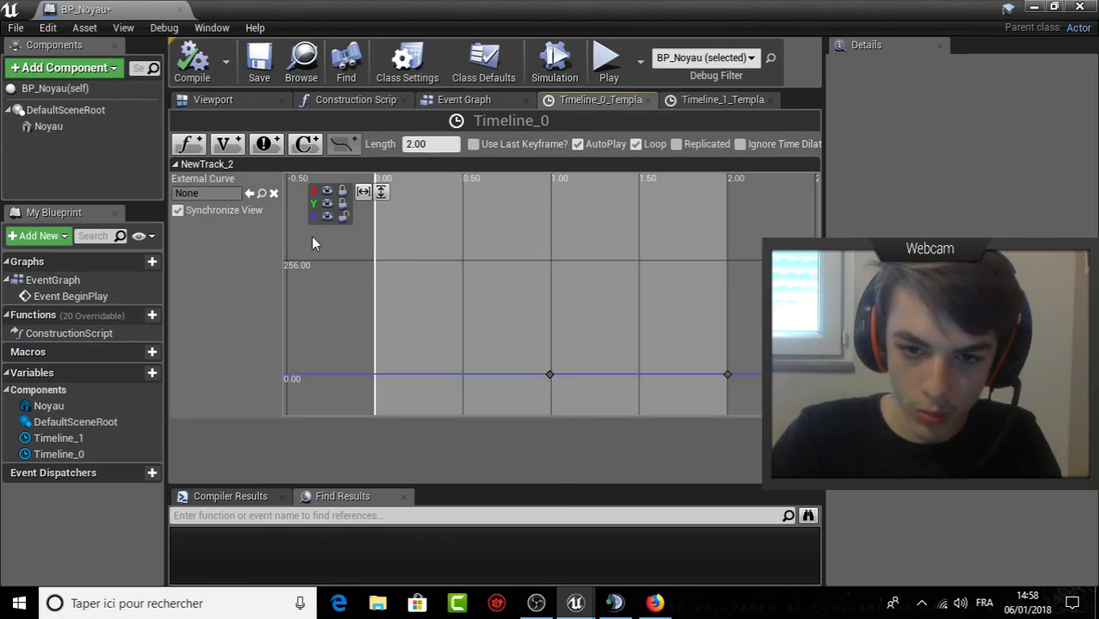
click(344, 203)
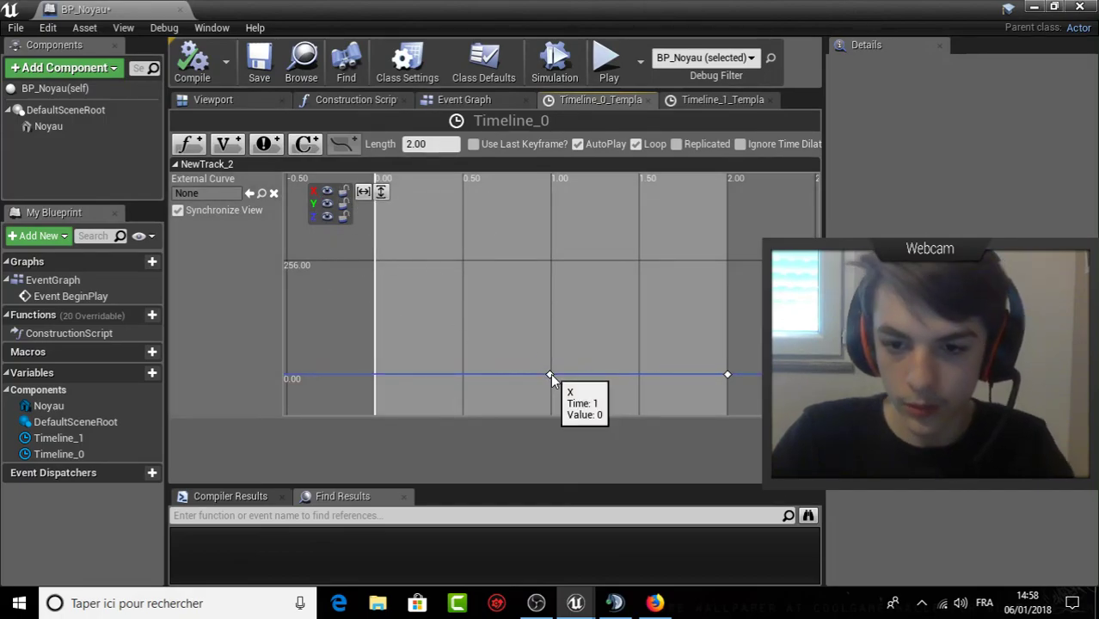
click(549, 375)
key(Delete)
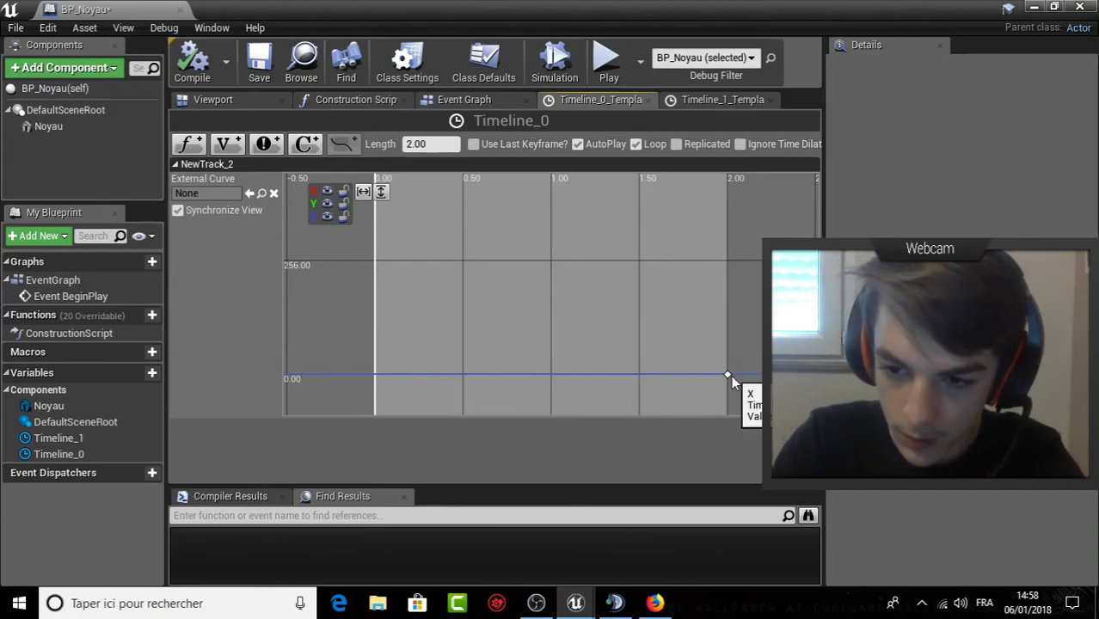
click(730, 375)
key(Delete)
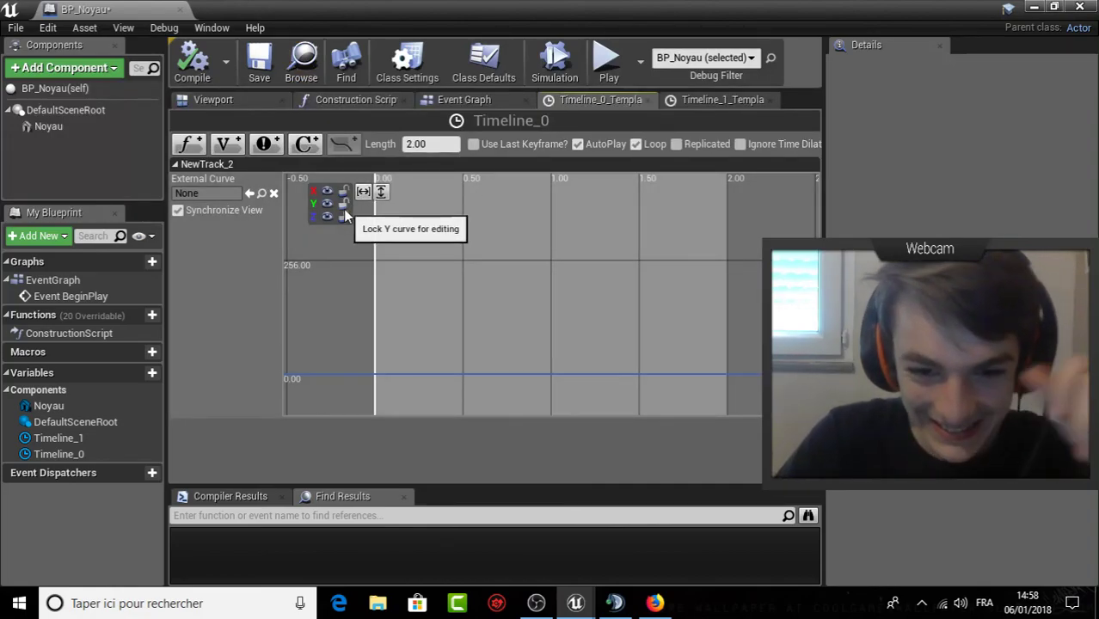
Add keys to NewTrack_2 at 0, 1 and 2 seconds, snapping the first to time 0.0.
shift+click(372, 374)
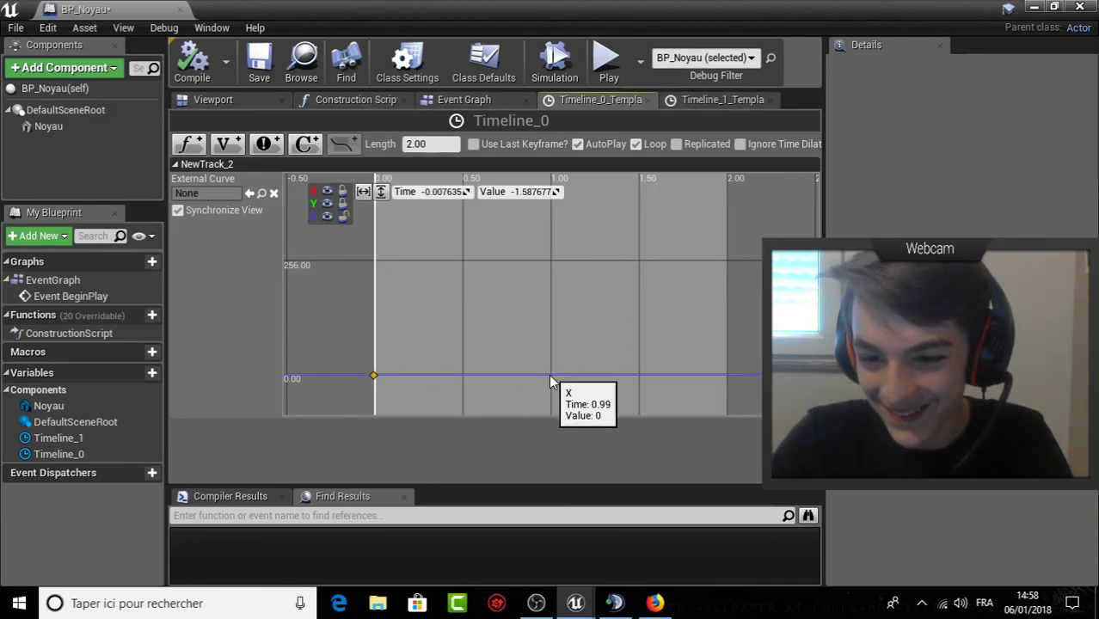
shift+click(551, 375)
shift+click(726, 376)
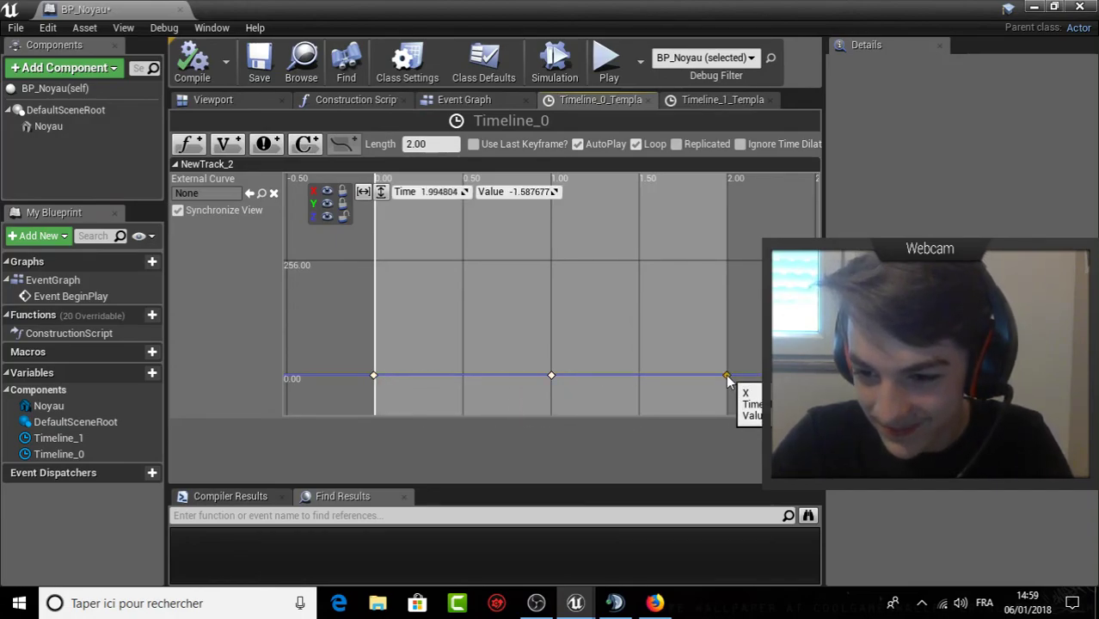
click(373, 375)
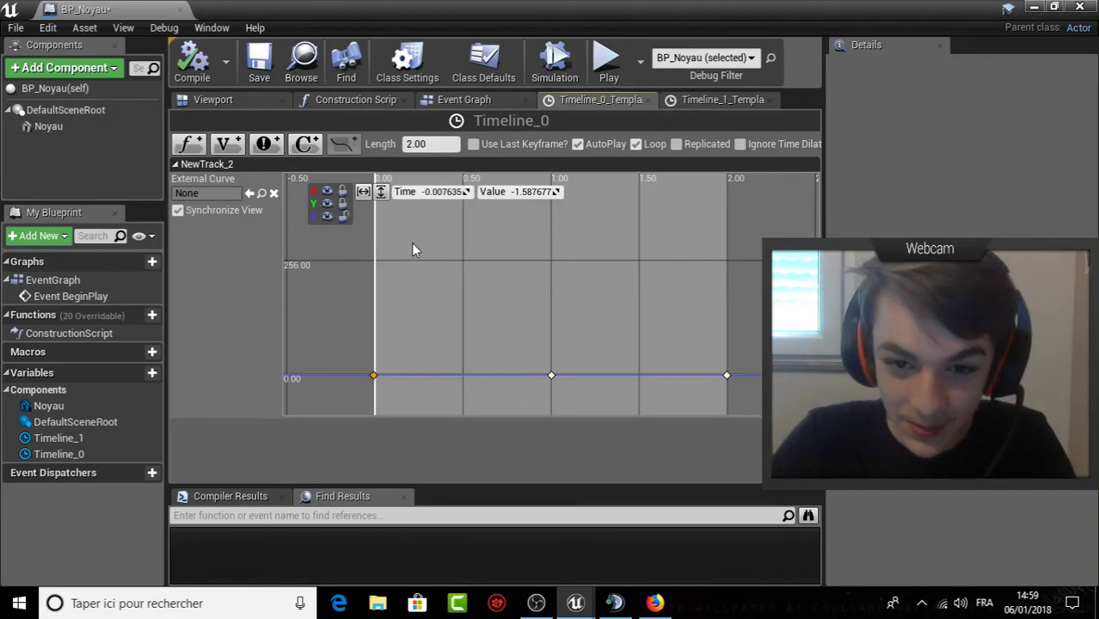
click(464, 191)
text(0.0)
key(Return)
text(300)
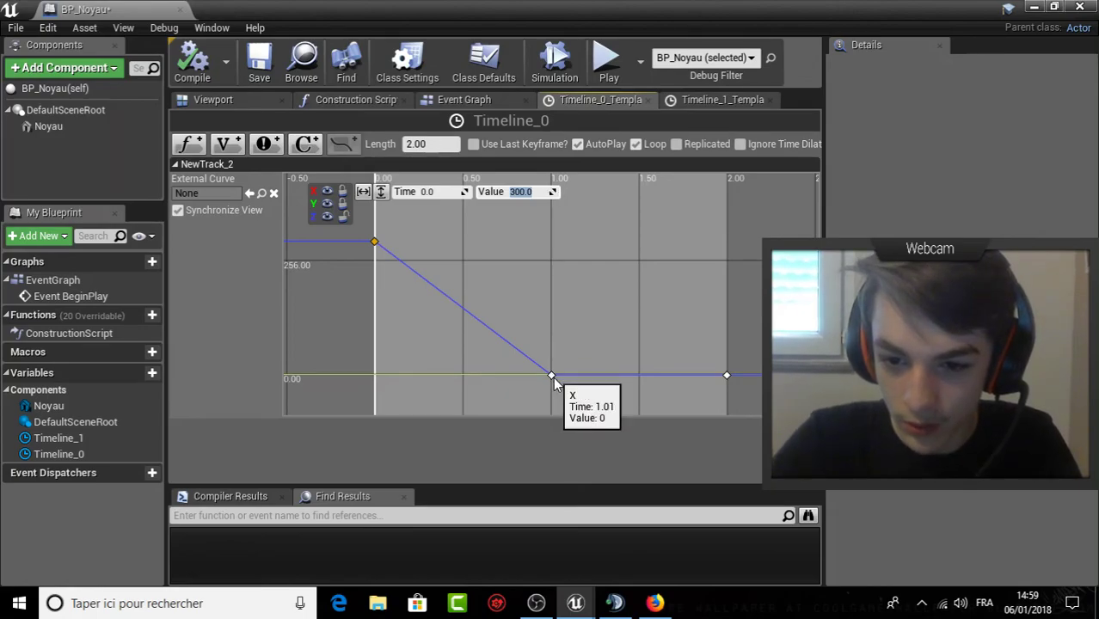
Set the middle key to 315 and the last to 300 at time 2.0, then compile BP_Noyau.
click(552, 376)
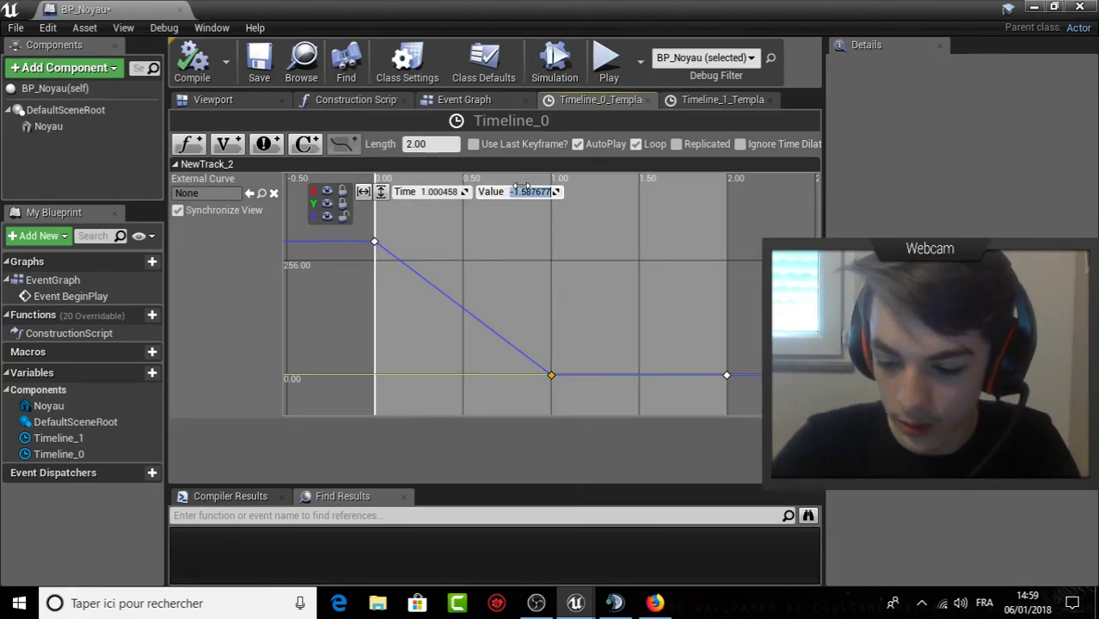
text(315)
key(Return)
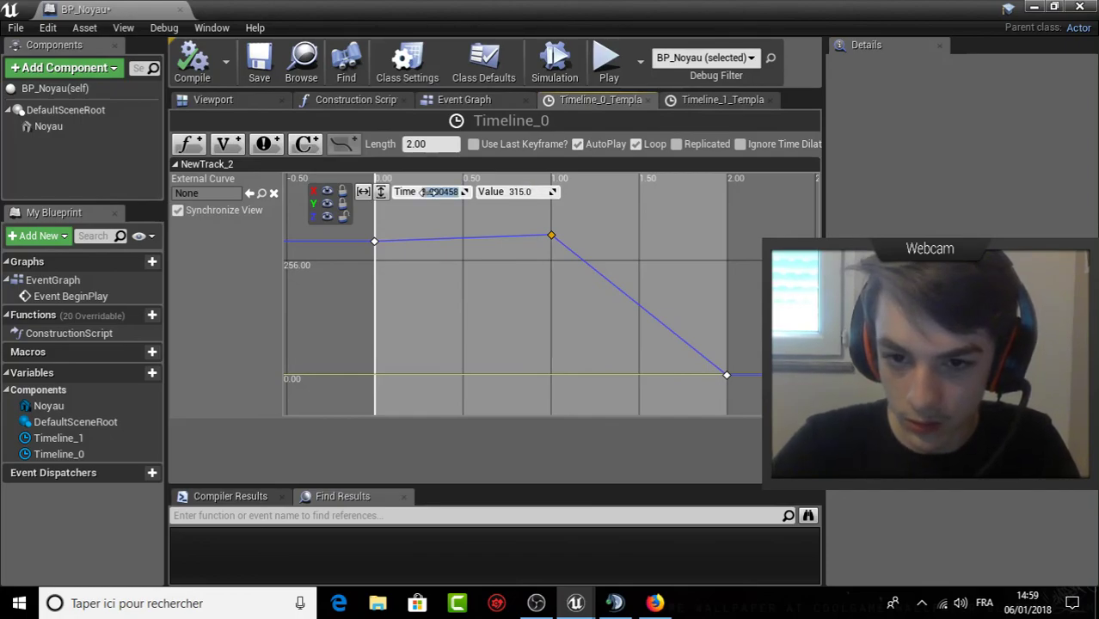
click(727, 376)
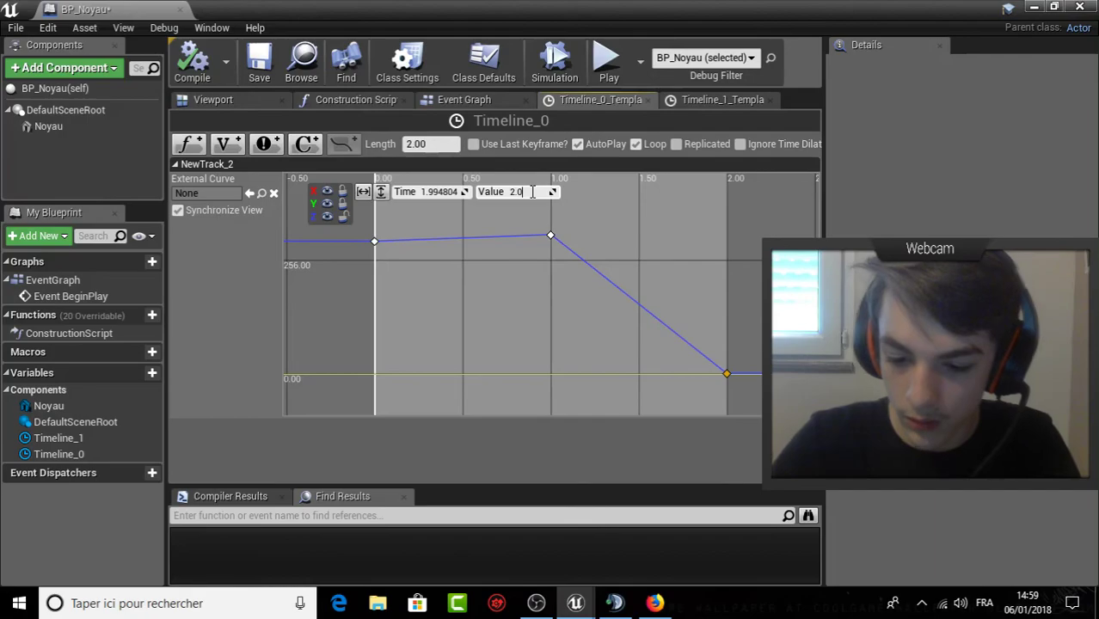
key(BackSpace)
key(BackSpace)
key(BackSpace)
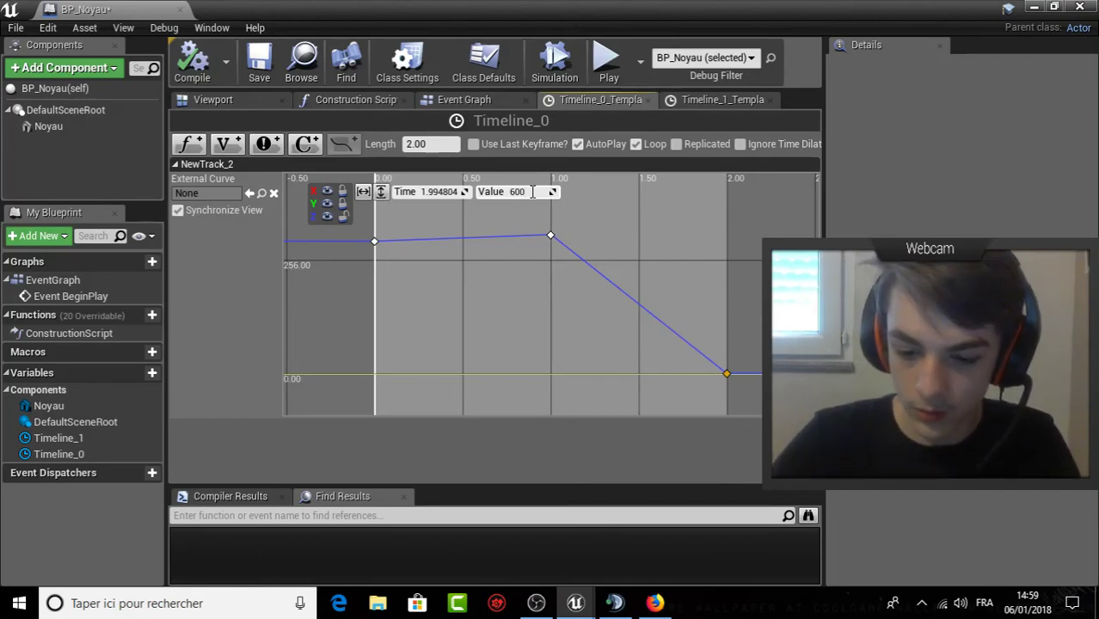
key(Return)
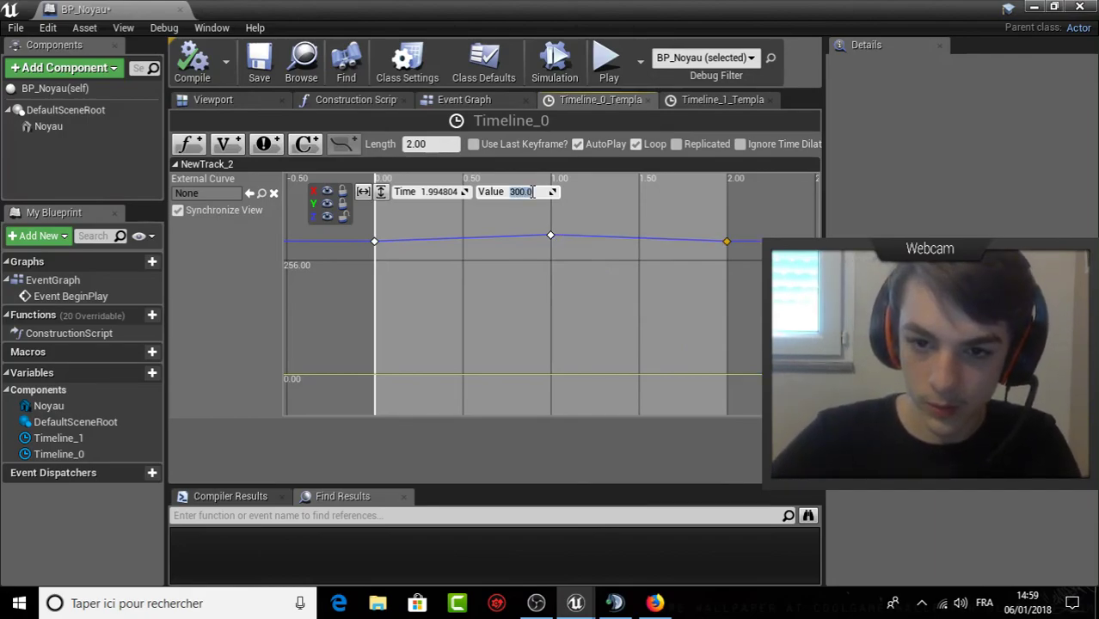
text(2)
key(Return)
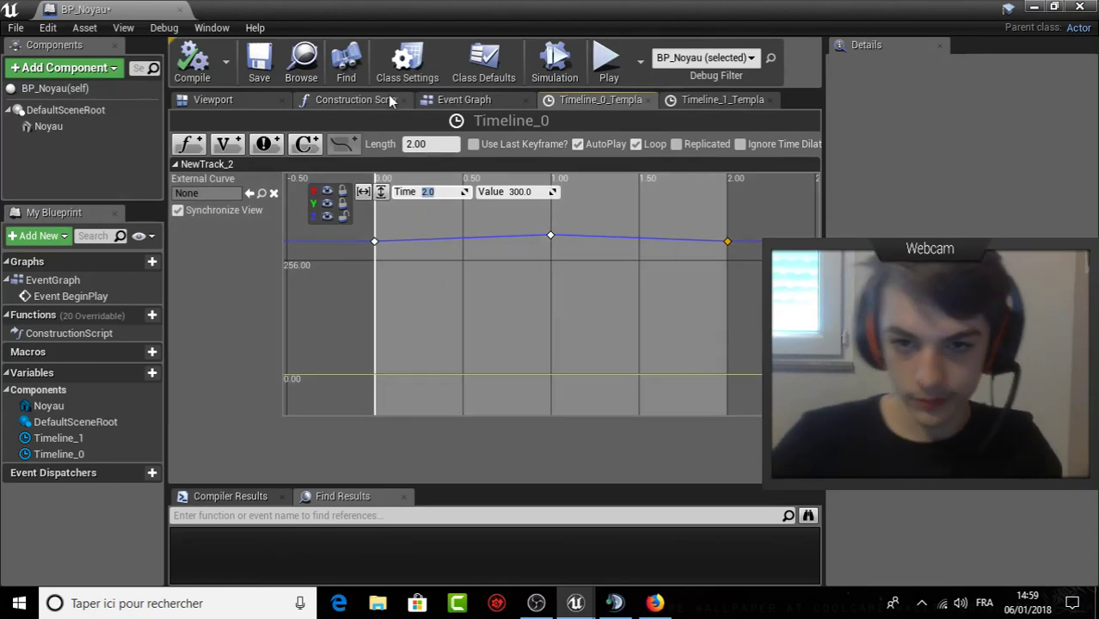
click(206, 62)
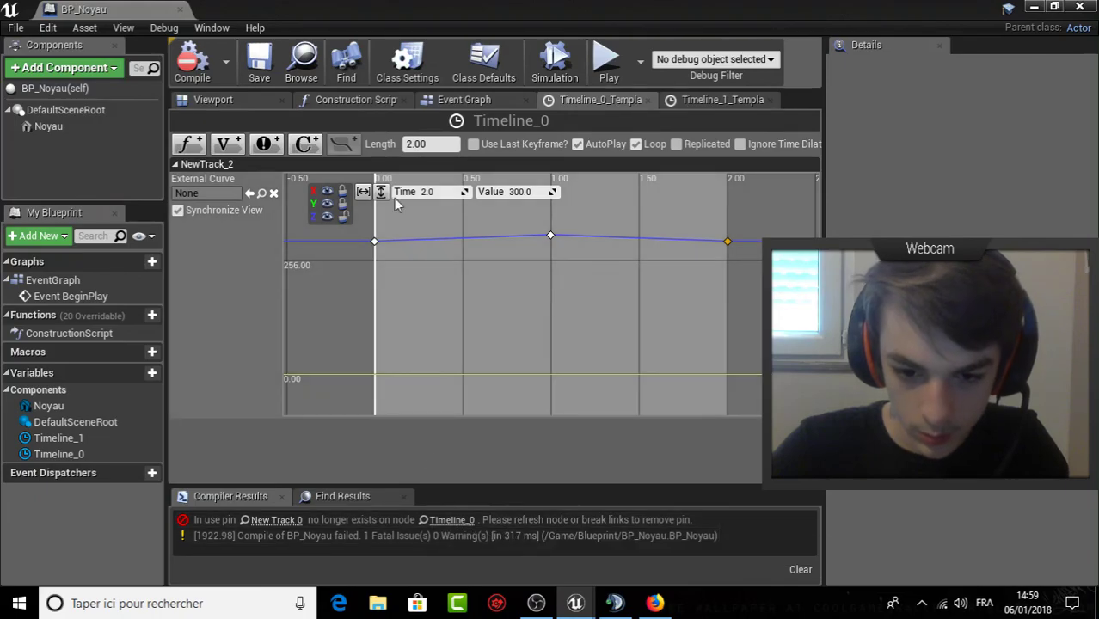
Break the New Track 0 link to Make Rotator and try wiring New Track 2 to Z (Yaw).
click(492, 102)
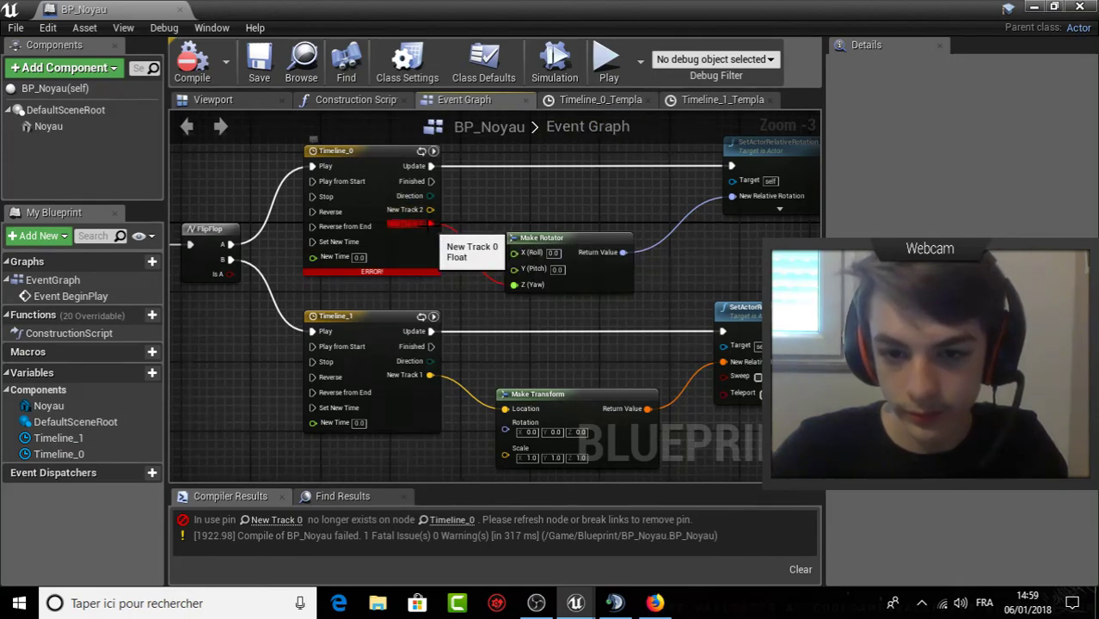
drag(514, 286, 431, 224)
right_click(432, 225)
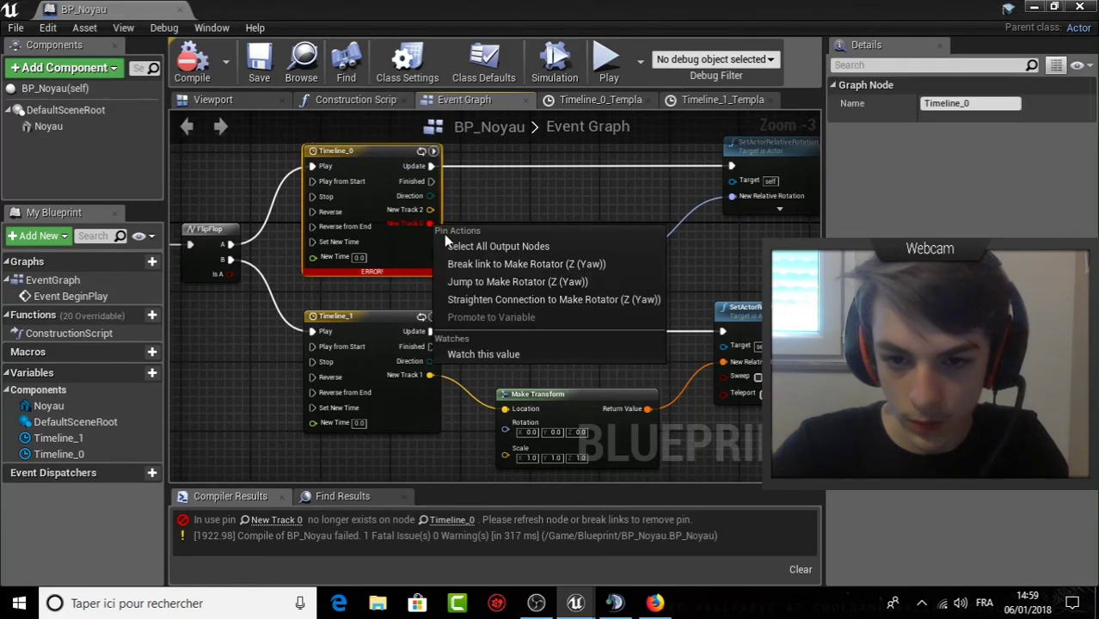
click(460, 261)
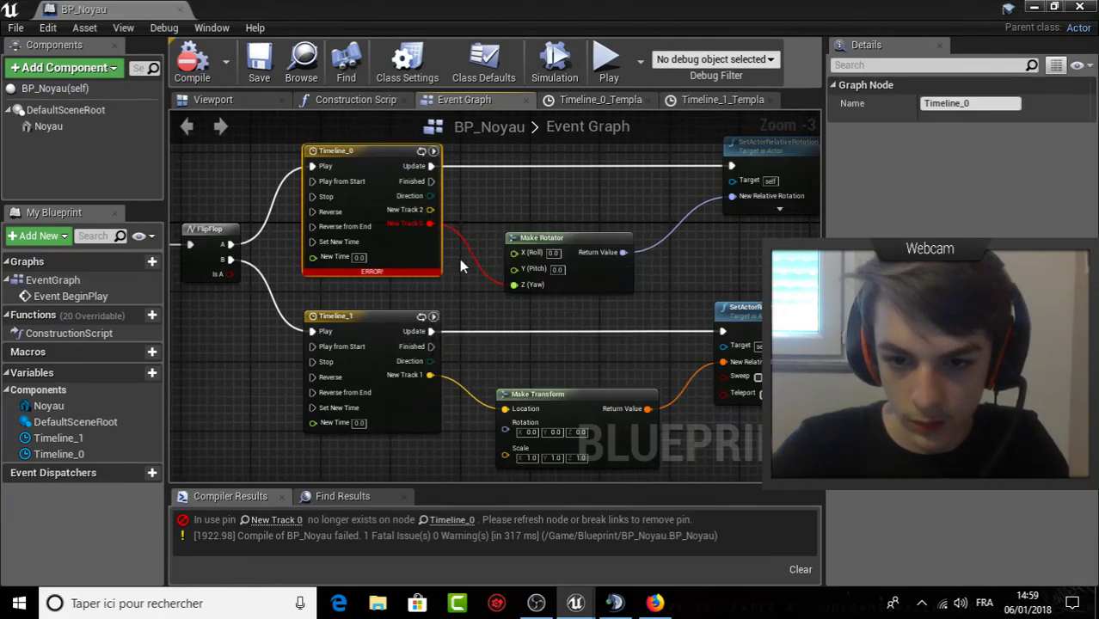
drag(430, 209, 499, 278)
drag(516, 285, 516, 286)
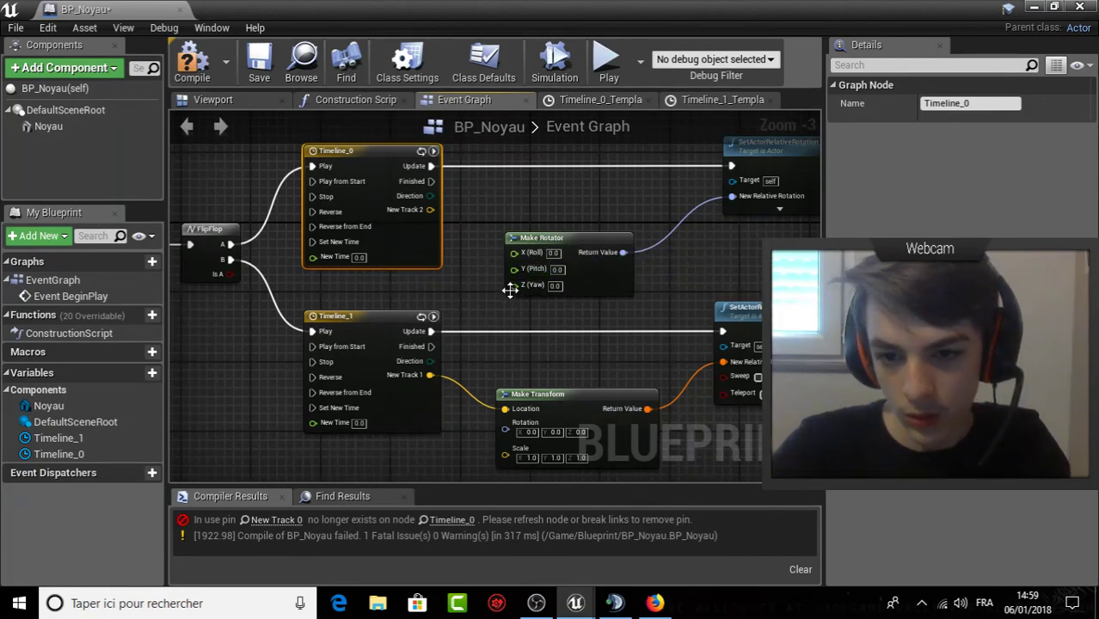
drag(430, 210, 513, 285)
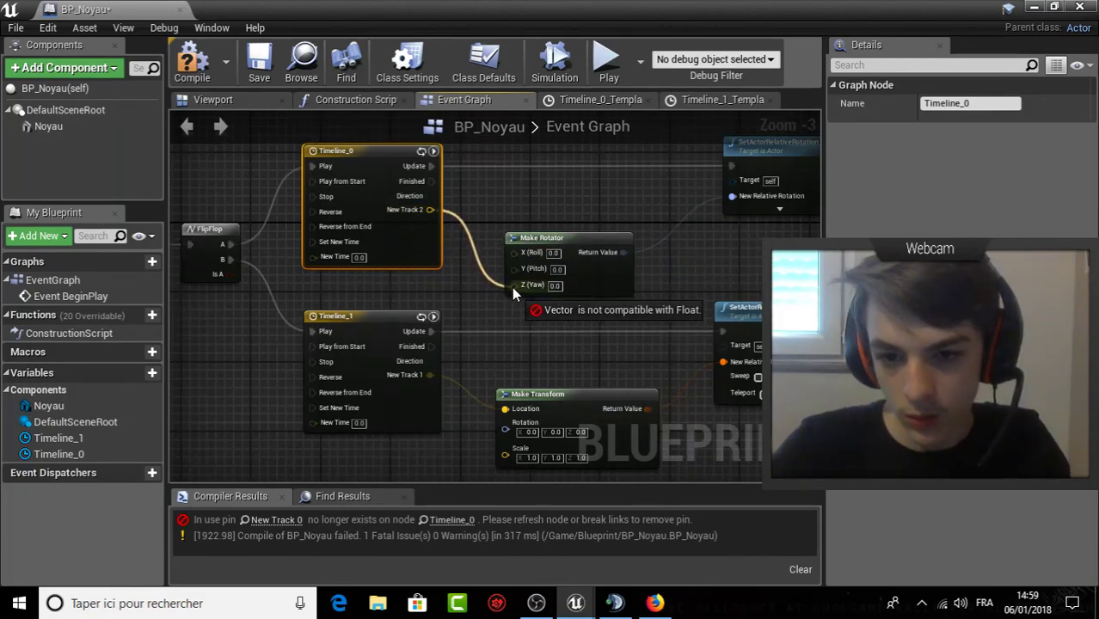
Delete the Make Rotator node and return to the Timeline_0 curve editor.
click(569, 235)
key(Delete)
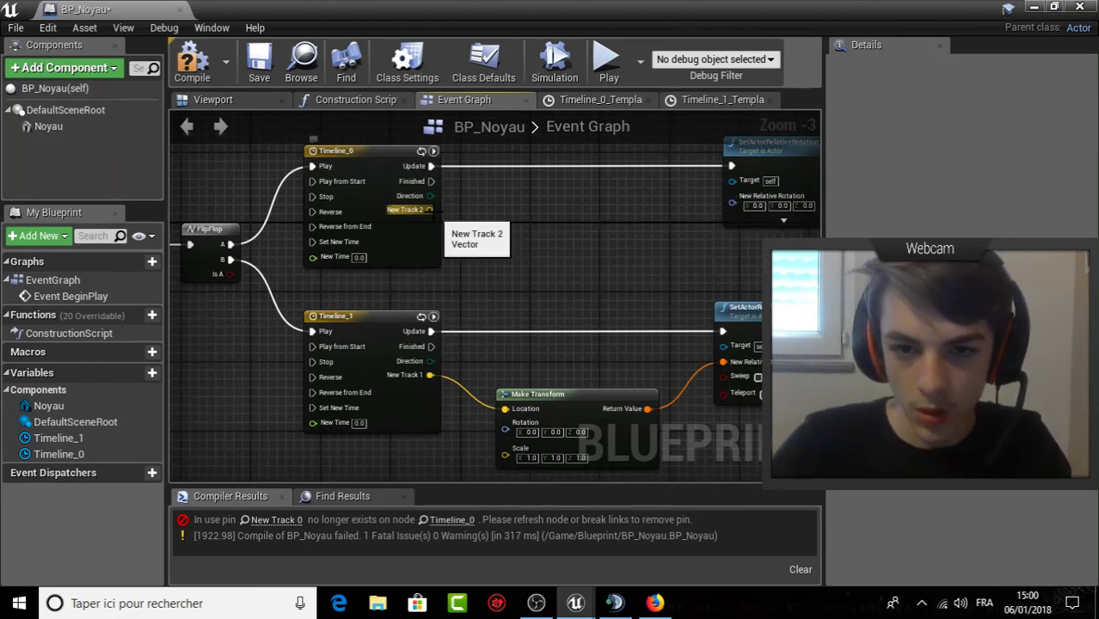
click(600, 100)
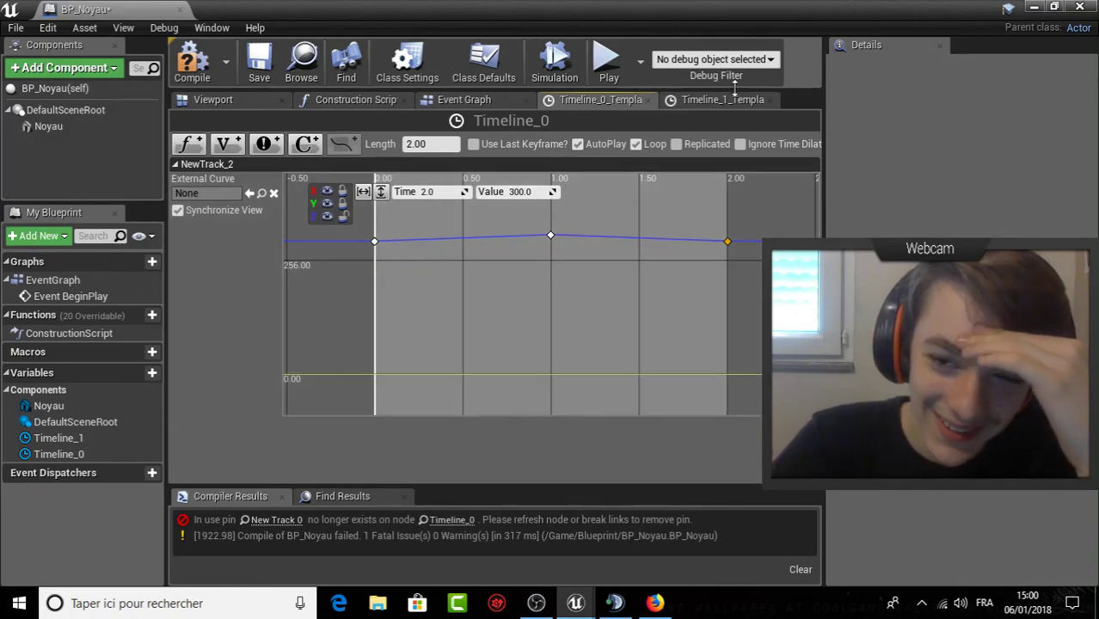
Delete the NewTrack_2 vector track from Timeline_0.
click(722, 100)
click(605, 103)
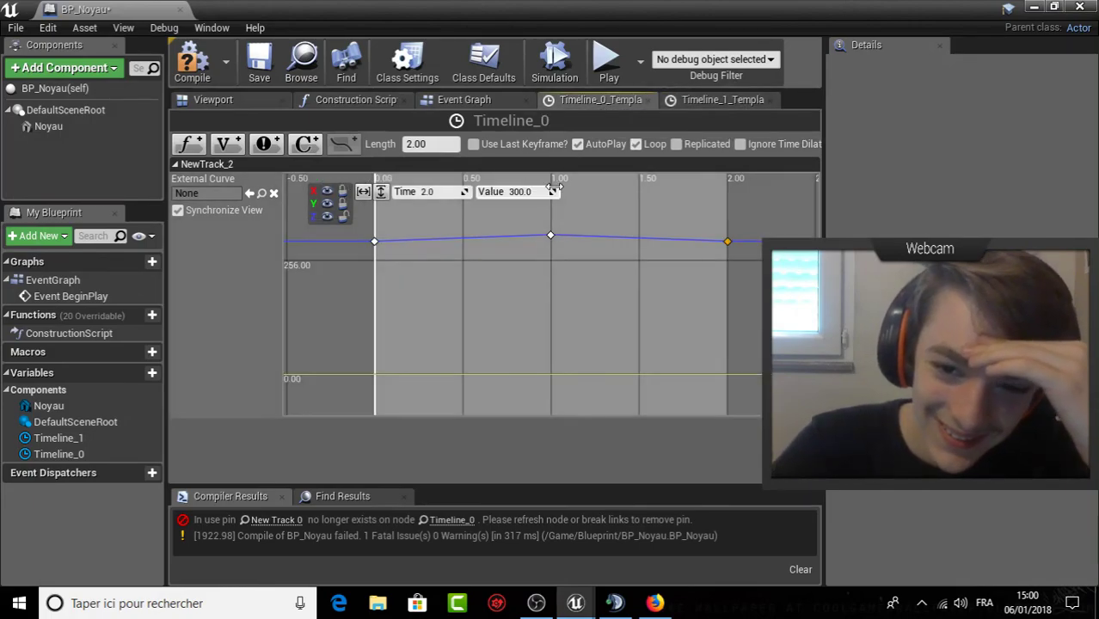
click(496, 268)
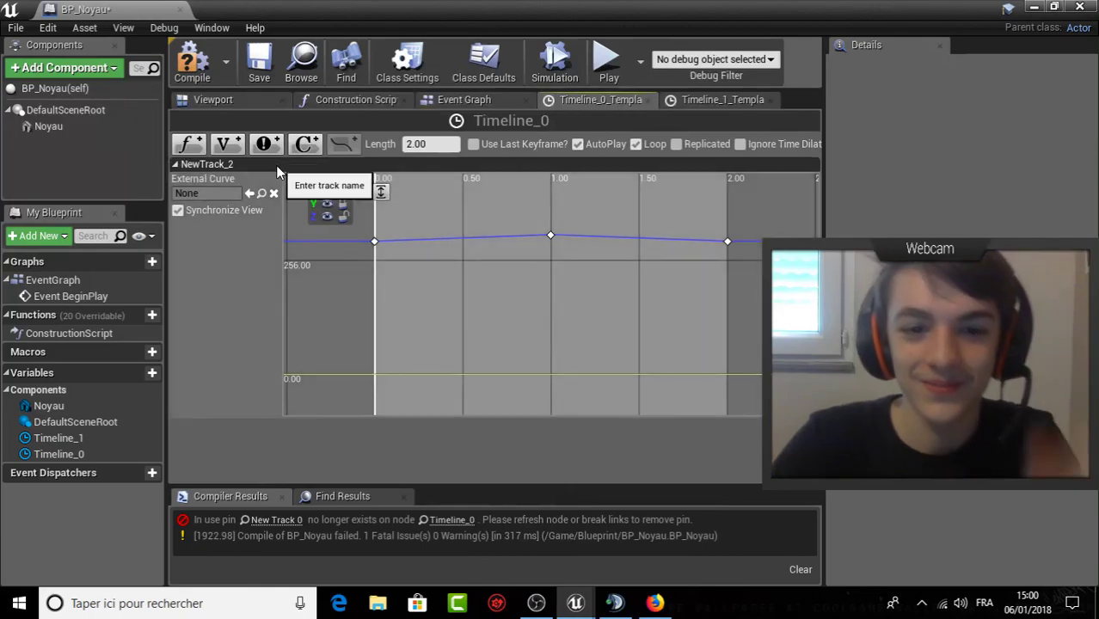
click(277, 172)
key(Delete)
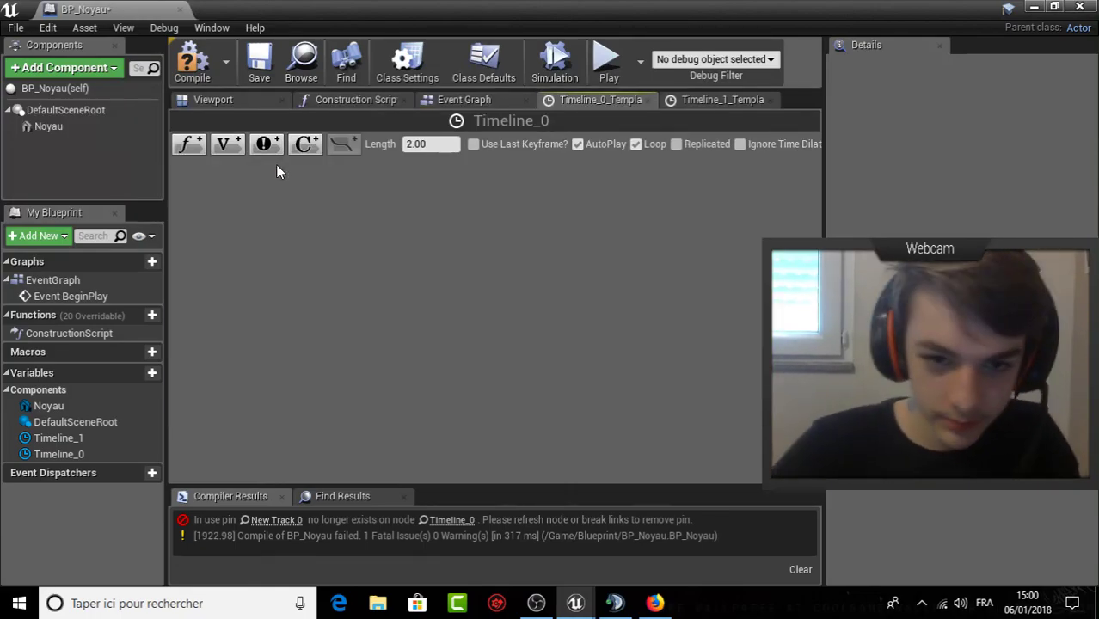
Add a new float track, NewTrack_3, abandoning the attempted 'Rotaion Noyau' rename.
click(204, 146)
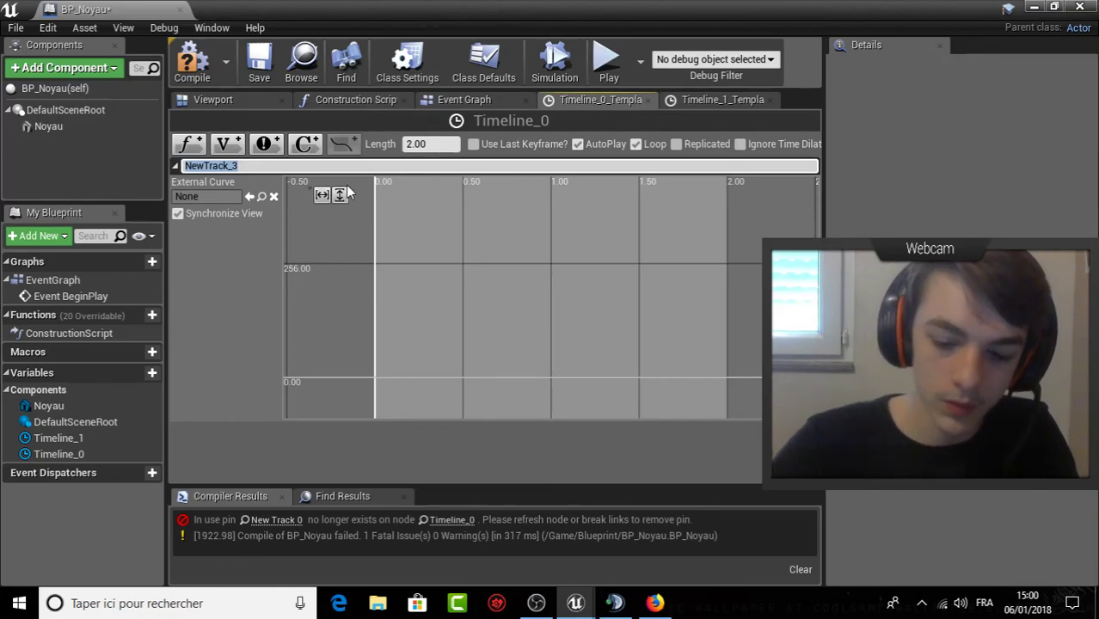
key(BackSpace)
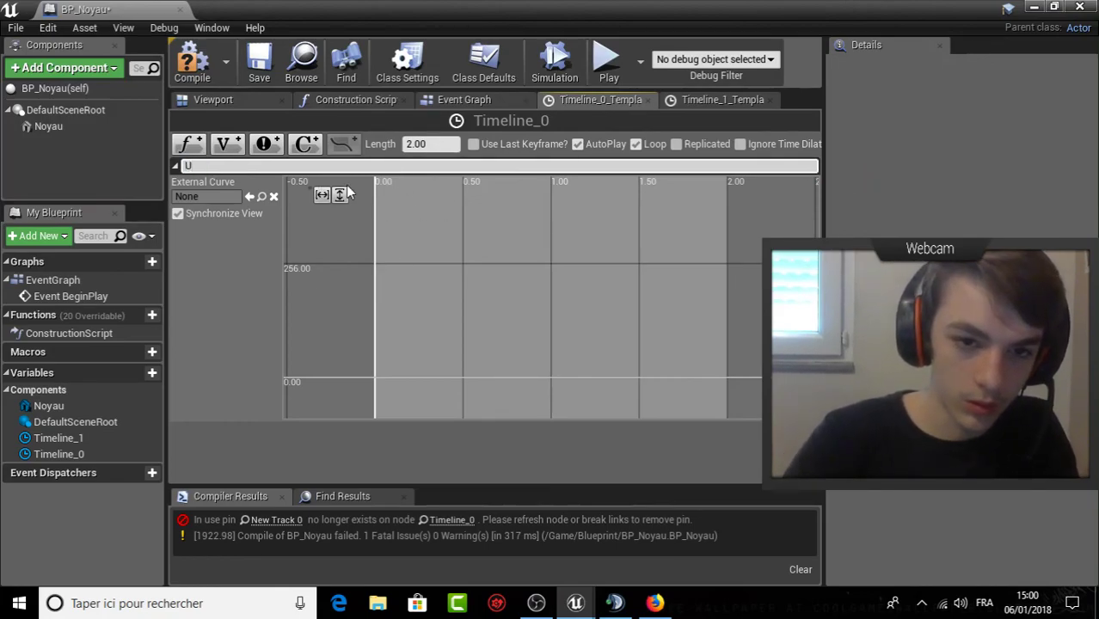
text(Rat)
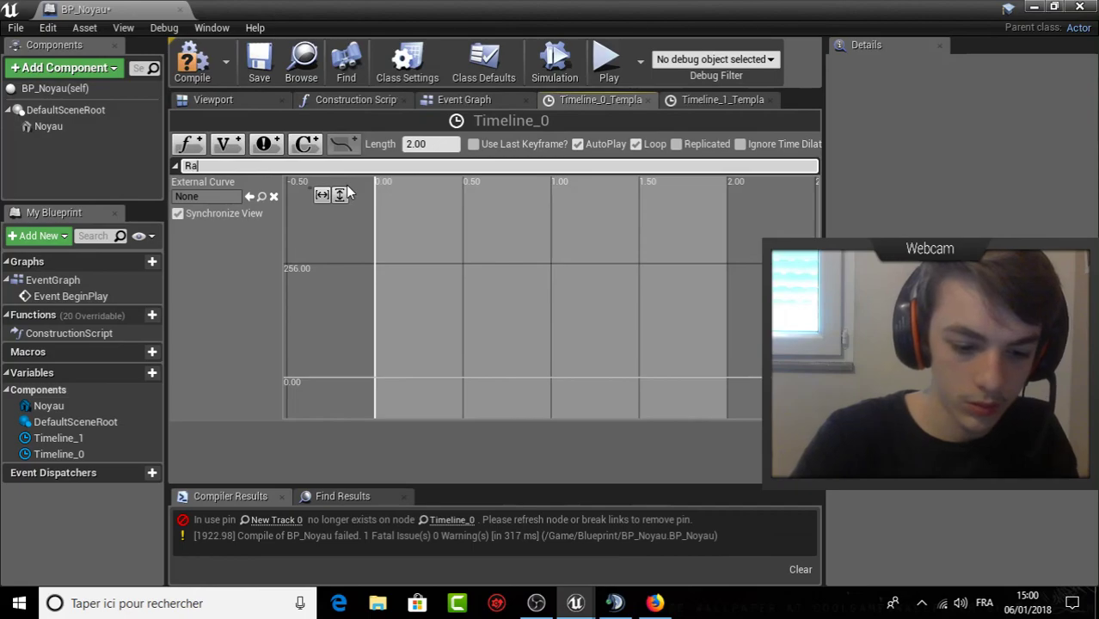
key(BackSpace)
key(BackSpace)
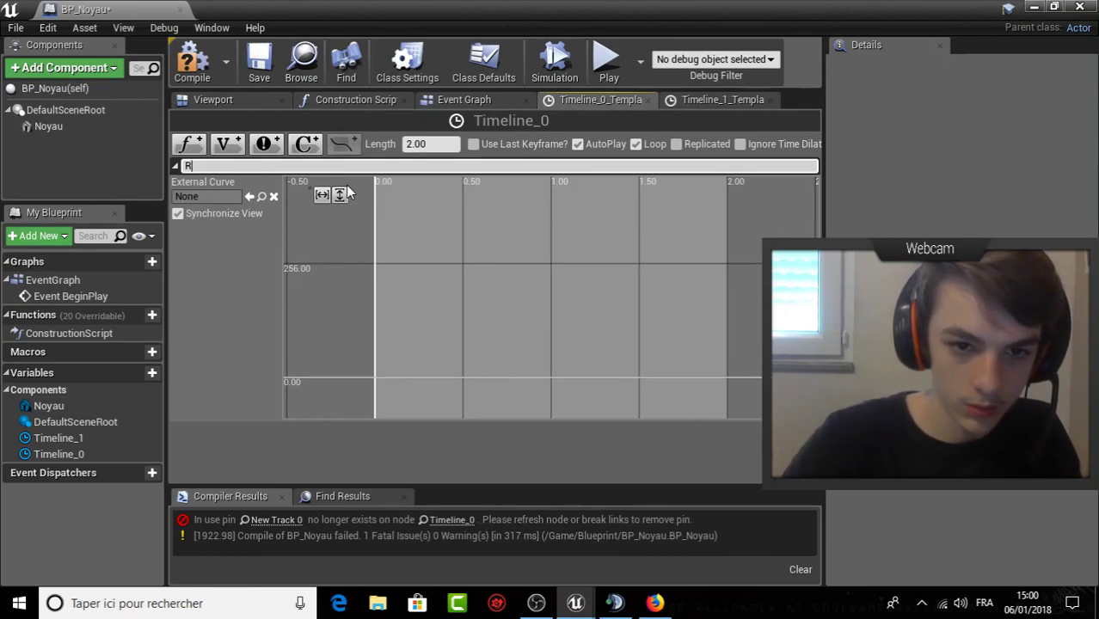
text(otaion)
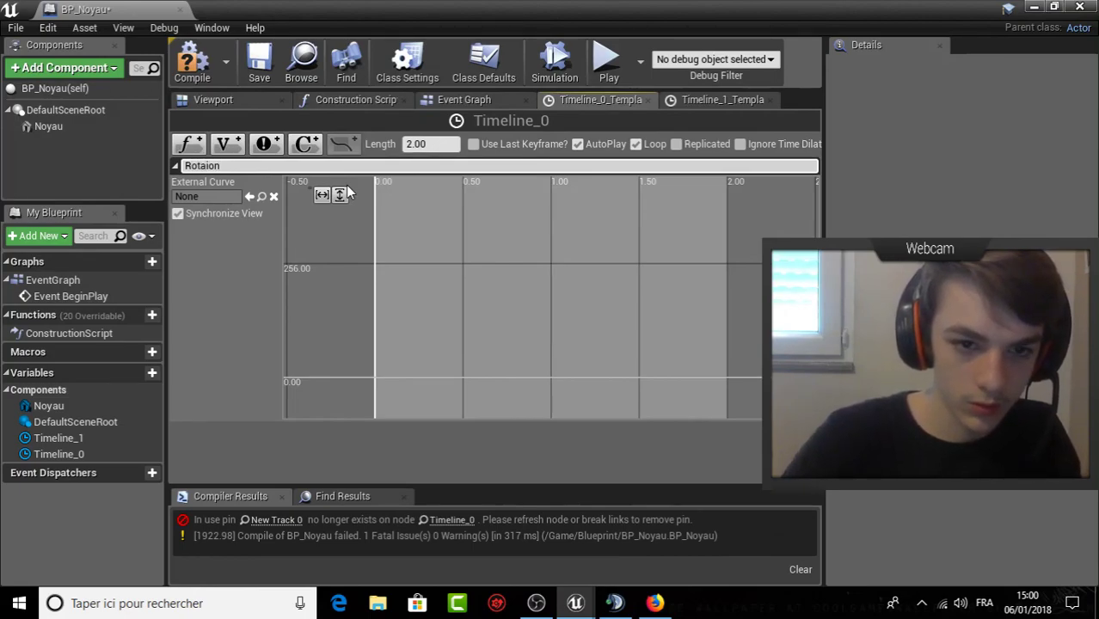
text( Noyau)
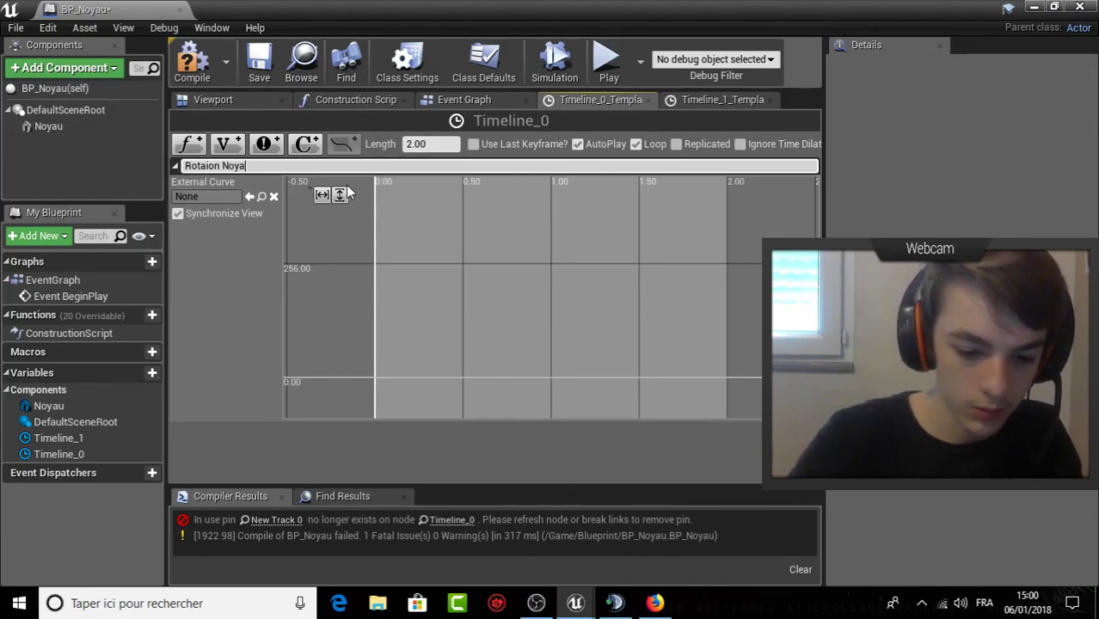
key(Return)
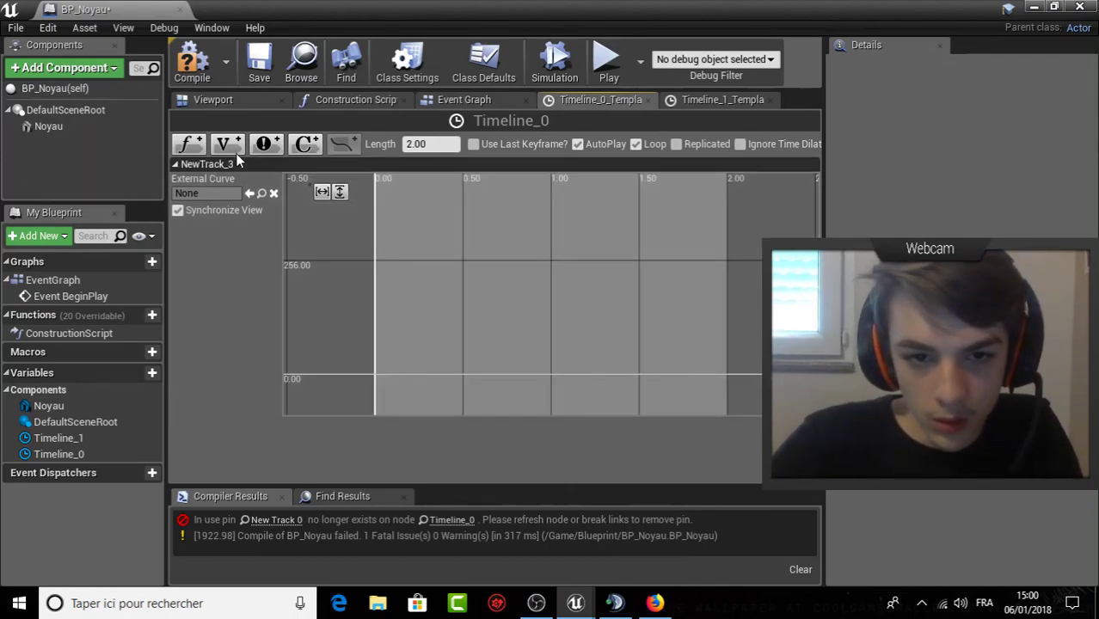
Add two keys to NewTrack_3, giving the second the value 360 and the first time 0.
shift+click(373, 375)
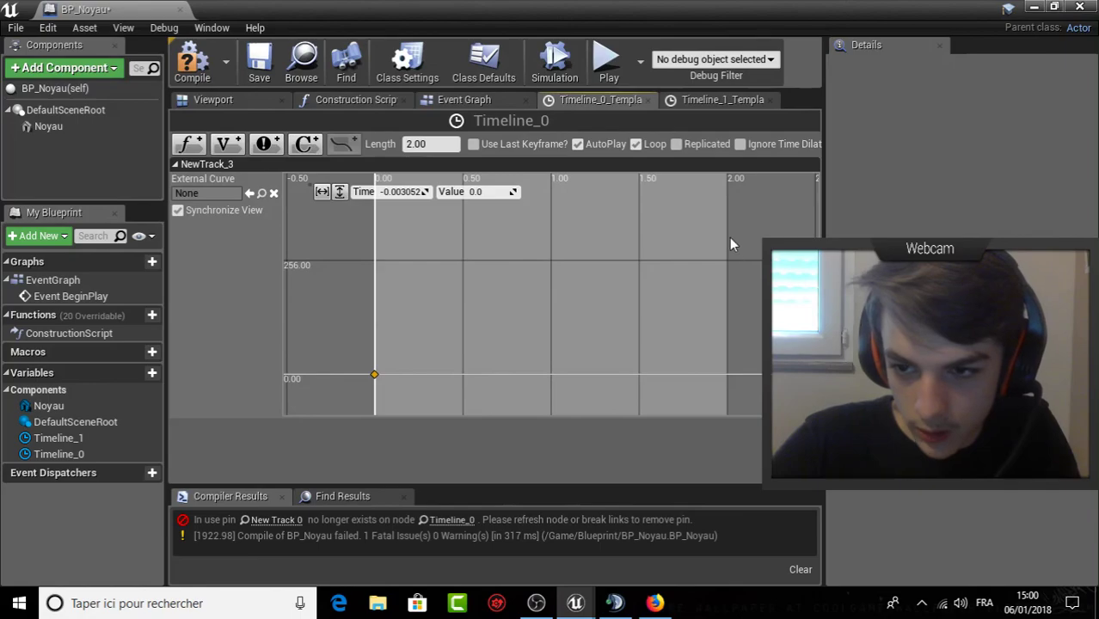
shift+click(727, 241)
text(360)
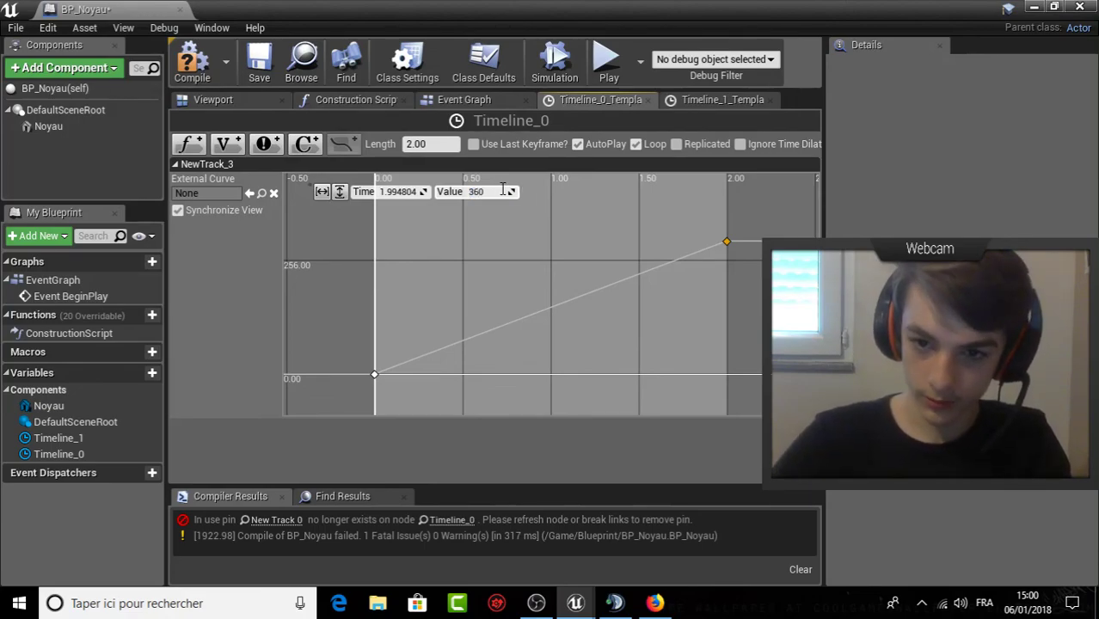
text(60.0)
key(Return)
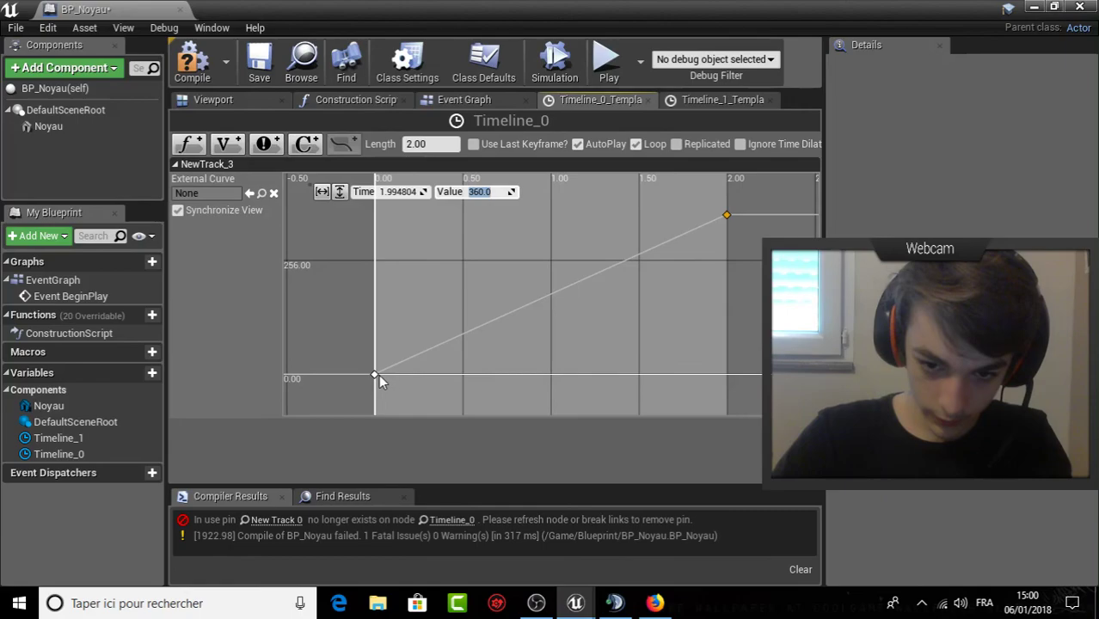
click(374, 375)
click(405, 190)
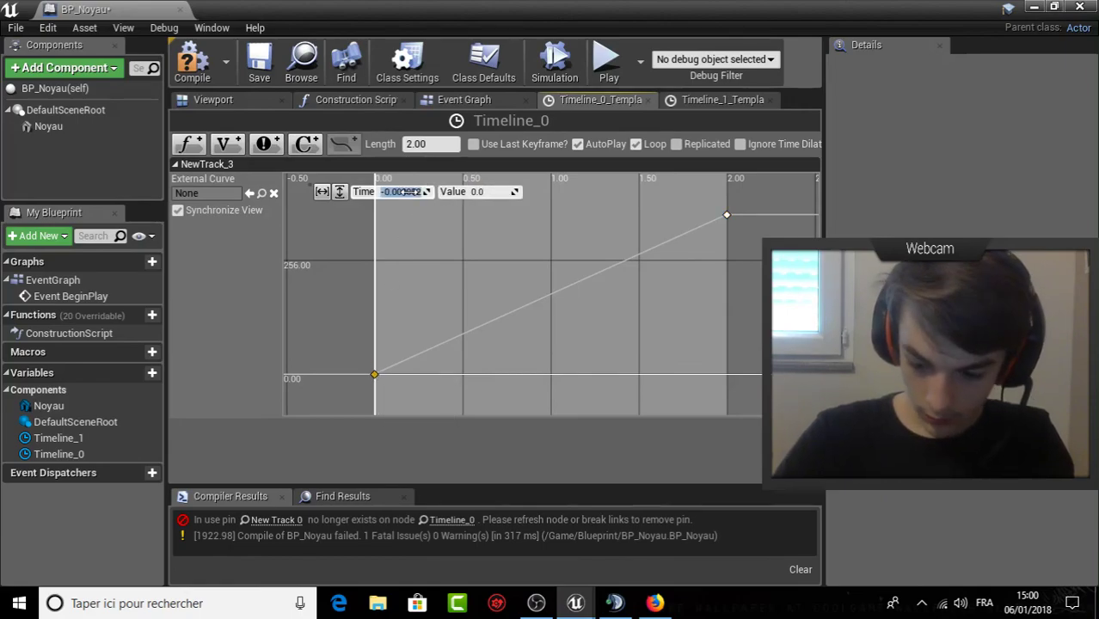
text(0)
key(Return)
Move the second key to time 2.0, compile BP_Noyau, and show the Event Graph.
click(728, 214)
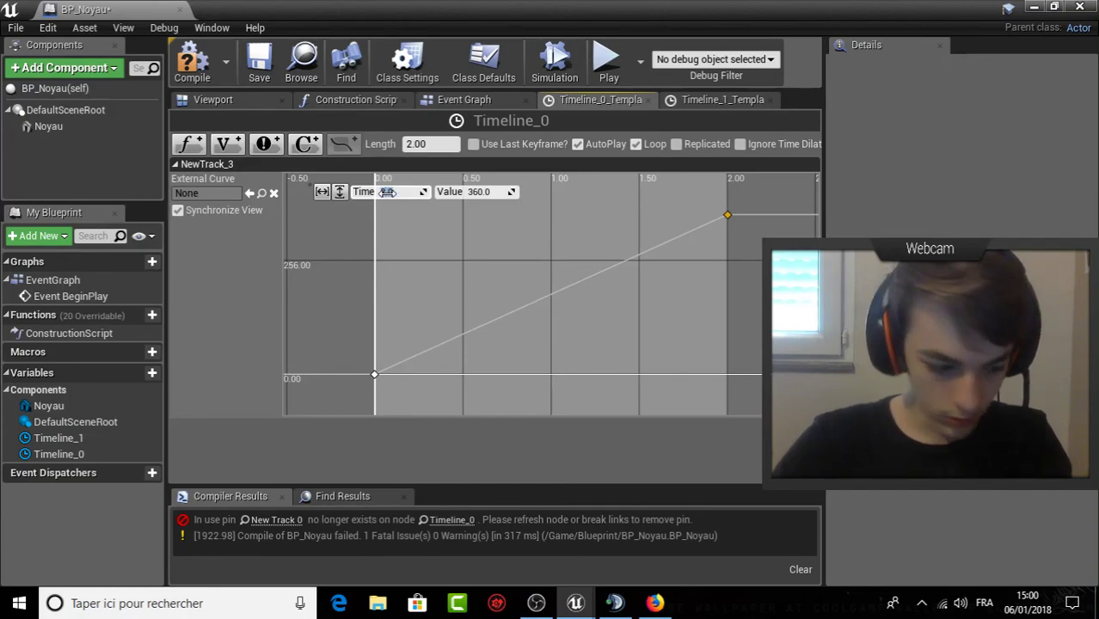
text(2)
key(Return)
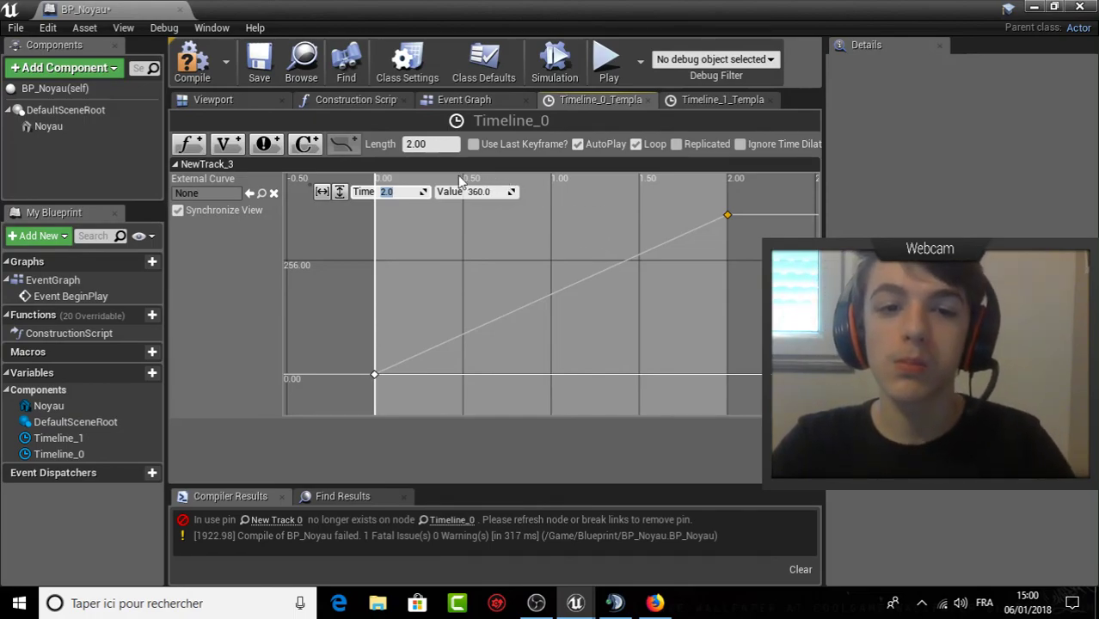
click(193, 65)
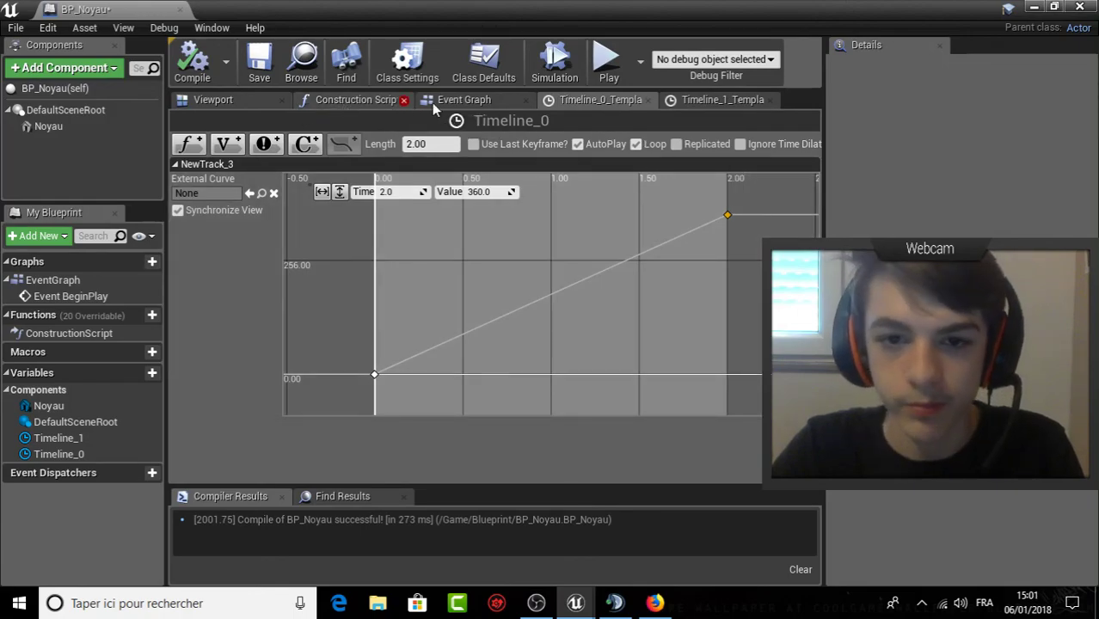
click(435, 100)
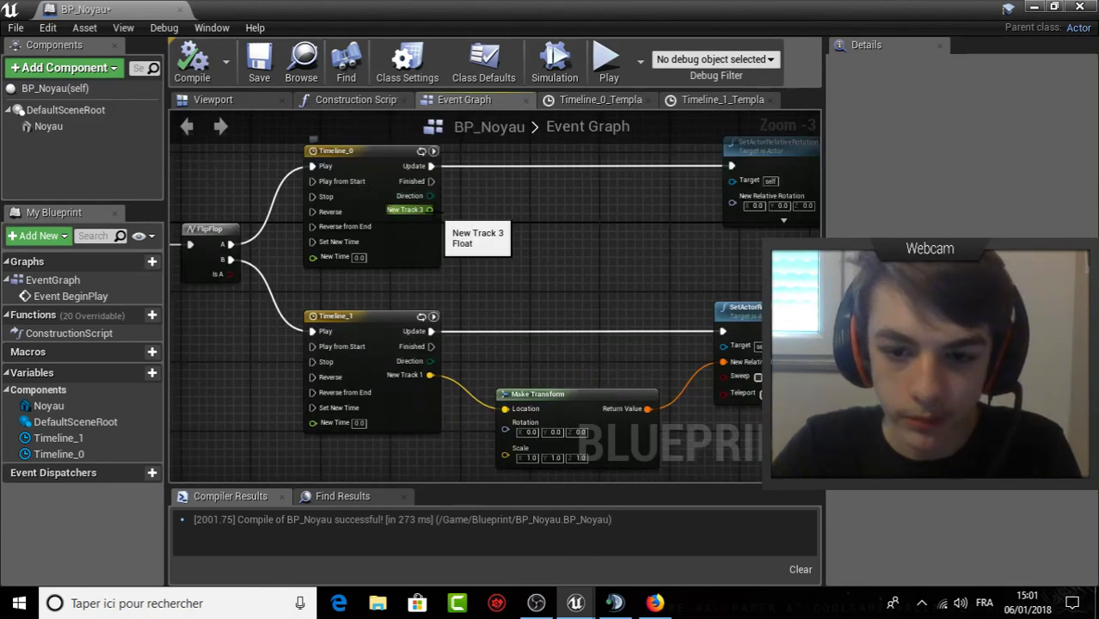
Feed New Track 3 through a Make Rotator's Roll into New Relative Rotation, then return to the level.
drag(429, 209, 529, 264)
text(make)
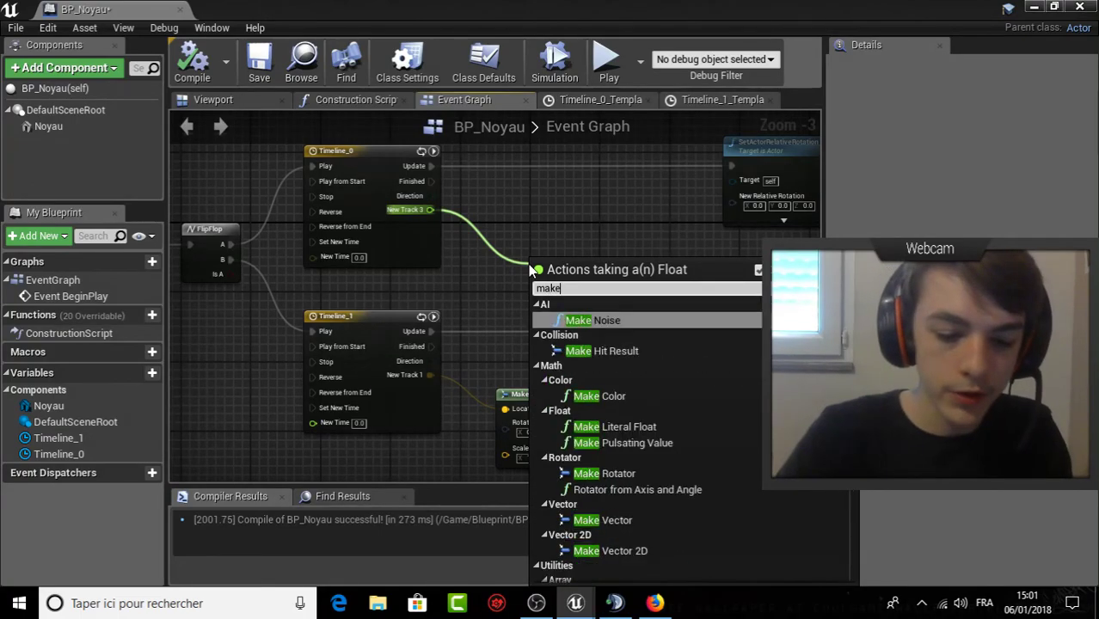
text( rot)
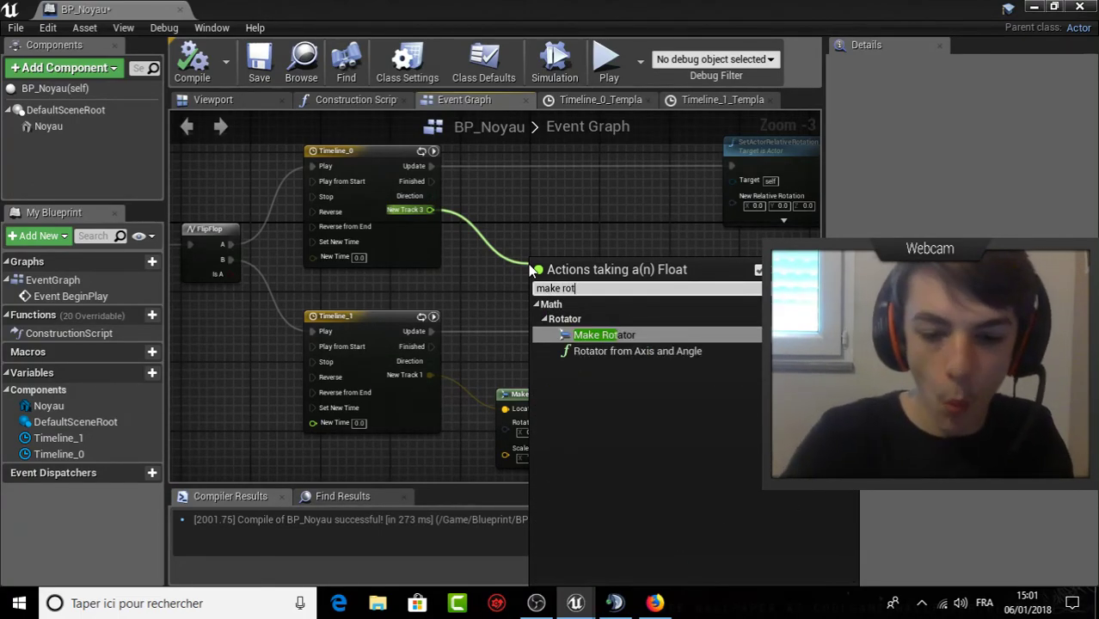
key(Escape)
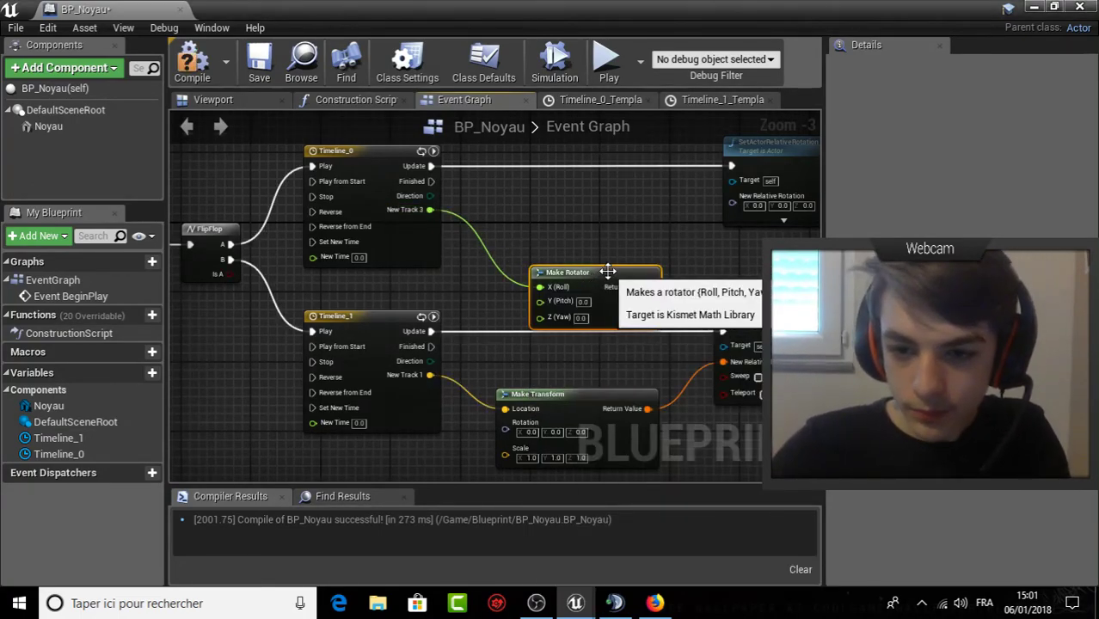
mouse_move(603, 264)
mouse_down()
mouse_move(599, 231)
mouse_move(733, 203)
mouse_up()
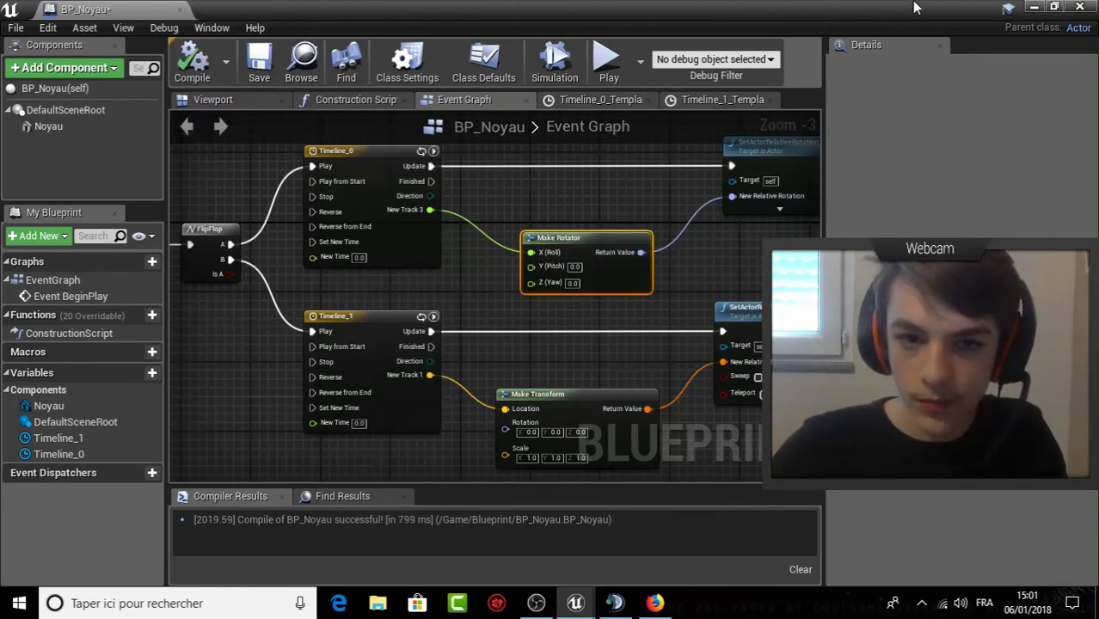
click(1039, 9)
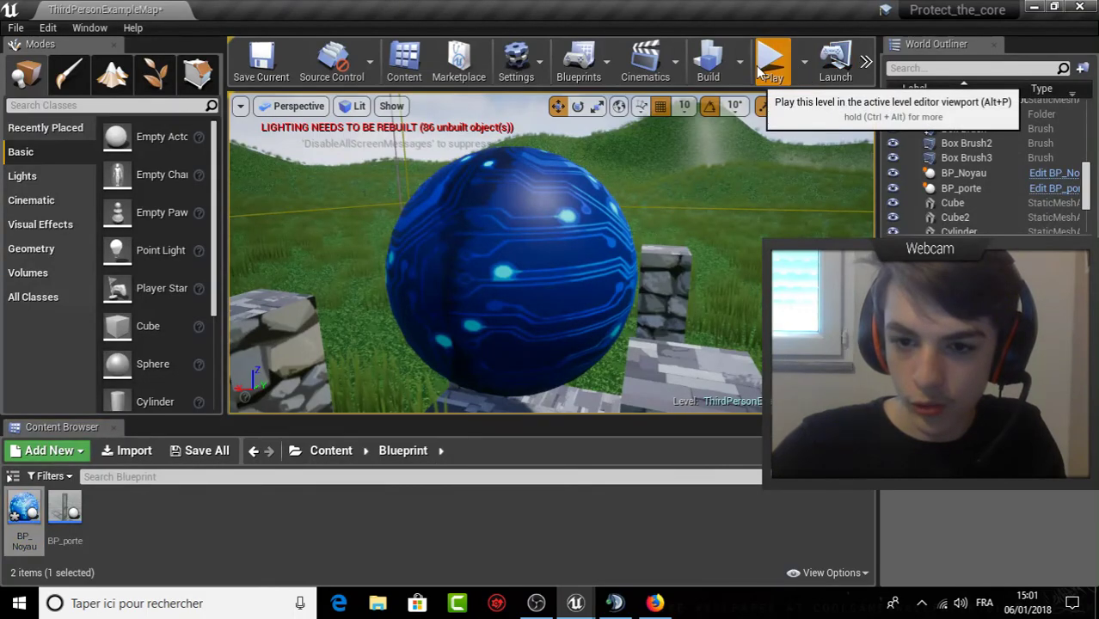
Play-test the level, walking the character with D, W and A toward the blue core sphere, then stop.
click(773, 59)
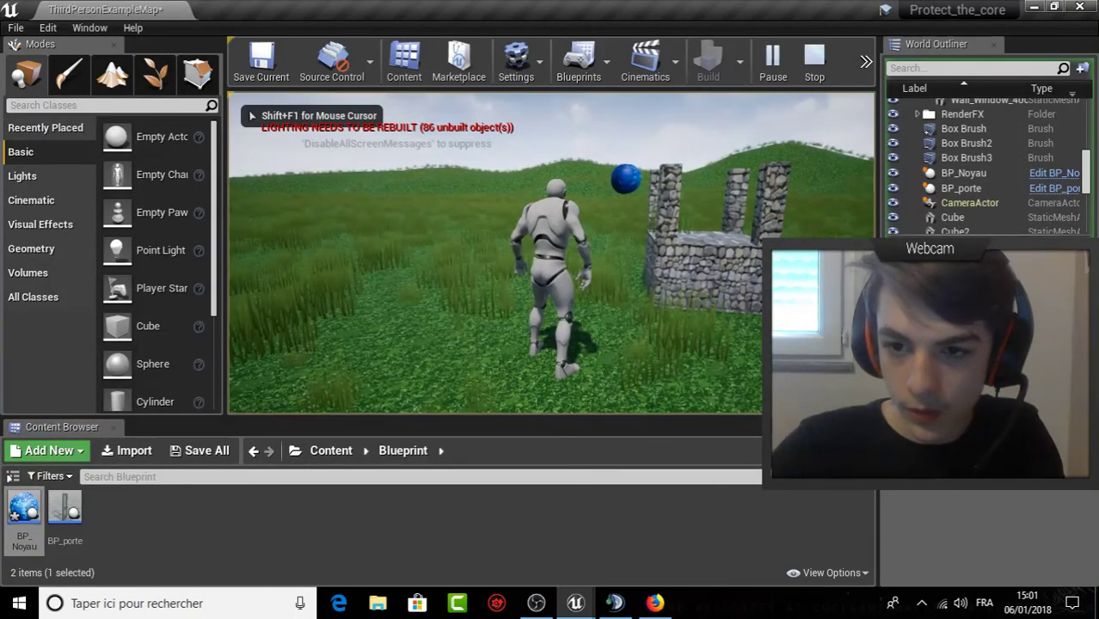
key(d)
key(w)
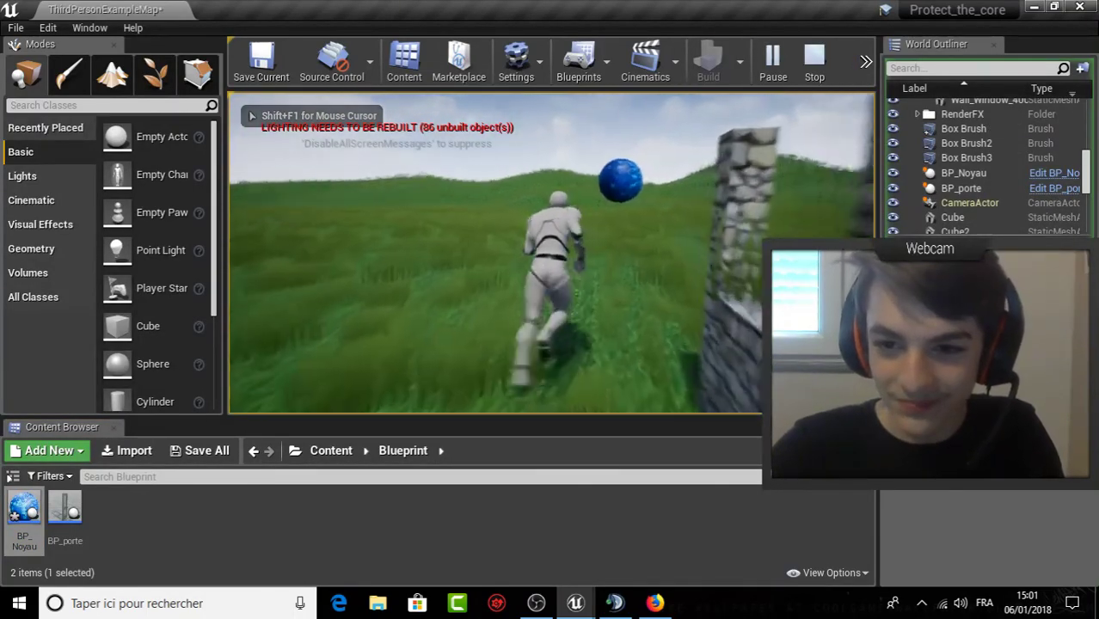
key(a)
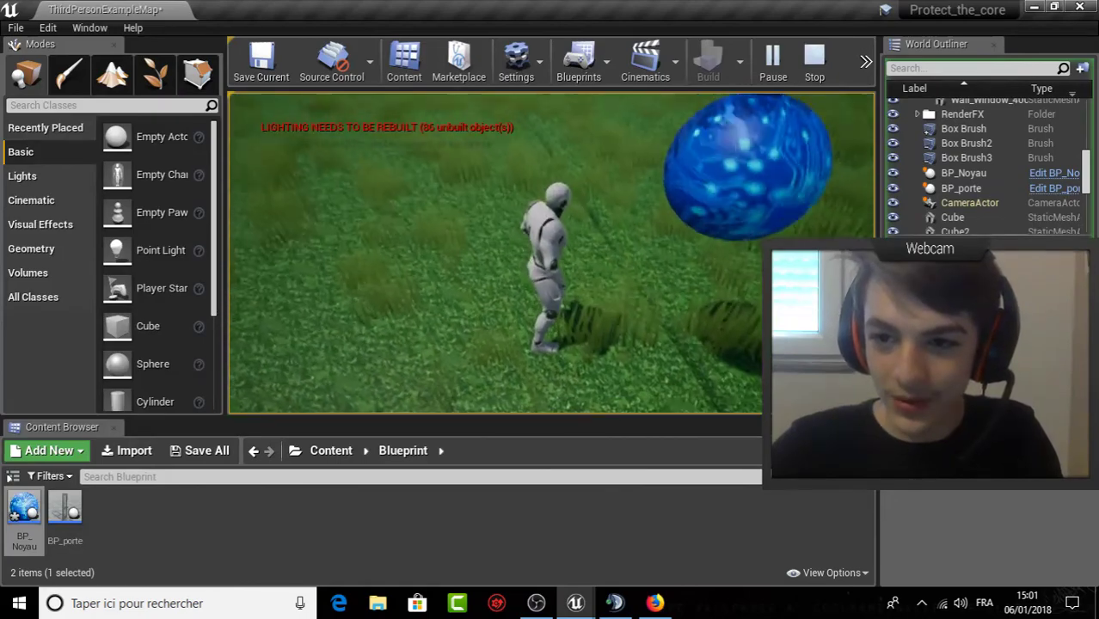
key(Escape)
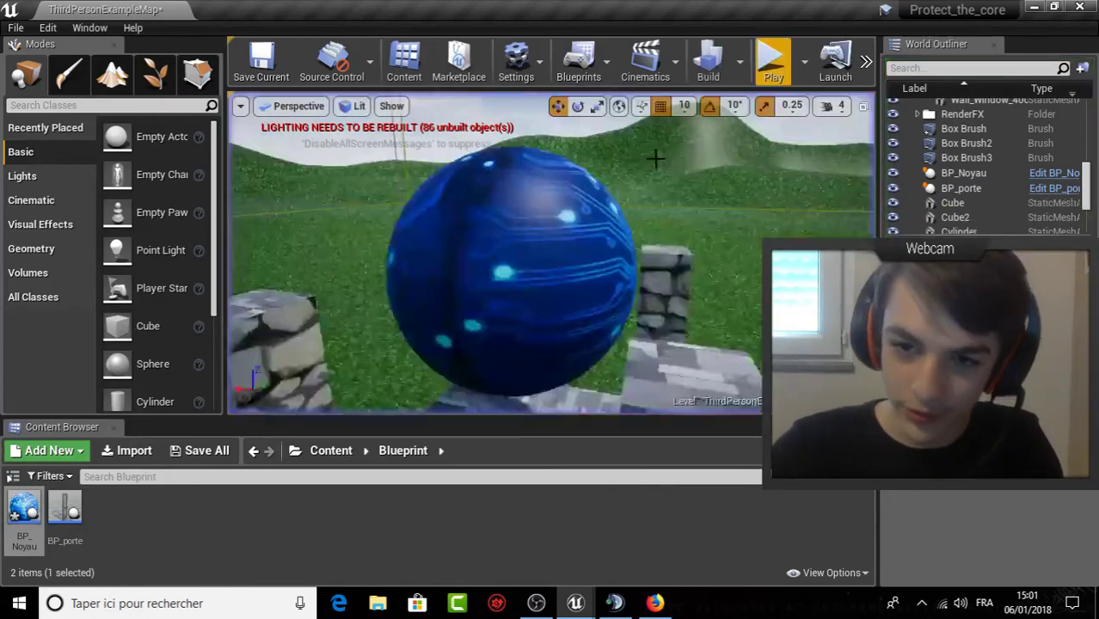
Rewire New Track 3 from the Make Rotator's X (Roll) to its Z (Yaw) input.
mouse_move(582, 609)
click(617, 537)
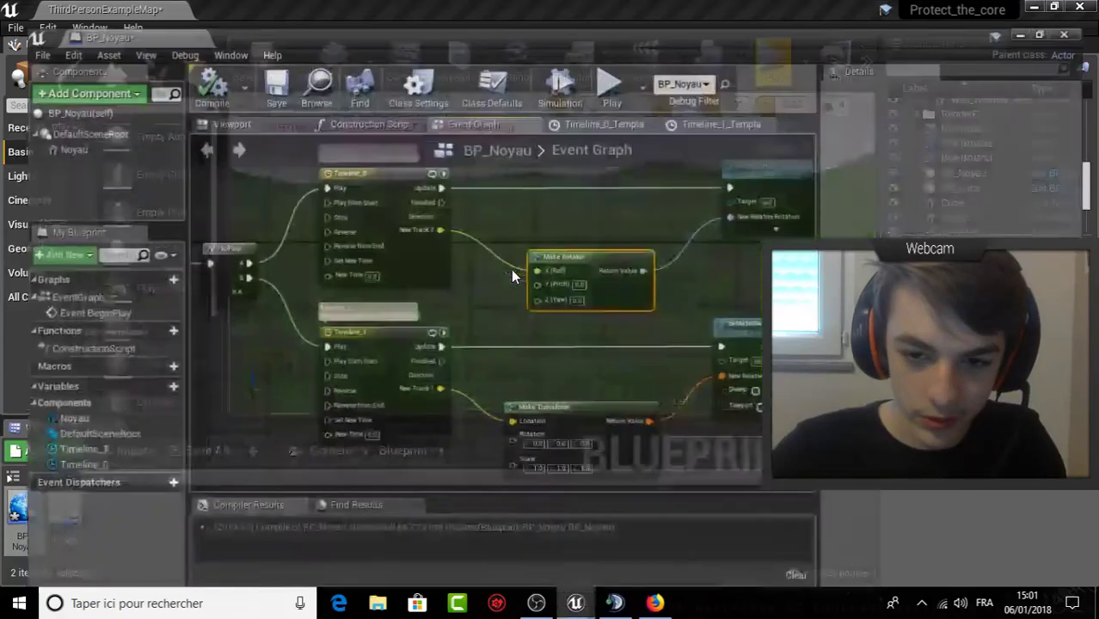
right_click(528, 251)
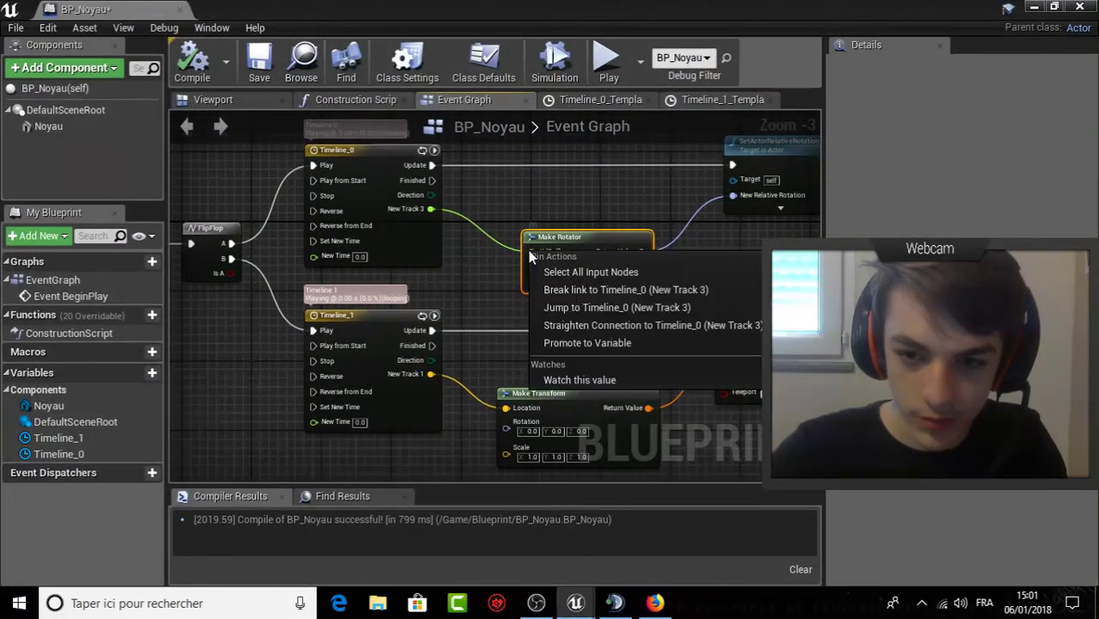
click(600, 290)
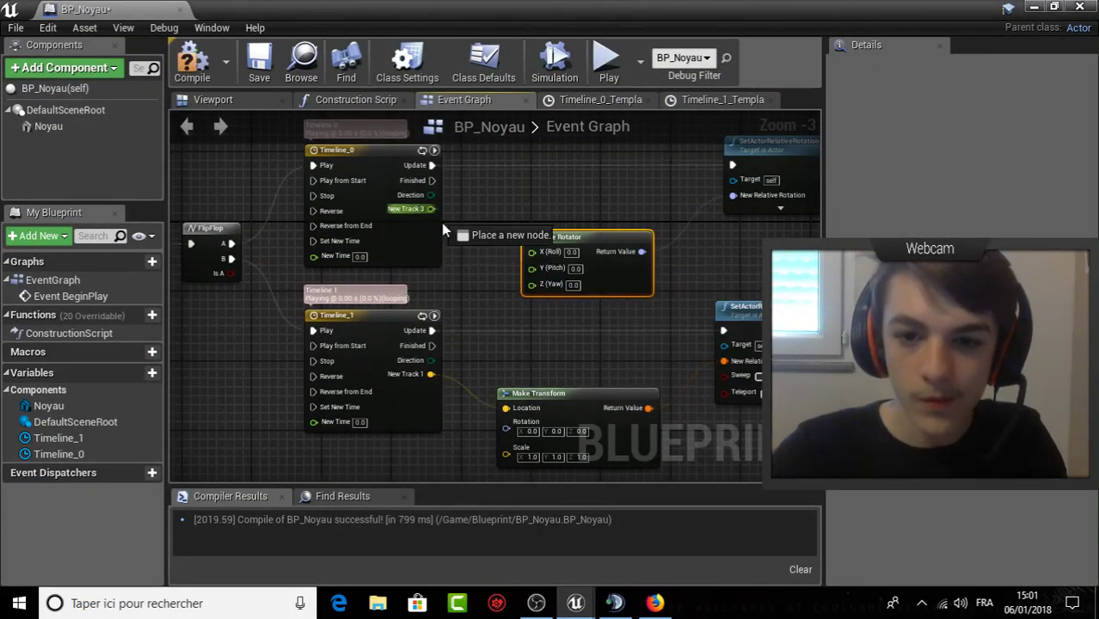
drag(431, 209, 532, 284)
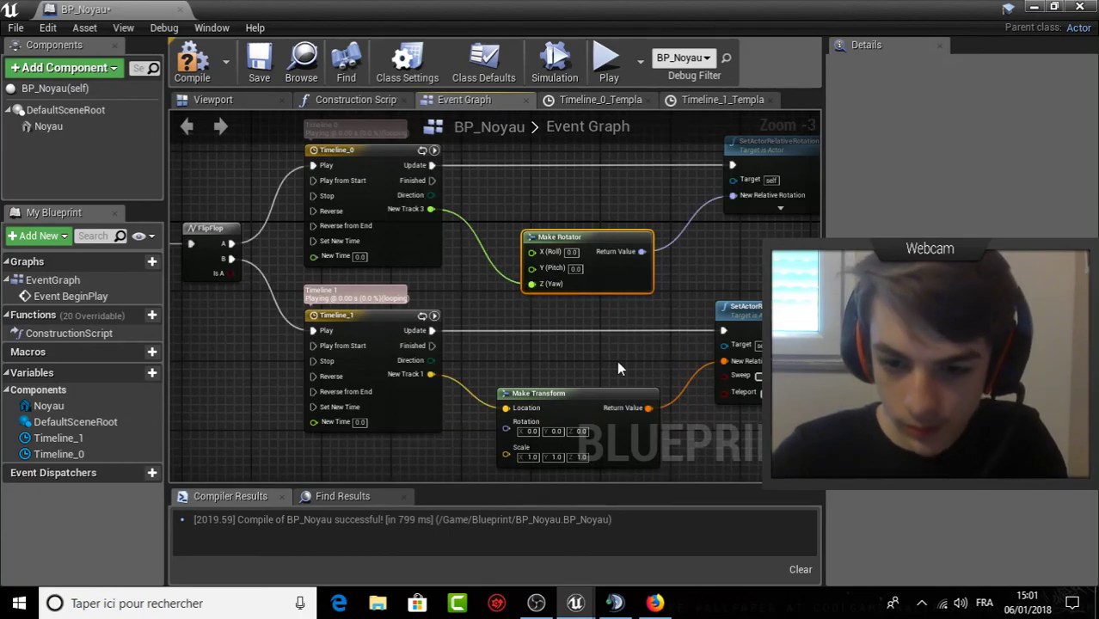
right_drag(610, 381, 562, 292)
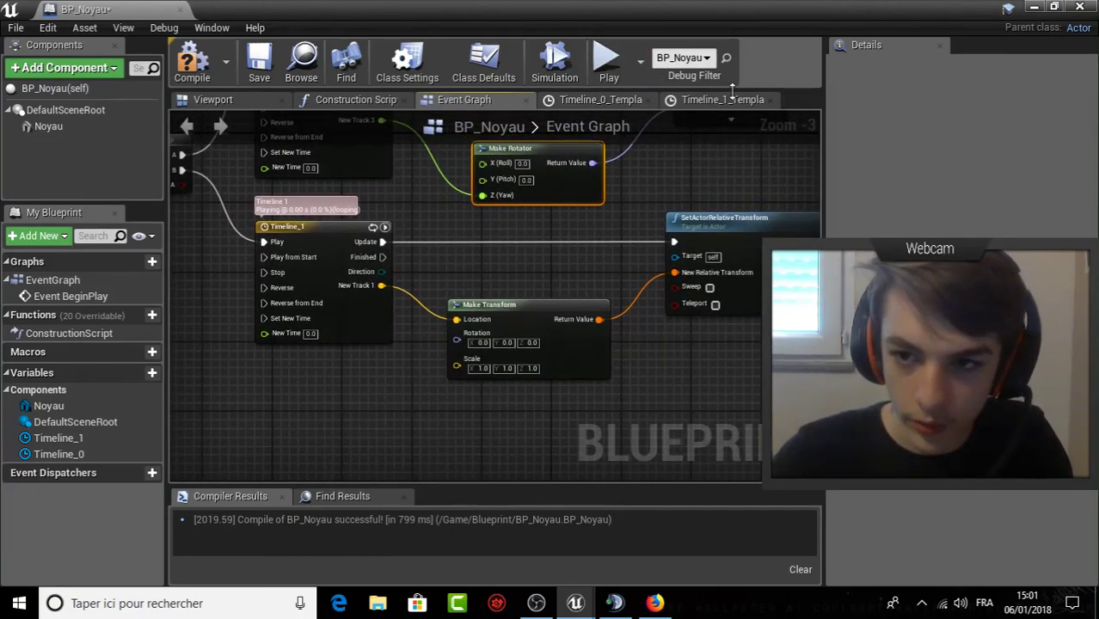
Open Timeline_1, check the core sphere in the level, then bring the BP_Noyau editor back.
click(735, 101)
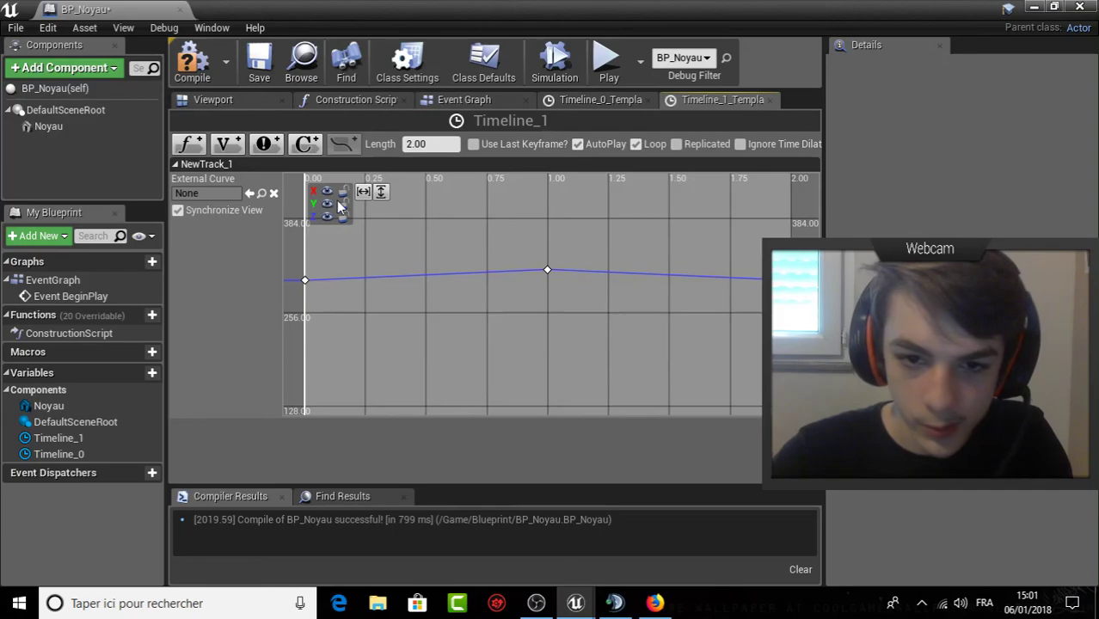
click(1042, 7)
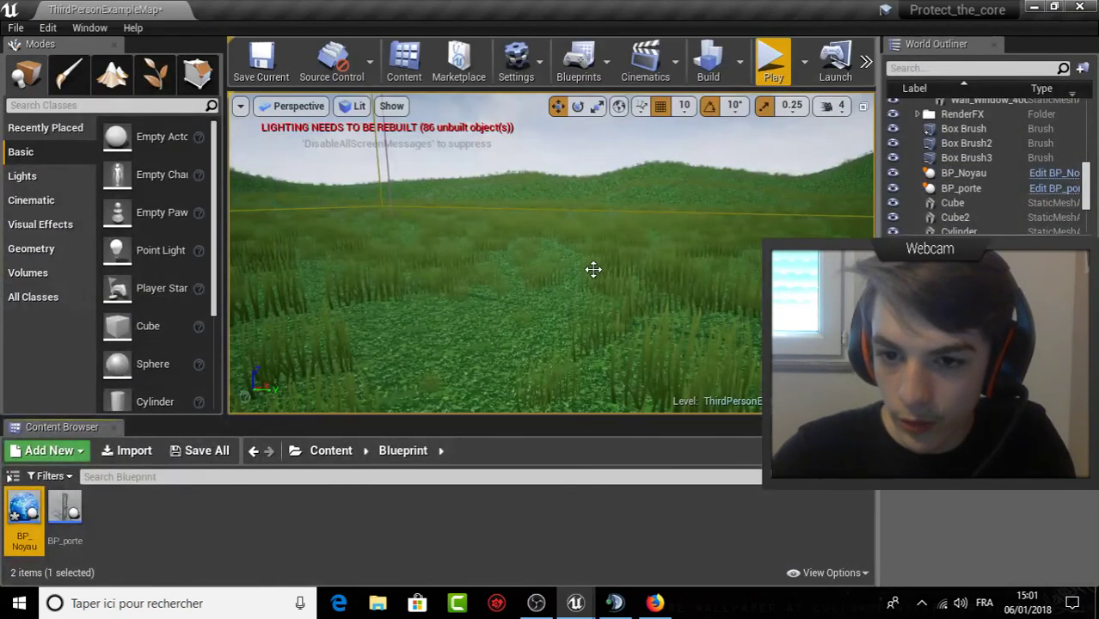
right_drag(594, 267, 593, 267)
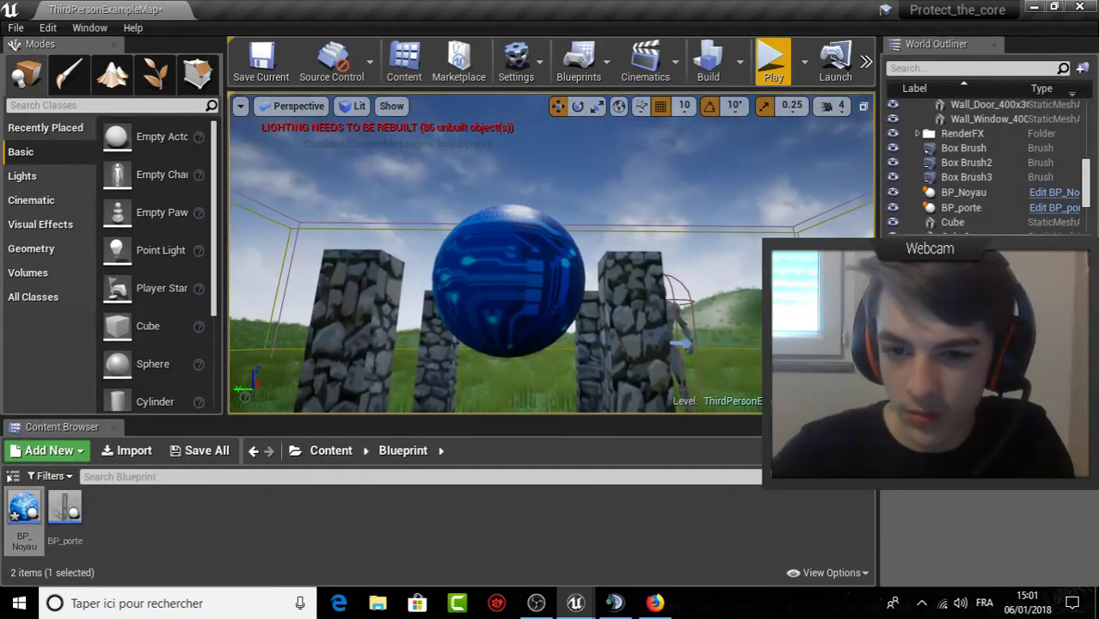
click(537, 268)
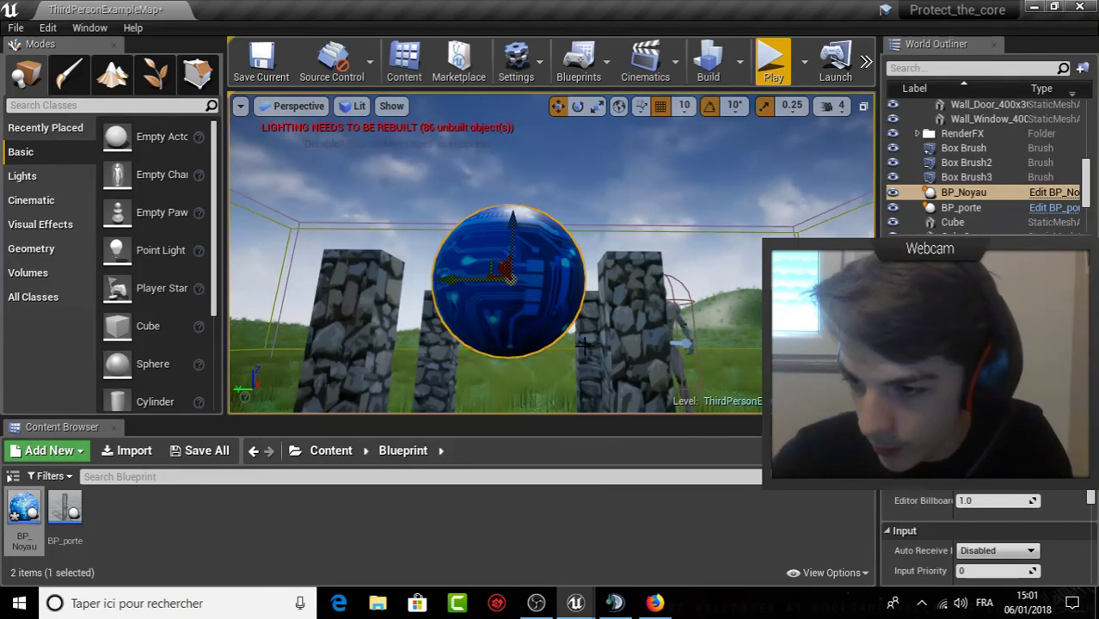
mouse_move(629, 602)
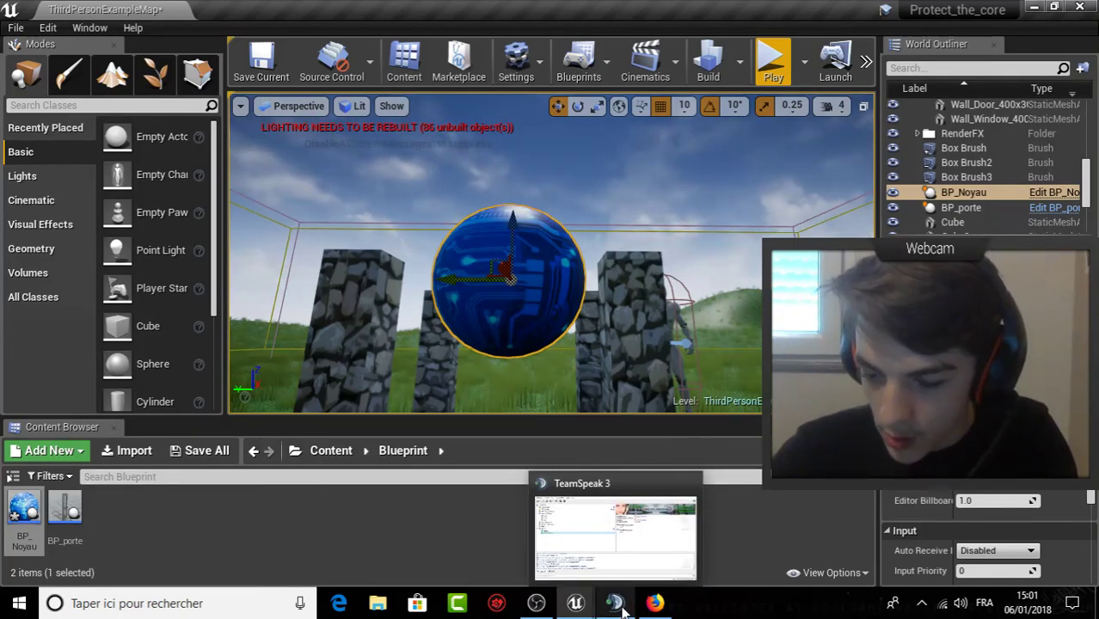
mouse_move(576, 603)
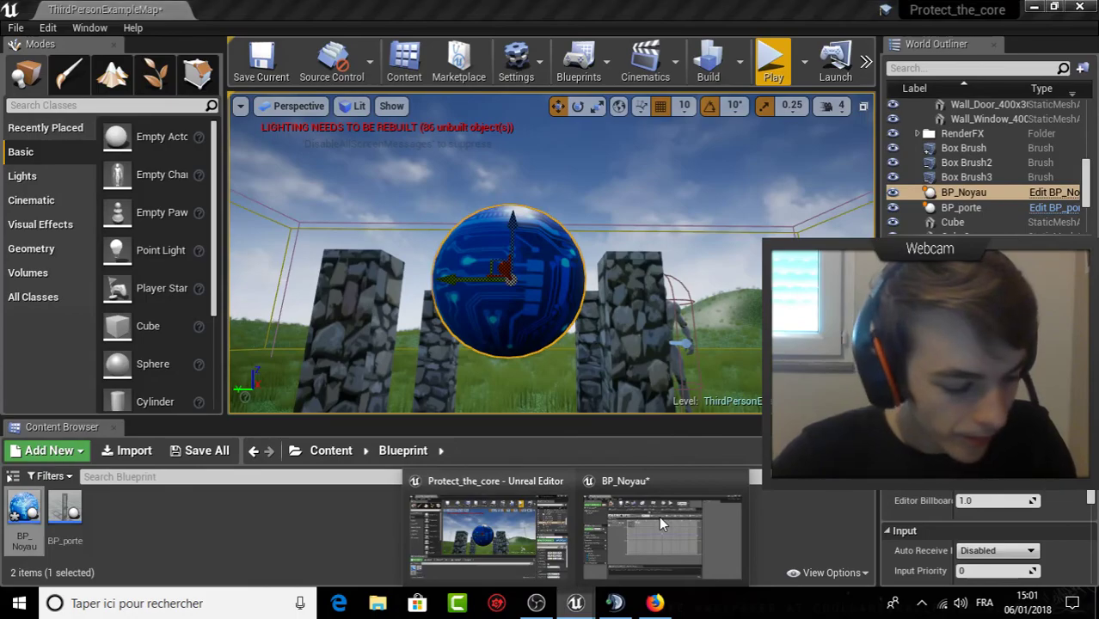
click(659, 516)
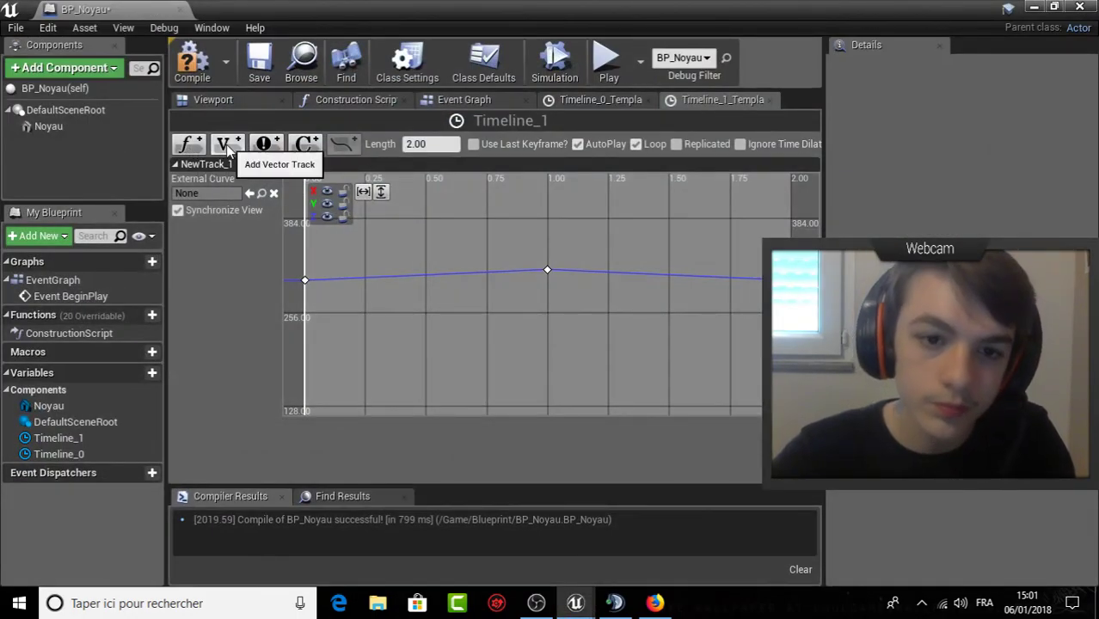
Add and undo a vector track in Timeline_1, then select the first keyframe.
click(228, 148)
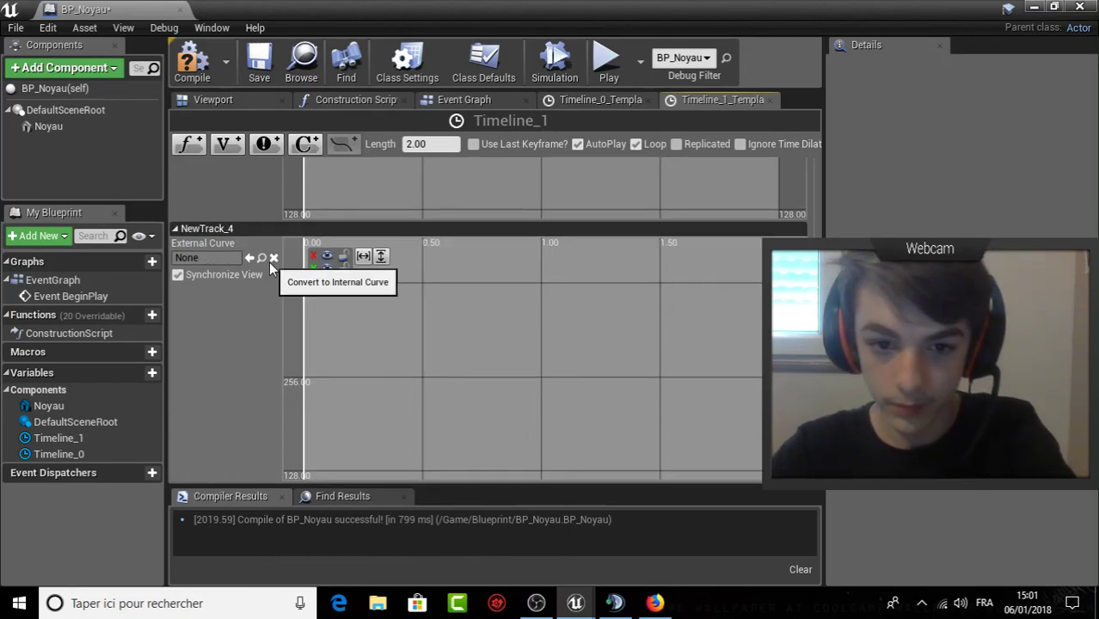
key(ctrl+z)
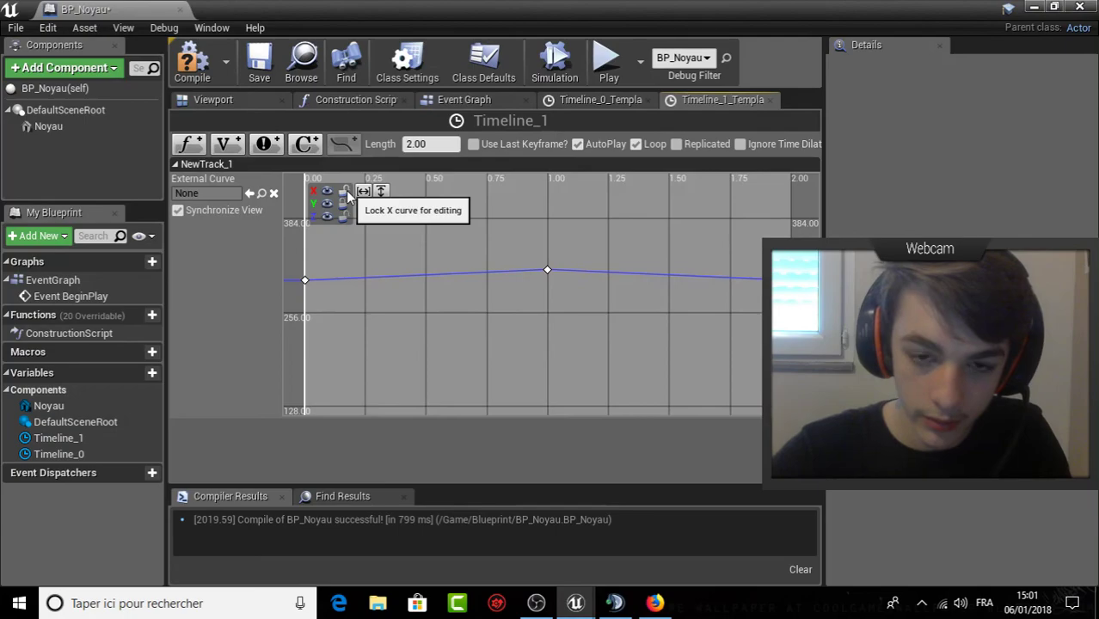
click(307, 413)
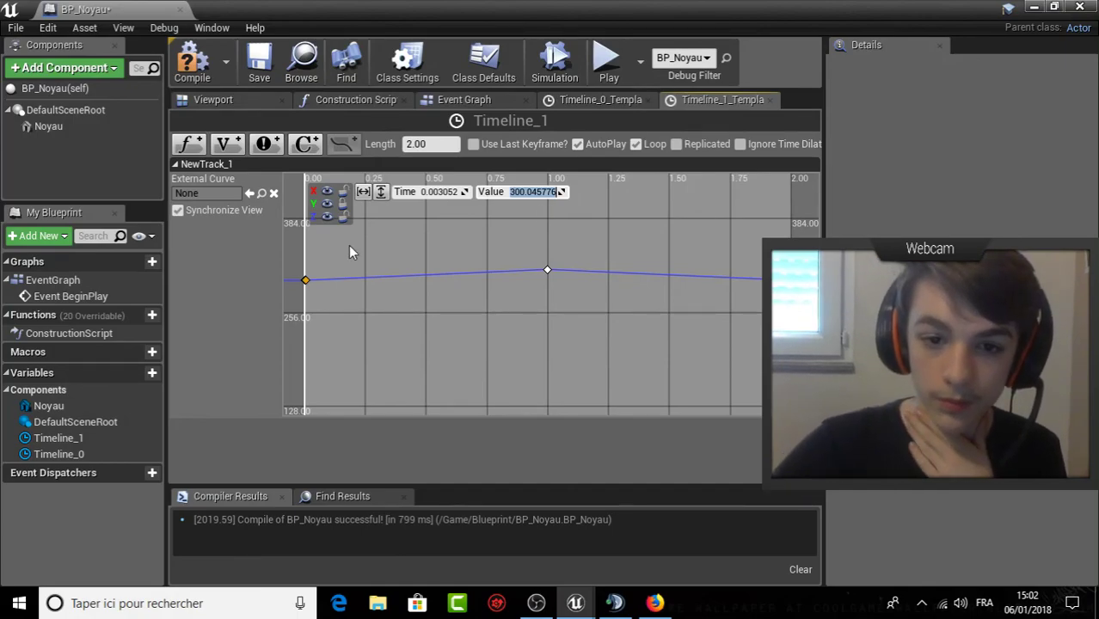
key(BackSpace)
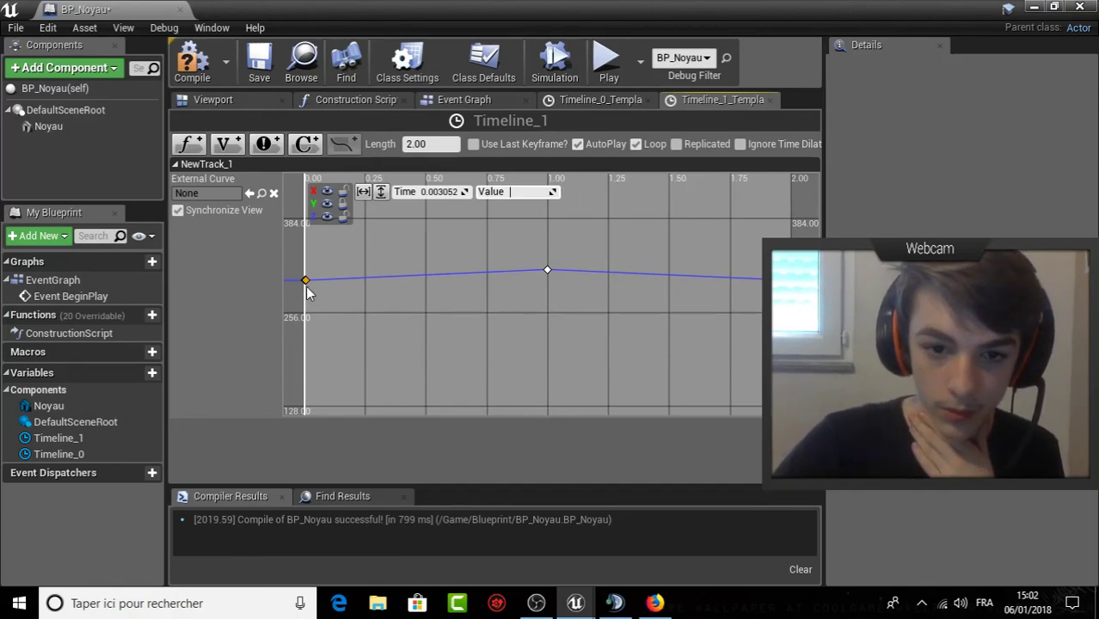
click(306, 281)
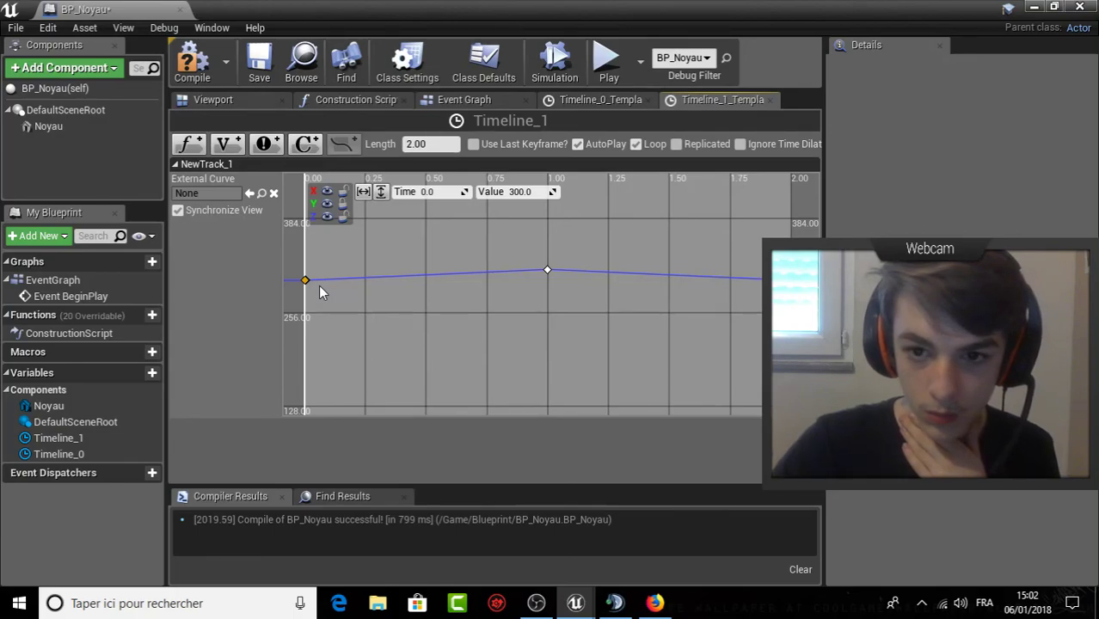
click(318, 285)
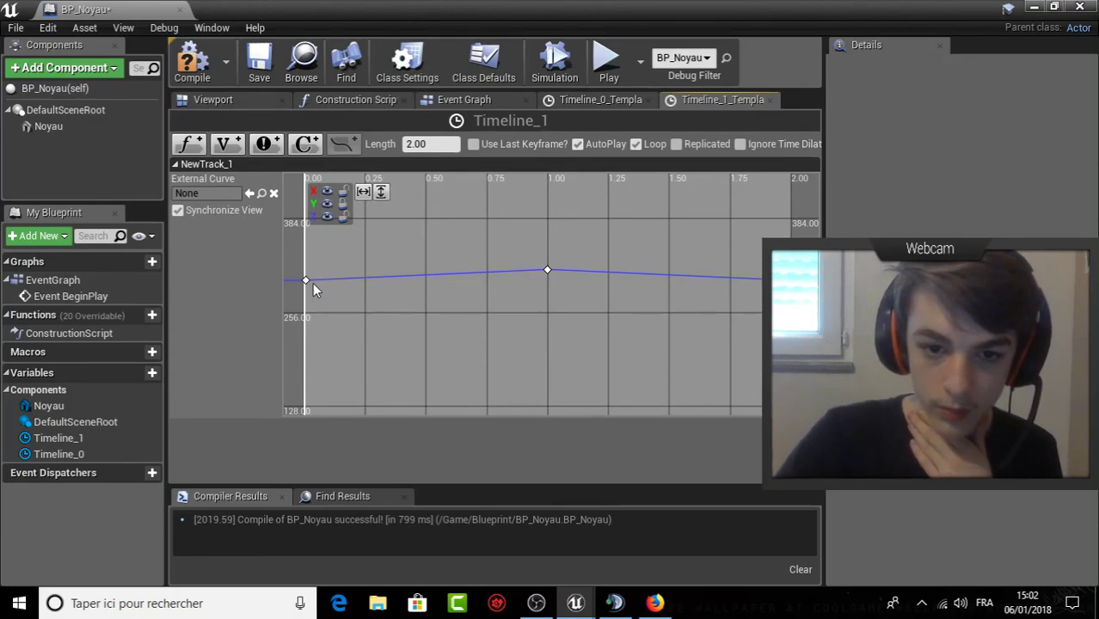
Set the Z curve's first key to time 0.0 and value 300.0, then lock the Z curve.
click(307, 282)
text(0.0)
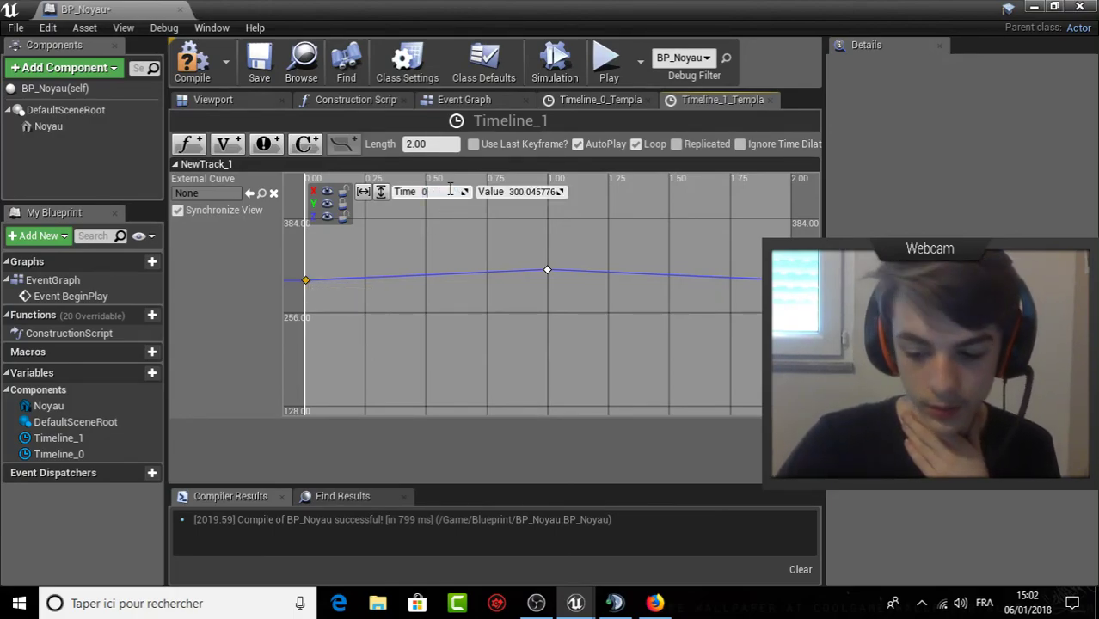
click(528, 189)
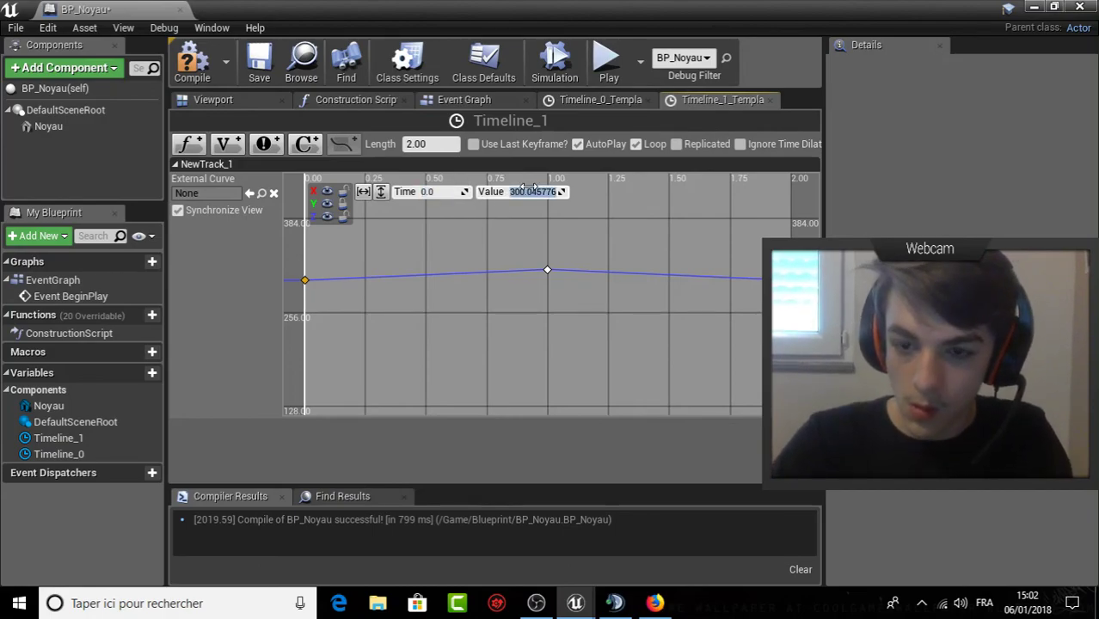
text(300.0)
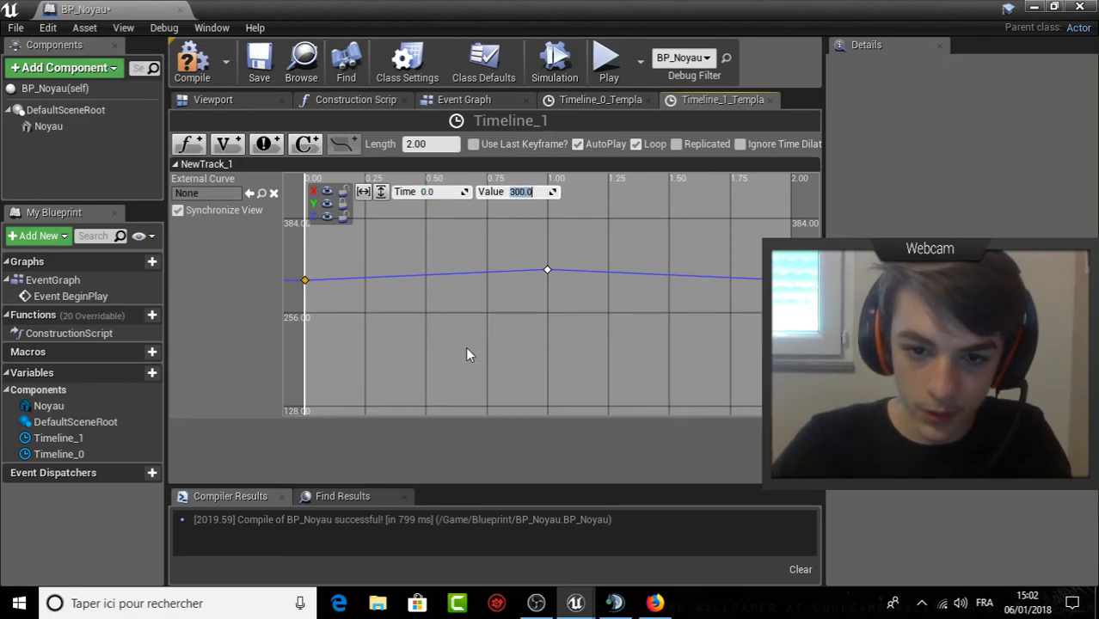
click(345, 213)
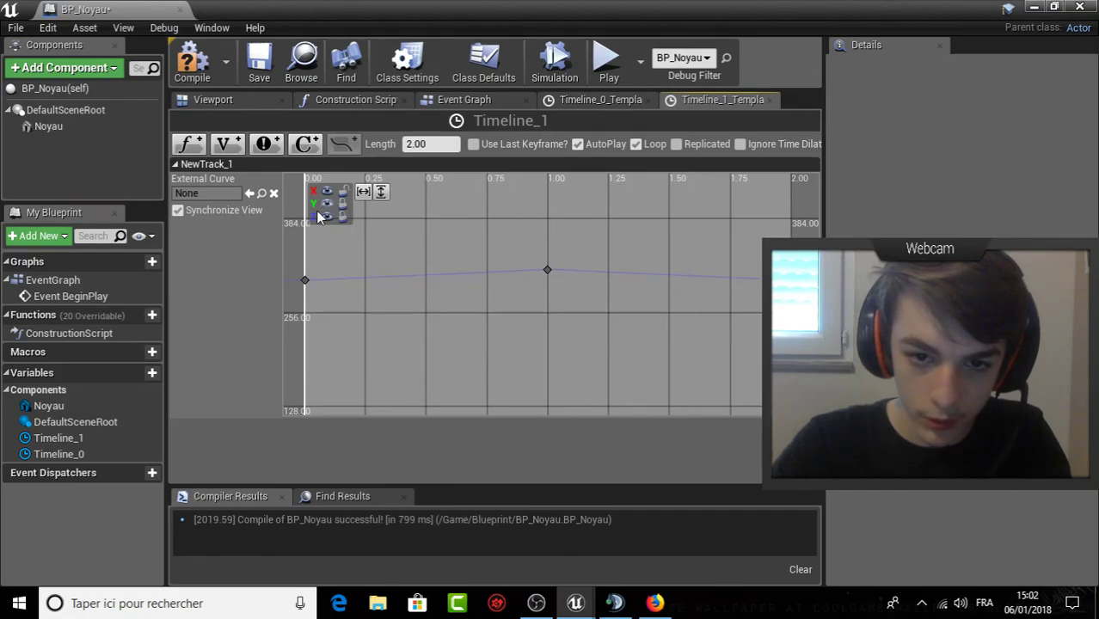
Set the X curve's first key to time 0.0 and value -600.0, then lock the X curve.
shift+click(322, 376)
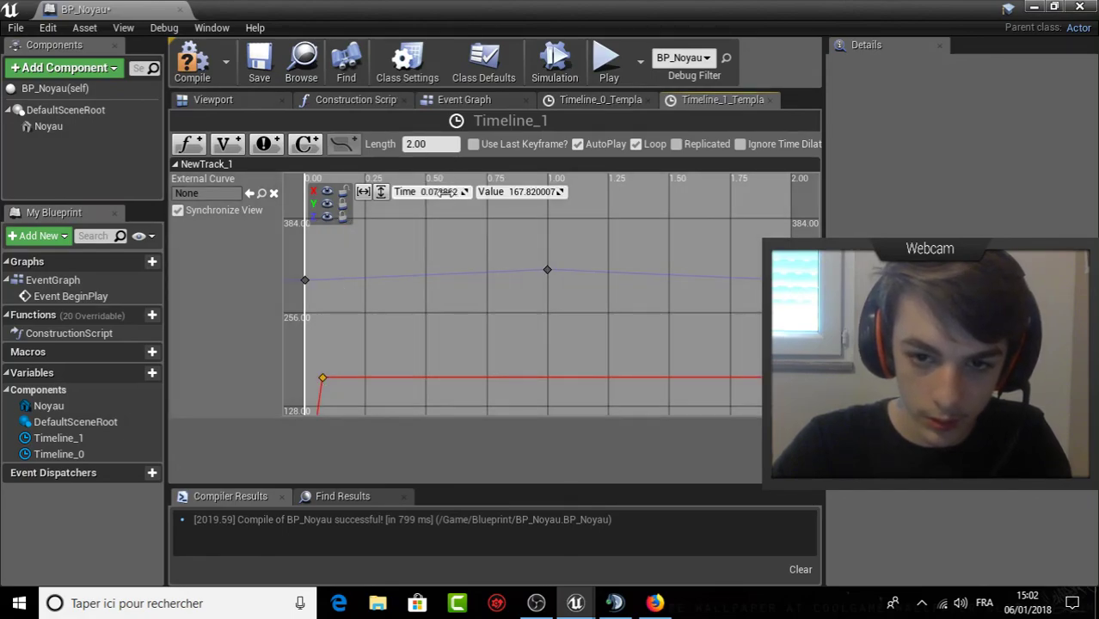
text(0.0)
key(Return)
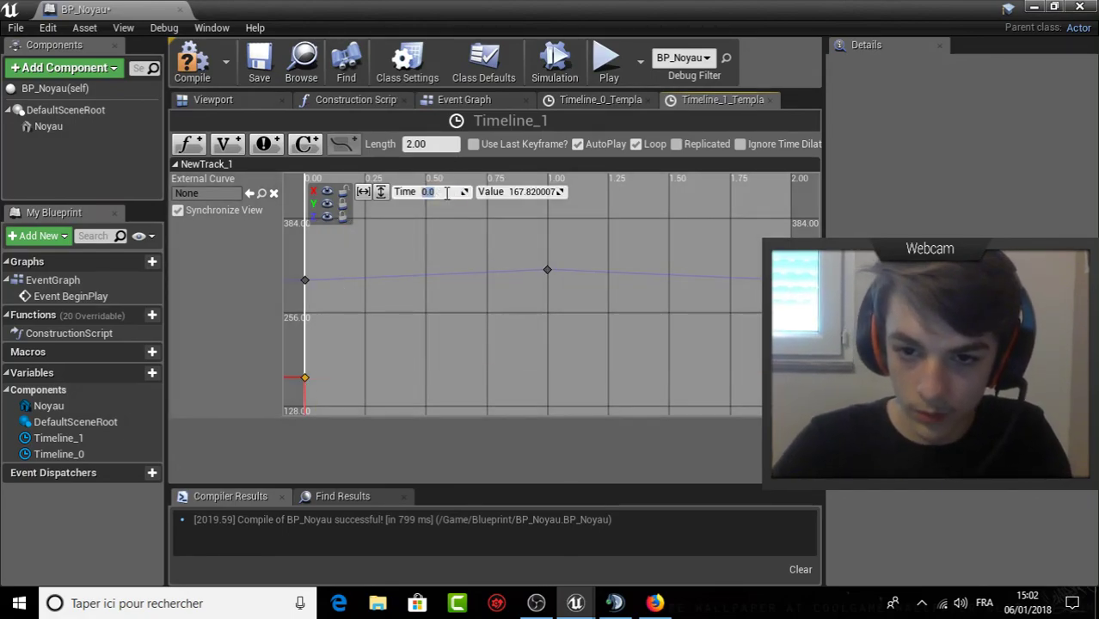
click(522, 206)
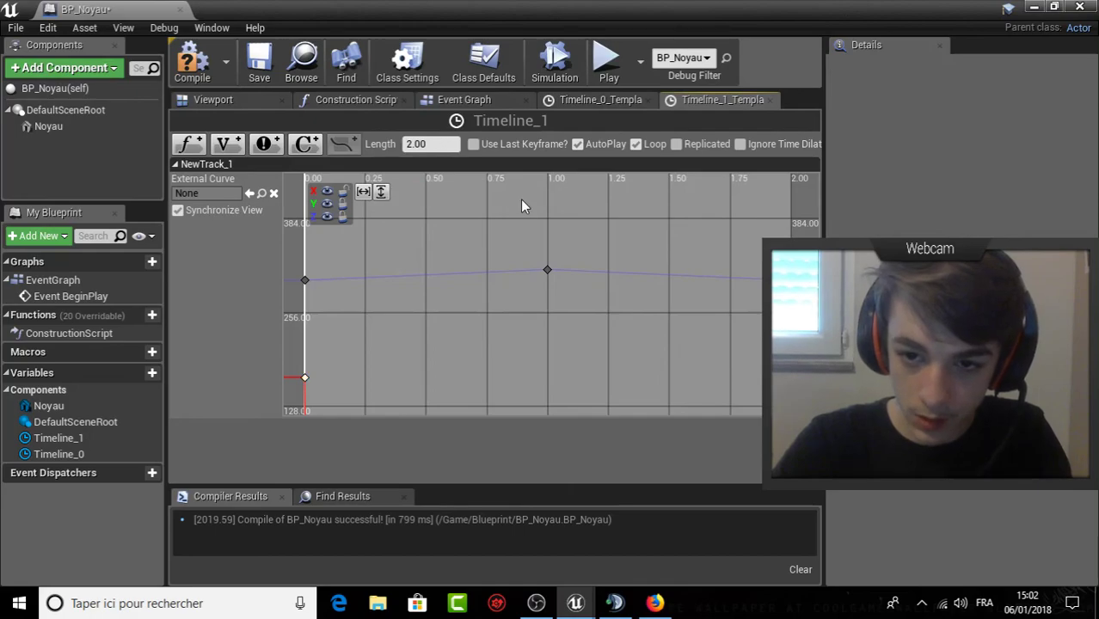
click(304, 378)
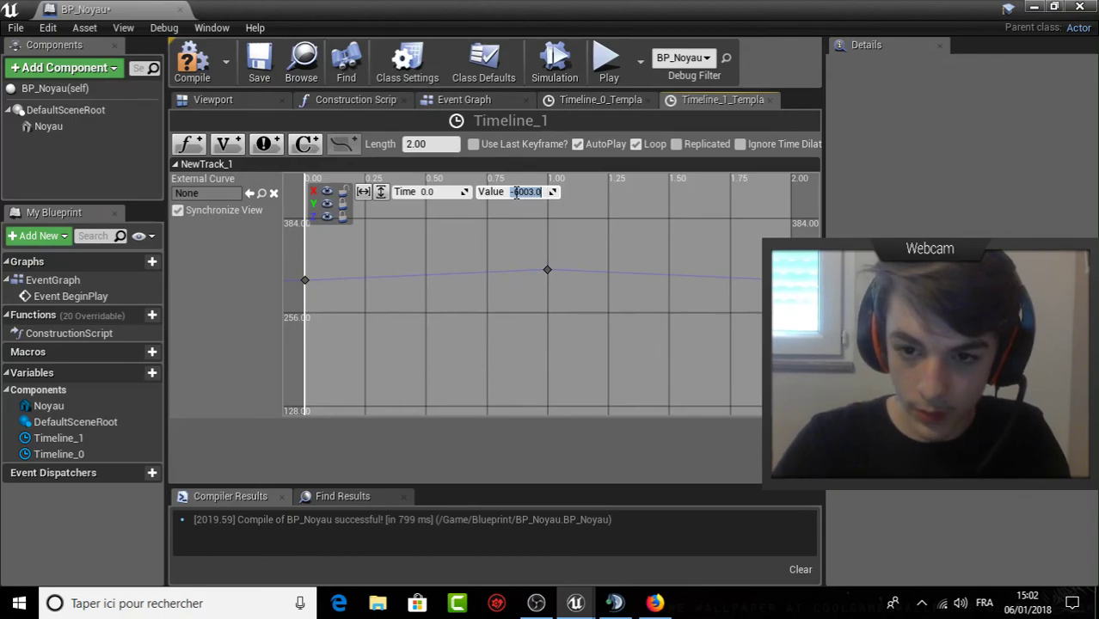
click(538, 192)
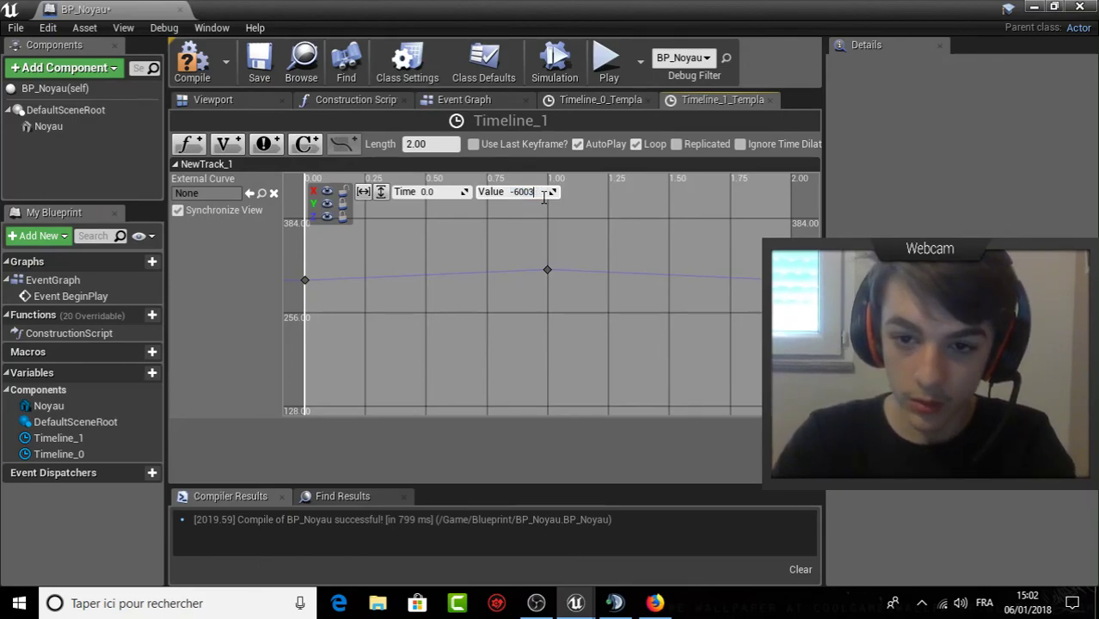
key(BackSpace)
key(Return)
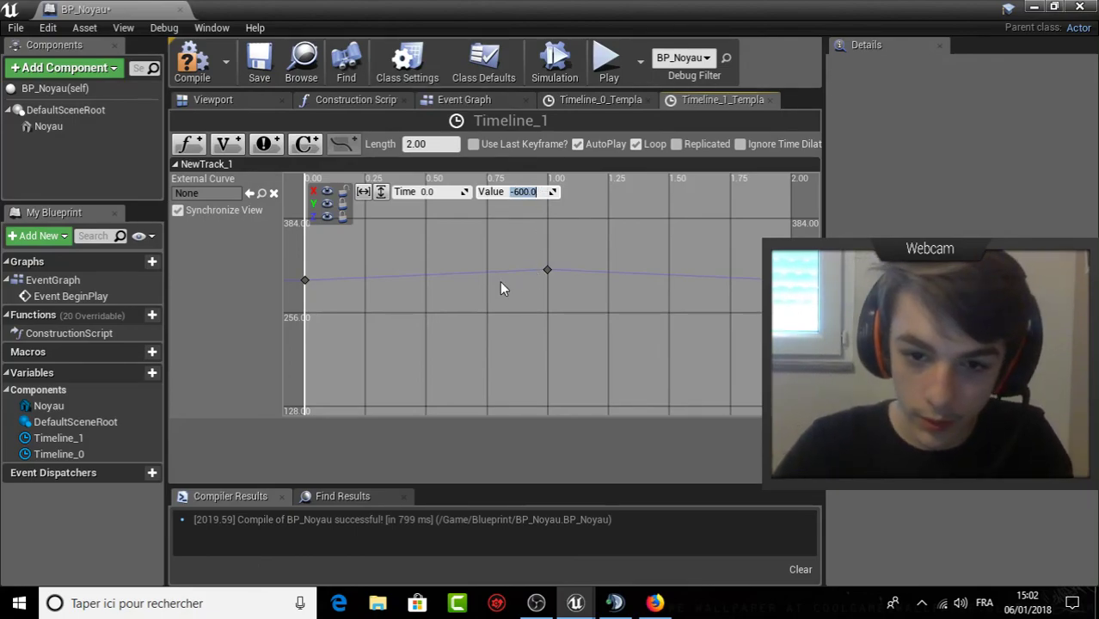
click(345, 192)
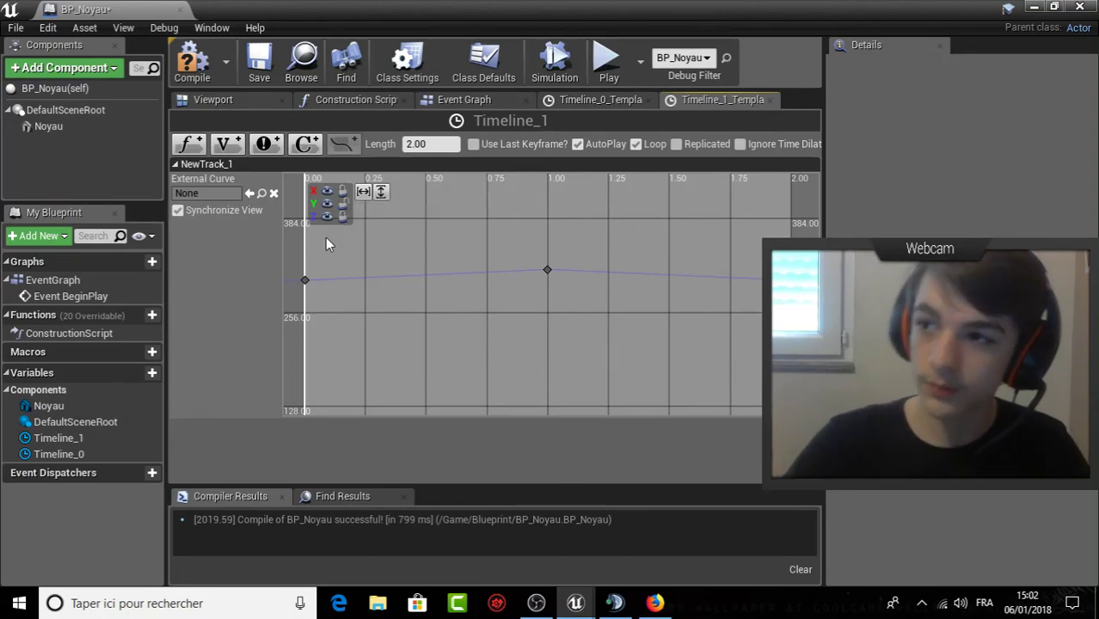
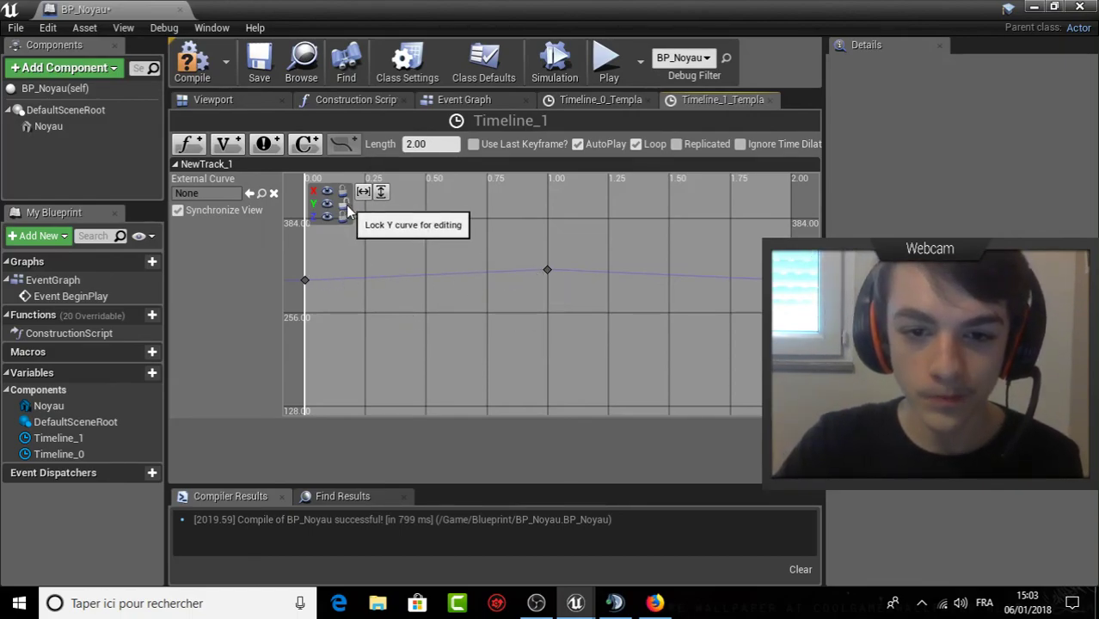
Add a key at time 0 with value 100 on Timeline_1's Y curve.
shift+click(315, 394)
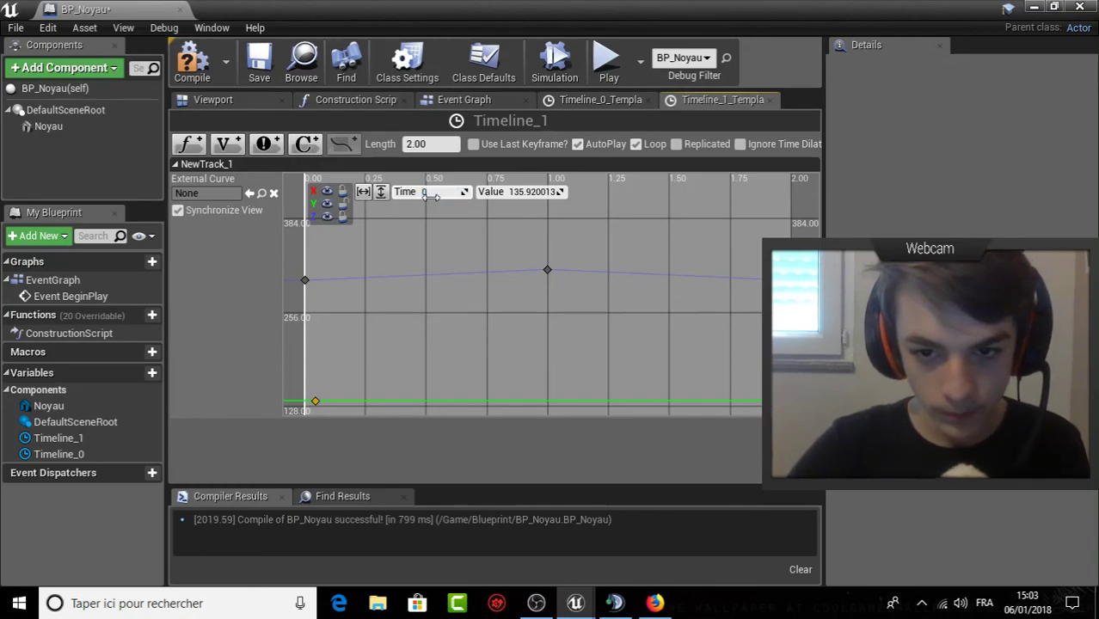
click(315, 401)
text(100)
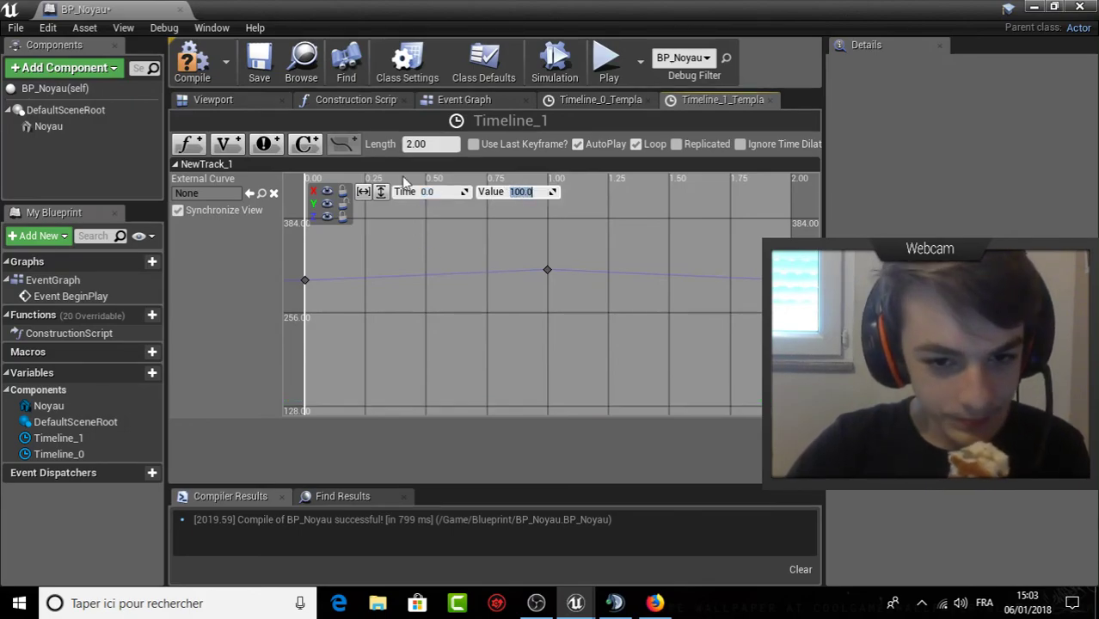
key(Return)
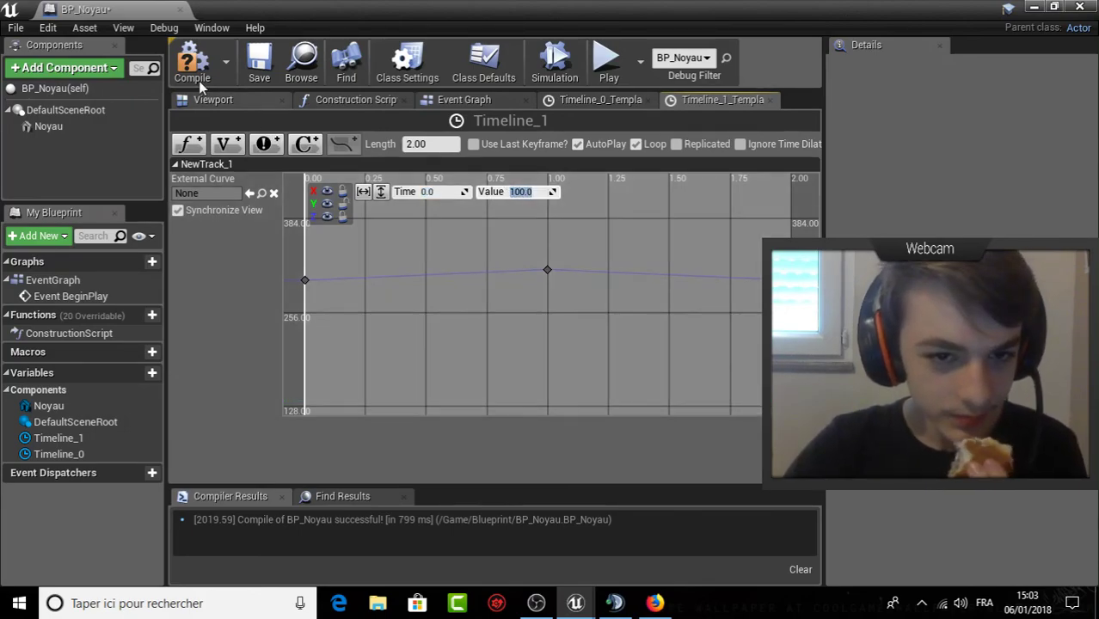
Save BP_Noyau, play-test the level, then bring the blueprint editor back.
click(263, 60)
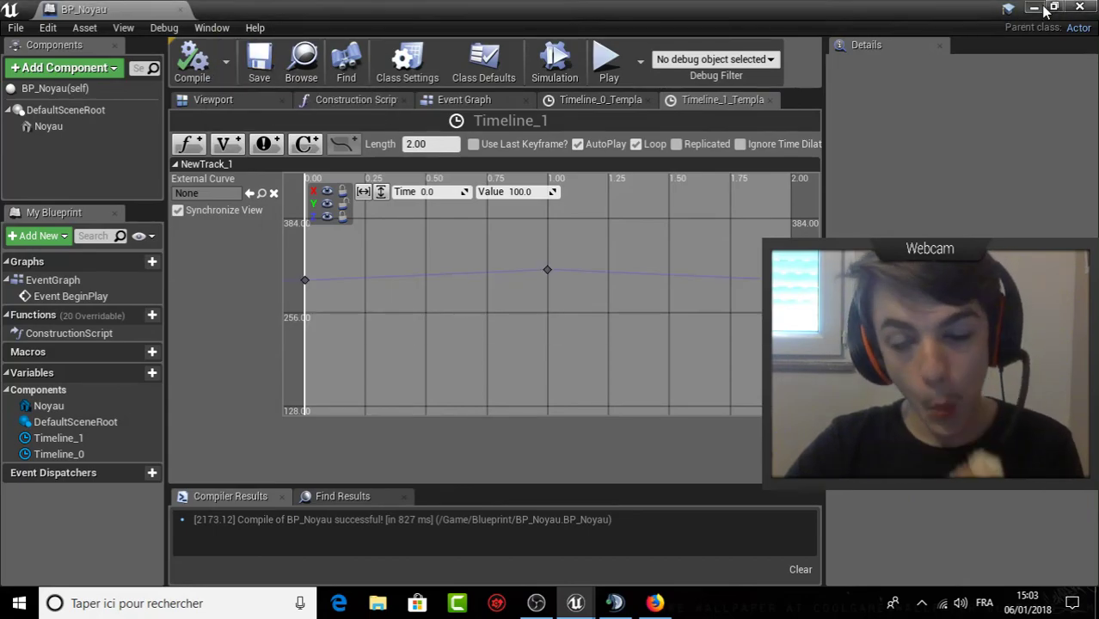
click(1079, 7)
click(772, 60)
key(w)
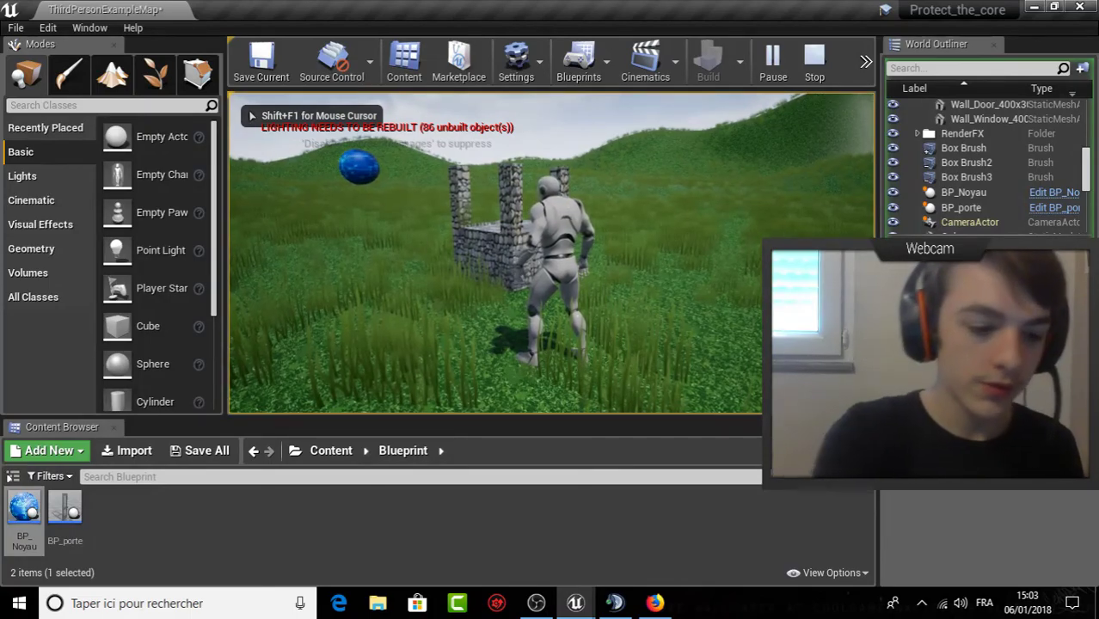
key(Escape)
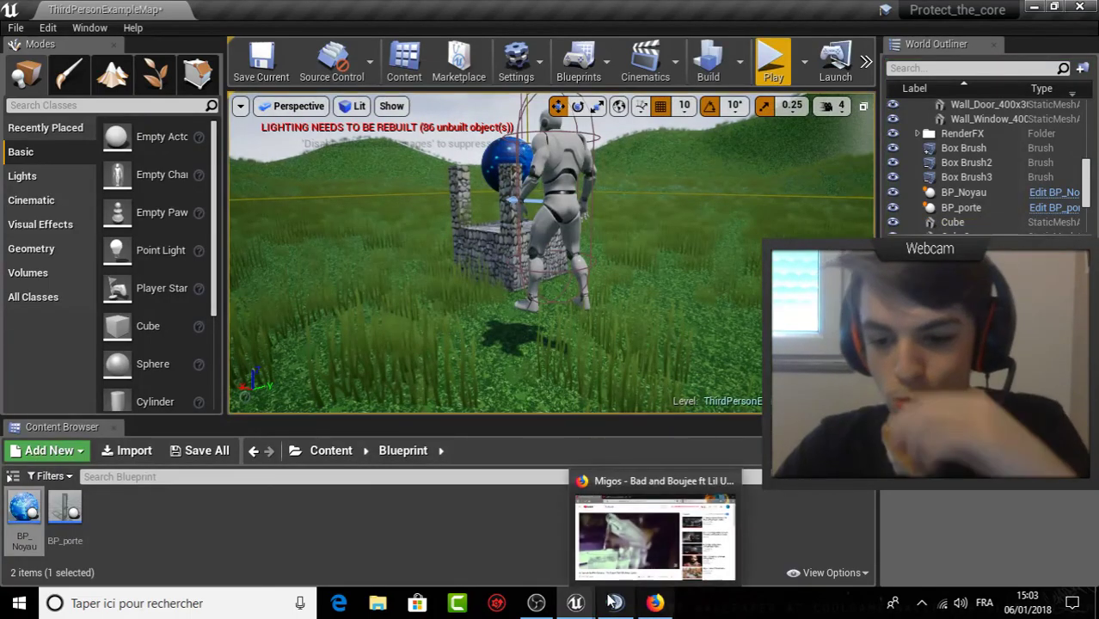
mouse_move(575, 603)
click(638, 543)
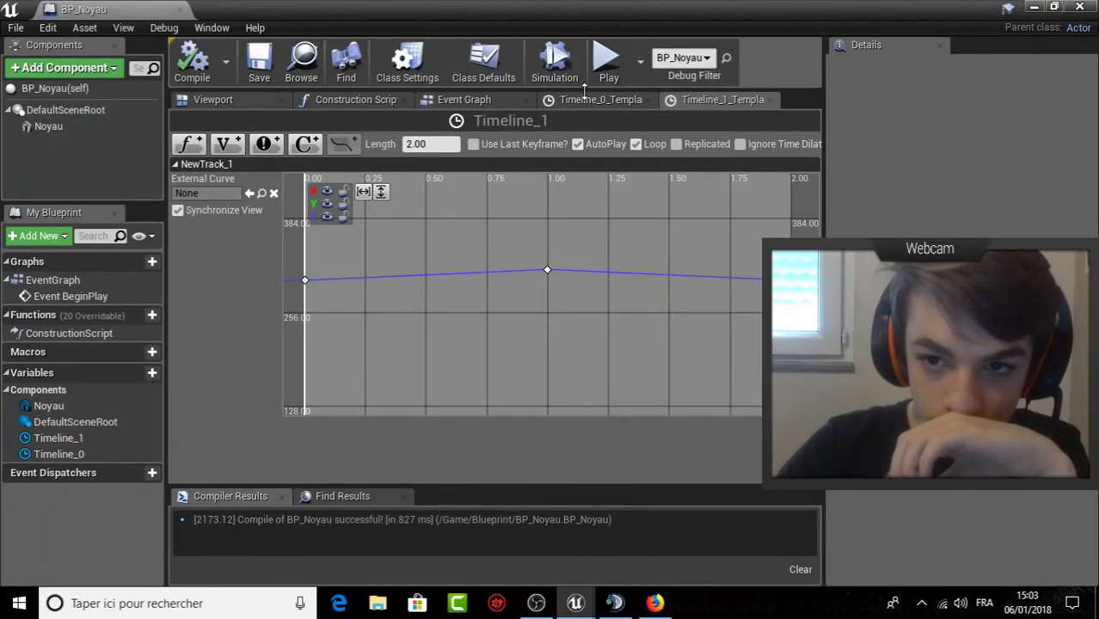
Review the Timeline_0 and Timeline_1 curves and the event graph's timeline wiring, then return to the level.
click(598, 102)
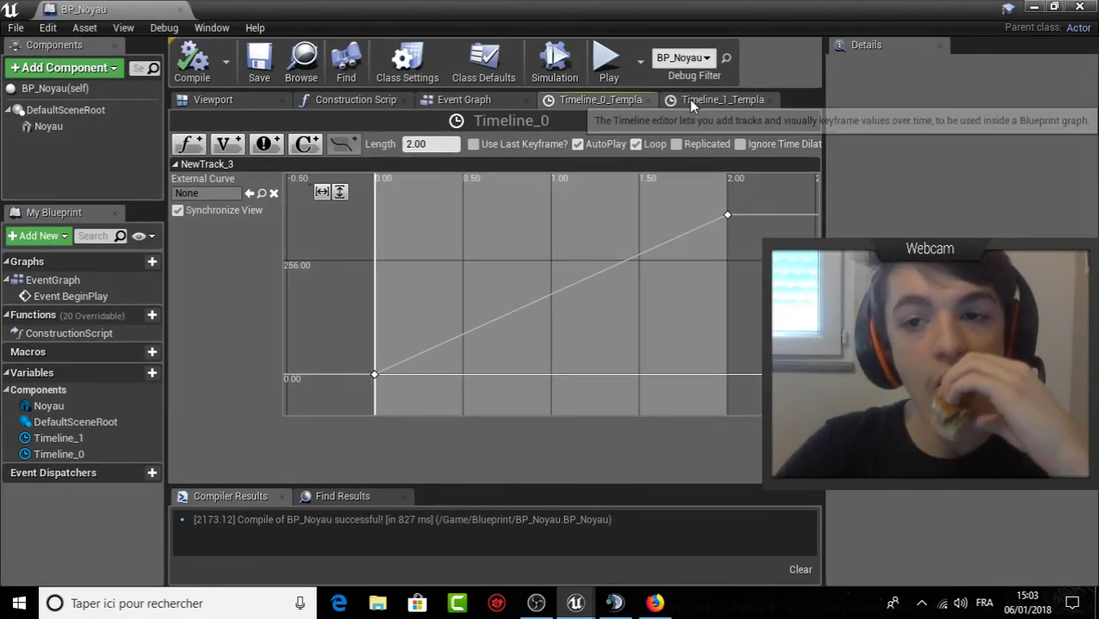
click(696, 100)
click(467, 102)
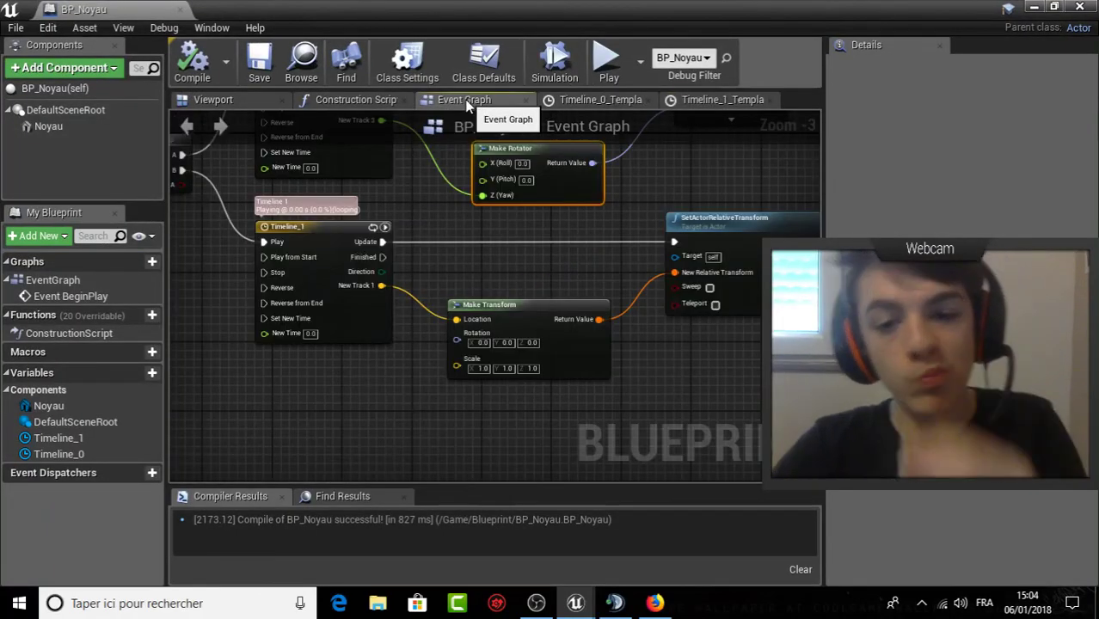
scroll(521, 315, up, 2)
right_drag(521, 315, 499, 233)
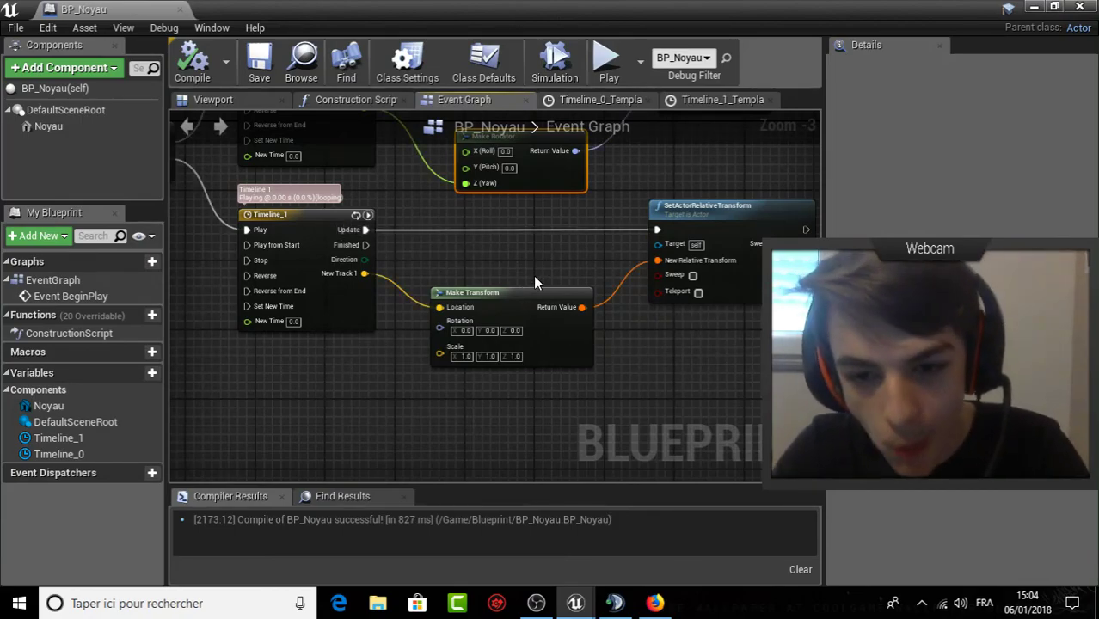
right_drag(533, 275, 438, 360)
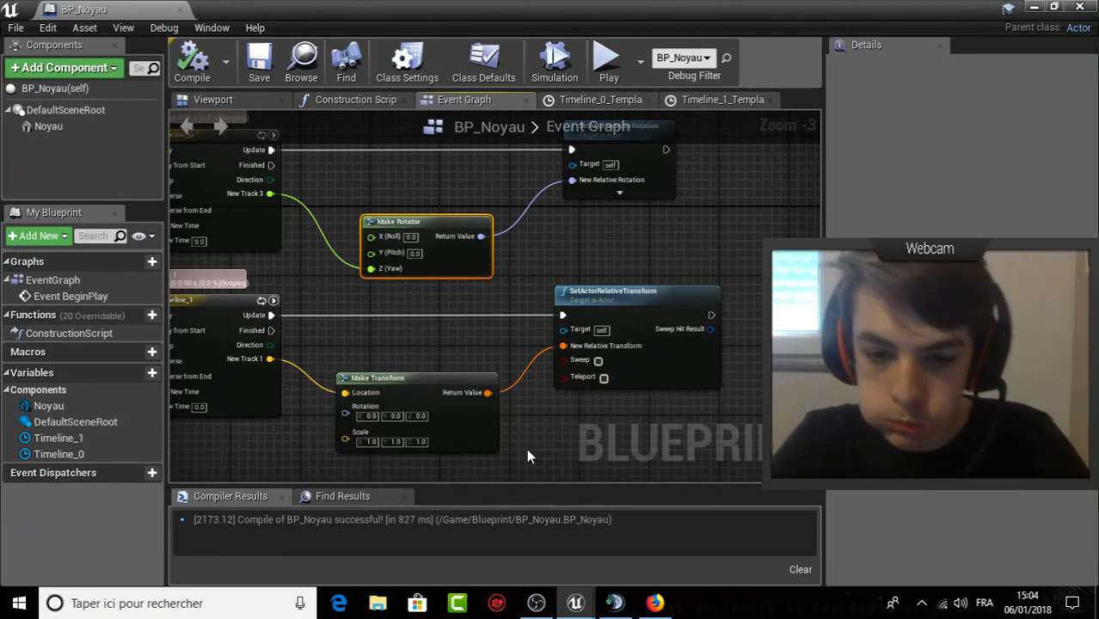
click(1034, 7)
right_drag(651, 234, 584, 327)
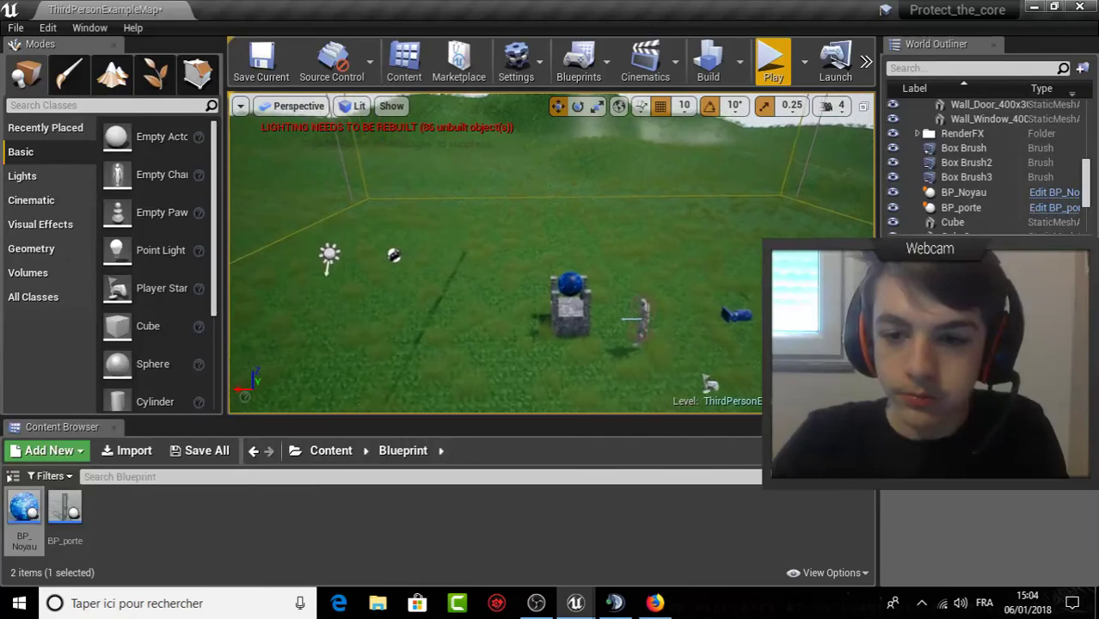
Select the blue core sphere above the castle pedestal, review its Details, and start a play test.
mouse_move(585, 327)
right_down()
mouse_move(602, 250)
mouse_move(602, 275)
mouse_move(649, 232)
right_up()
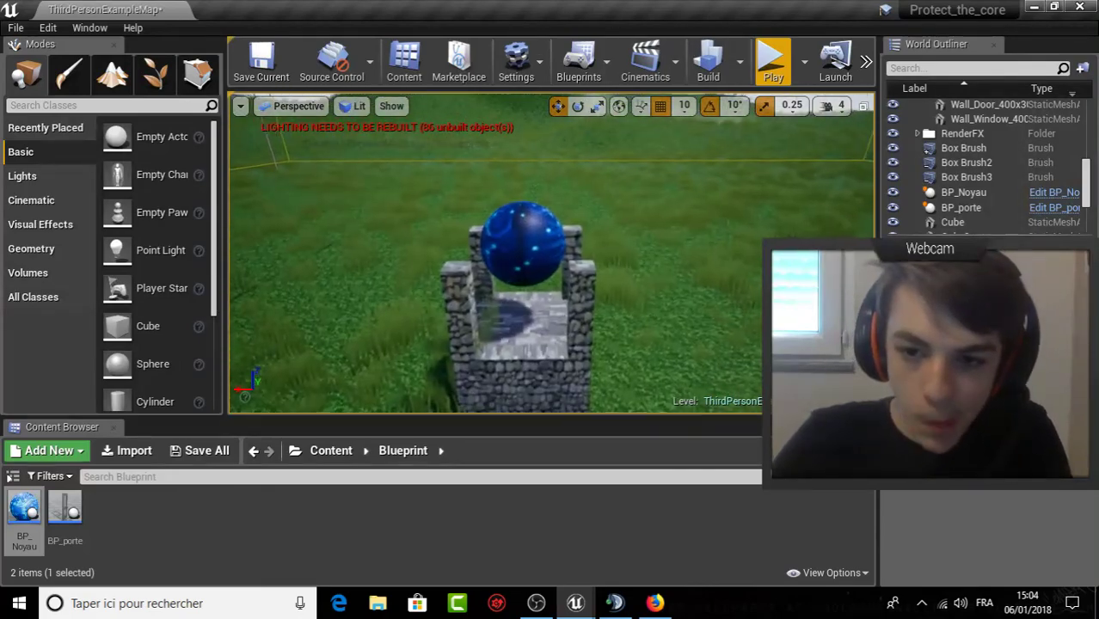
click(605, 226)
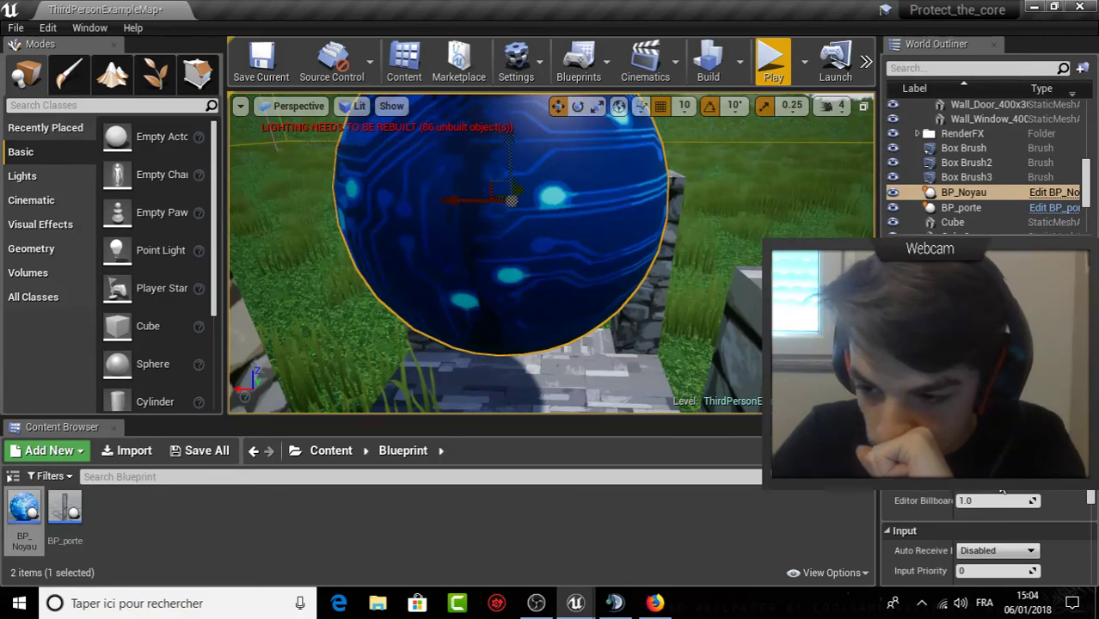
scroll(998, 495, down, 2)
scroll(998, 494, down, 2)
scroll(994, 497, down, 3)
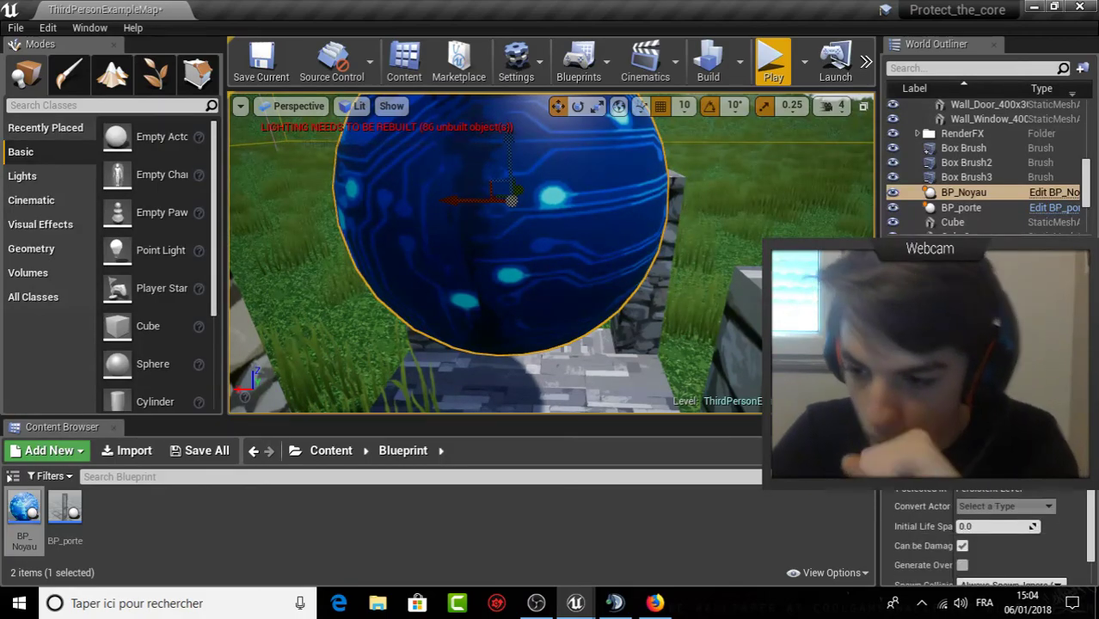
scroll(985, 500, down, 2)
scroll(957, 519, down, 1)
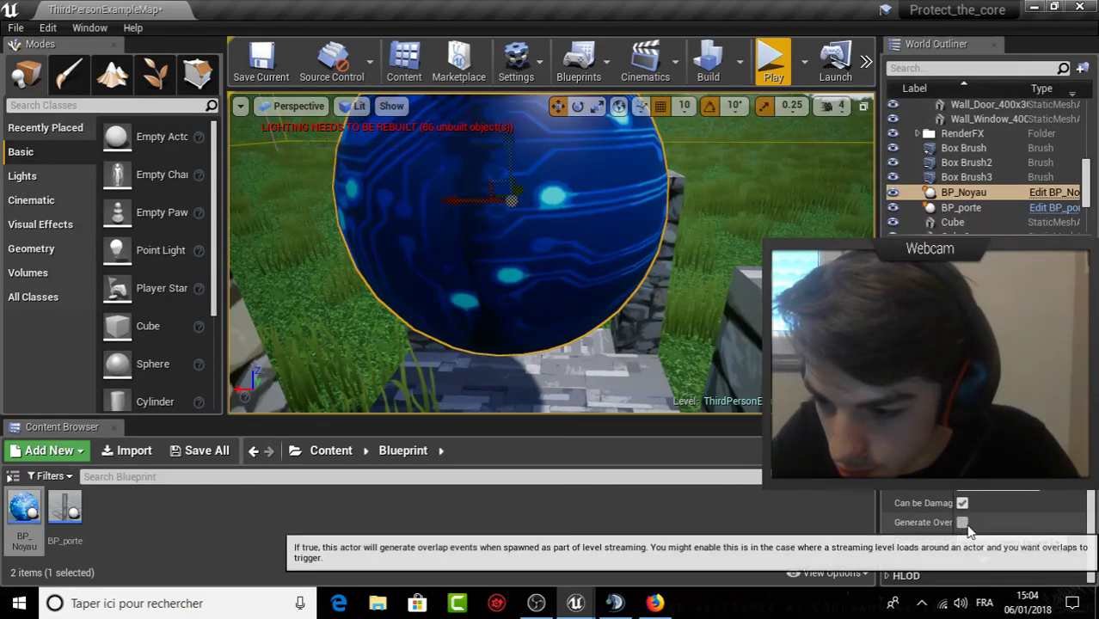
scroll(976, 527, up, 3)
scroll(976, 527, up, 2)
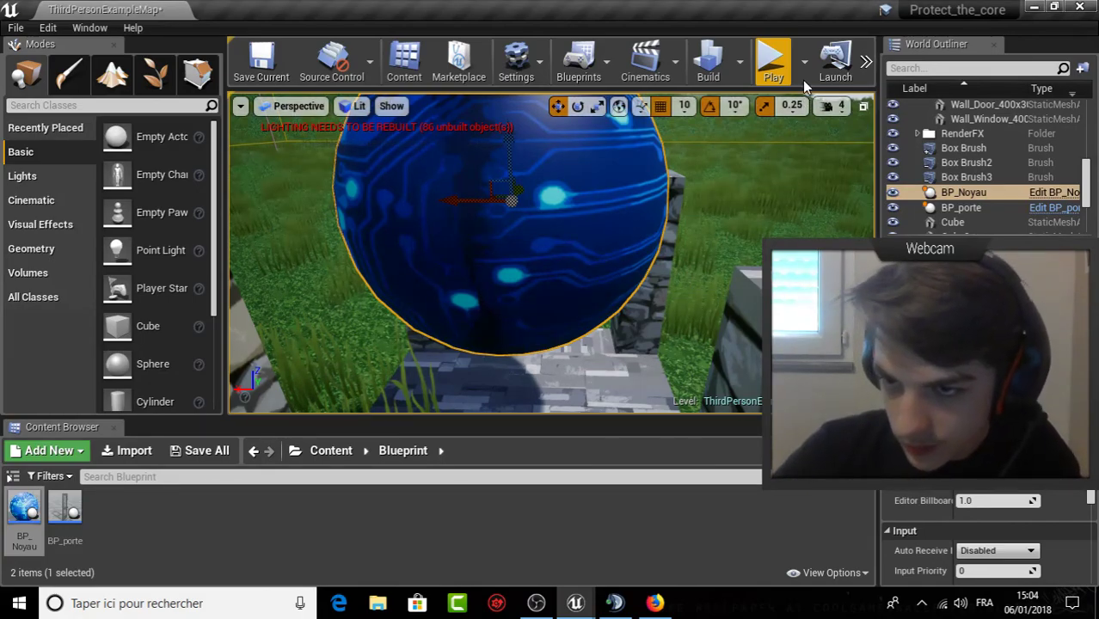
click(774, 64)
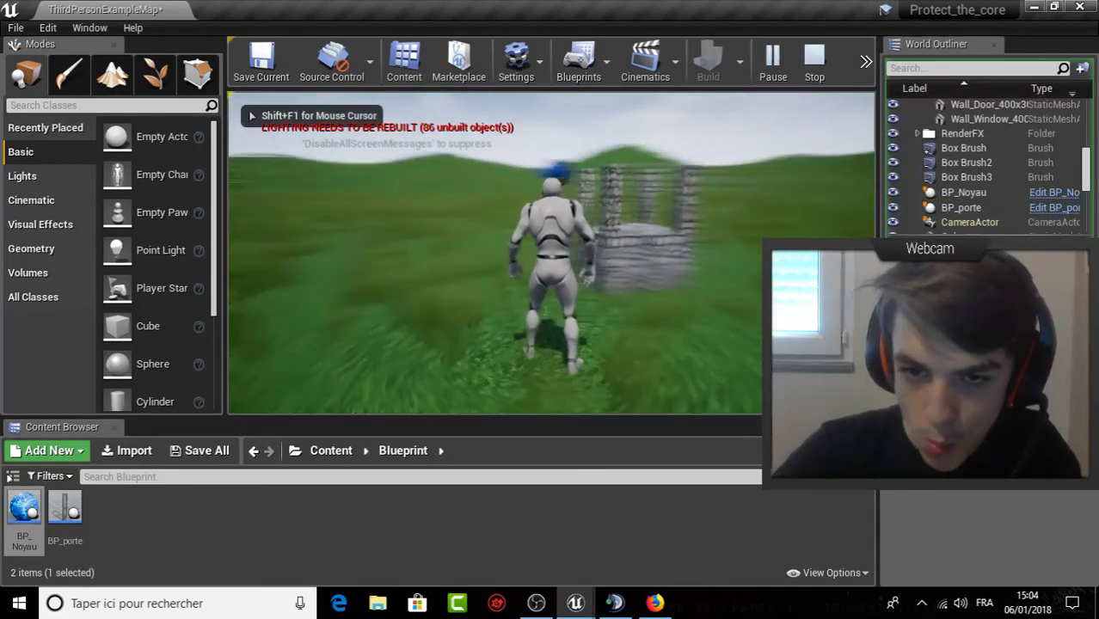
Run and jump with the character, then end the play test.
key(w)
key(space)
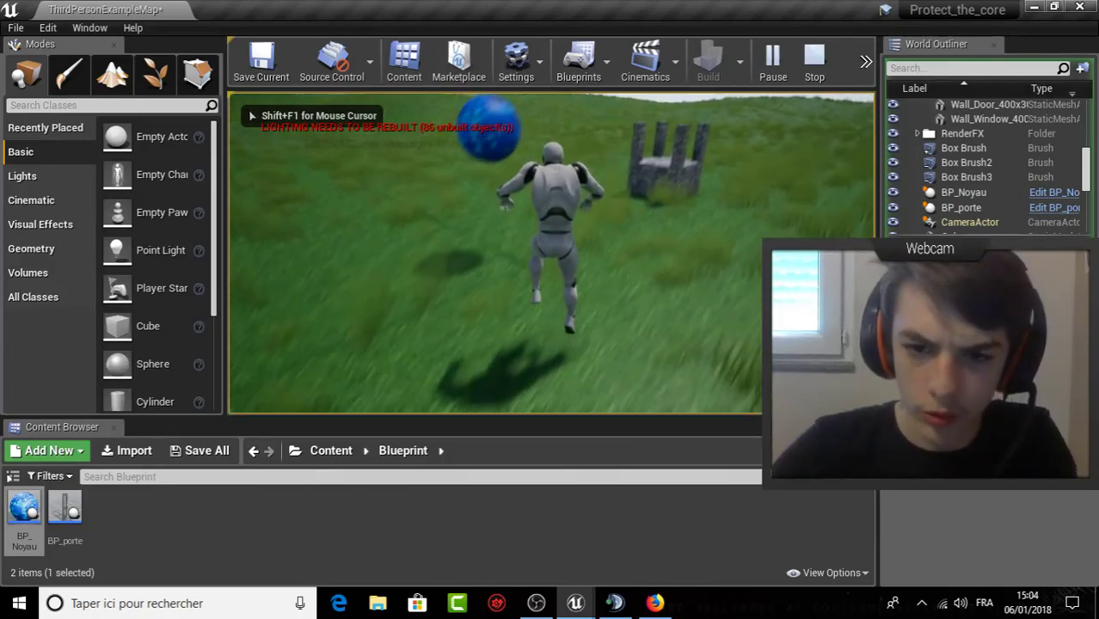
key(Escape)
Move the core sphere off the pedestal and back, then open BP_Noyau from the Content Browser.
right_drag(494, 258, 533, 249)
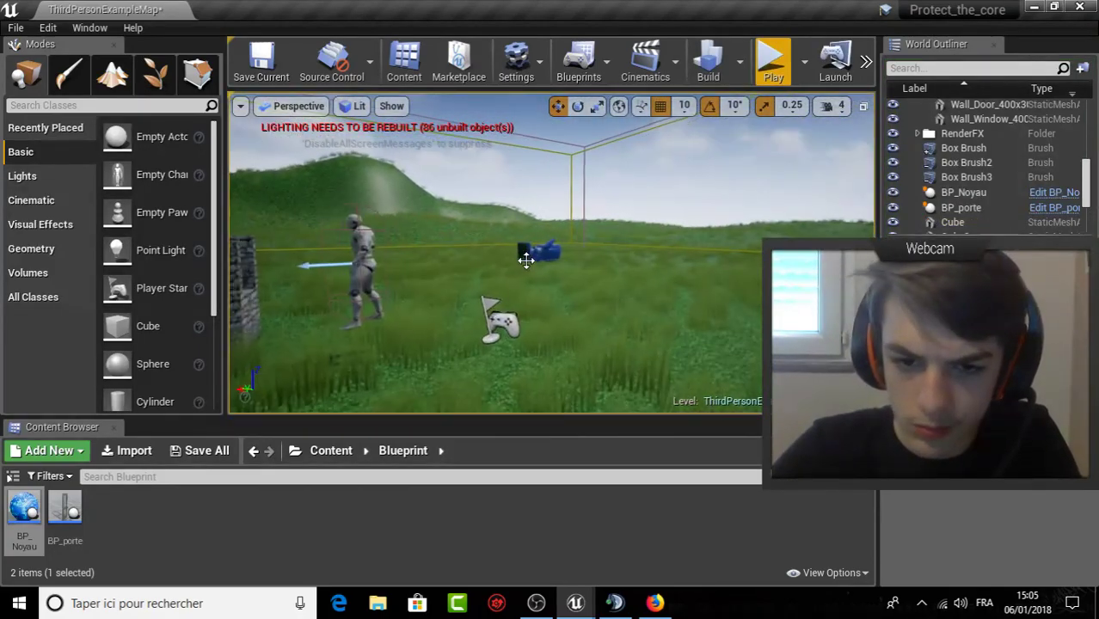
drag(533, 249, 575, 204)
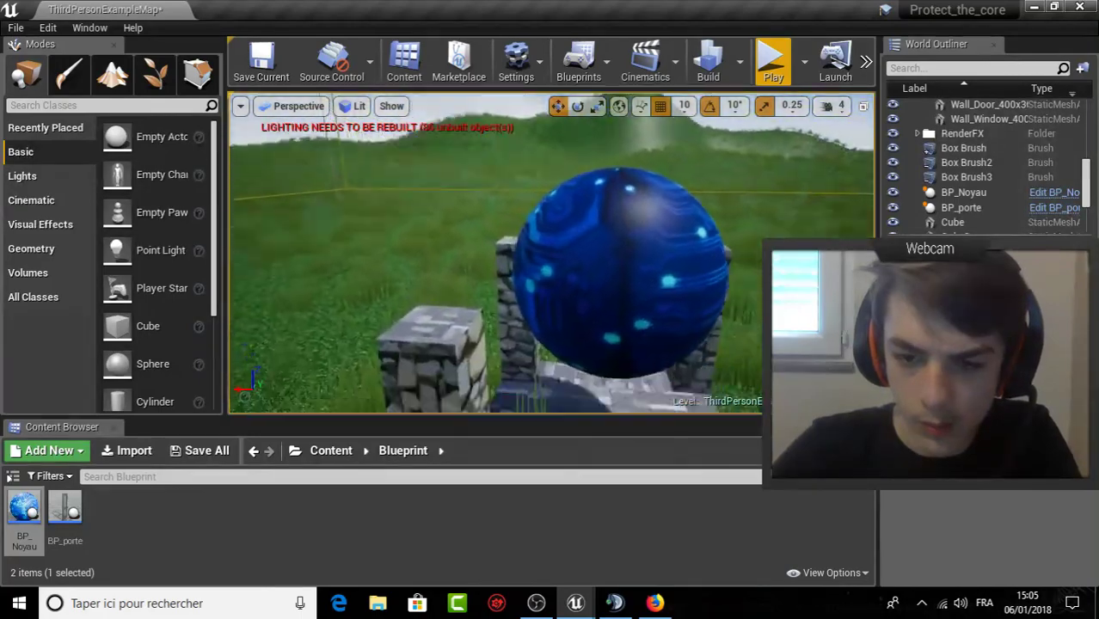
click(550, 211)
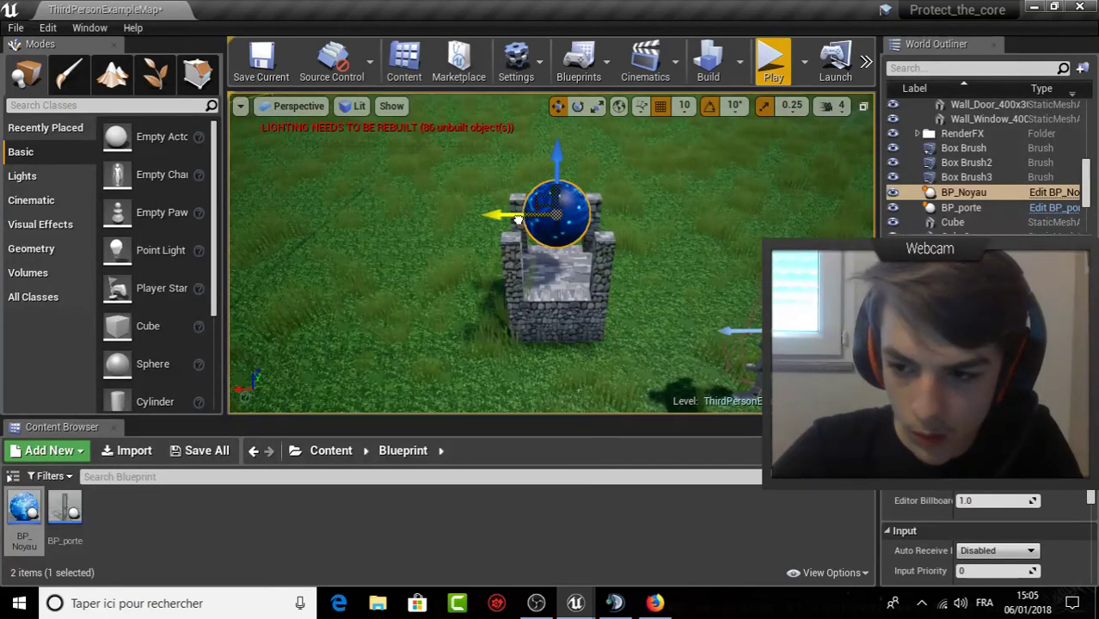
drag(517, 221, 237, 215)
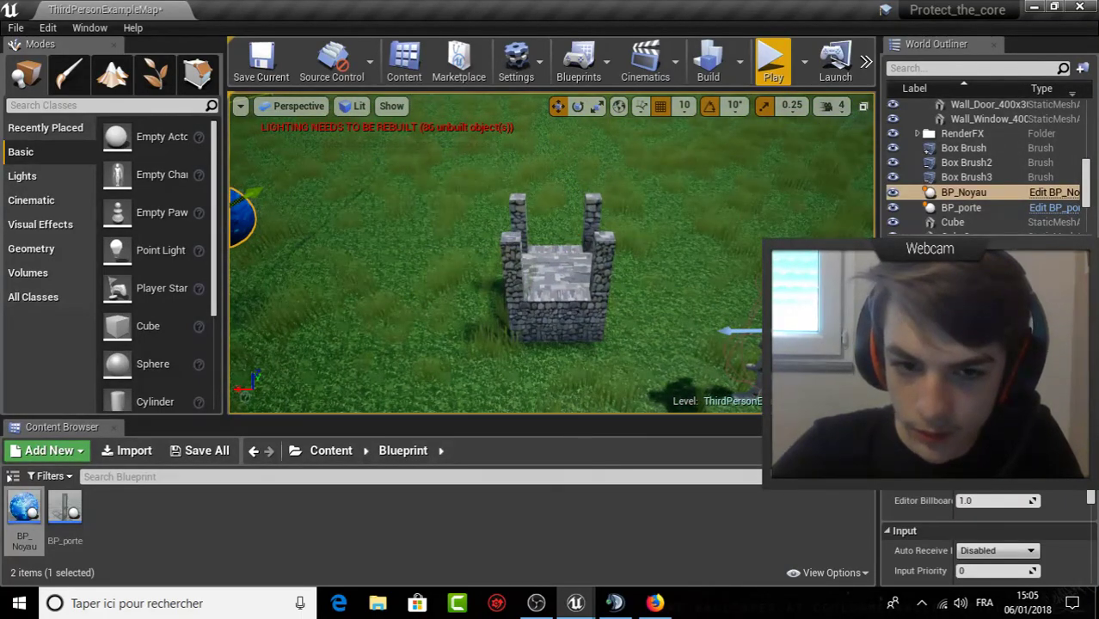
drag(232, 215, 529, 221)
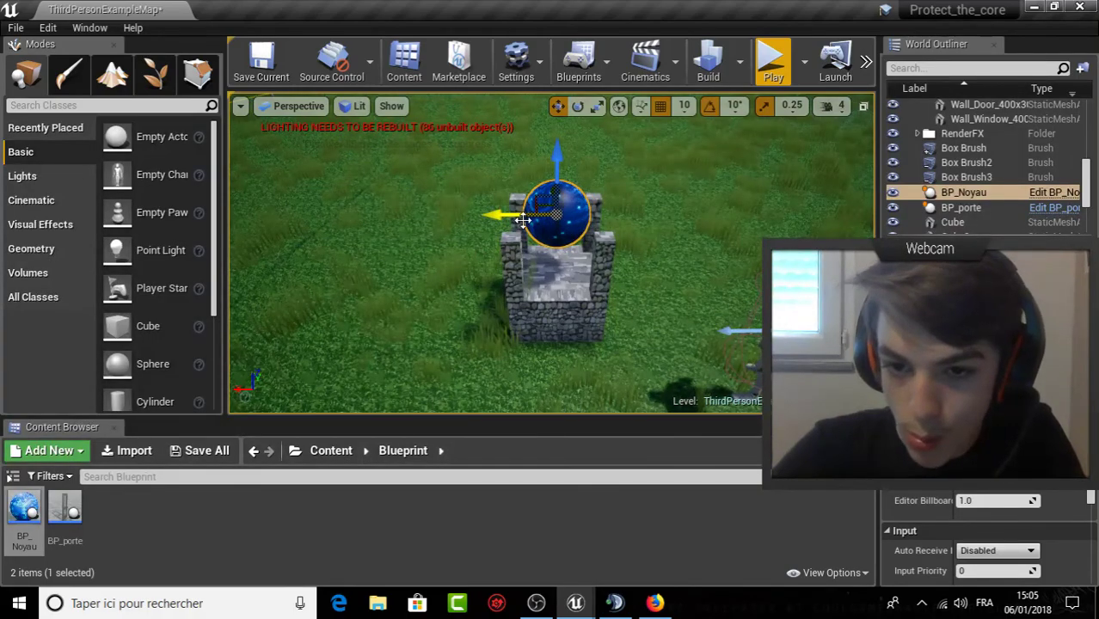
double_click(34, 509)
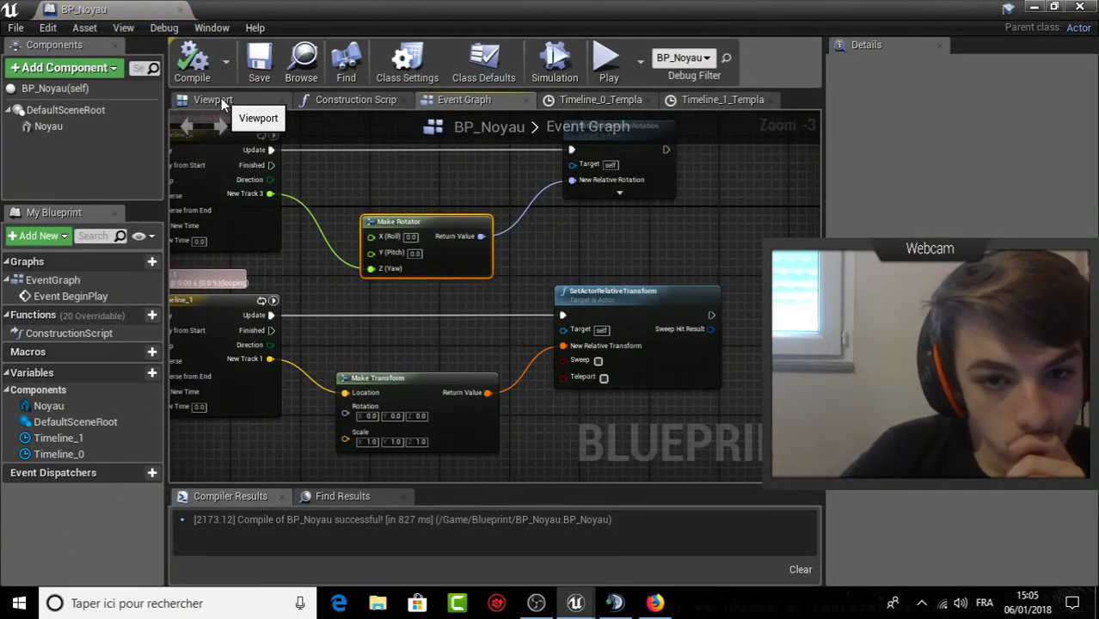
Inspect the Timeline_1 curves, raising the time-0 key to 100 then undoing it.
click(608, 99)
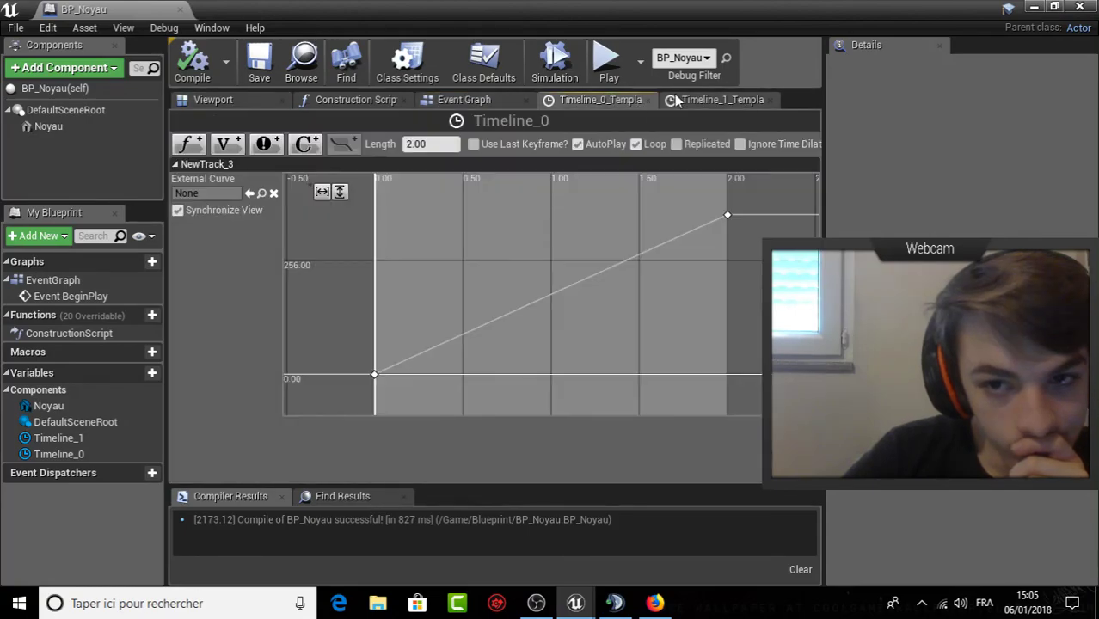
click(704, 102)
scroll(516, 327, down, 1)
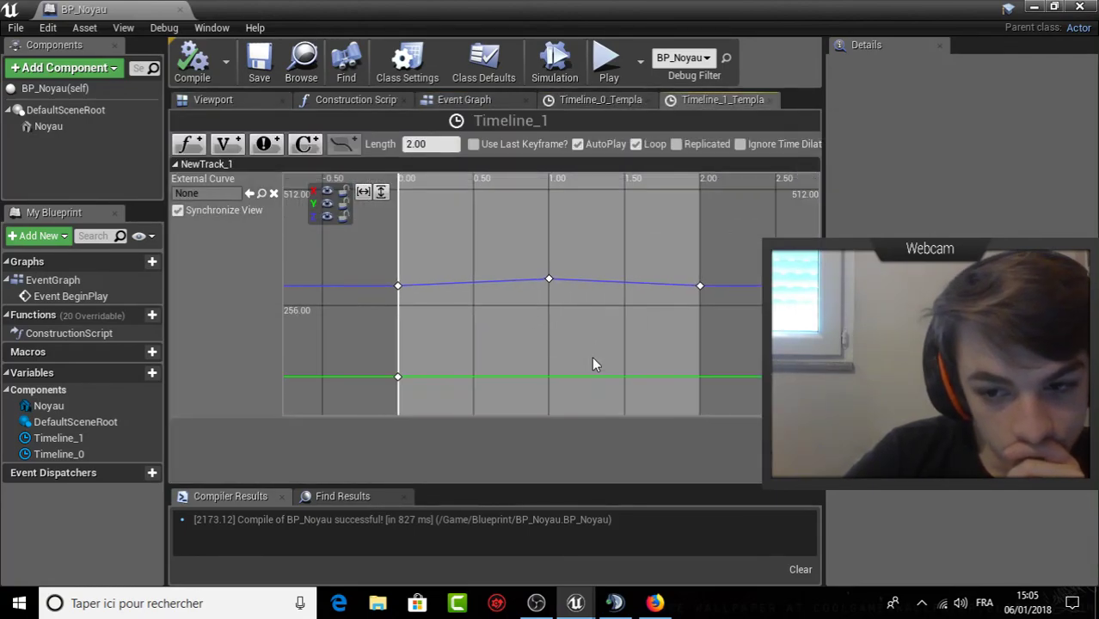
scroll(559, 361, down, 1)
scroll(478, 357, down, 1)
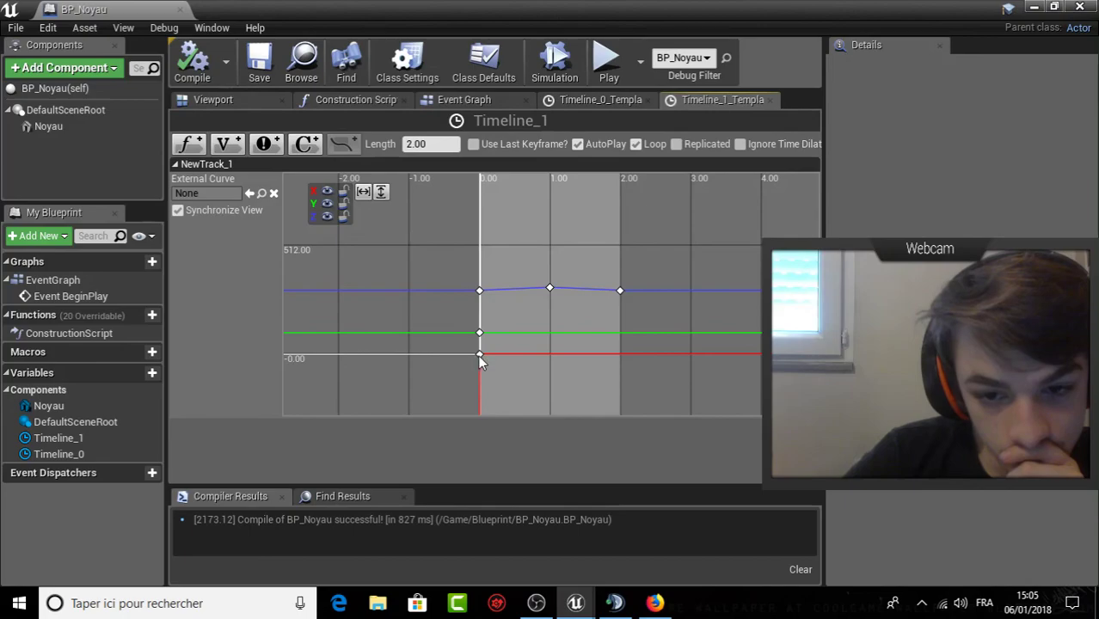
drag(478, 355, 479, 330)
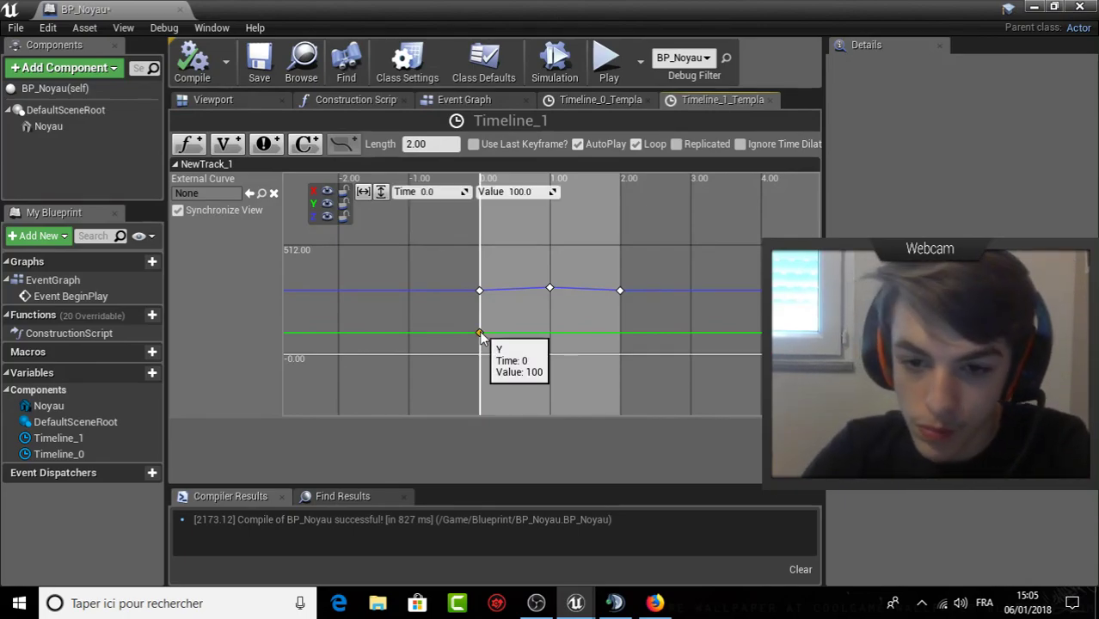
key(ctrl+z)
scroll(501, 273, up, 3)
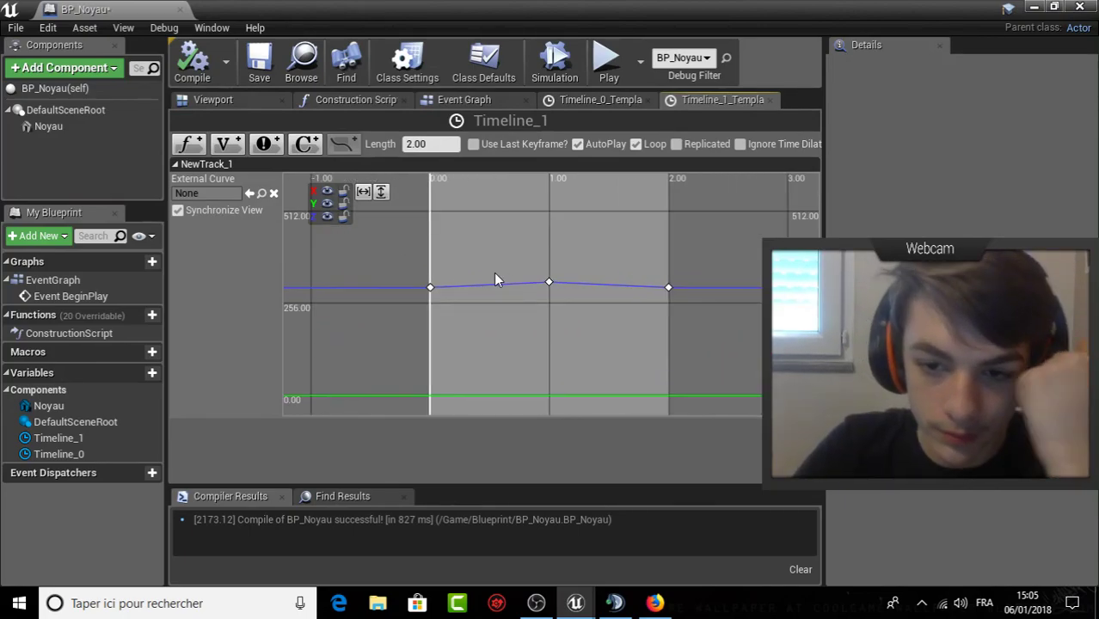
scroll(492, 272, up, 2)
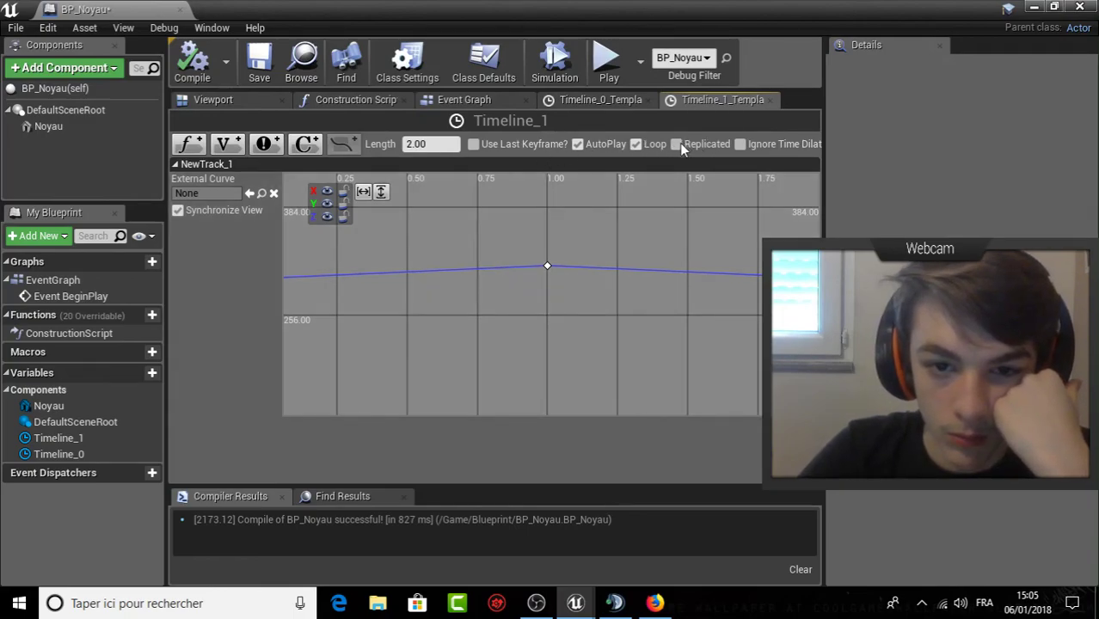
Return to the event graph's timeline and transform nodes, then minimize to the level.
click(592, 101)
click(500, 101)
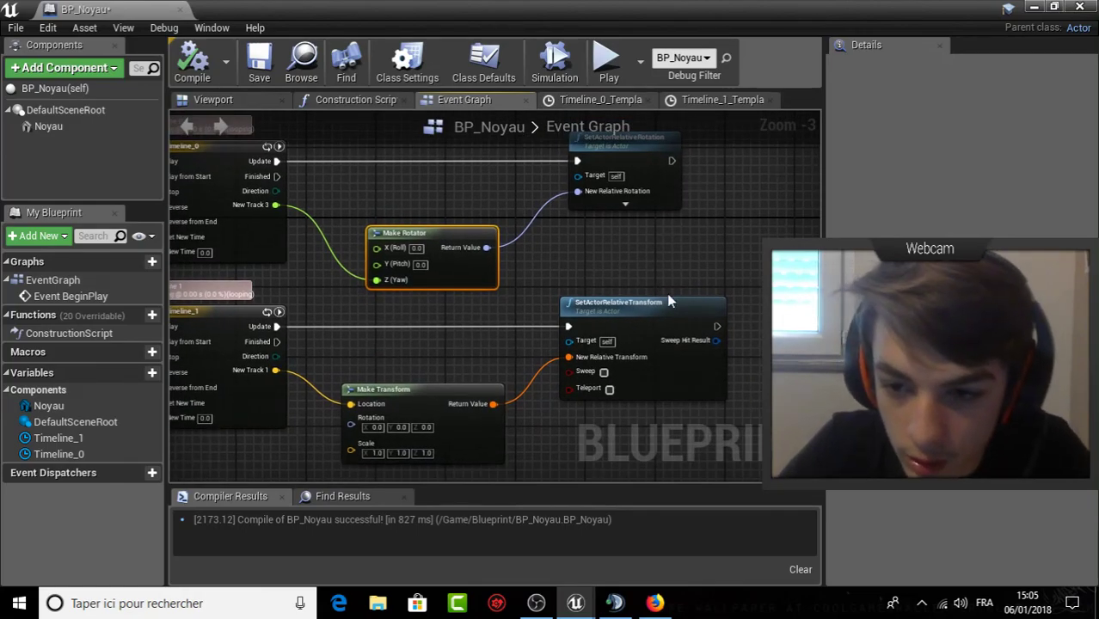
mouse_move(707, 241)
right_down()
mouse_move(726, 302)
mouse_move(757, 200)
right_up()
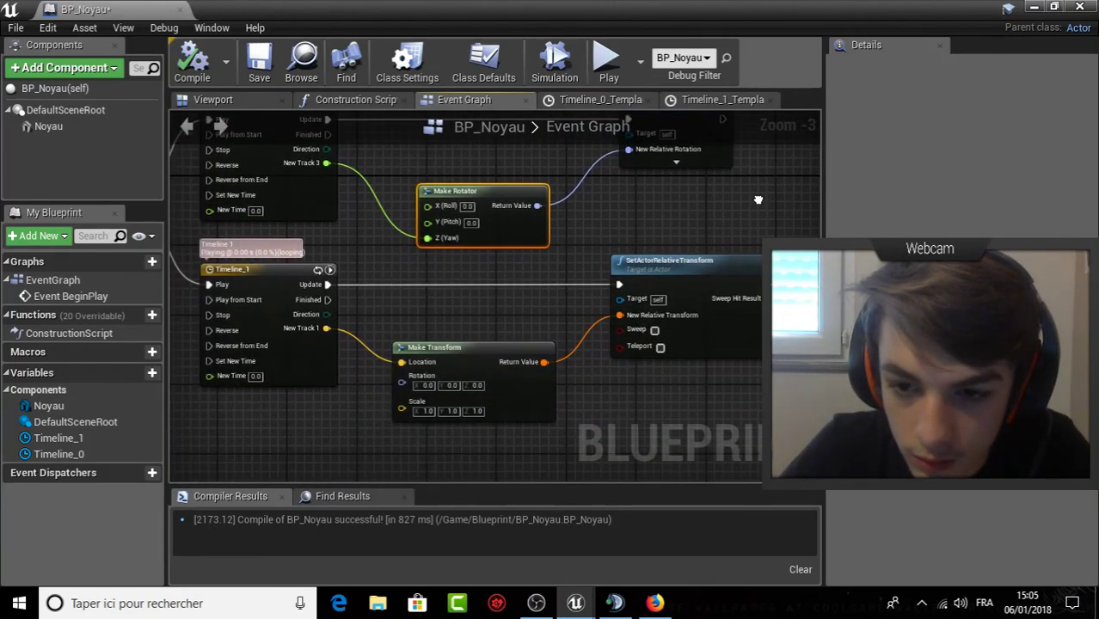
click(1036, 11)
Play-test the level, walking the character toward the stone tower.
right_drag(581, 164, 558, 201)
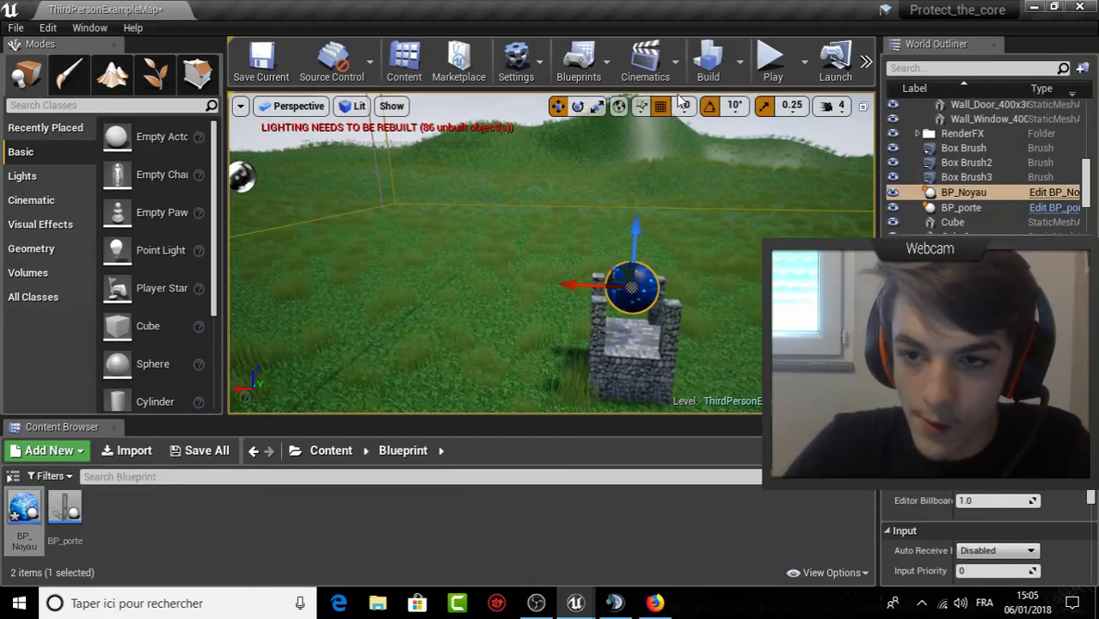
click(770, 60)
key(w)
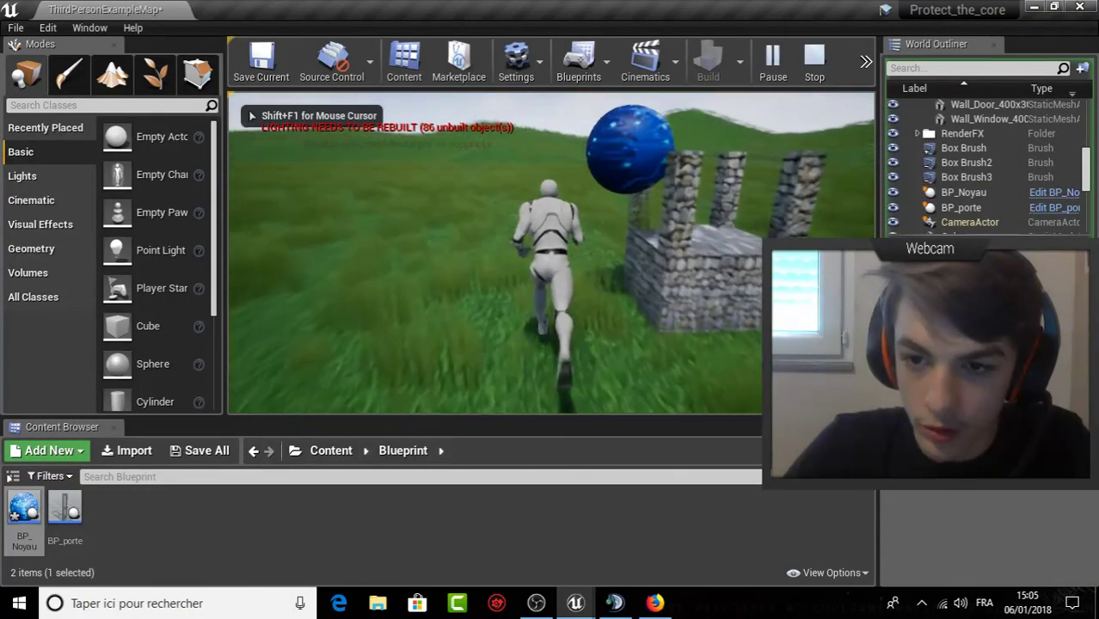
key(Escape)
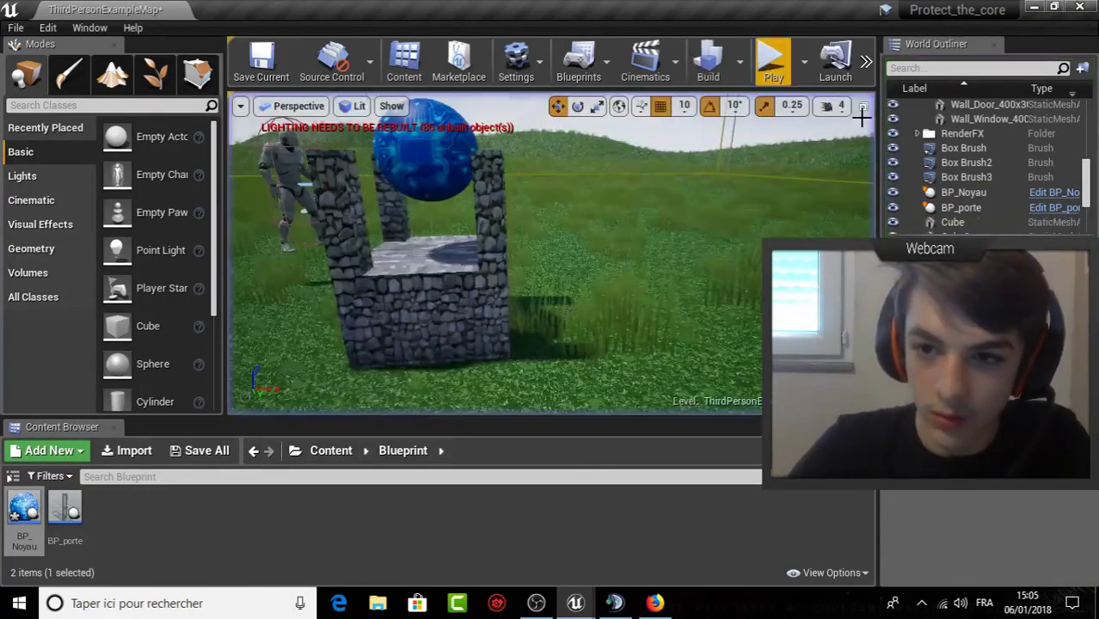
Restart the play test five more times, then frame the tower and character in the viewport.
click(772, 59)
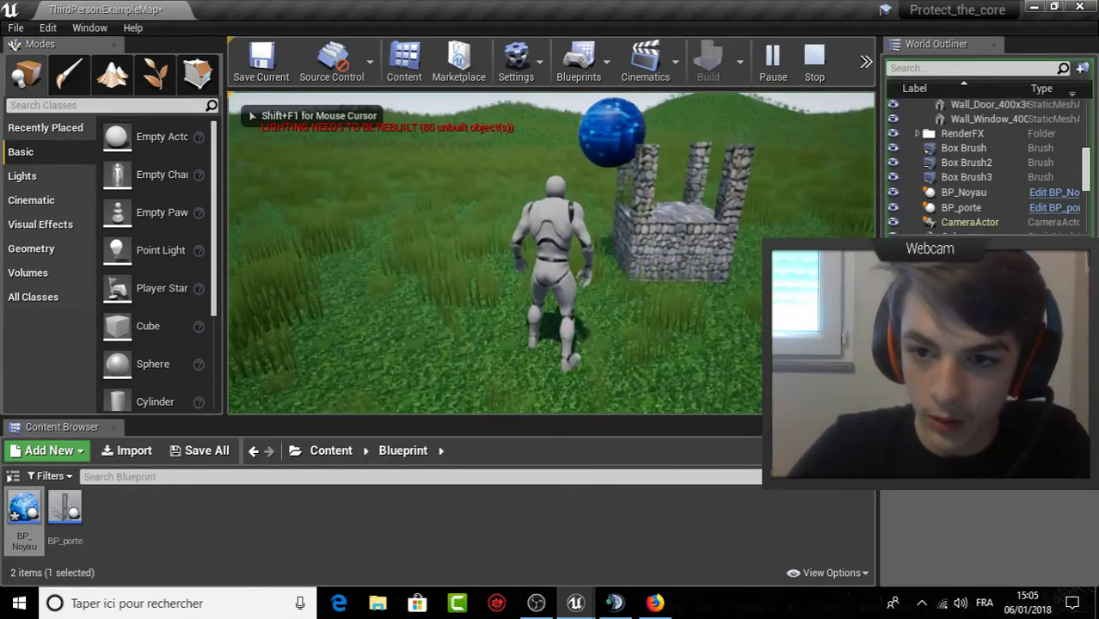
key(Escape)
click(768, 69)
key(Escape)
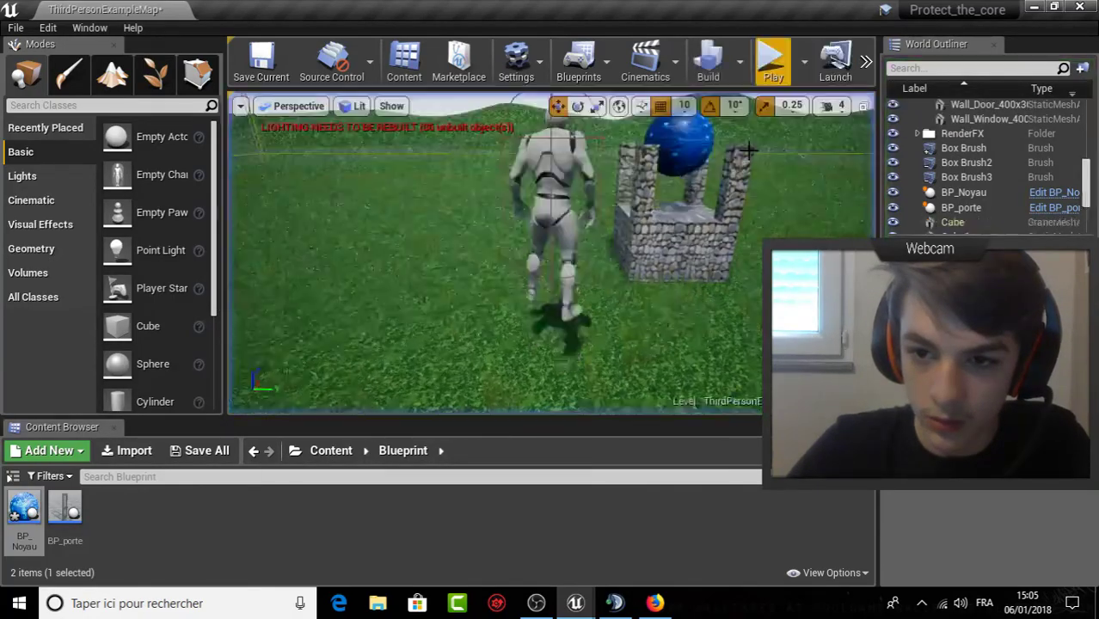
click(766, 74)
key(Escape)
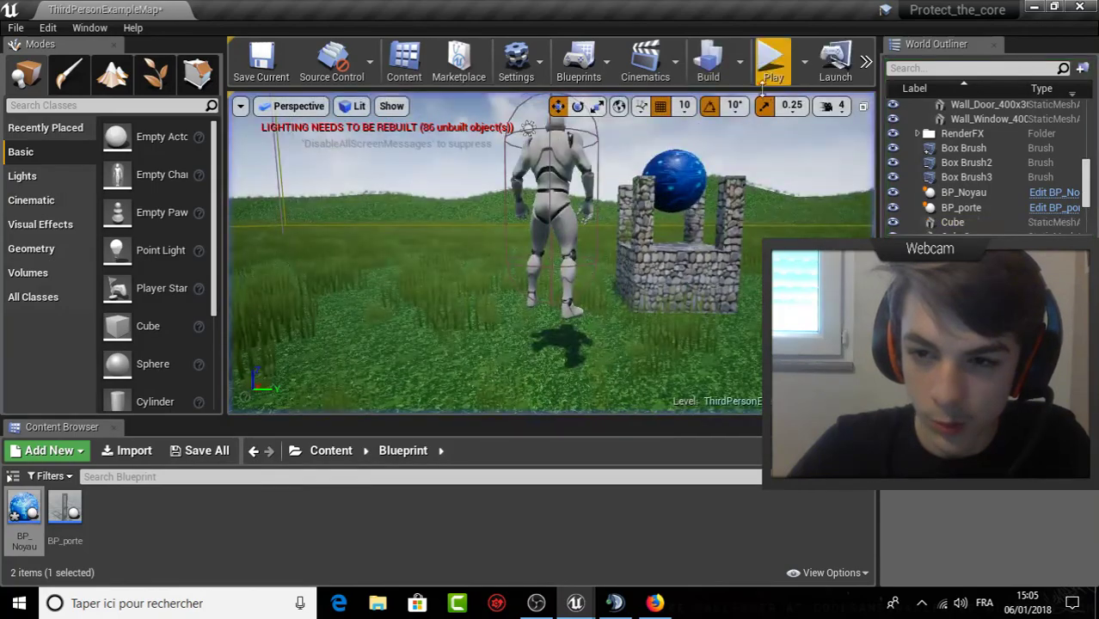
click(768, 76)
key(Escape)
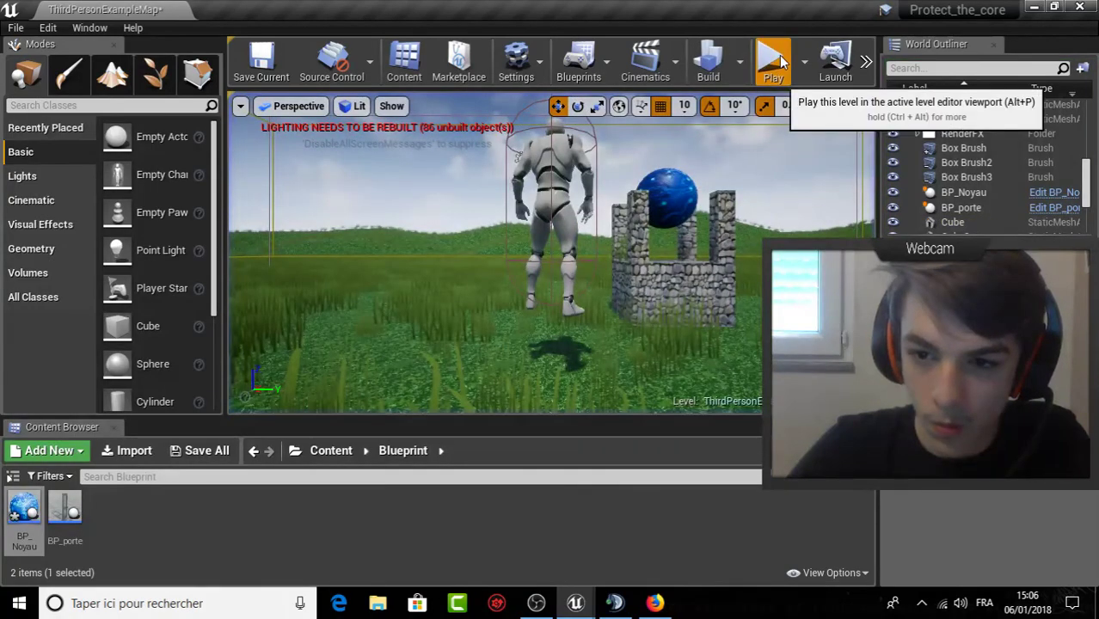
click(779, 55)
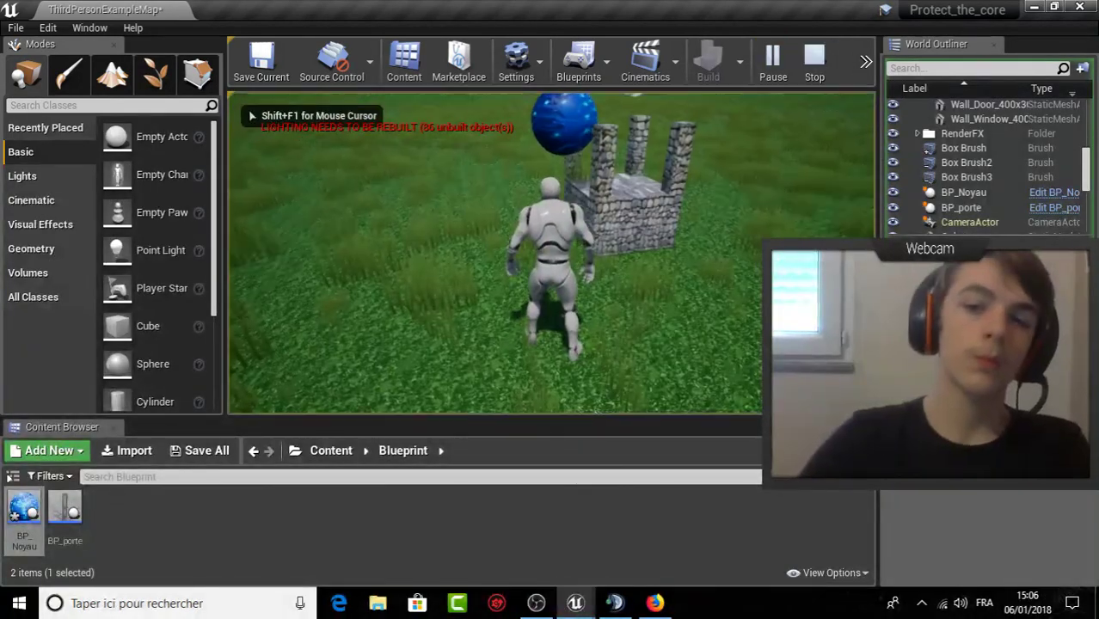
key(Escape)
right_drag(754, 269, 647, 218)
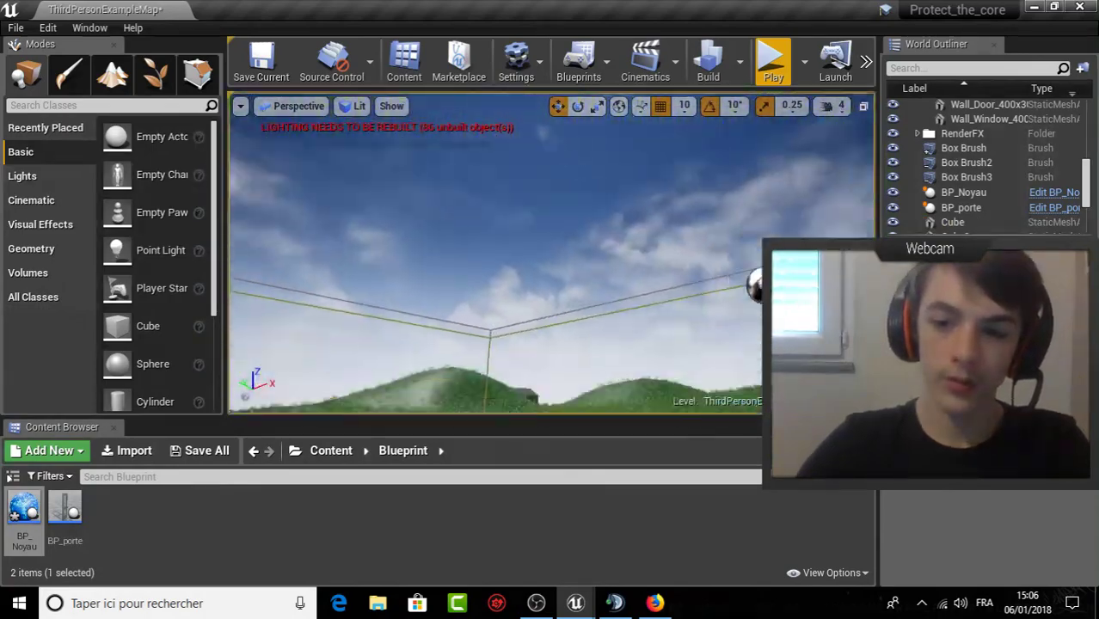
right_drag(736, 263, 722, 249)
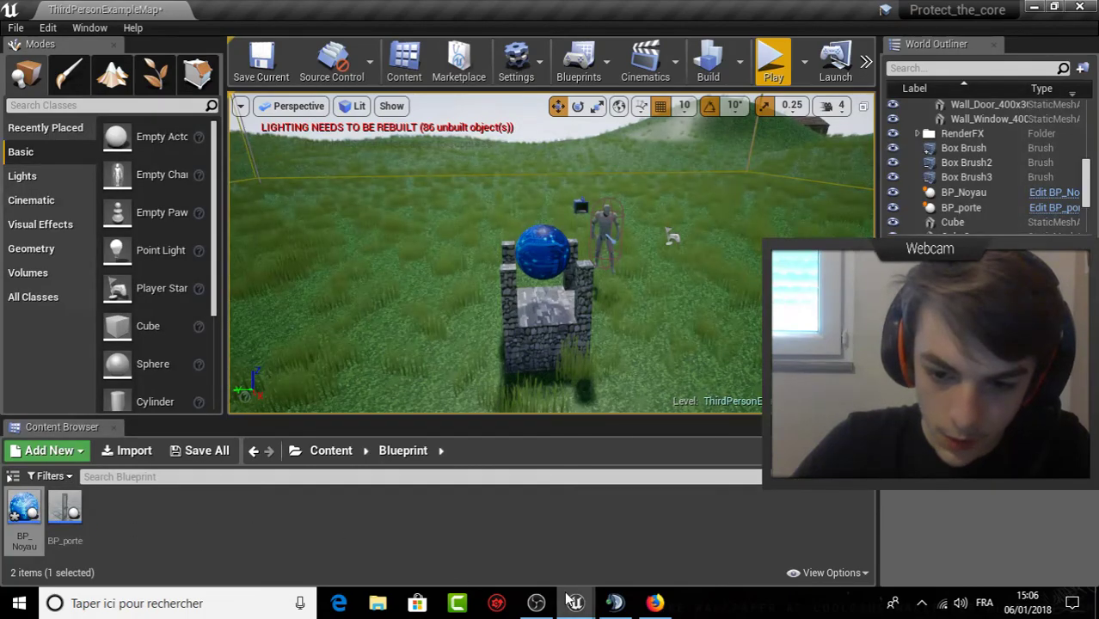
Enable Sweep on BP_Noyau's SetActorRelativeTransform node.
mouse_move(569, 600)
click(619, 526)
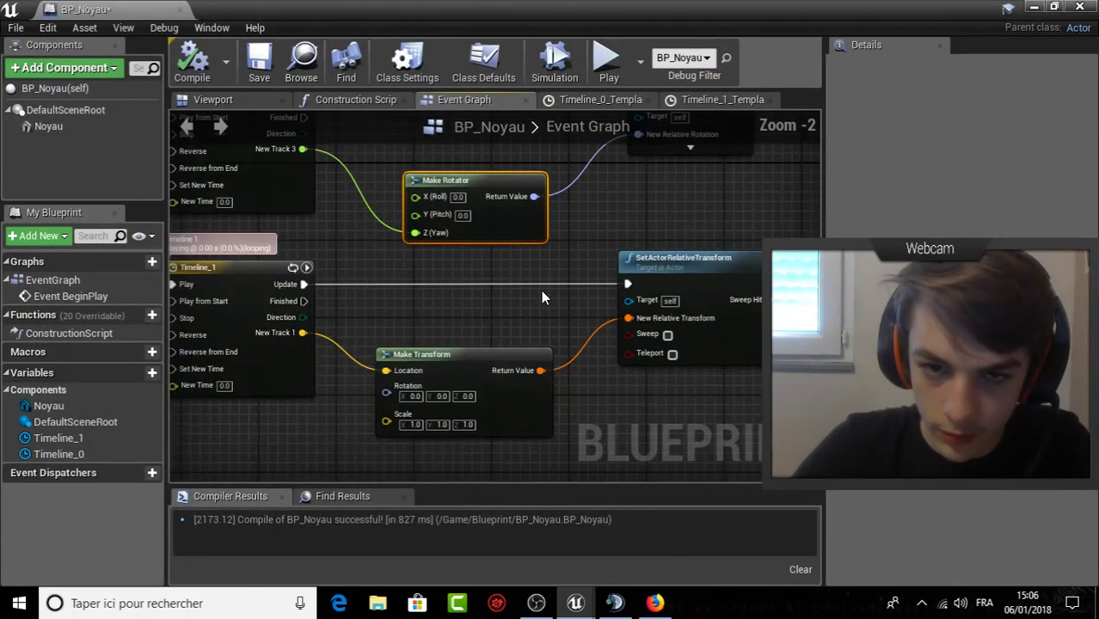
scroll(541, 297, down, 3)
scroll(541, 298, up, 2)
mouse_move(609, 271)
right_down()
mouse_move(781, 208)
mouse_move(619, 161)
mouse_move(493, 231)
right_up()
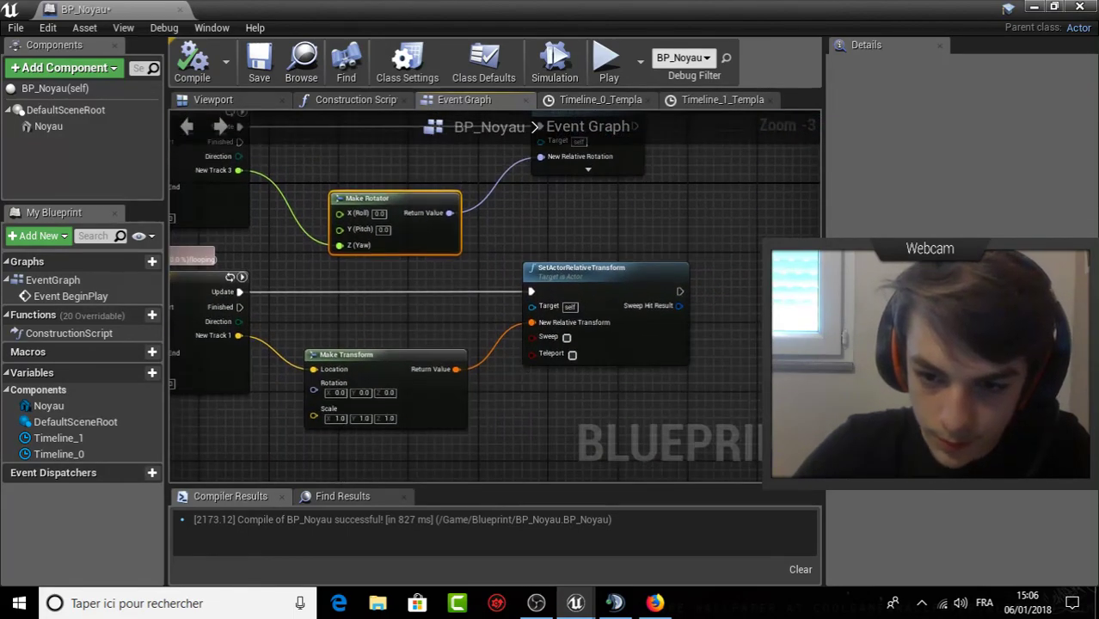
scroll(642, 413, up, 3)
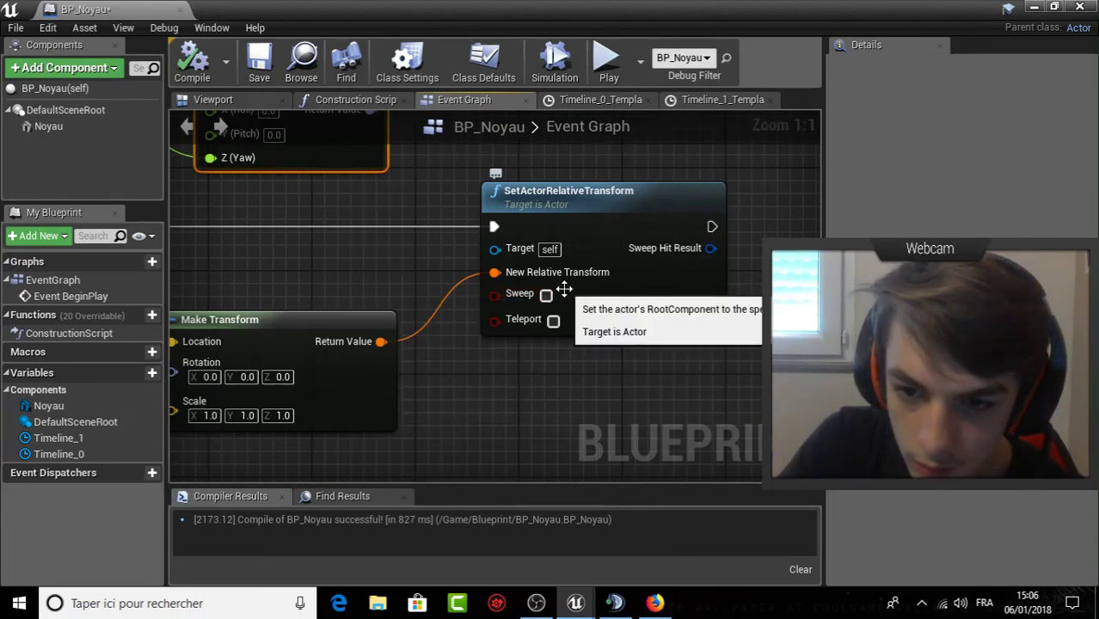
click(546, 295)
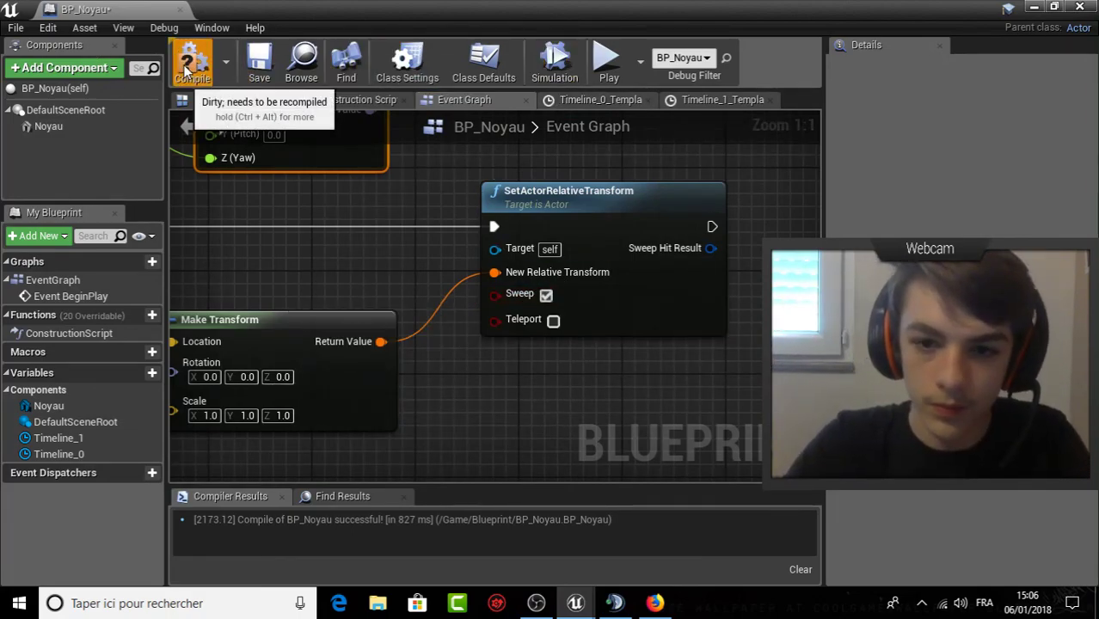
Play-test the level with Sweep enabled.
click(1033, 9)
click(773, 62)
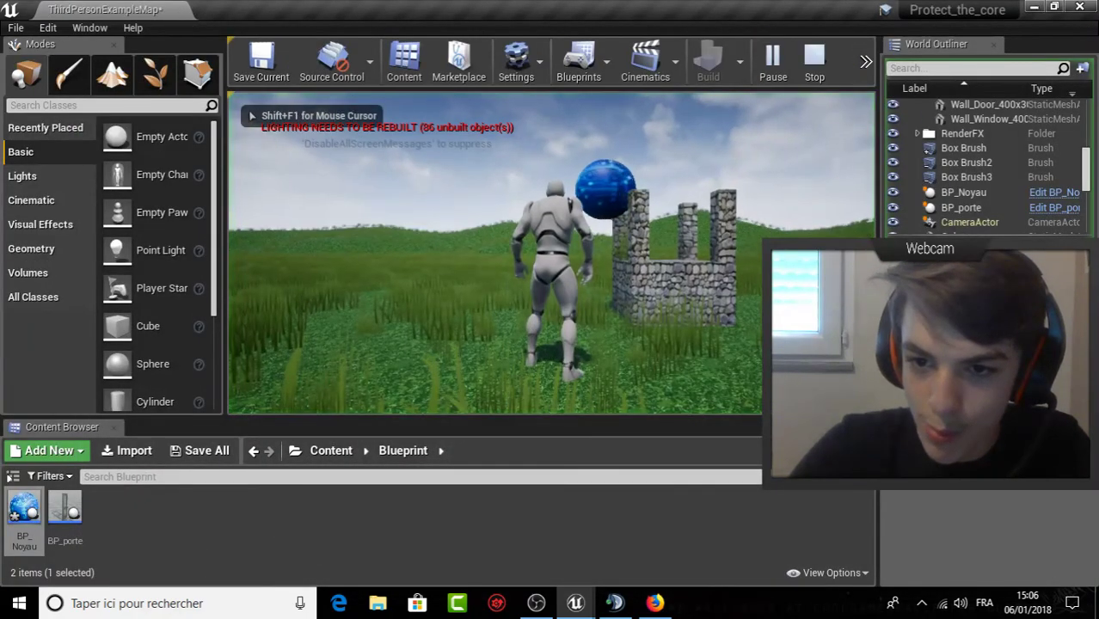
key(Escape)
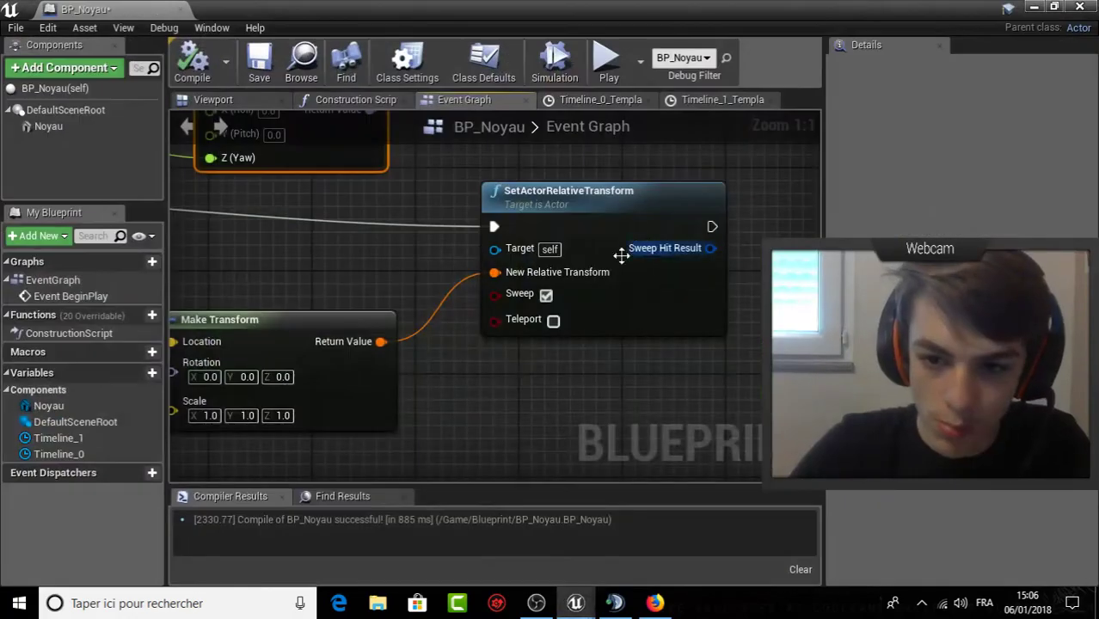
Switch the SetActorRelativeTransform node from Sweep to Teleport.
click(546, 294)
click(553, 321)
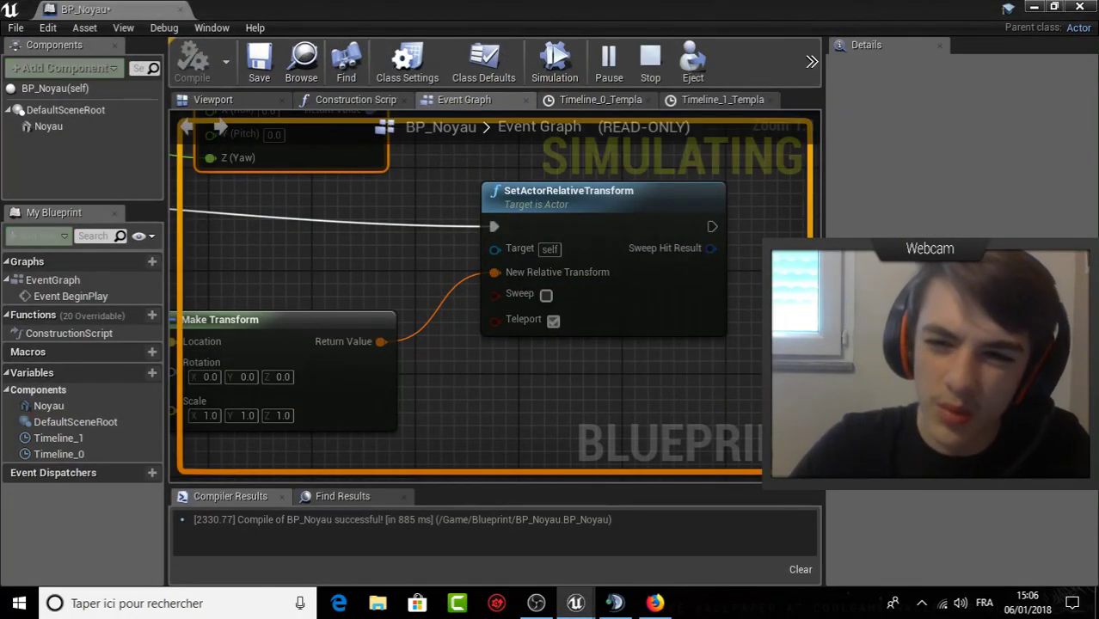
key(Escape)
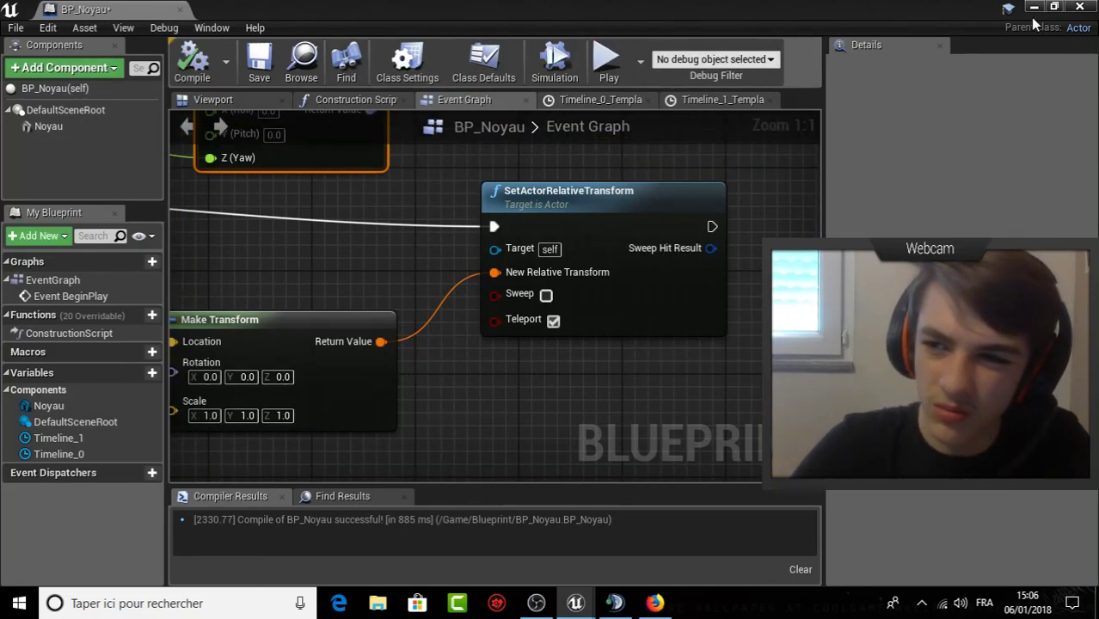
Play-test the Teleport change and bring the BP_Noyau editor back.
click(1032, 8)
click(770, 61)
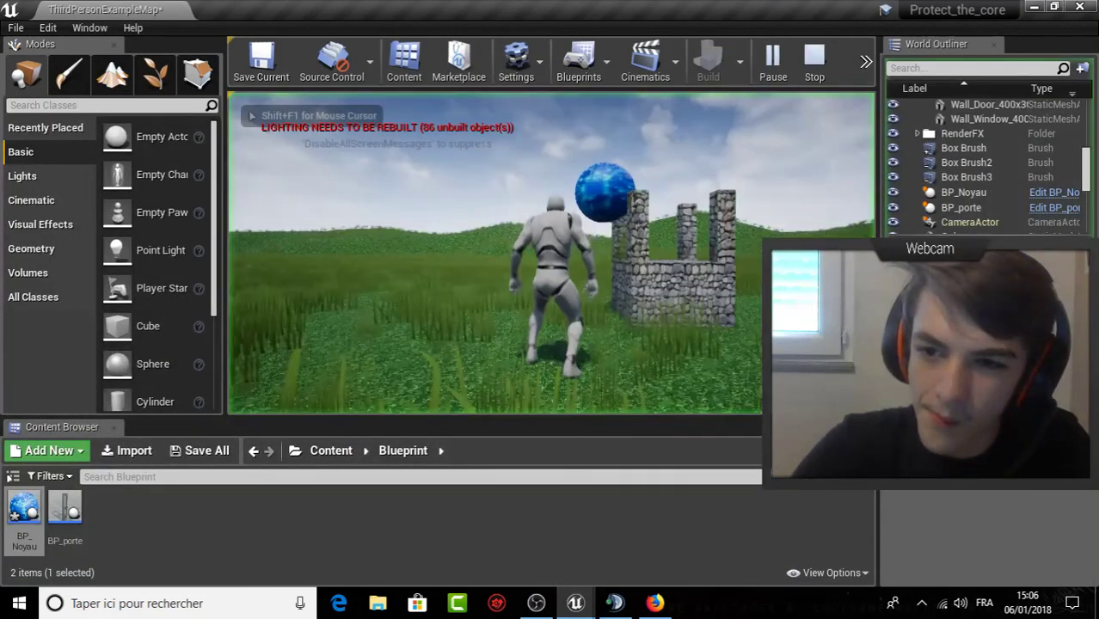
key(Escape)
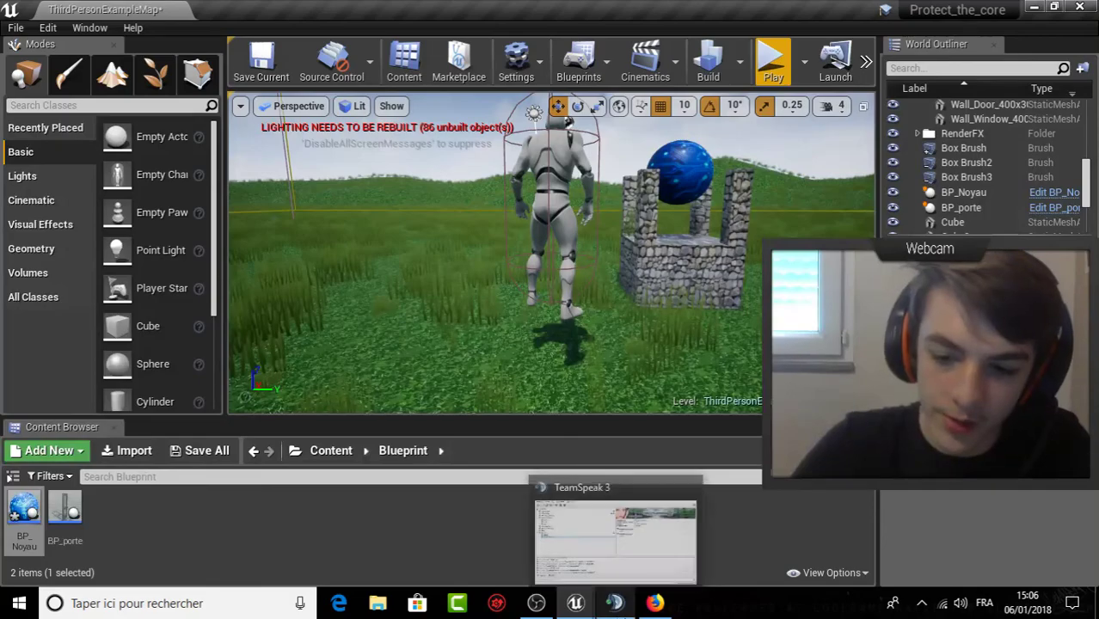
mouse_move(576, 603)
click(680, 534)
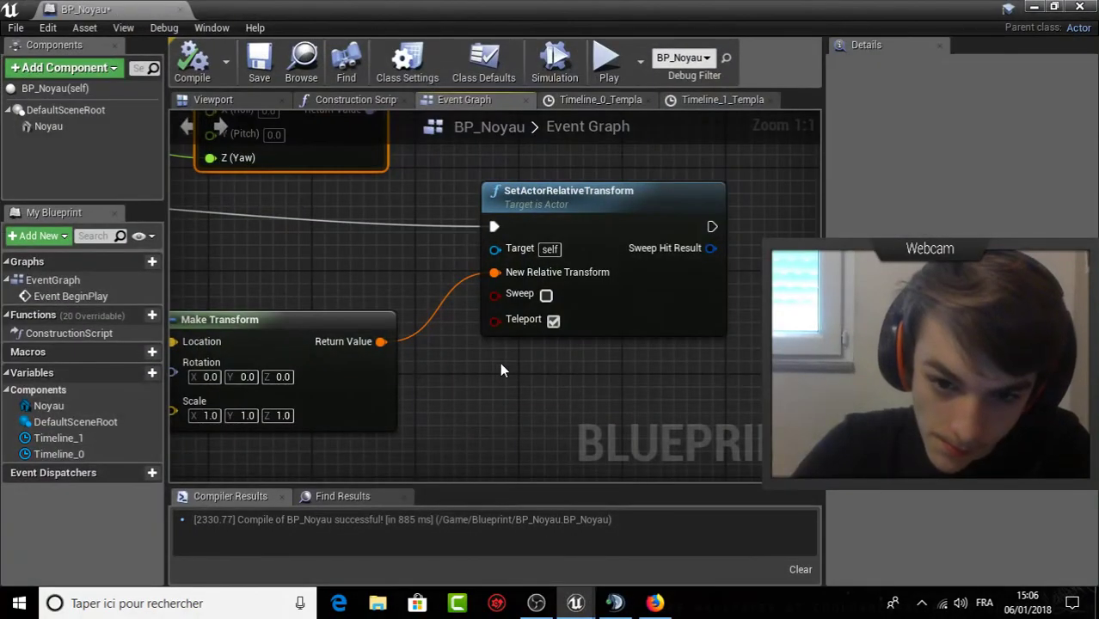
Add a Teleport function node and place it below Make Transform.
mouse_move(531, 320)
mouse_down()
mouse_move(512, 380)
mouse_move(495, 388)
mouse_up()
text(tele^p)
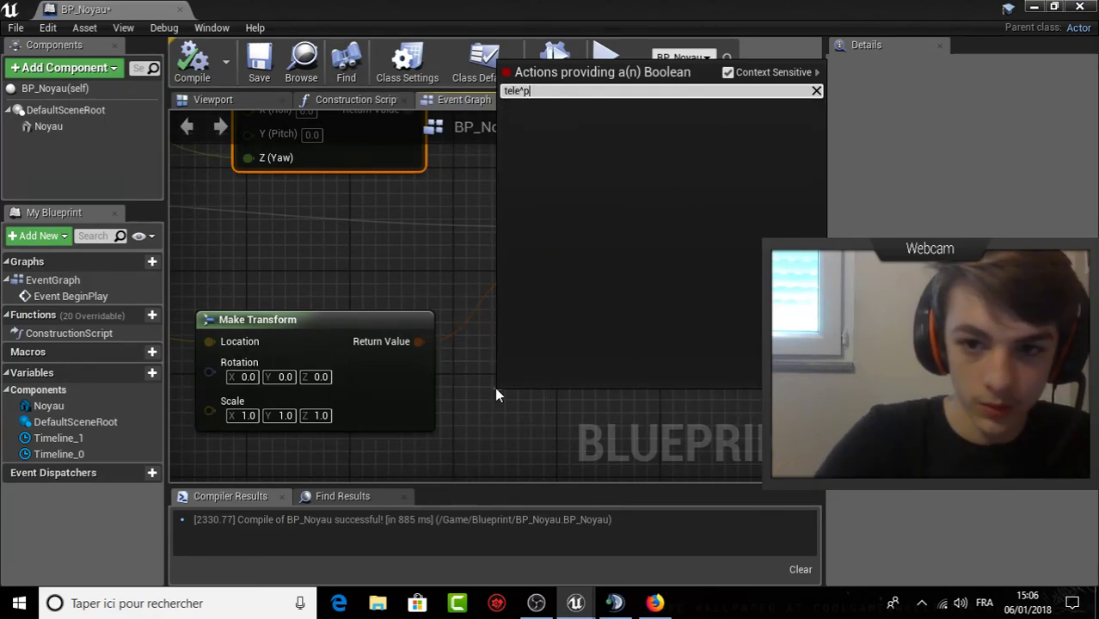
key(BackSpace)
key(BackSpace)
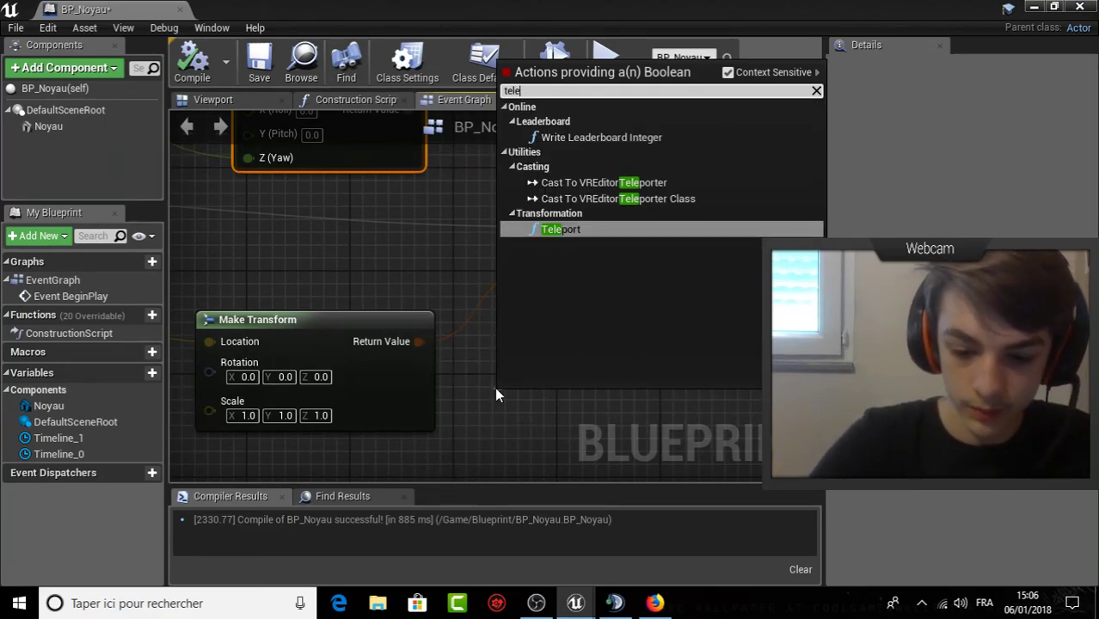
text($)
key(BackSpace)
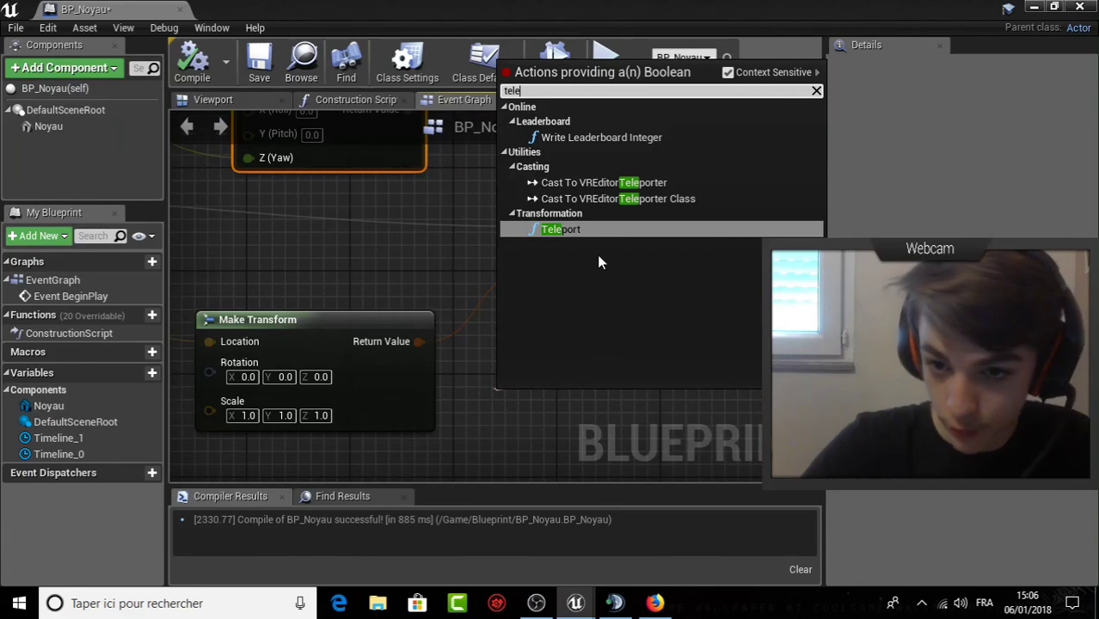
click(585, 229)
right_drag(495, 355, 498, 200)
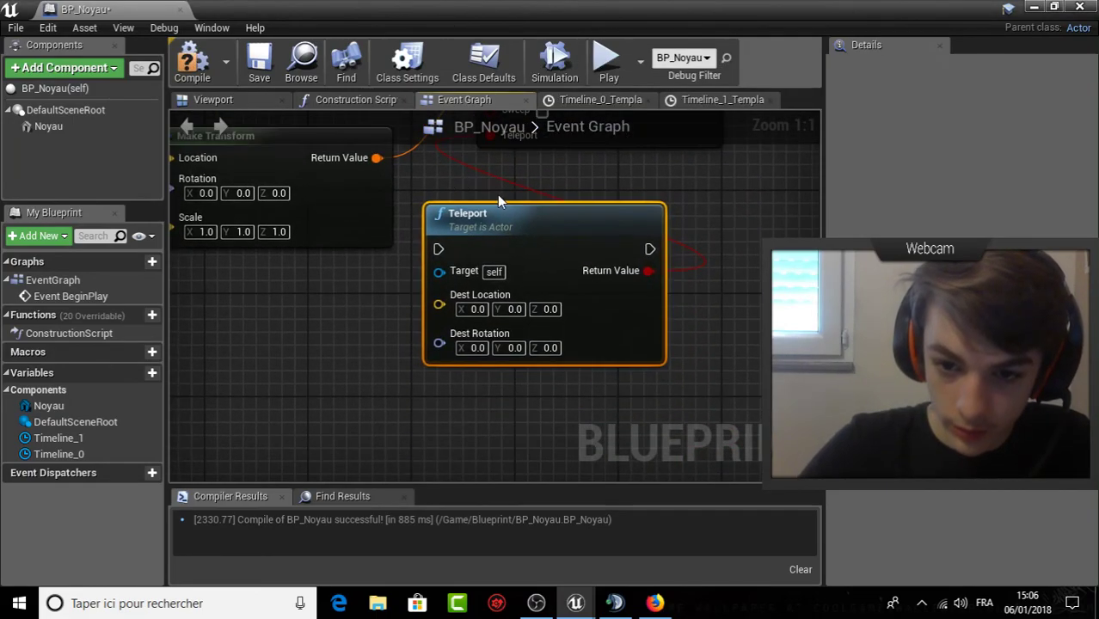
drag(501, 213, 255, 265)
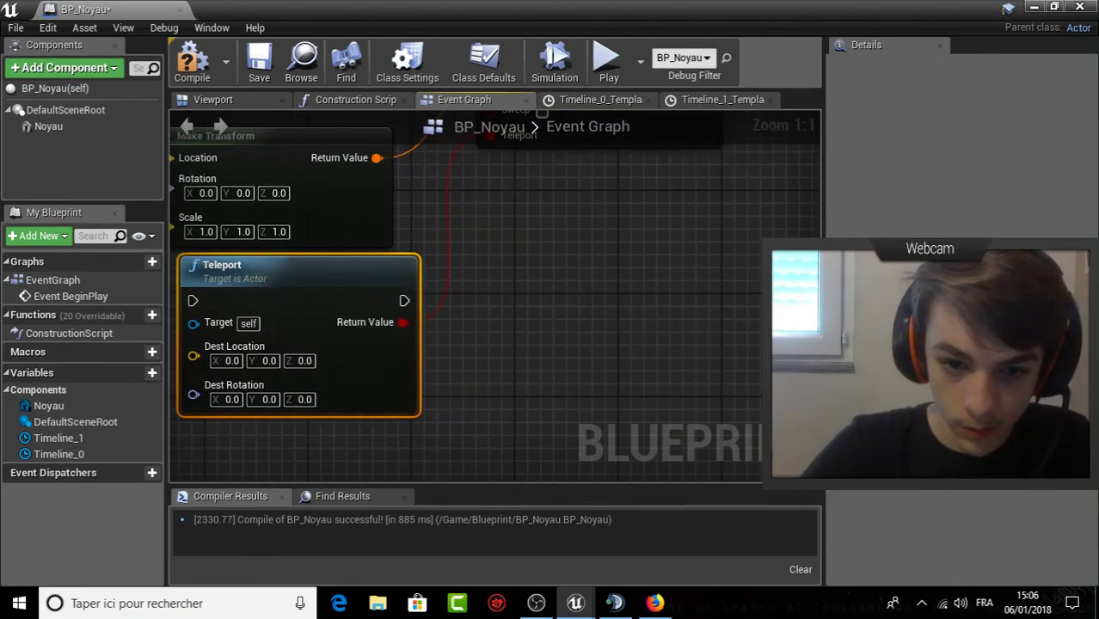
right_drag(375, 368, 481, 373)
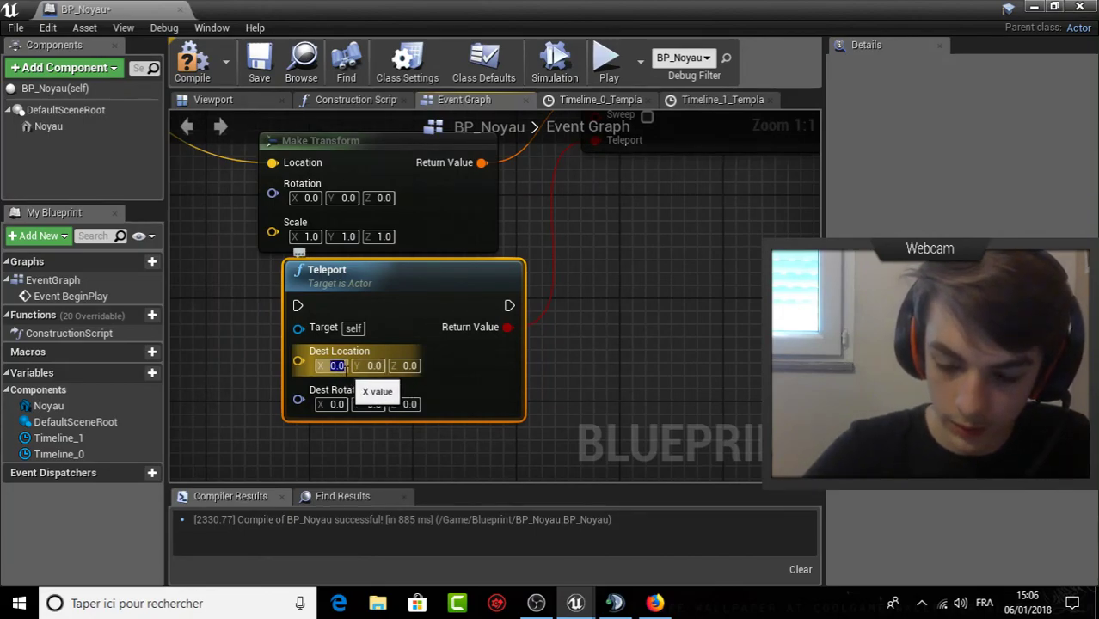
Set the Teleport node's Dest Location to X -600, Y 100.
text(-600)
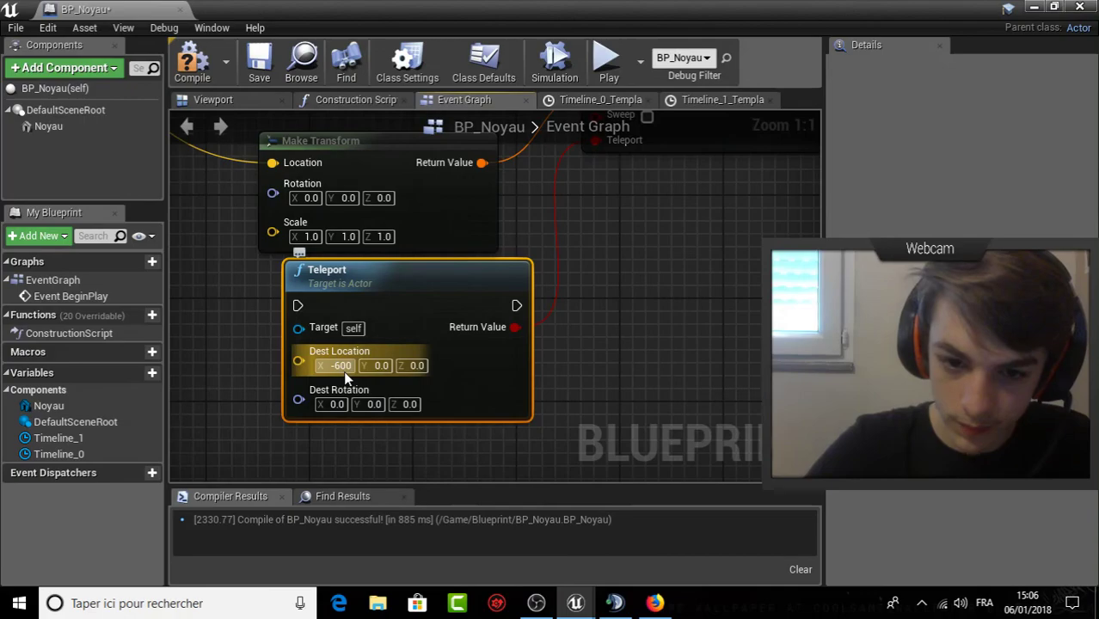
click(375, 363)
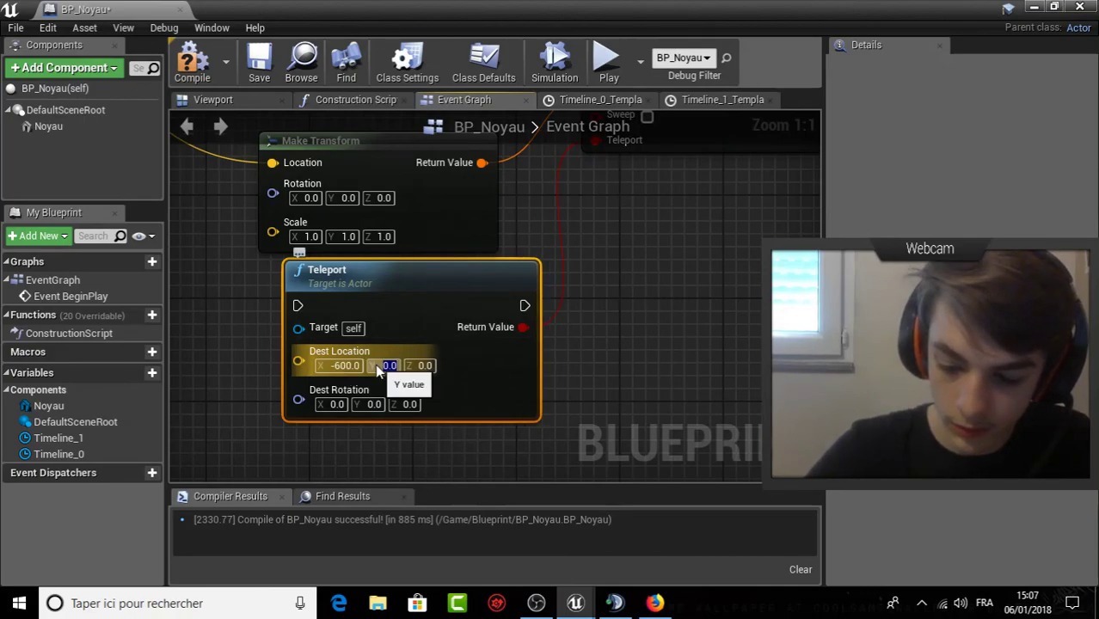
text(100)
key(Return)
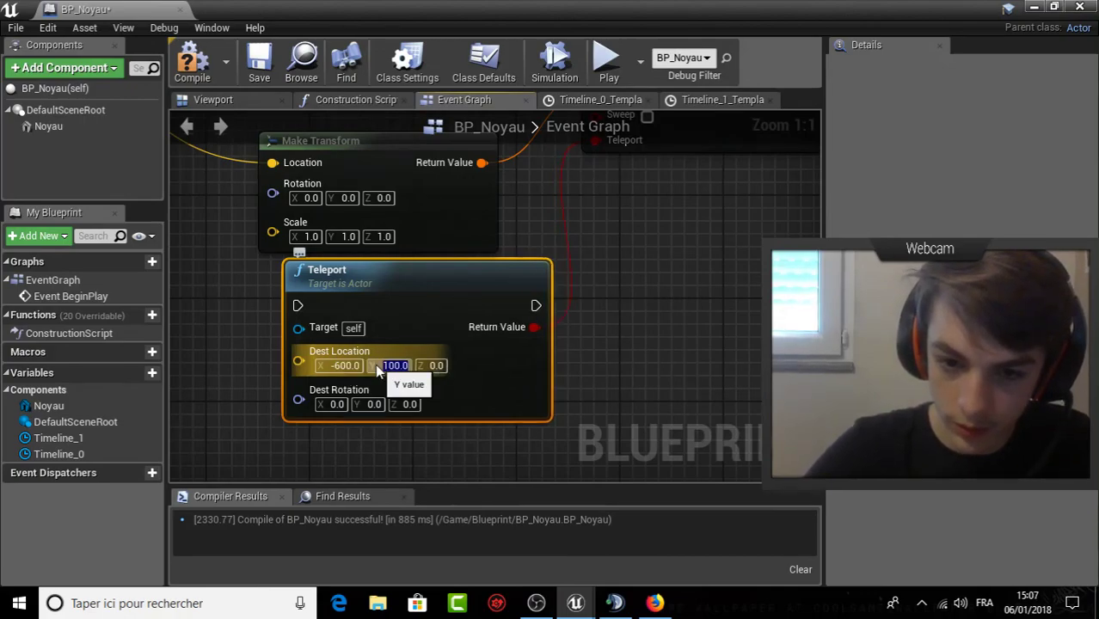
click(640, 375)
right_drag(629, 289, 642, 381)
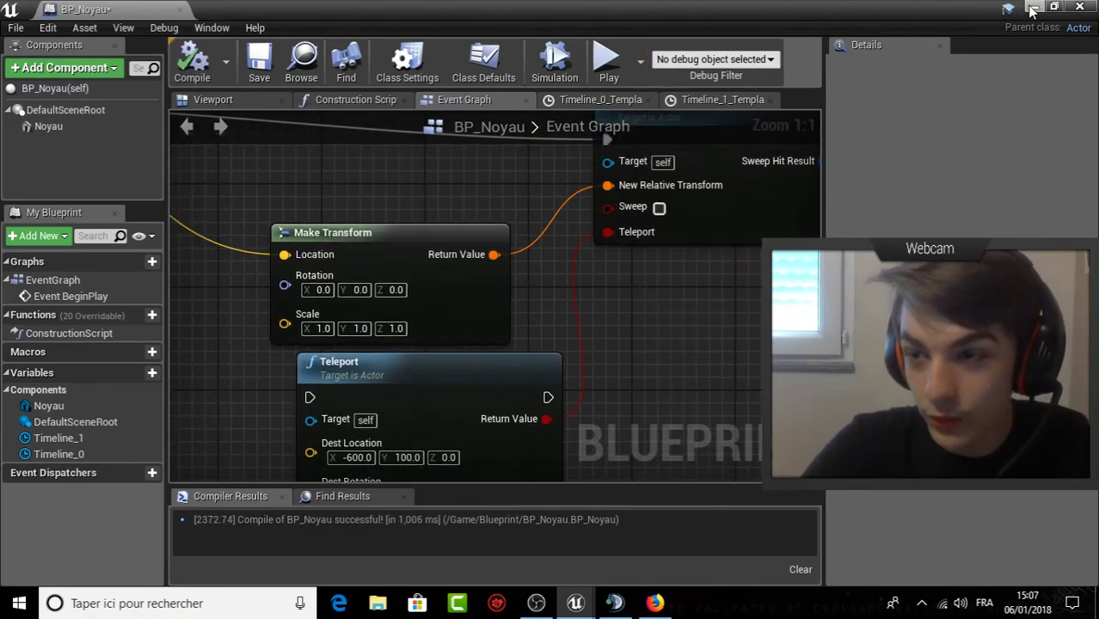
Play-test the level with the Teleport node, walking toward the stone castle.
click(1033, 9)
click(769, 57)
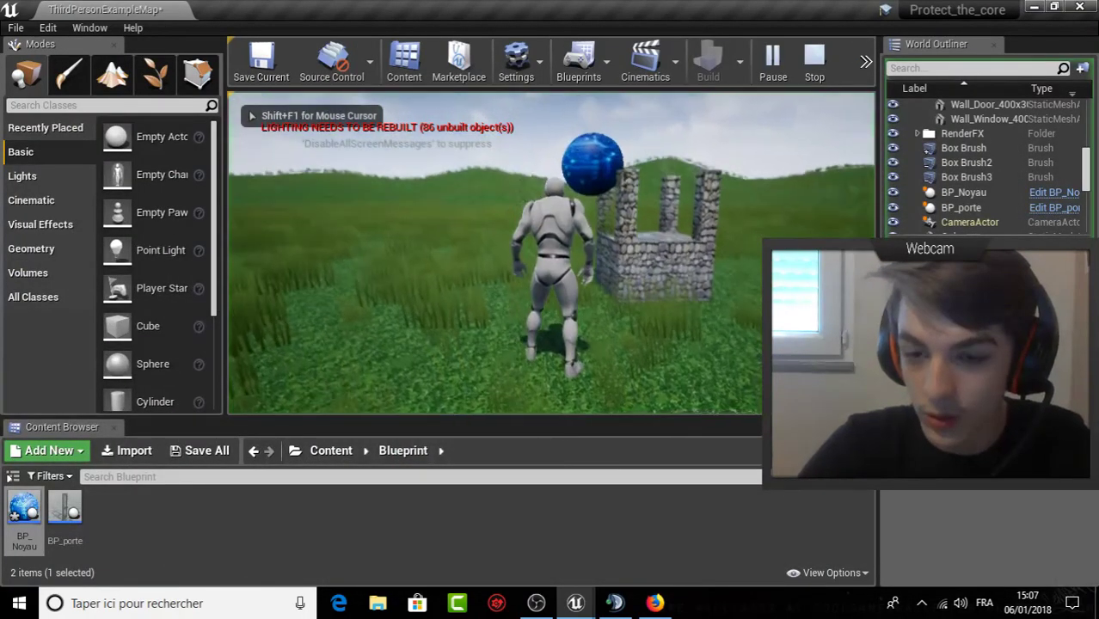
key(w)
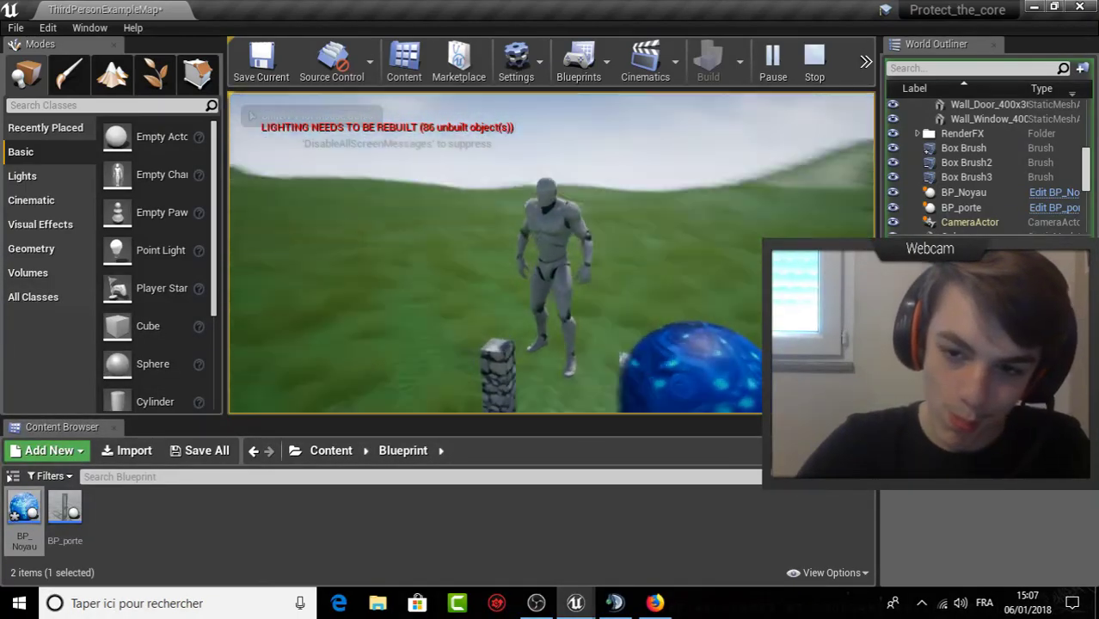
key(Escape)
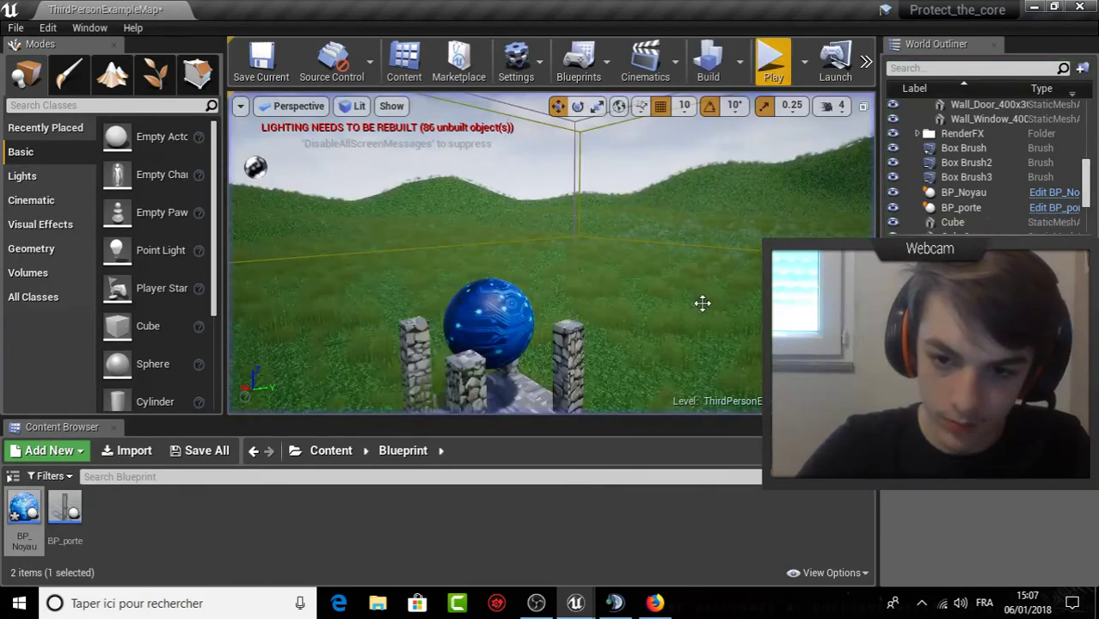
Delete the Teleport node from BP_Noyau's event graph.
mouse_move(575, 603)
click(614, 548)
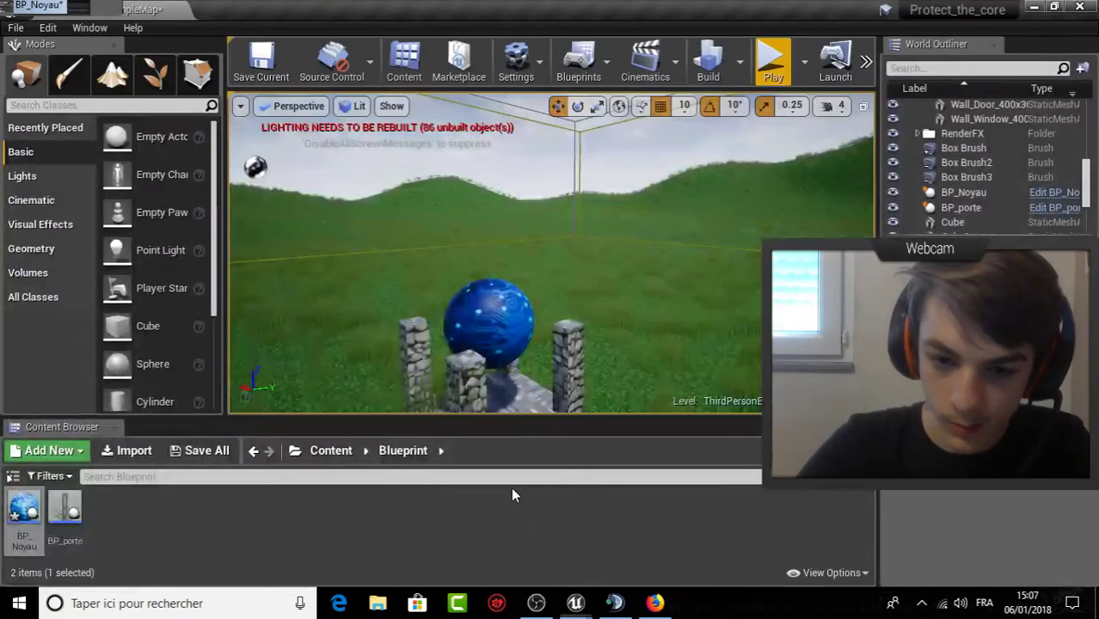
key(Delete)
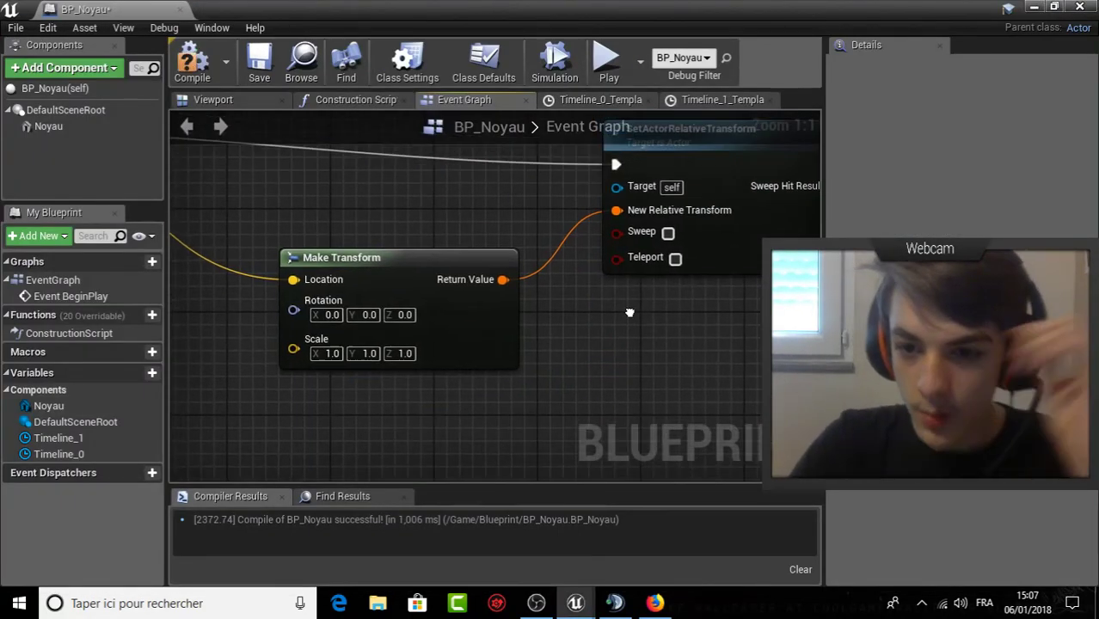
right_drag(621, 288, 618, 371)
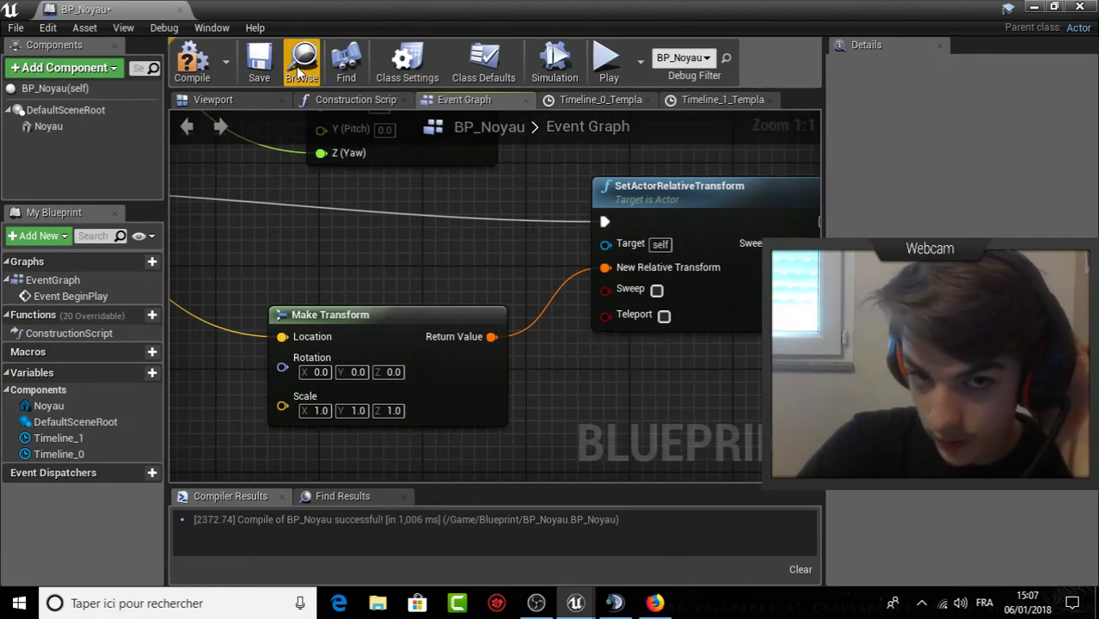
Play-test the level again, then bring up the BP_Noyau editor.
click(1033, 7)
click(784, 66)
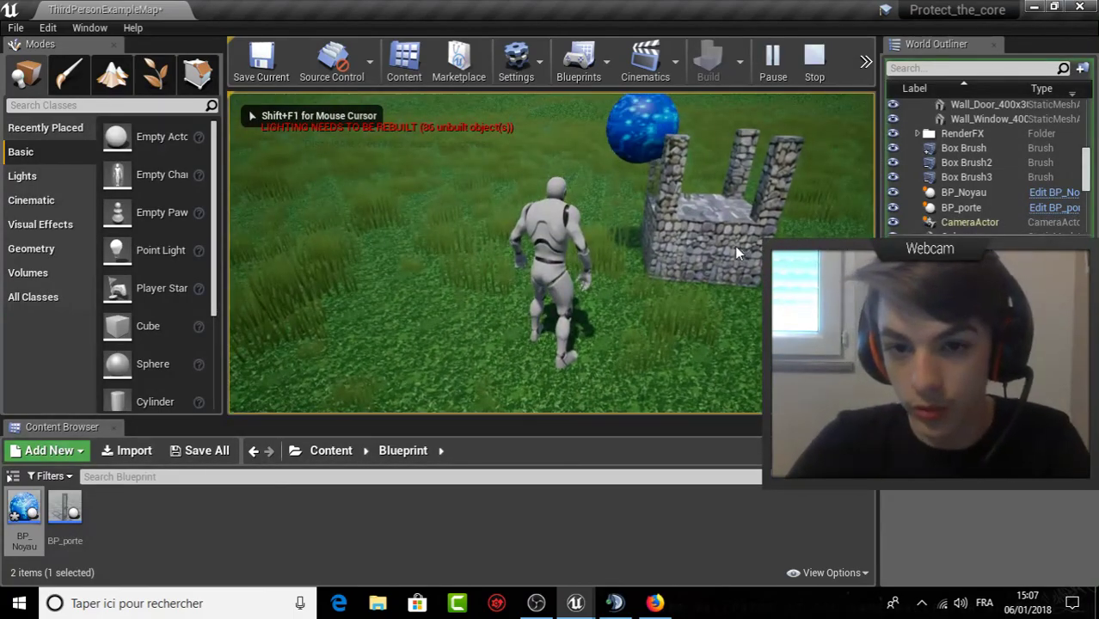
key(Escape)
mouse_move(658, 606)
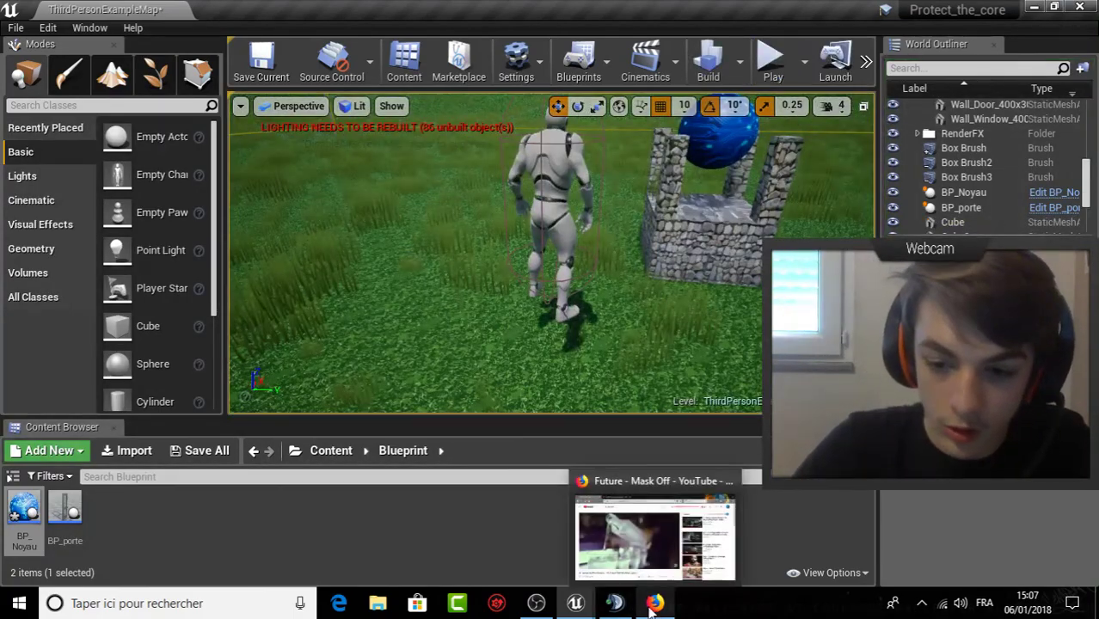
mouse_move(616, 607)
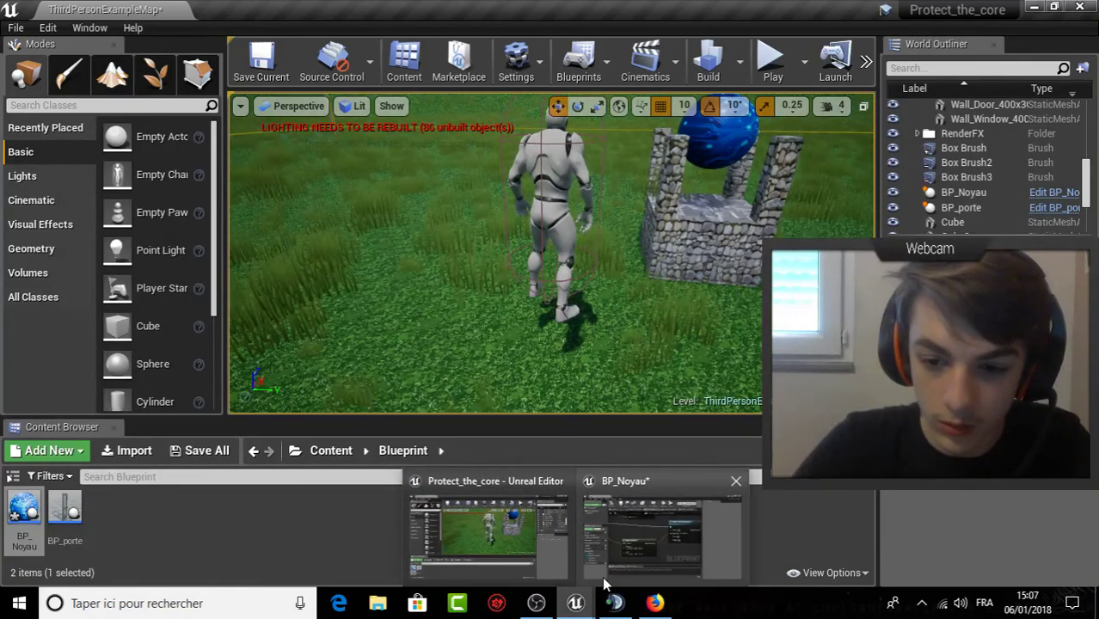
click(602, 535)
Check the Noyau sphere's location and material in the Viewport Details, then switch to Timeline_1.
click(238, 102)
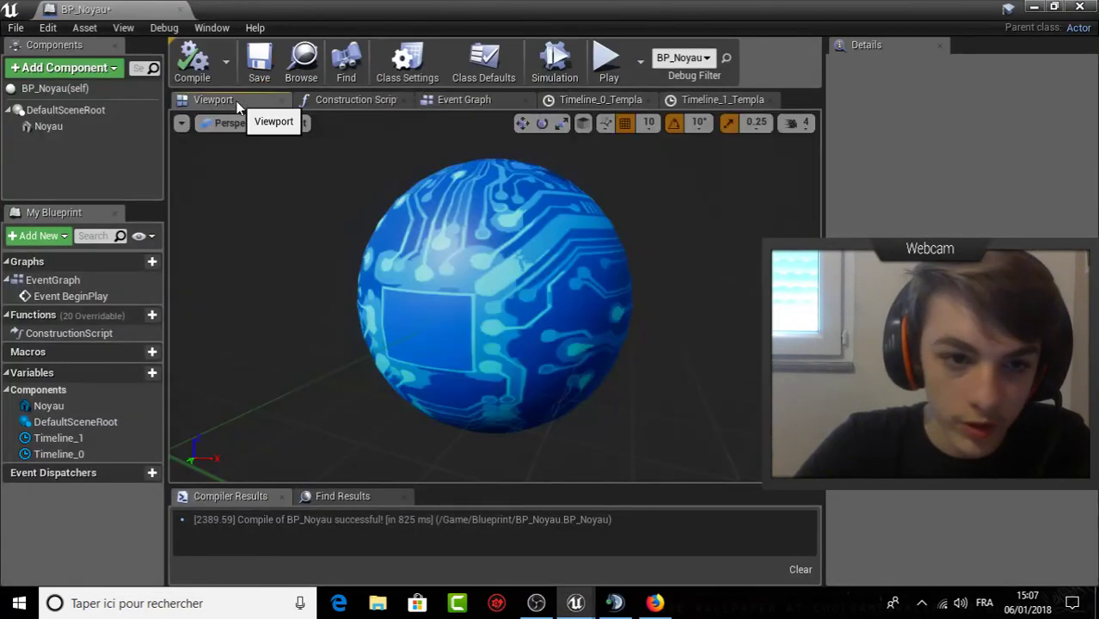
click(454, 227)
mouse_move(667, 287)
mouse_down()
mouse_move(688, 258)
mouse_move(653, 258)
mouse_up()
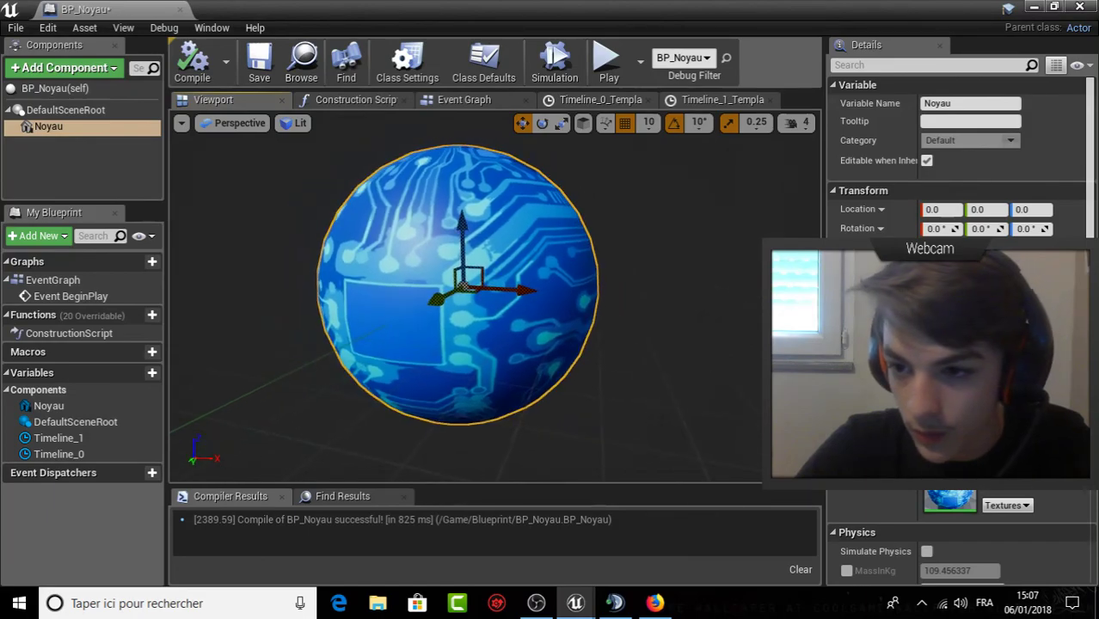
click(952, 209)
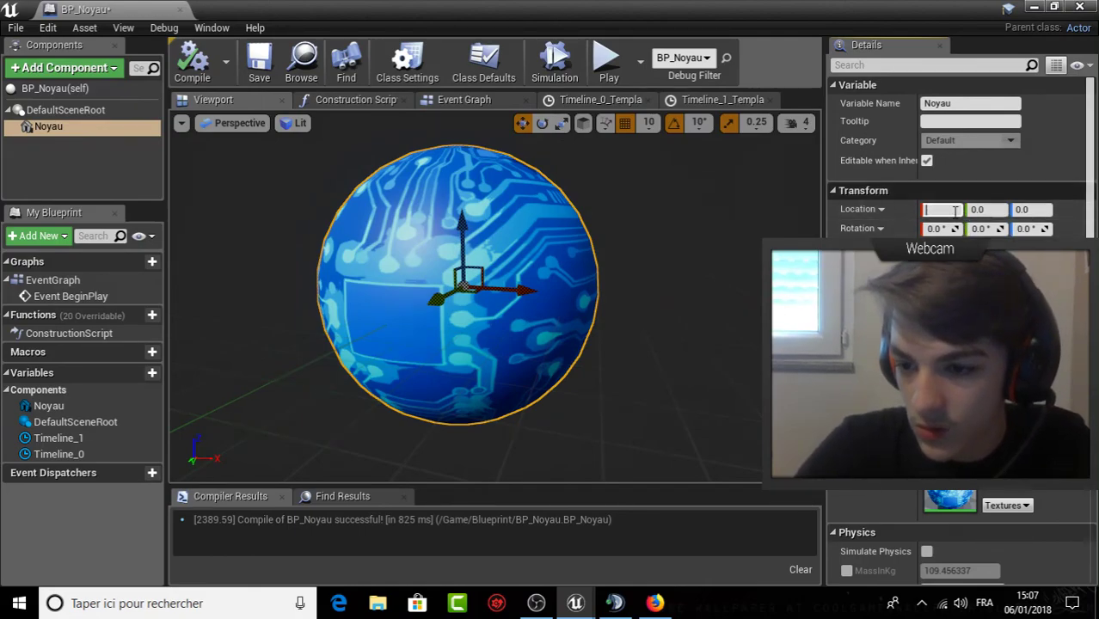
scroll(955, 198, down, 1)
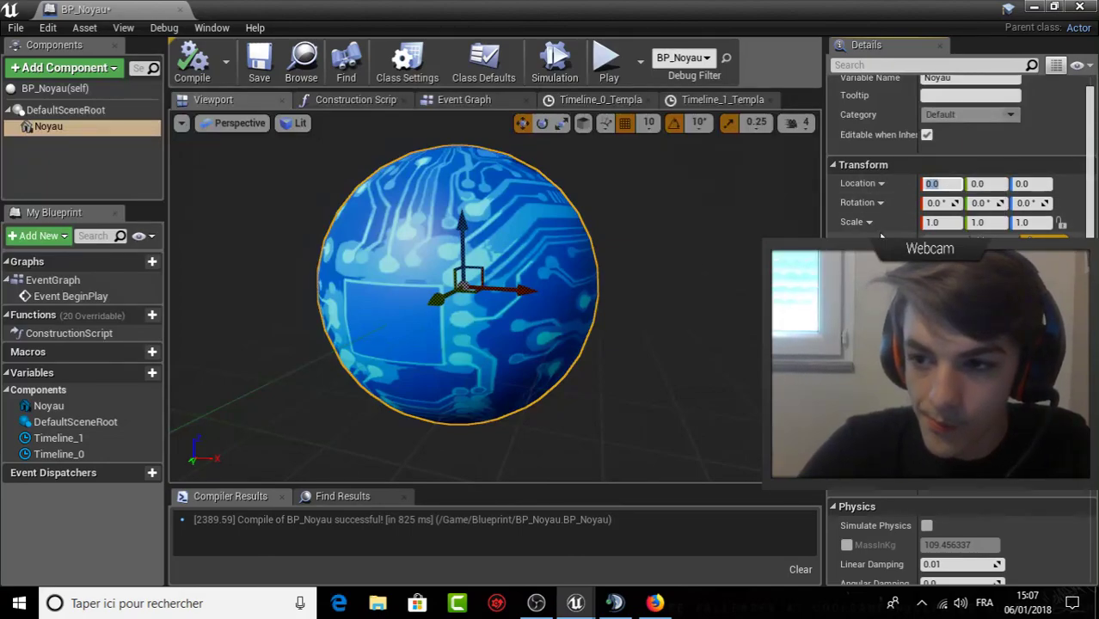
scroll(881, 236, down, 5)
scroll(880, 236, down, 3)
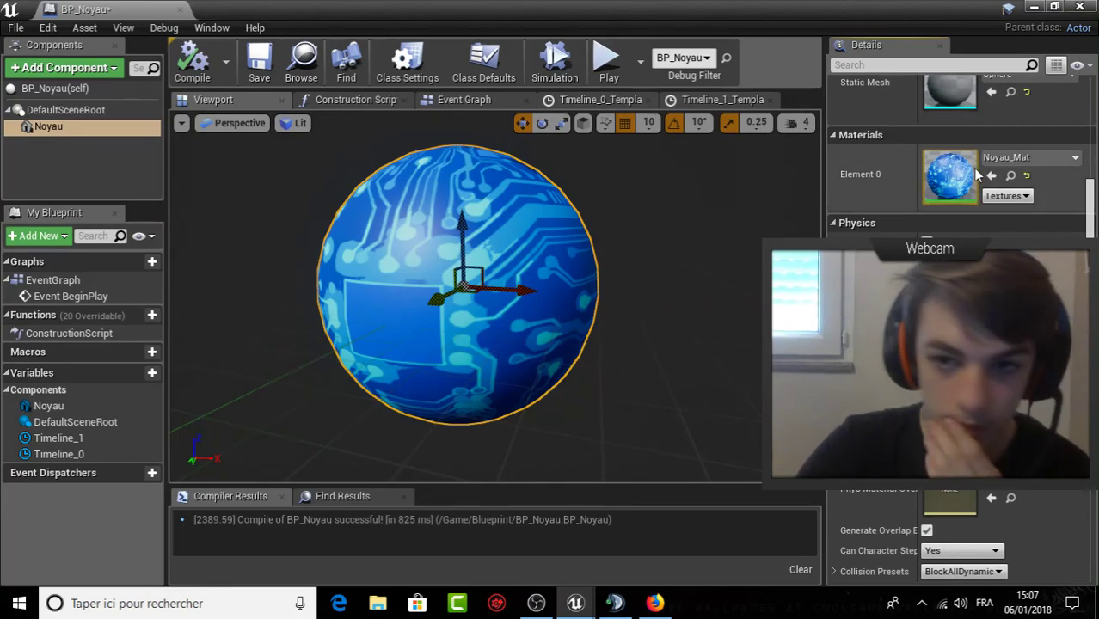
click(740, 101)
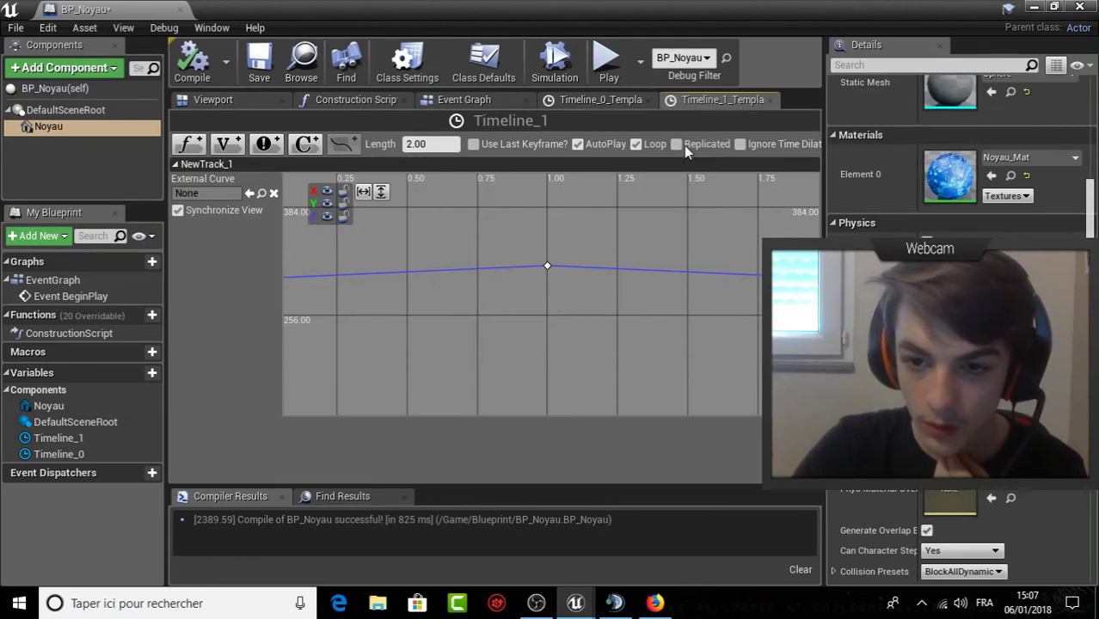
Return to BP_Noyau's Event Graph, zoom out to -4 over both timeline chains, and nudge Make Transform up.
click(499, 101)
right_drag(599, 209, 614, 246)
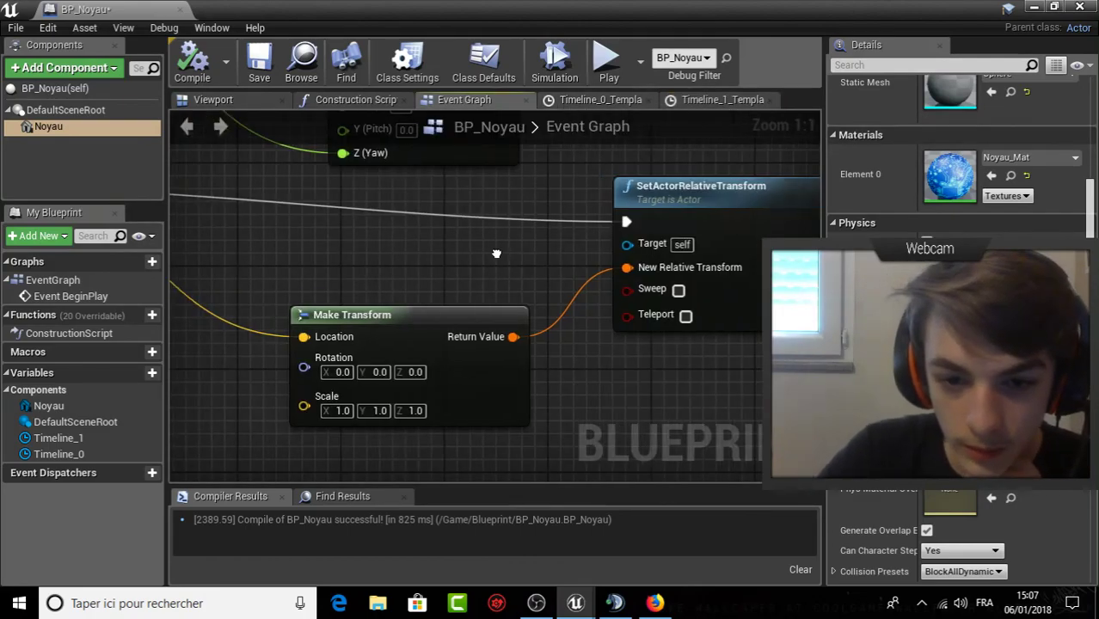
scroll(614, 246, down, 1)
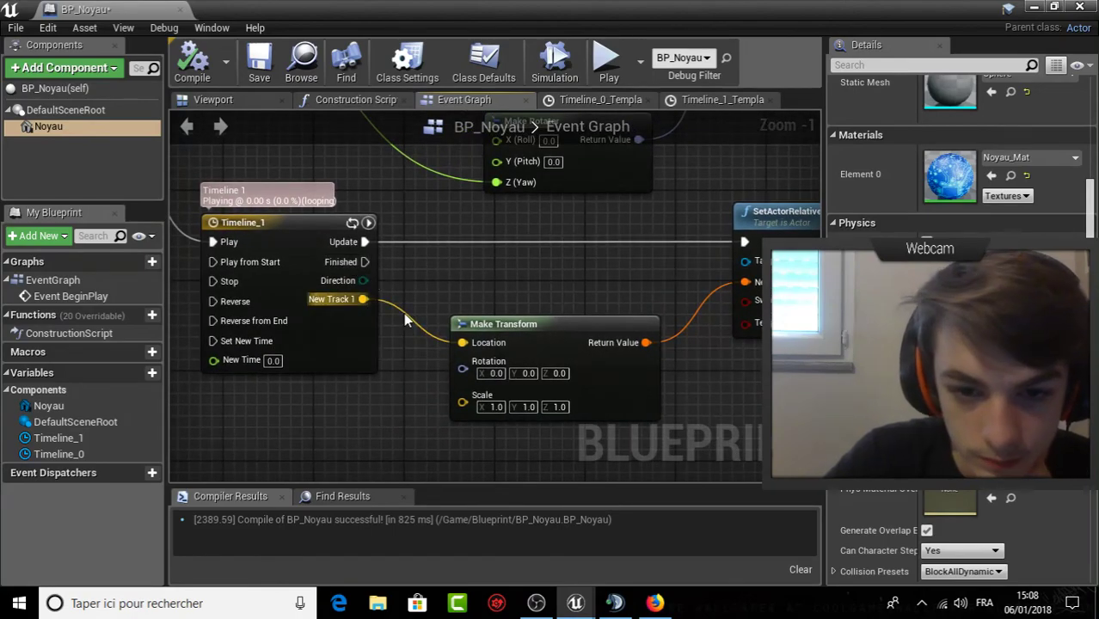
drag(499, 327, 499, 315)
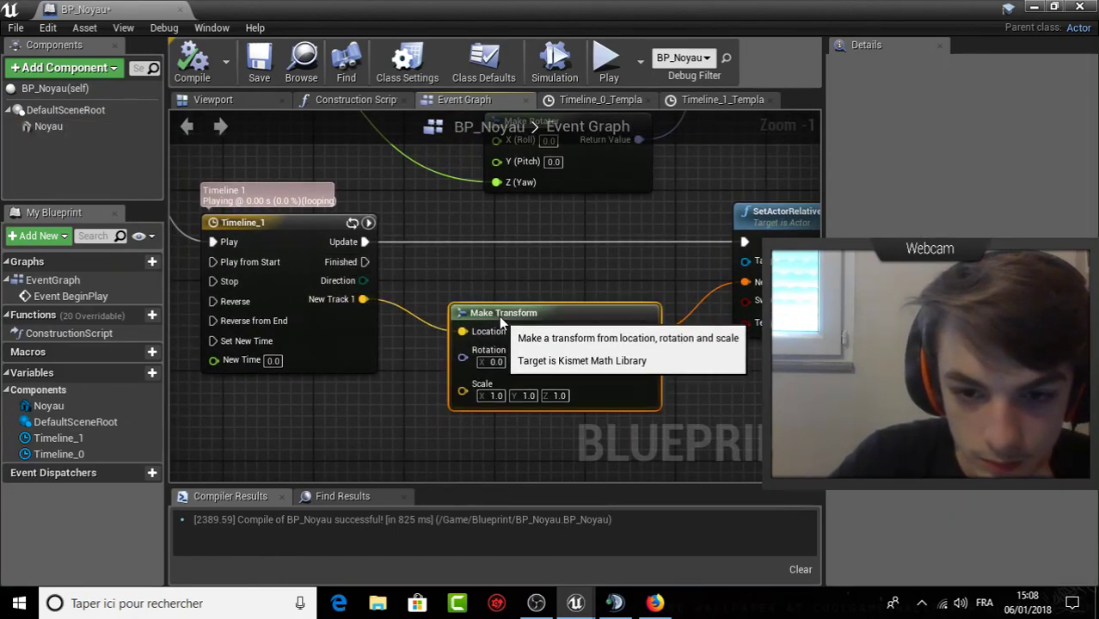
scroll(499, 323, down, 1)
scroll(499, 331, down, 1)
scroll(499, 341, down, 1)
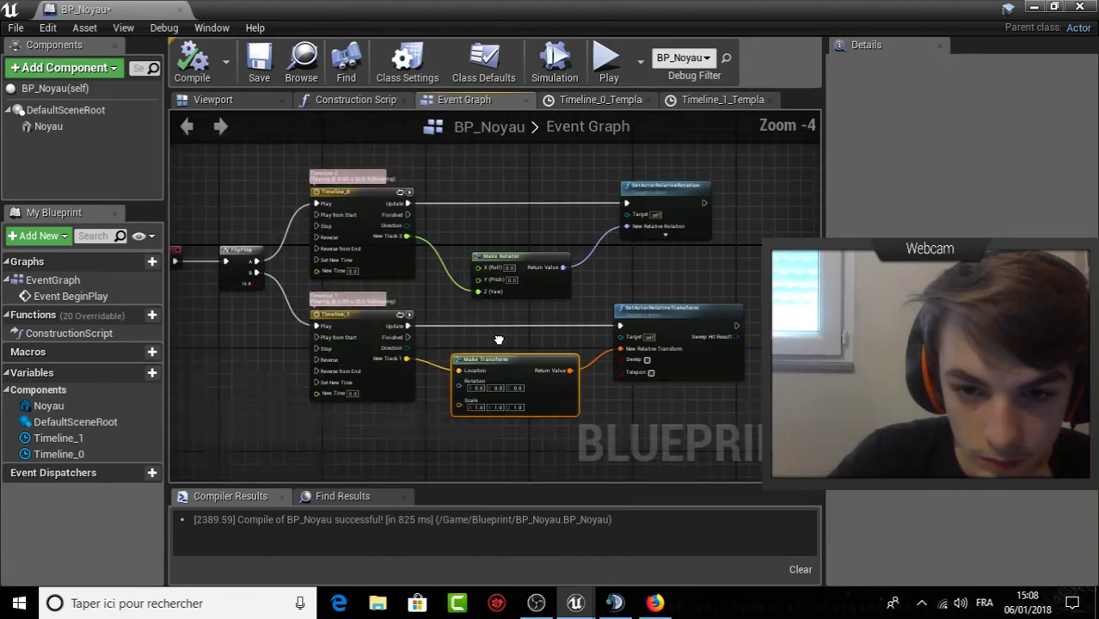
right_drag(499, 341, 507, 350)
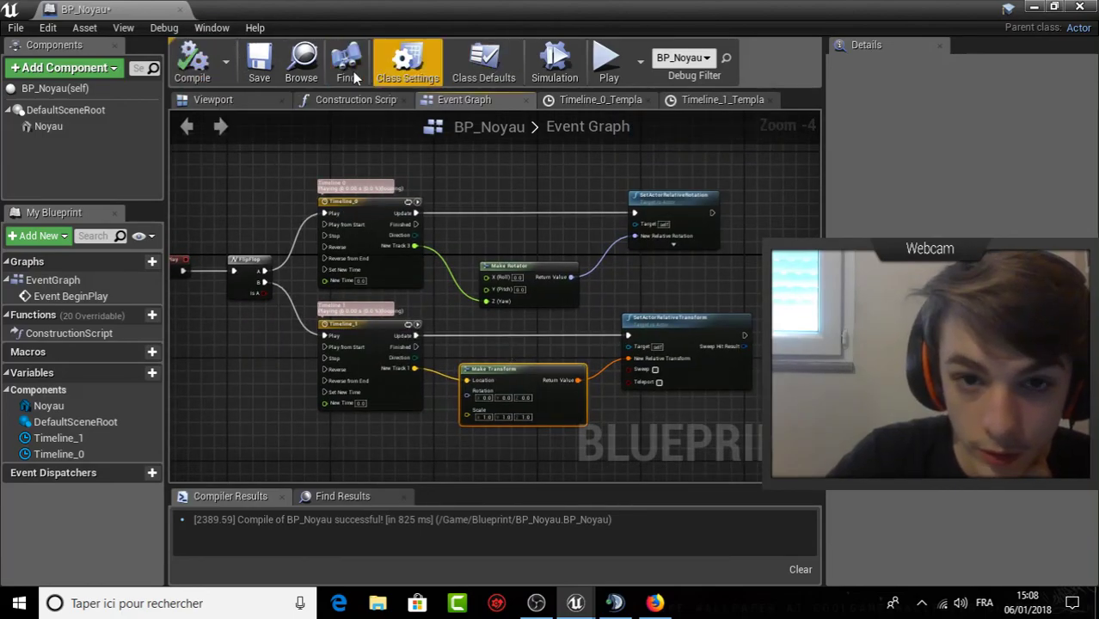
Save BP_Noyau, play-test running left and forward, then fly the viewport toward the blue ball.
click(271, 71)
click(1033, 8)
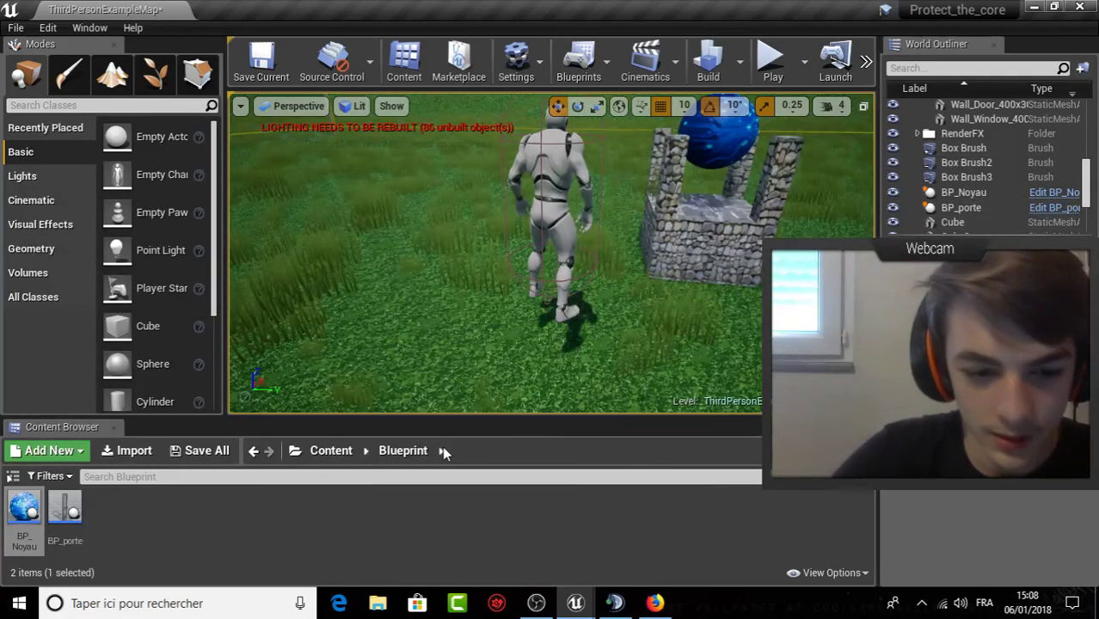
click(779, 66)
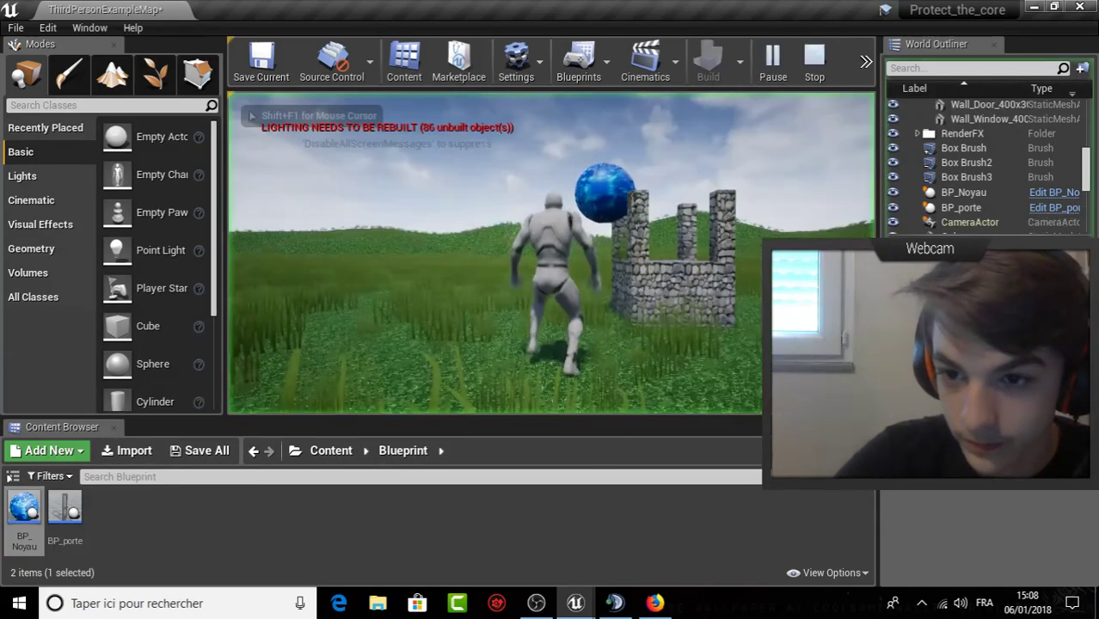
key(a)
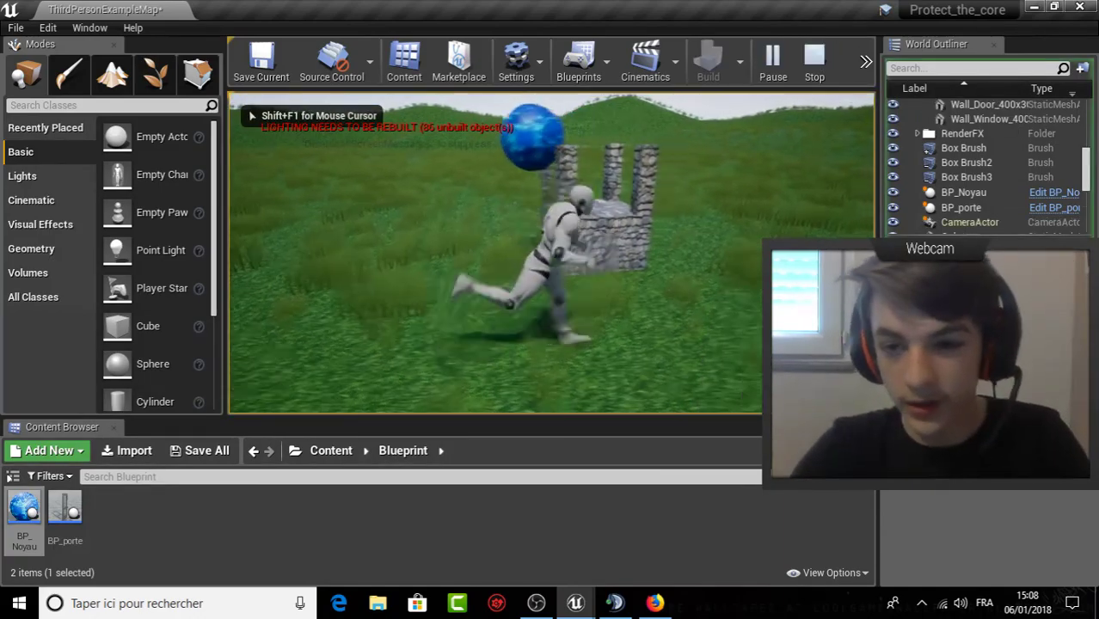
key(w)
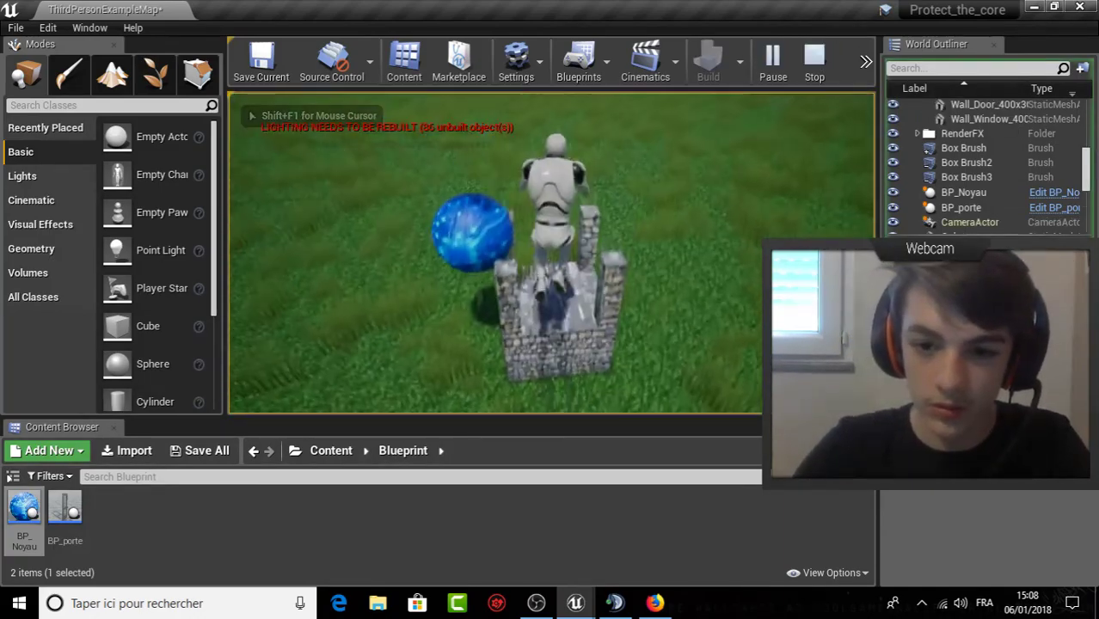
key(Escape)
right_drag(605, 305, 605, 306)
Select the blue BP_Noyau core sphere in the viewport and open its Blueprint with Ctrl+E.
click(605, 306)
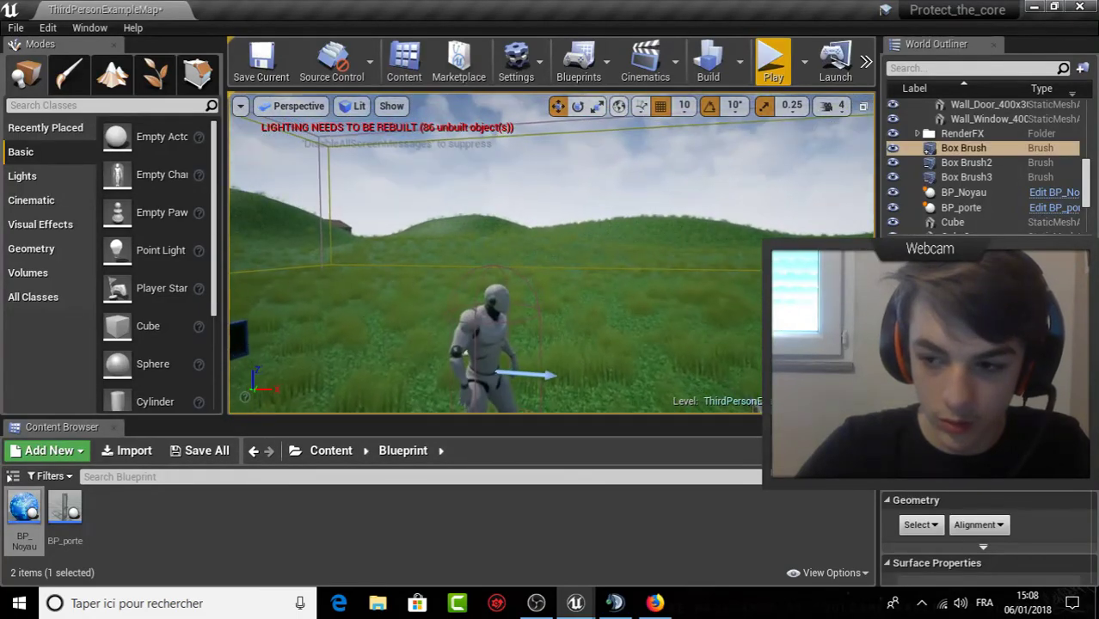
right_drag(496, 230, 495, 230)
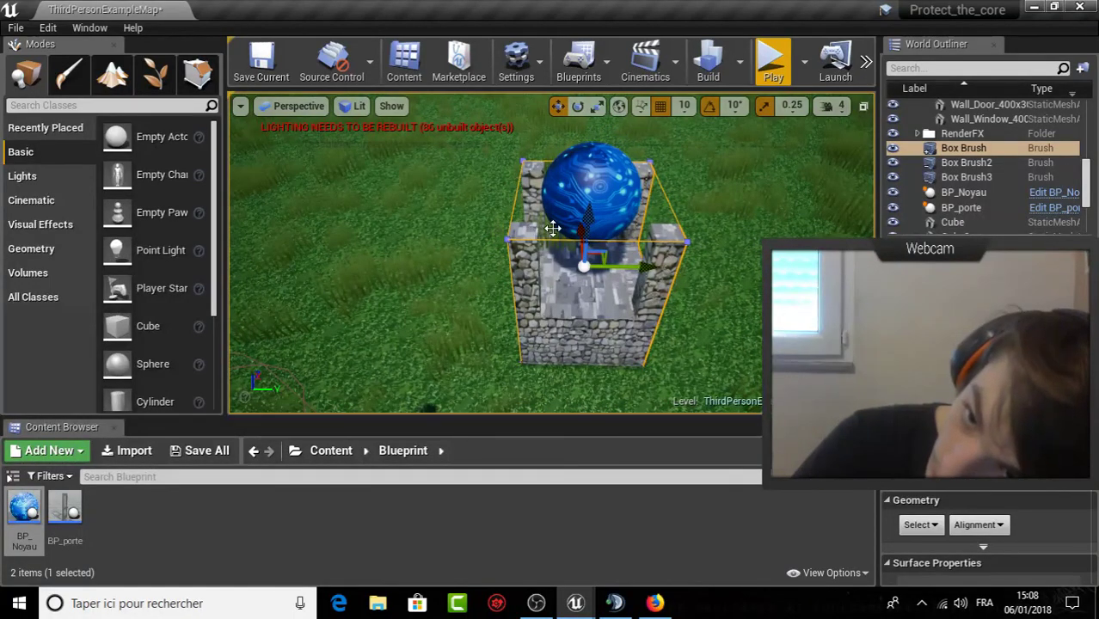
click(590, 196)
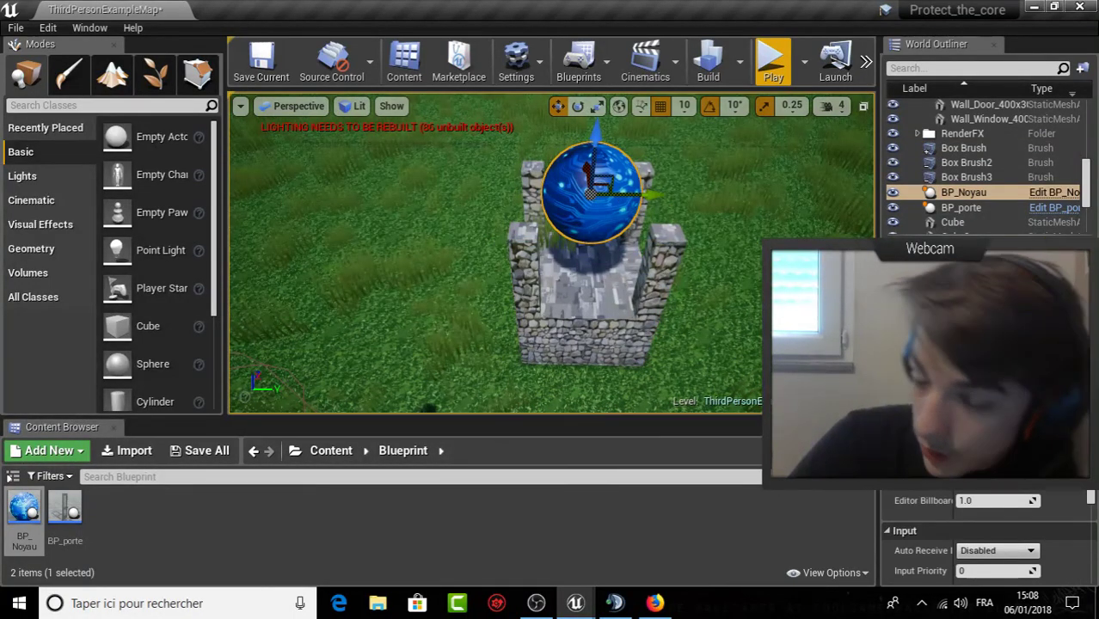
key(ctrl+e)
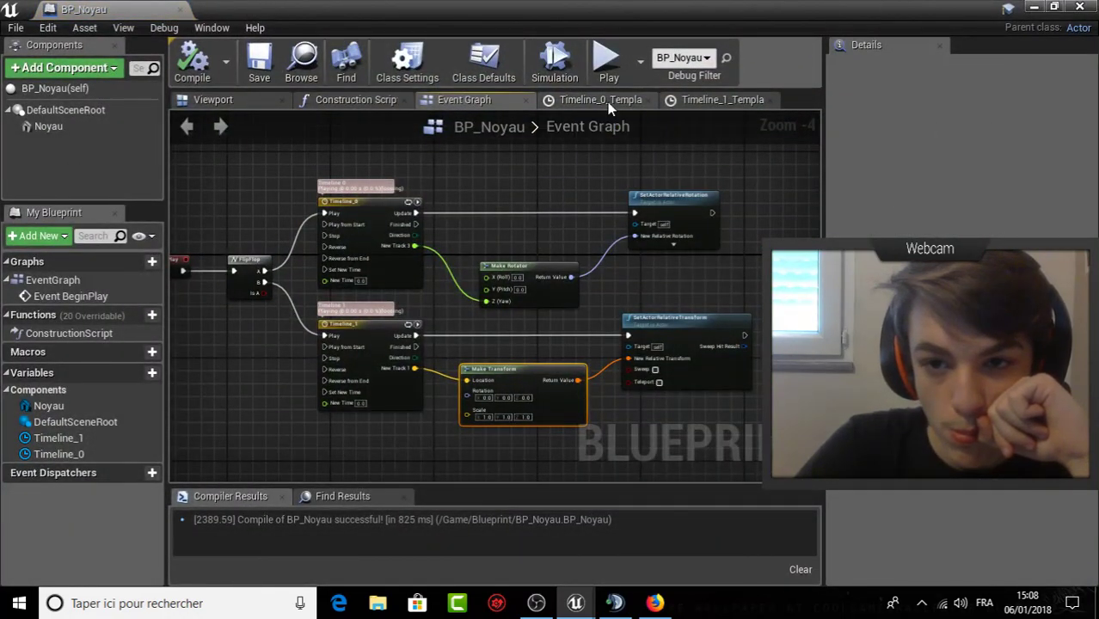
Open the Timeline_1 curve editor and zoom out on its graph.
click(607, 102)
click(753, 102)
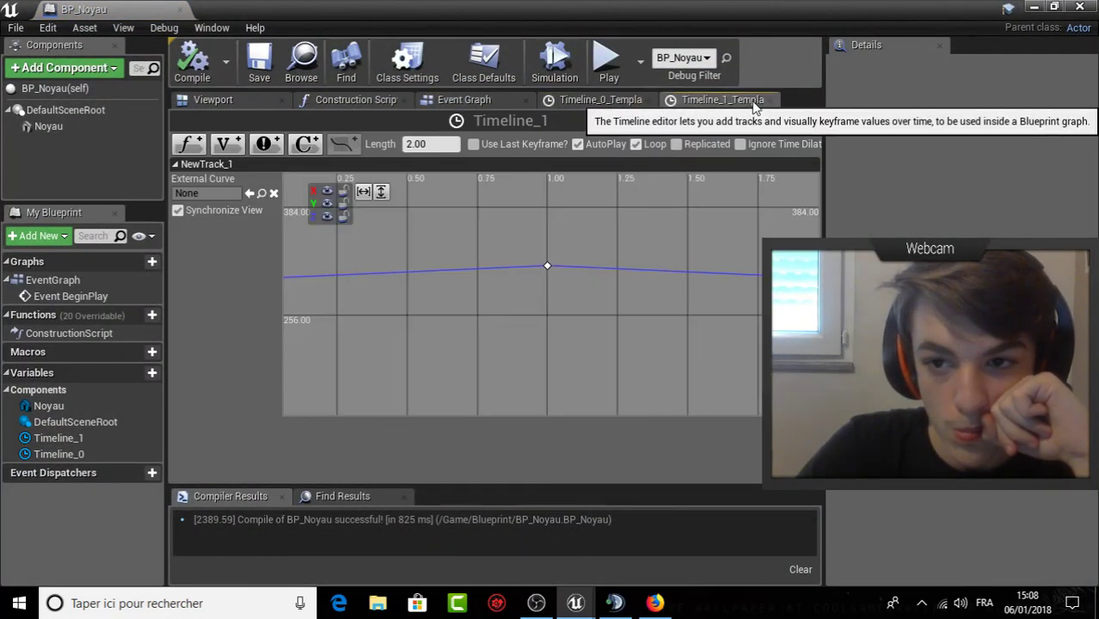
scroll(542, 288, down, 1)
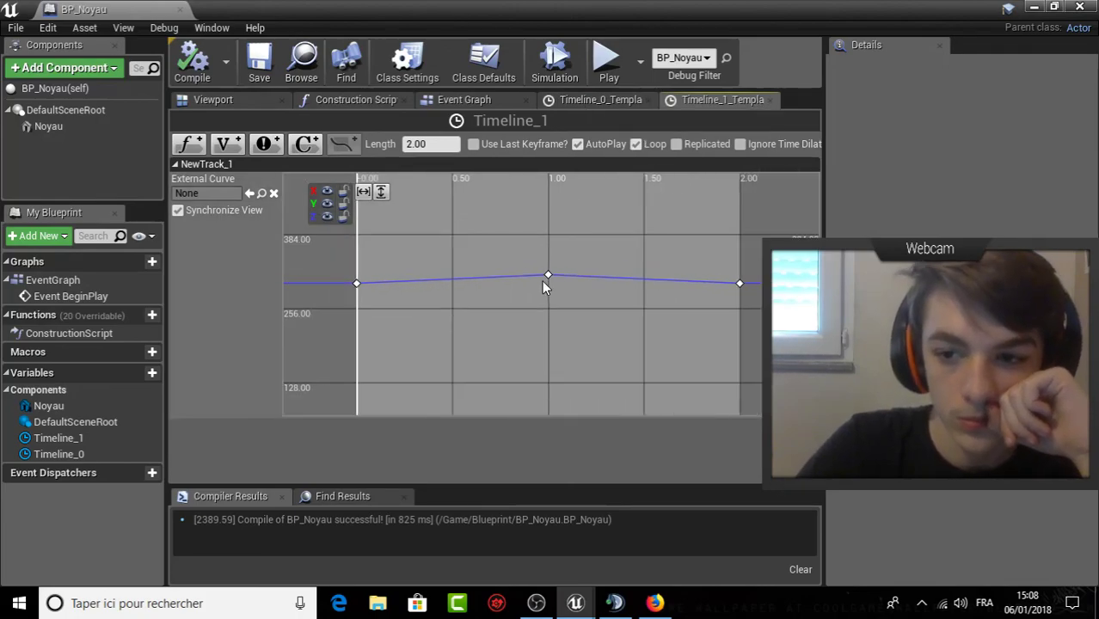
scroll(541, 288, down, 1)
right_click(544, 281)
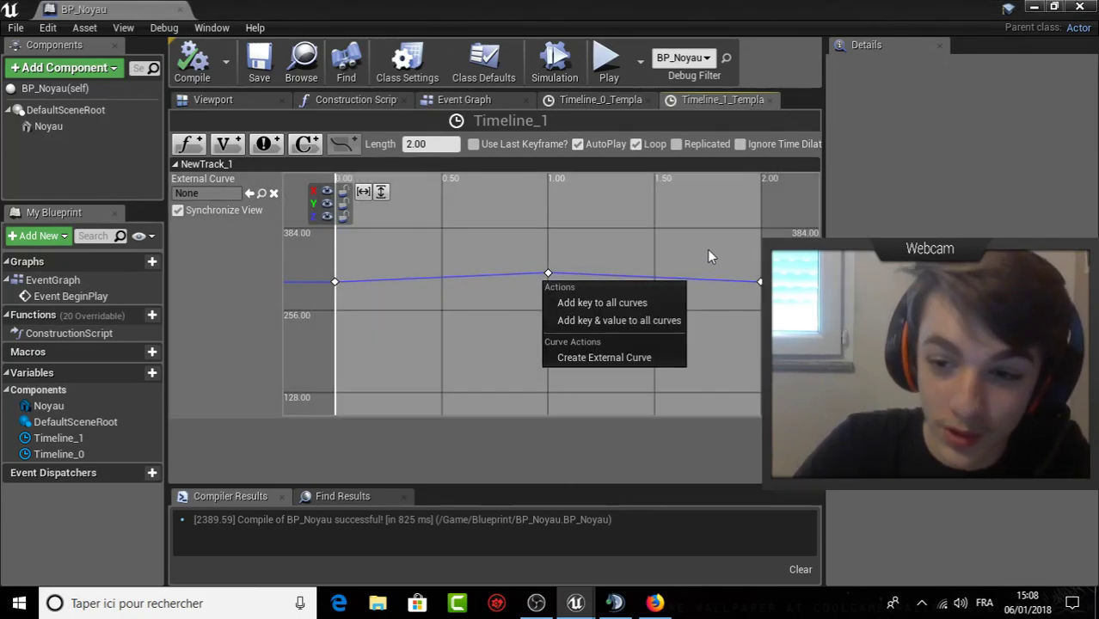
click(779, 205)
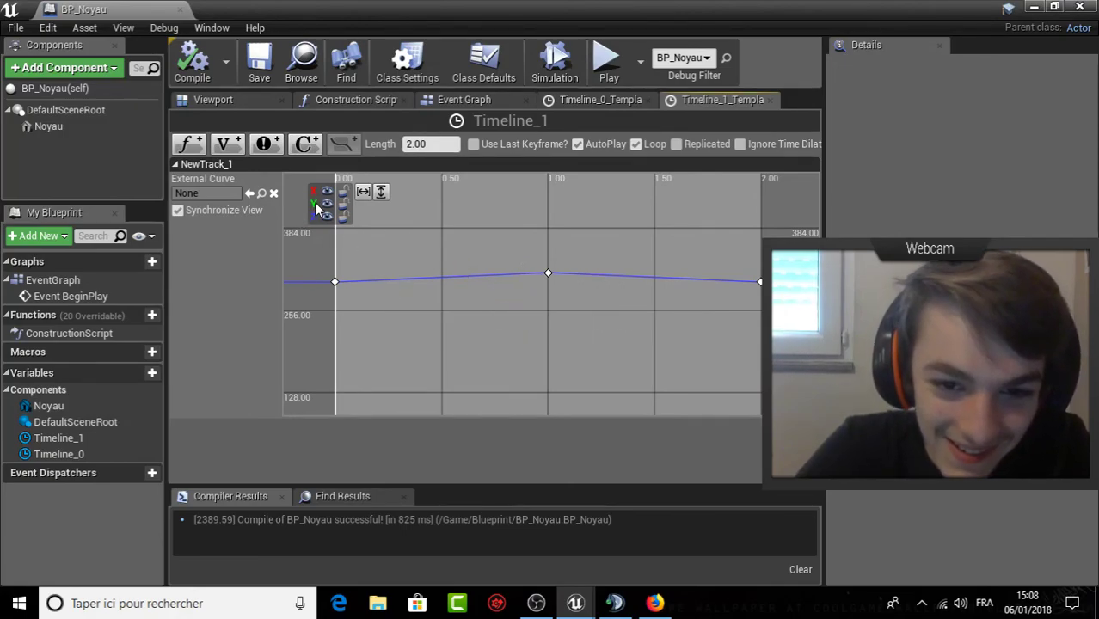
Lock Timeline_1's X and Y curves against editing, then switch to Firefox.
click(342, 191)
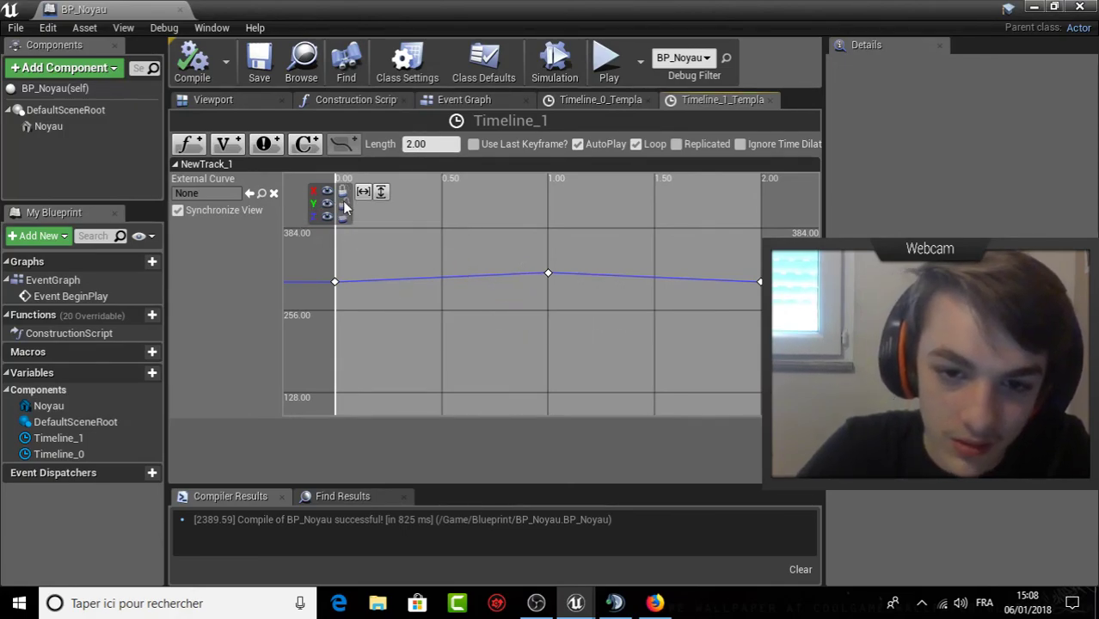
click(343, 204)
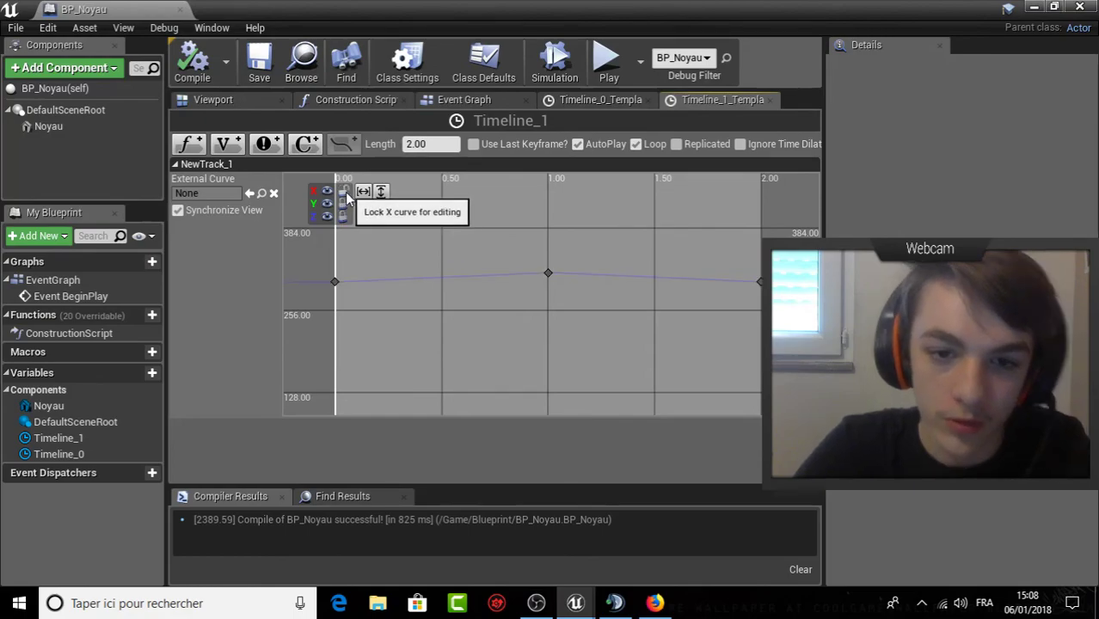
click(655, 603)
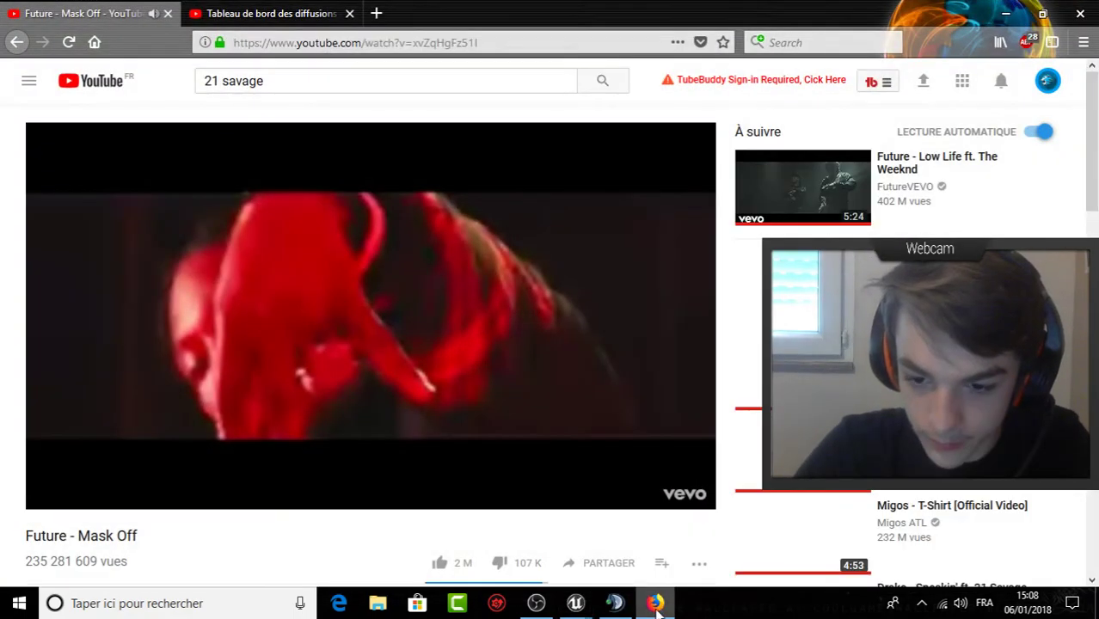
Switch from Firefox back to the BP_Noyau Blueprint window, passing briefly through Protect_the_core.
mouse_move(575, 603)
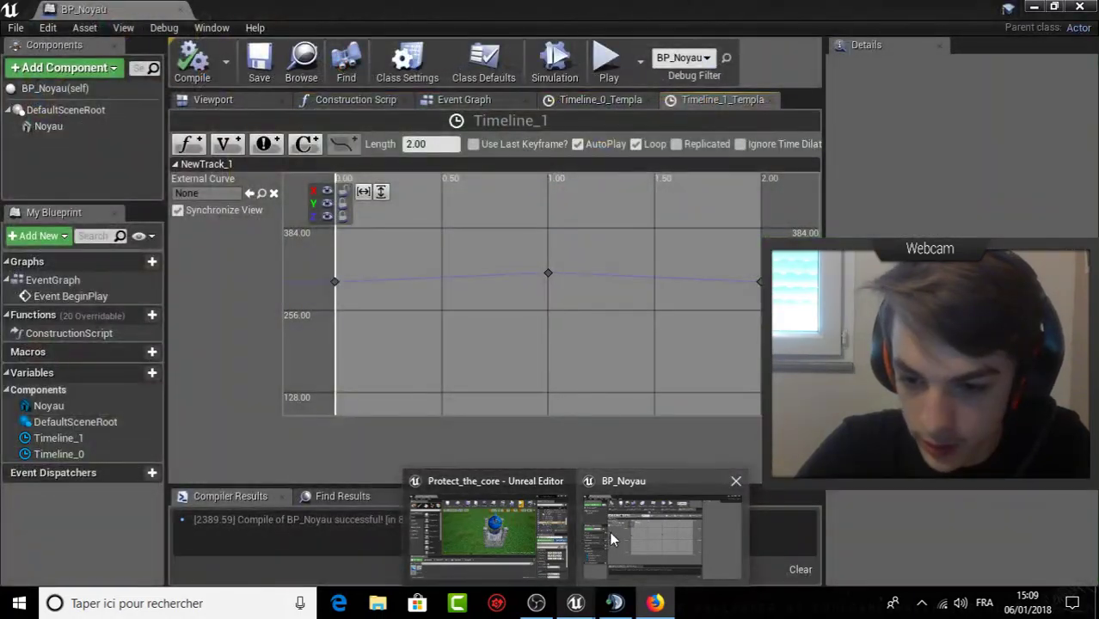
click(609, 532)
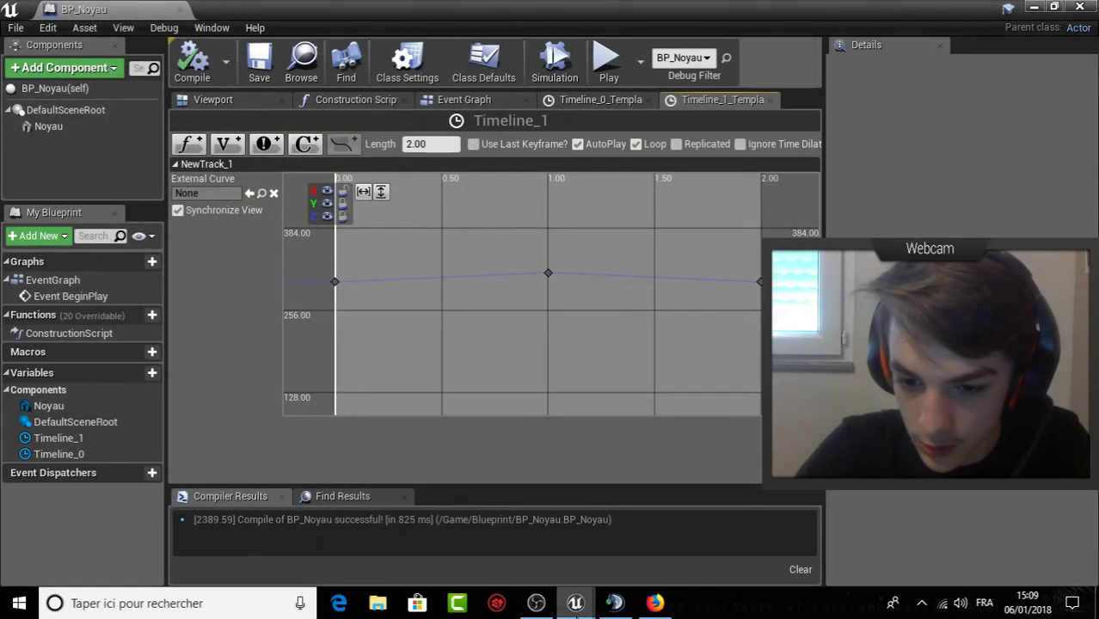
mouse_move(576, 603)
click(487, 538)
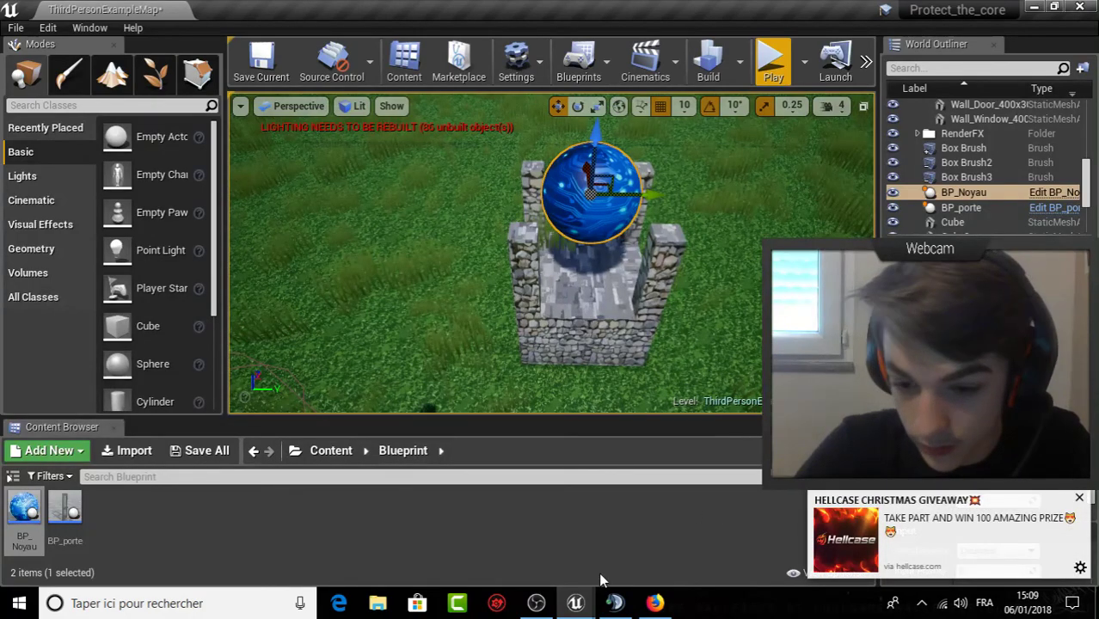
mouse_move(575, 603)
click(631, 518)
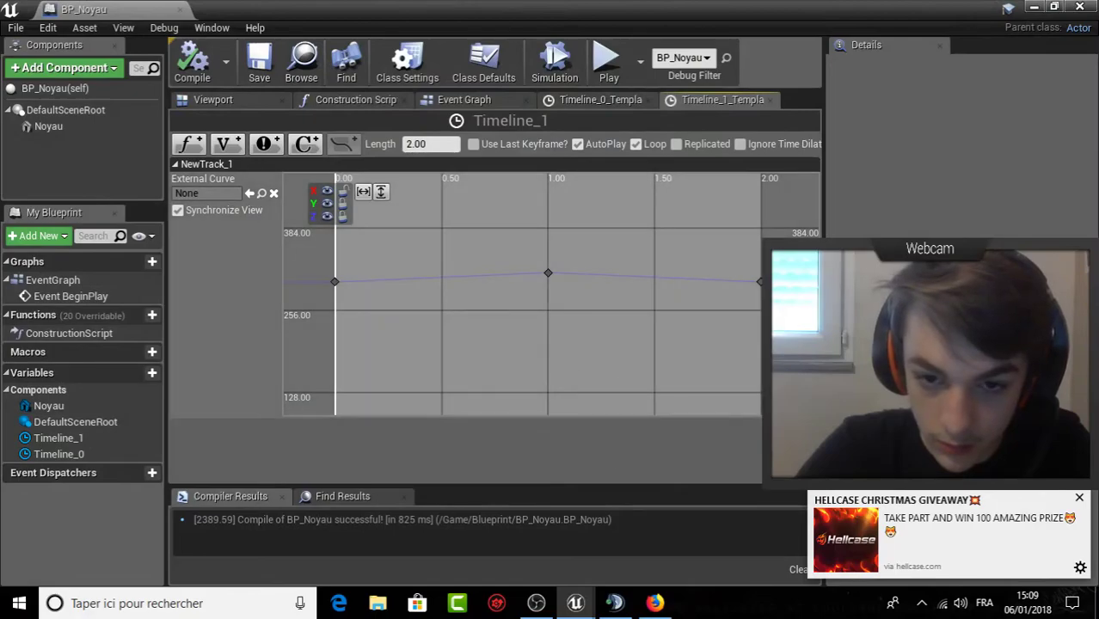
Dismiss the Hellcase notification and key Timeline_1's X curve at time 0 with value -600.
click(1080, 501)
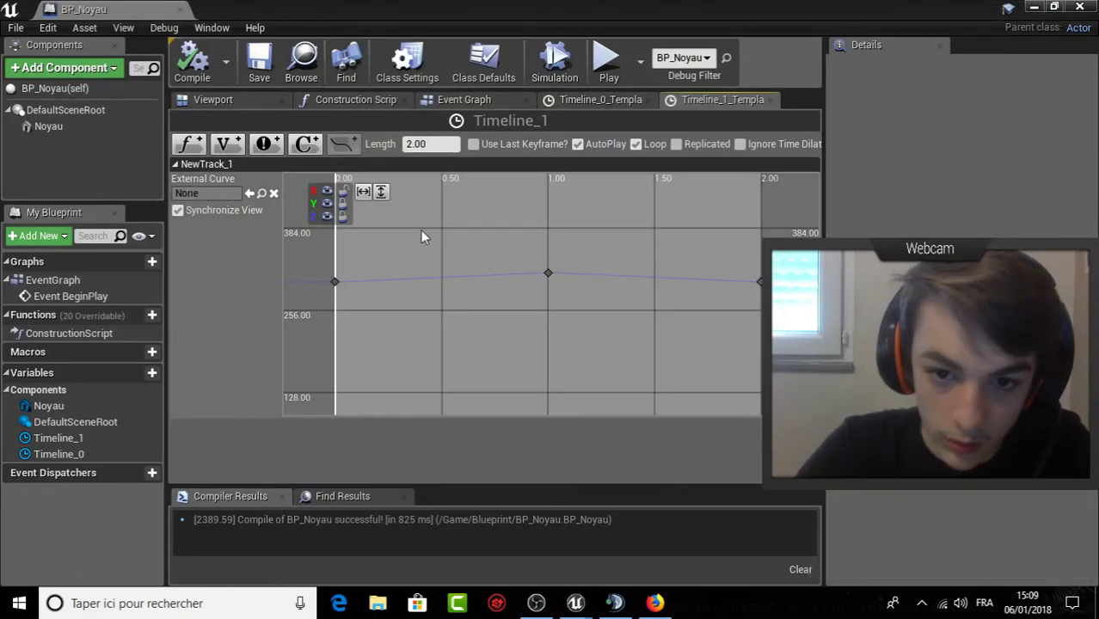
mouse_move(334, 284)
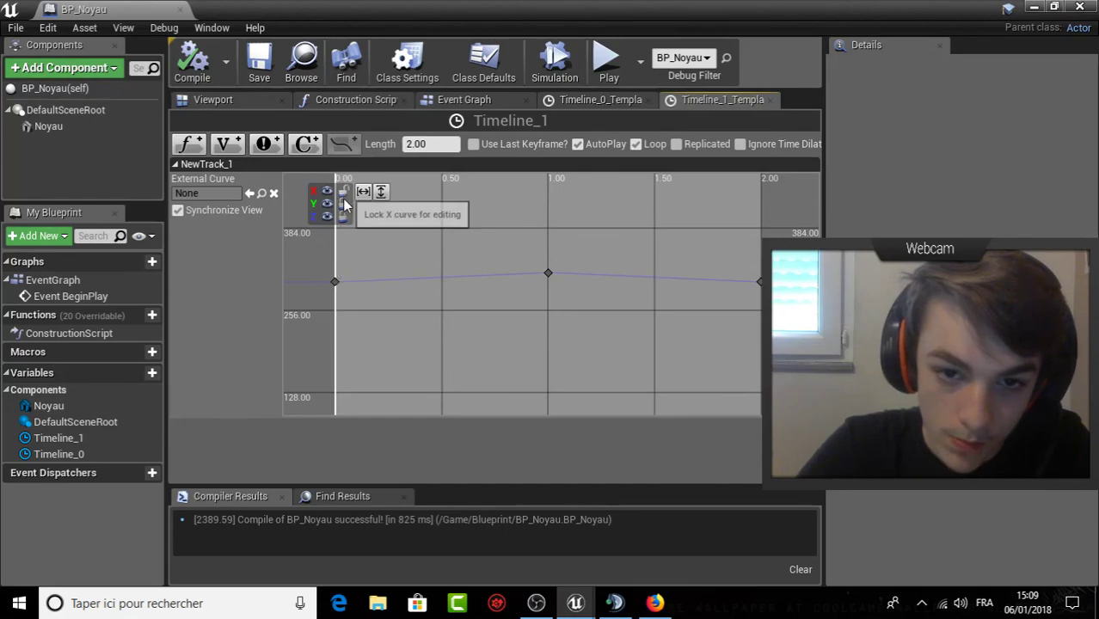
shift+click(336, 338)
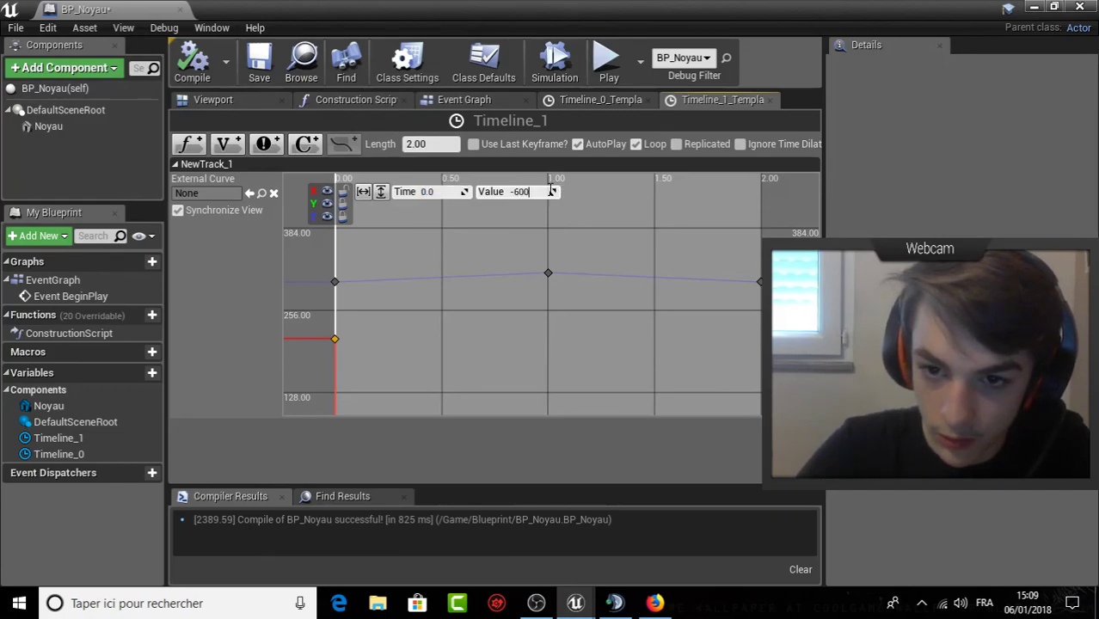
click(347, 205)
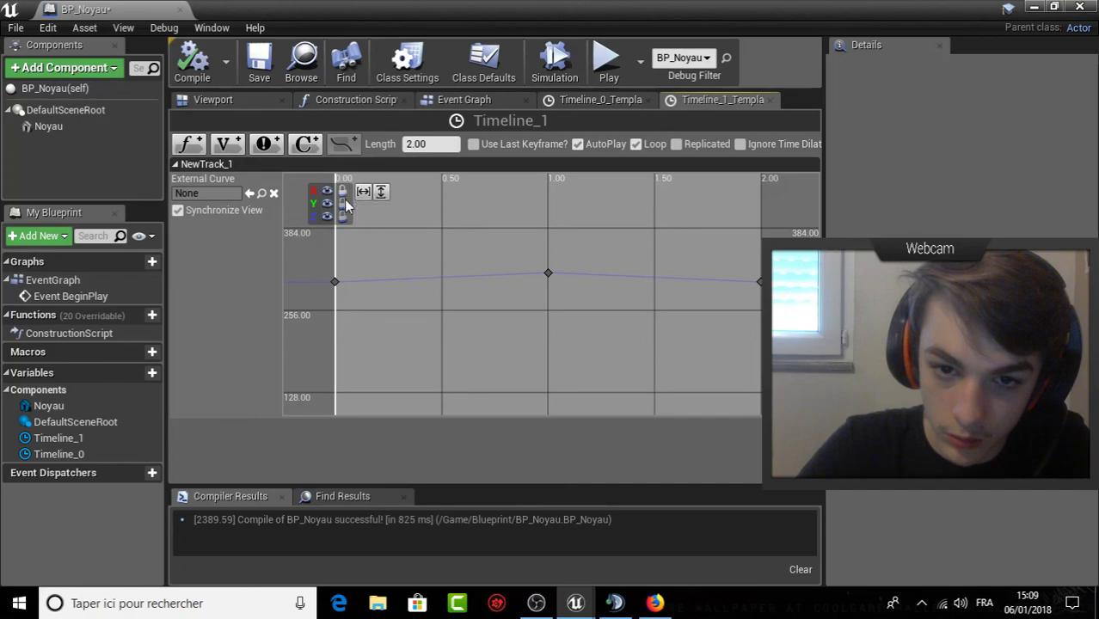
Key the Y curve at time 0 with value 100, then compile and save BP_Noyau.
shift+click(351, 348)
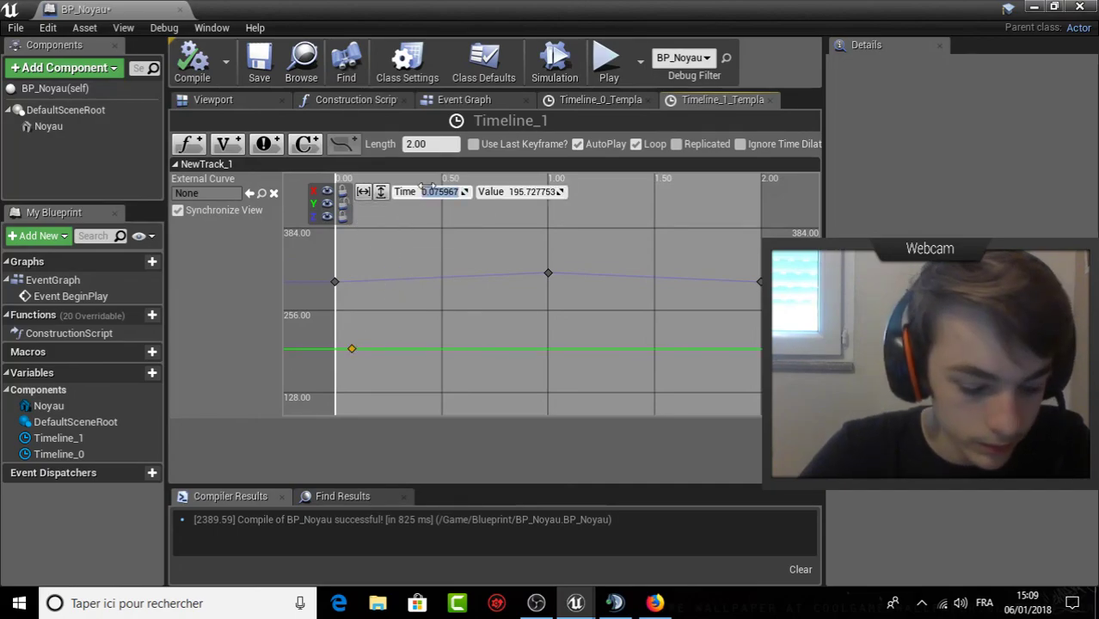
text(0)
key(Tab)
text(100)
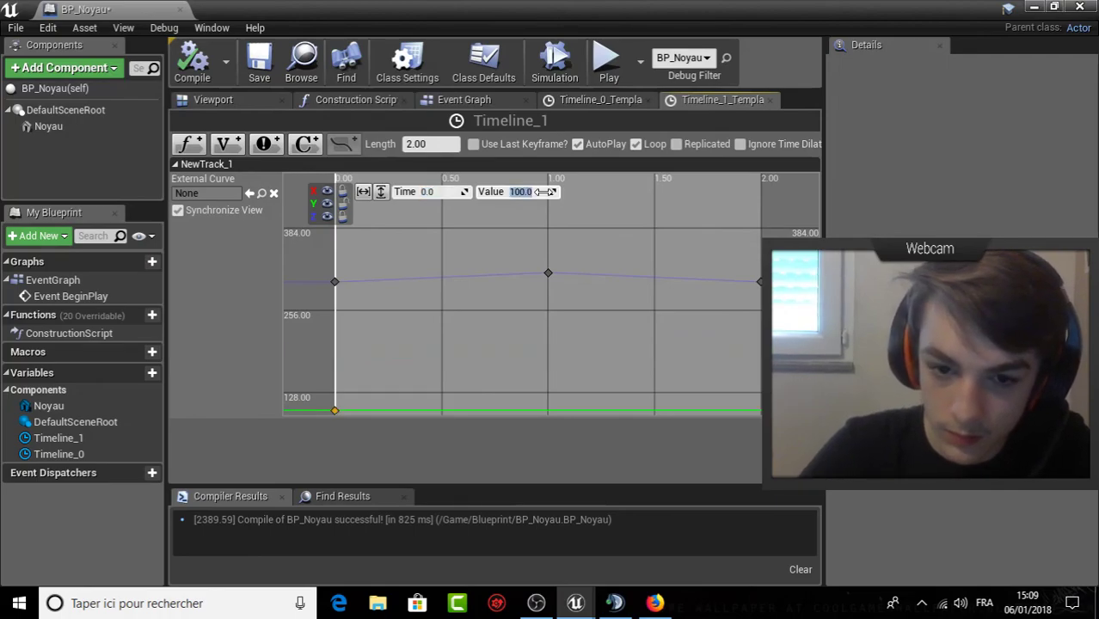
key(Return)
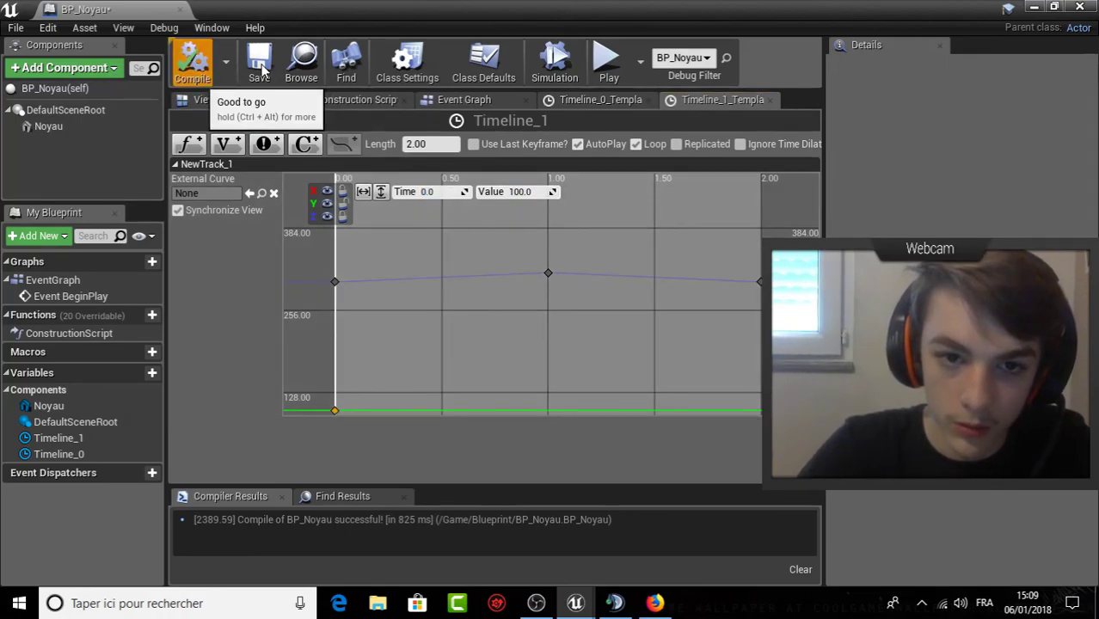
click(260, 67)
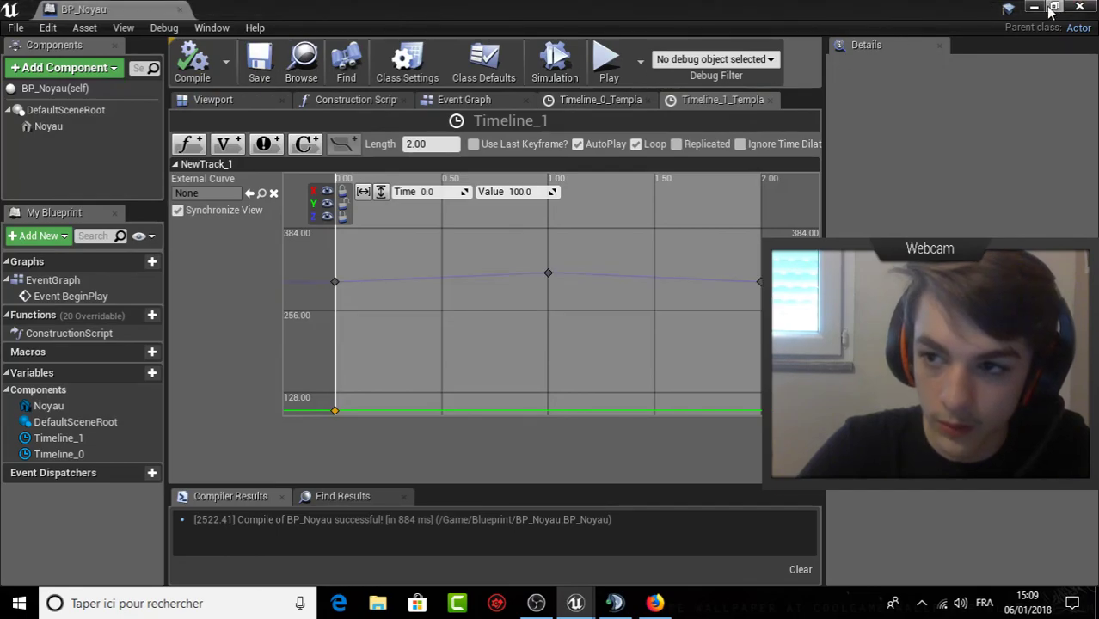
click(1048, 7)
Play-test the level, running and jumping the character around the castle, then stop.
click(774, 62)
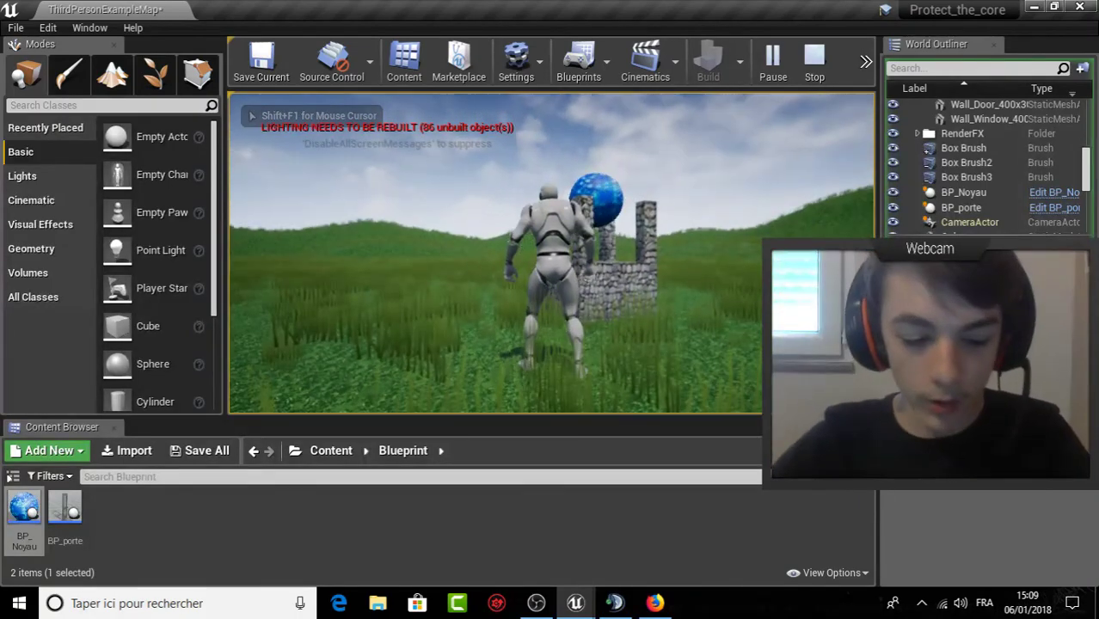
key(w)
key(space)
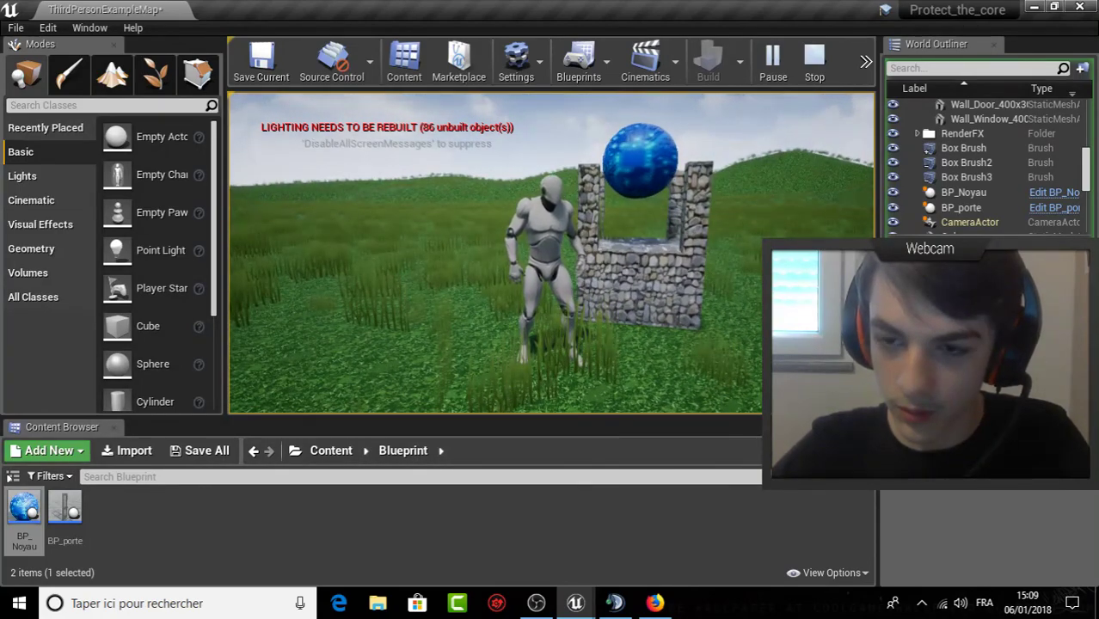
key(w)
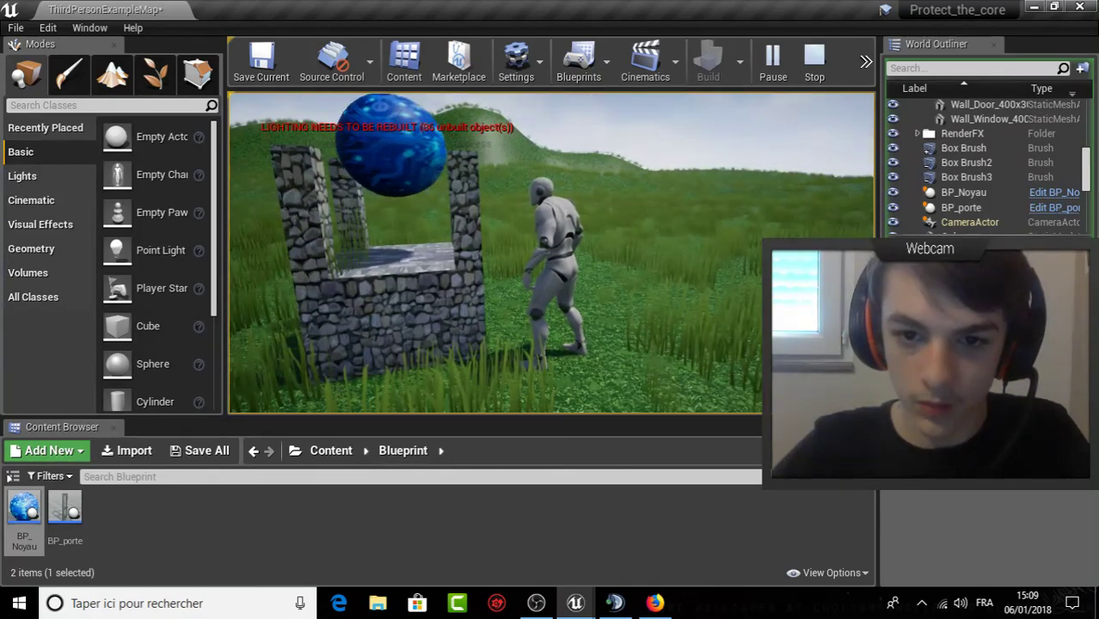
key(Escape)
Bring the BP_Noyau Blueprint editor back to the front from the taskbar.
mouse_move(661, 602)
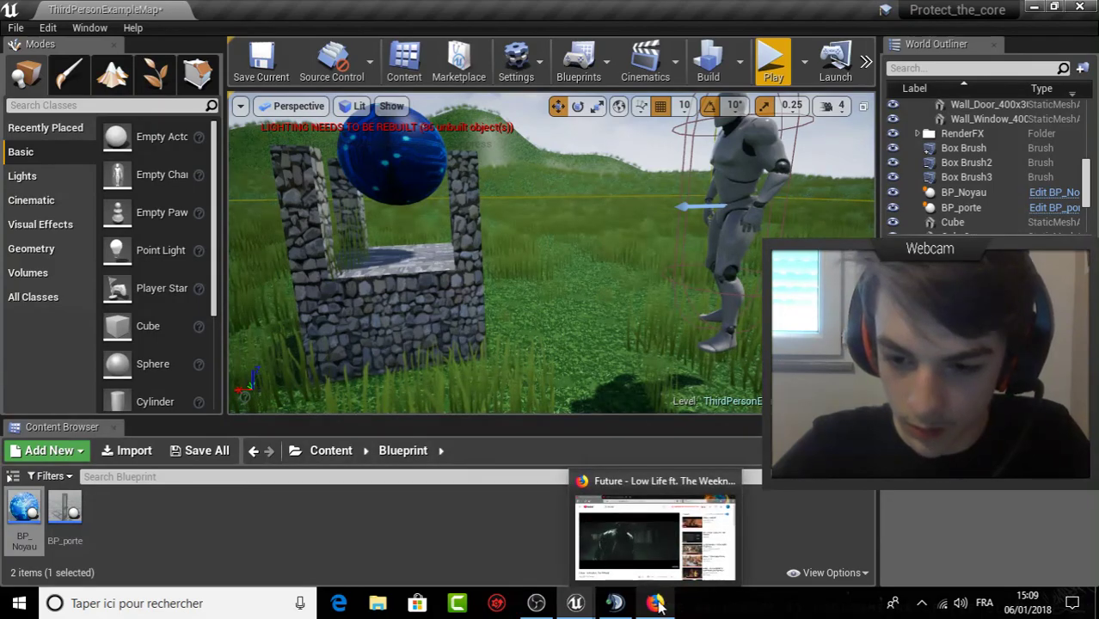
mouse_move(574, 603)
click(631, 539)
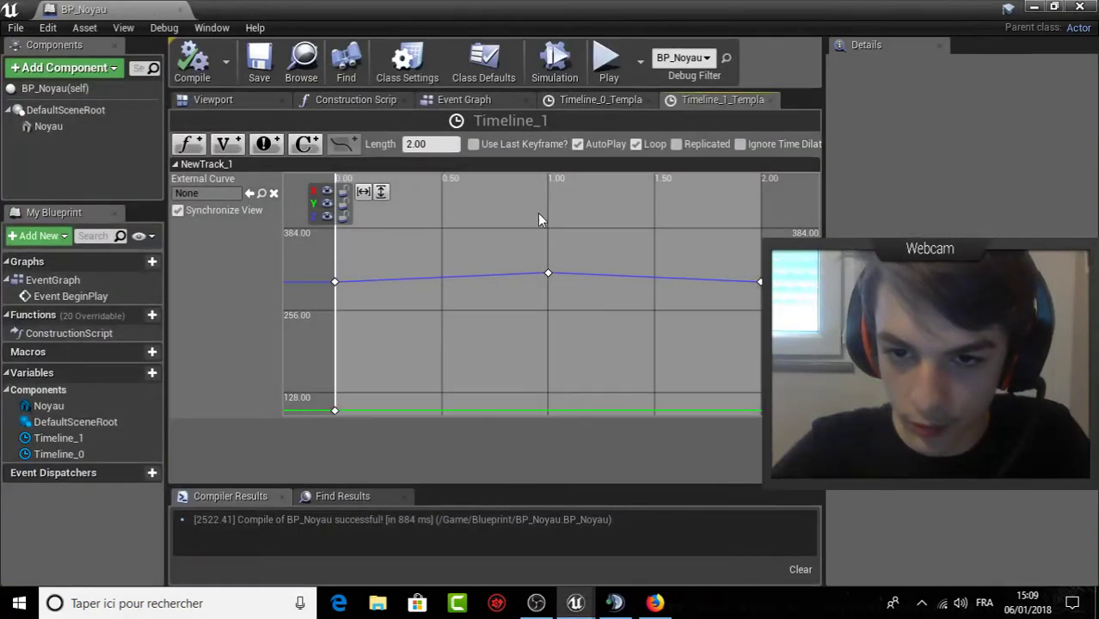
Set Timeline_1's middle key at time 1.0 to value 320, then return to the level editor.
click(547, 272)
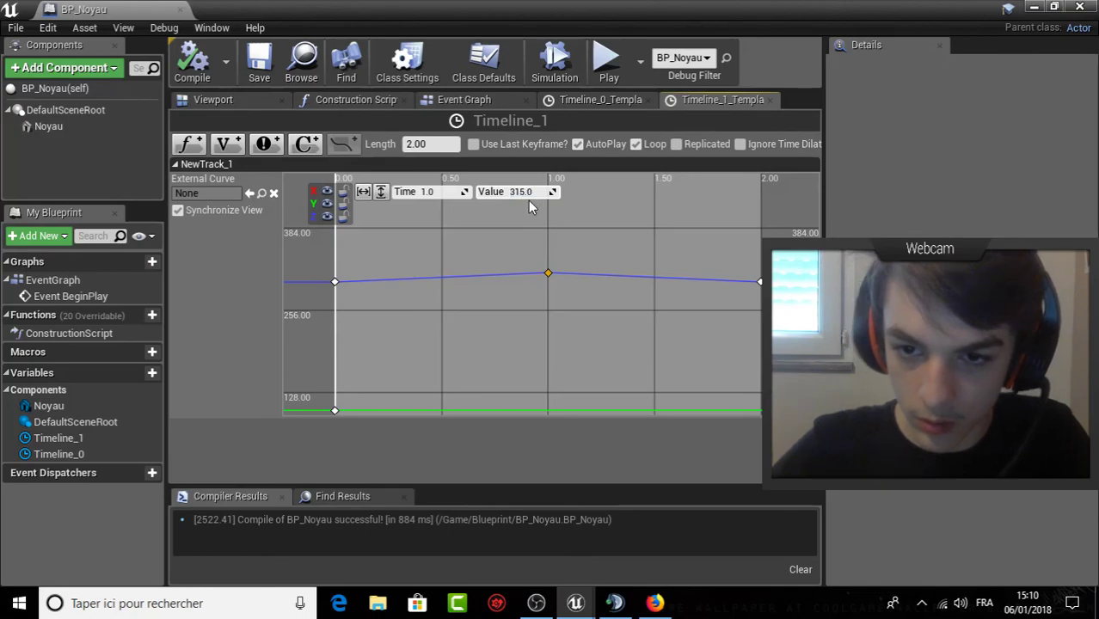
text(20)
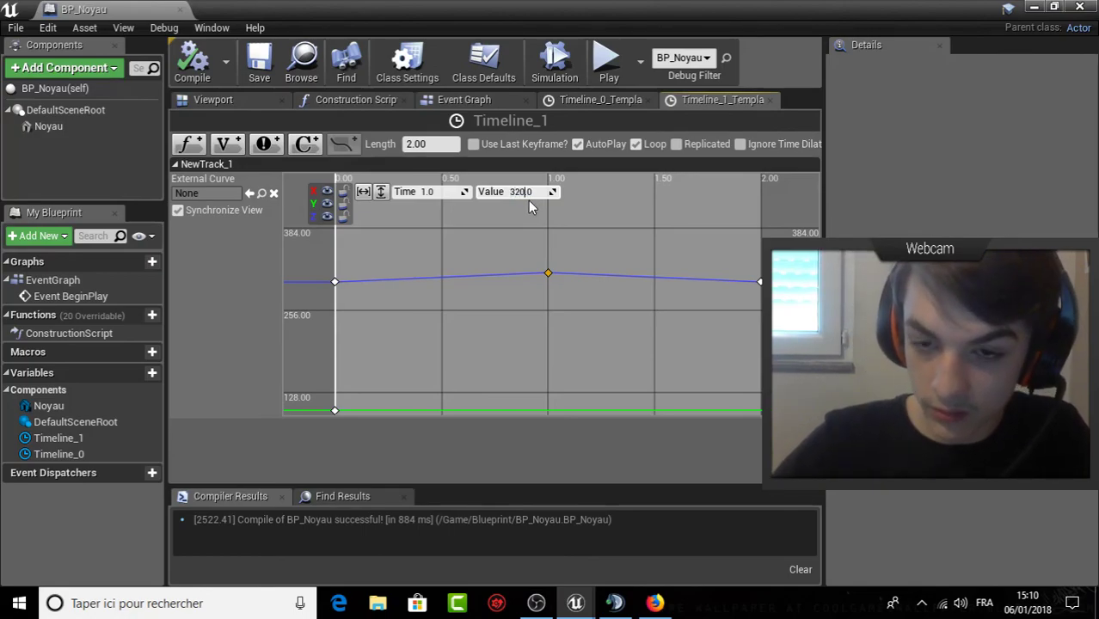
key(Return)
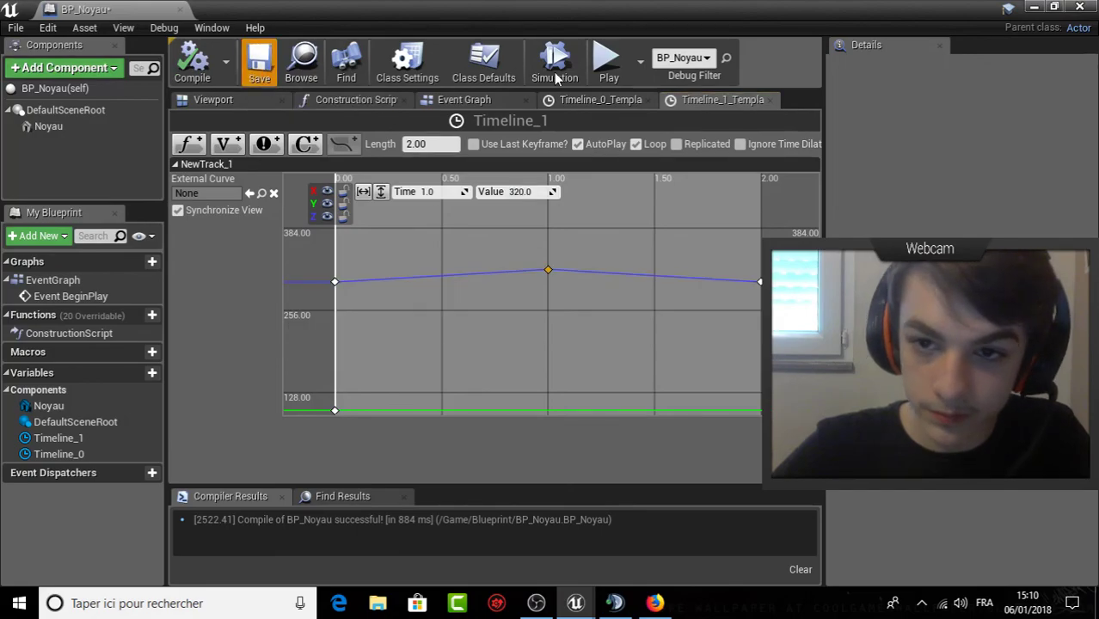
click(1034, 7)
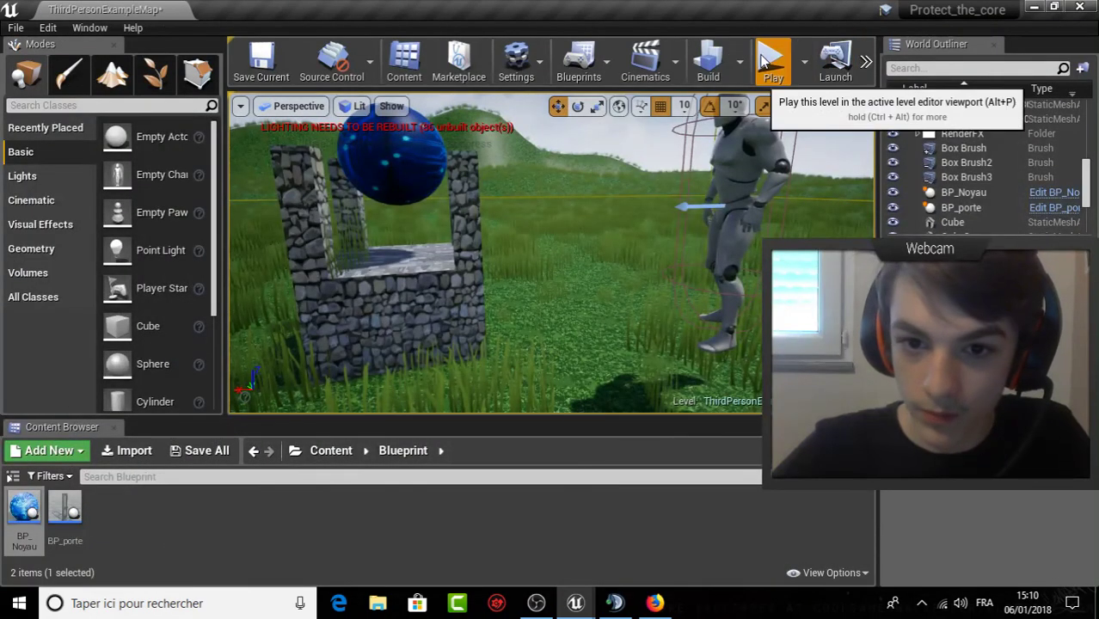
Play-test briefly around the stone well, then select the core sphere and reopen BP_Noyau.
click(780, 57)
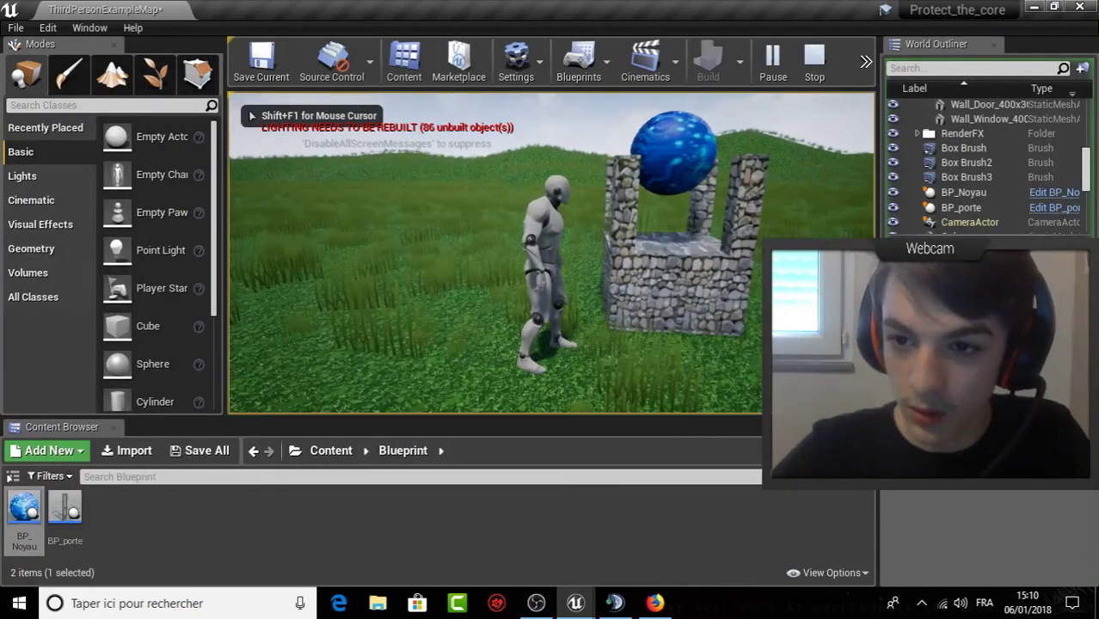
key(w)
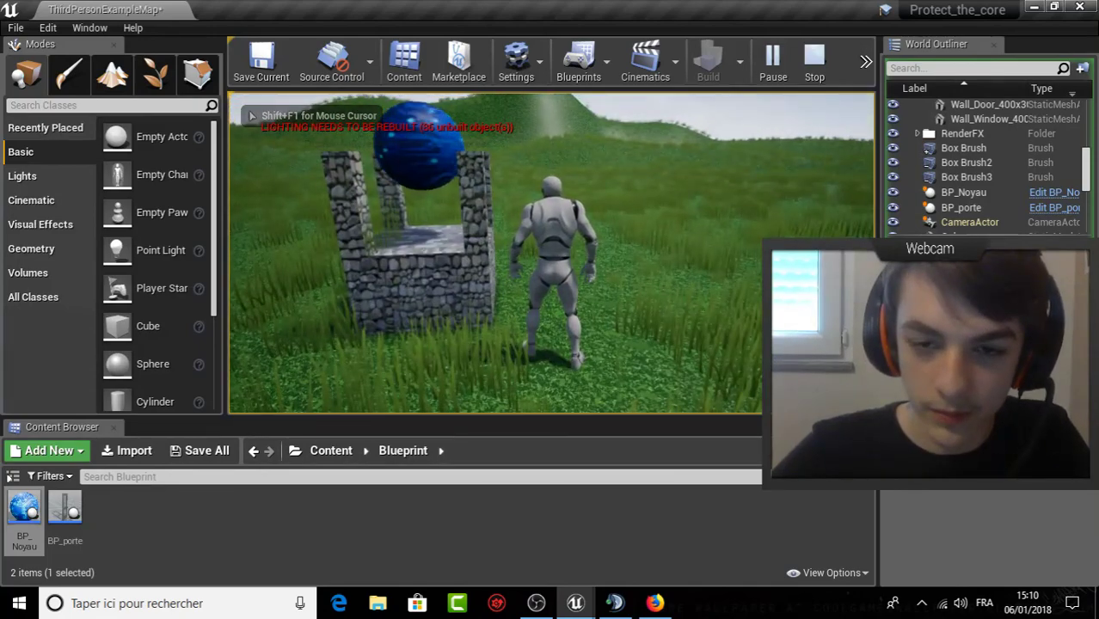
key(Escape)
click(421, 151)
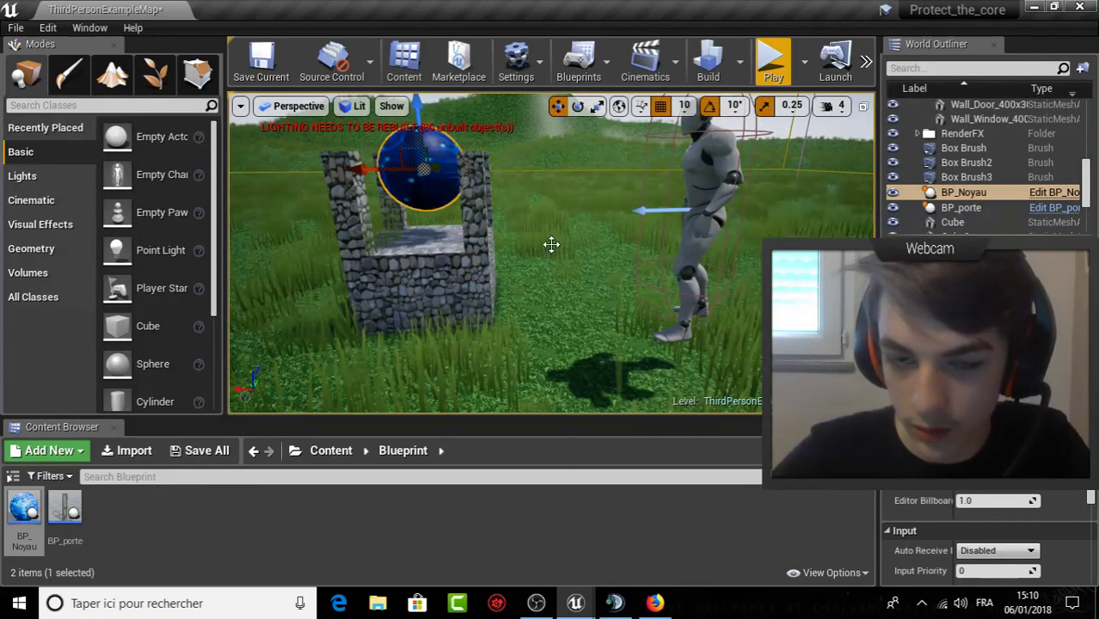
double_click(24, 509)
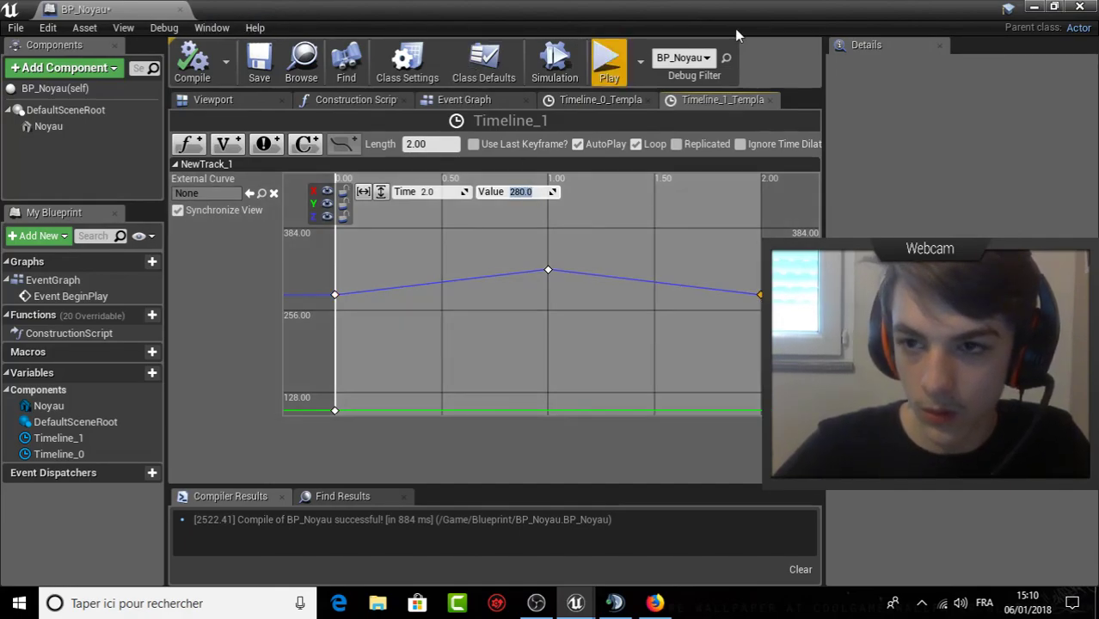
Minimize the Blueprint and play-test again, moving toward the well and core.
click(1036, 8)
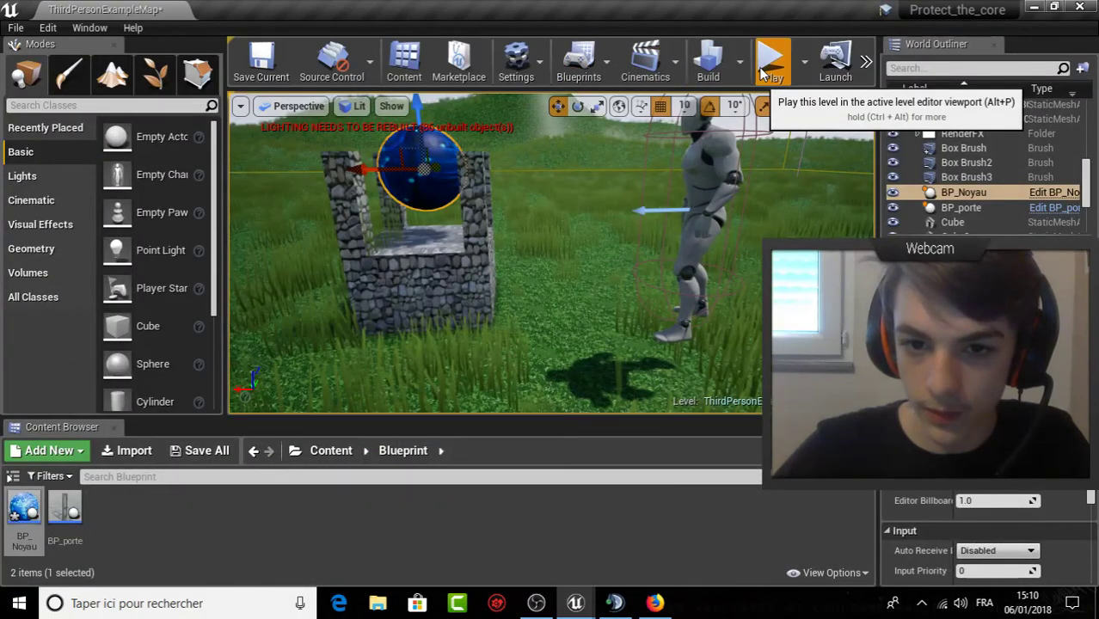
click(771, 57)
key(w)
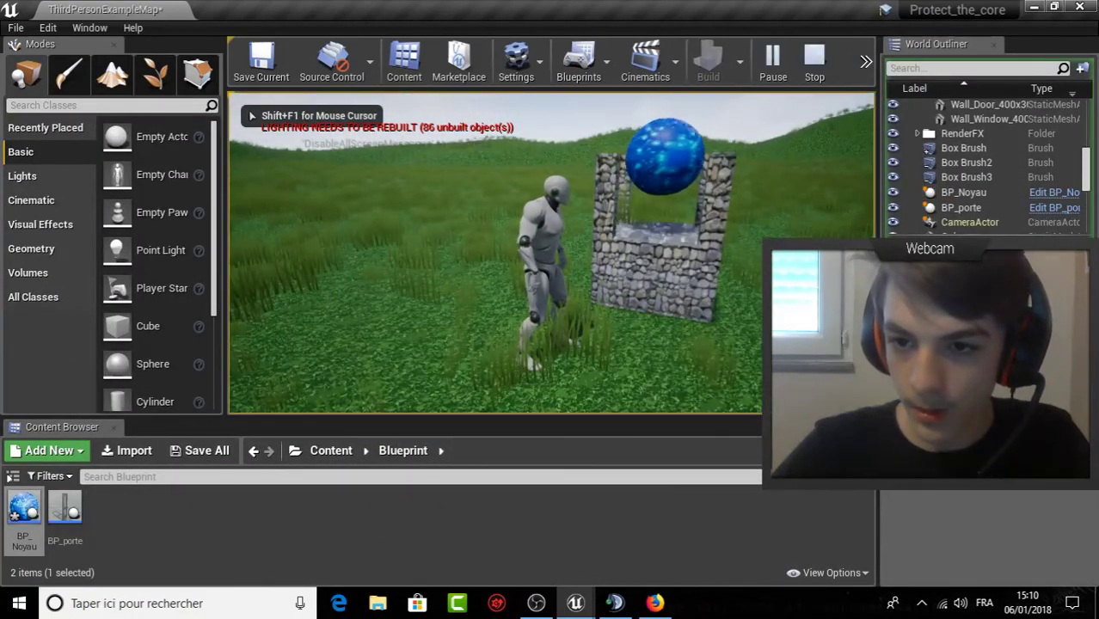
key(Escape)
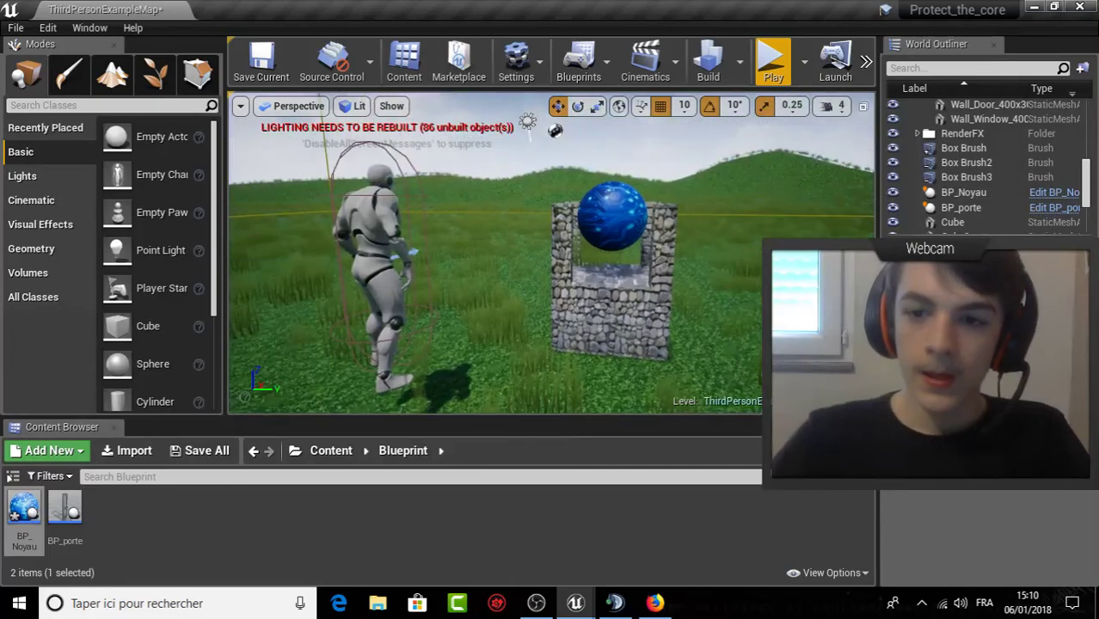
Restore BP_Noyau from the taskbar and show its Viewport preview of the core sphere.
mouse_move(576, 609)
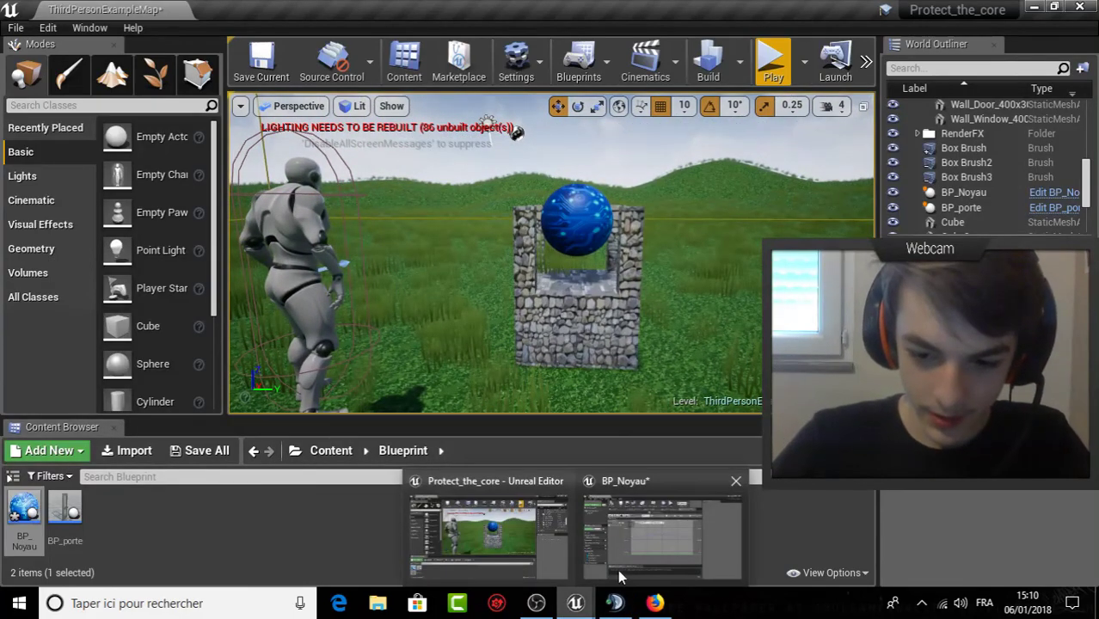
click(620, 559)
click(258, 104)
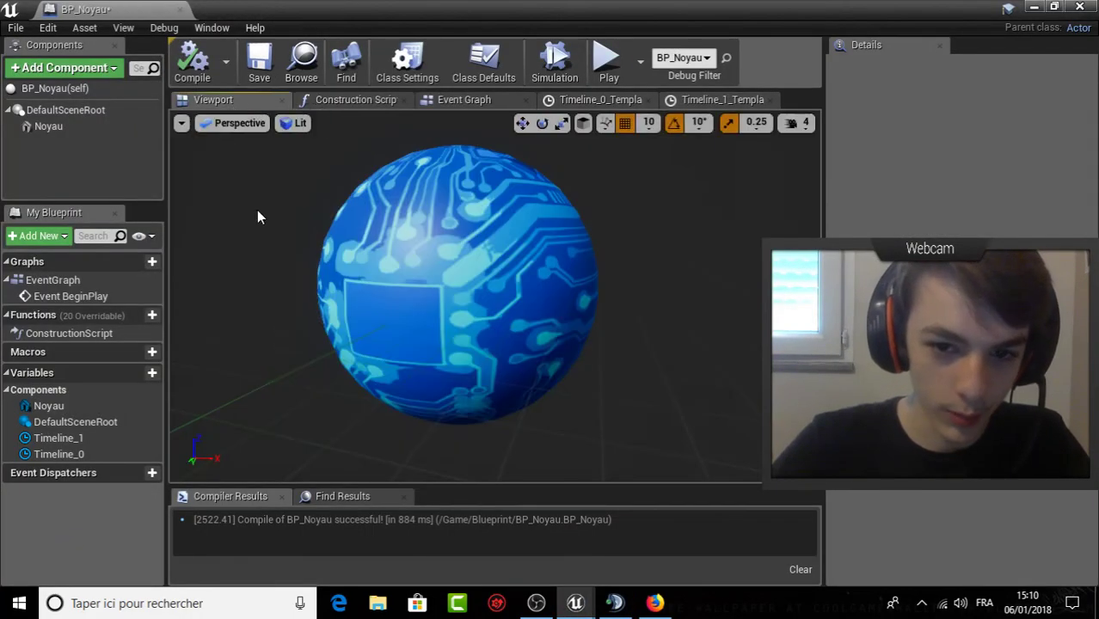
click(64, 68)
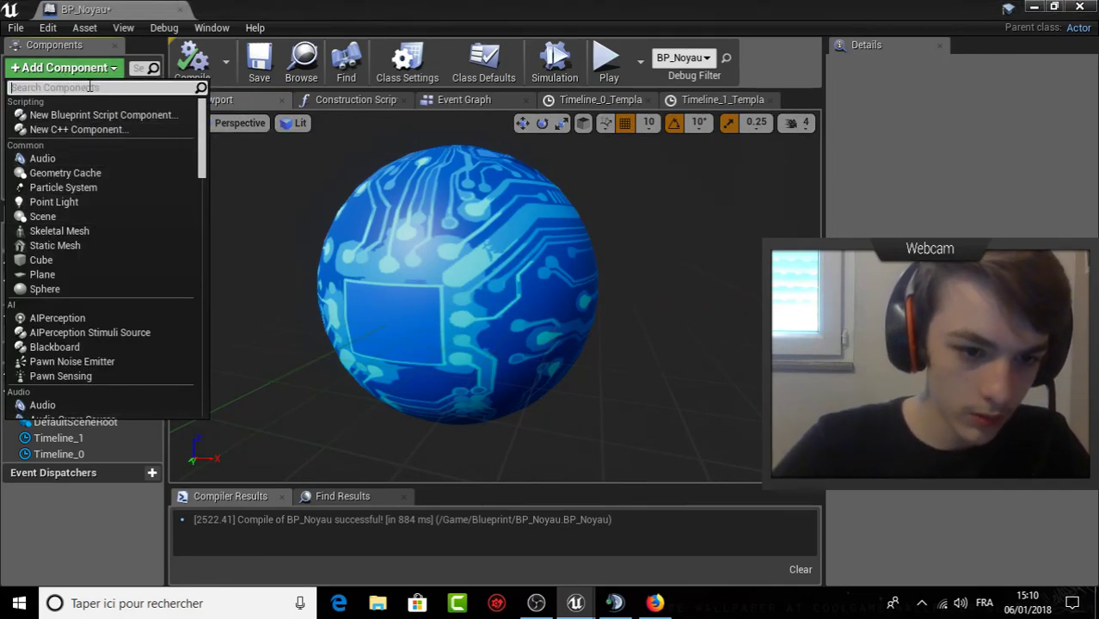
scroll(160, 309, down, 3)
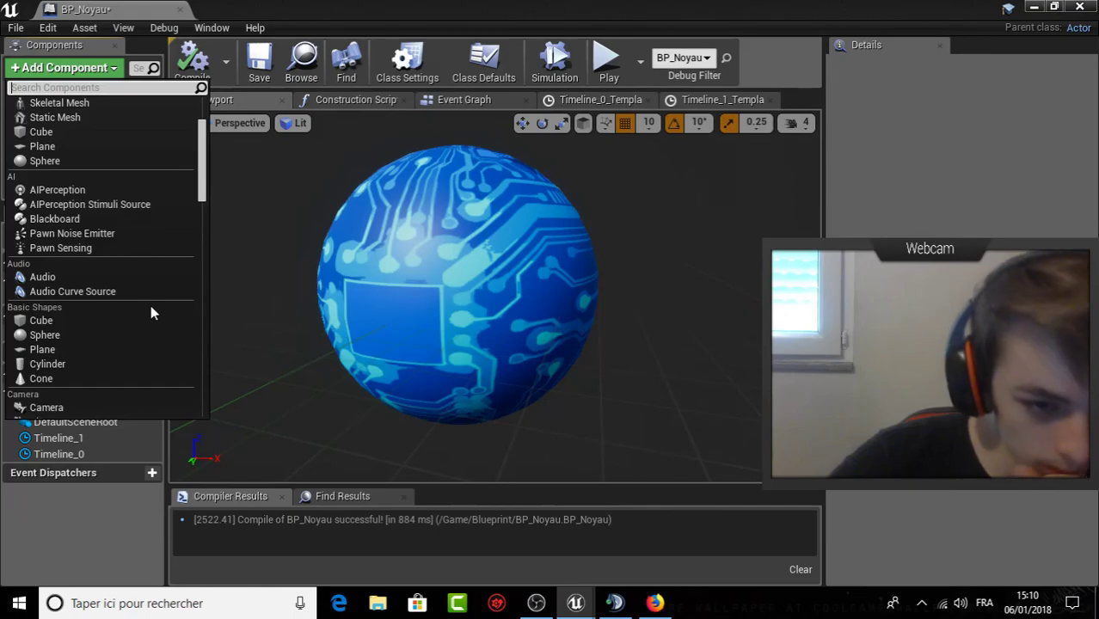
scroll(148, 301, down, 3)
scroll(147, 292, down, 1)
scroll(147, 290, down, 2)
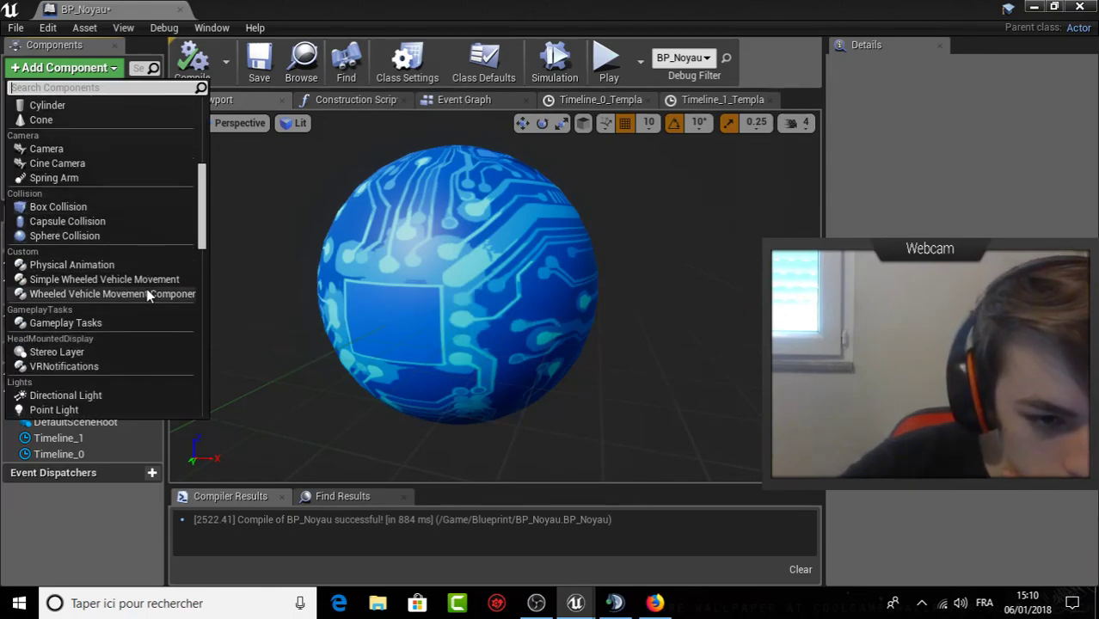
scroll(147, 292, down, 3)
key(Escape)
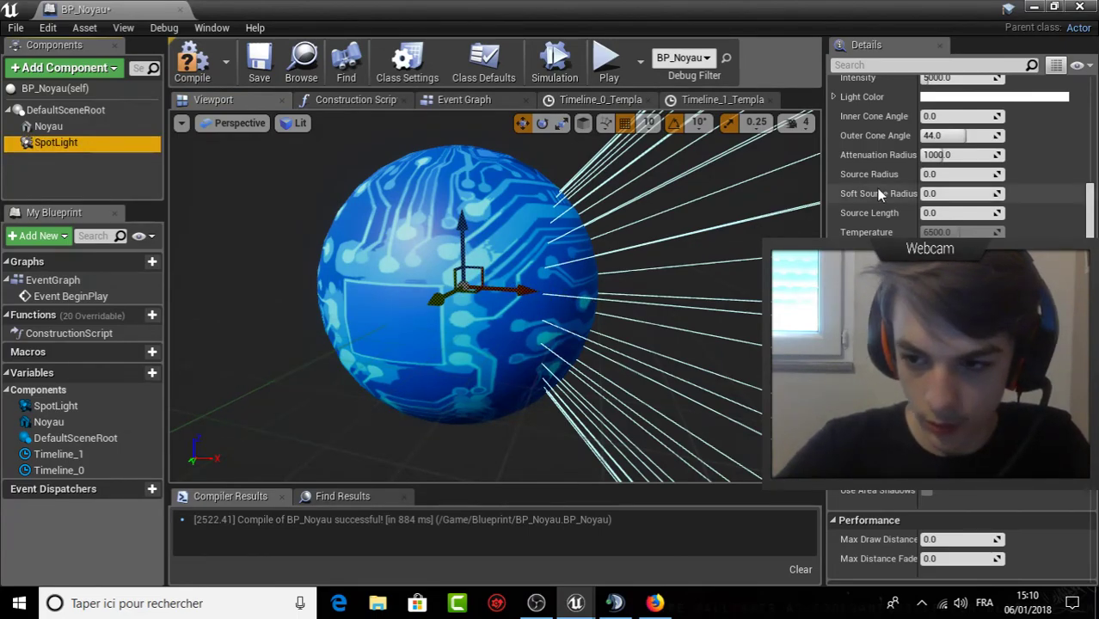
scroll(879, 194, up, 5)
scroll(879, 194, up, 5)
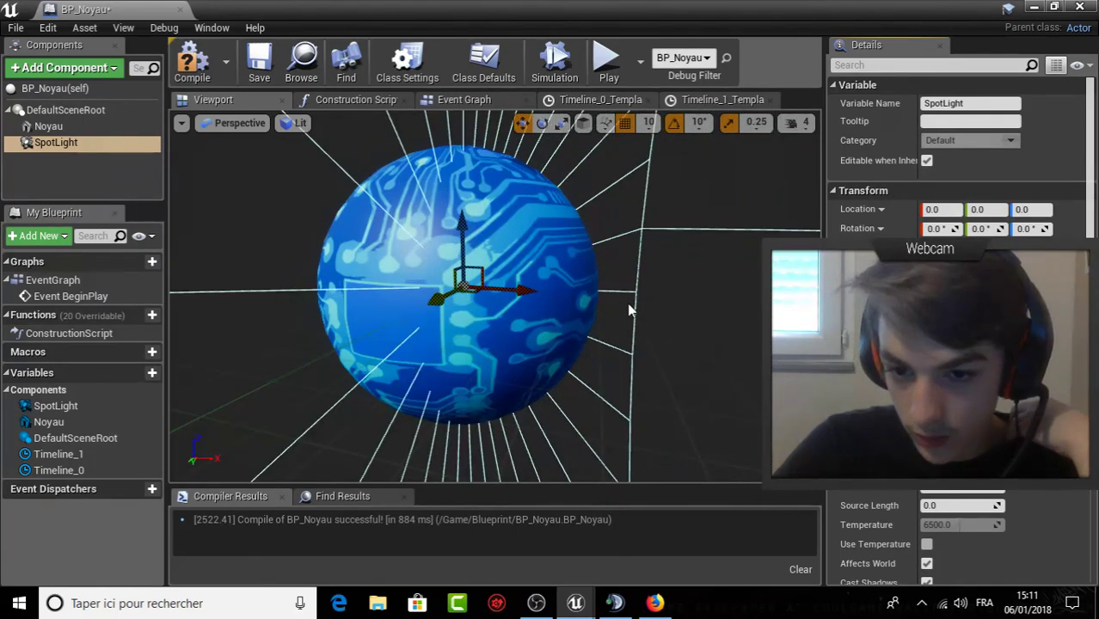
drag(628, 311, 624, 352)
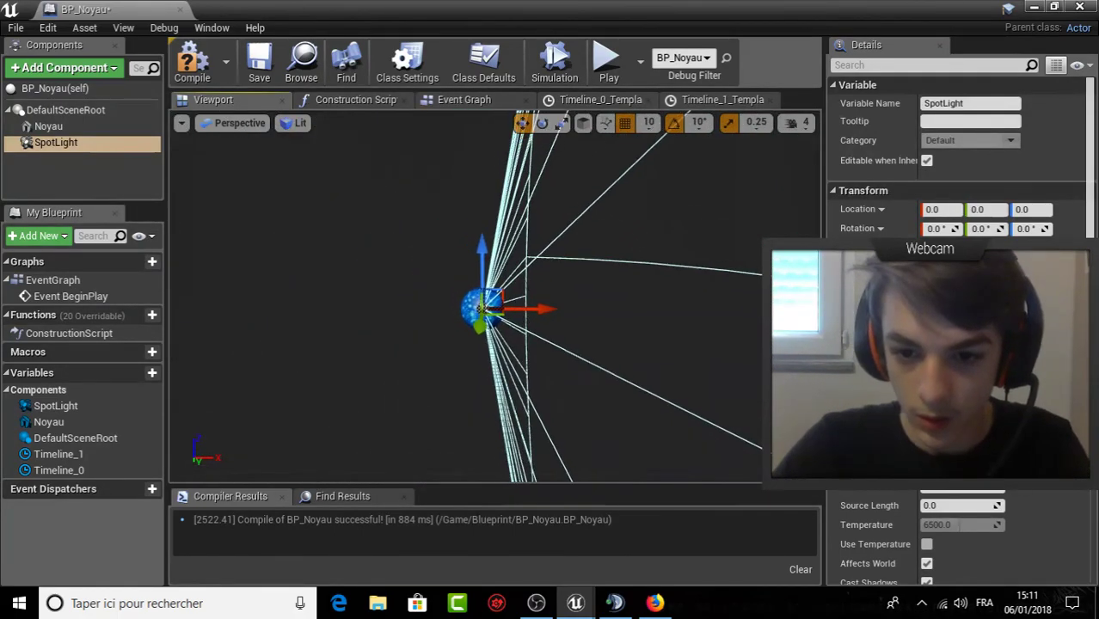
scroll(761, 370, up, 5)
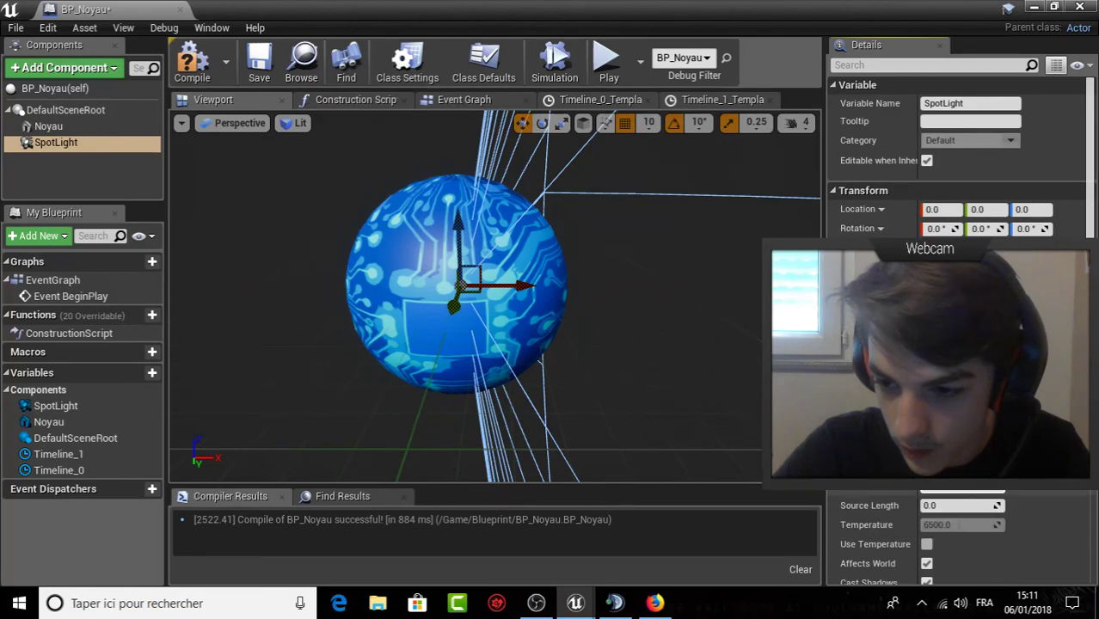
right_drag(721, 393, 602, 344)
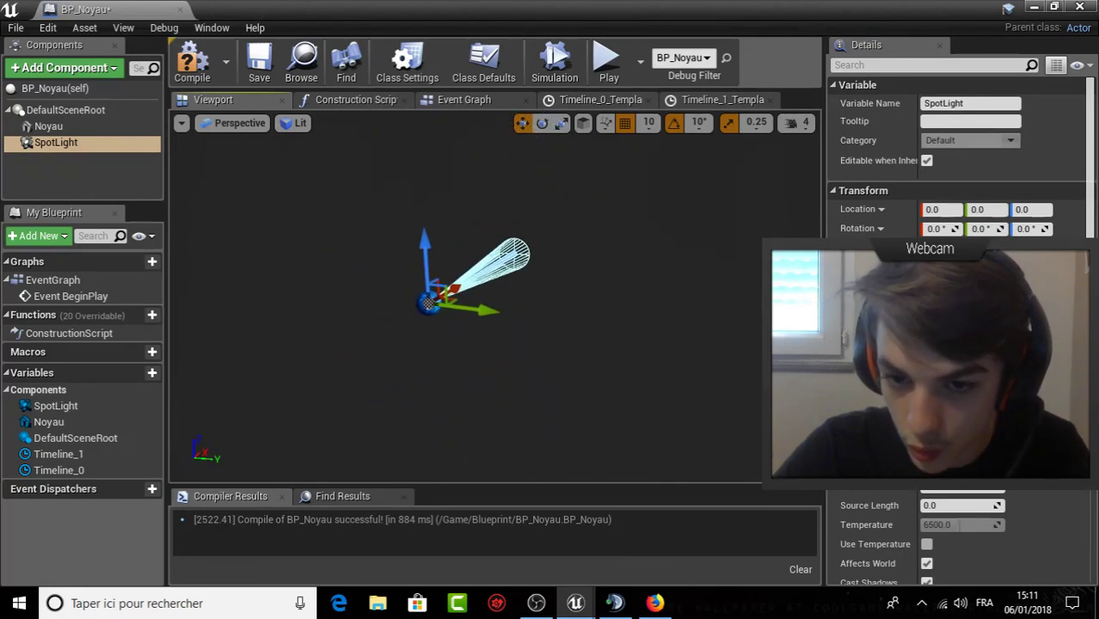
Replace BP_Noyau's spot light with a Point Light component at the core's centre.
key(Delete)
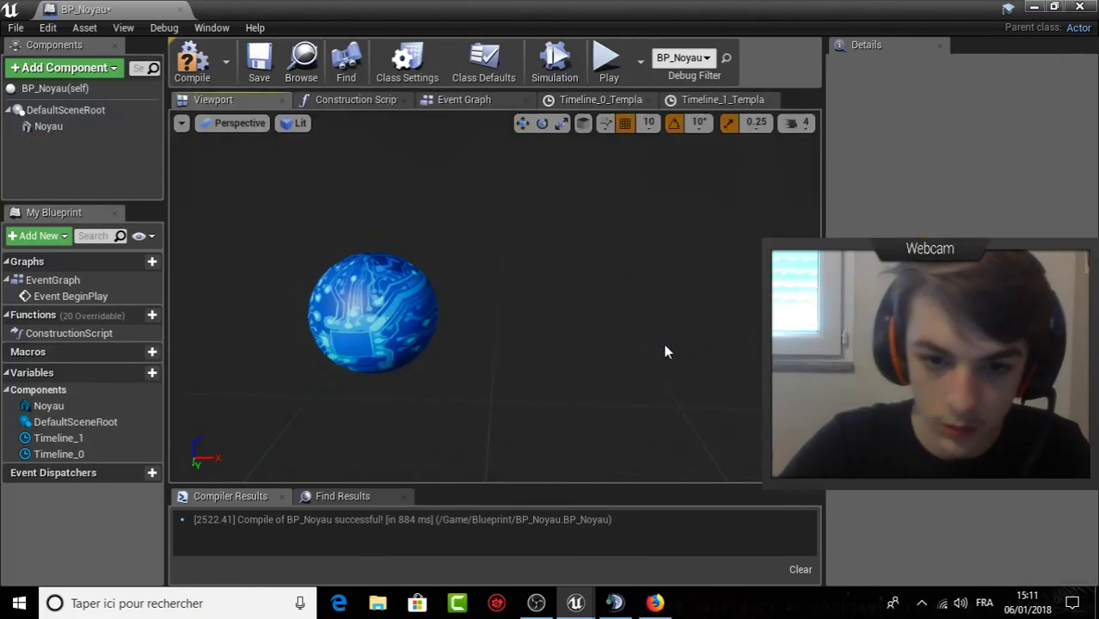
click(59, 69)
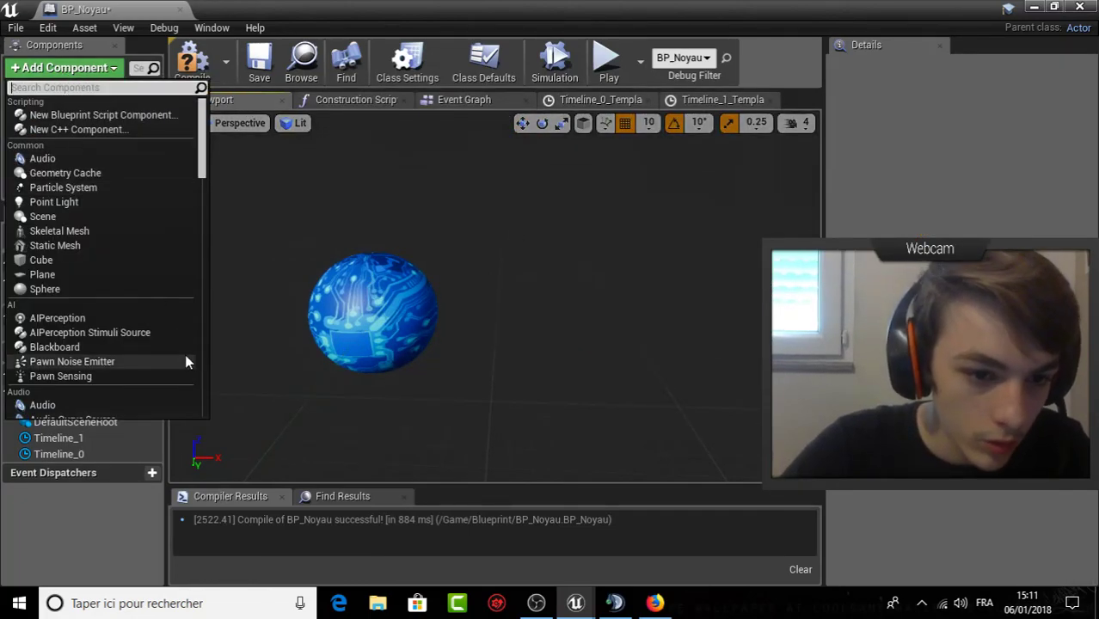
scroll(178, 352, down, 5)
scroll(177, 358, down, 4)
scroll(172, 358, down, 2)
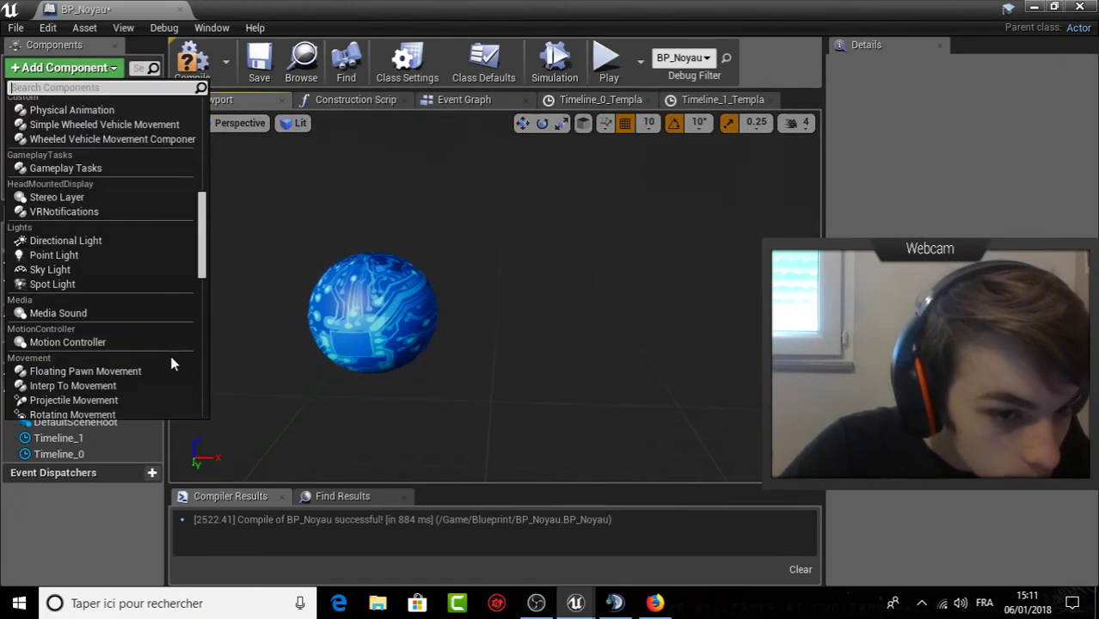
click(82, 257)
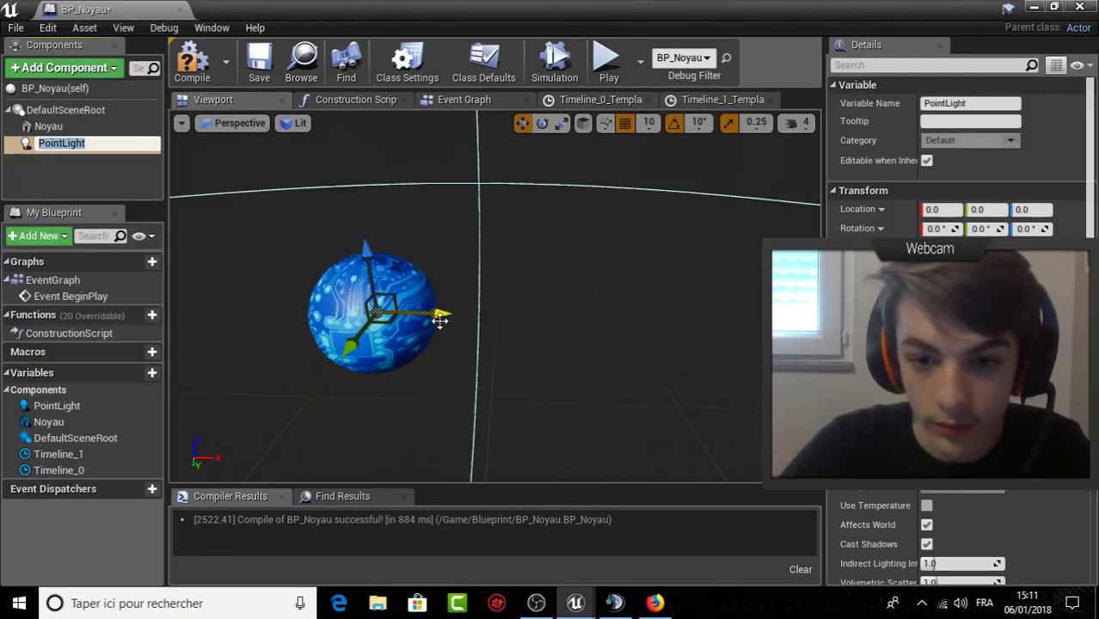
Shrink the new point light's attenuation radius, checking it around the sphere.
mouse_move(964, 397)
mouse_down()
mouse_move(946, 397)
mouse_move(998, 397)
mouse_up()
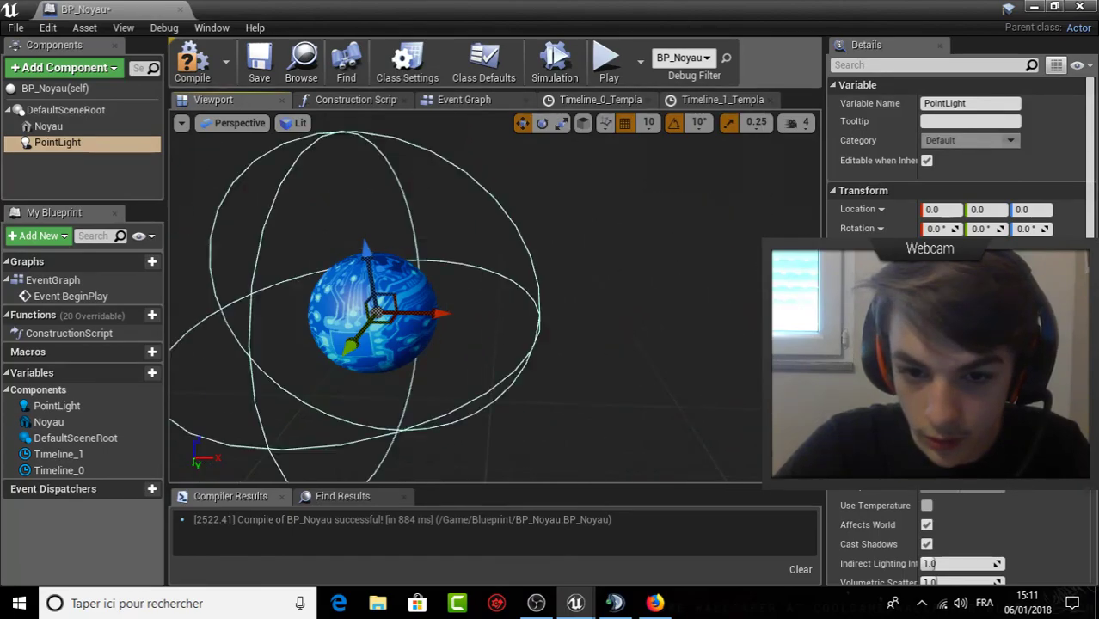
drag(685, 372, 654, 361)
scroll(422, 309, up, 5)
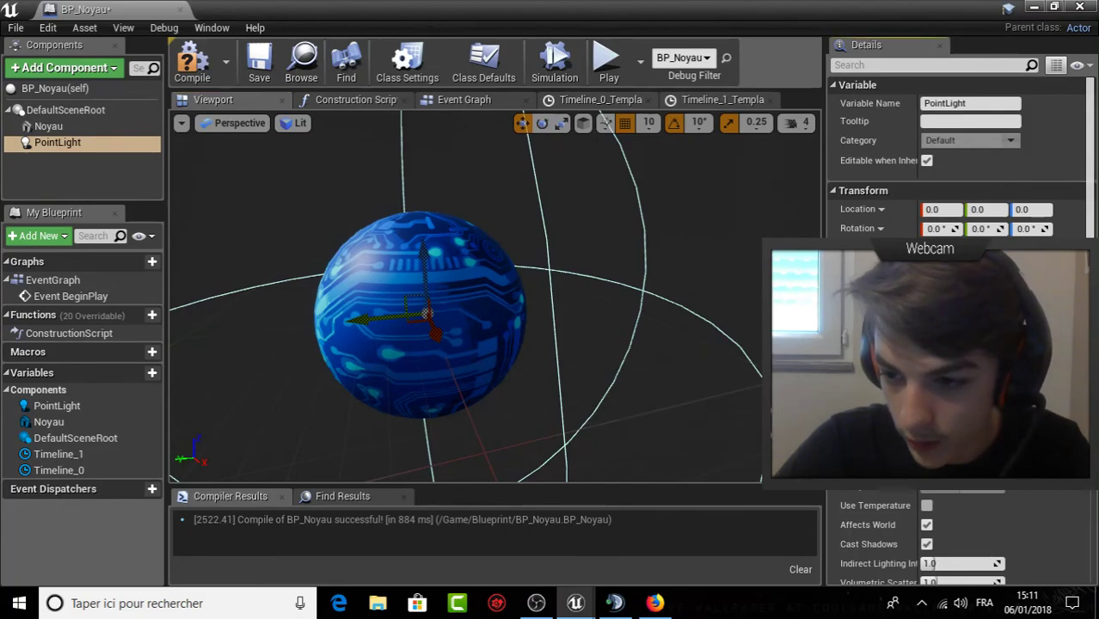
mouse_move(997, 397)
mouse_down()
mouse_move(929, 397)
mouse_move(998, 397)
mouse_move(954, 397)
mouse_up()
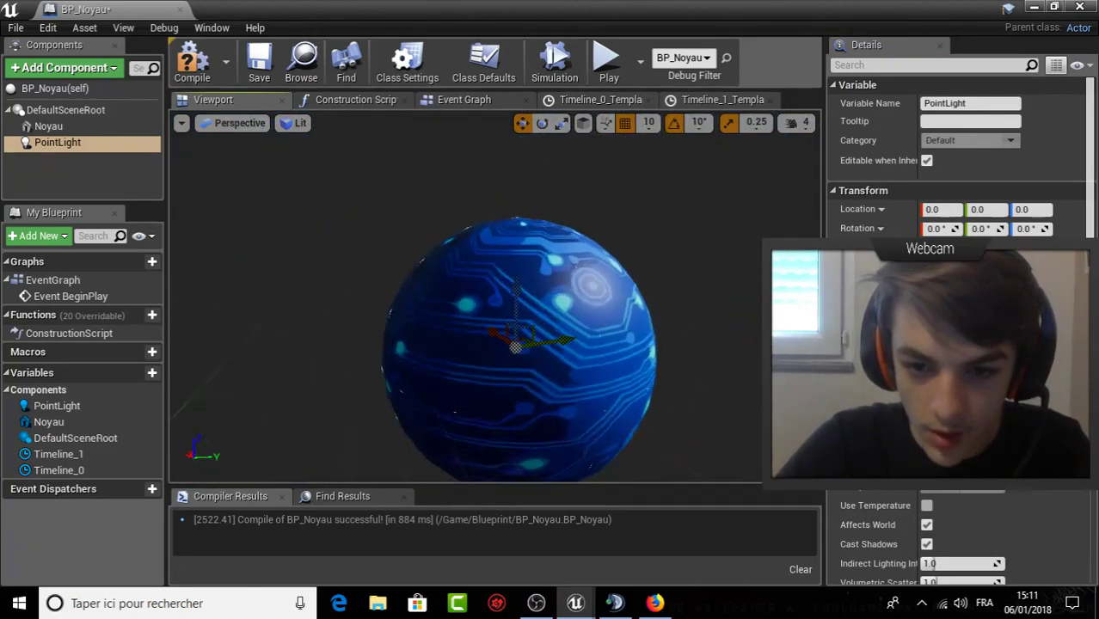
scroll(598, 320, down, 3)
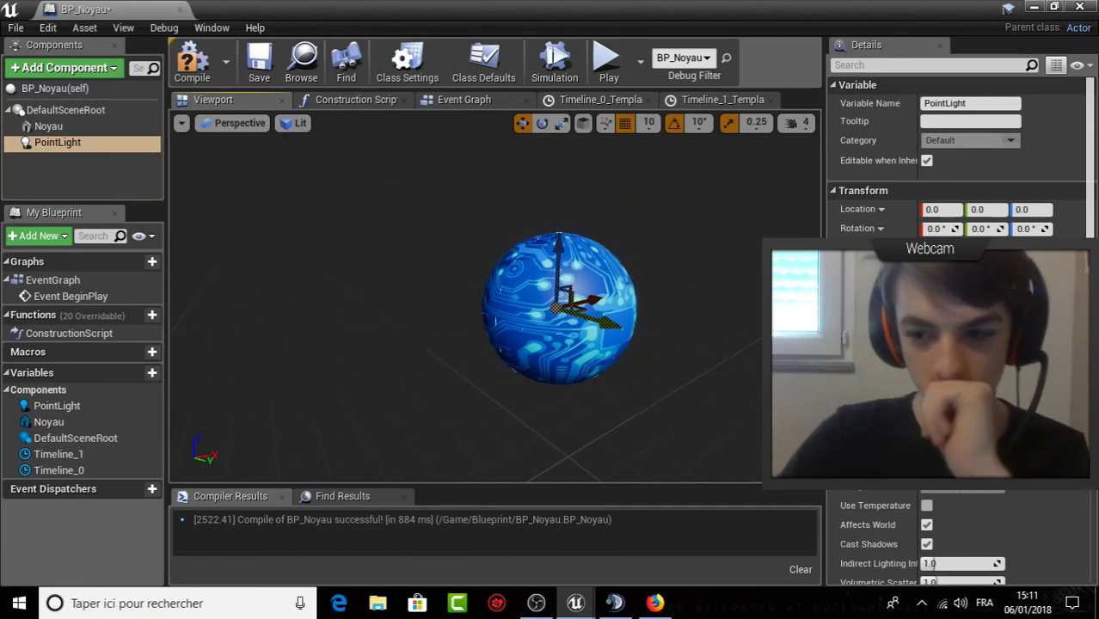
Colour the point light blue (719AD5) and switch back to the ThirdPersonExampleMap level editor.
click(963, 469)
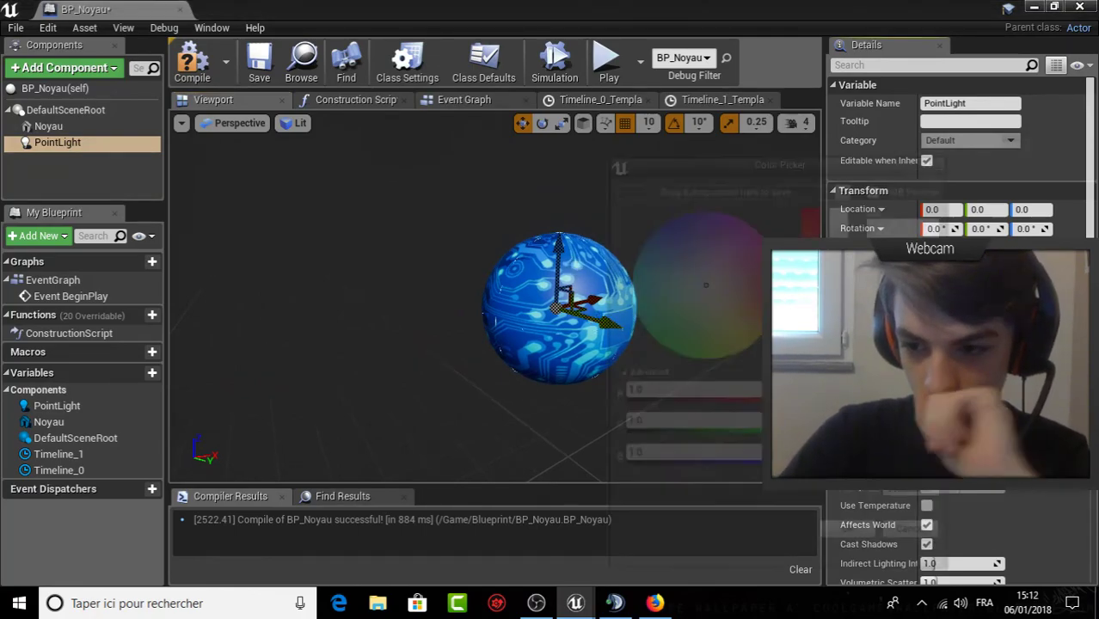
drag(709, 290, 666, 252)
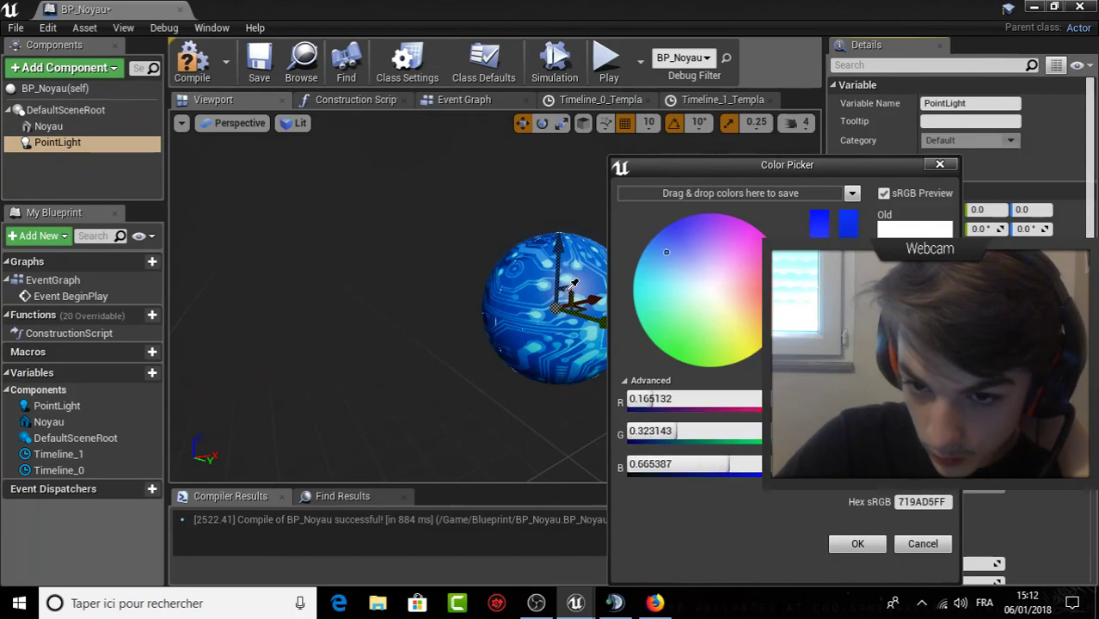
click(600, 277)
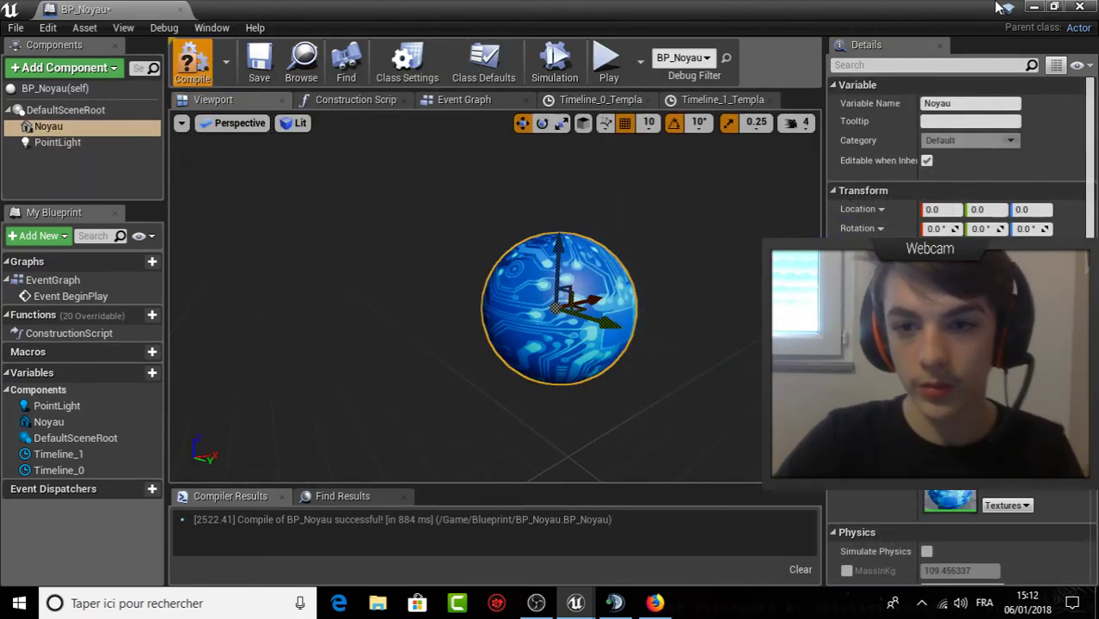
click(1039, 7)
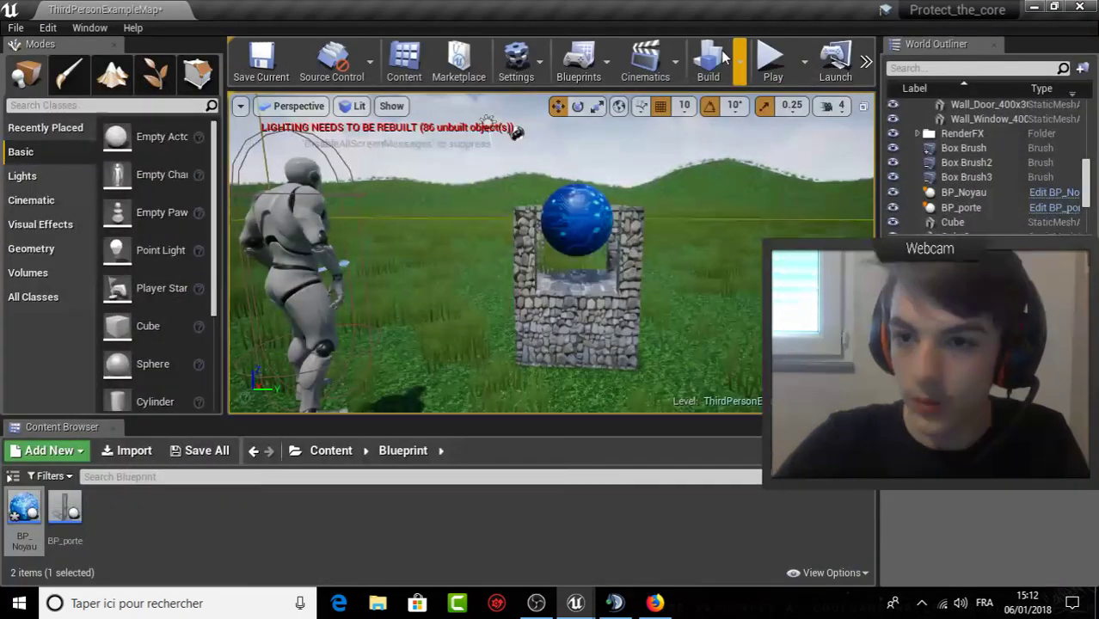
click(768, 59)
key(w)
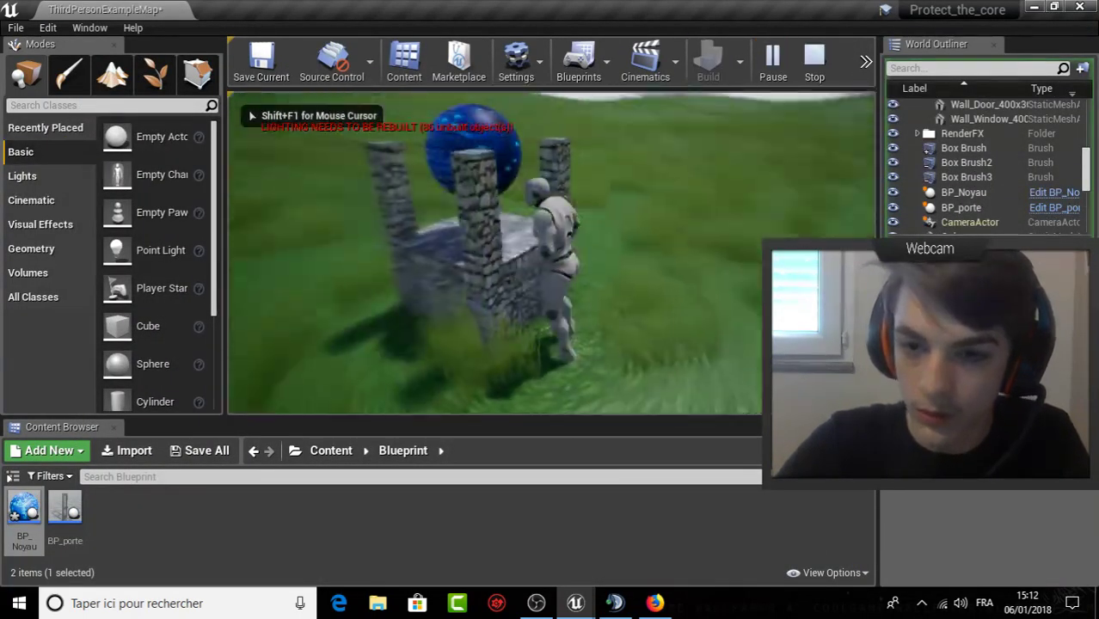
key(Escape)
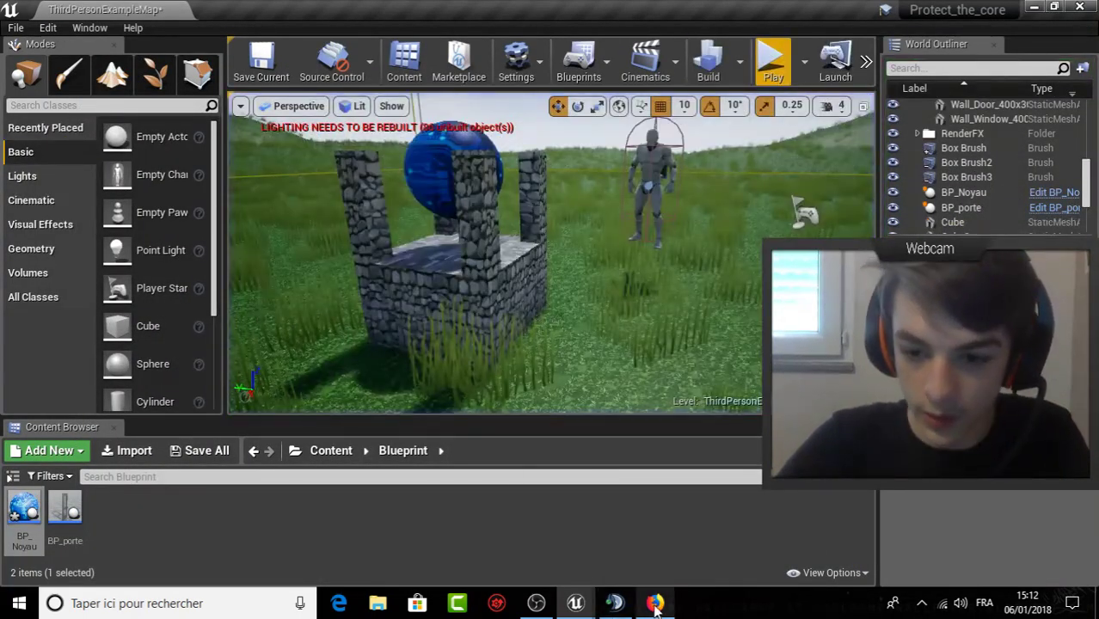
click(639, 557)
click(1002, 11)
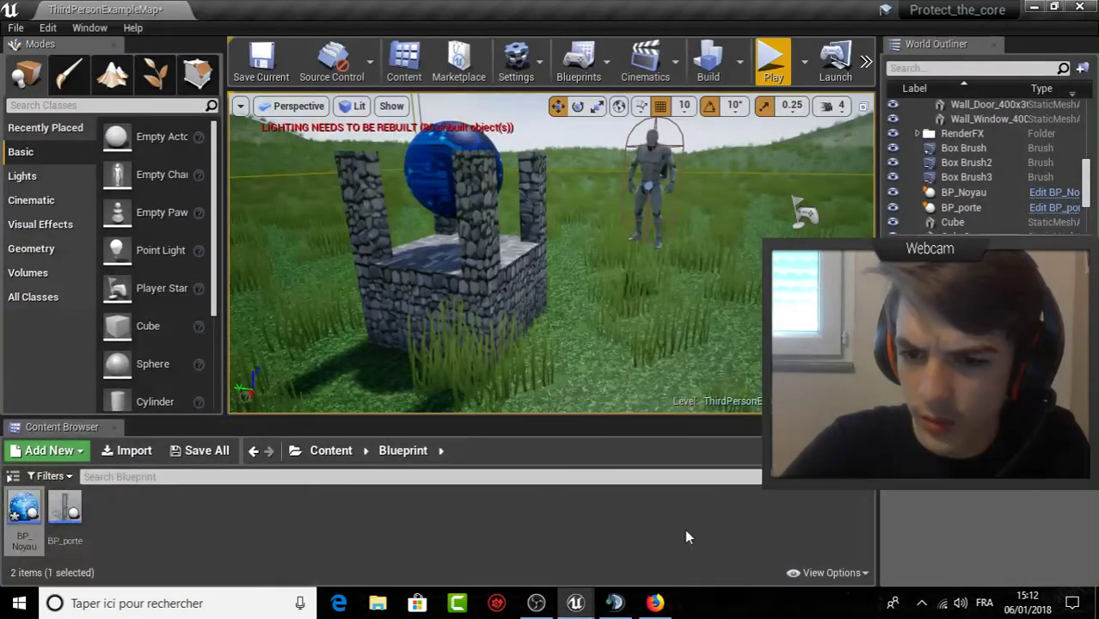
mouse_move(575, 602)
click(641, 533)
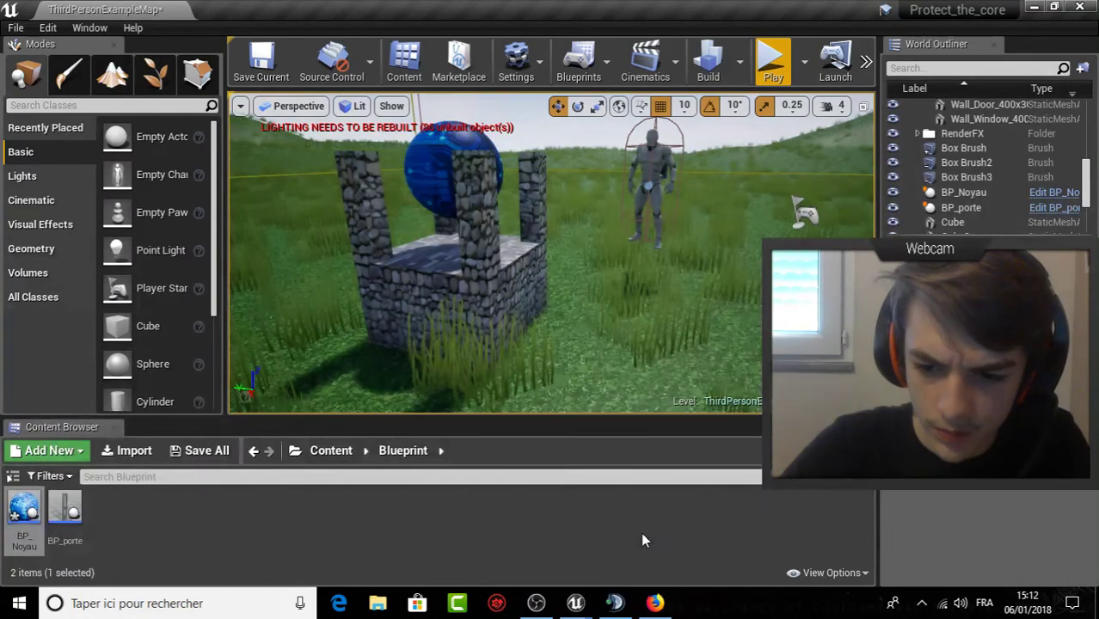
drag(602, 284, 663, 250)
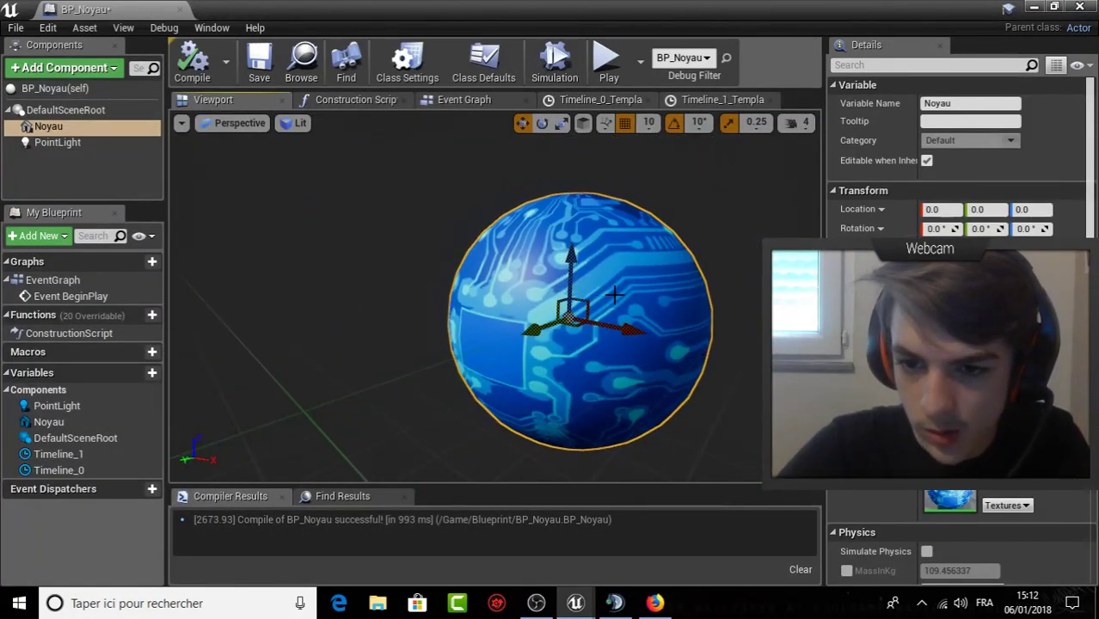
Select the PointLight component in BP_Noyau's Components list.
scroll(955, 155, down, 3)
scroll(954, 155, down, 3)
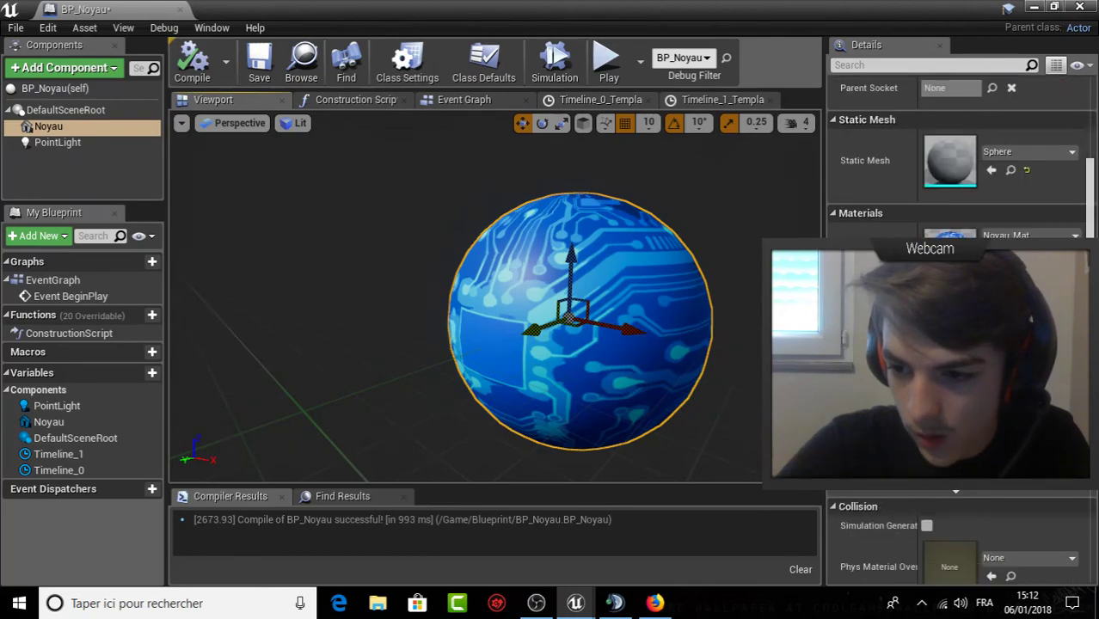
scroll(955, 155, down, 3)
scroll(955, 155, up, 2)
scroll(955, 155, up, 3)
scroll(954, 154, up, 2)
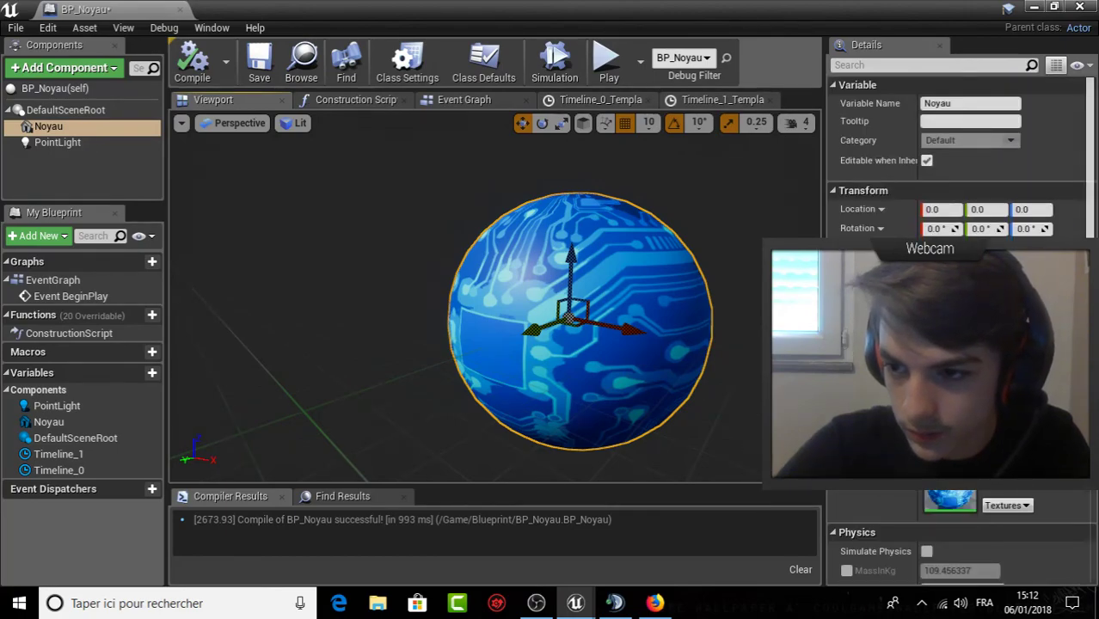
scroll(954, 155, down, 1)
scroll(955, 155, down, 3)
scroll(955, 155, down, 3)
scroll(955, 155, down, 3)
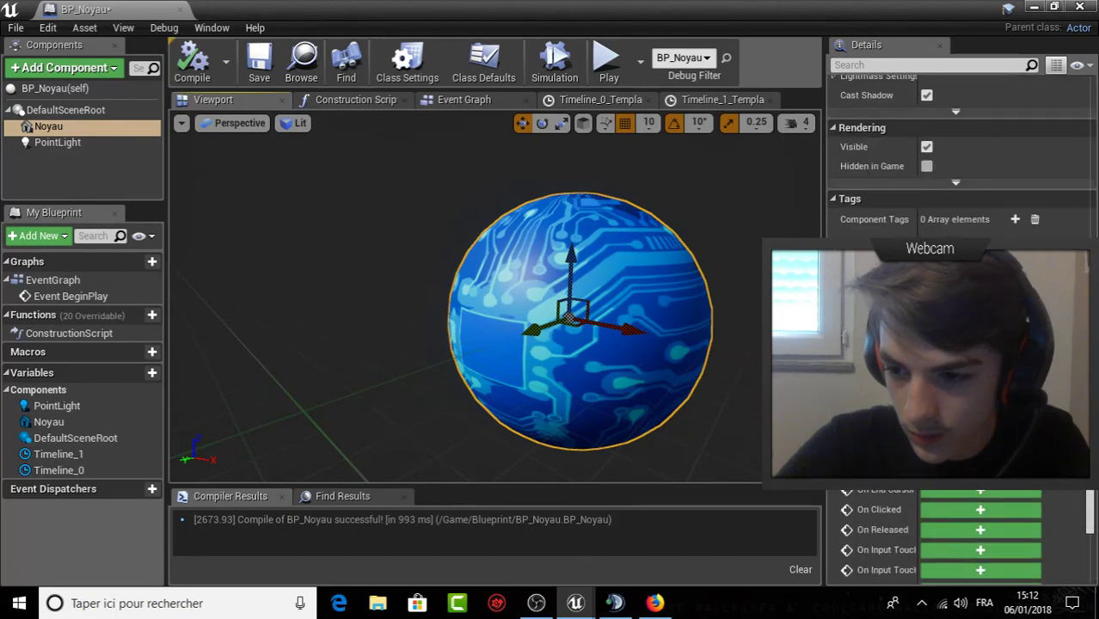
scroll(955, 155, down, 3)
scroll(955, 155, up, 3)
scroll(955, 155, up, 3)
scroll(955, 154, up, 3)
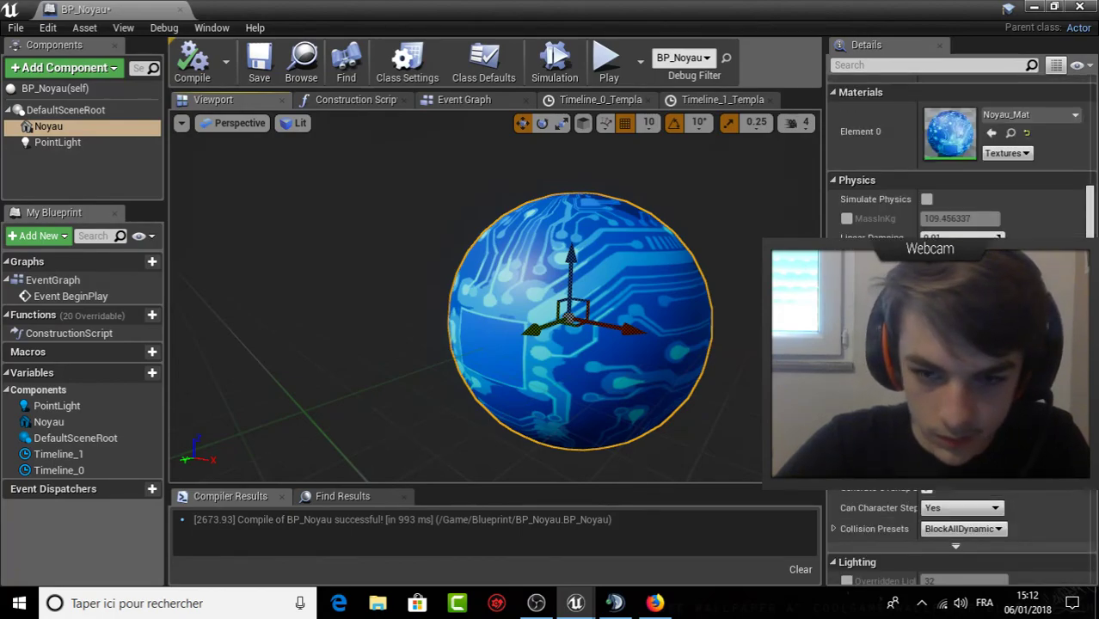
click(58, 142)
Set the point light's intensity to 100000 and attenuation radius to 55.
scroll(937, 155, up, 3)
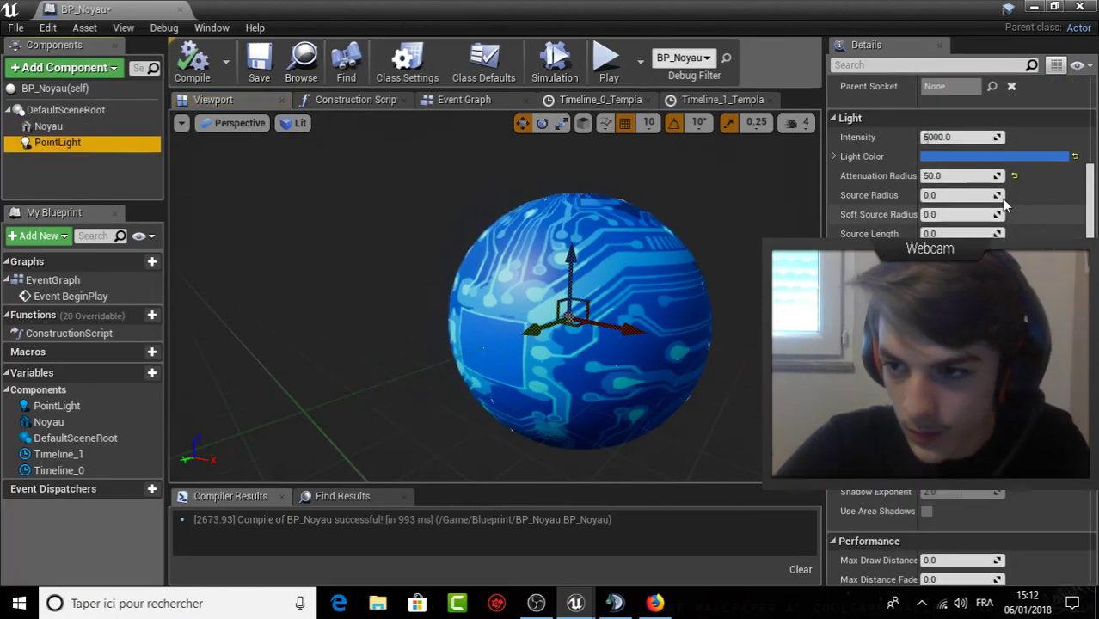
click(943, 139)
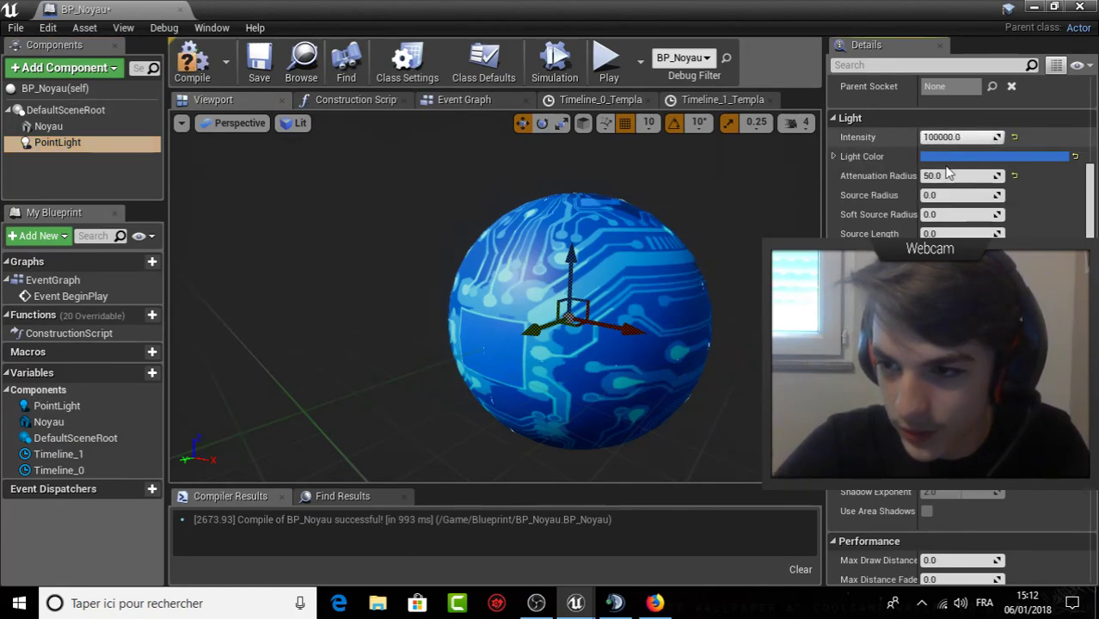
click(946, 176)
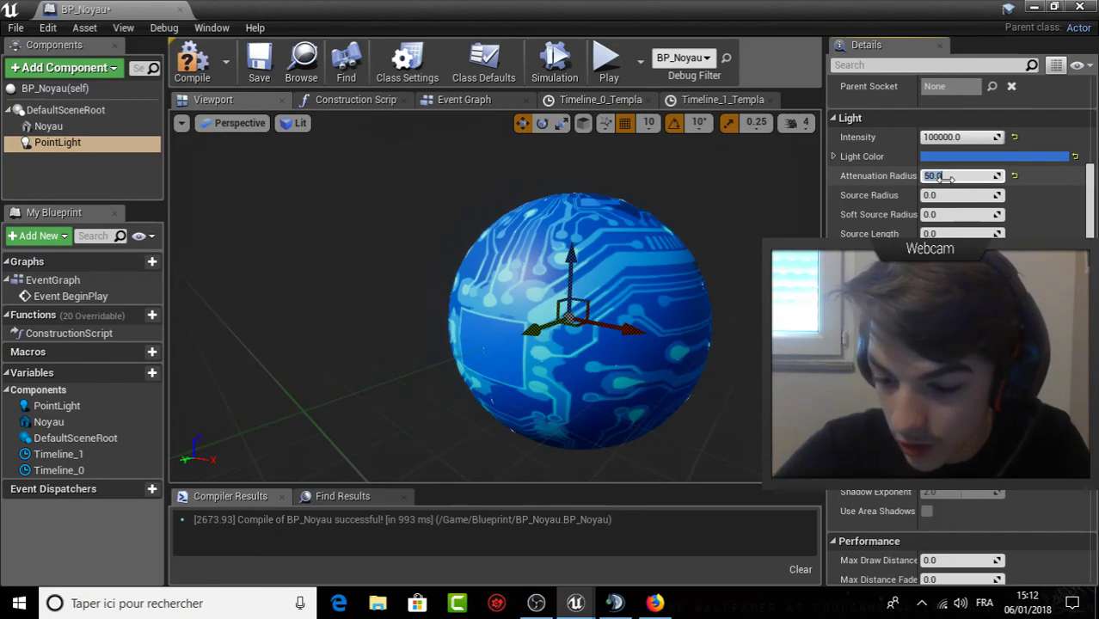
text(55)
key(Return)
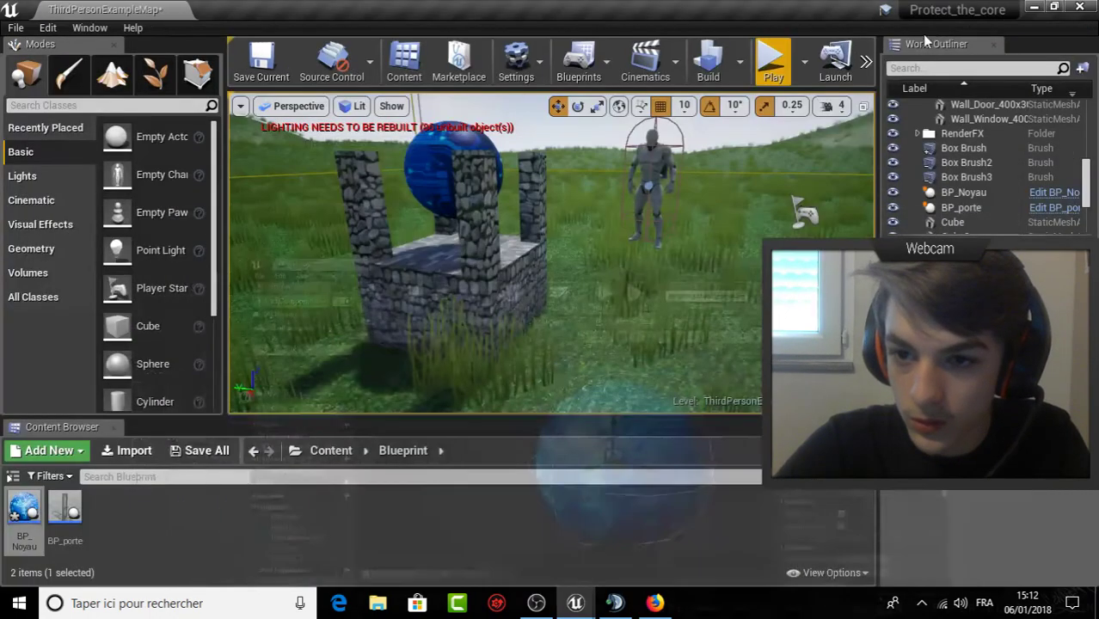
Play-test the brighter core, then select BP_Noyau in the level and reopen its Blueprint.
click(1033, 6)
click(776, 55)
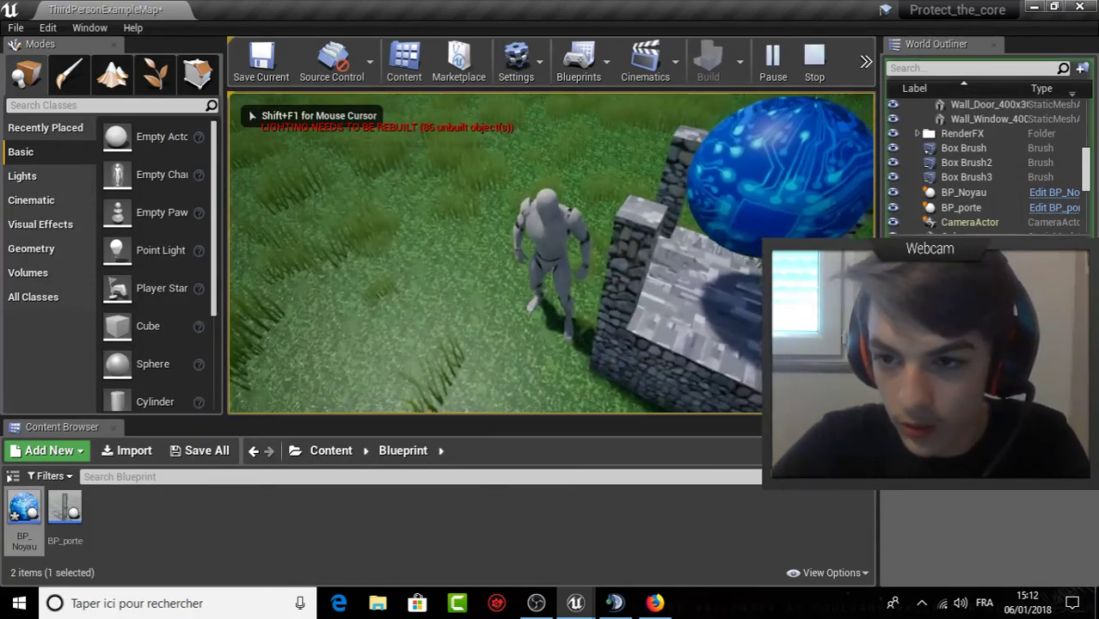
key(Escape)
click(750, 233)
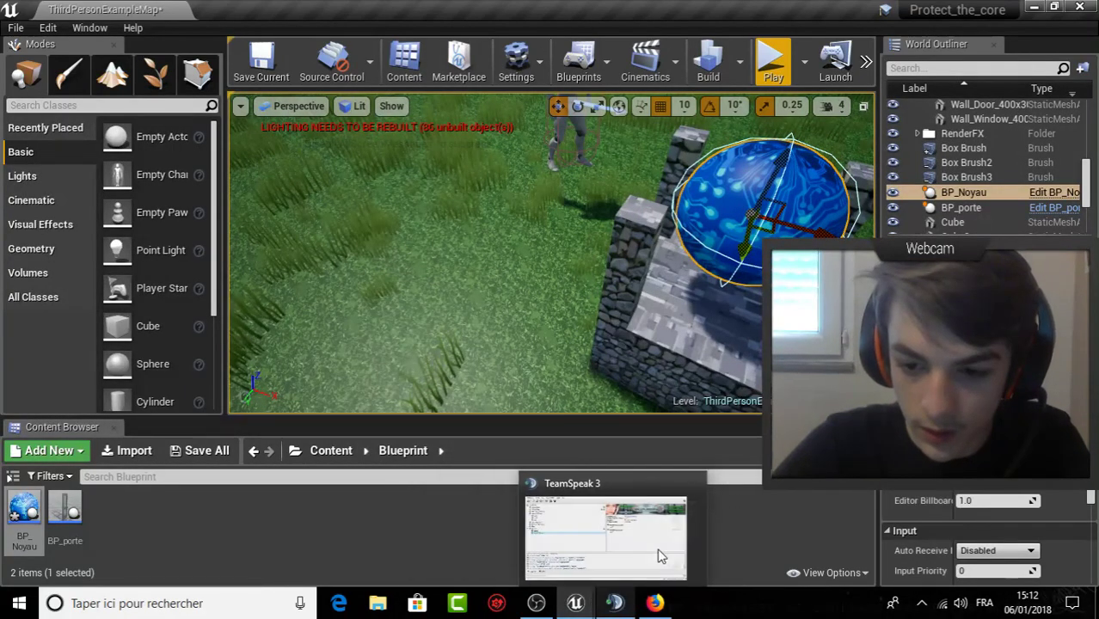
mouse_move(589, 609)
click(604, 554)
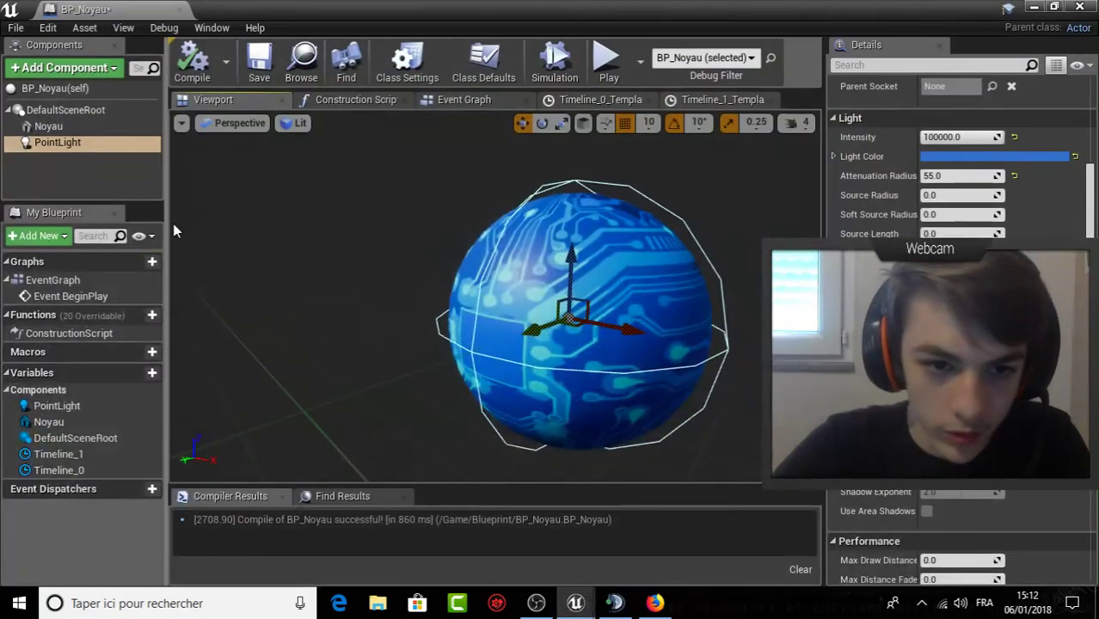
click(83, 130)
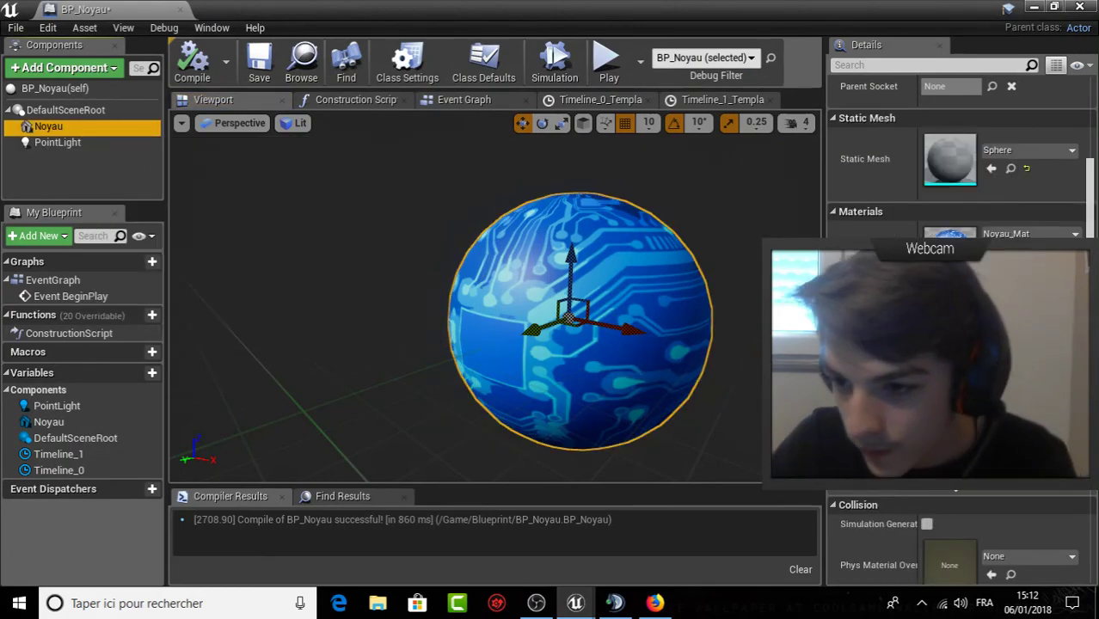
scroll(955, 344, down, 1)
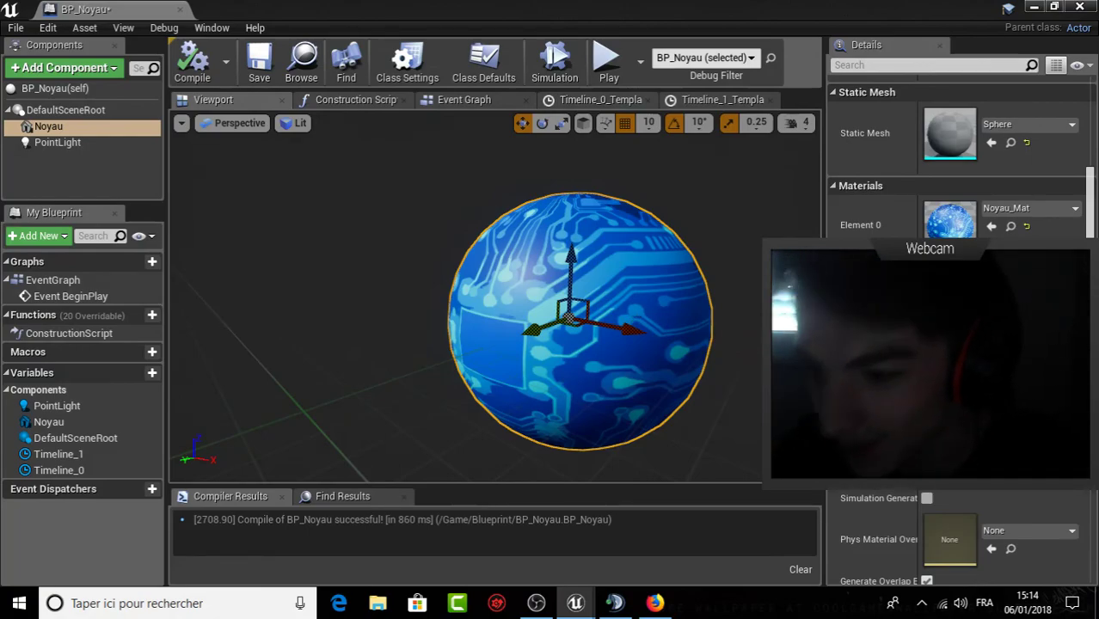
scroll(954, 155, down, 5)
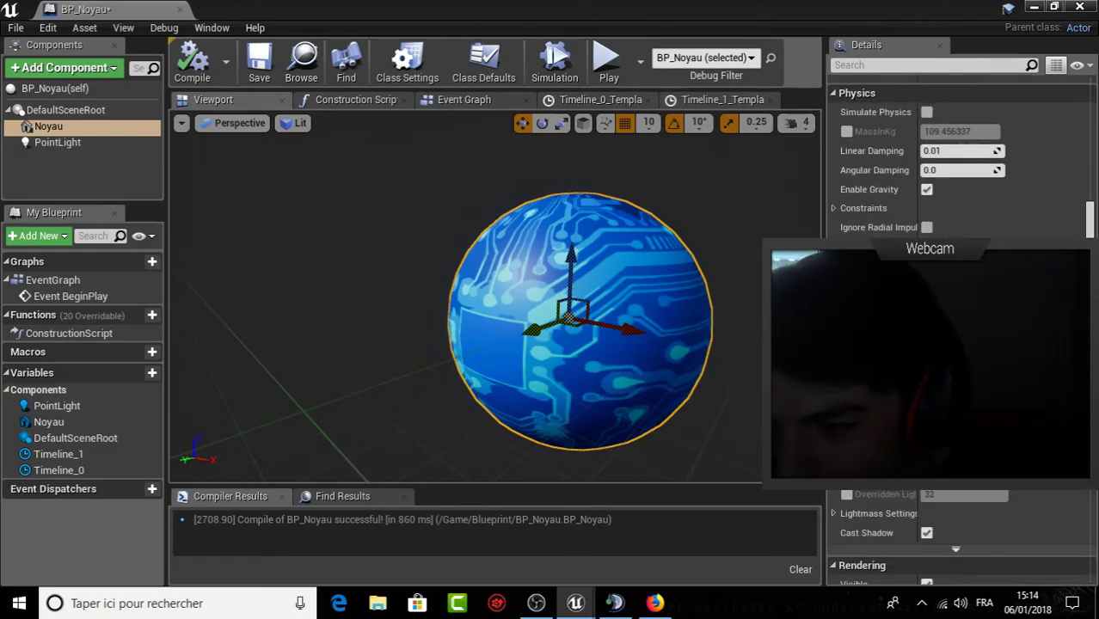
scroll(955, 344, down, 2)
scroll(955, 344, down, 3)
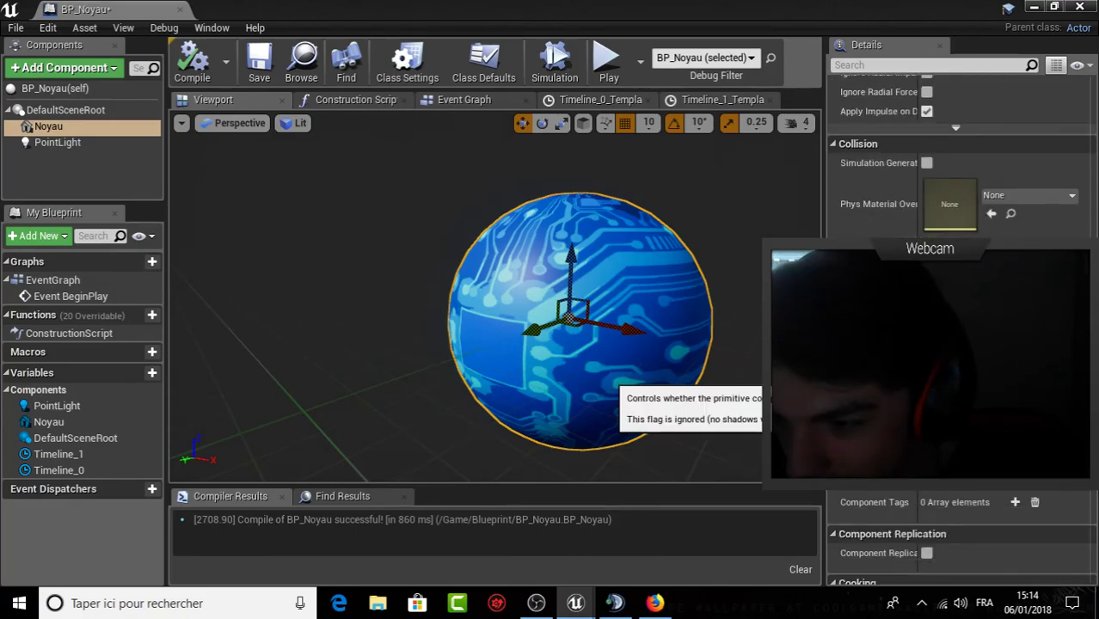
scroll(955, 344, down, 1)
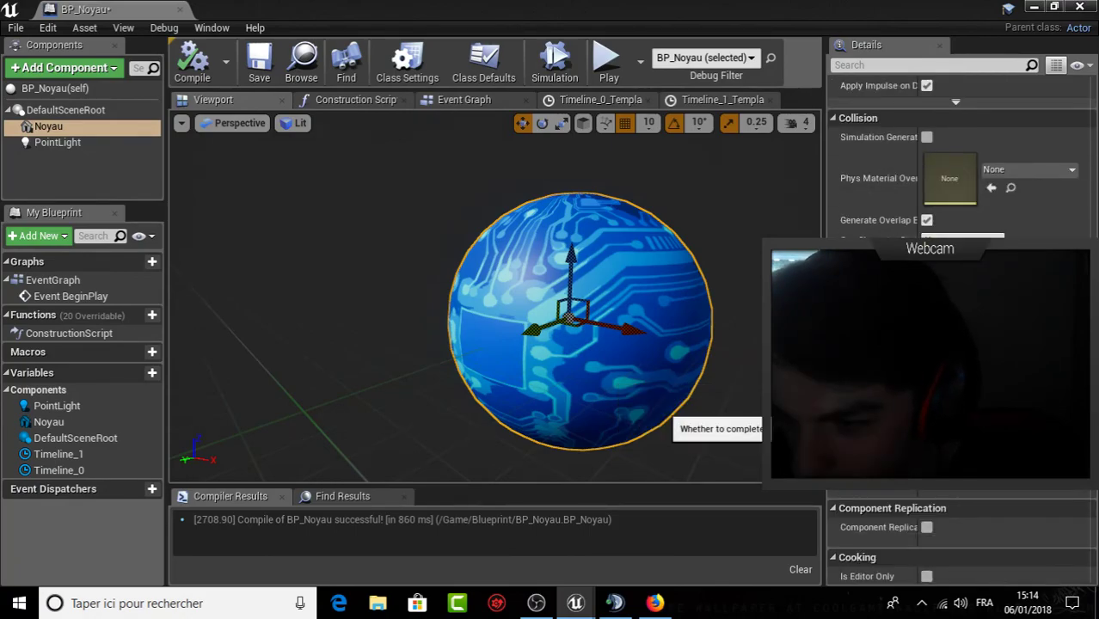
scroll(954, 344, down, 1)
scroll(955, 344, down, 1)
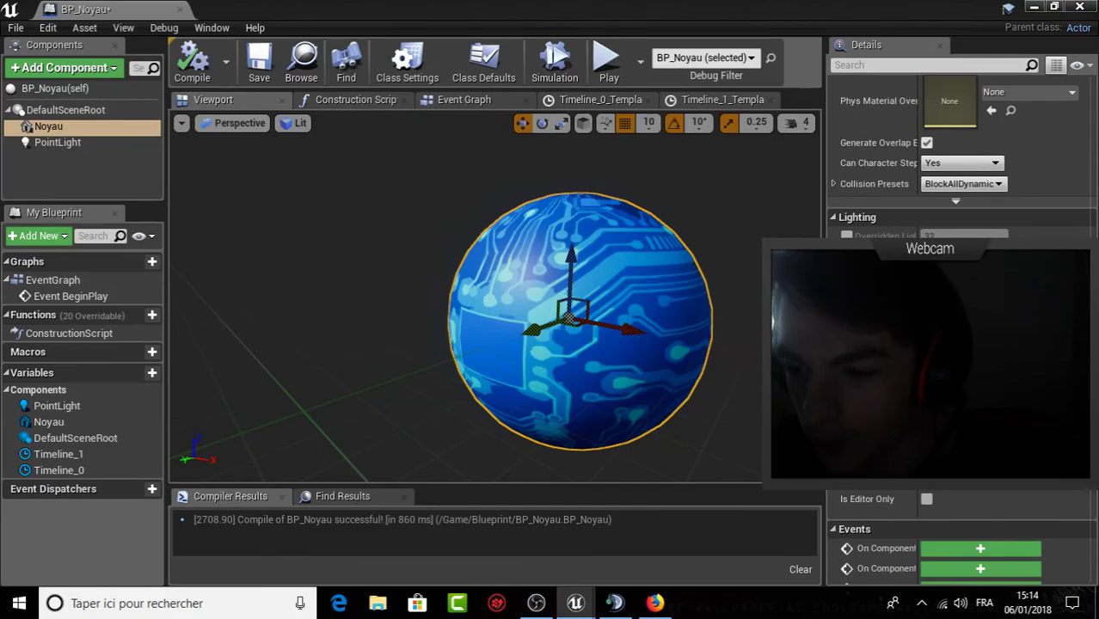
scroll(955, 344, down, 4)
scroll(954, 344, down, 2)
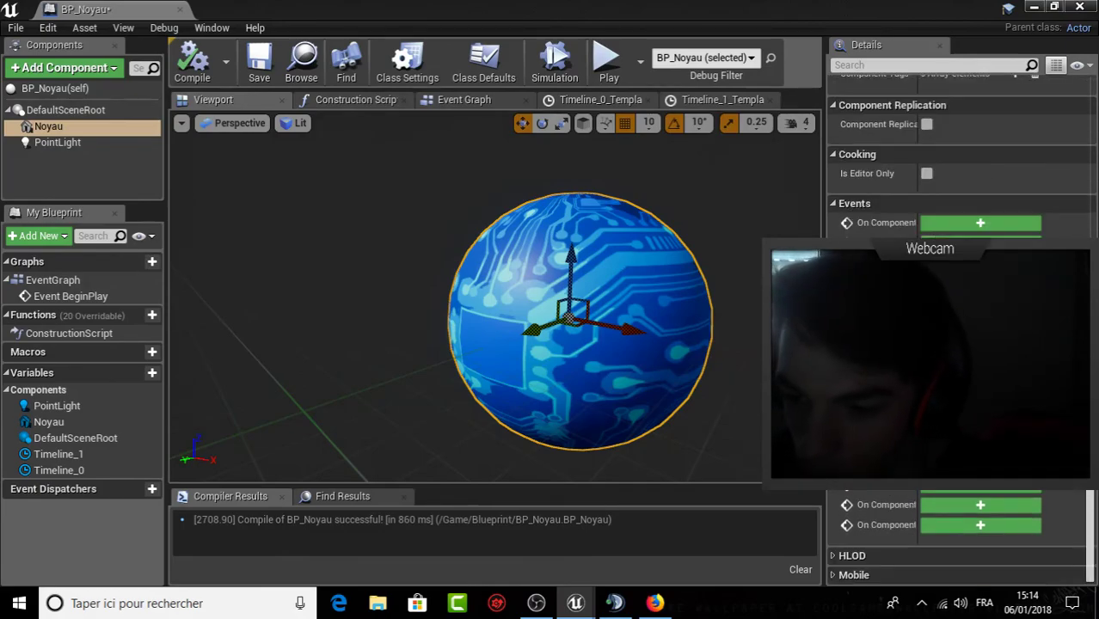
click(63, 142)
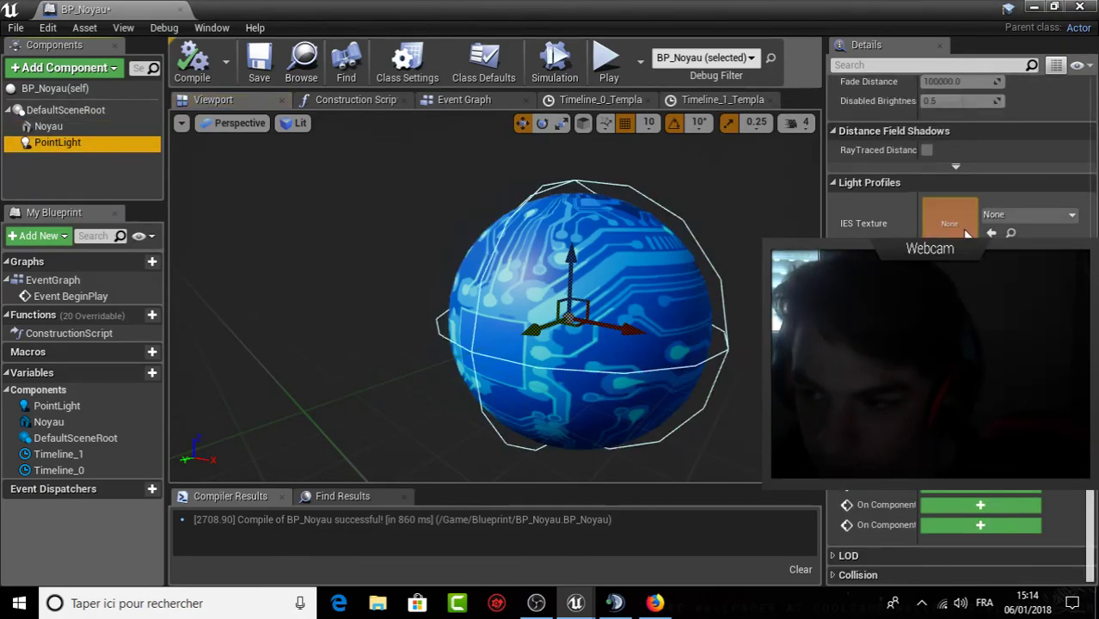
scroll(966, 233, up, 3)
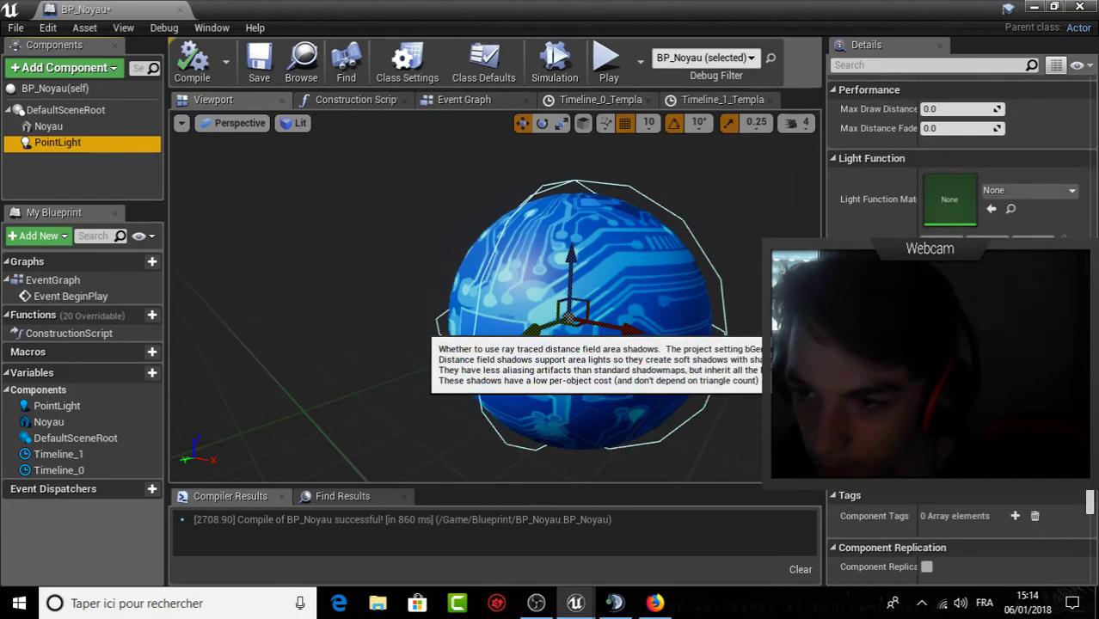
scroll(964, 258, up, 2)
scroll(963, 258, up, 1)
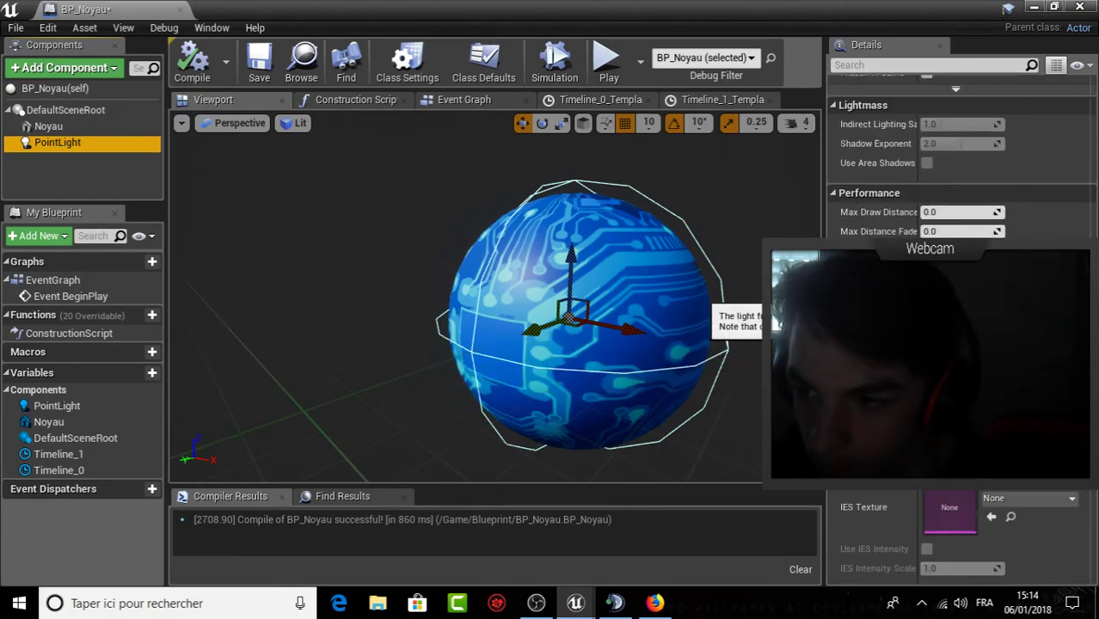
scroll(963, 258, up, 3)
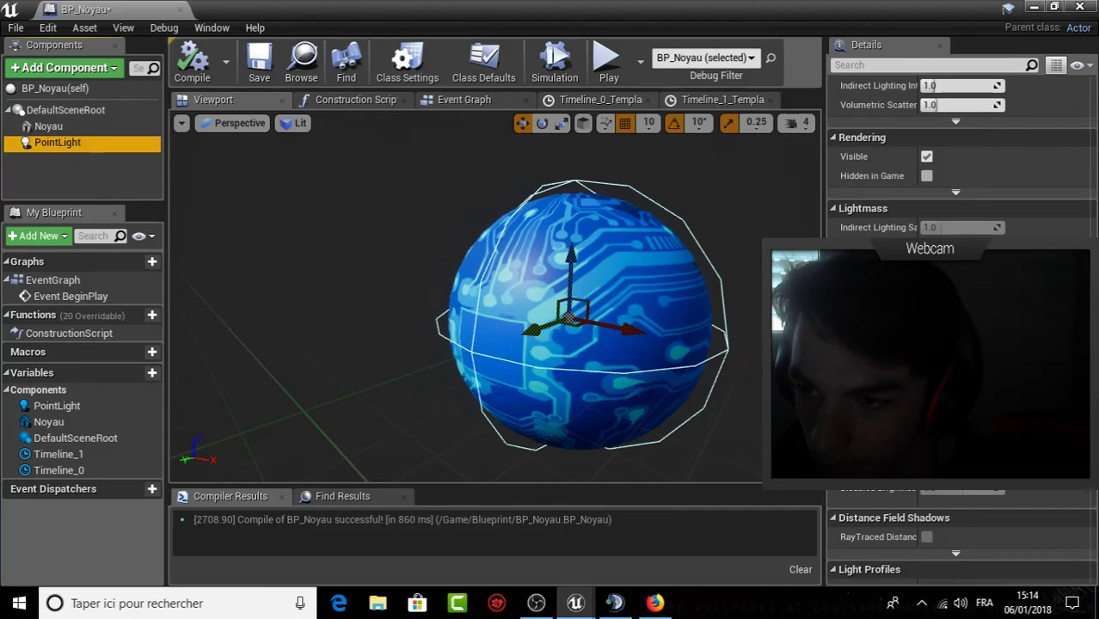
scroll(963, 172, up, 4)
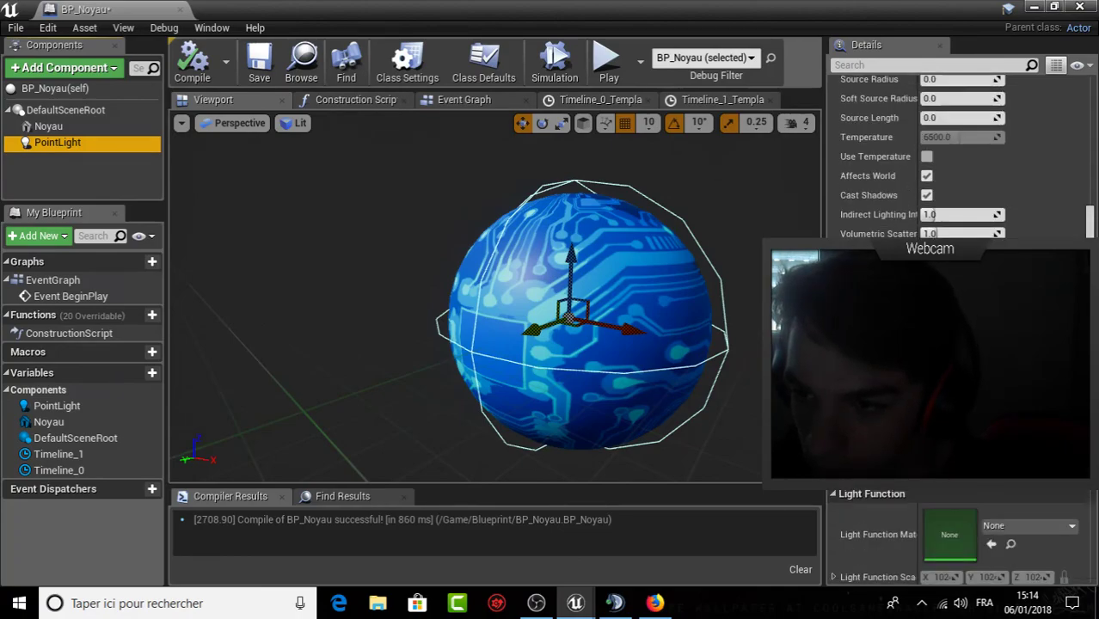
scroll(933, 215, up, 3)
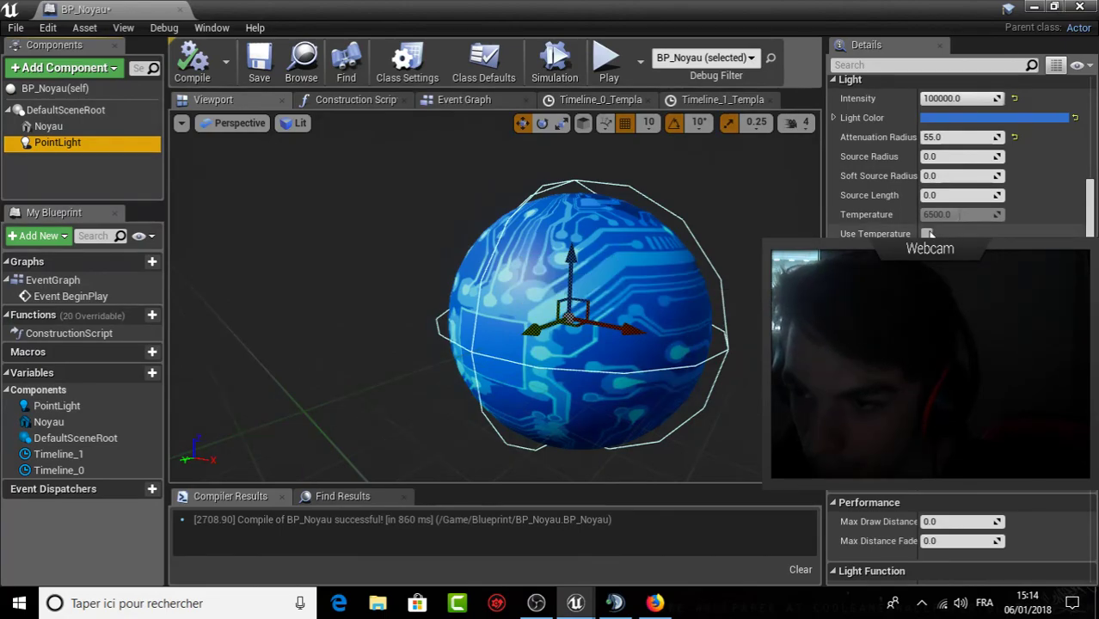
scroll(927, 234, up, 4)
scroll(927, 234, up, 2)
scroll(927, 234, up, 2)
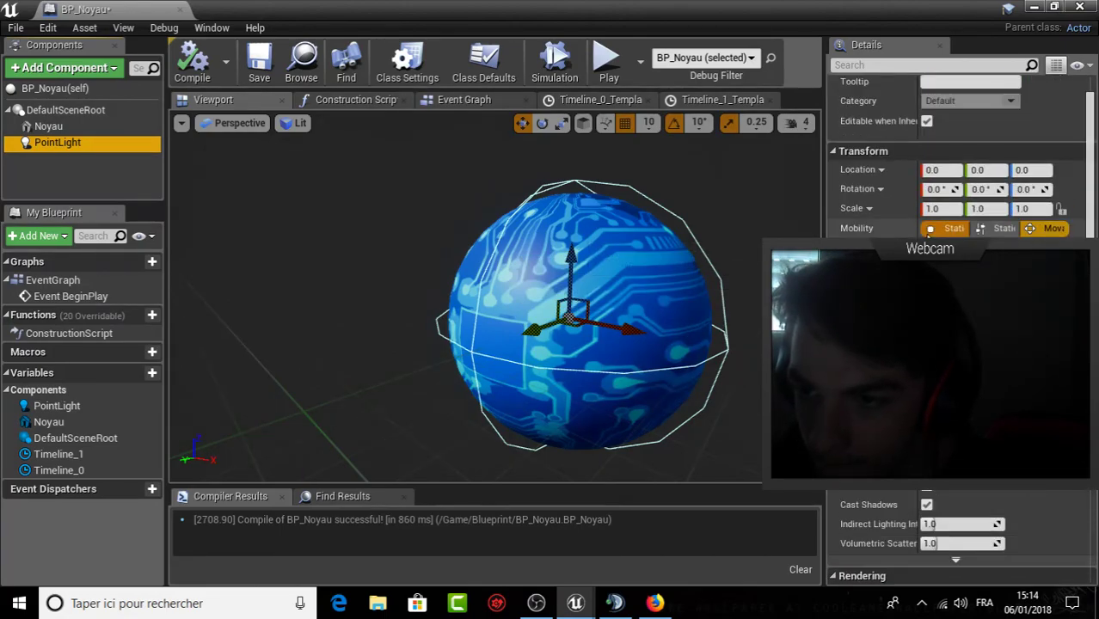
right_click(66, 144)
Add a point light to BP_Noyau and place it 50 units out at Y 50.
click(62, 67)
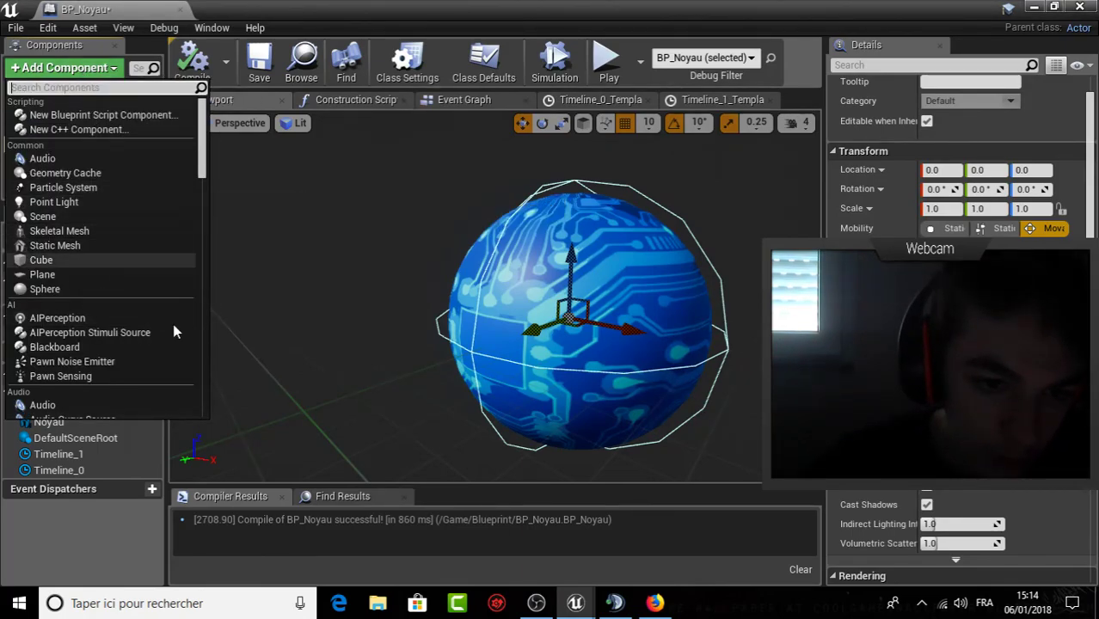
drag(537, 328, 437, 353)
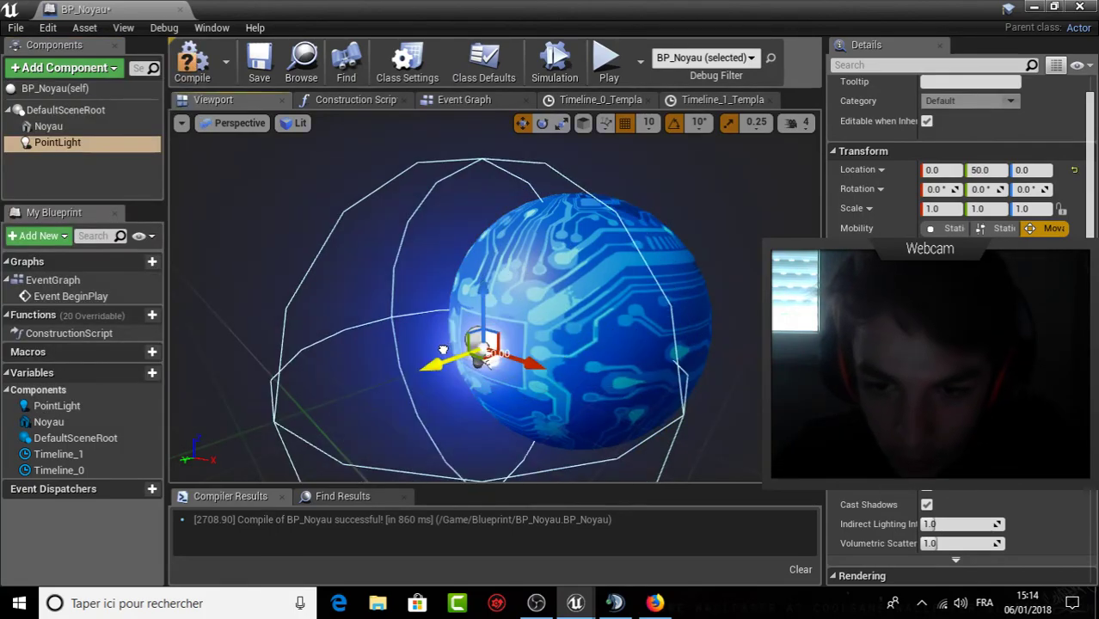
drag(730, 272, 714, 274)
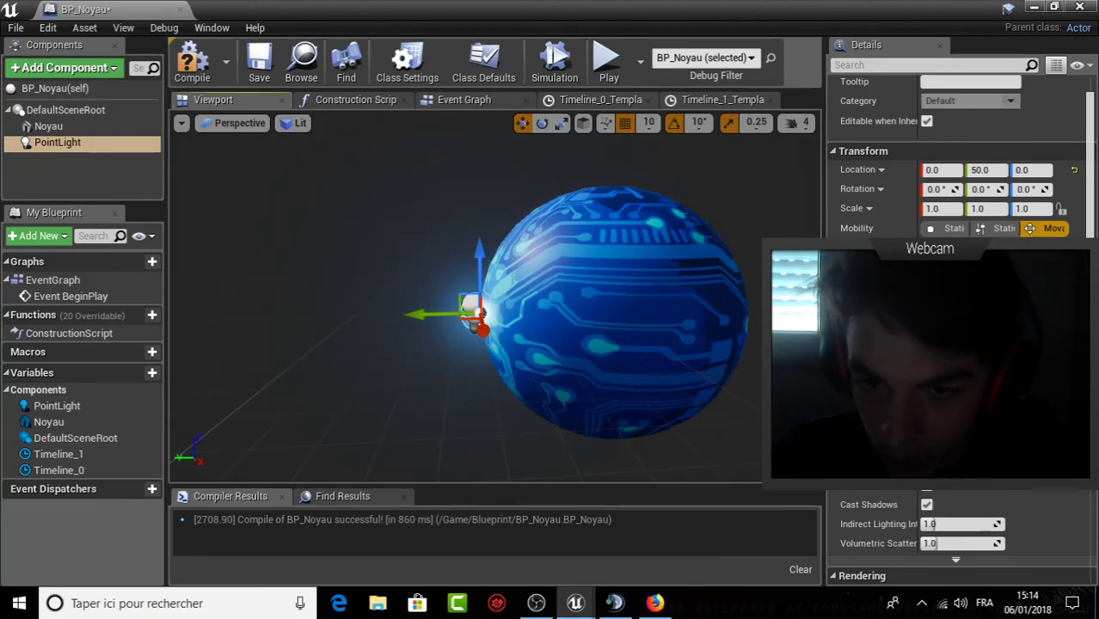
Focus on and orbit around the point light to check its position beside the sphere.
key(f)
scroll(413, 353, up, 3)
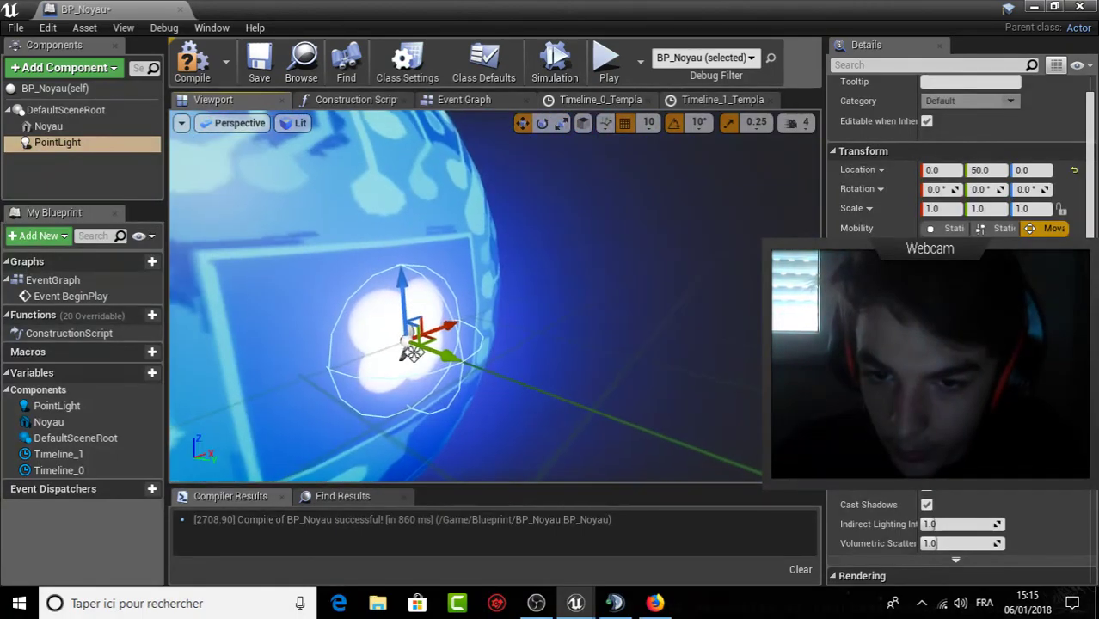
scroll(494, 296, down, 3)
alt+drag(654, 354, 602, 354)
scroll(602, 354, up, 3)
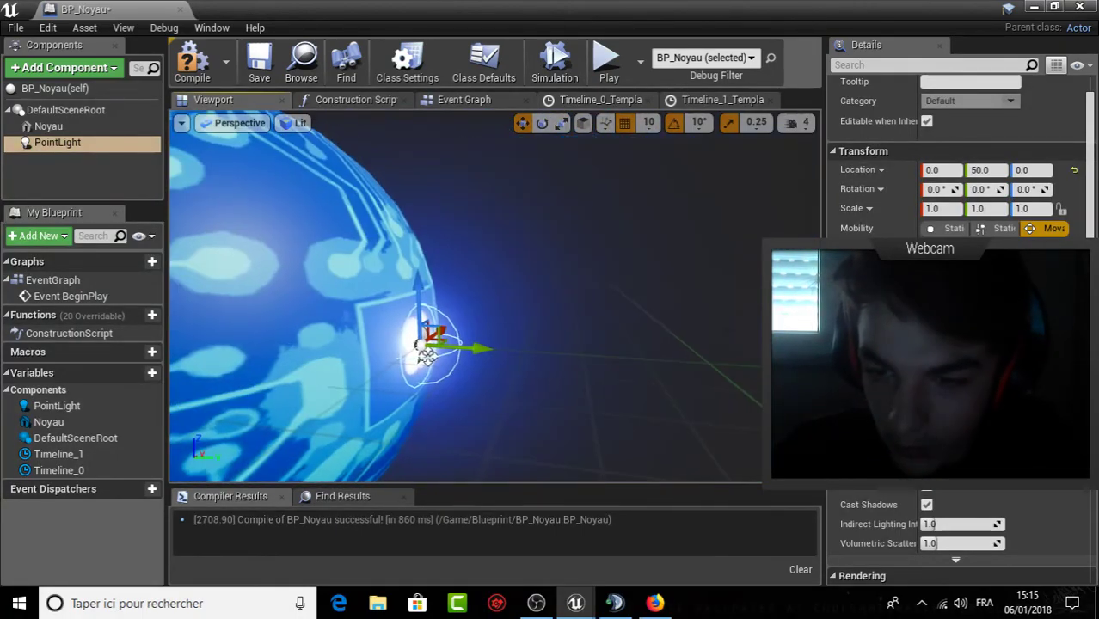
scroll(465, 310, down, 3)
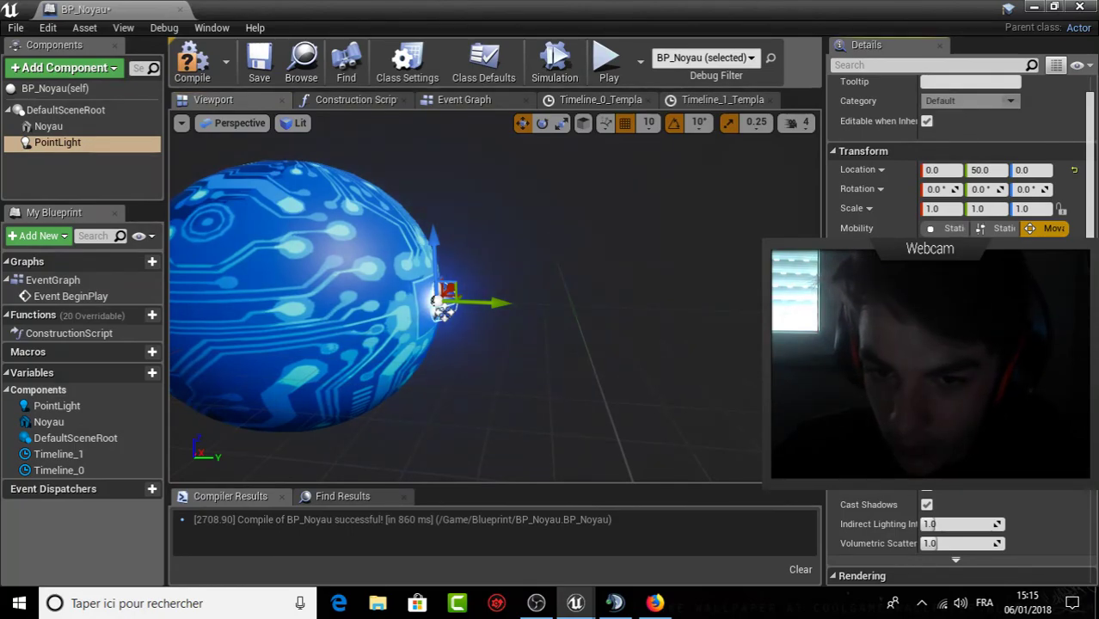
alt+drag(482, 344, 559, 327)
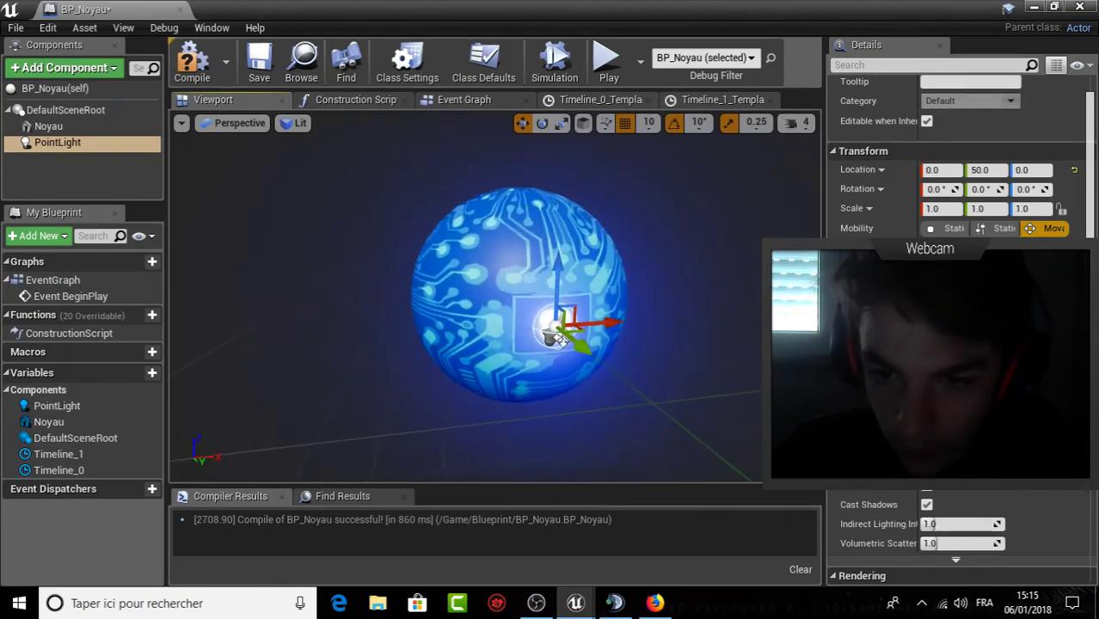
alt+drag(559, 327, 388, 347)
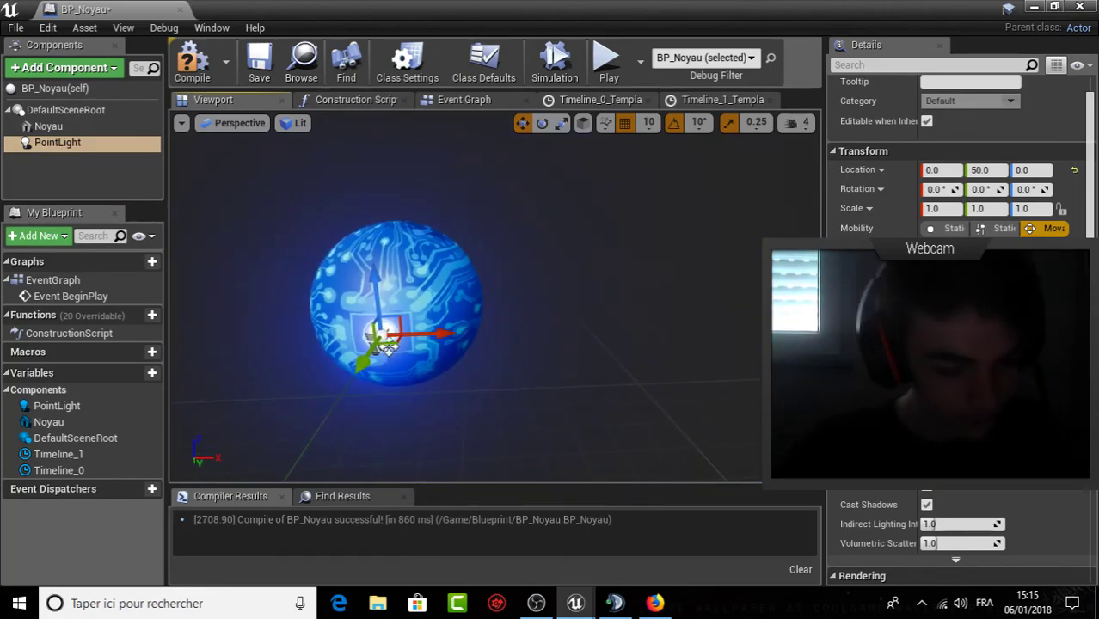
mouse_move(388, 347)
alt+mouse_down()
mouse_move(516, 347)
mouse_move(413, 347)
mouse_move(476, 320)
mouse_move(472, 341)
mouse_move(600, 376)
alt+mouse_up()
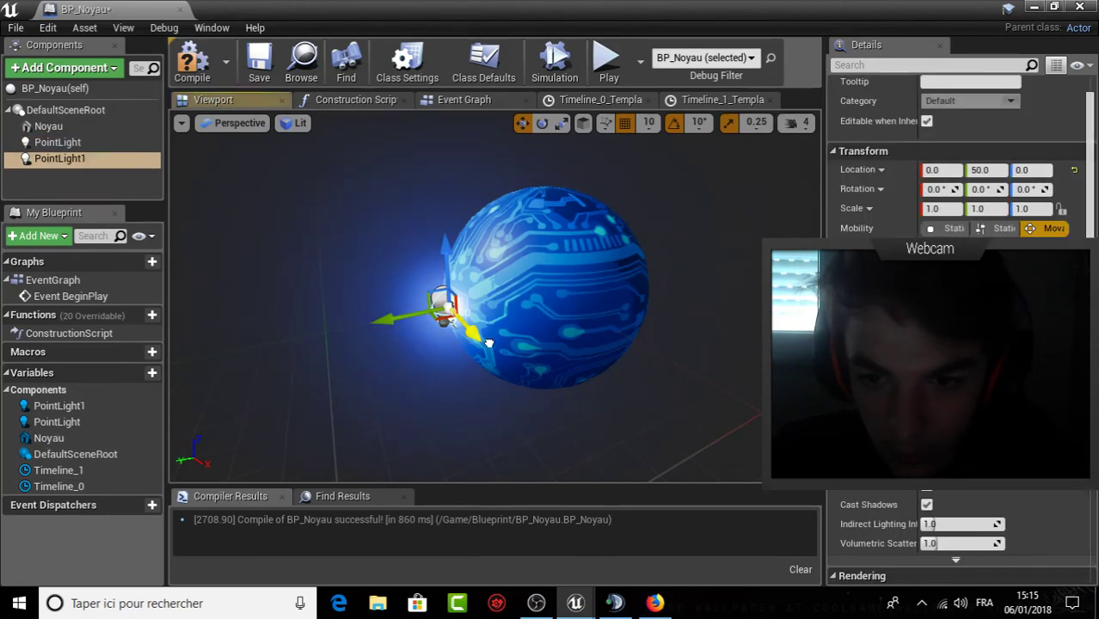
Move PointLight1 to X 50 and duplicate lights to Y -50 and X -50.
mouse_move(446, 386)
mouse_down()
mouse_move(602, 348)
mouse_move(576, 350)
mouse_up()
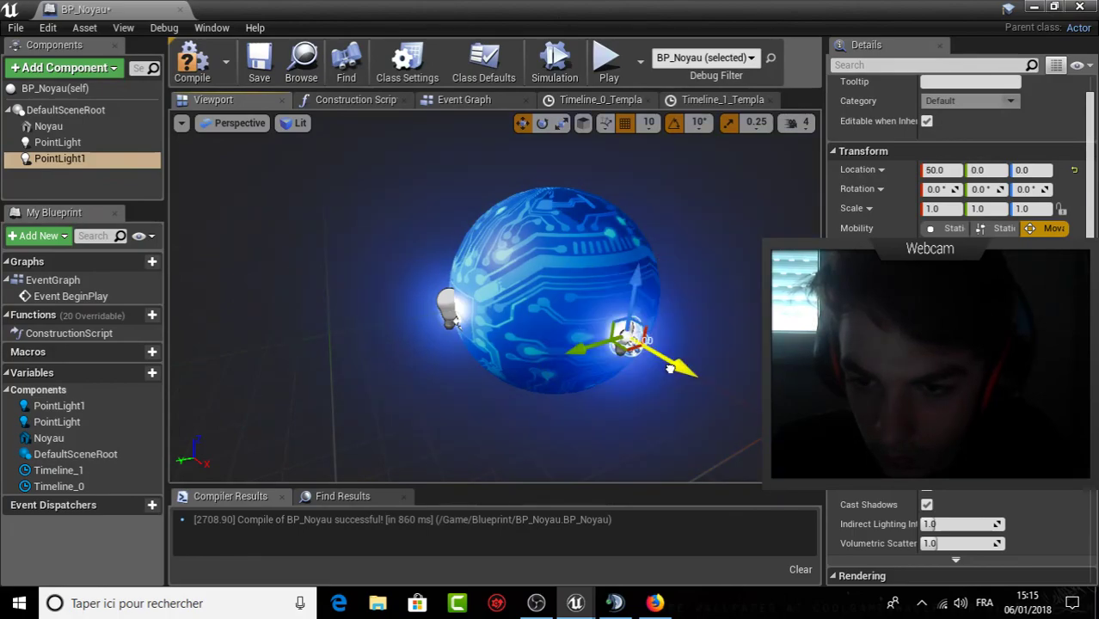
alt+drag(673, 366, 572, 380)
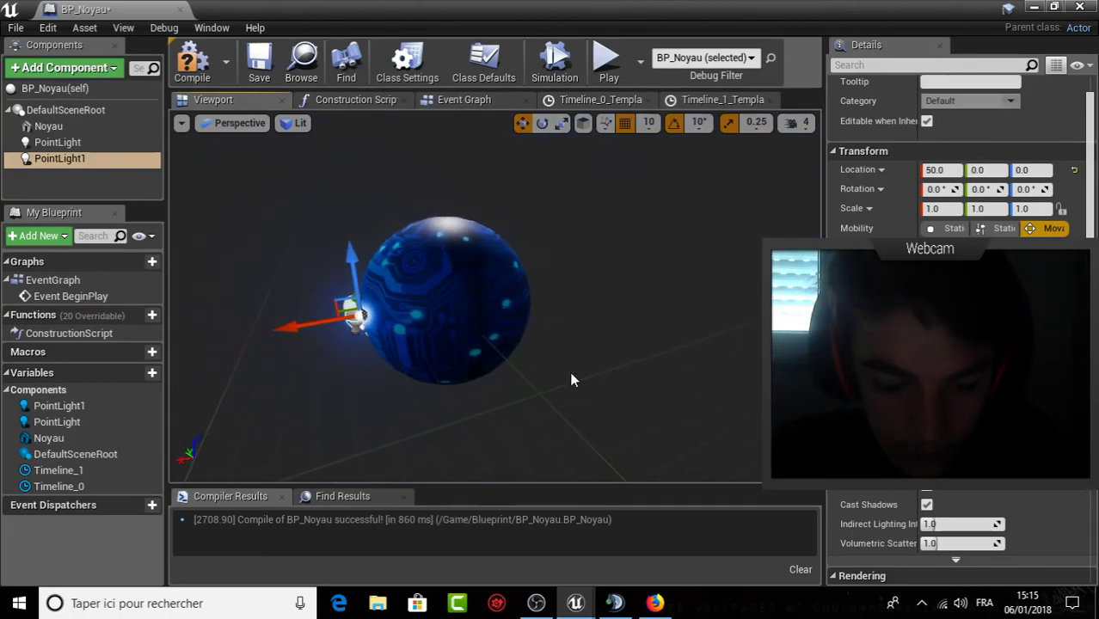
alt+drag(288, 326, 413, 303)
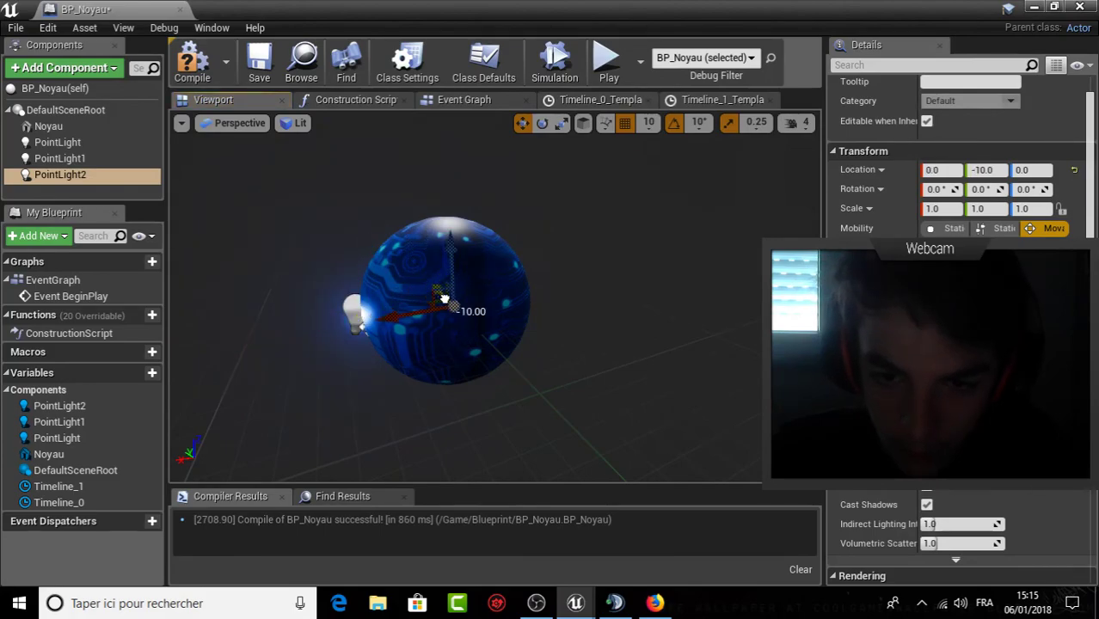
mouse_move(444, 300)
mouse_down()
mouse_move(469, 323)
mouse_move(562, 359)
mouse_up()
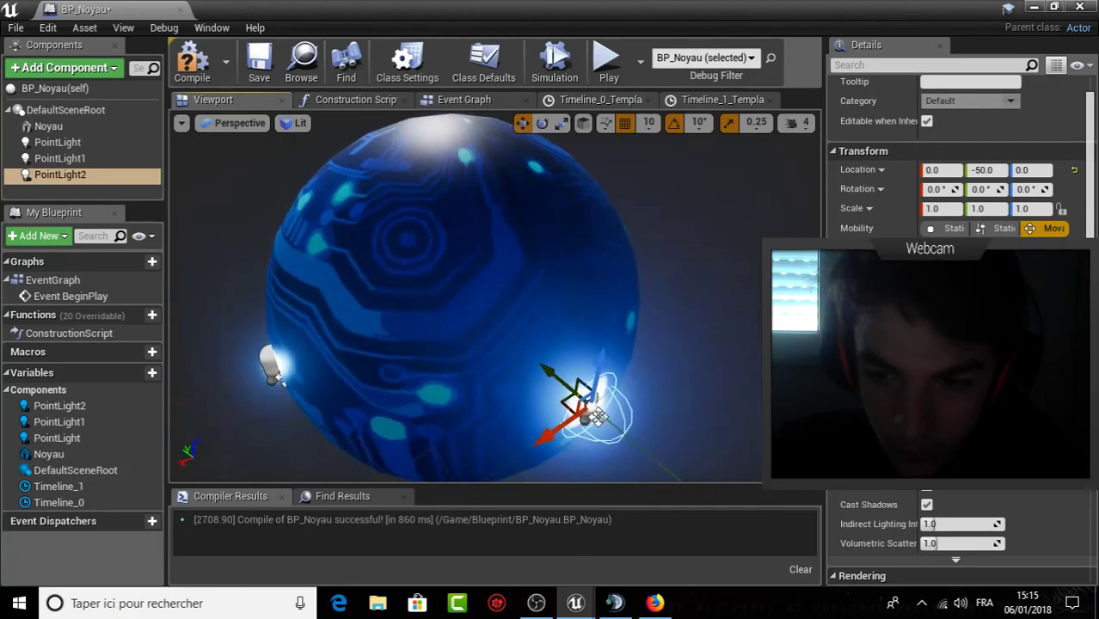
scroll(563, 359, down, 5)
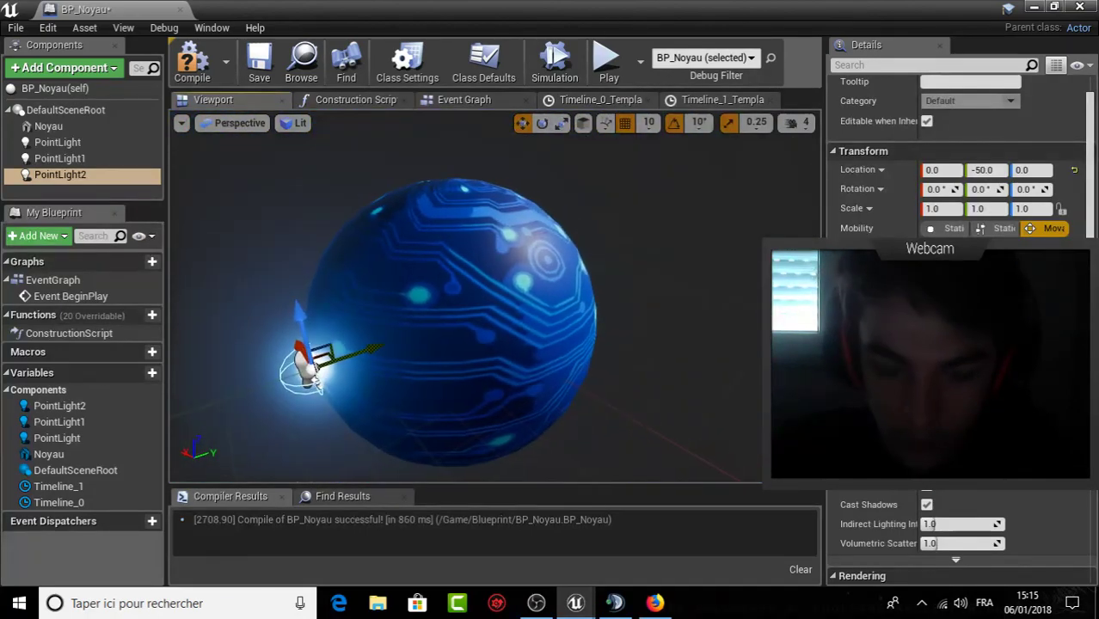
mouse_move(334, 372)
alt+mouse_down()
mouse_move(351, 392)
mouse_move(299, 347)
mouse_move(306, 362)
alt+mouse_up()
mouse_move(415, 417)
mouse_down()
mouse_move(516, 379)
mouse_move(528, 363)
mouse_up()
drag(640, 371, 674, 356)
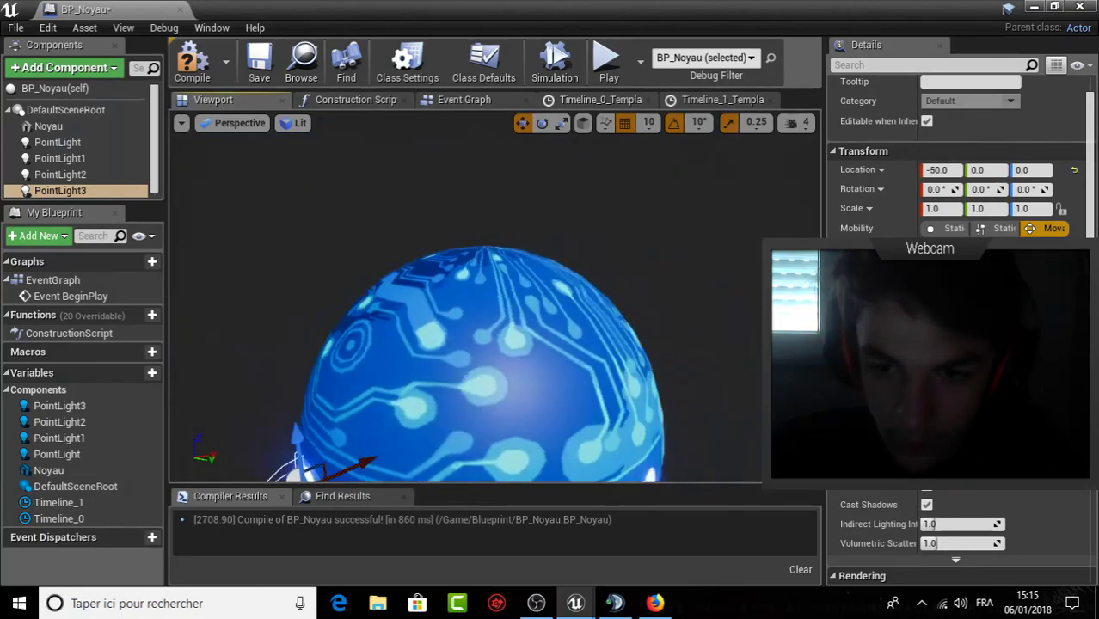
scroll(674, 356, down, 5)
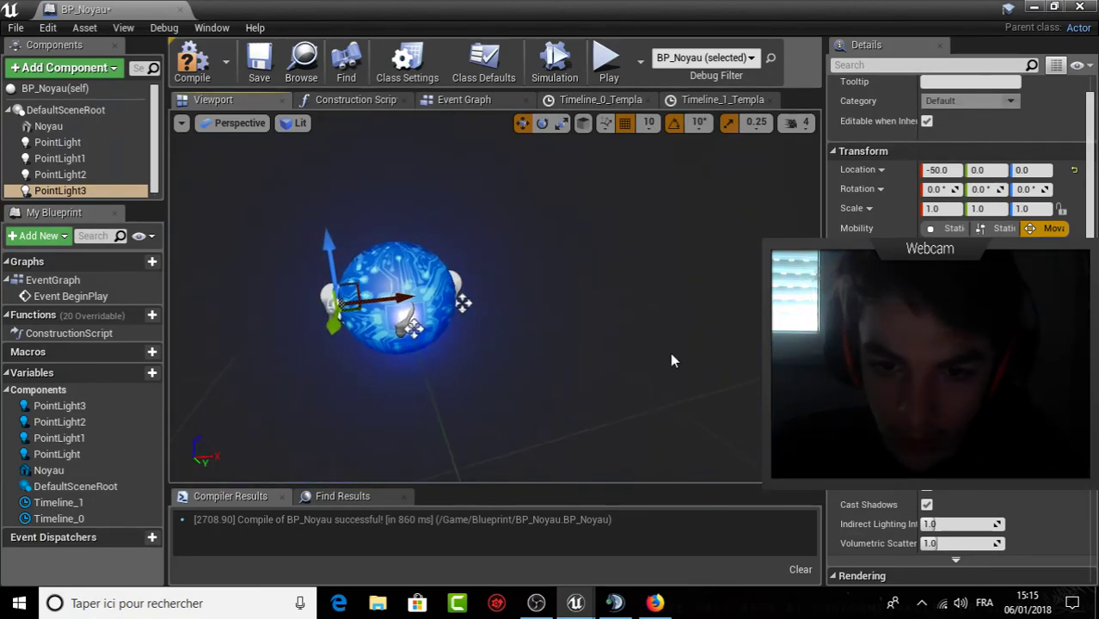
Compile BP_Noyau, walk around the tower in a play test, then return to the Blueprint.
click(191, 62)
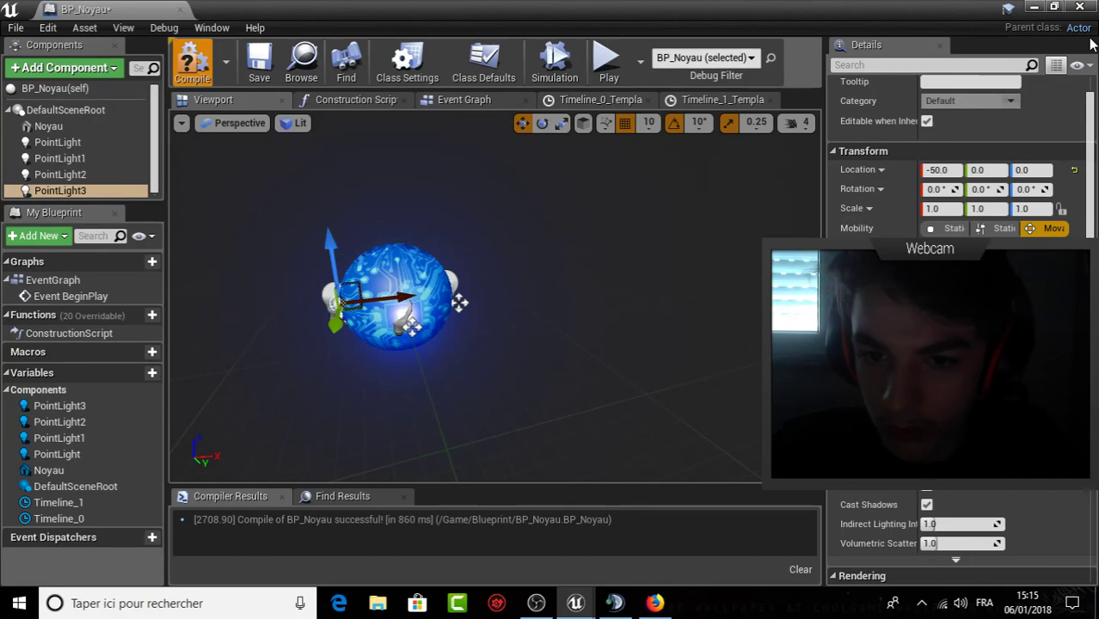
click(1037, 7)
click(773, 61)
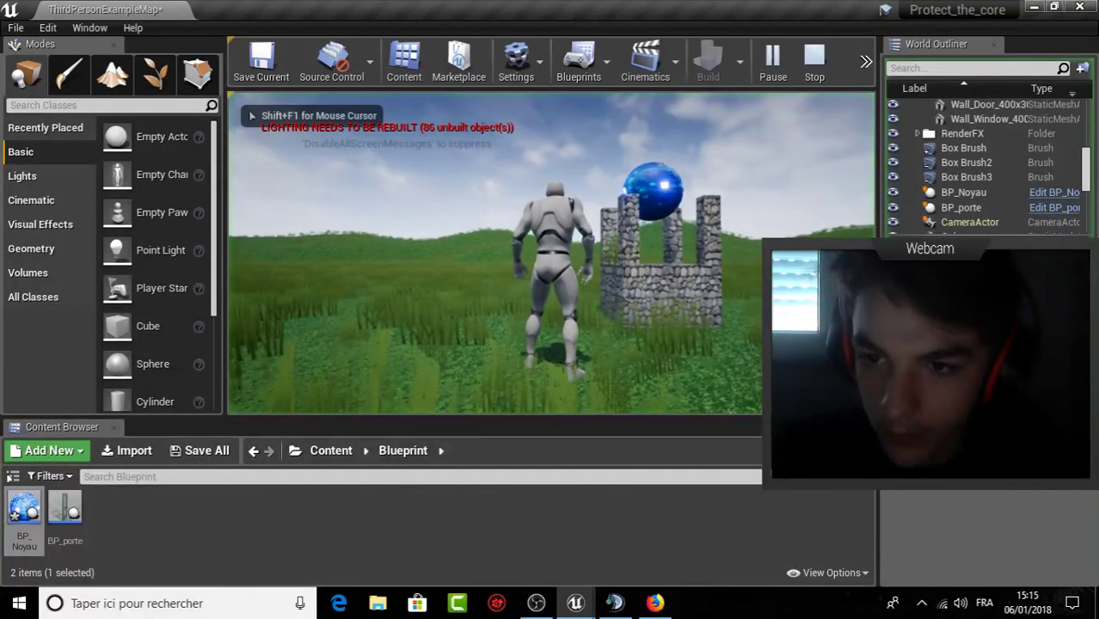
key(w)
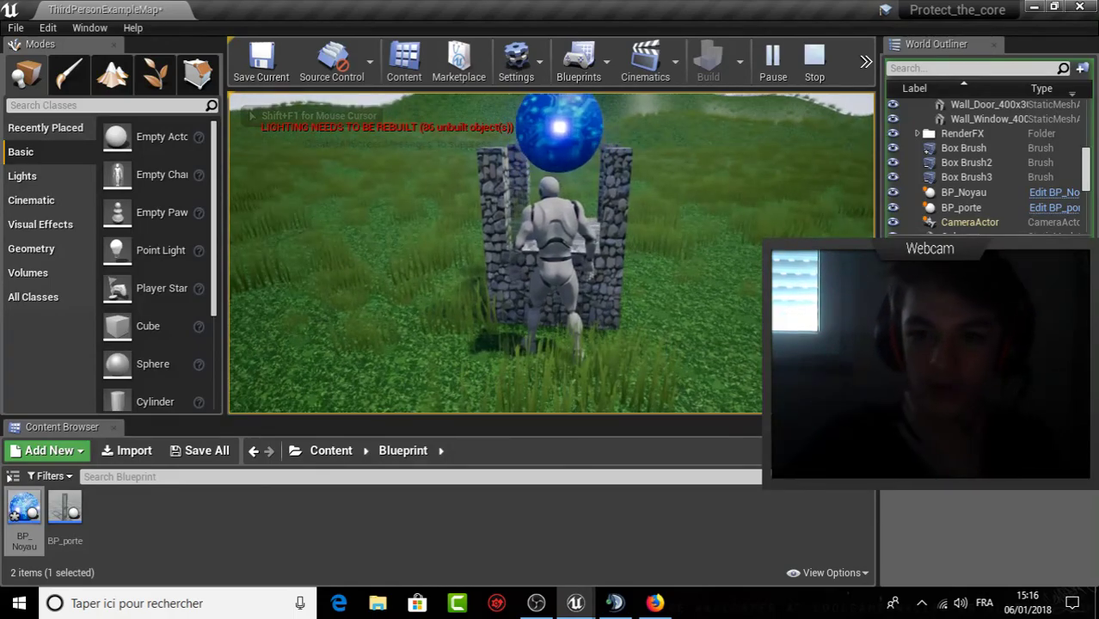
key(a)
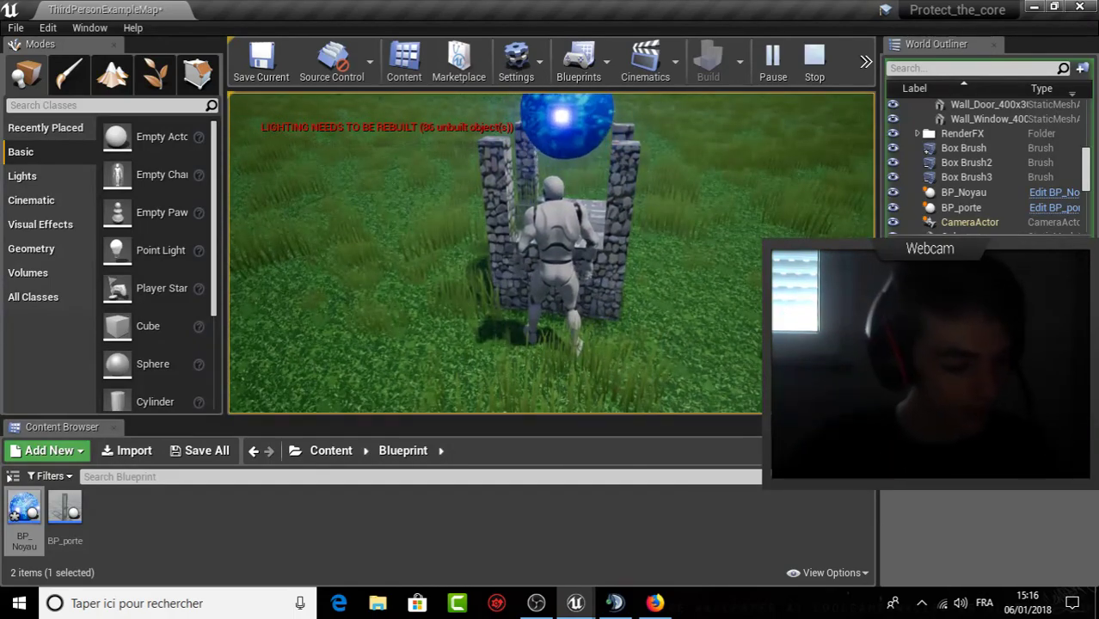
key(Escape)
key(alt+Tab)
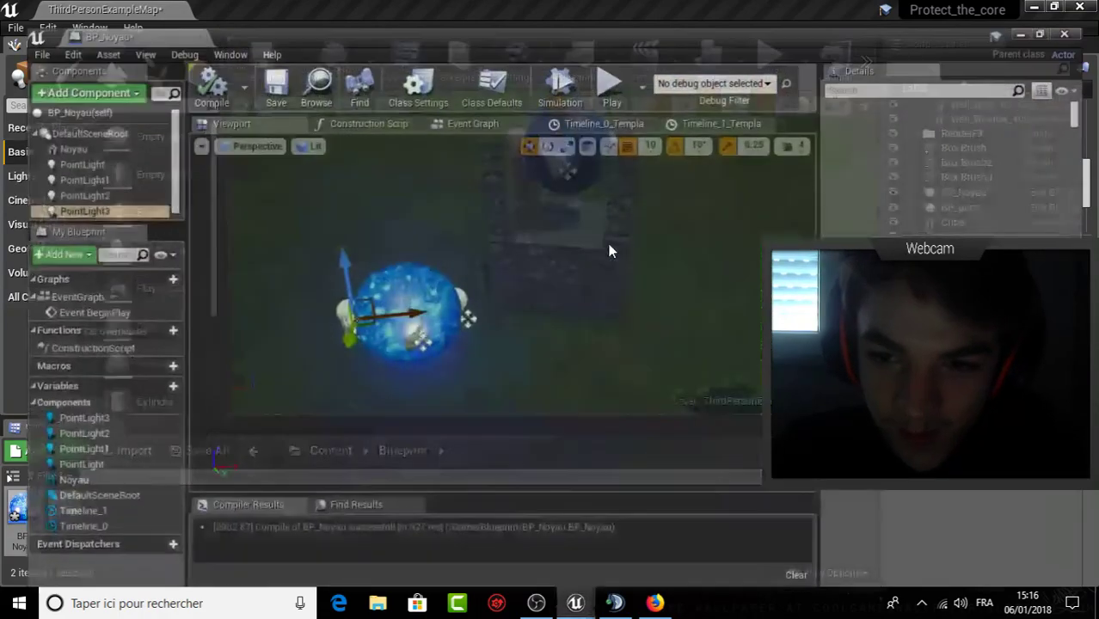
Duplicate lights into PointLight4 at Z 50 above and PointLight5 at Z -50 below the sphere.
drag(609, 250, 609, 172)
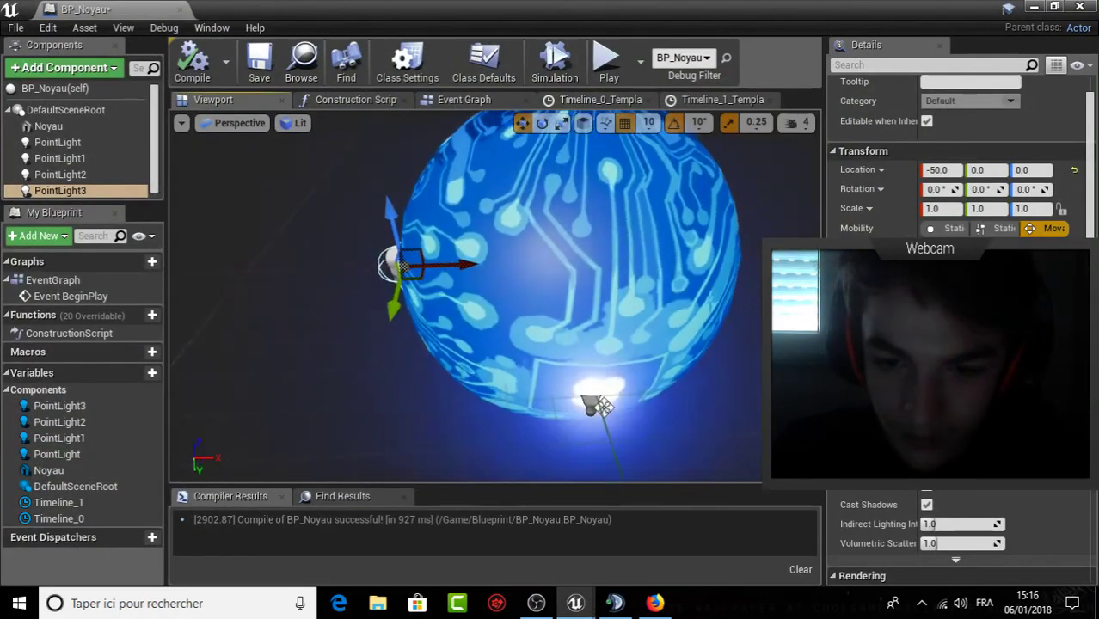
scroll(474, 268, down, 3)
mouse_move(493, 233)
alt+mouse_down()
mouse_move(558, 201)
mouse_move(561, 116)
alt+mouse_up()
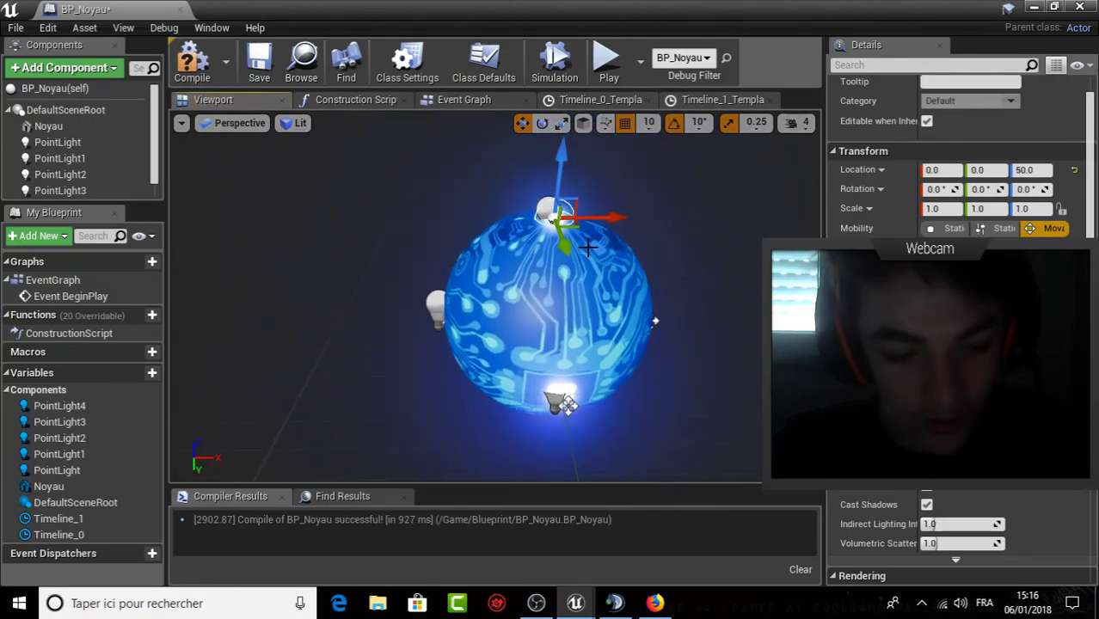
alt+drag(560, 159, 551, 337)
right_drag(568, 404, 602, 370)
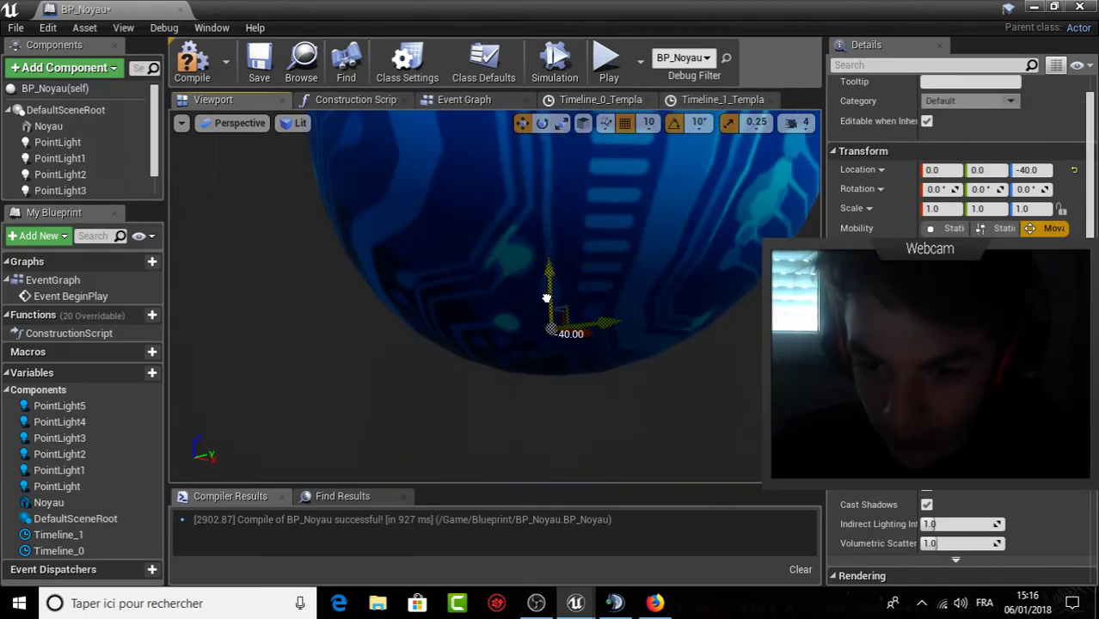
drag(546, 299, 550, 311)
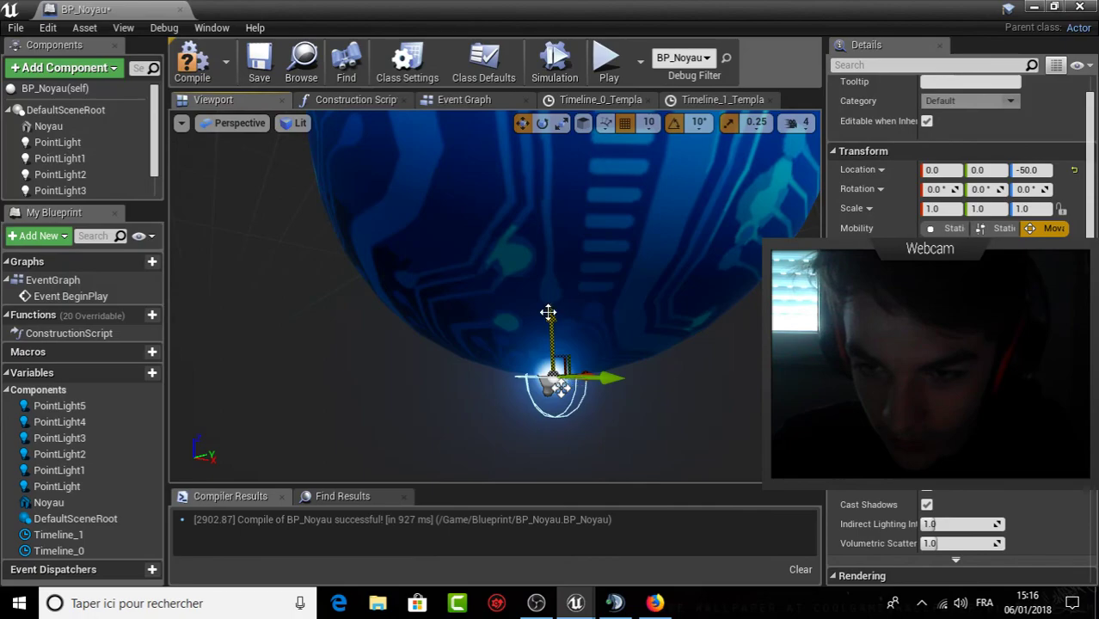
Start a play test and run the character onto the stone tower near the core.
click(608, 76)
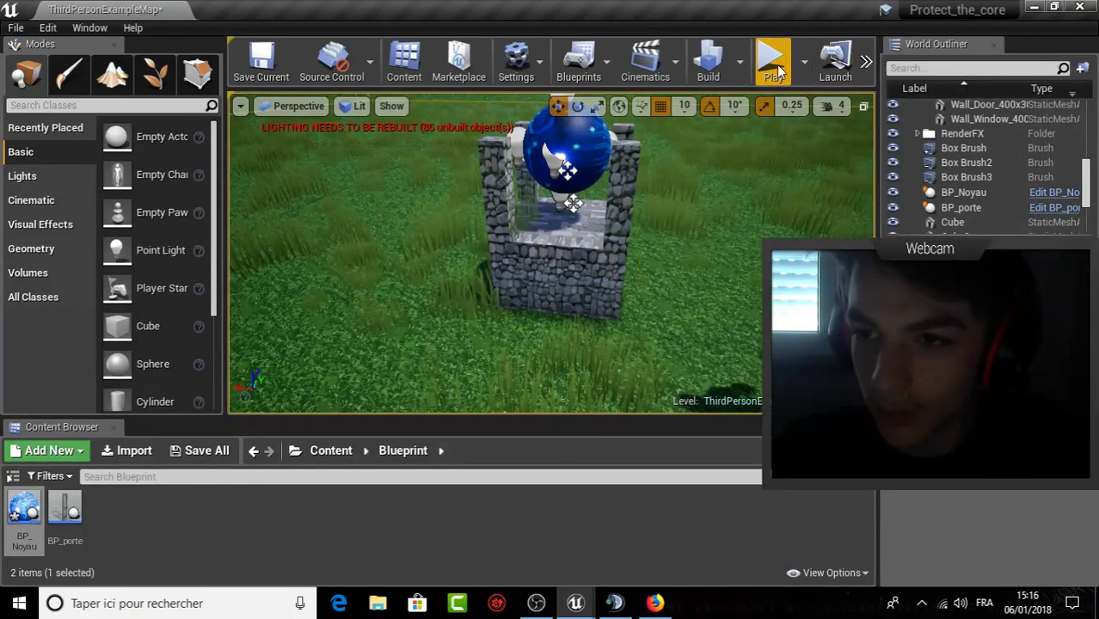
click(774, 67)
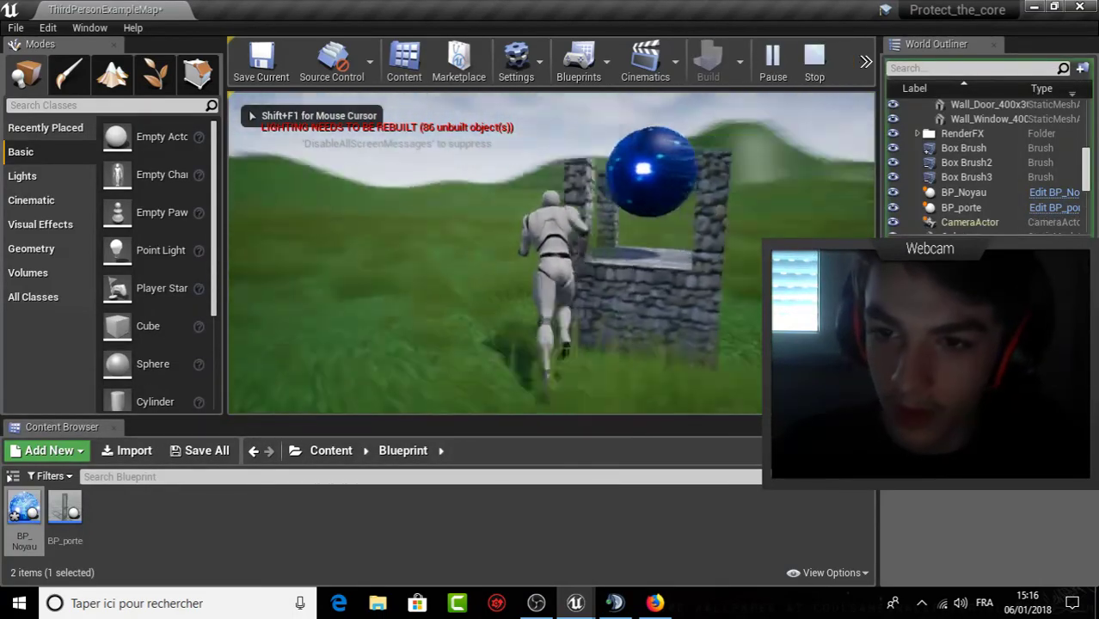
key(space)
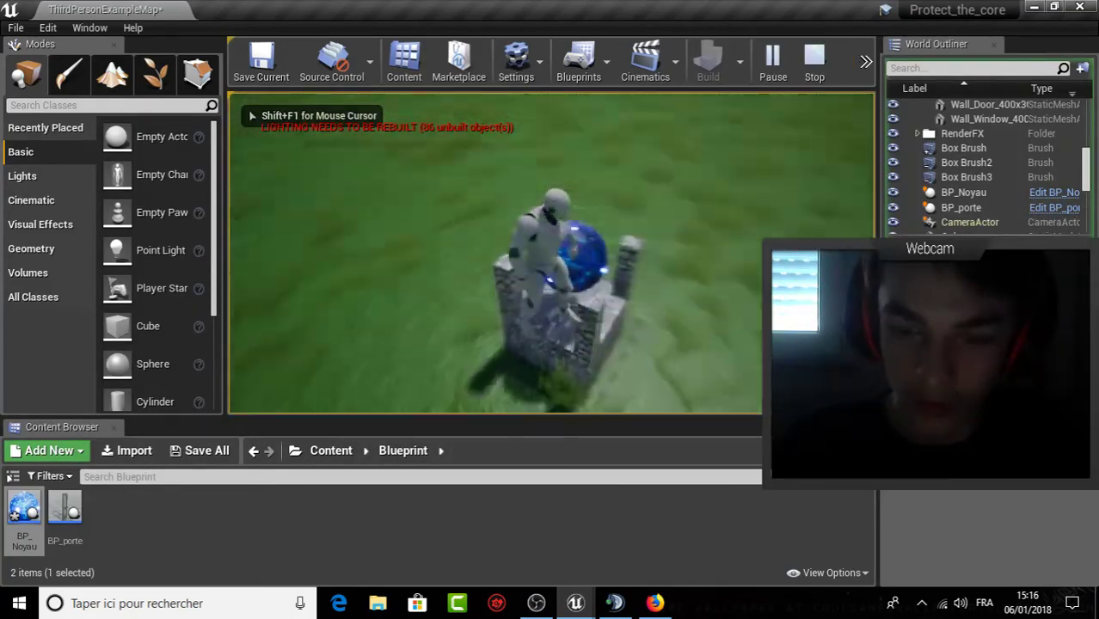
key(w)
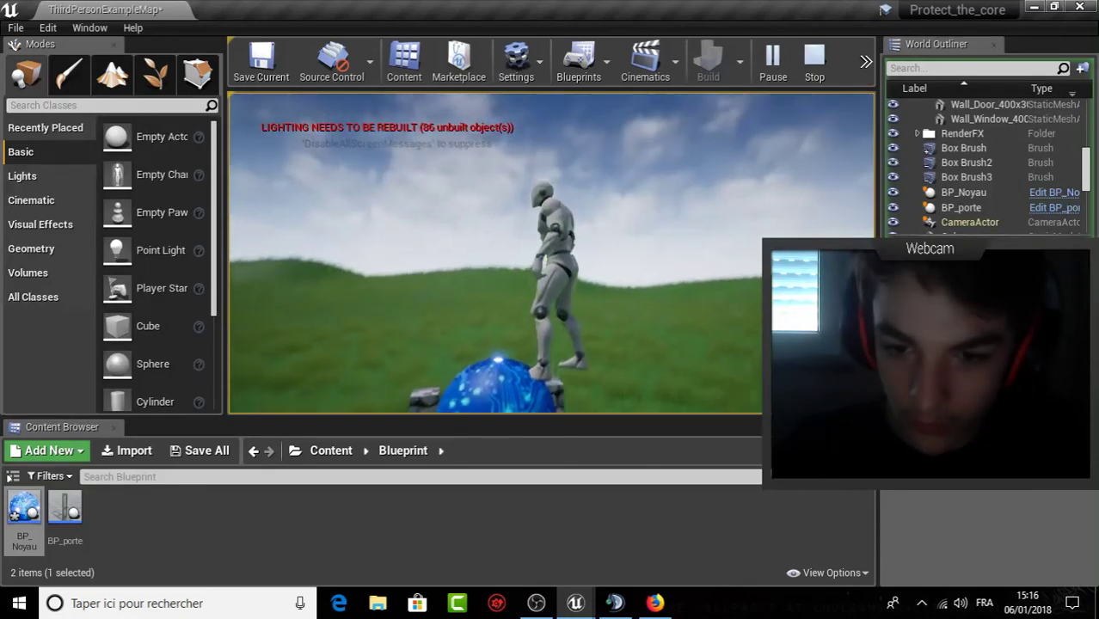
End the play test and bring the BP_Noyau Blueprint editor forward.
key(w)
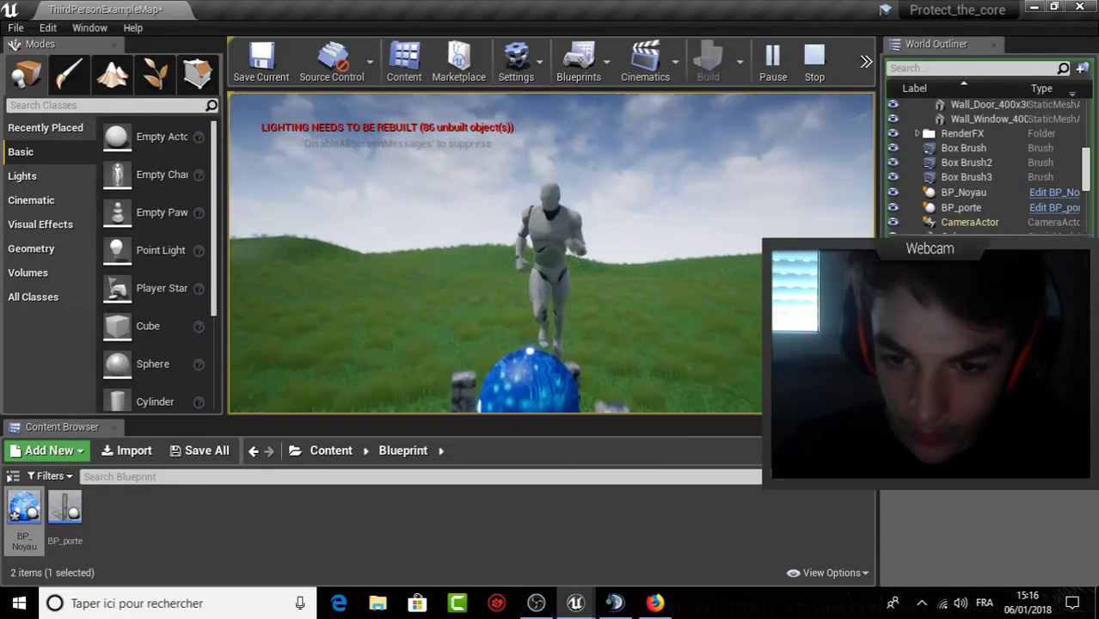
key(Escape)
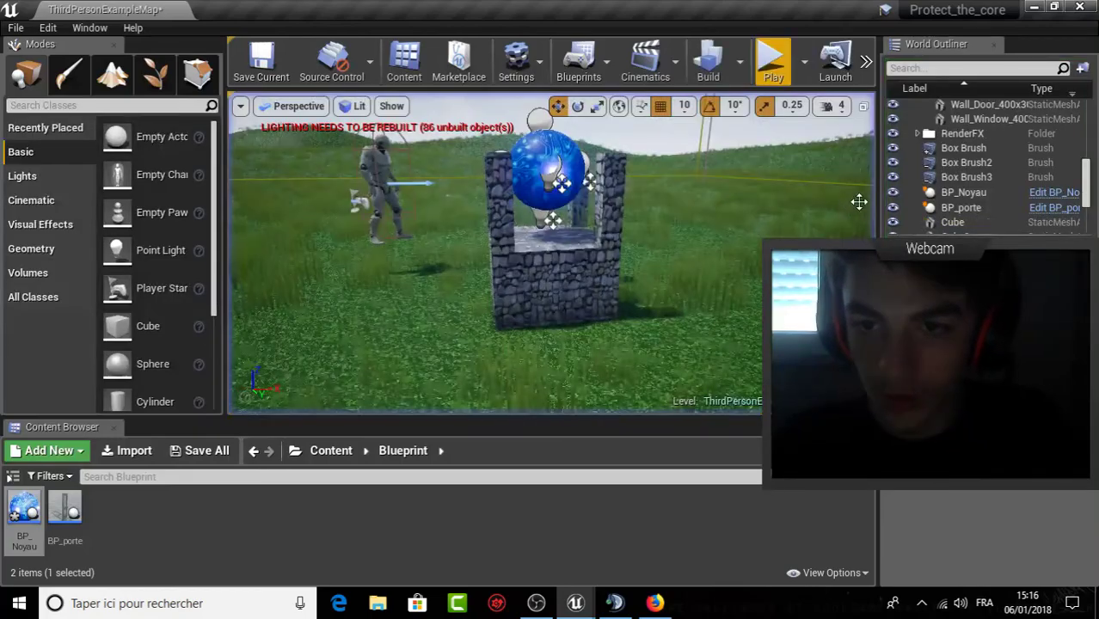
mouse_move(575, 603)
click(662, 525)
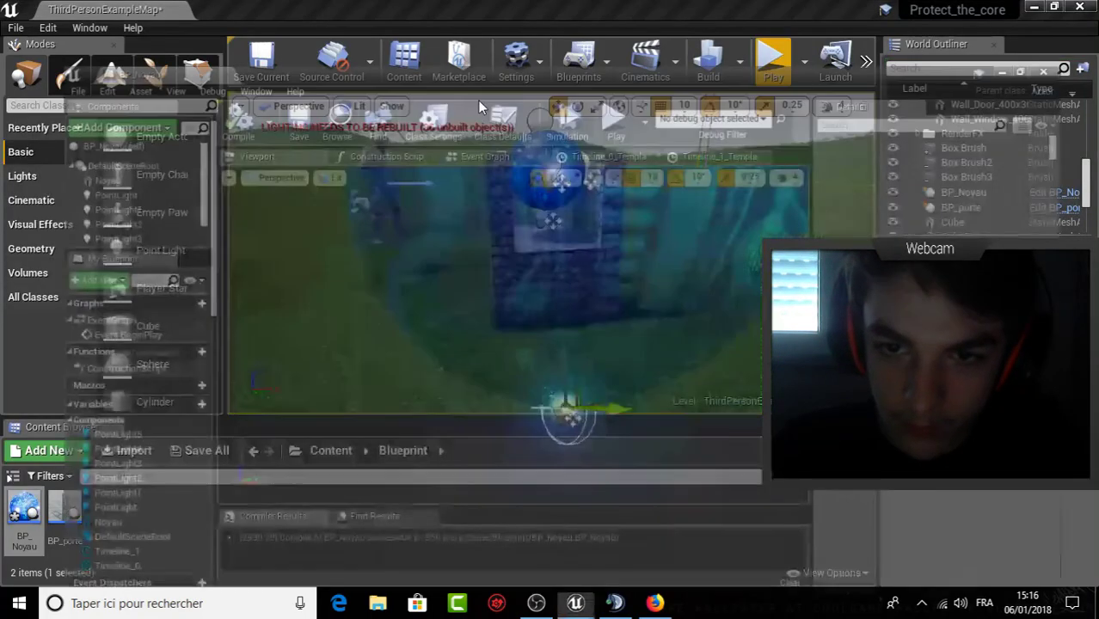
Inspect Timeline_0's end keyframe and centre the timeline nodes in the Event Graph.
click(567, 100)
click(469, 102)
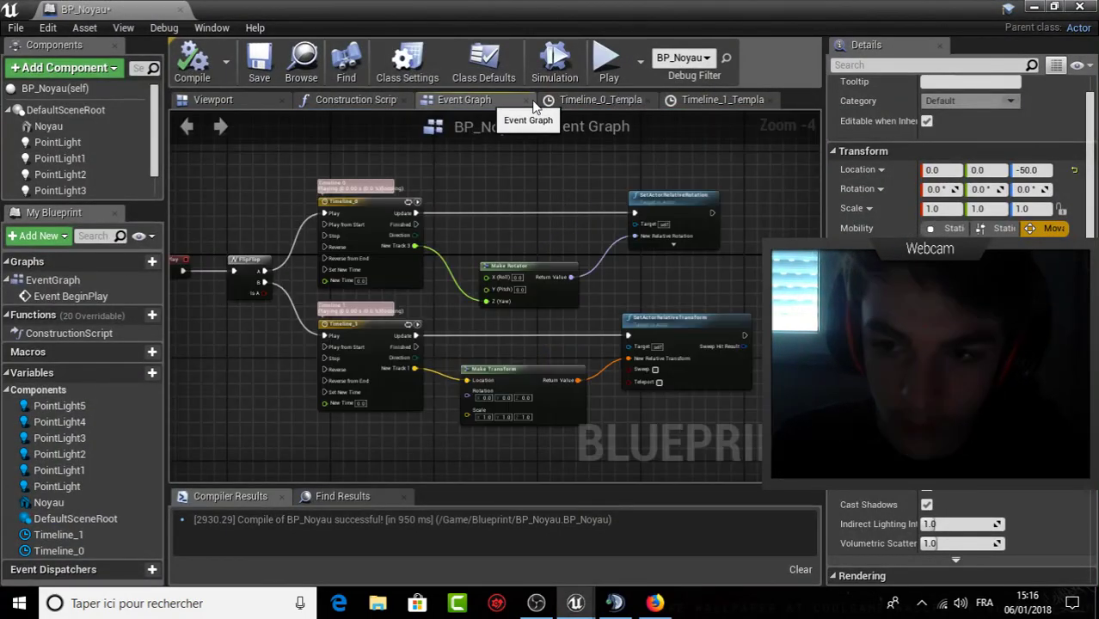
click(594, 100)
click(729, 215)
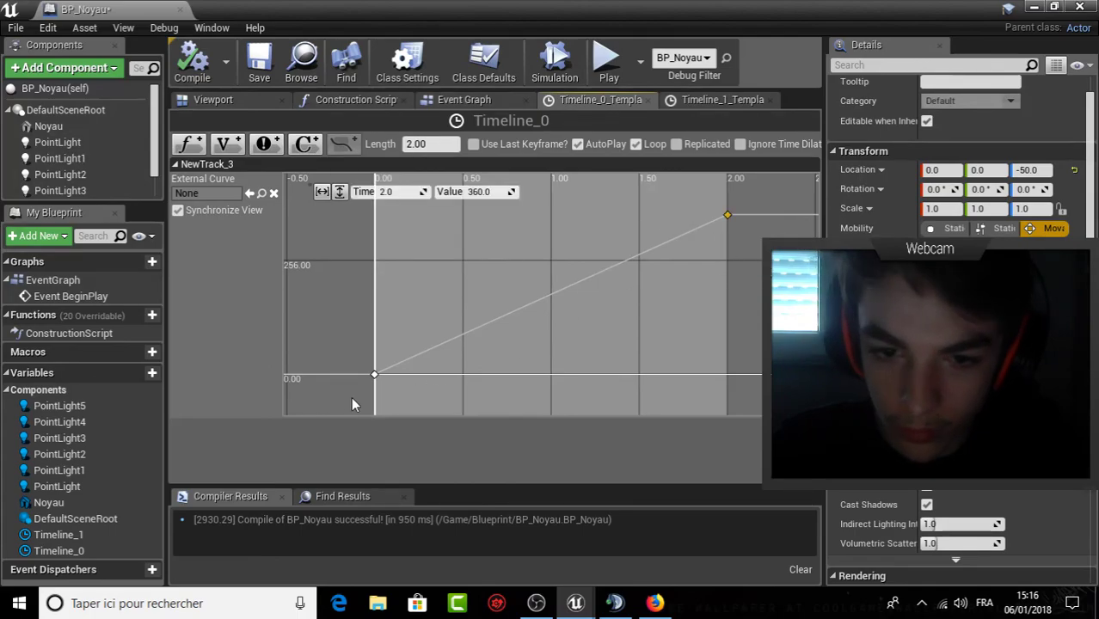
click(727, 215)
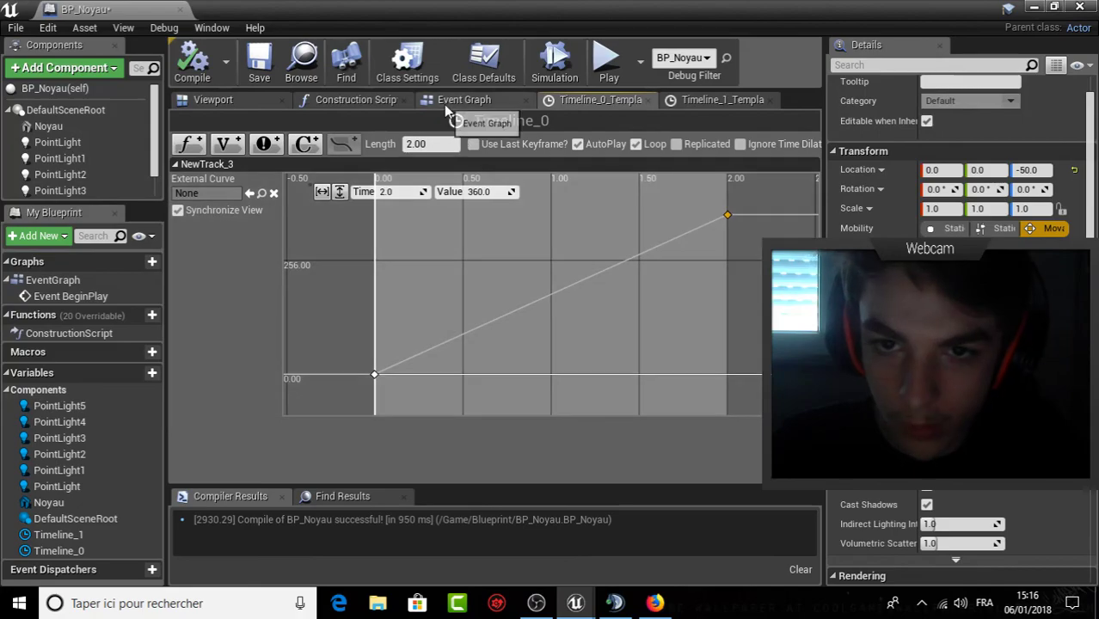
click(447, 101)
scroll(417, 295, up, 1)
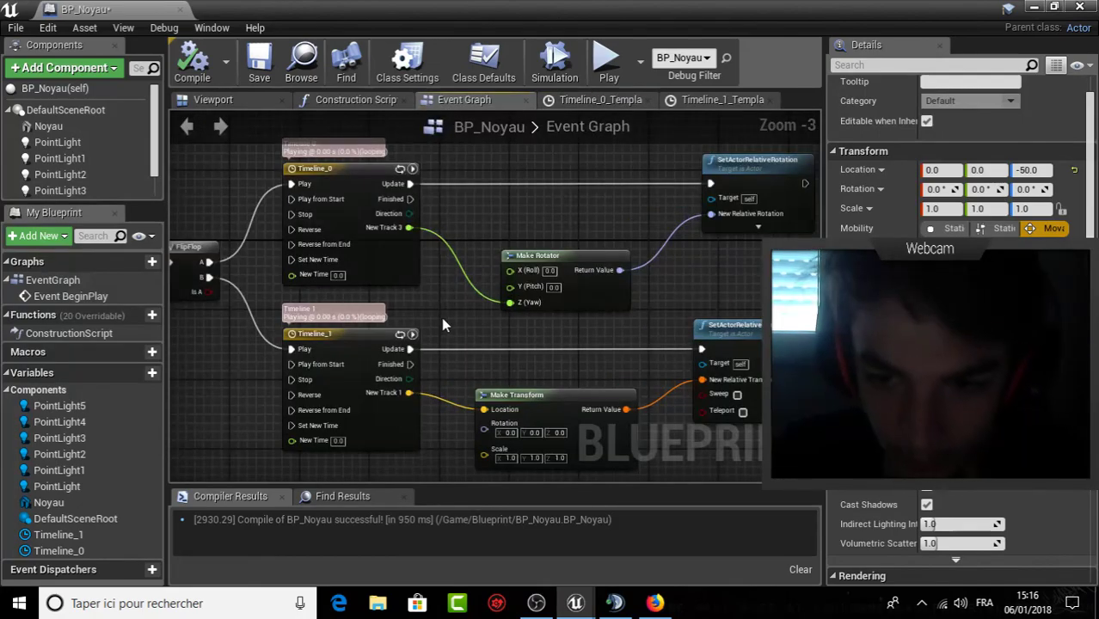
right_drag(422, 335, 498, 334)
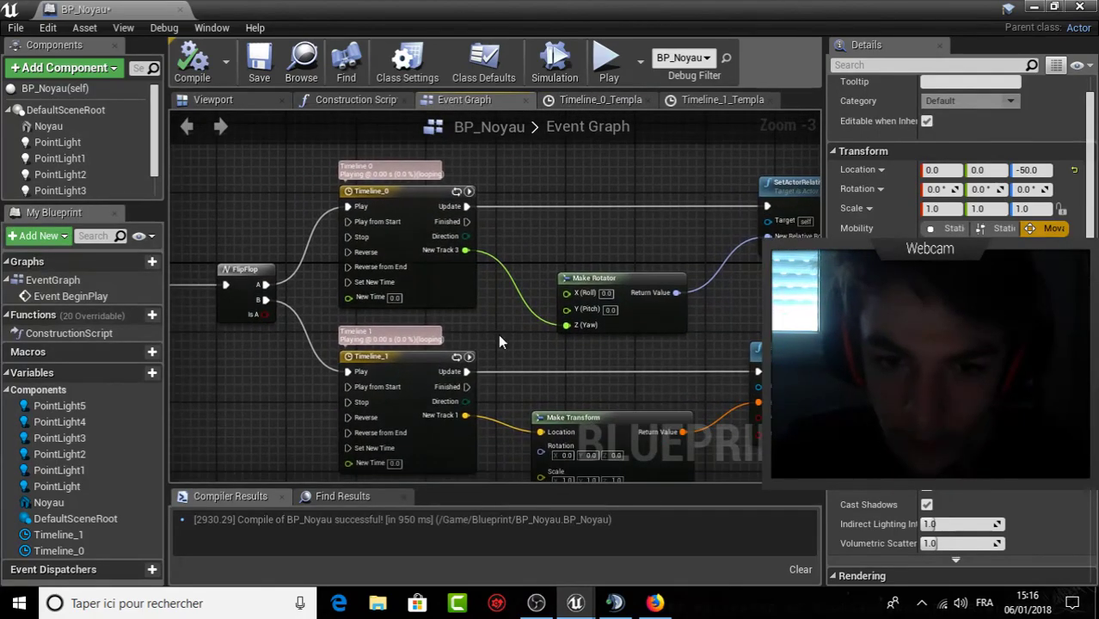
Confirm Timeline_0 keys sit at 0, 0 and 2.0, 360, then return to the level editor.
click(597, 100)
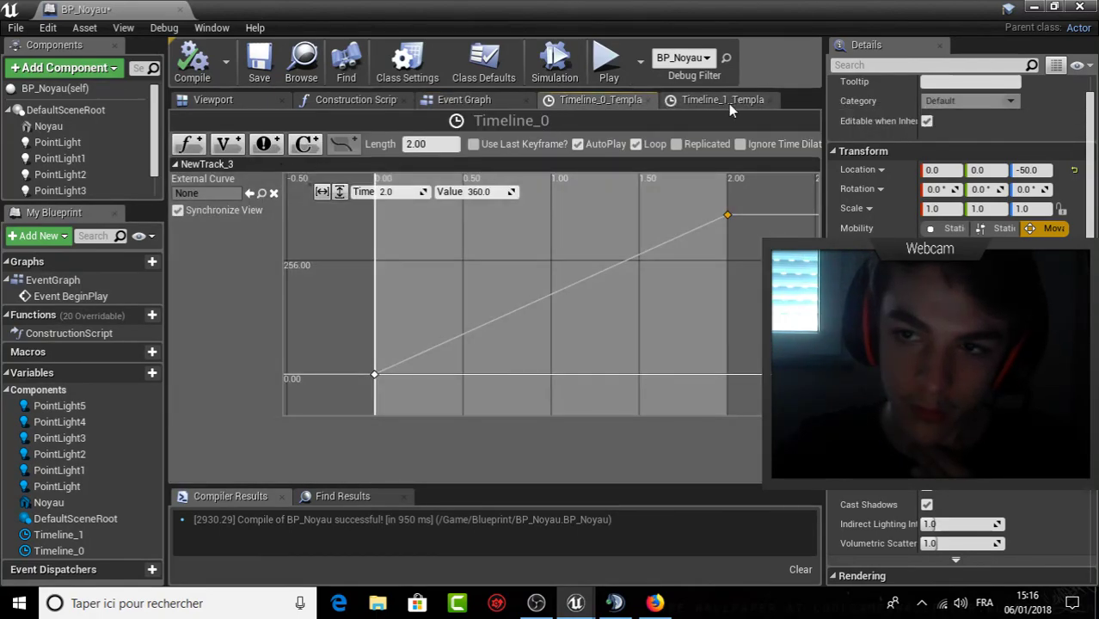
click(726, 101)
click(592, 100)
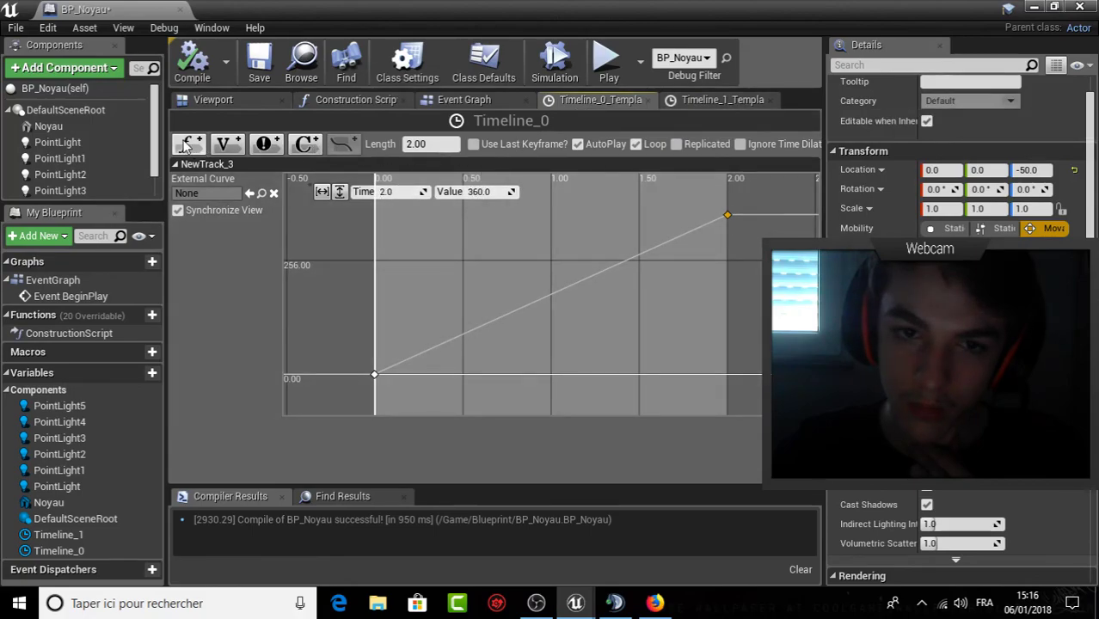
click(373, 376)
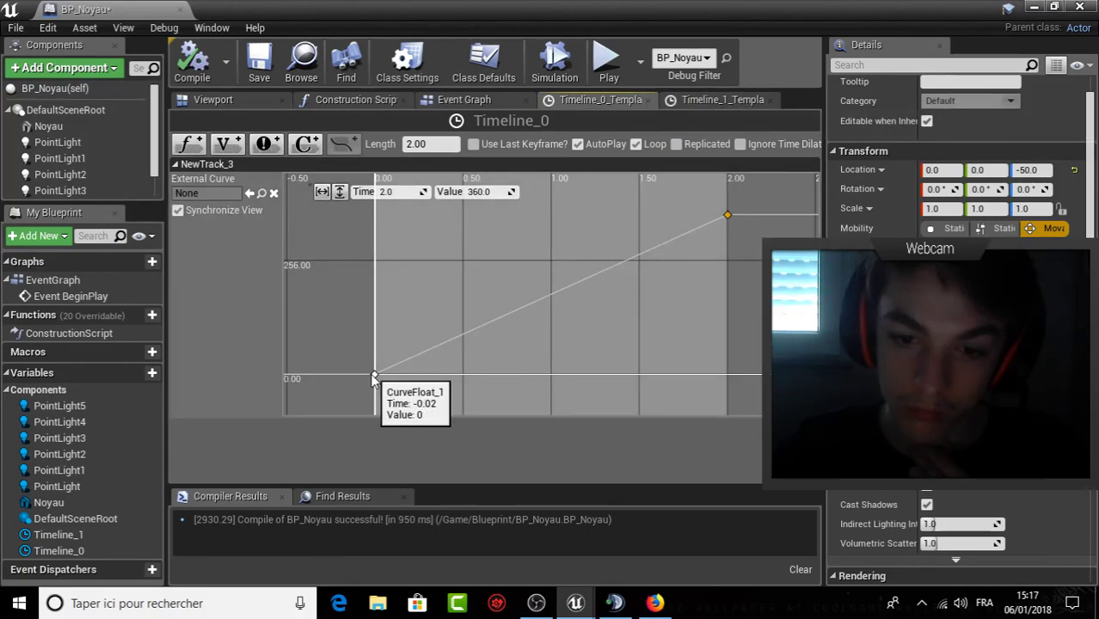
click(729, 215)
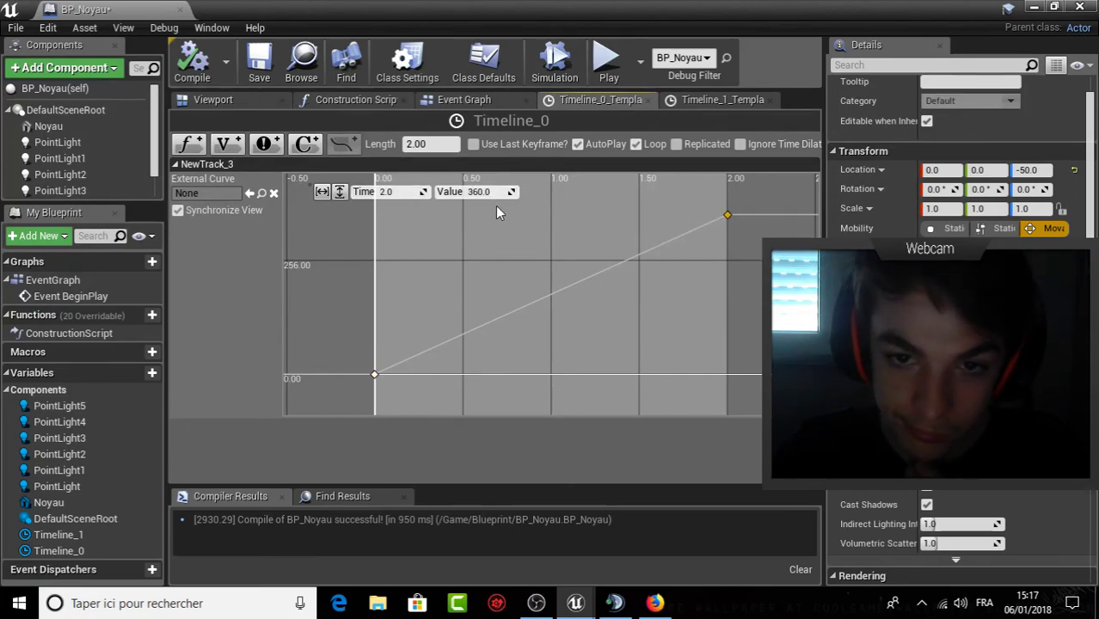
click(495, 103)
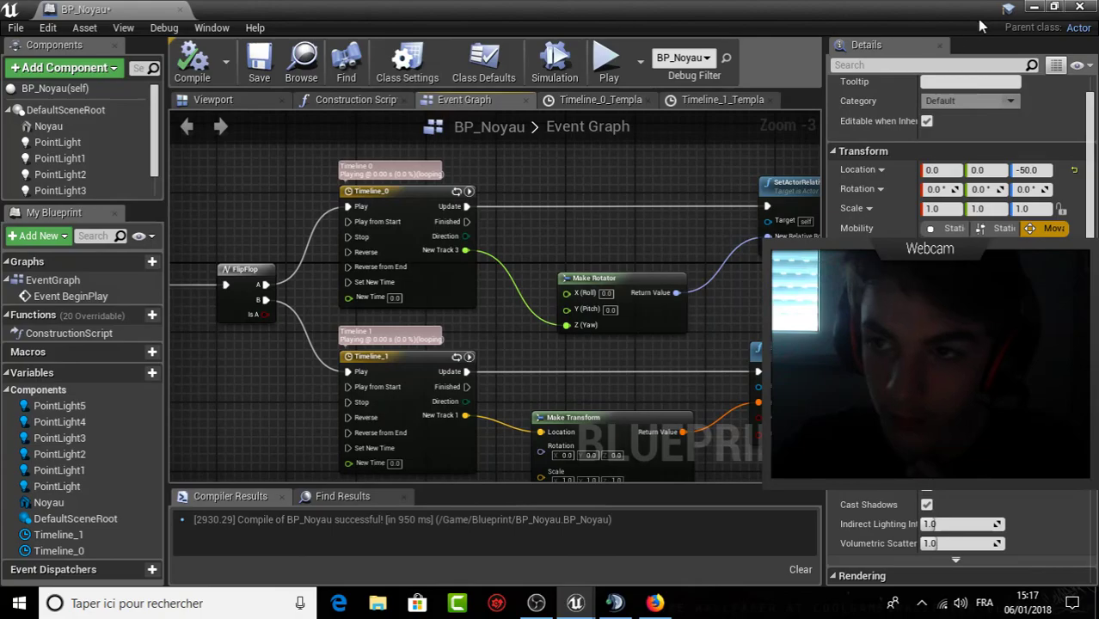
click(1034, 8)
Play the level, walk the character around the castle to the blue core, then stop.
click(772, 60)
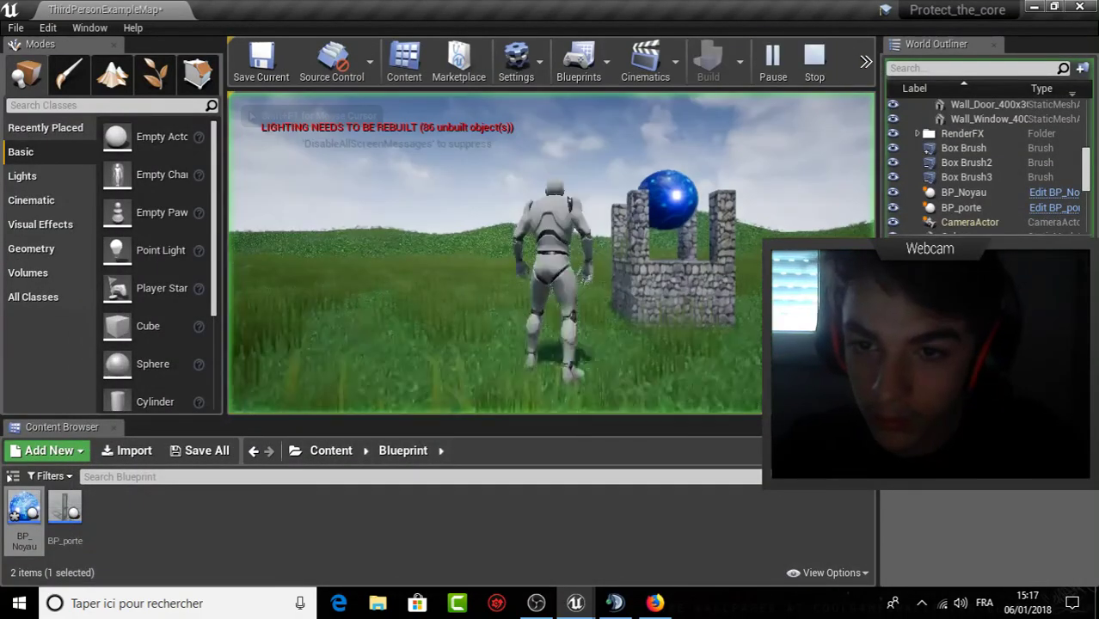
key(w)
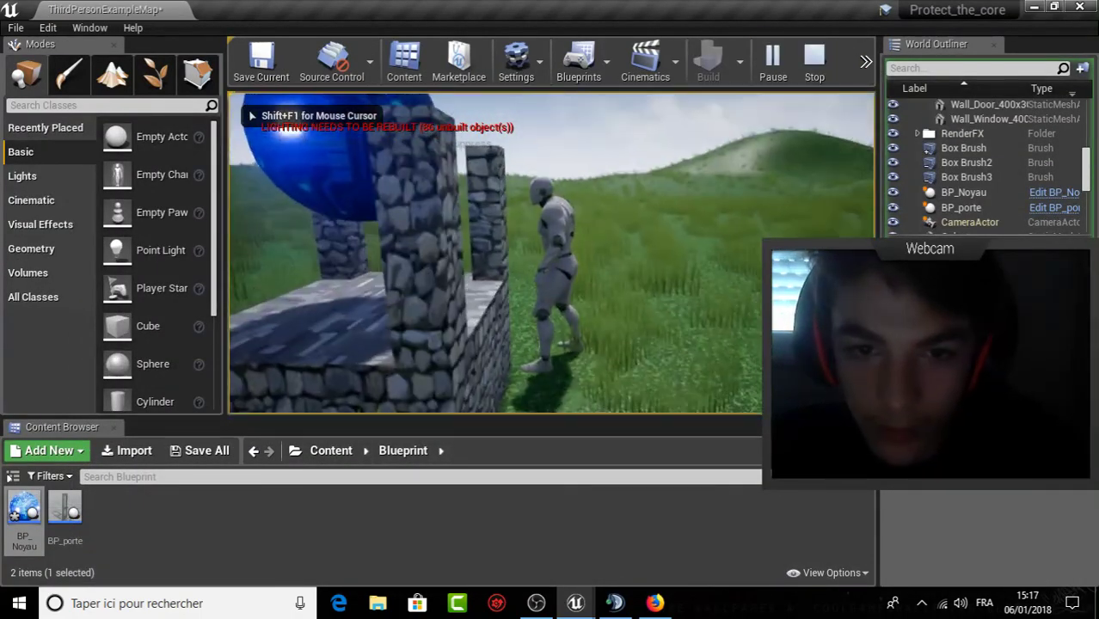
key(w)
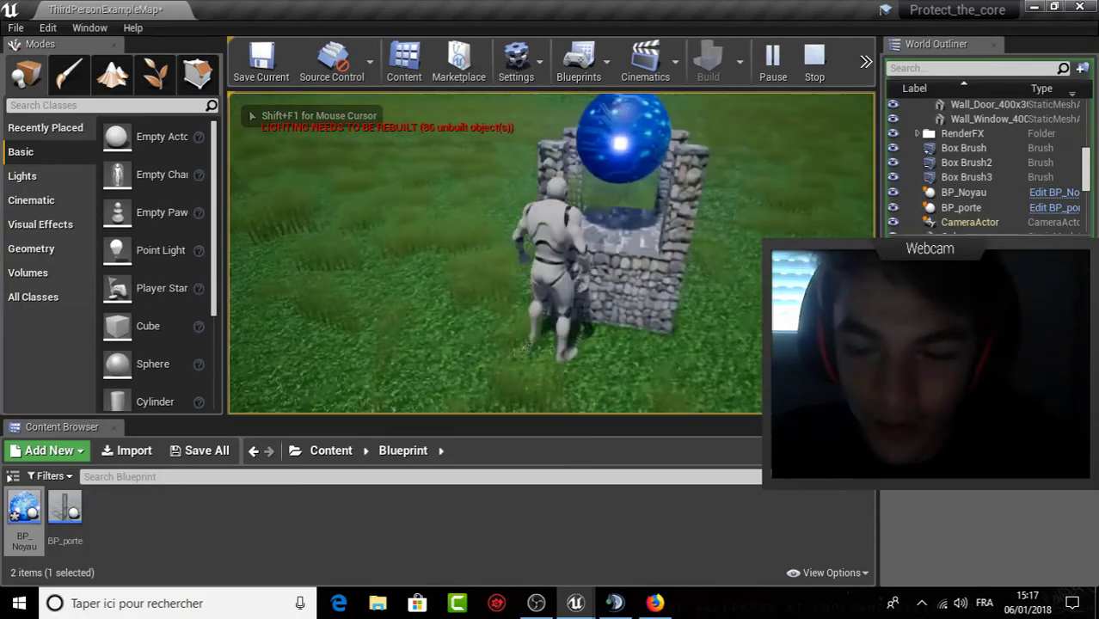
key(w)
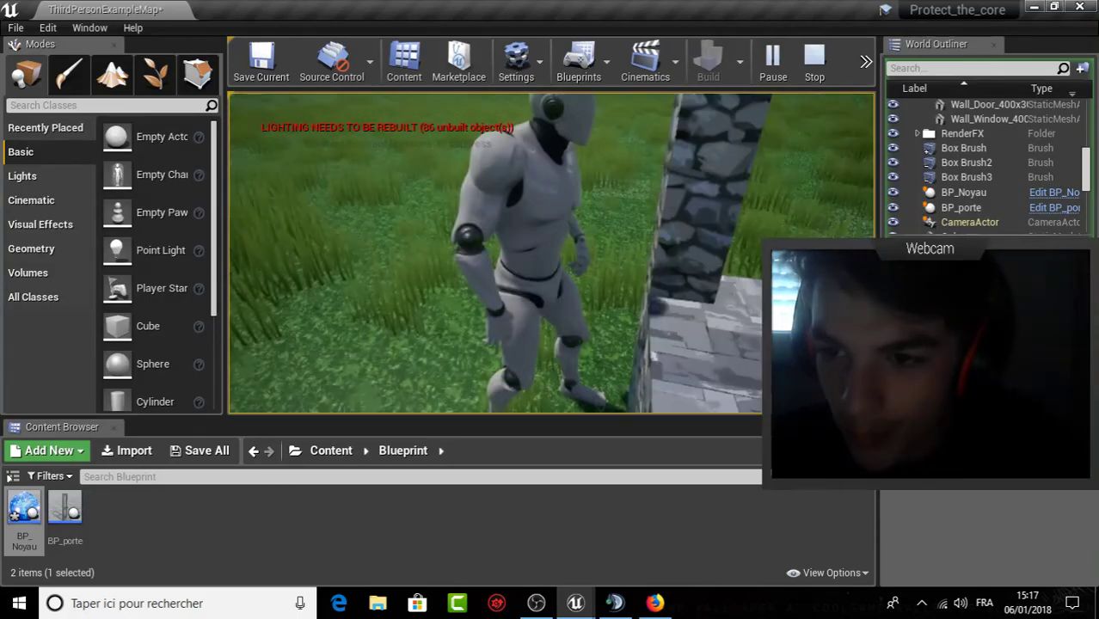
key(Escape)
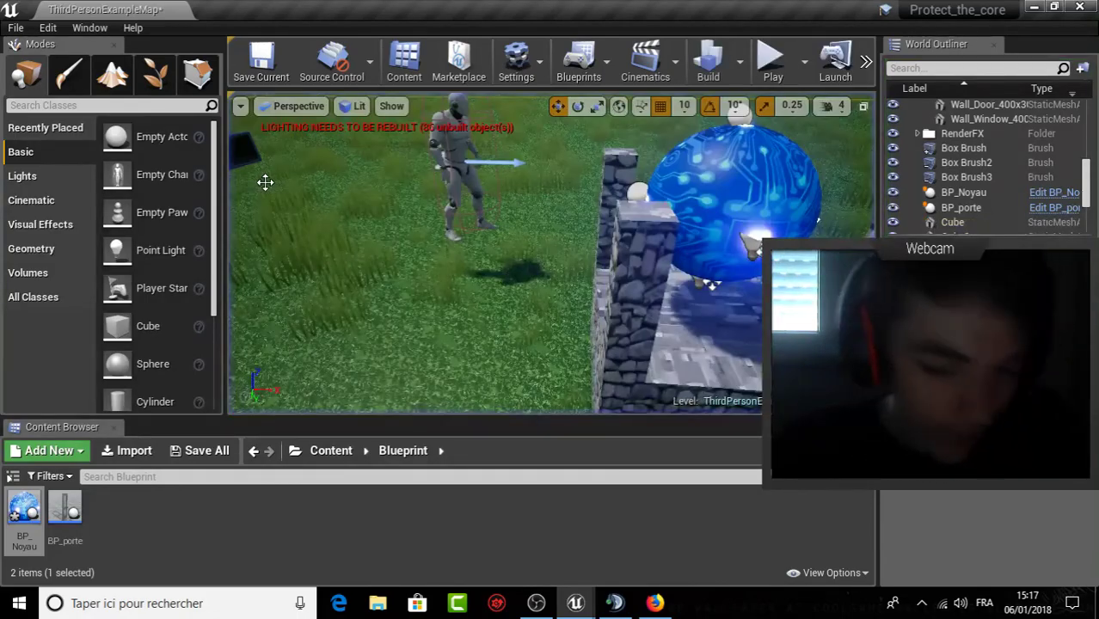
Orbit and zoom the viewport in to the blue sphere and select BP_Noyau.
drag(326, 206, 516, 271)
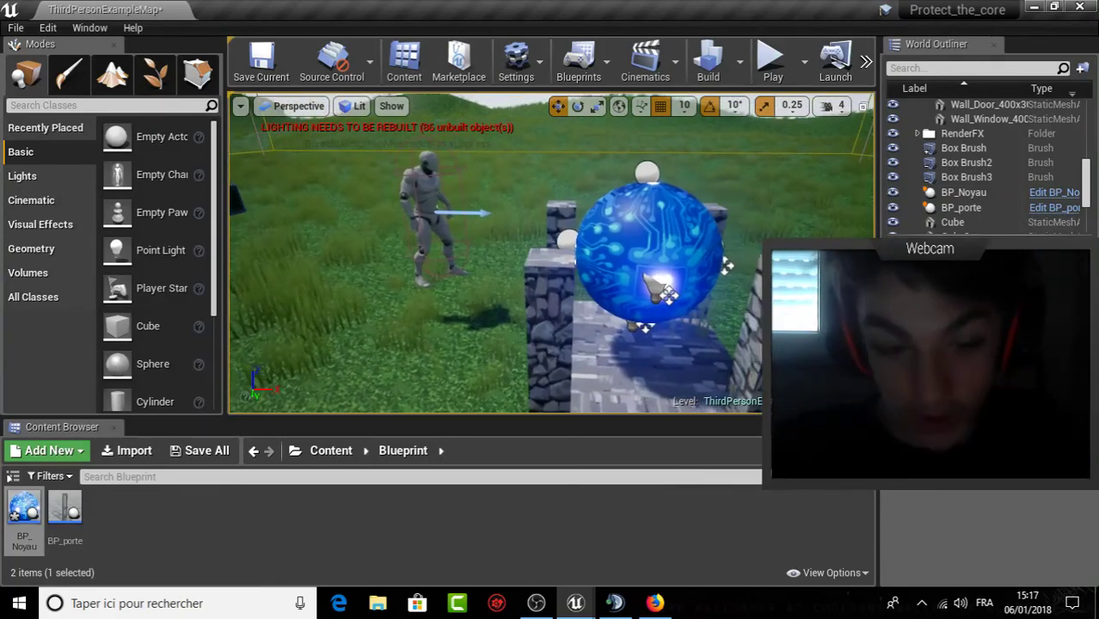
scroll(516, 271, up, 5)
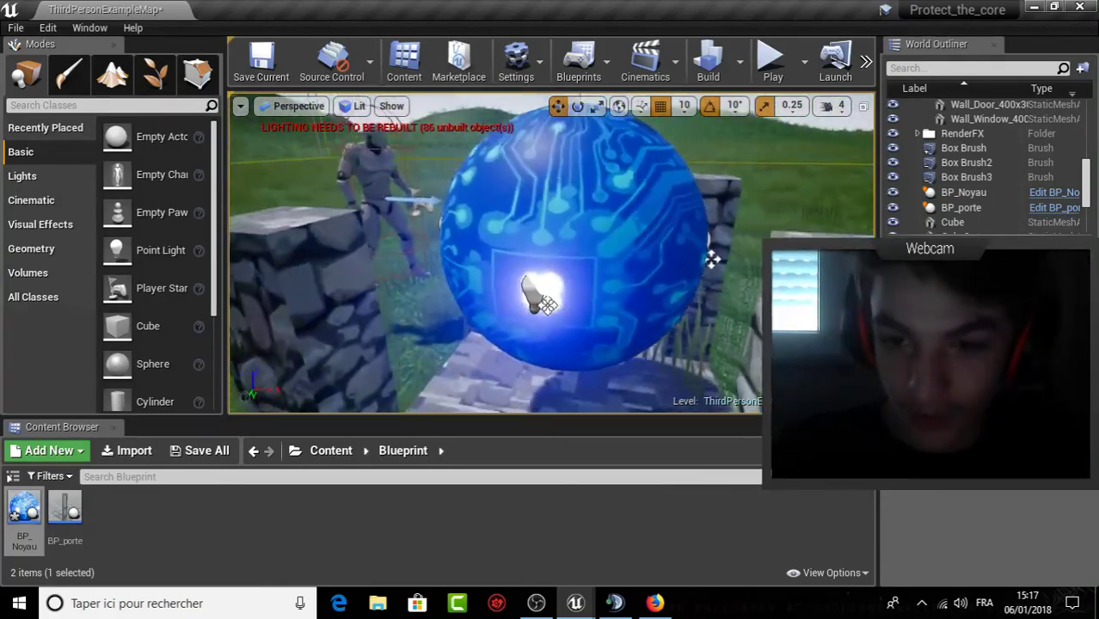
drag(488, 259, 451, 325)
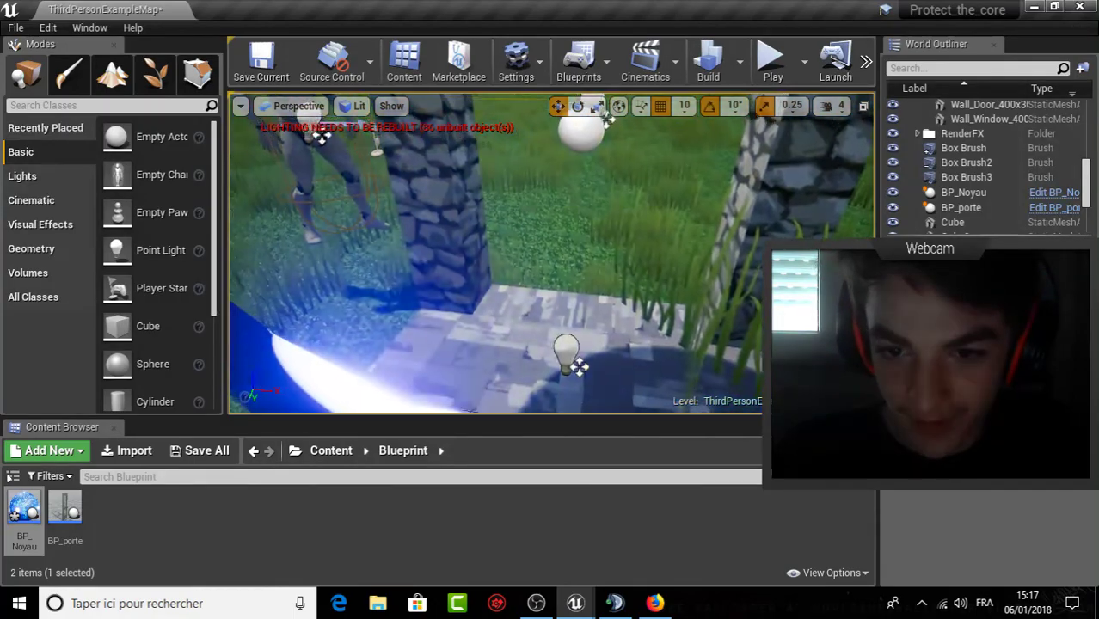
scroll(476, 218, down, 6)
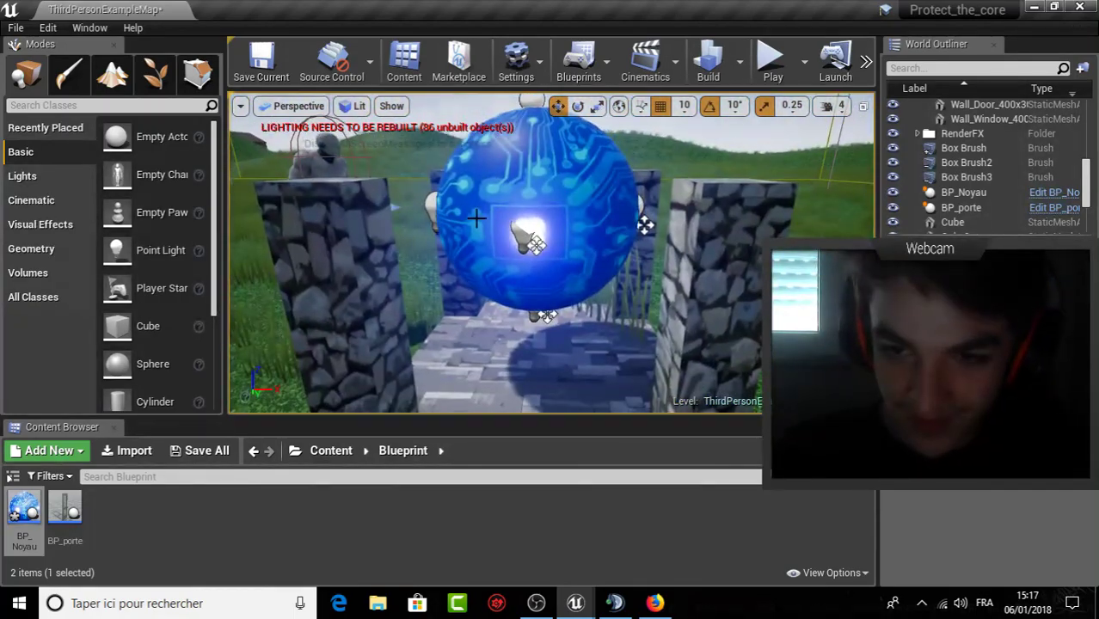
click(532, 214)
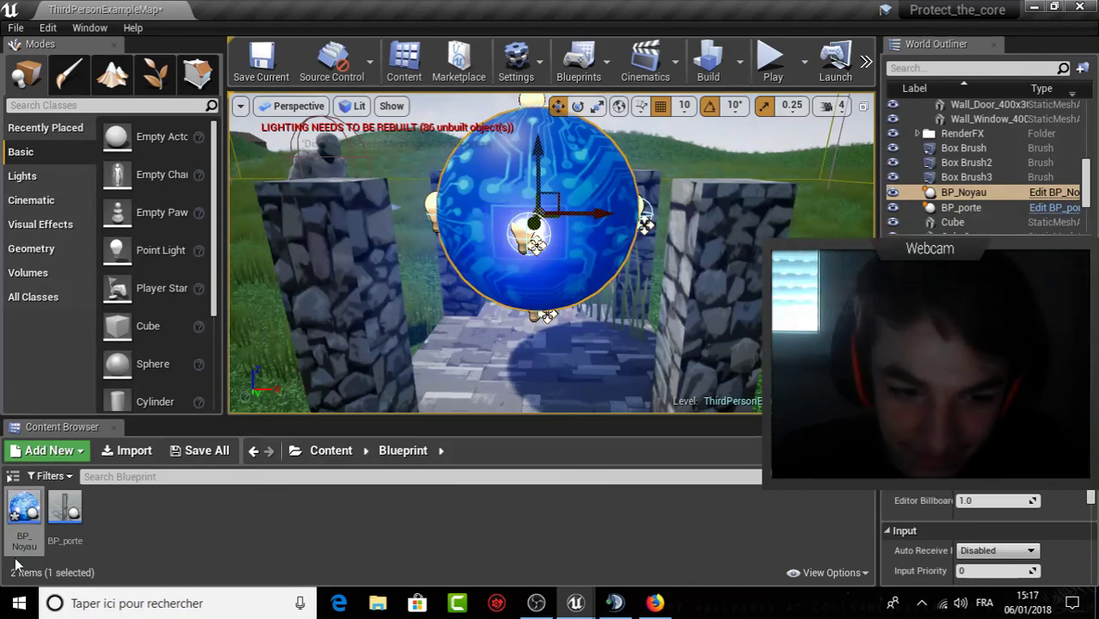
Check BP_Noyau's Timeline_0 curve in its Blueprint editor, then return to the level editor.
mouse_move(590, 611)
click(622, 544)
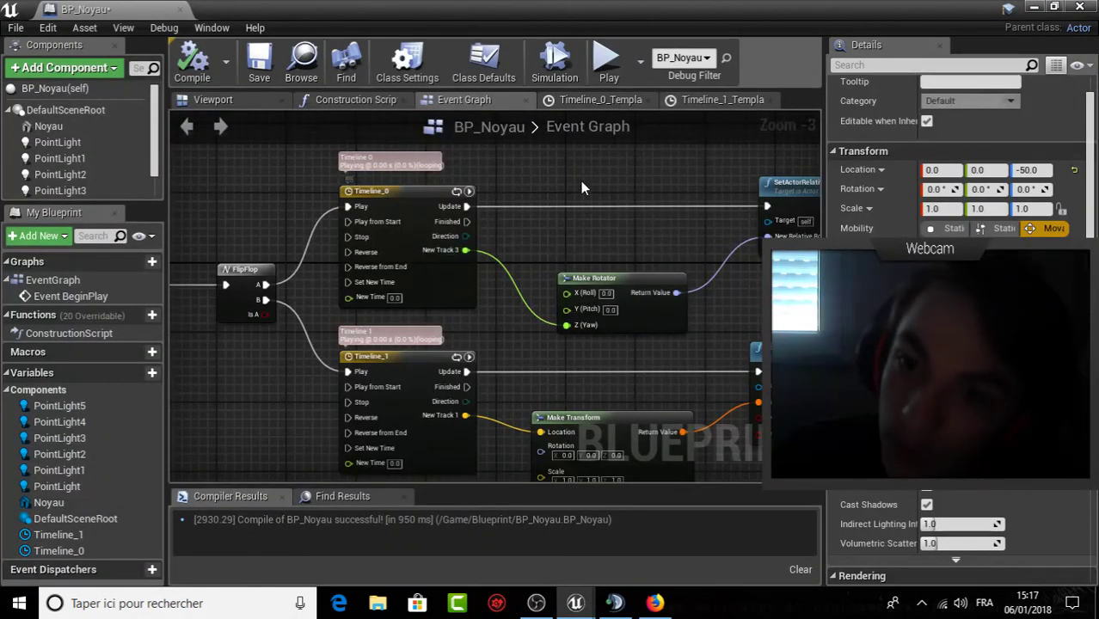
click(604, 103)
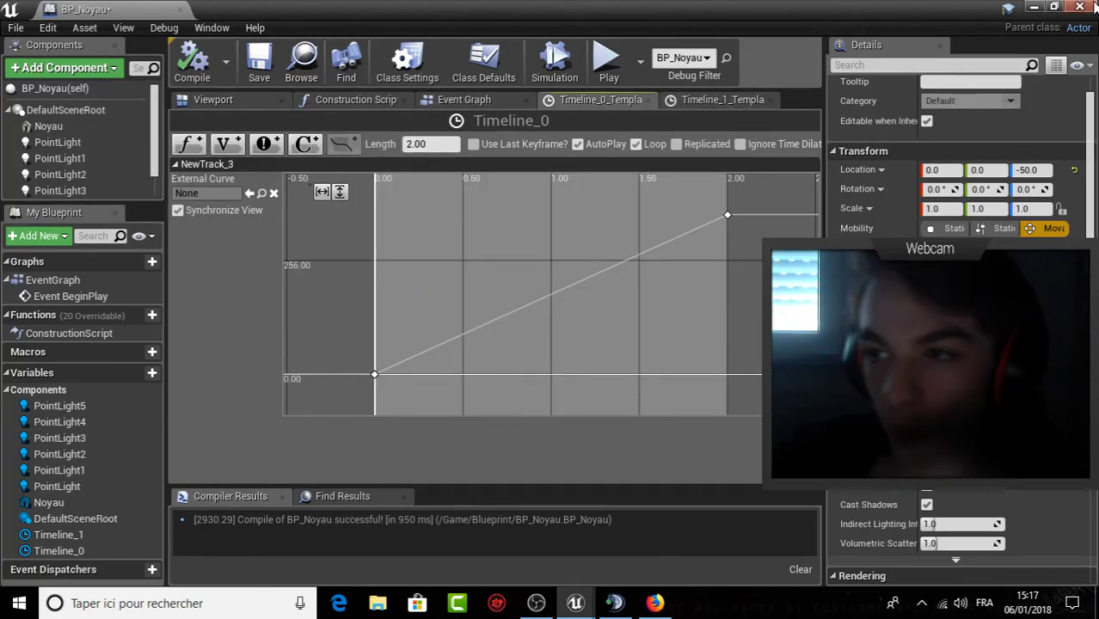
key(alt+Tab)
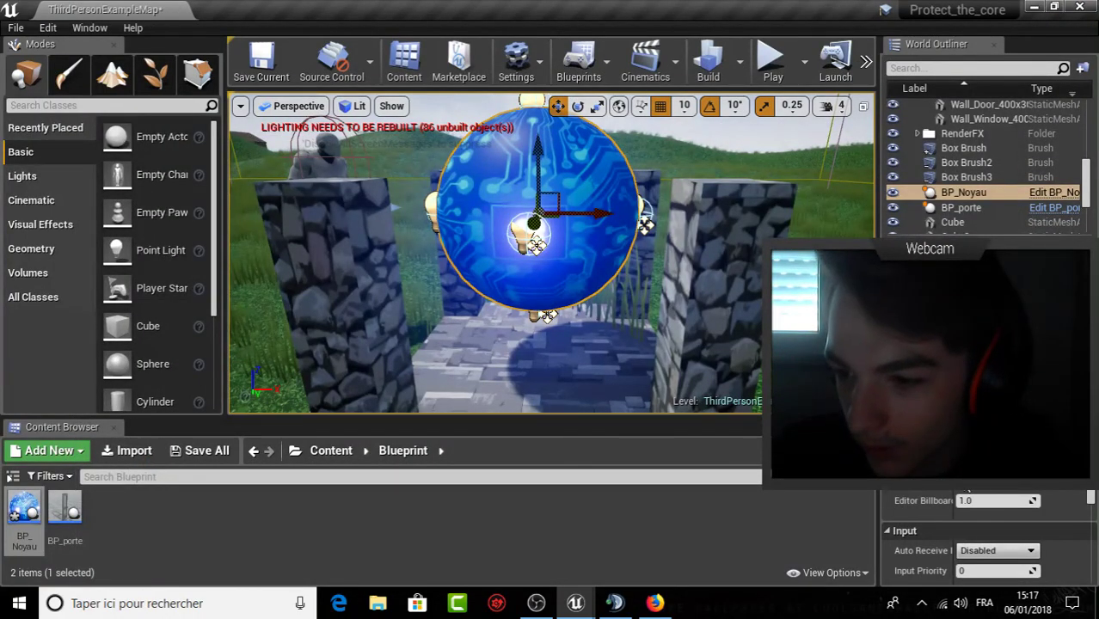
Zoom around the level and place a new sphere above the grass.
scroll(959, 495, down, 5)
scroll(959, 495, up, 3)
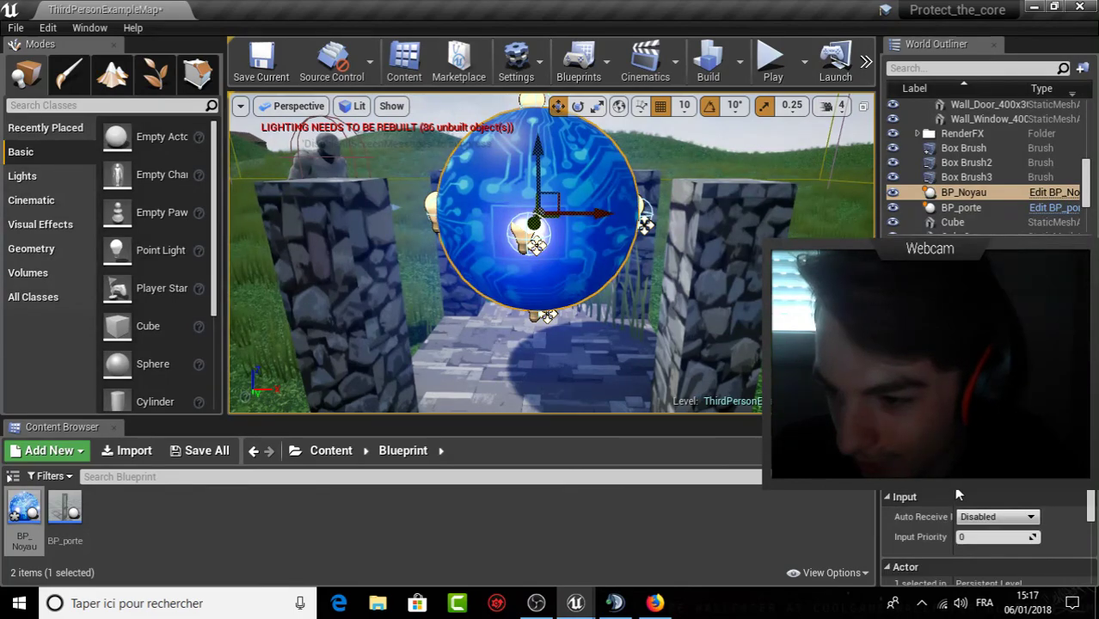
scroll(959, 495, up, 1)
scroll(989, 533, down, 1)
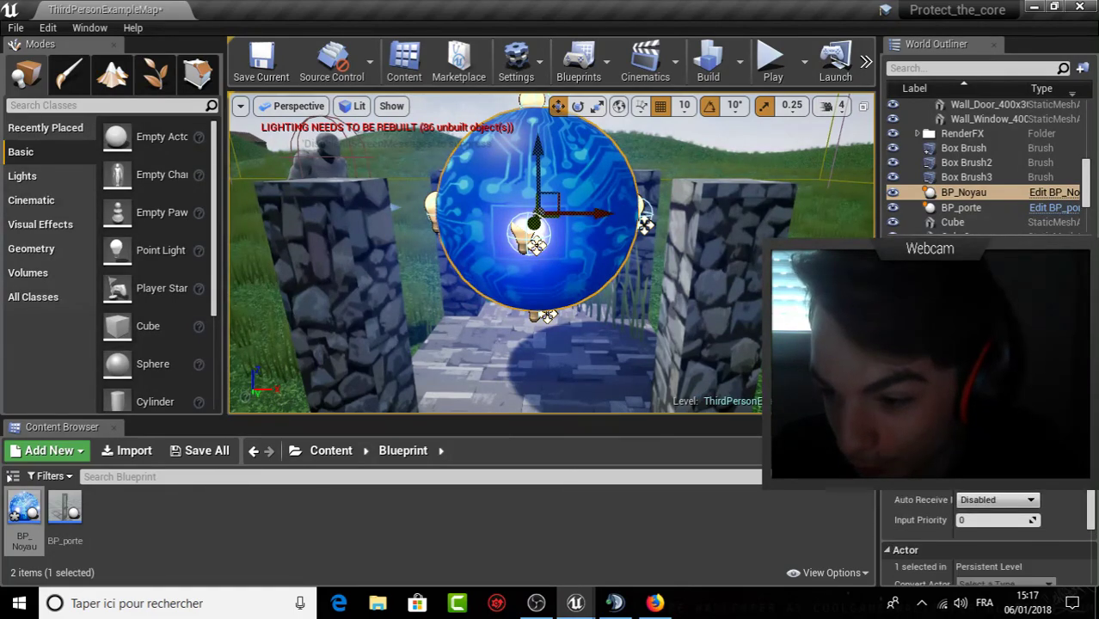
scroll(989, 533, down, 2)
scroll(989, 533, up, 2)
scroll(989, 533, up, 1)
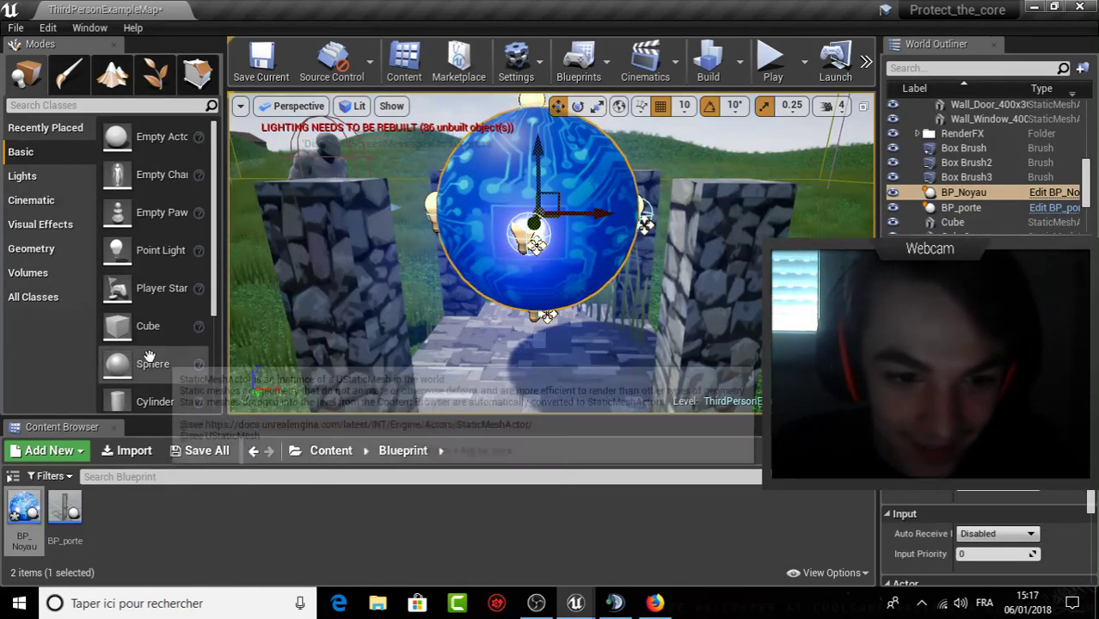
drag(535, 245, 533, 242)
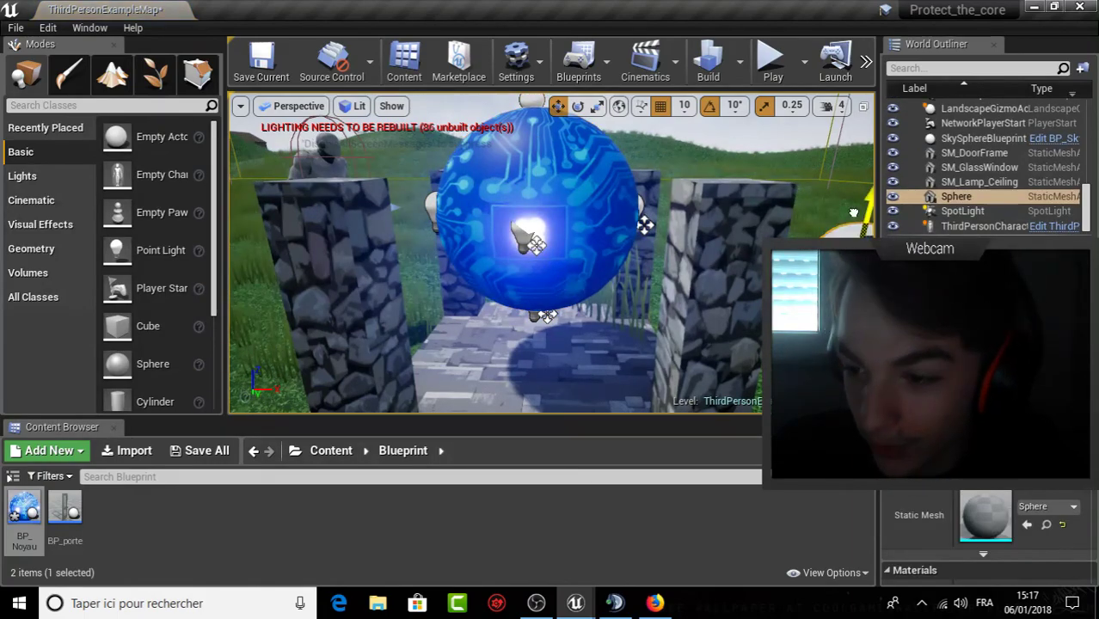
scroll(946, 533, down, 3)
scroll(946, 533, down, 2)
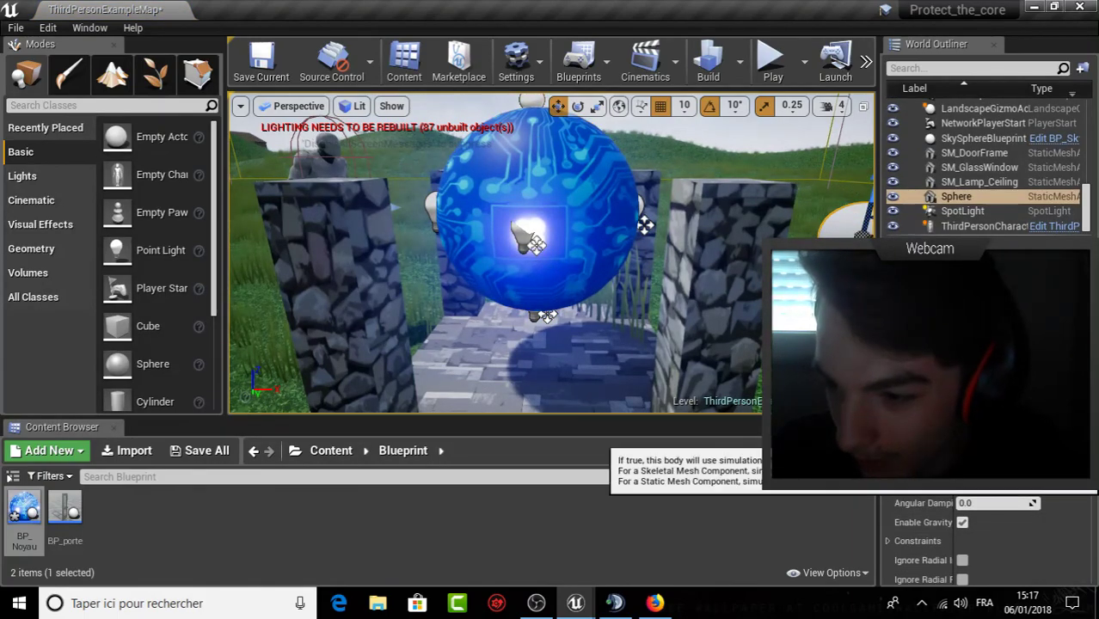
Play-test the level, running the character across it, then stop.
click(772, 58)
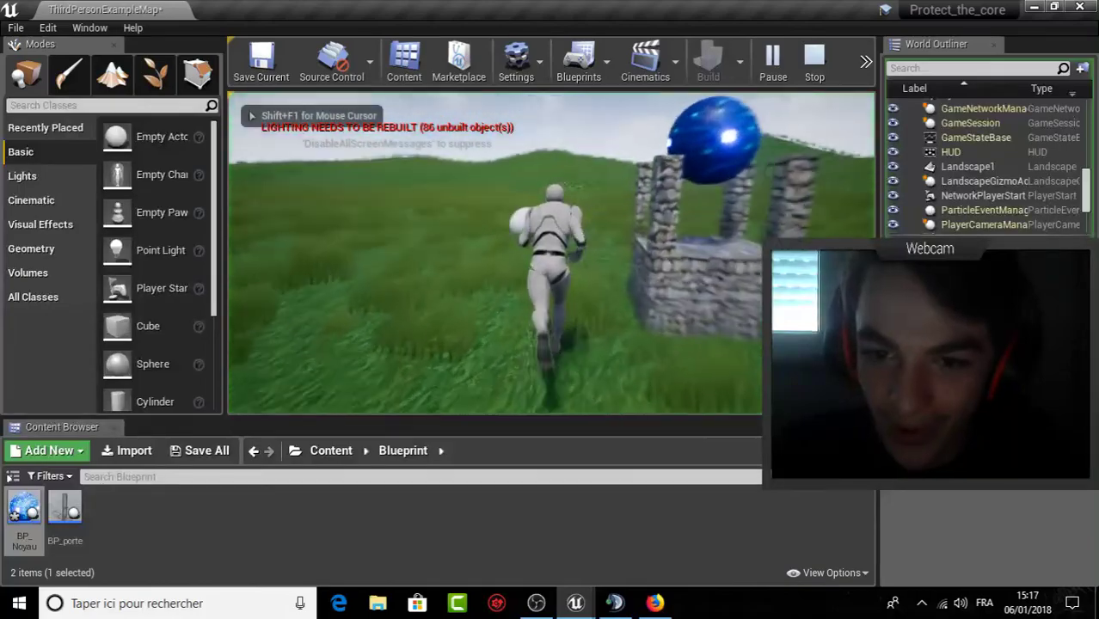
key(w)
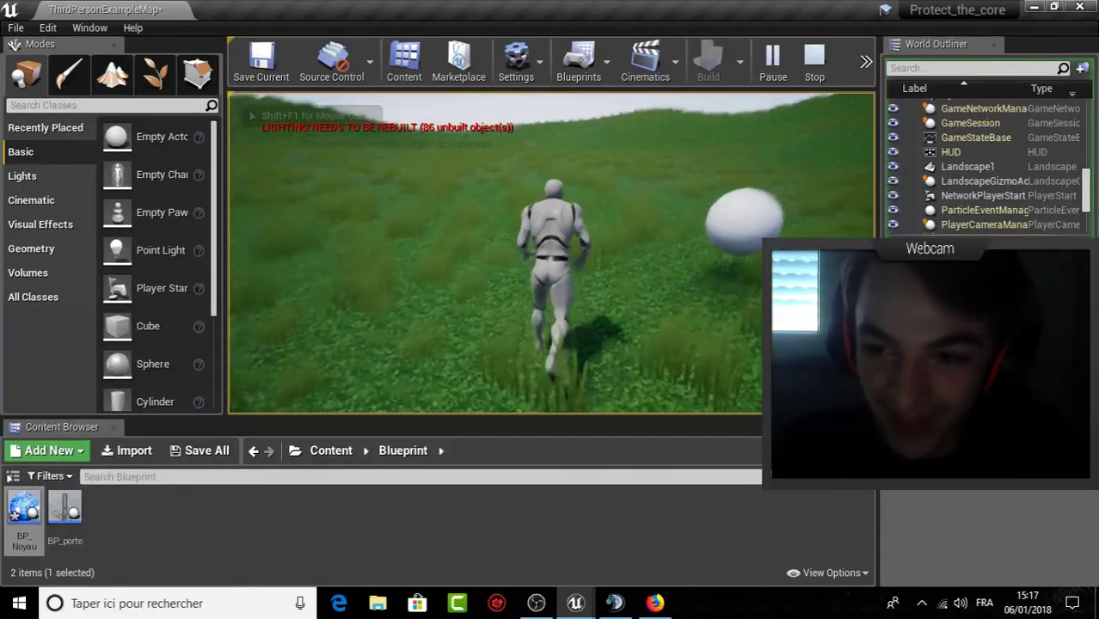
key(Escape)
Fly the view to the stray white sphere on the grass and delete it.
right_drag(535, 227, 535, 206)
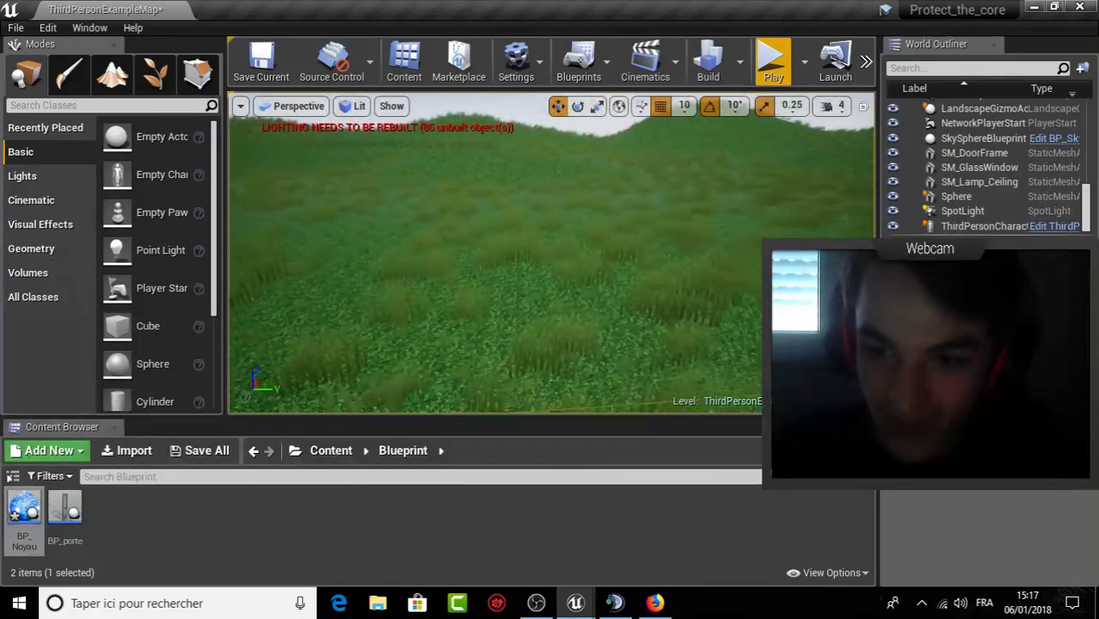
right_drag(397, 327, 397, 327)
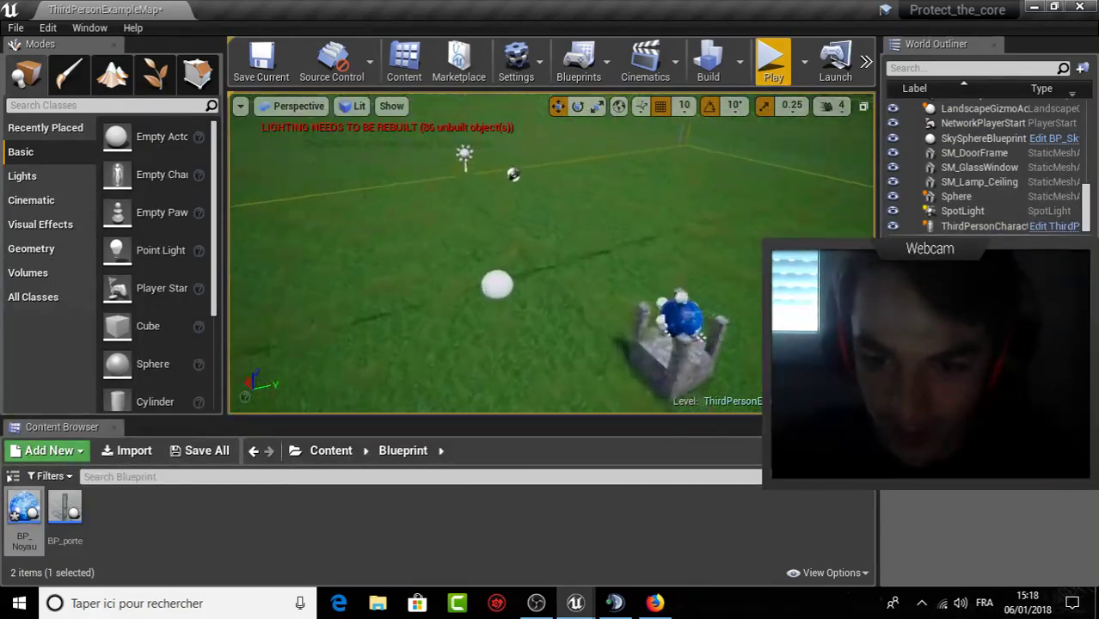
click(397, 327)
key(Delete)
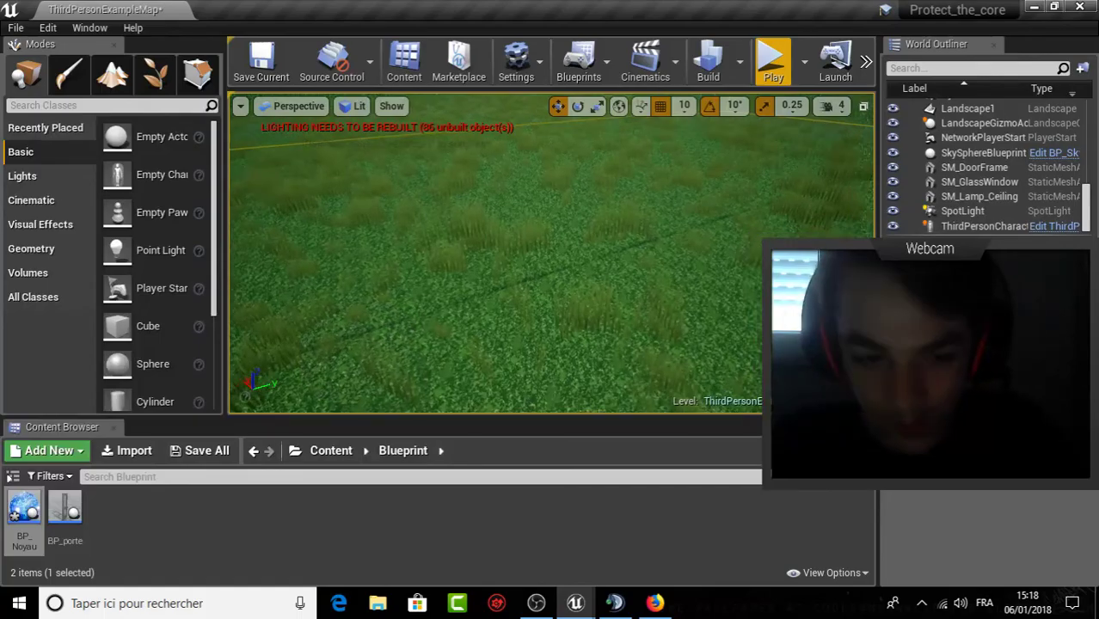
Bring the BP_Noyau editor forward and view its Timeline_0 curve ending at 2.00.
right_drag(535, 287, 535, 286)
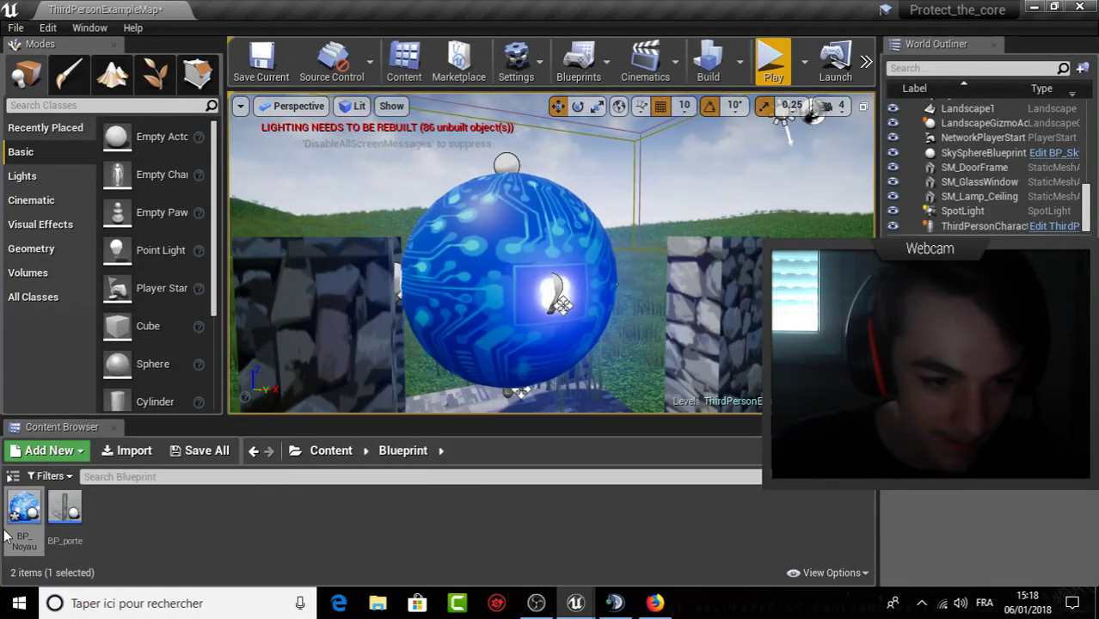
right_click(24, 509)
mouse_move(71, 324)
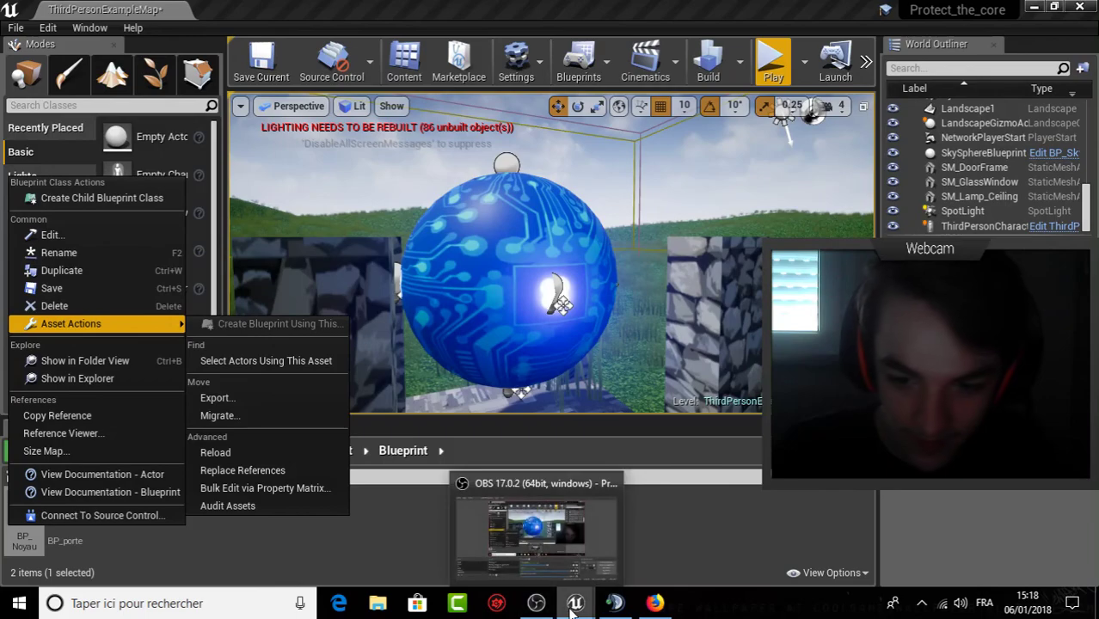
mouse_move(575, 605)
click(602, 538)
right_drag(594, 343, 568, 347)
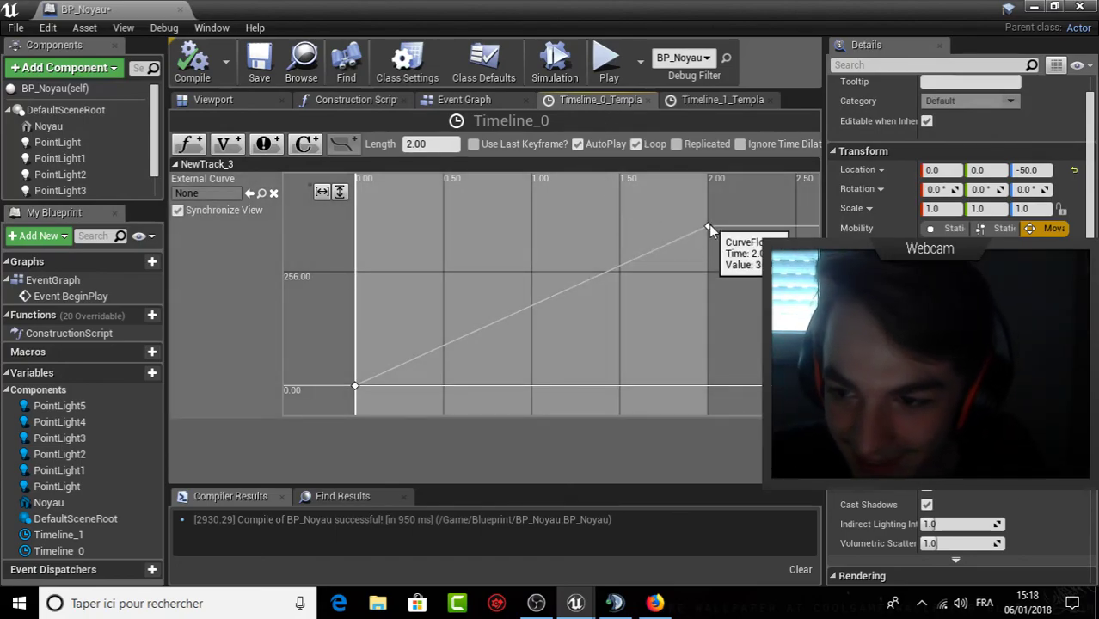
Inspect the Timeline_0 end key at 2.0, 360, then return to the blueprint viewport.
click(708, 227)
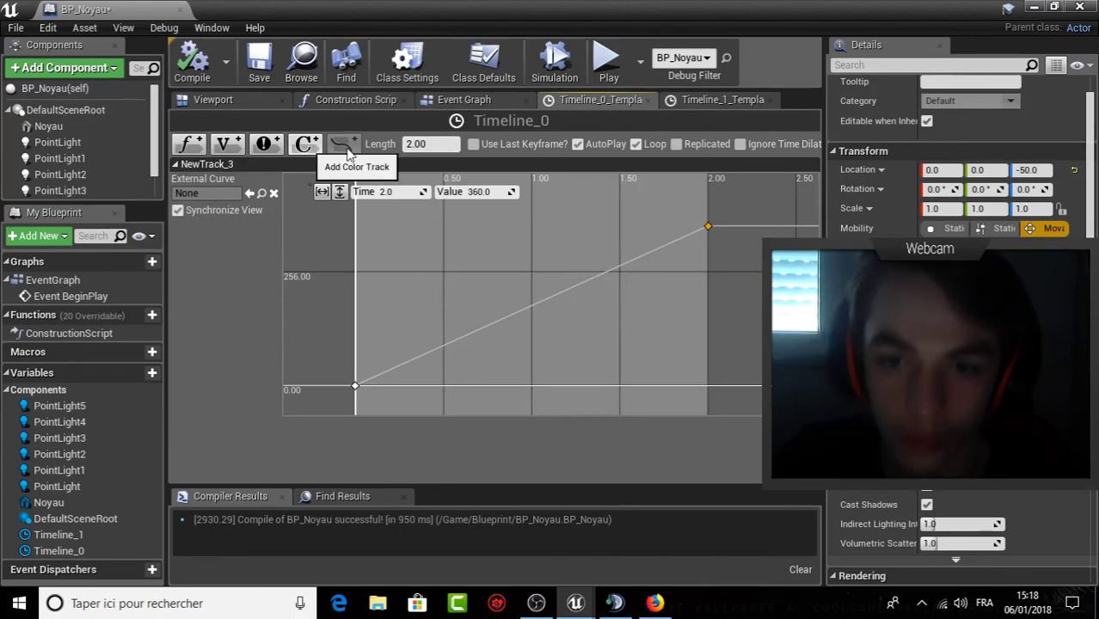
click(461, 101)
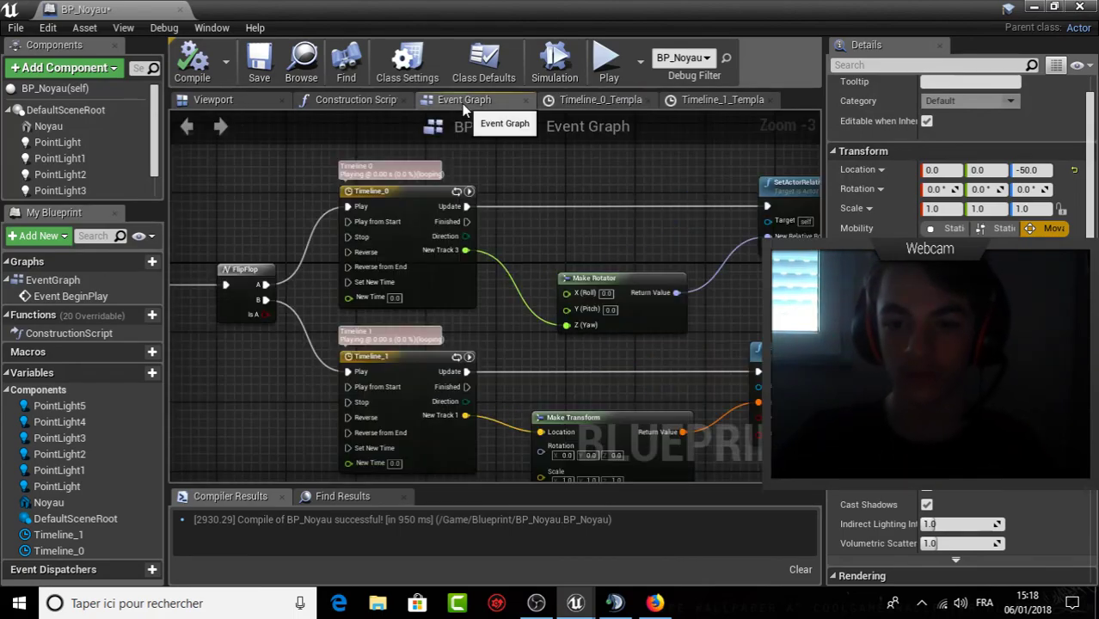
click(213, 99)
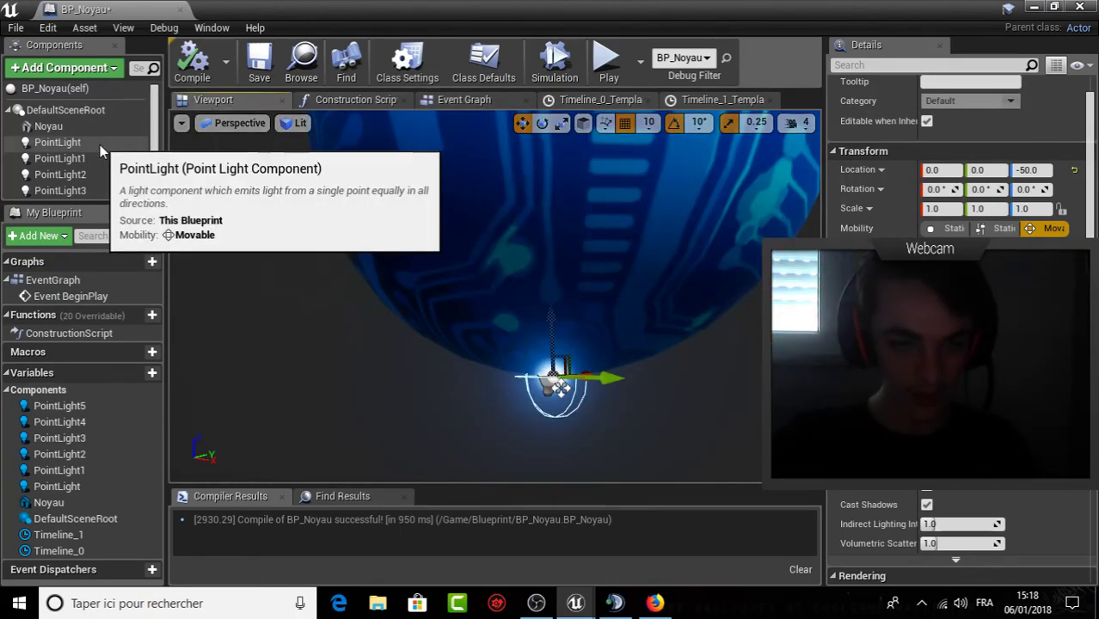
Parent PointLight through PointLight5 under Noyau in the Components panel and save BP_Noyau.
mouse_move(99, 145)
mouse_down()
mouse_move(95, 126)
mouse_move(51, 126)
mouse_up()
drag(60, 175, 65, 142)
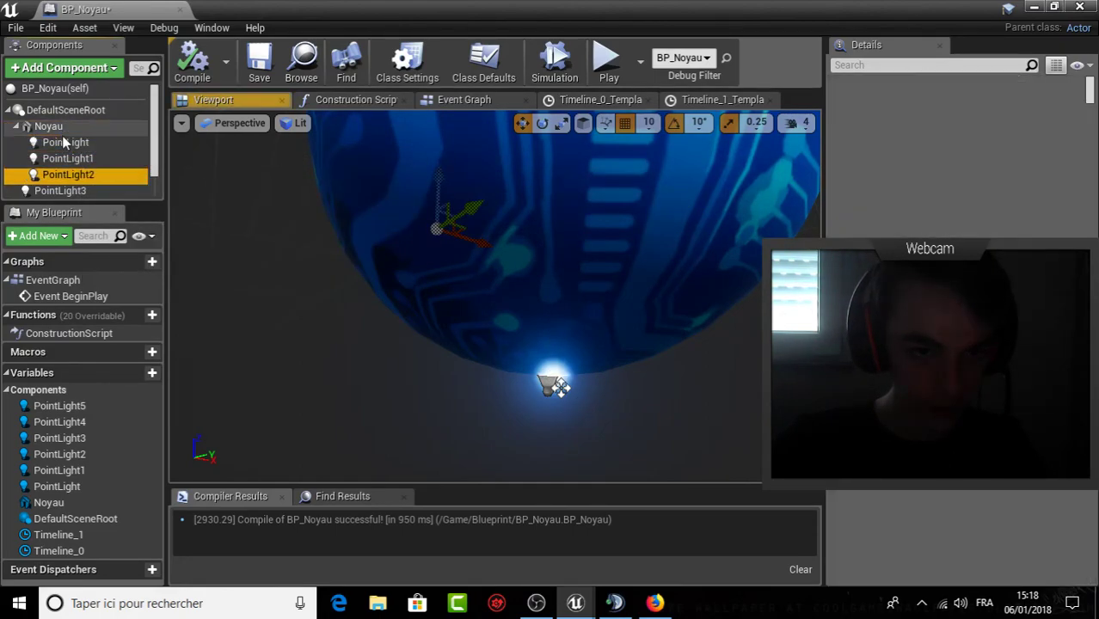
drag(60, 190, 50, 129)
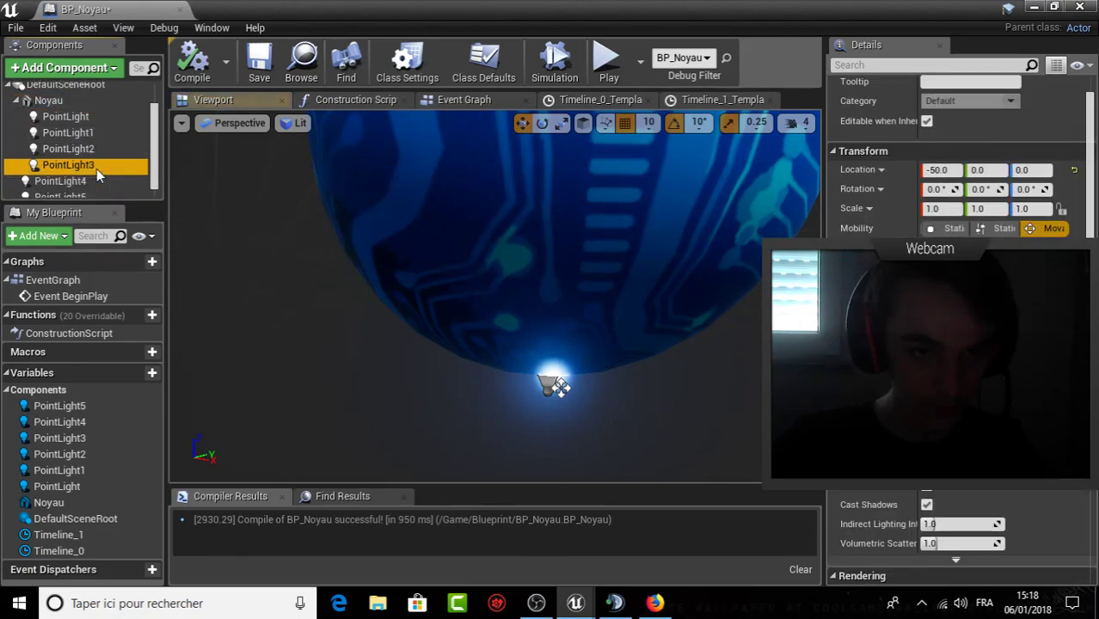
drag(60, 180, 50, 100)
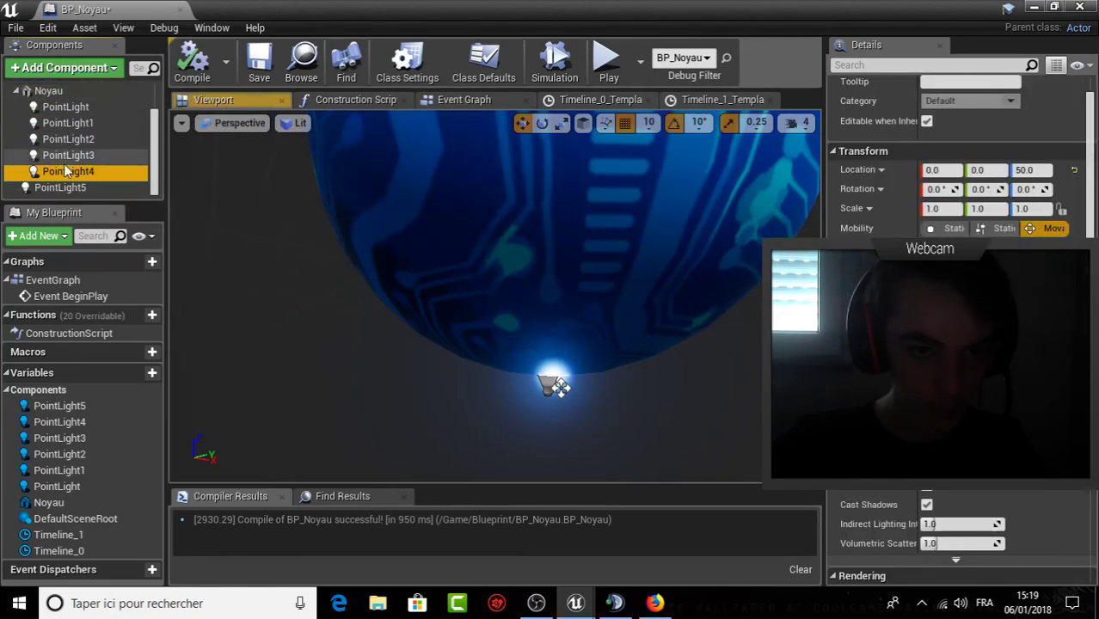
drag(60, 187, 57, 102)
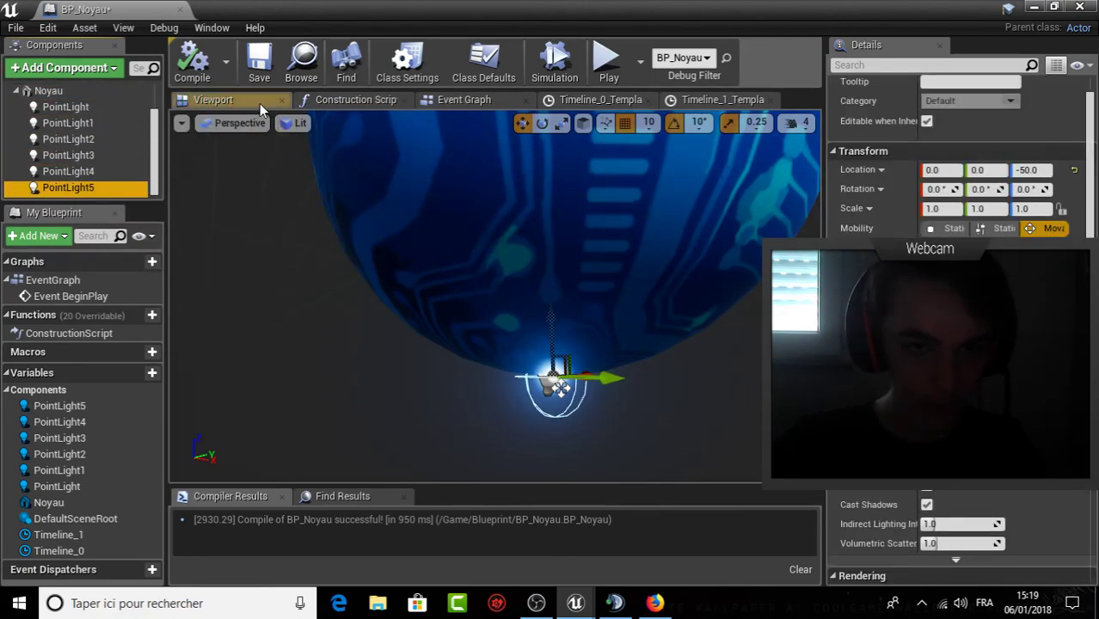
click(259, 62)
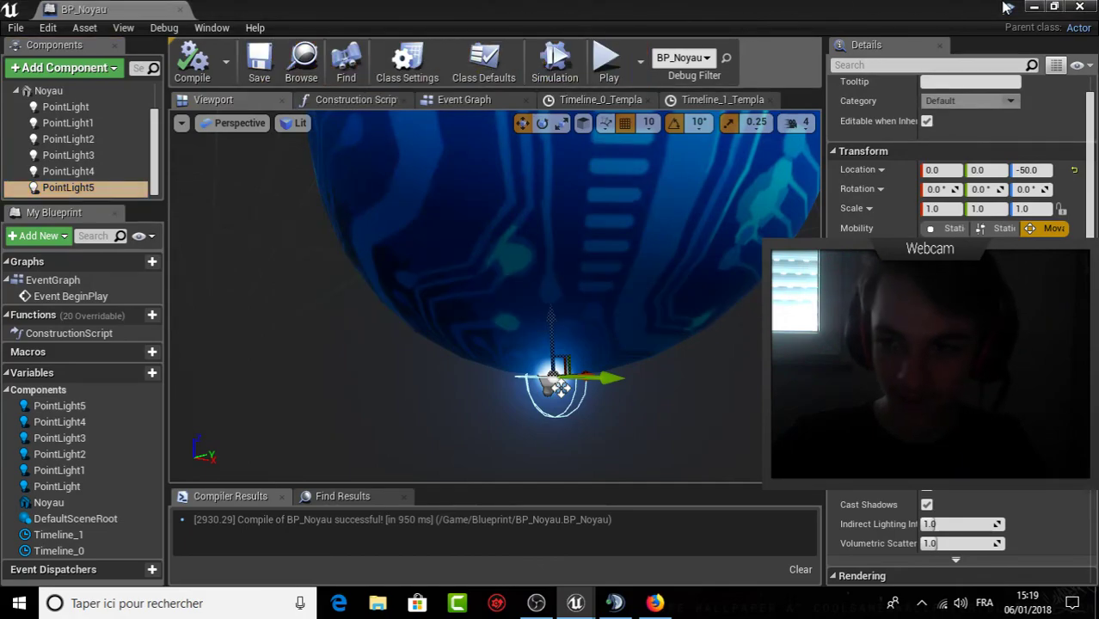
Play-test the level walking up to the core, then reopen the BP_Noyau editor.
click(1033, 7)
click(771, 60)
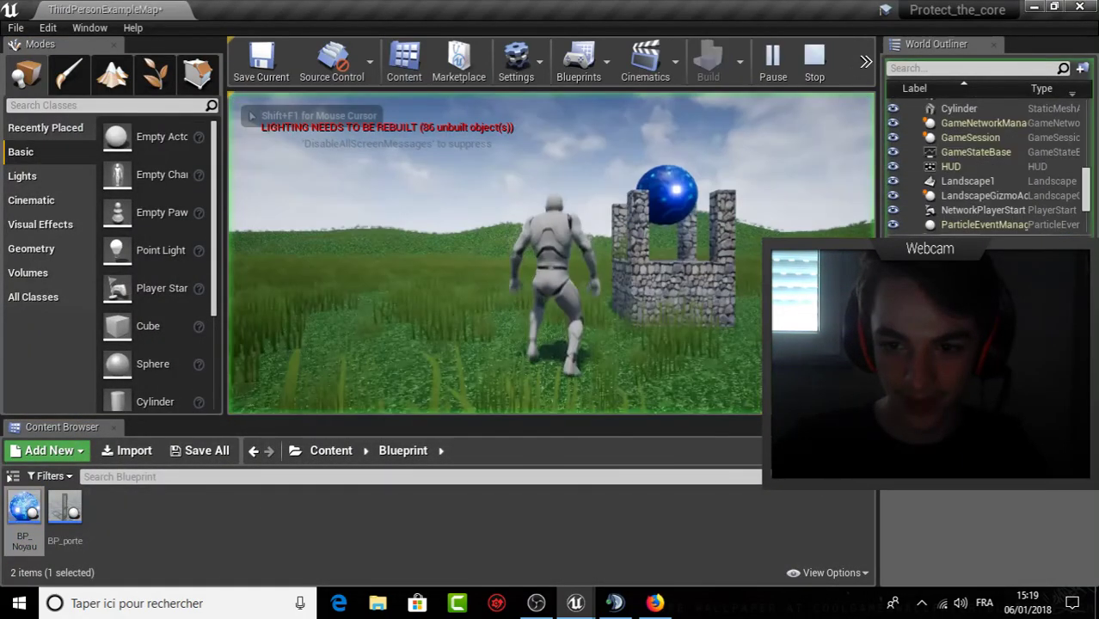
key(w)
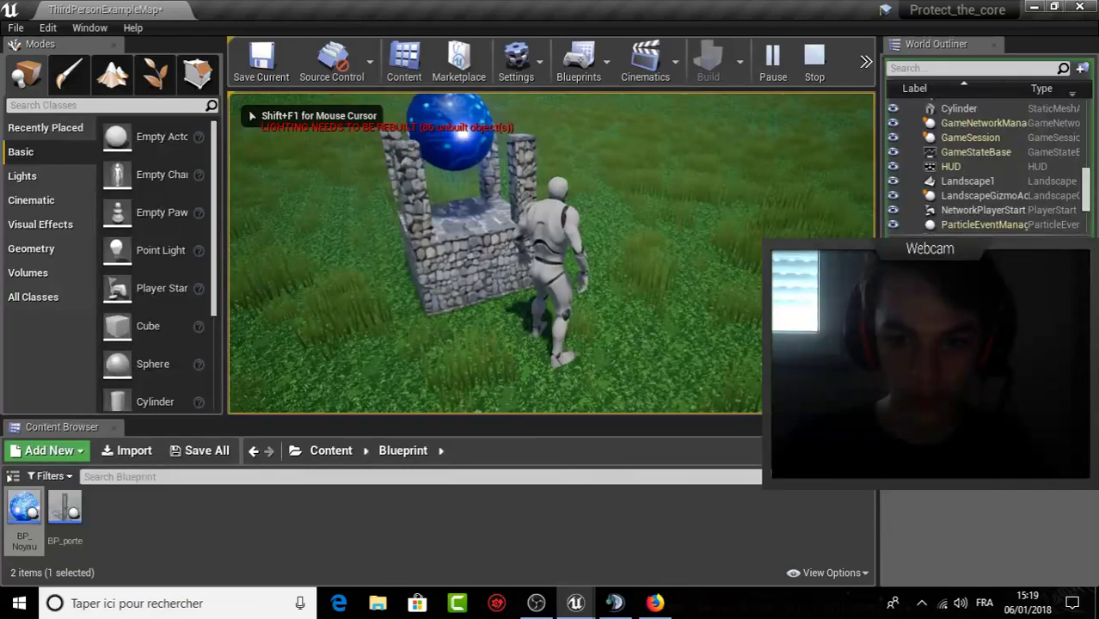
key(Escape)
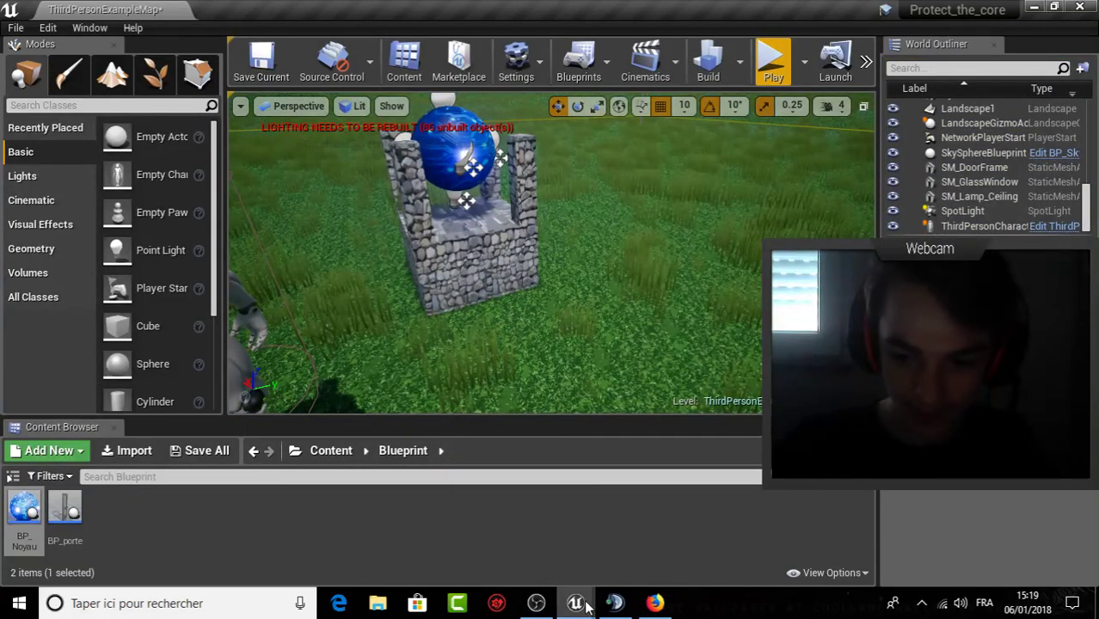
mouse_move(584, 606)
click(689, 519)
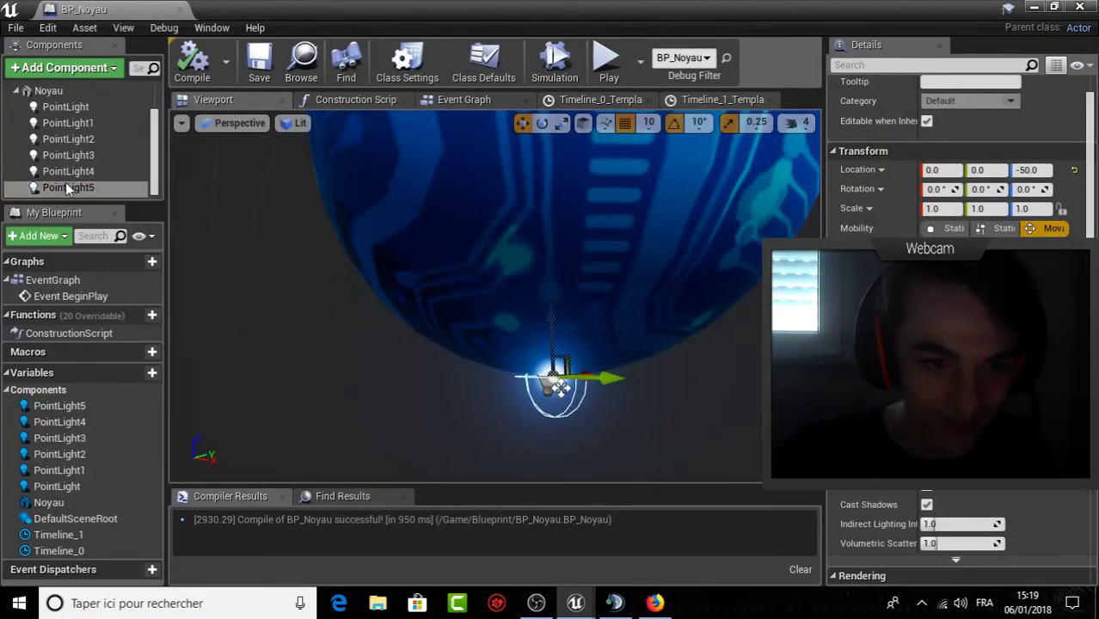
Delete PointLight4, PointLight1, PointLight, PointLight2, PointLight3 and PointLight5 from BP_Noyau's components.
click(68, 171)
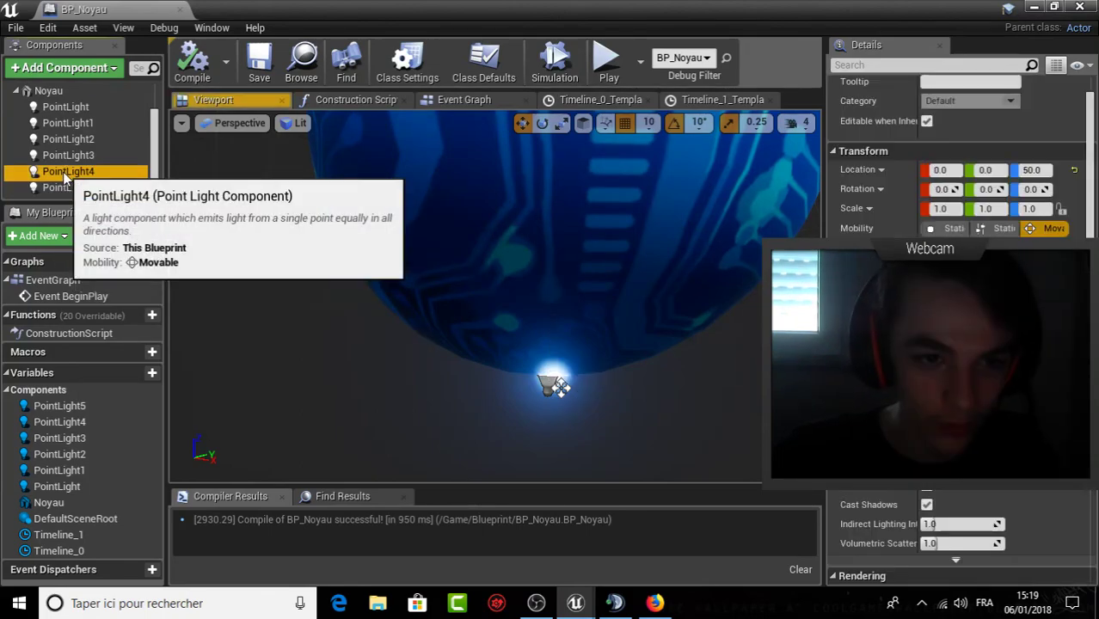
key(Delete)
click(69, 141)
key(Delete)
click(68, 142)
key(Delete)
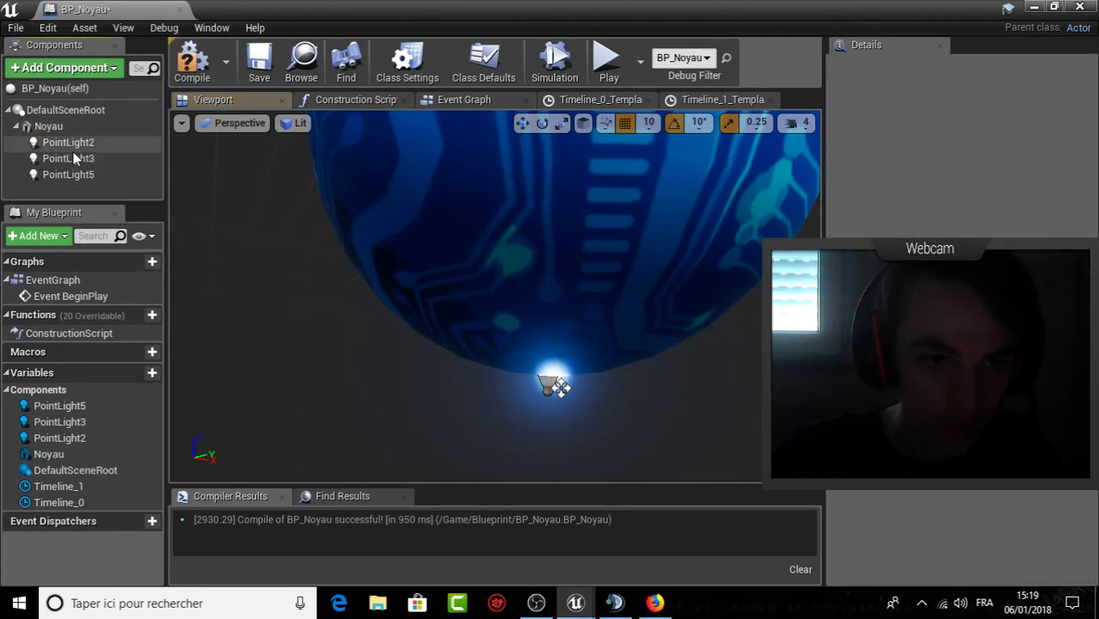
click(69, 141)
key(Delete)
click(70, 142)
key(Delete)
click(68, 142)
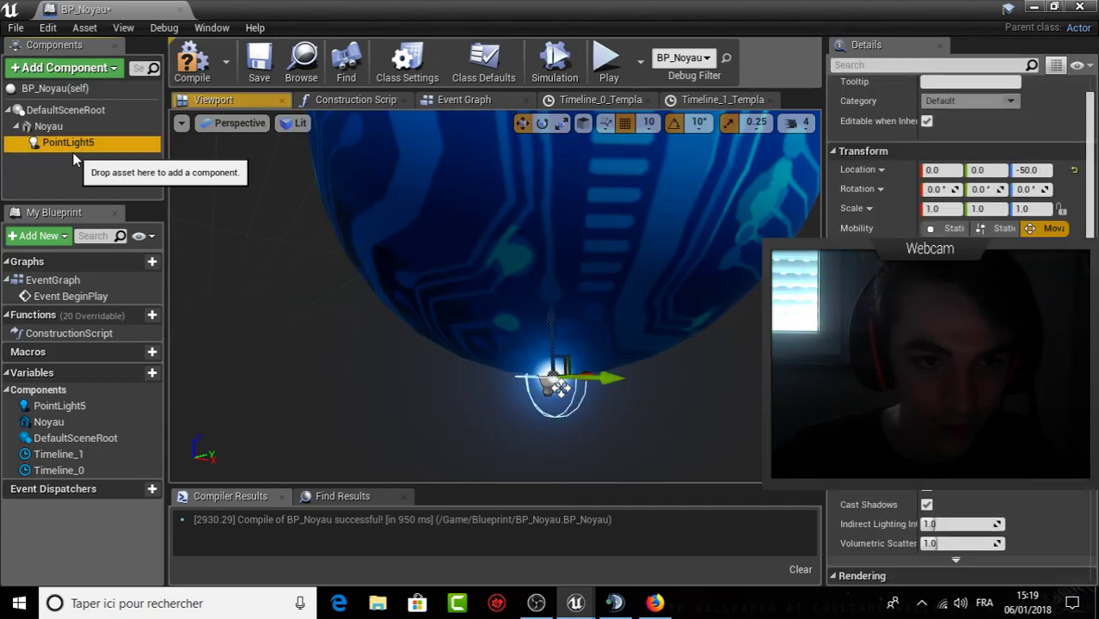
key(Delete)
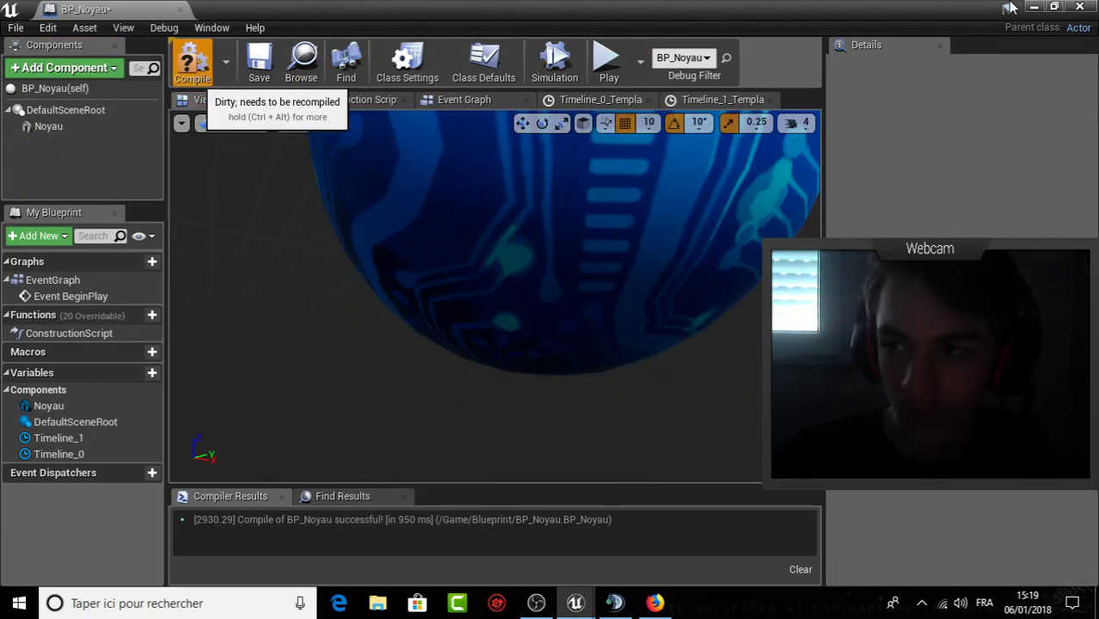
Play-test the level with the light-free core, then reopen the BP_Noyau editor.
click(1034, 7)
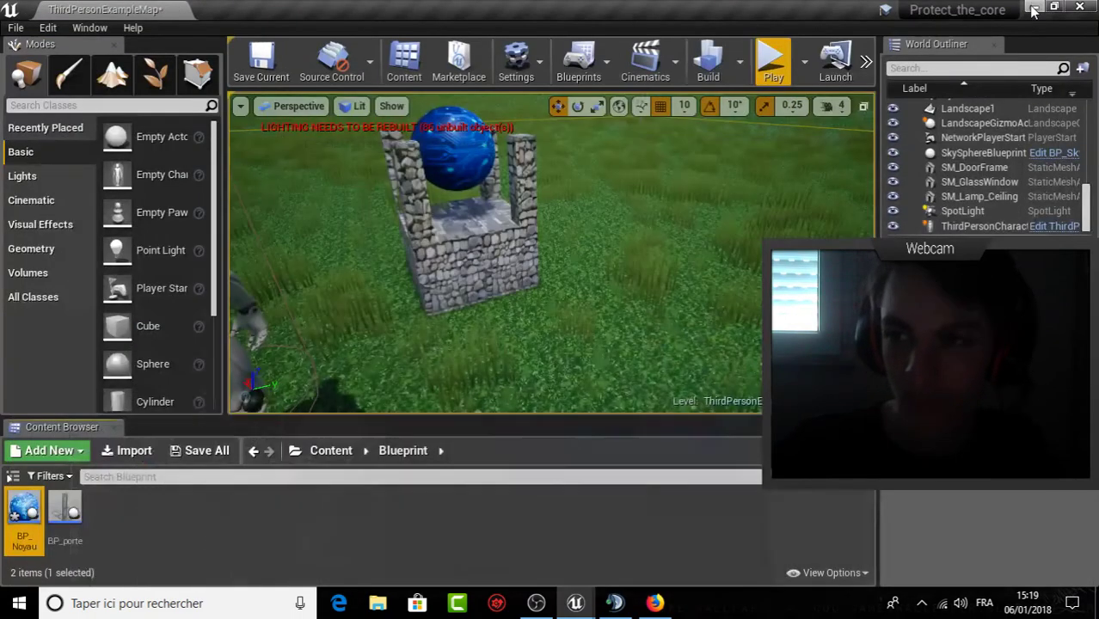
click(773, 60)
key(Escape)
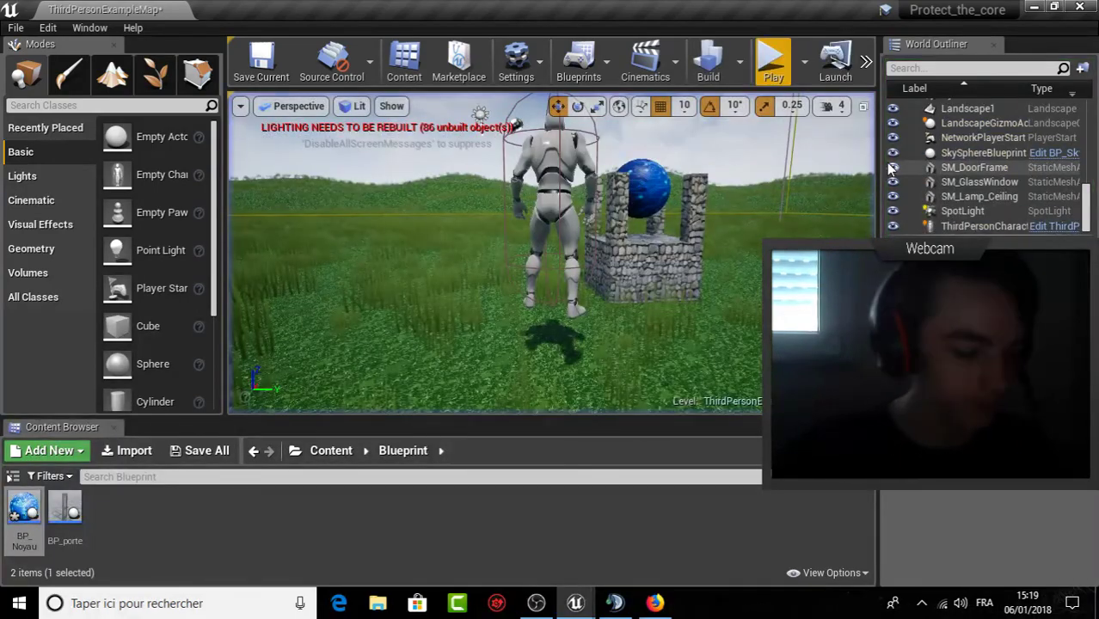
mouse_move(575, 603)
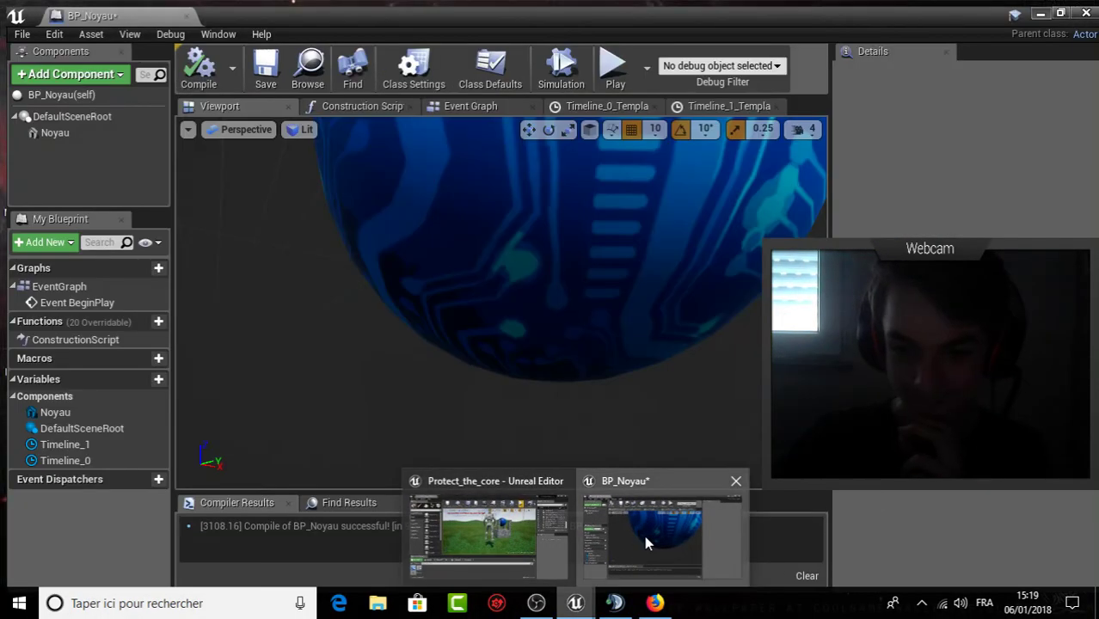
click(644, 536)
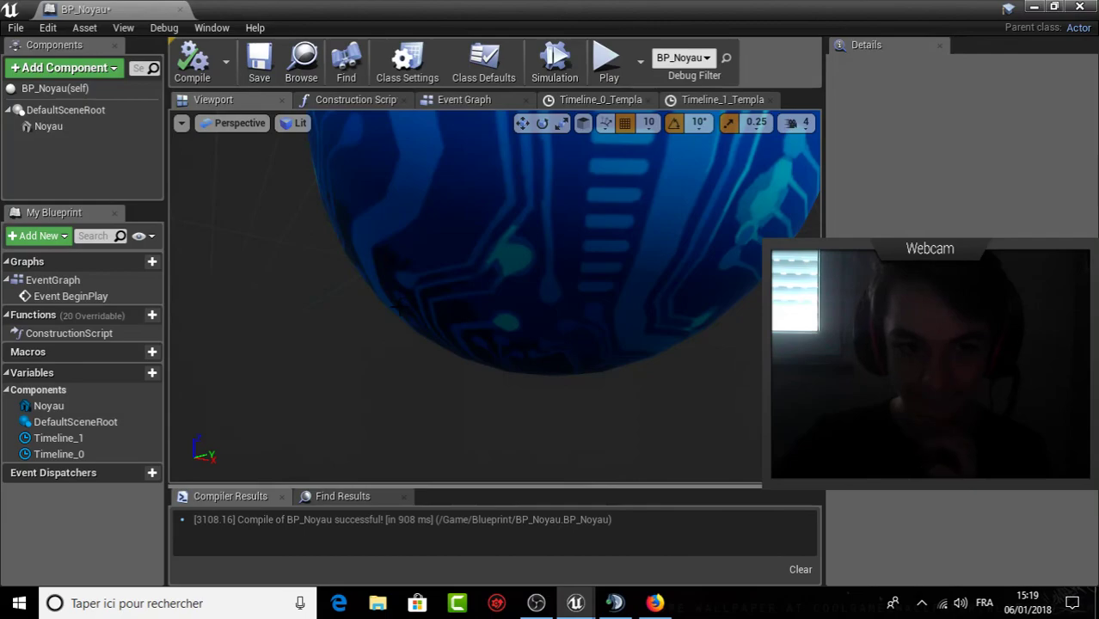
Add a Point Light component and attach it under the Noyau sphere.
scroll(464, 297, down, 5)
scroll(465, 297, up, 8)
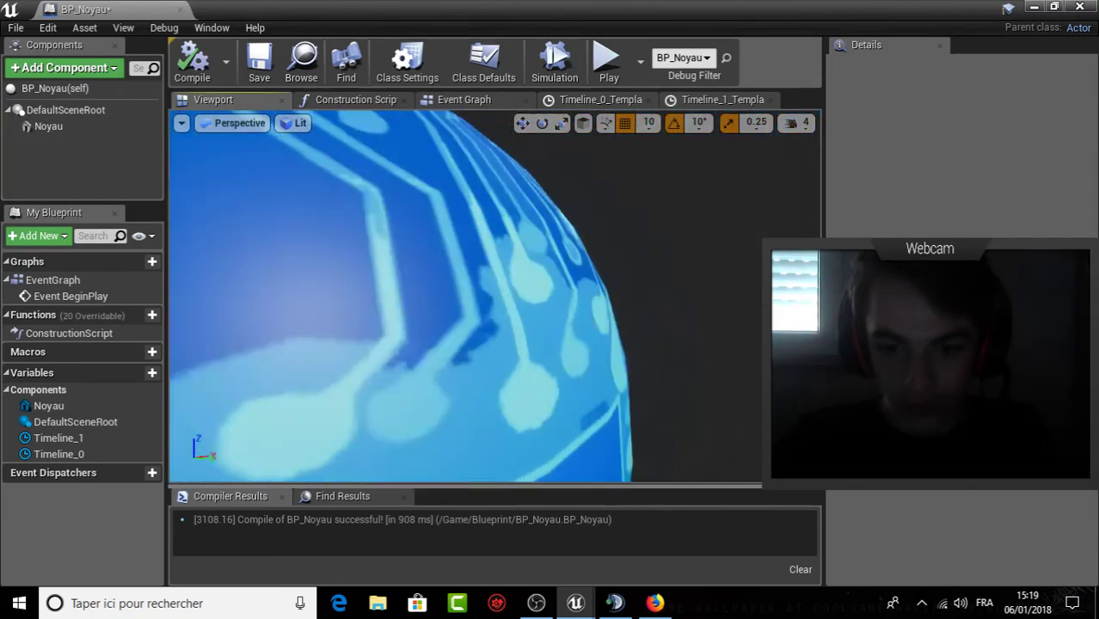
scroll(465, 297, down, 5)
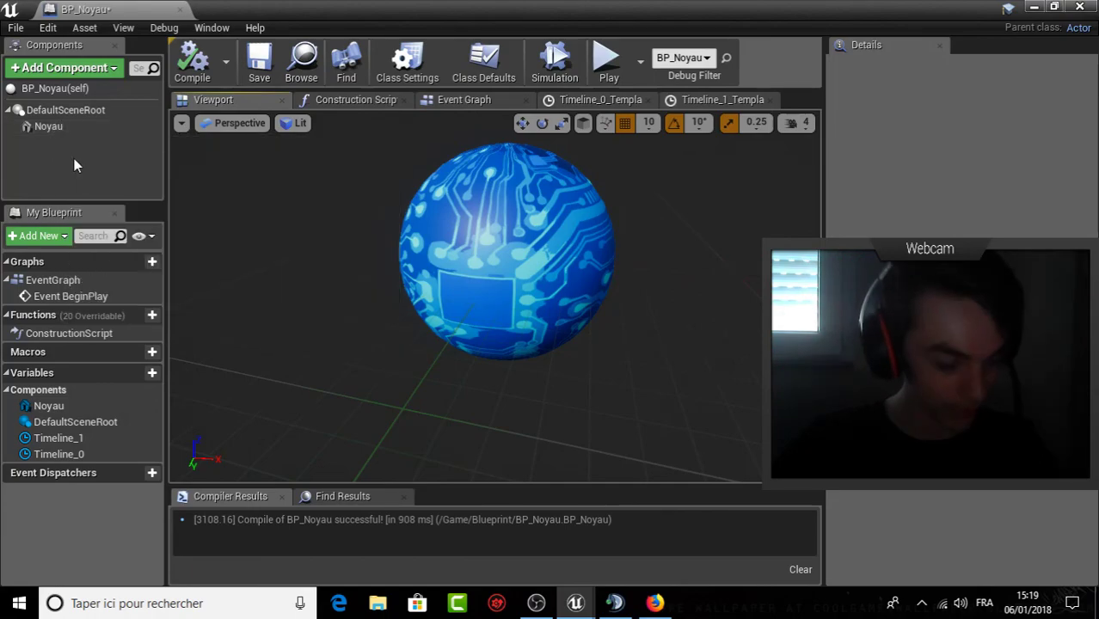
right_click(78, 155)
click(62, 67)
click(61, 67)
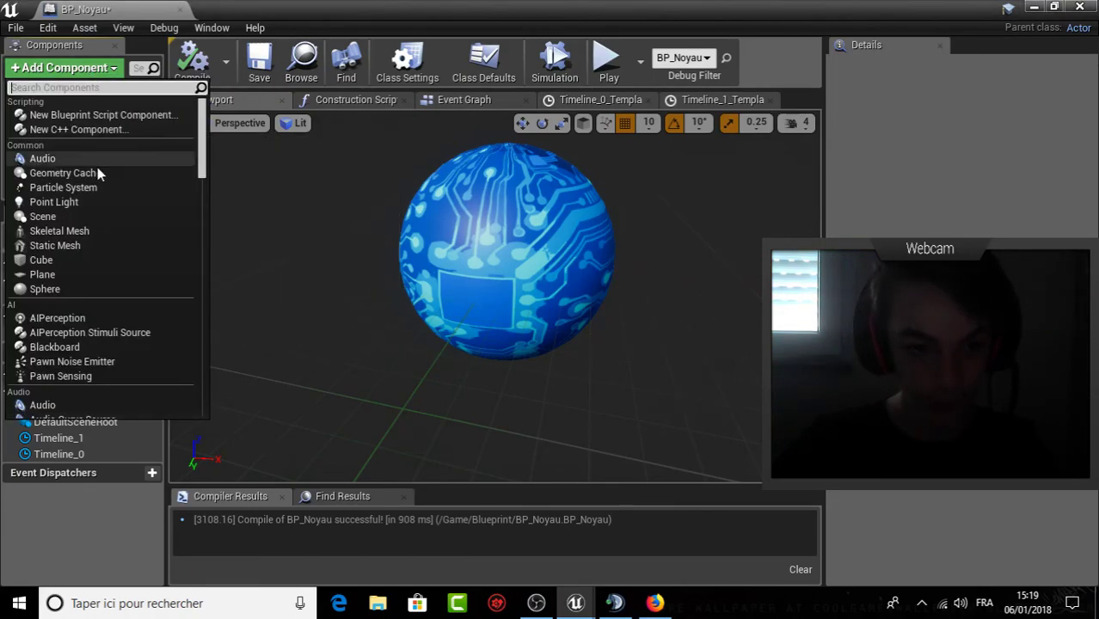
click(69, 202)
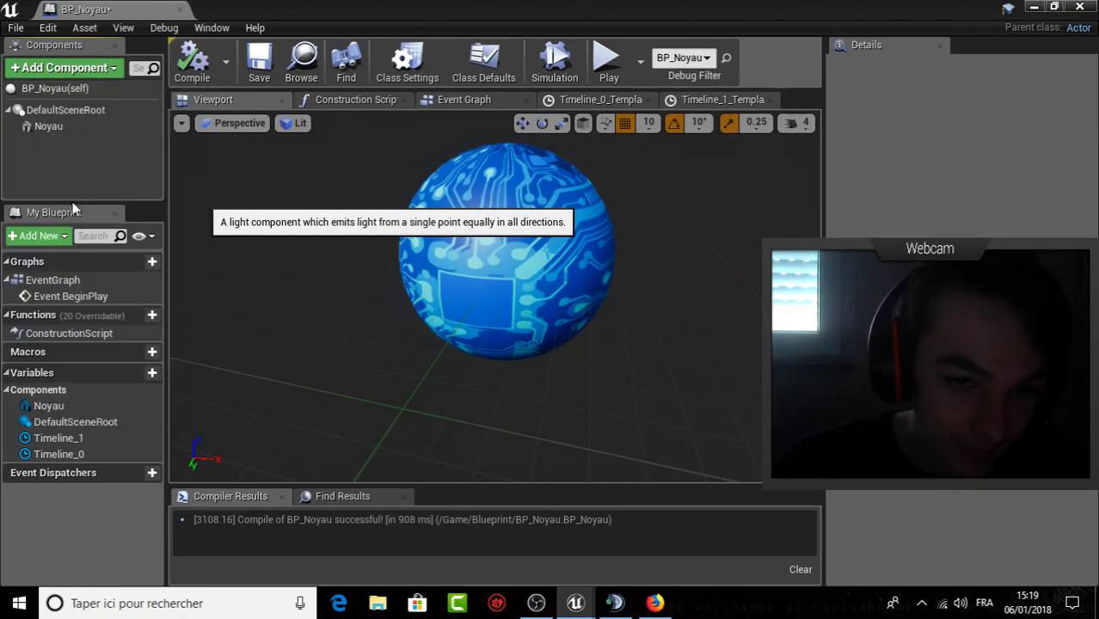
click(86, 178)
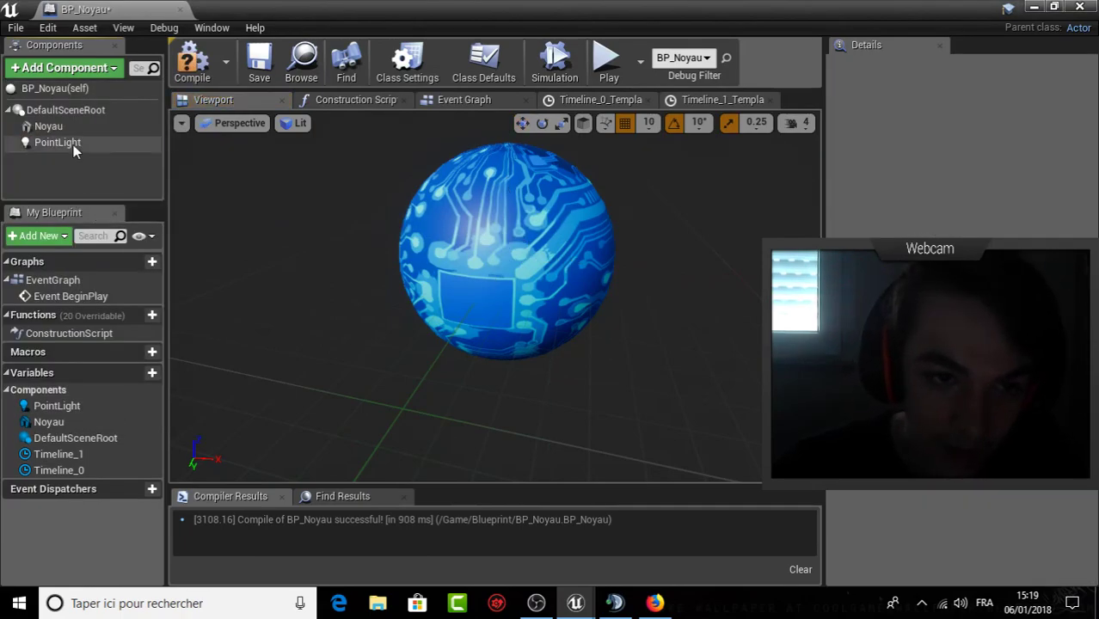
drag(73, 144, 63, 127)
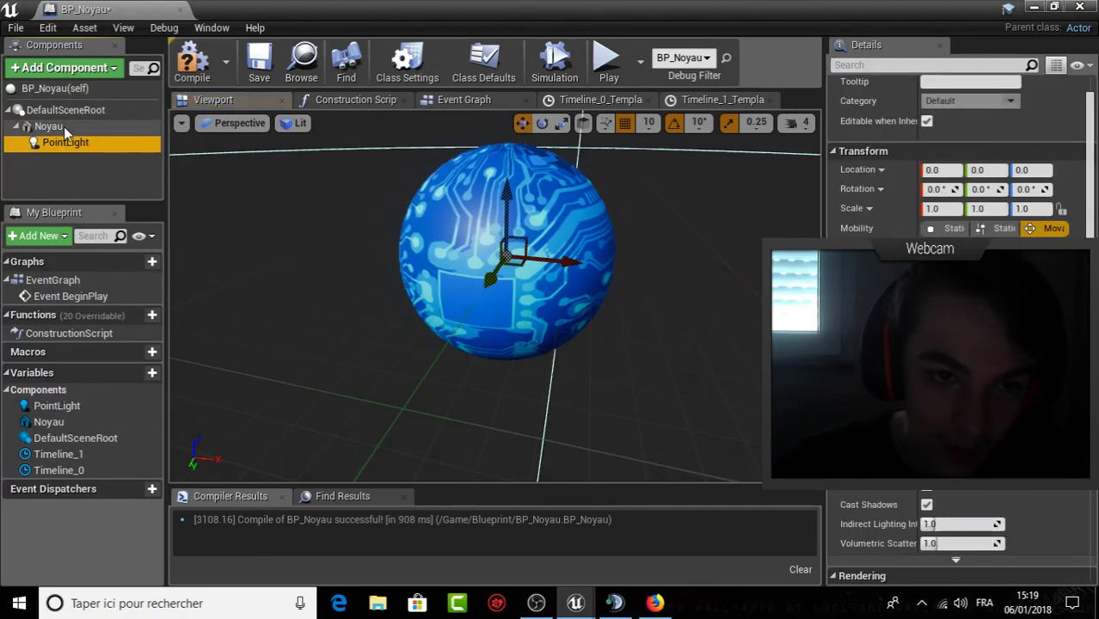
Review the Event Graph and Timeline_0 rotation curve, select the point light, and return to the viewport.
click(605, 100)
click(493, 99)
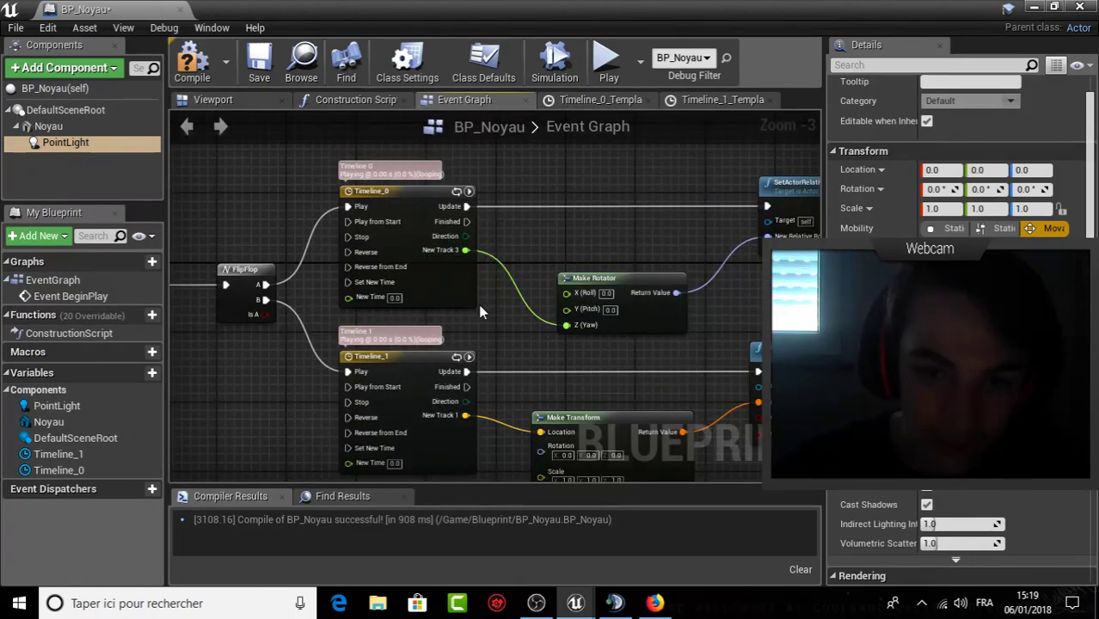
click(601, 99)
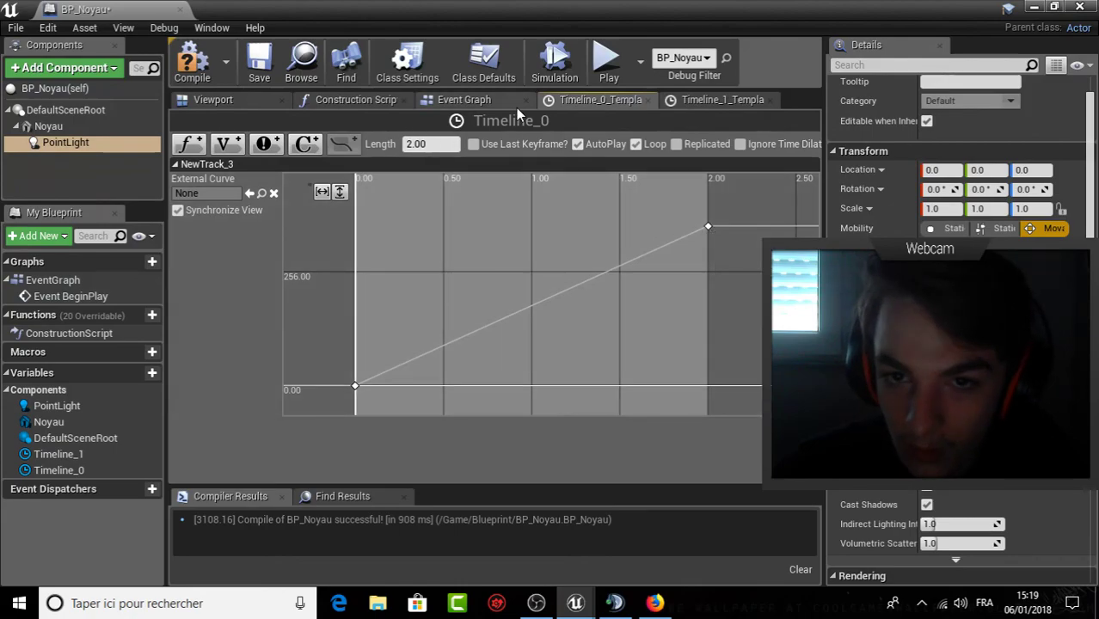
click(514, 105)
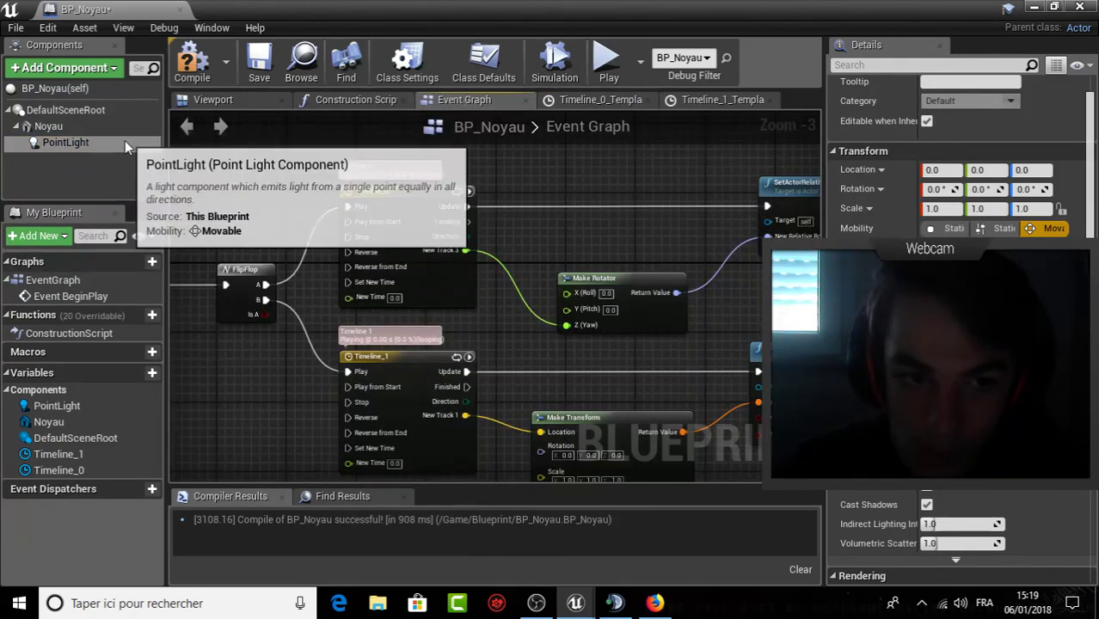
click(76, 128)
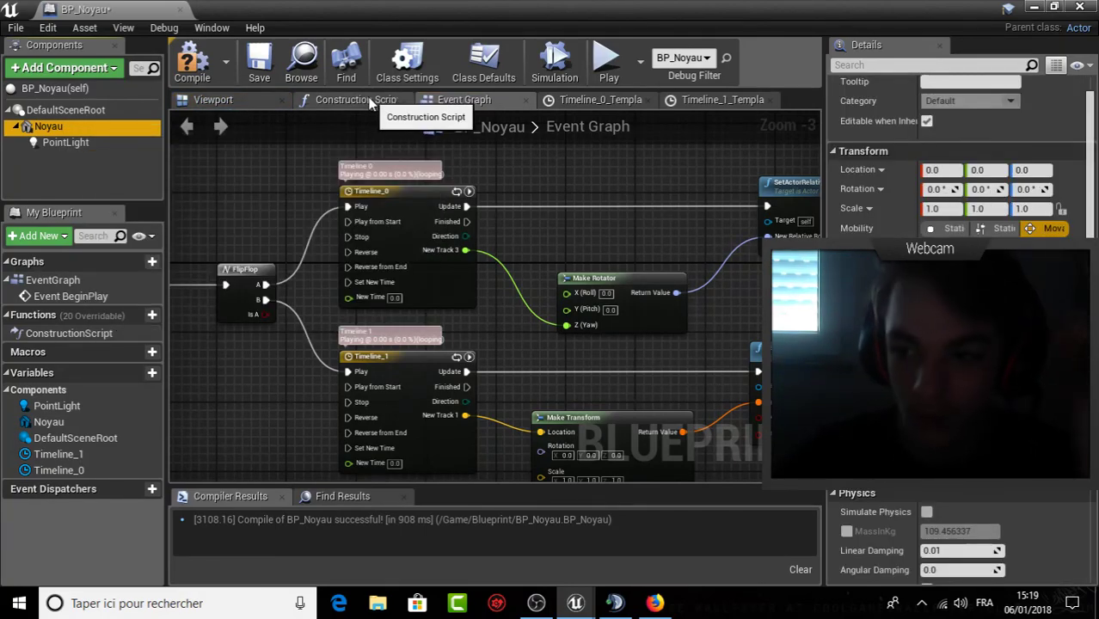
click(81, 141)
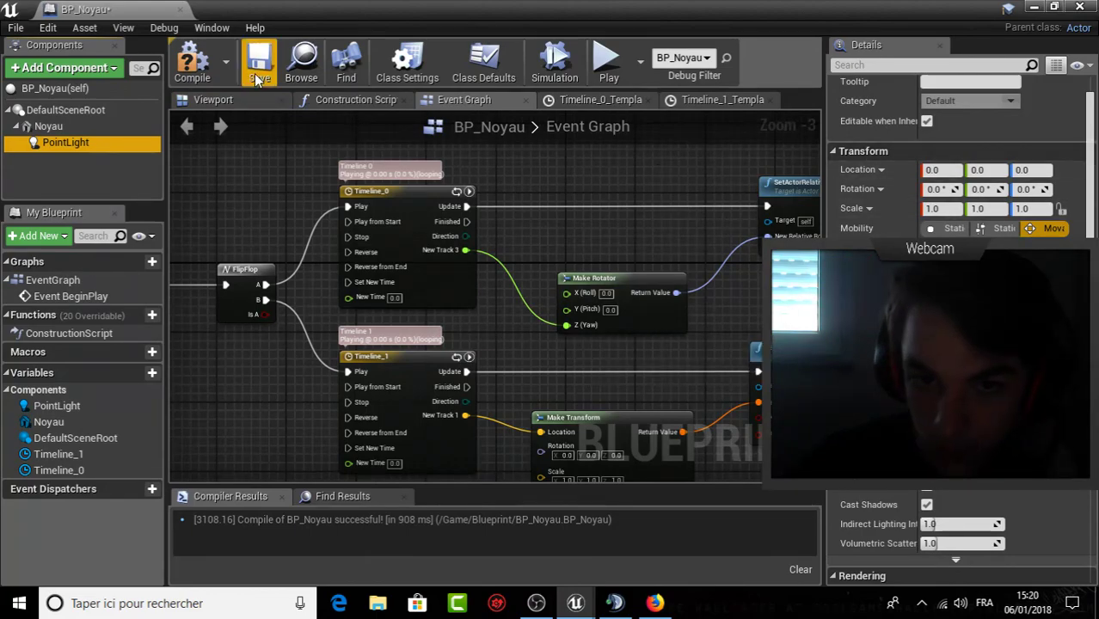
click(213, 100)
Move the point light out along Y and duplicate lights on the opposite Y and both X sides.
drag(490, 278, 393, 343)
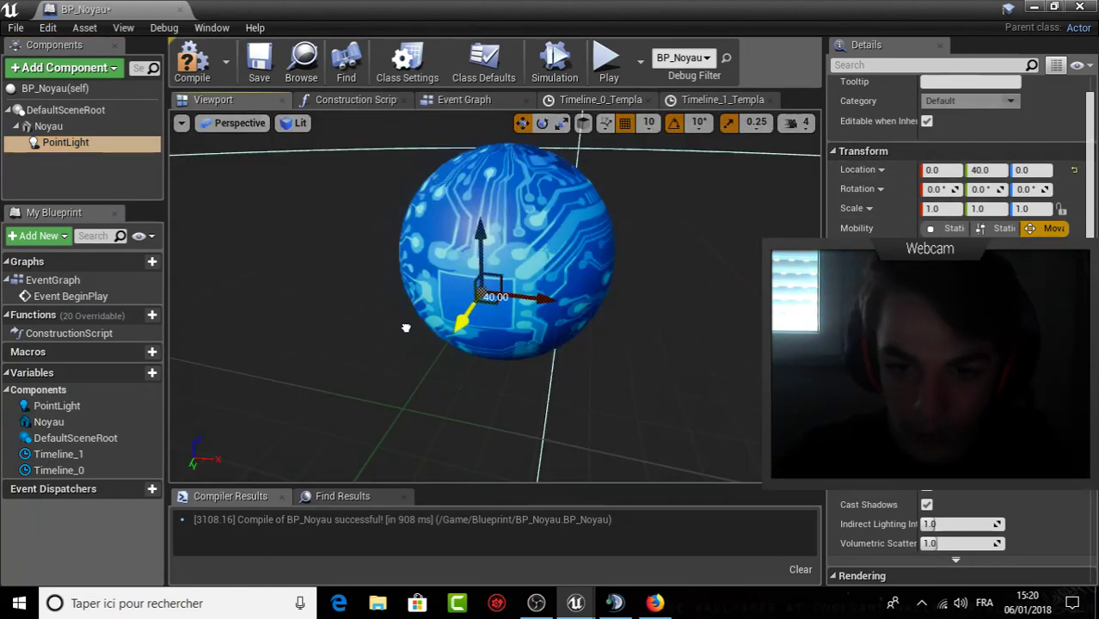
mouse_move(508, 334)
mouse_down()
mouse_move(351, 291)
mouse_move(477, 291)
mouse_up()
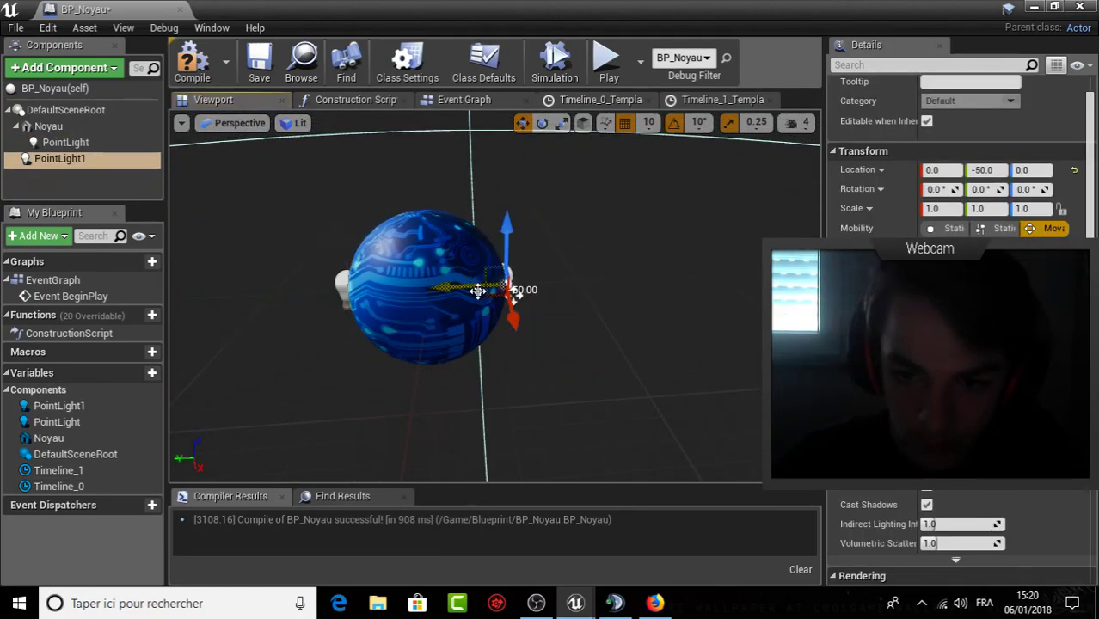
mouse_move(477, 291)
alt+mouse_down()
mouse_move(416, 288)
mouse_move(408, 402)
alt+mouse_up()
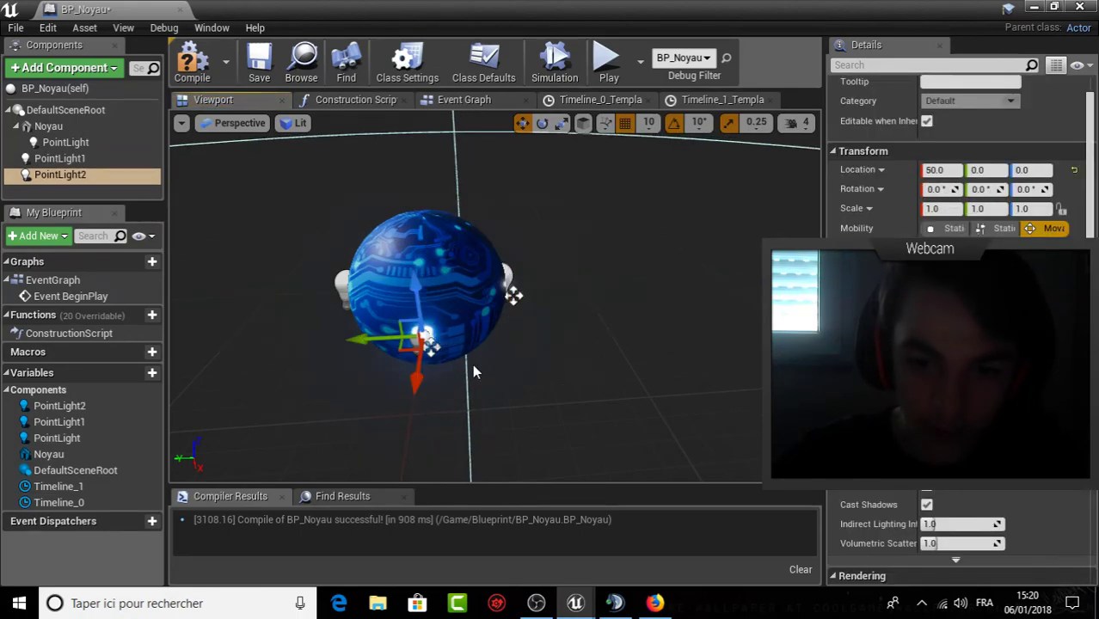
alt+drag(472, 364, 551, 370)
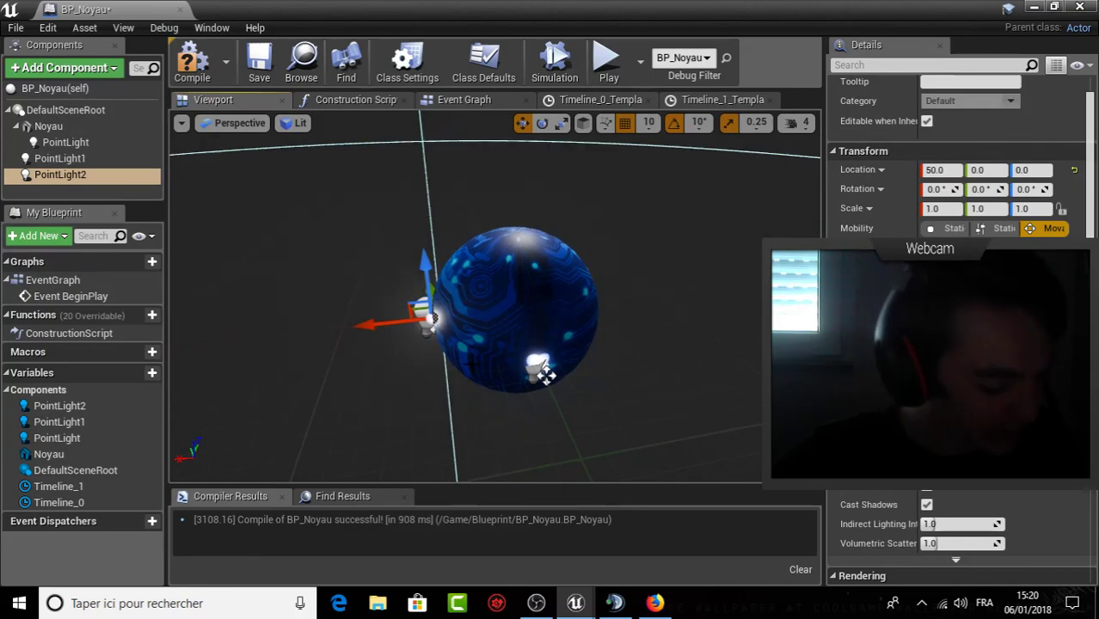
alt+drag(375, 332, 539, 307)
key(f)
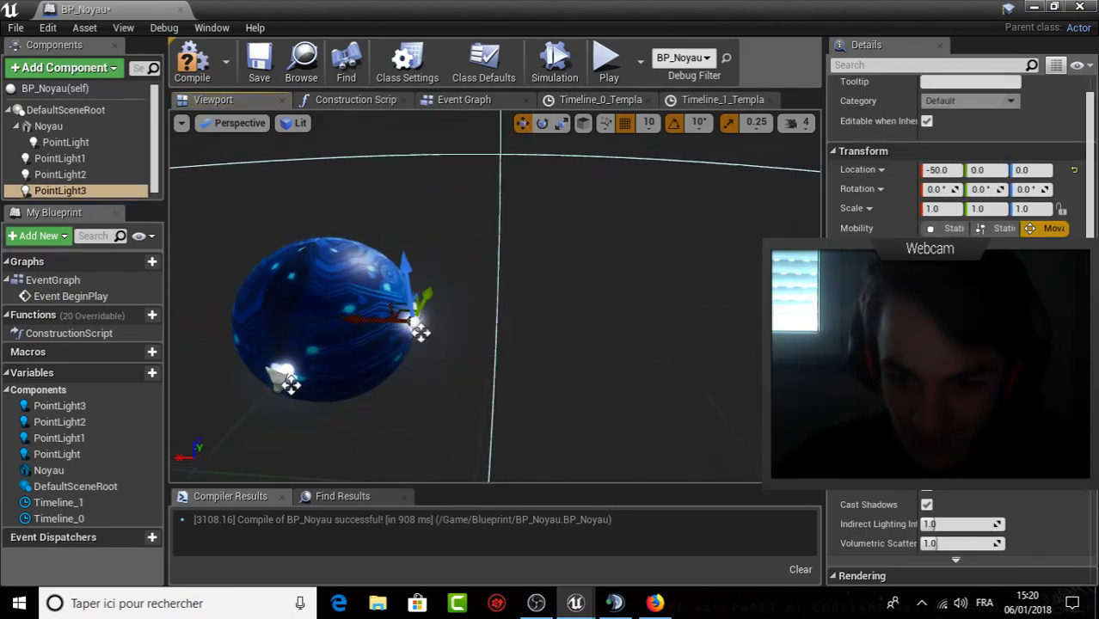
scroll(494, 297, down, 5)
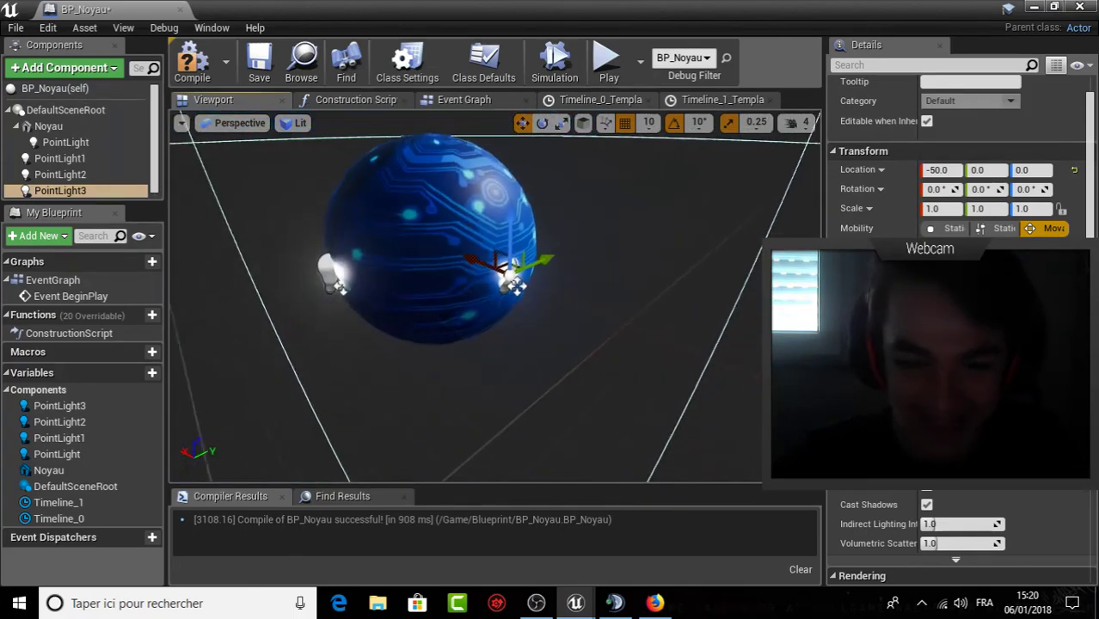
mouse_move(507, 273)
alt+mouse_down()
mouse_move(413, 215)
mouse_move(434, 150)
alt+mouse_up()
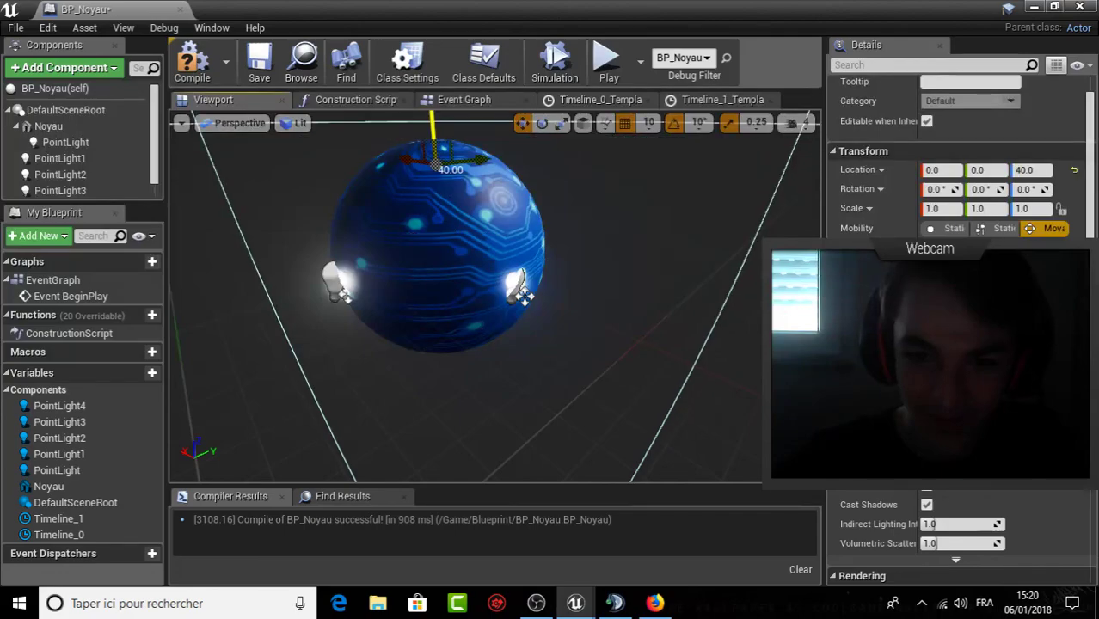
Duplicate lights above (Z 50) and below (Z -50) the sphere, then play-test the level.
middle_drag(434, 151, 471, 211)
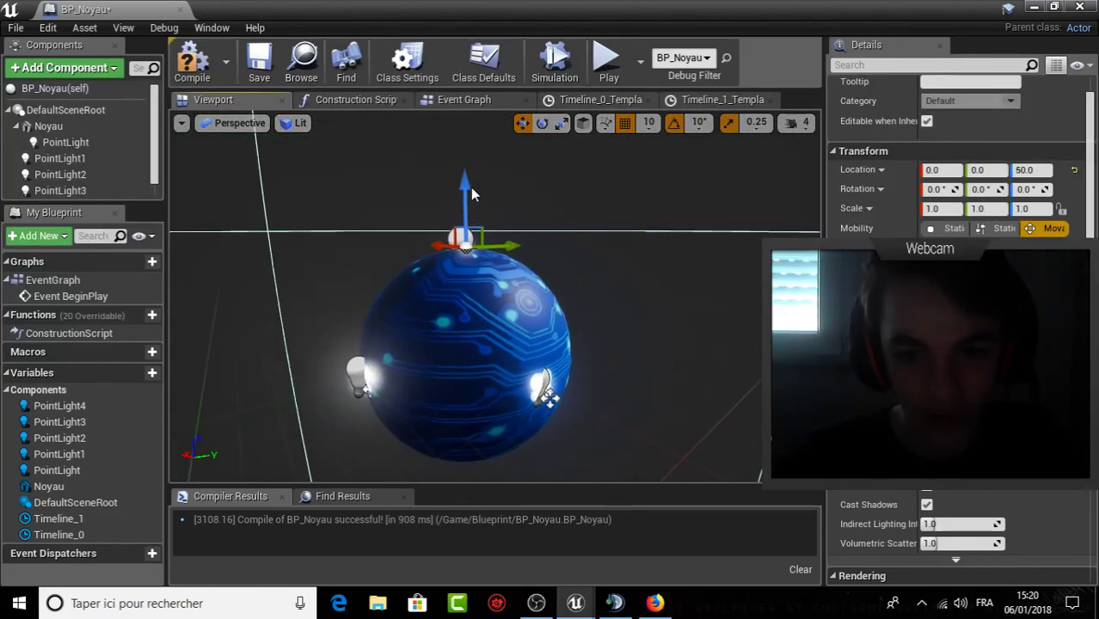
mouse_move(470, 188)
alt+mouse_down()
mouse_move(463, 363)
mouse_move(478, 467)
alt+mouse_up()
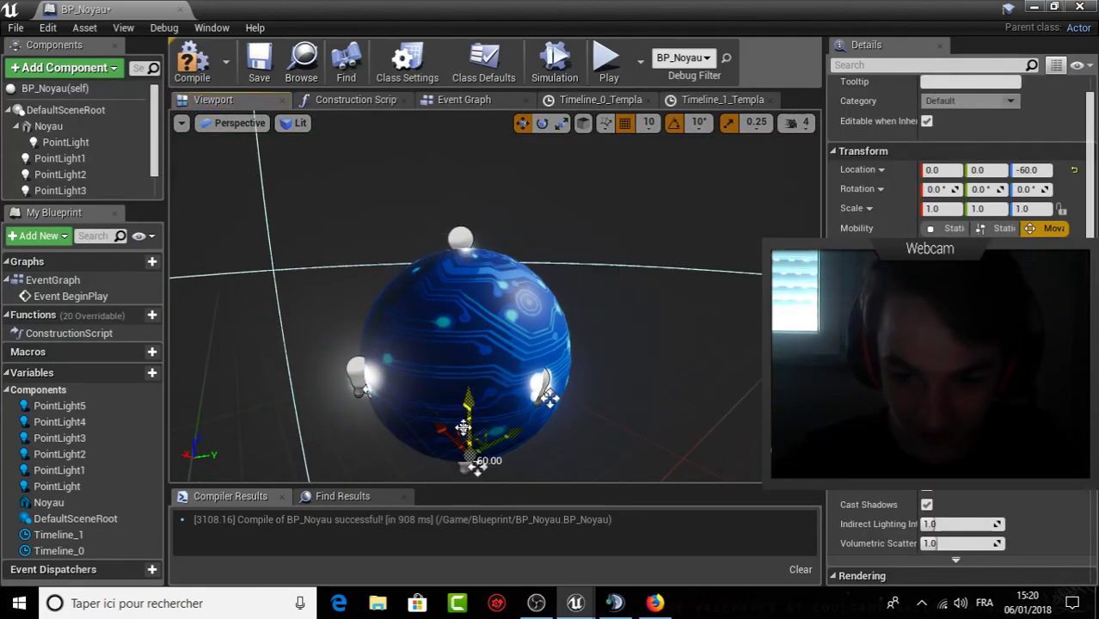
mouse_move(478, 467)
middle_down()
mouse_move(486, 157)
mouse_move(505, 301)
middle_up()
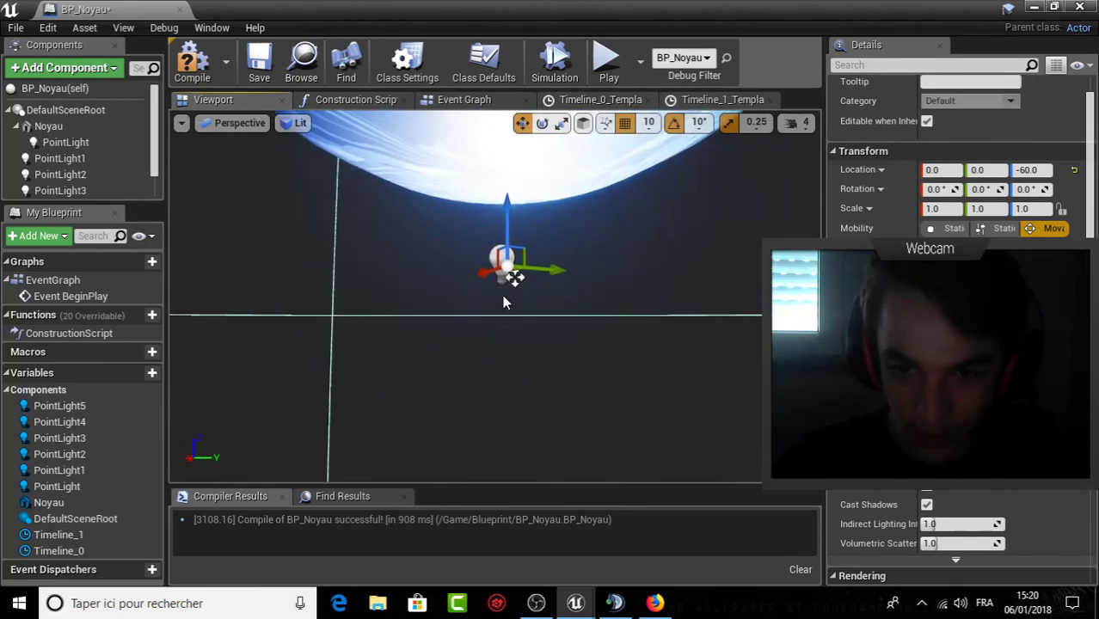
mouse_move(496, 176)
alt+mouse_down()
mouse_move(497, 284)
mouse_move(399, 143)
alt+mouse_up()
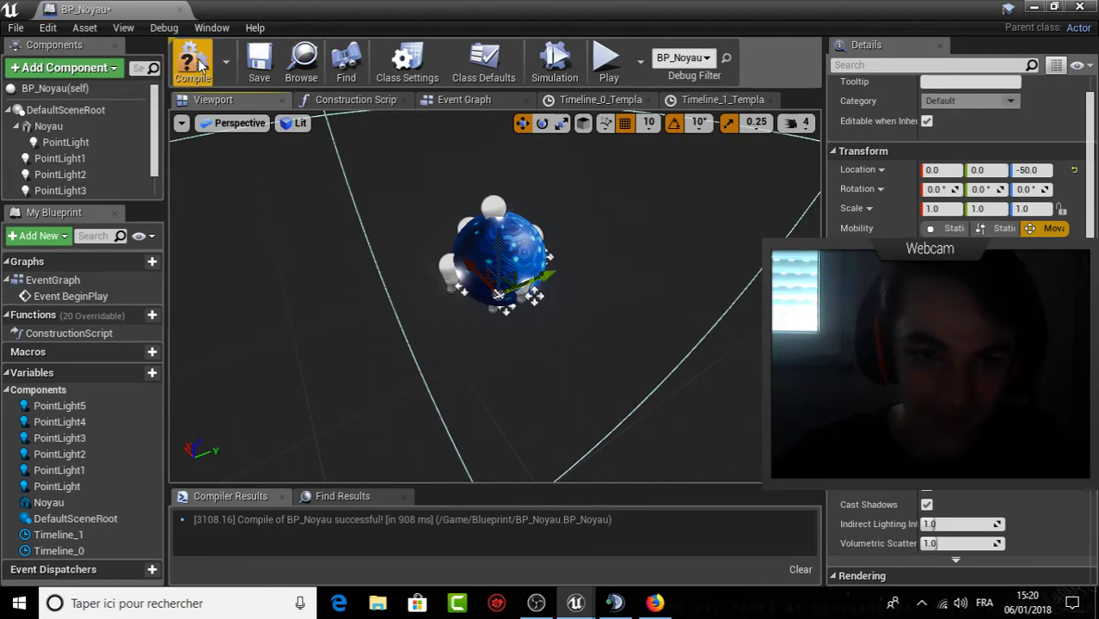
click(1041, 7)
click(777, 69)
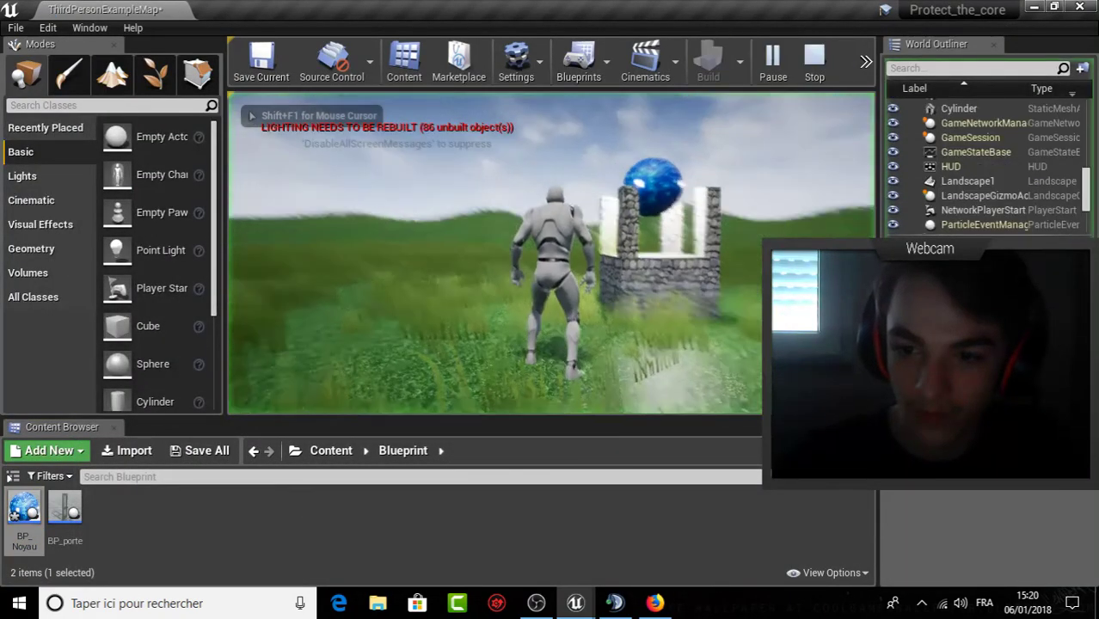
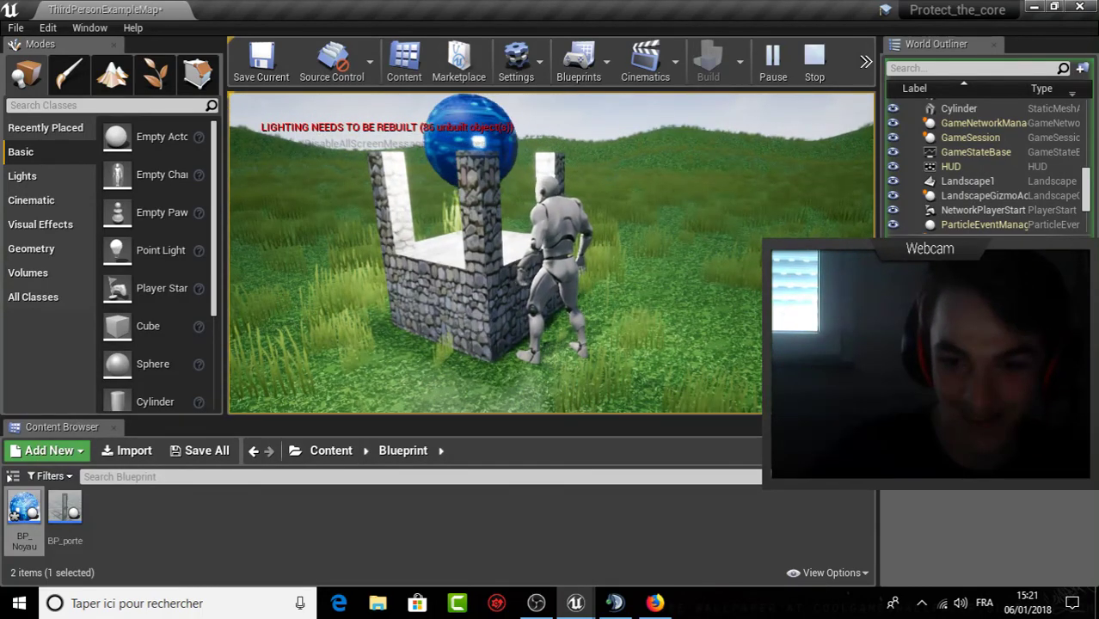
Run and jump the character over the stone well and across the grass, then stop play.
key(w)
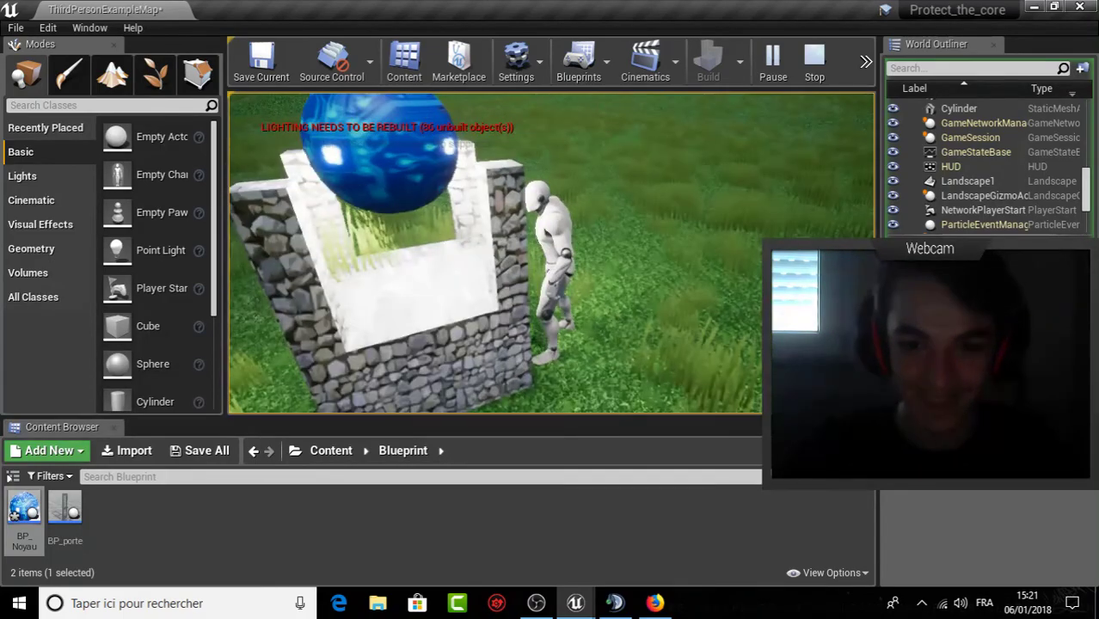
key(space)
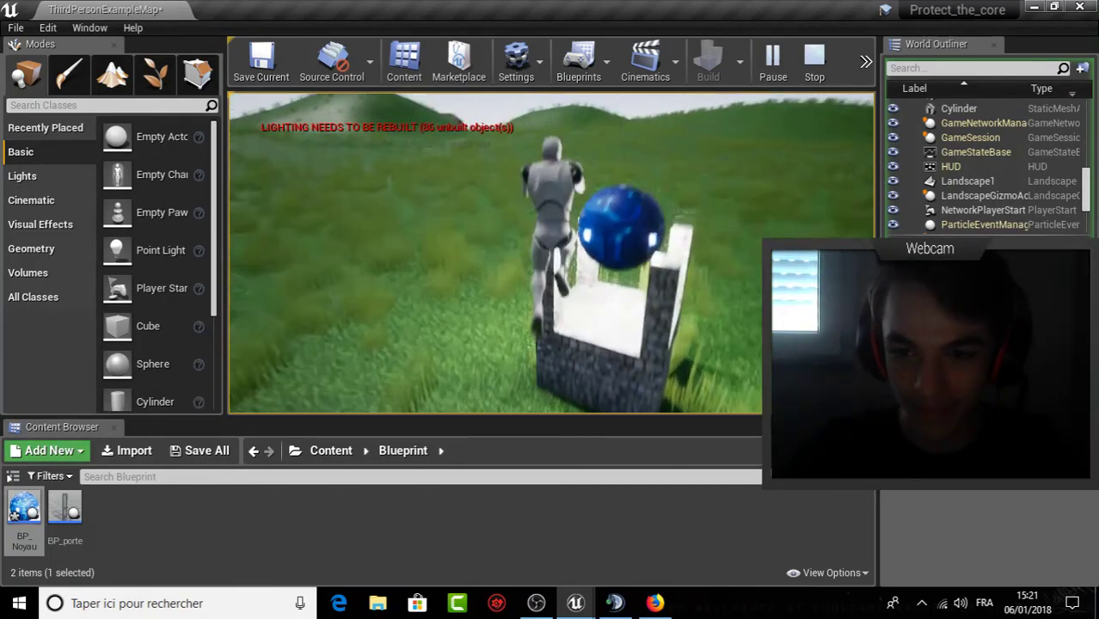
key(space)
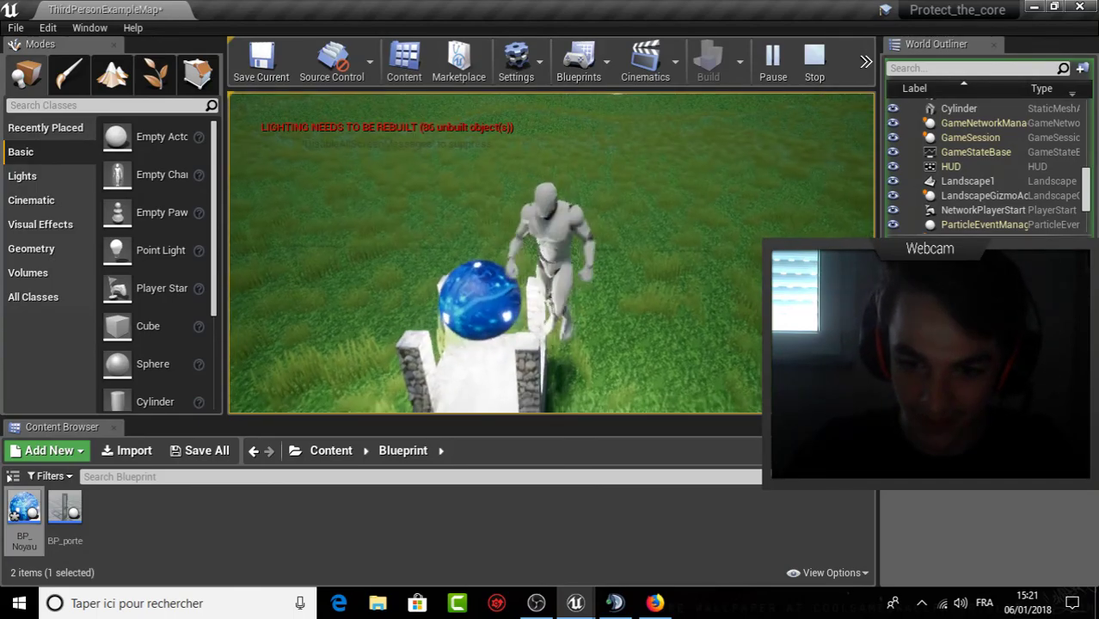
key(space)
key(w)
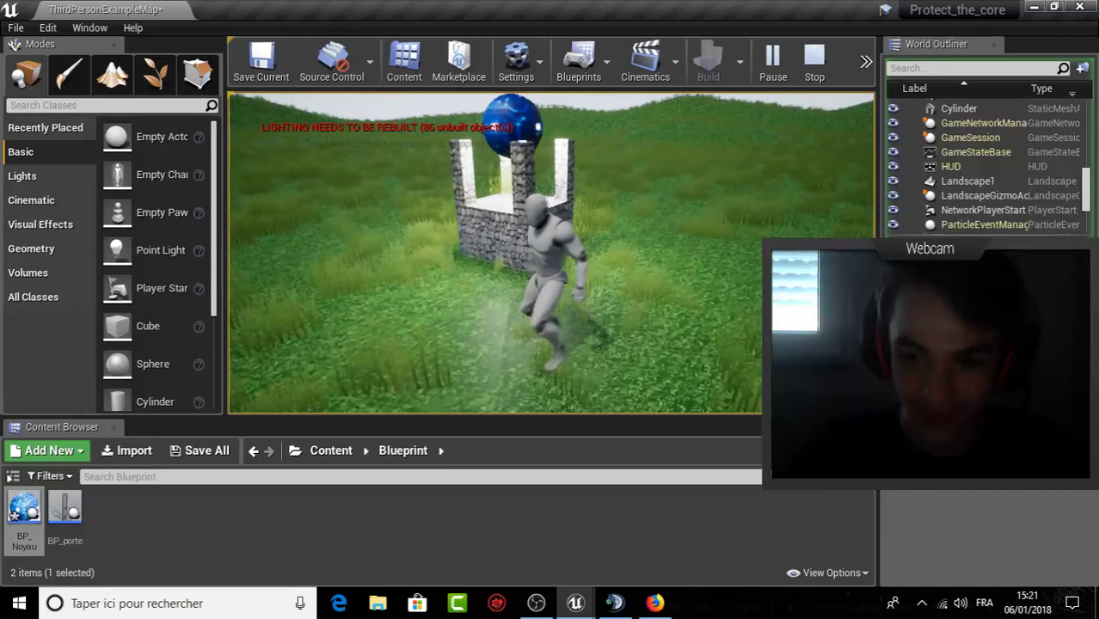
key(w)
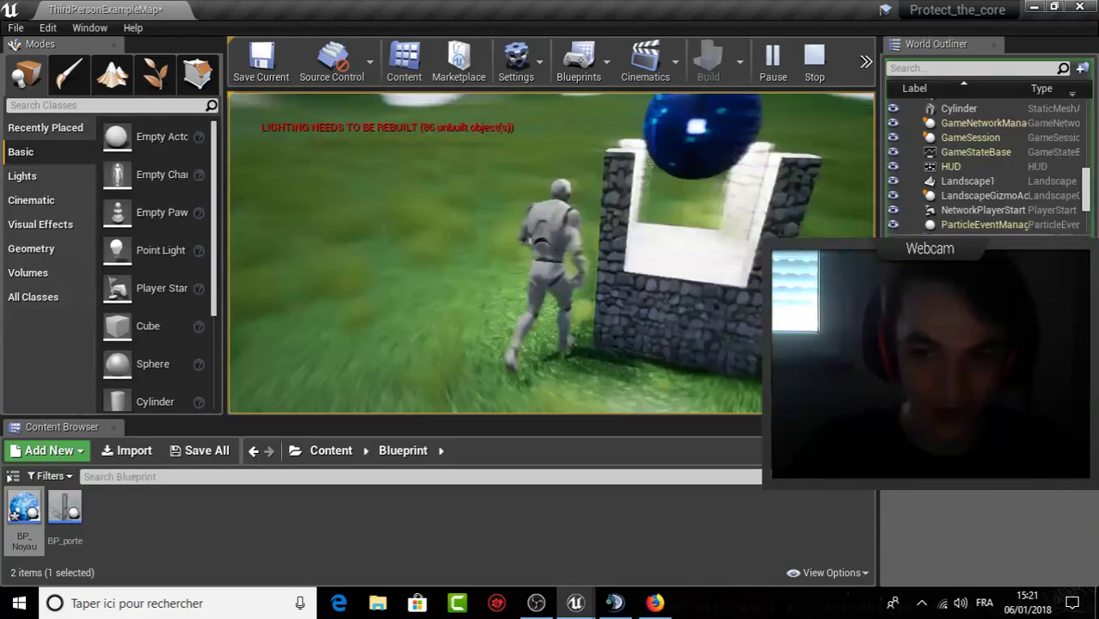
key(w)
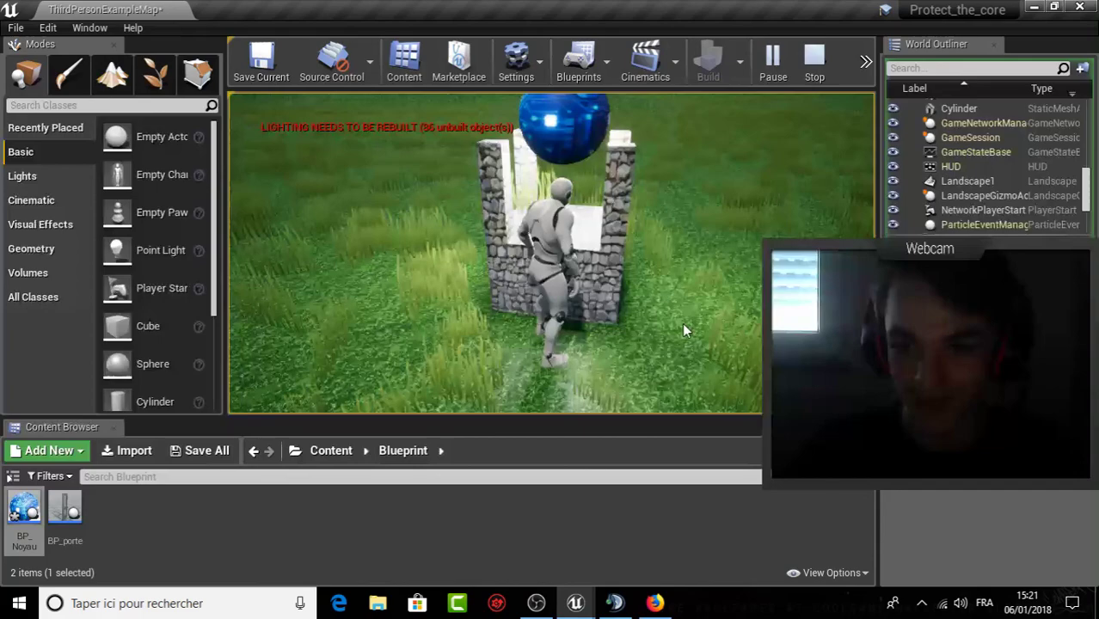
key(Escape)
right_drag(532, 378, 531, 378)
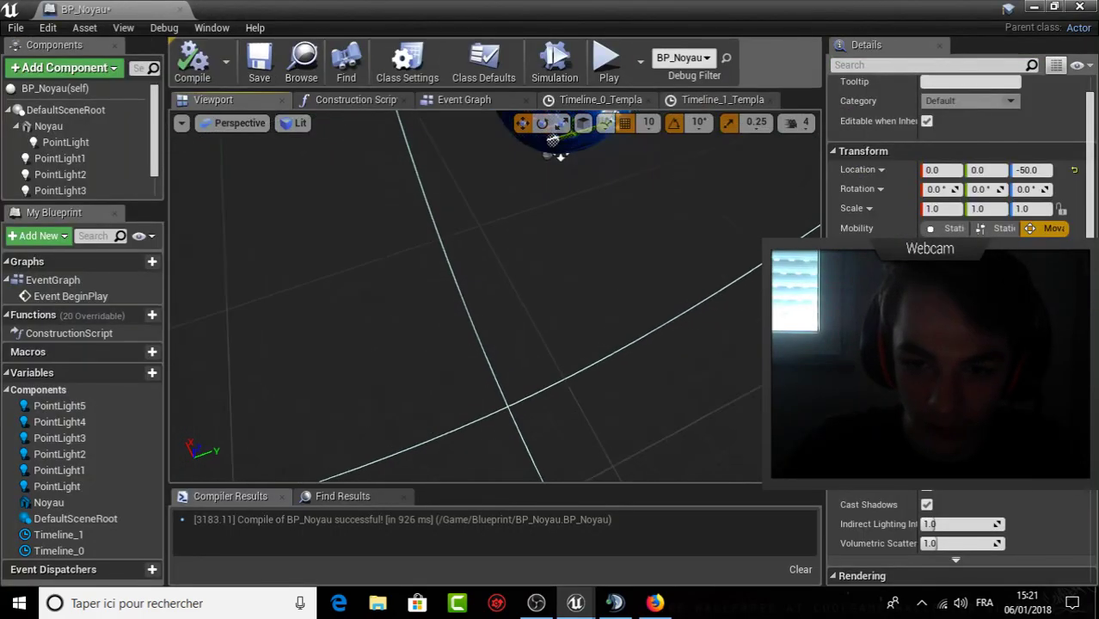
Inspect PointLight3, PointLight1 and the top point light sitting 50 units from the Noyau sphere.
right_drag(520, 232, 521, 232)
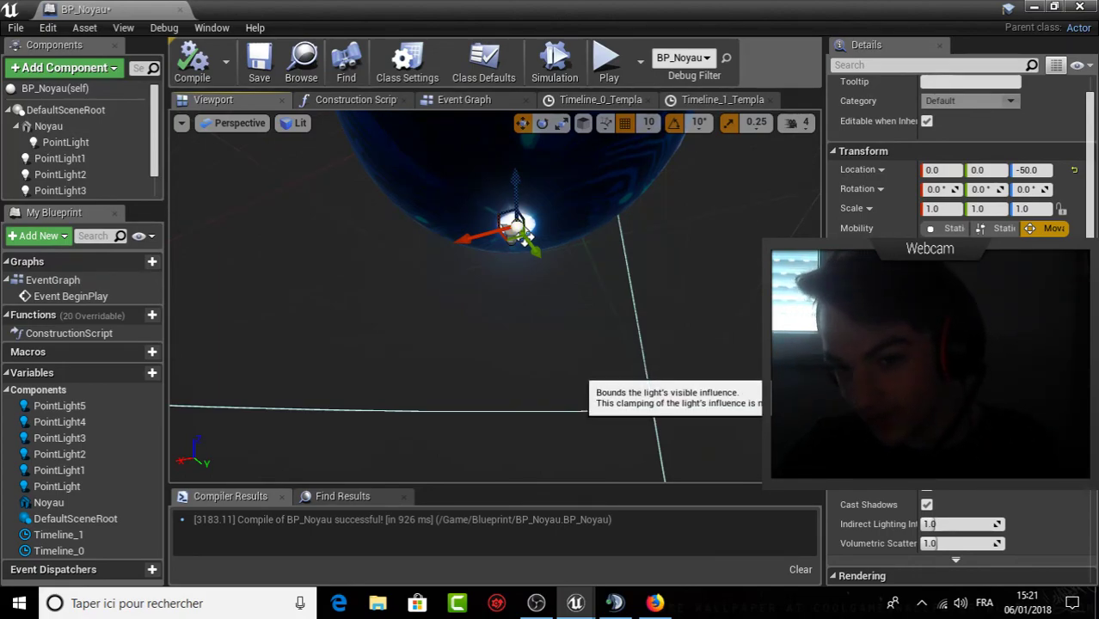
mouse_move(581, 326)
right_down()
mouse_move(301, 201)
mouse_move(602, 206)
right_up()
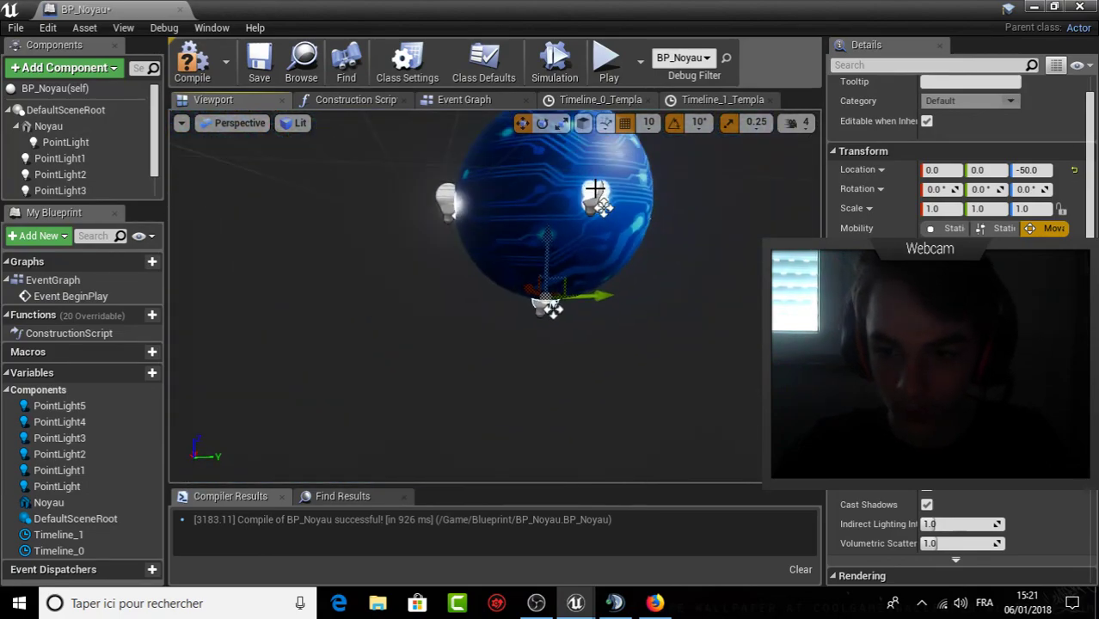
click(597, 194)
click(601, 192)
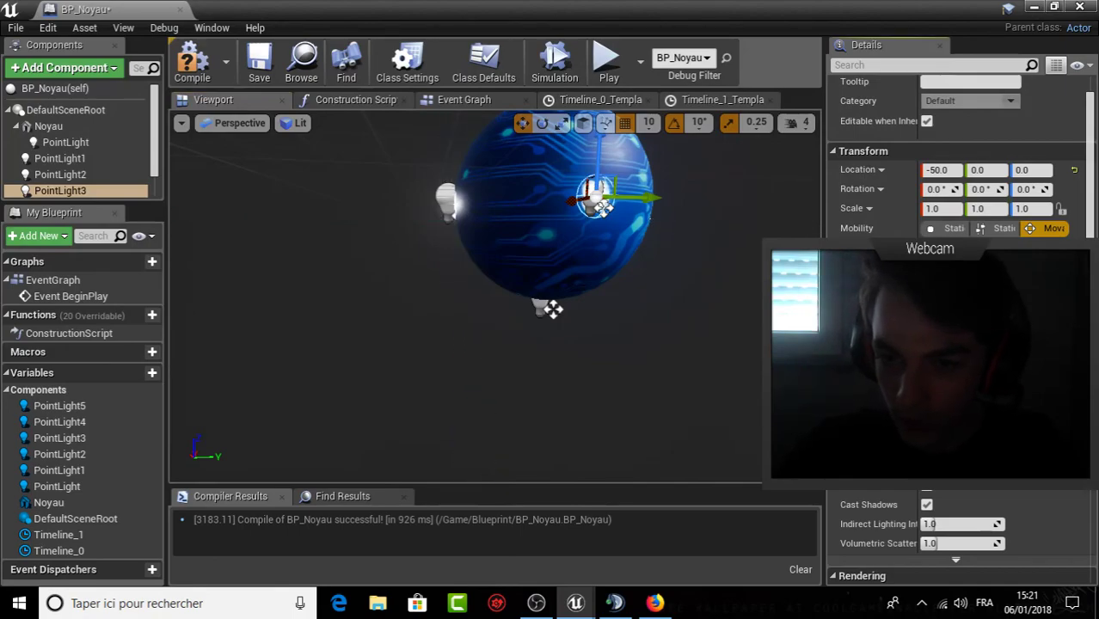
click(449, 205)
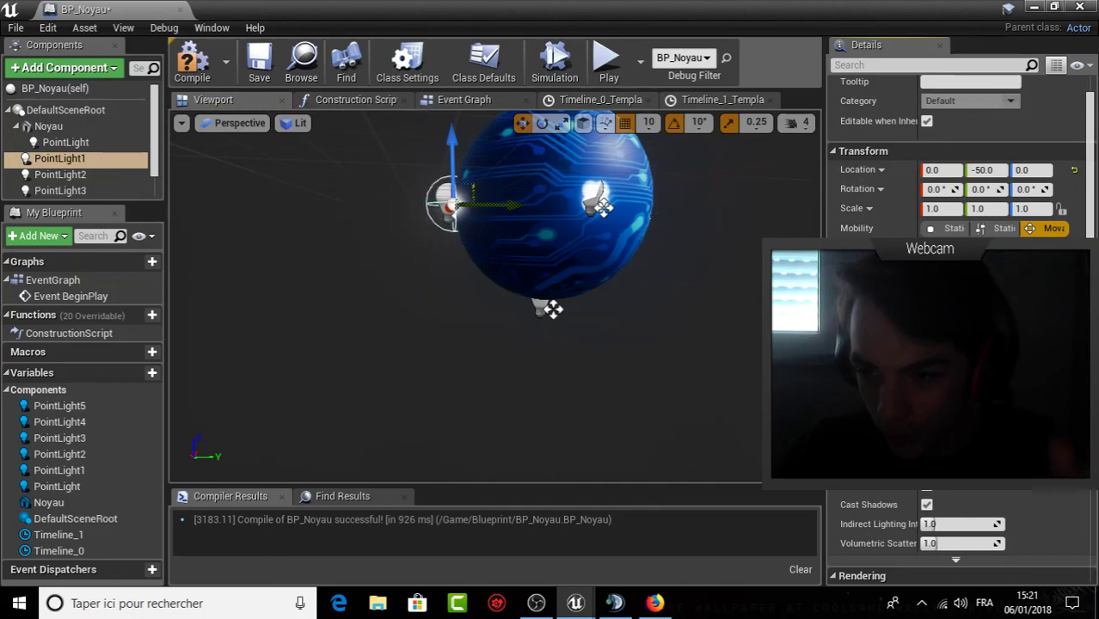
right_drag(626, 285, 625, 224)
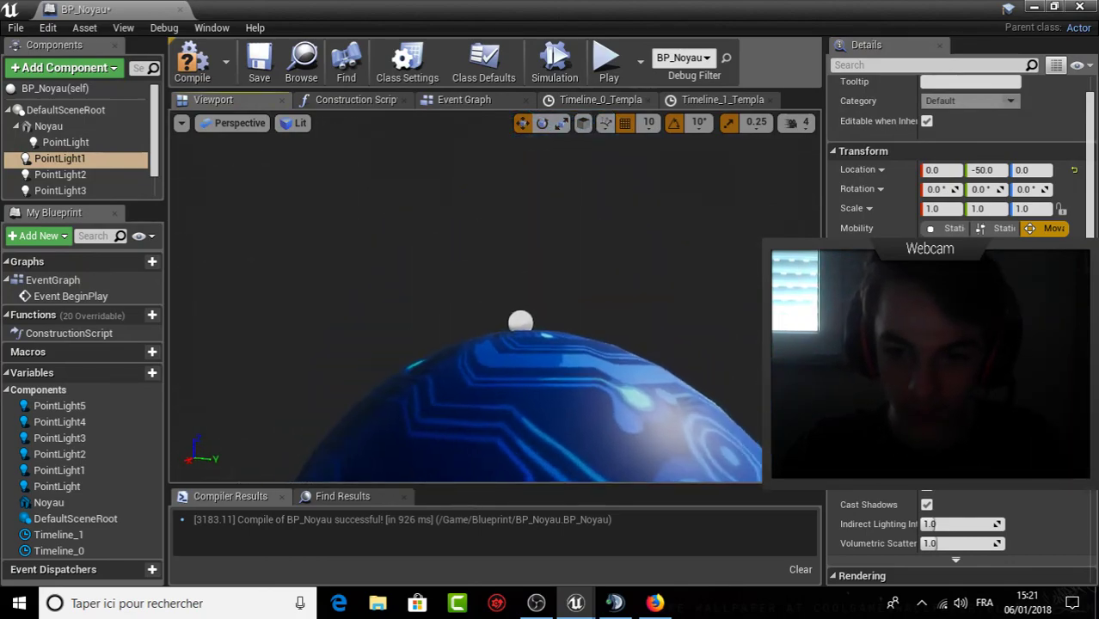
right_drag(586, 328, 586, 328)
click(596, 395)
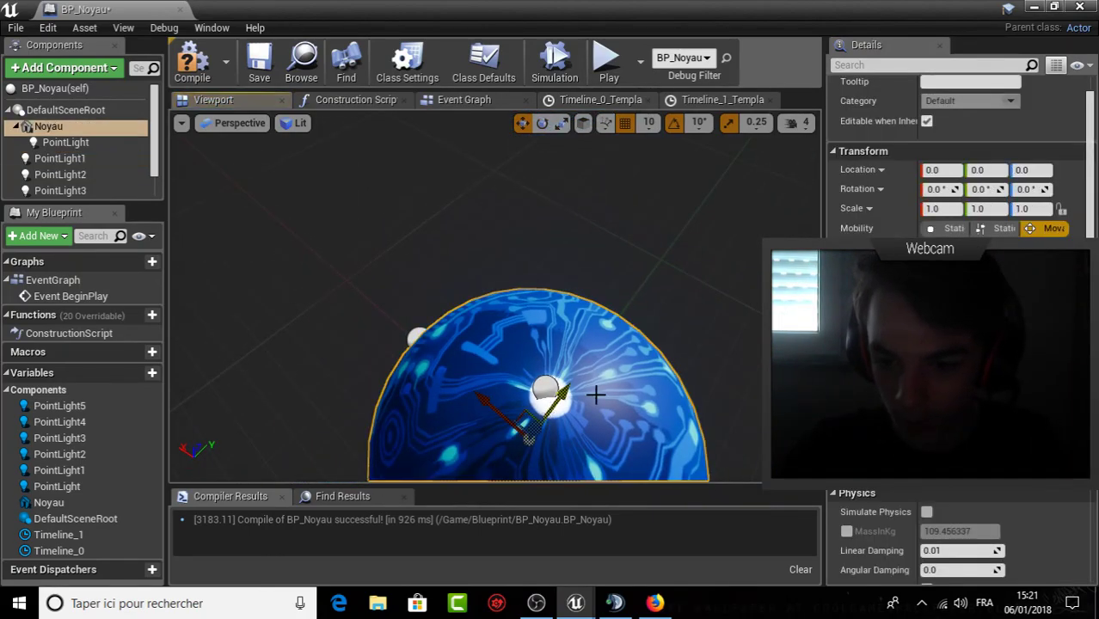
click(542, 393)
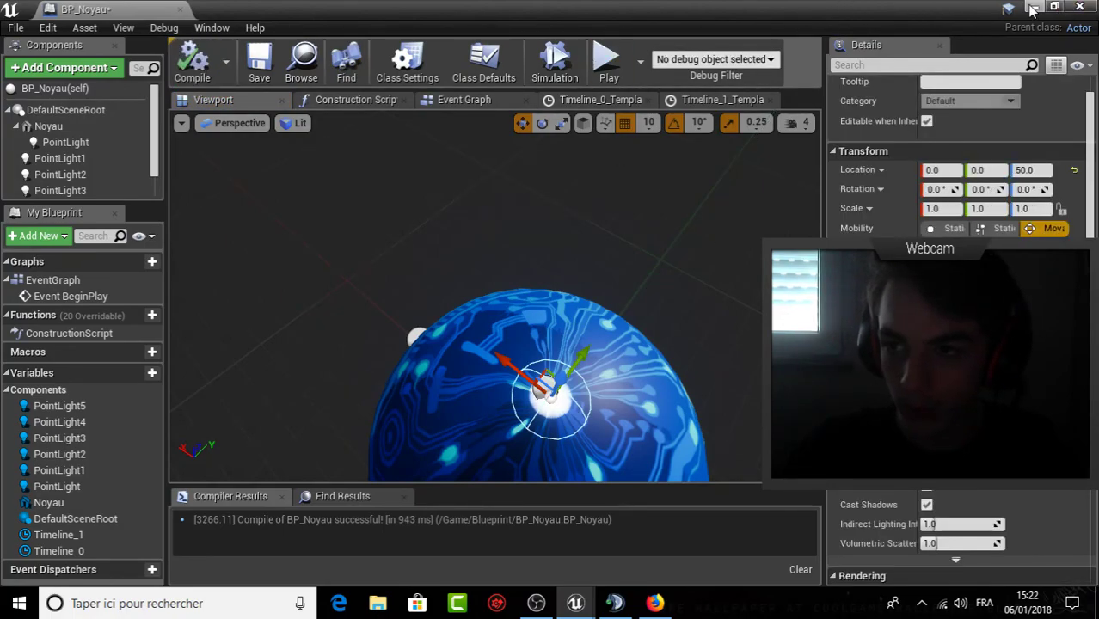
Play-test the level from the main editor, then stop the session.
click(1032, 9)
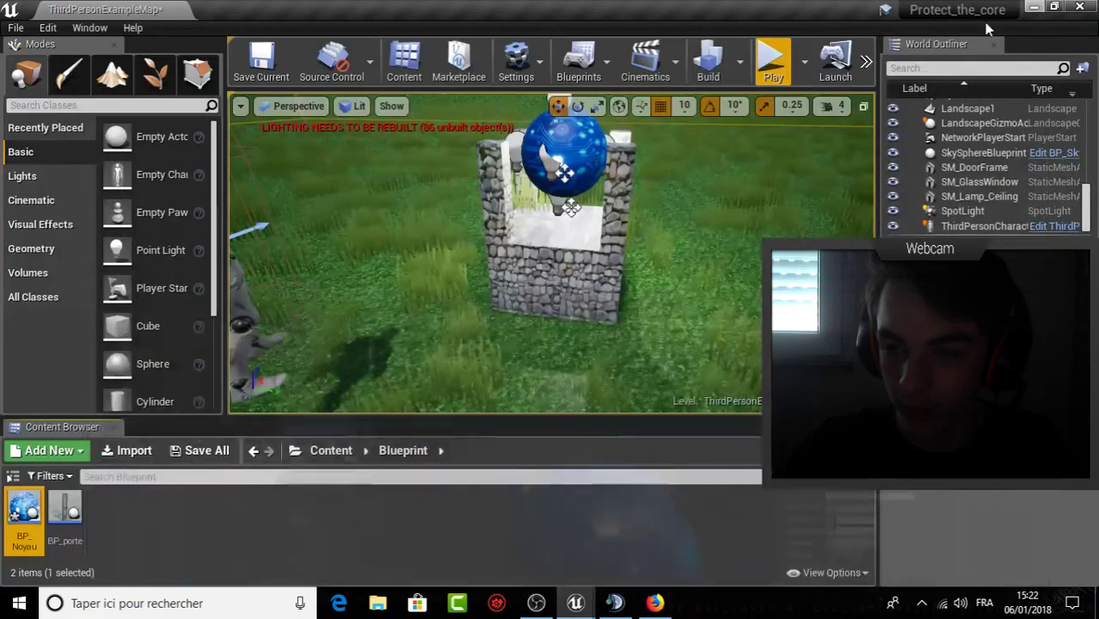
key(alt+p)
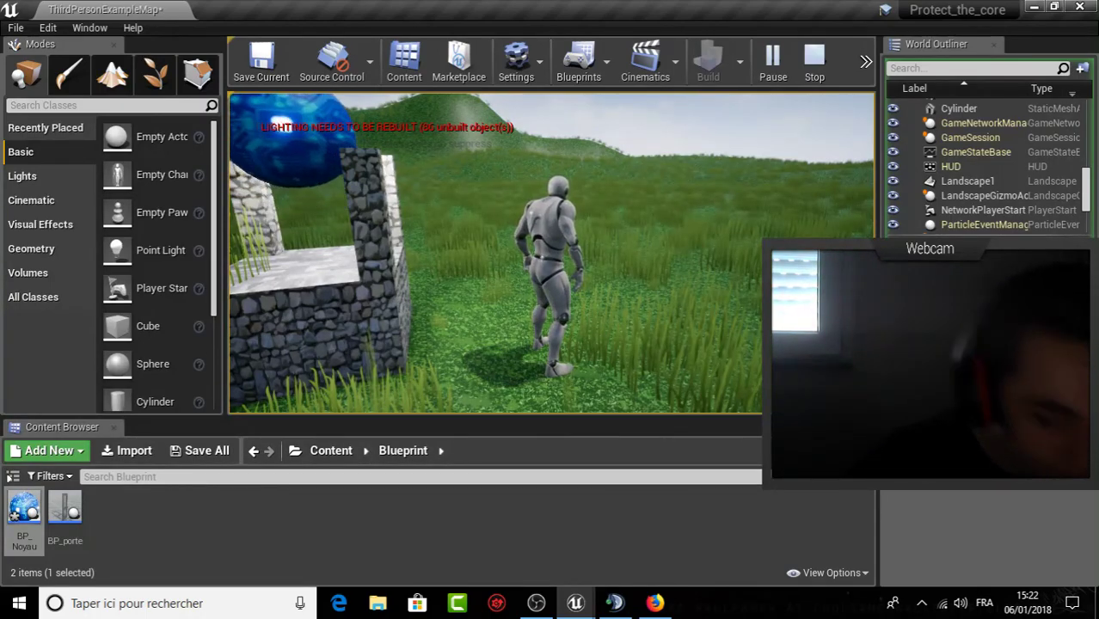
key(Escape)
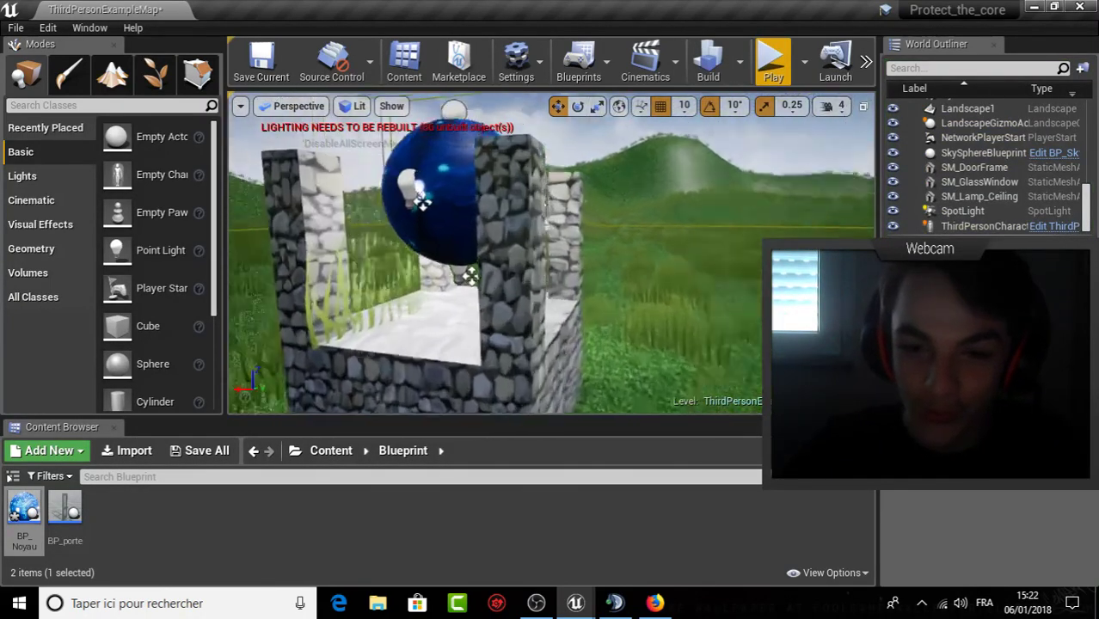
Fly the view into the stone-walled room to see the lit core, then return to BP_Noyau.
mouse_move(516, 258)
right_down()
mouse_move(482, 284)
mouse_move(464, 266)
mouse_move(516, 275)
right_up()
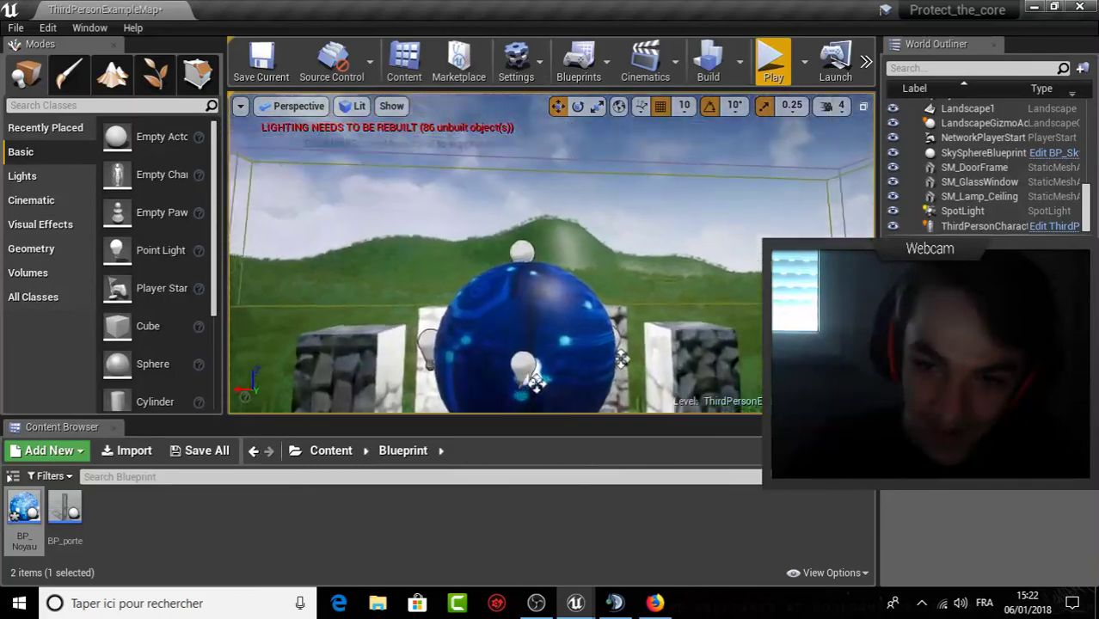
right_drag(507, 198, 701, 154)
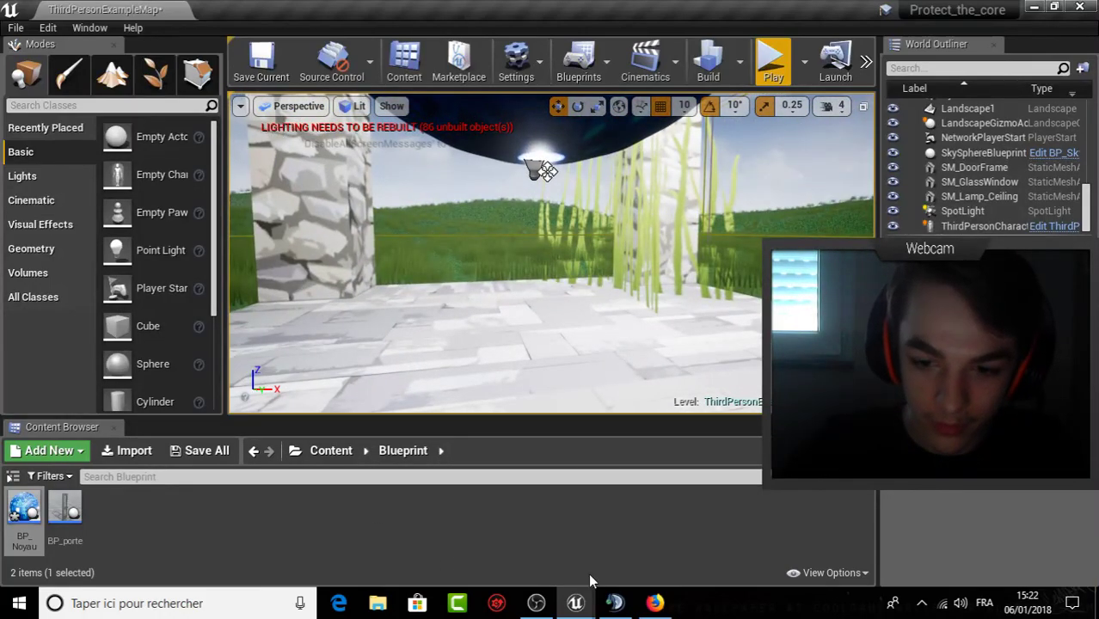
mouse_move(589, 599)
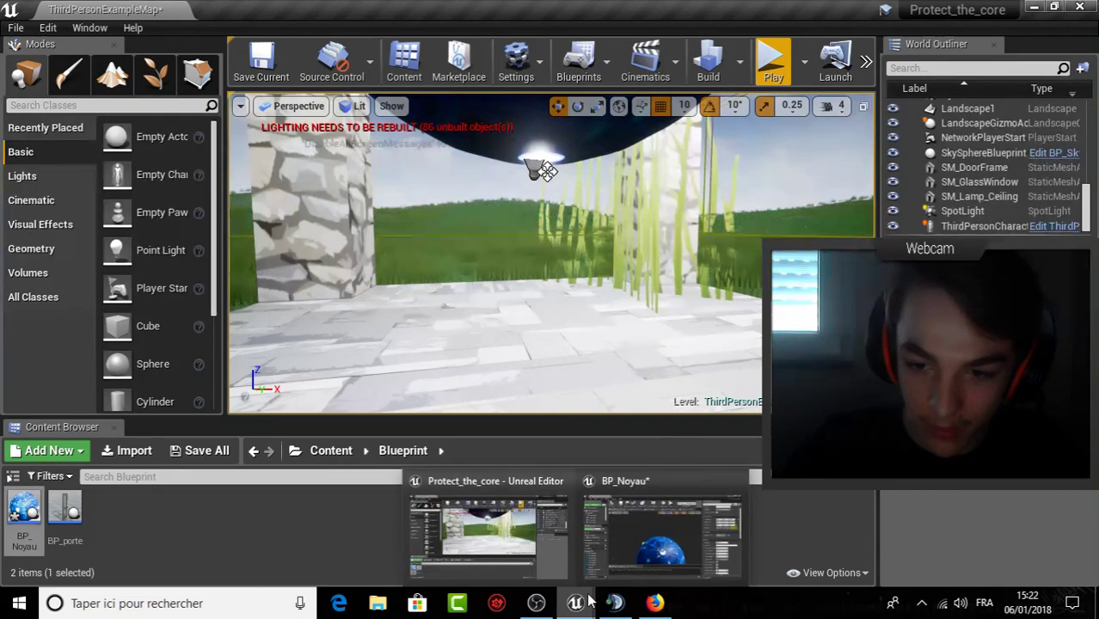
click(662, 538)
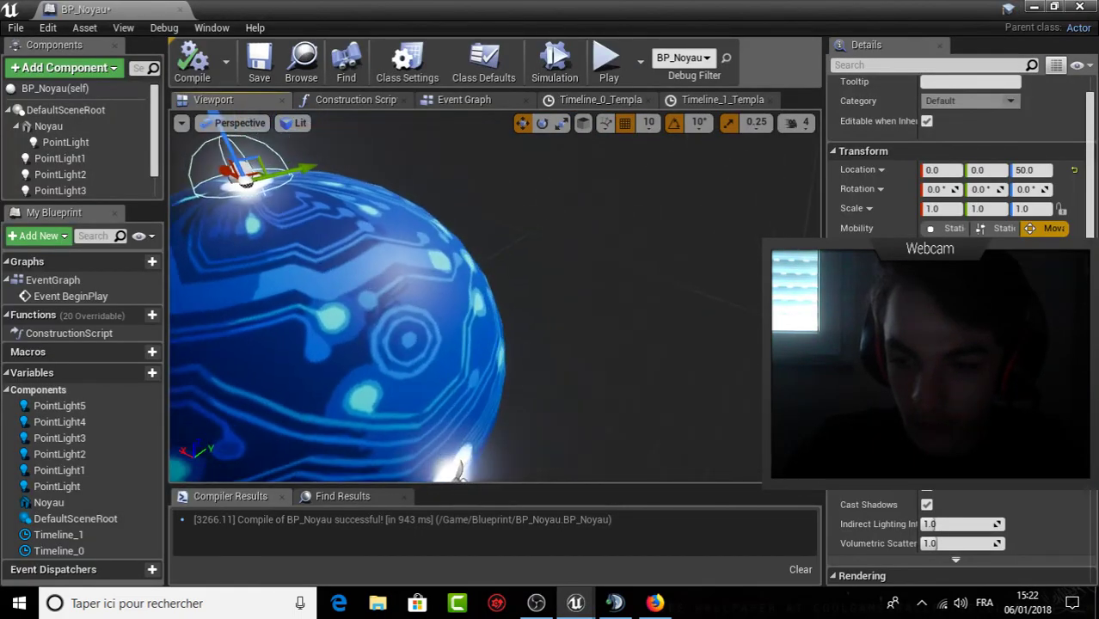
Set the point light's colour to the sphere's blue with the Color Picker eyedropper.
right_drag(465, 297, 421, 292)
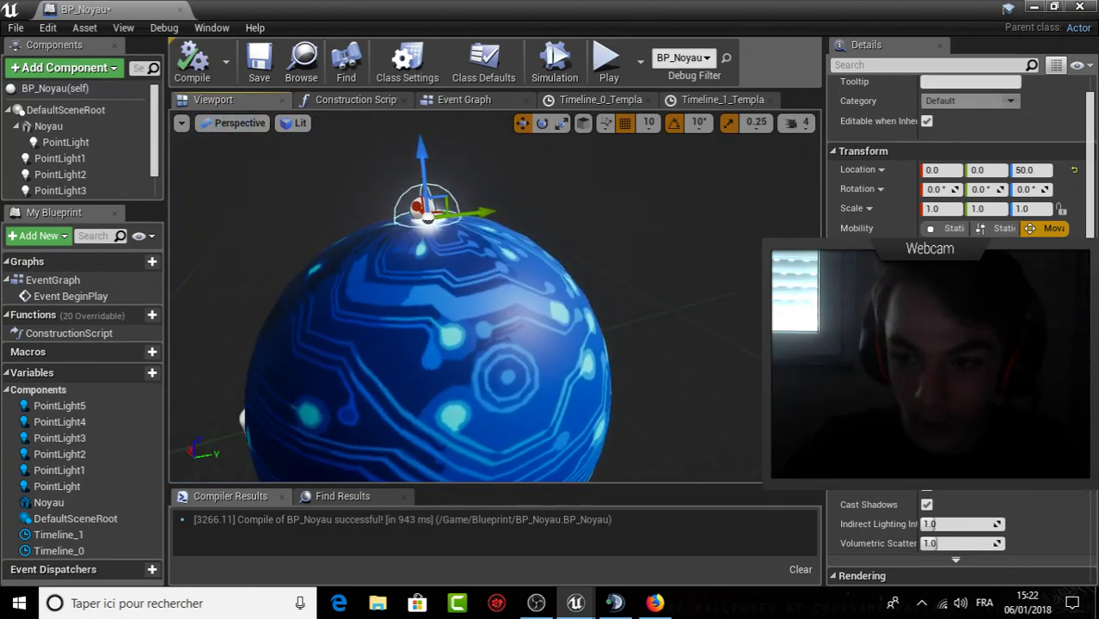
click(954, 303)
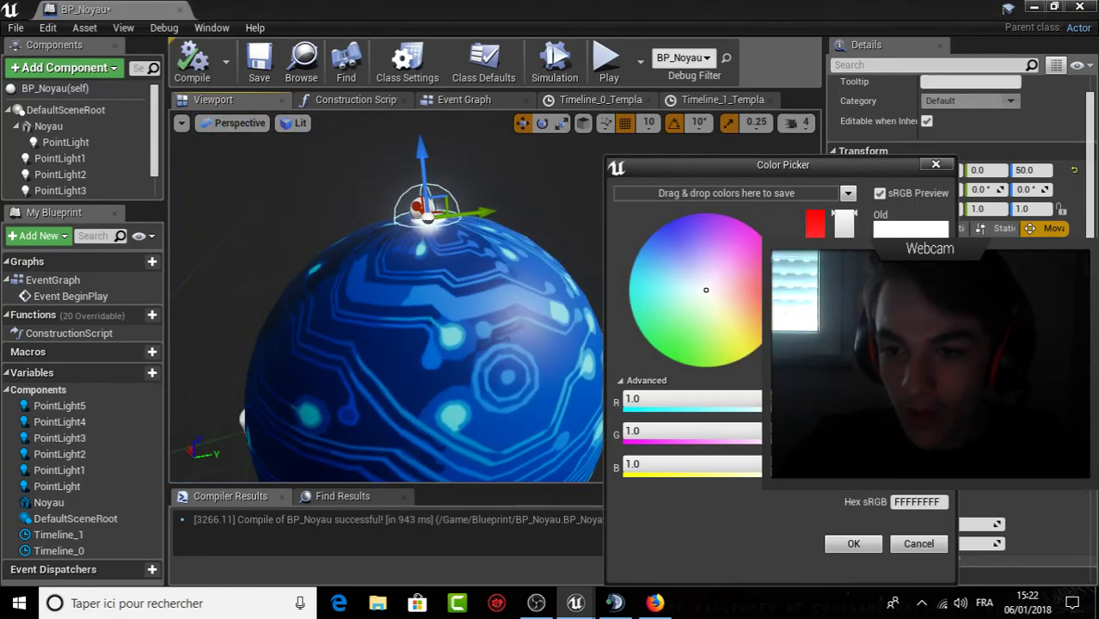
click(950, 339)
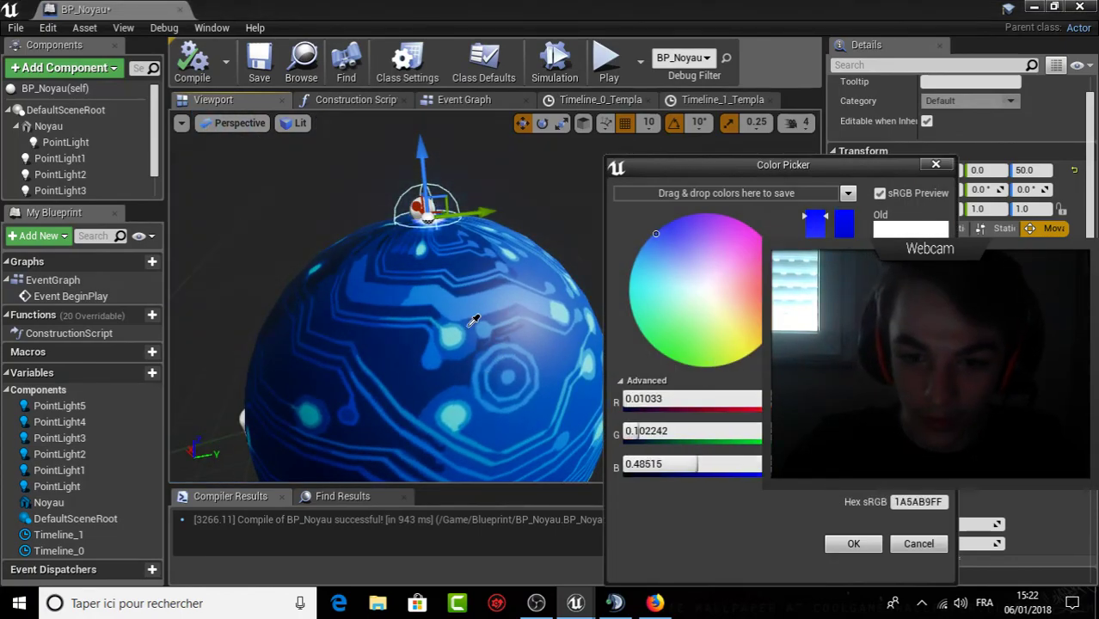
click(562, 351)
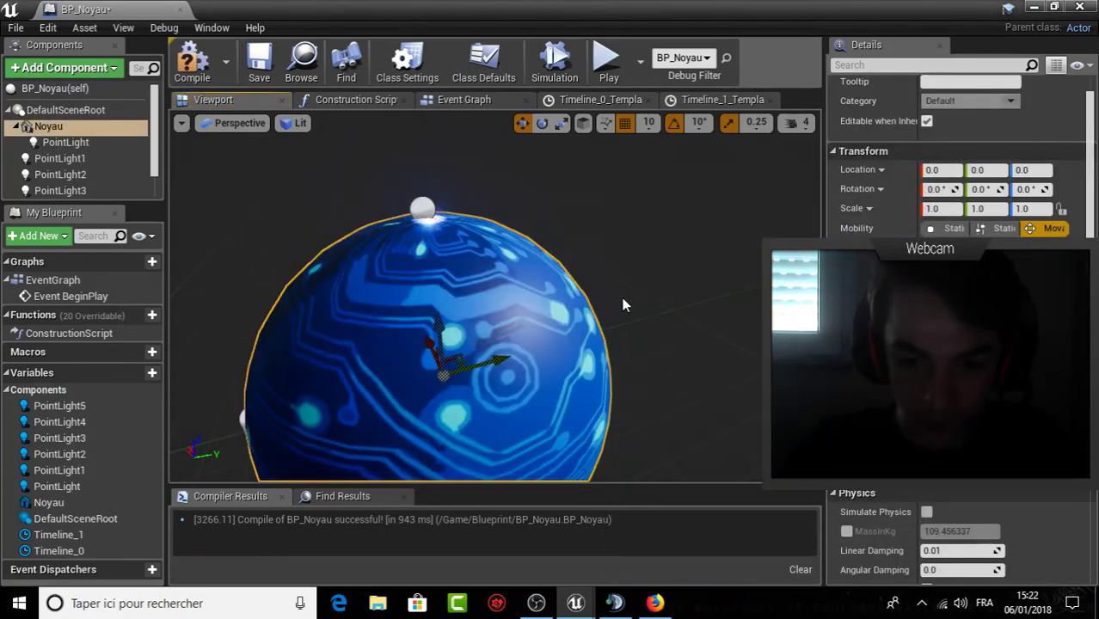
Delete PointLight, PointLight3, PointLight1, PointLight5 and PointLight2, leaving only PointLight4.
scroll(607, 314, down, 3)
scroll(574, 329, down, 2)
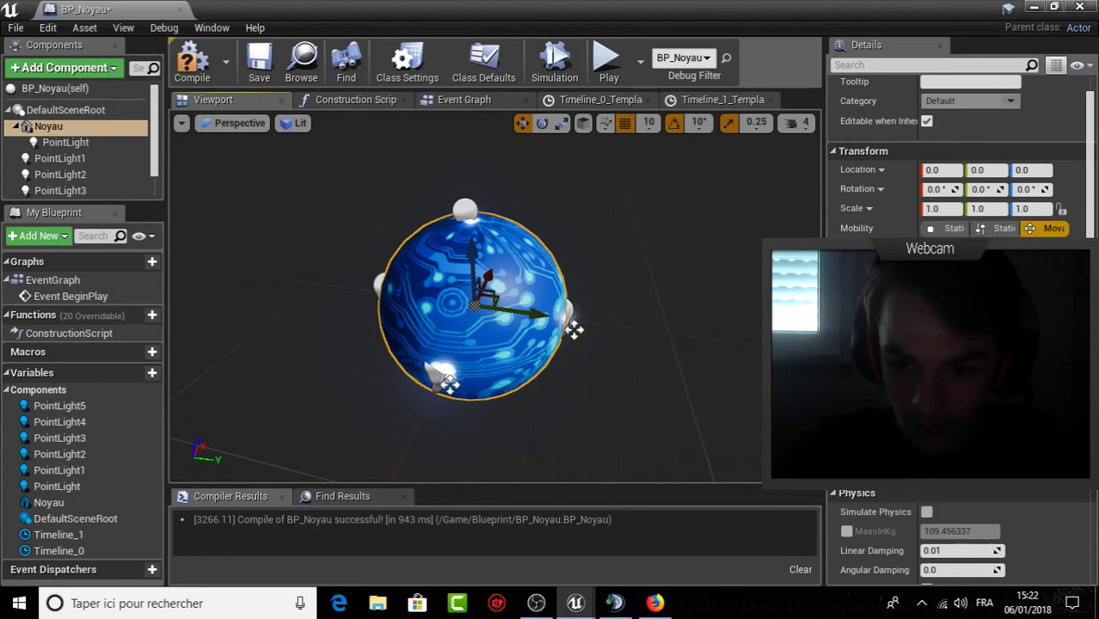
click(570, 320)
key(Delete)
click(441, 375)
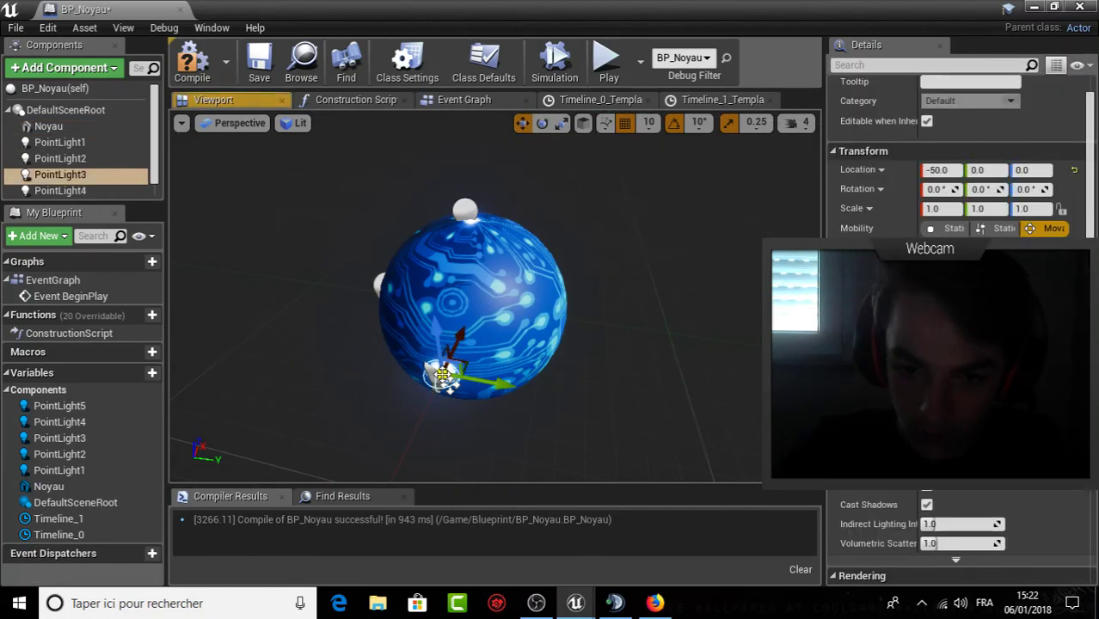
key(Delete)
click(378, 285)
key(Delete)
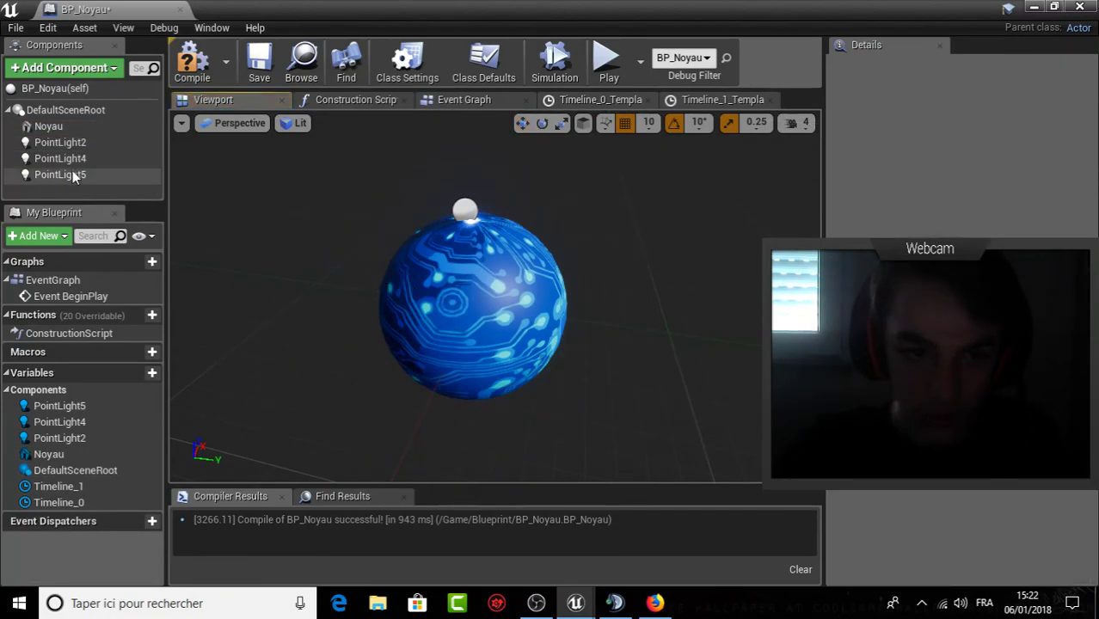
click(61, 175)
key(Delete)
click(73, 145)
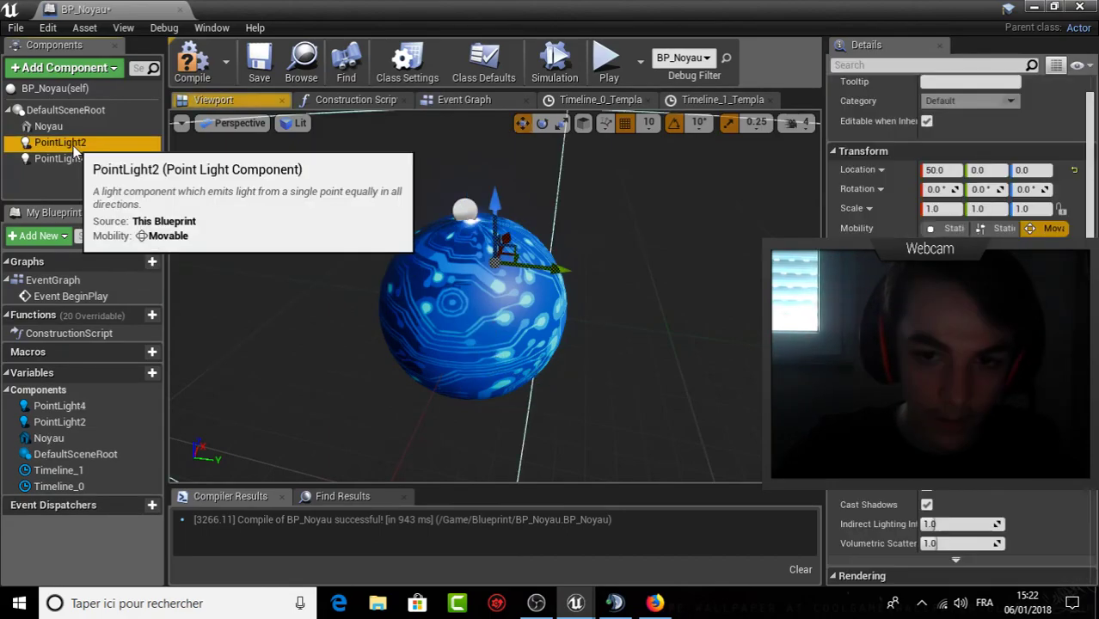
key(Delete)
double_click(104, 144)
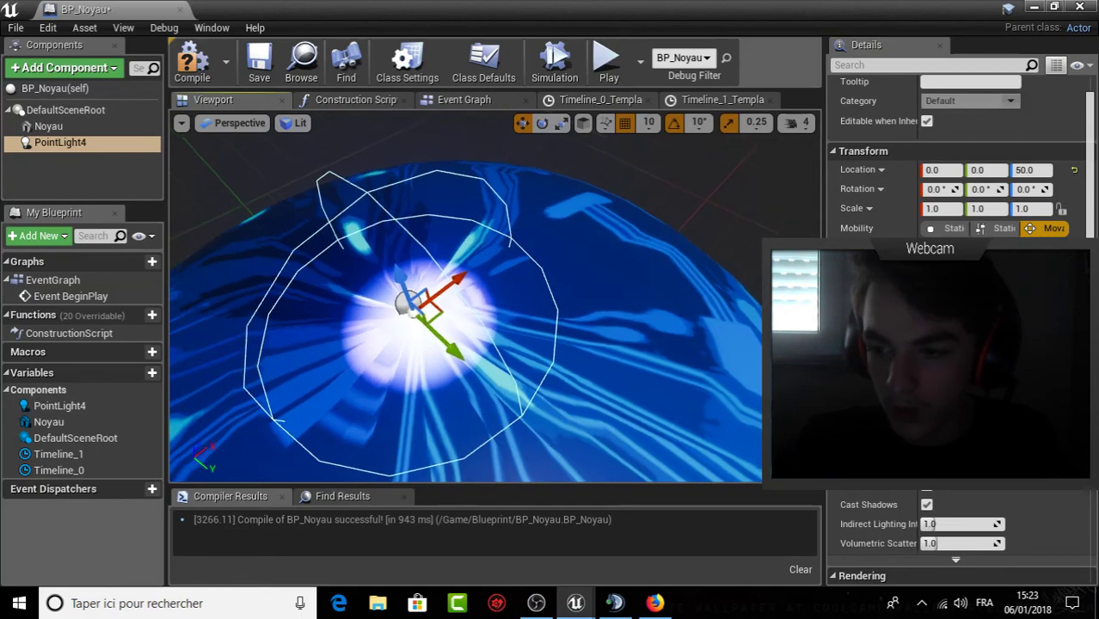
Turn off Cast Shadows on PointLight4.
right_drag(465, 344, 465, 284)
scroll(621, 365, down, 5)
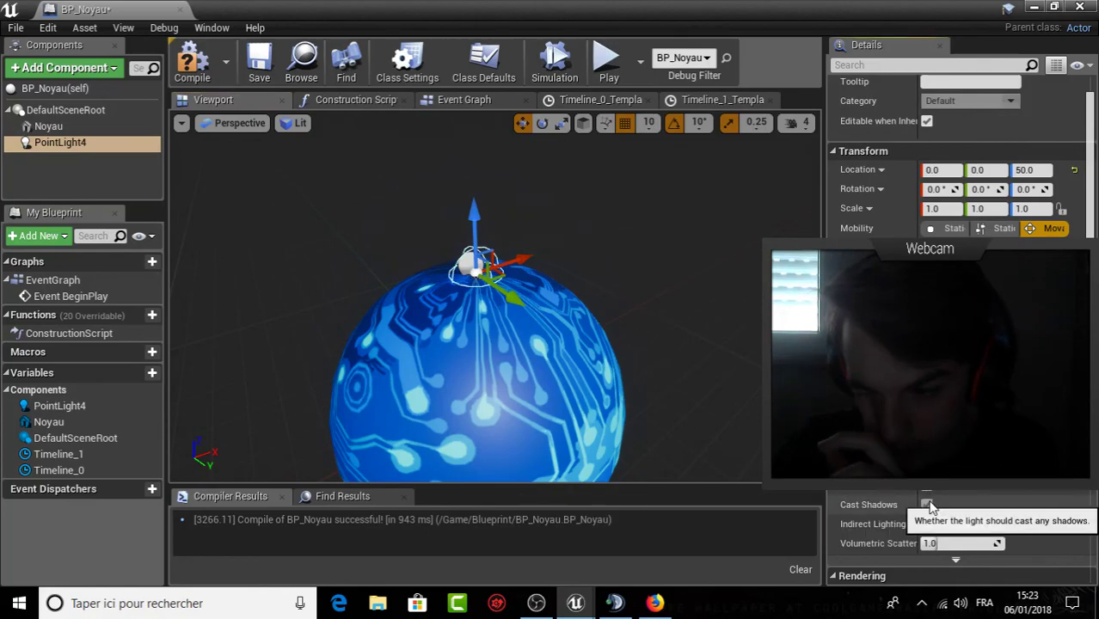
click(928, 505)
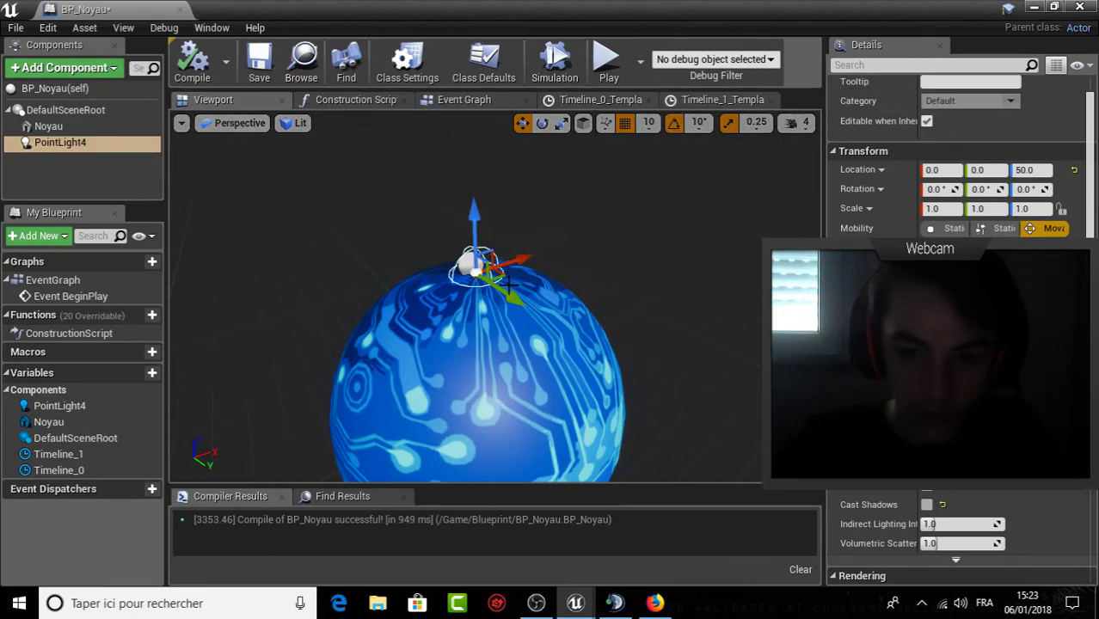
Move PointLight4 along Y to location 0, 50, 0 on the sphere's side.
drag(511, 298, 660, 392)
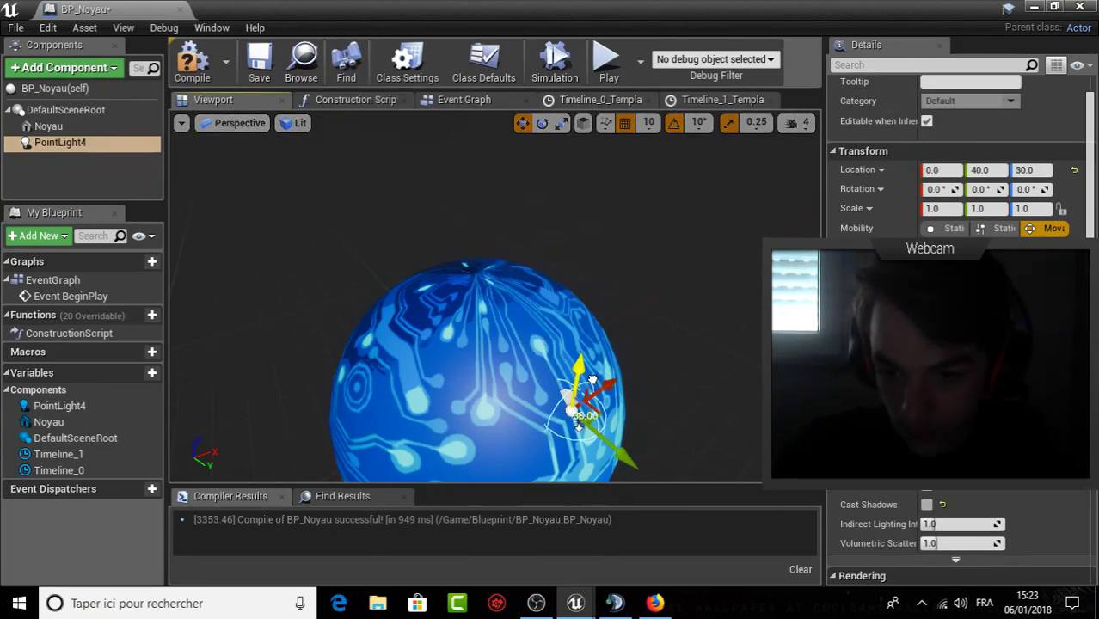
right_drag(599, 399, 600, 399)
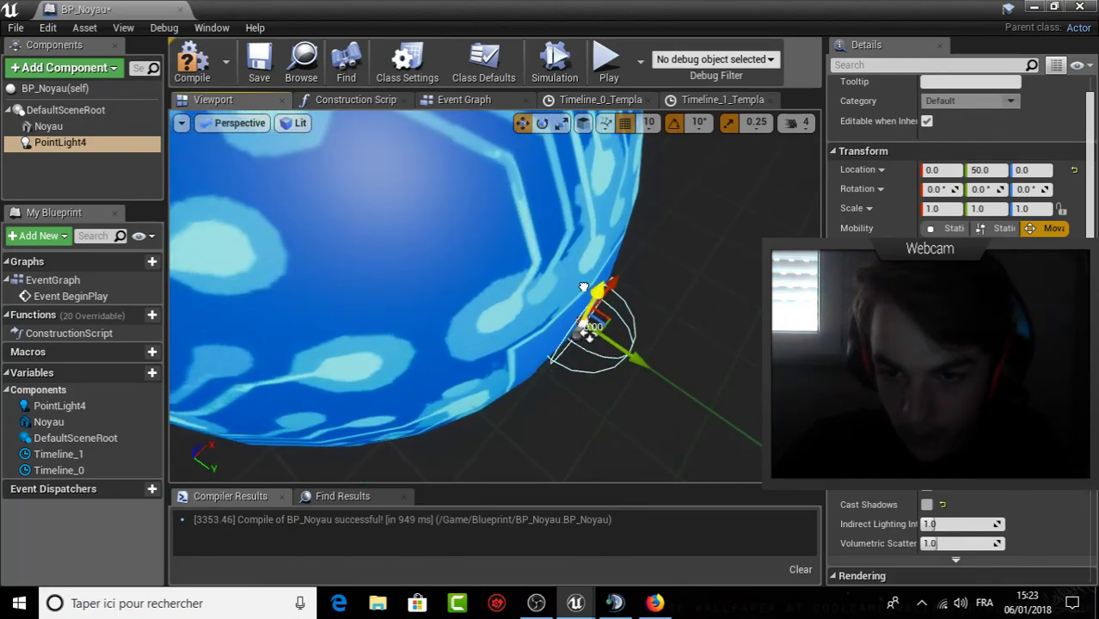
alt+drag(584, 287, 625, 339)
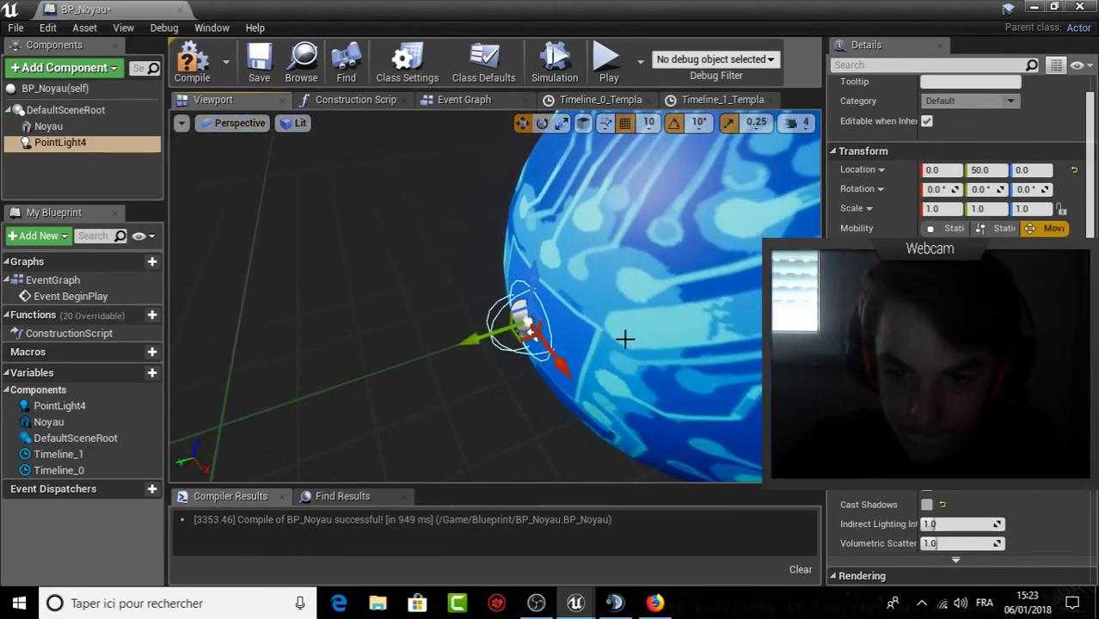
drag(459, 345, 424, 347)
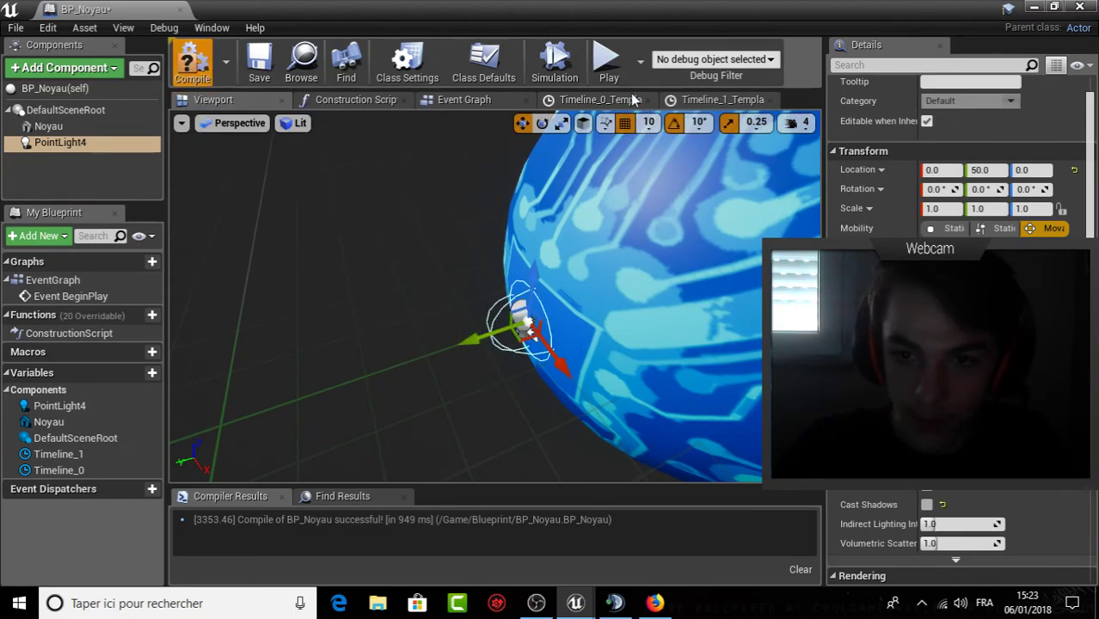
click(1037, 7)
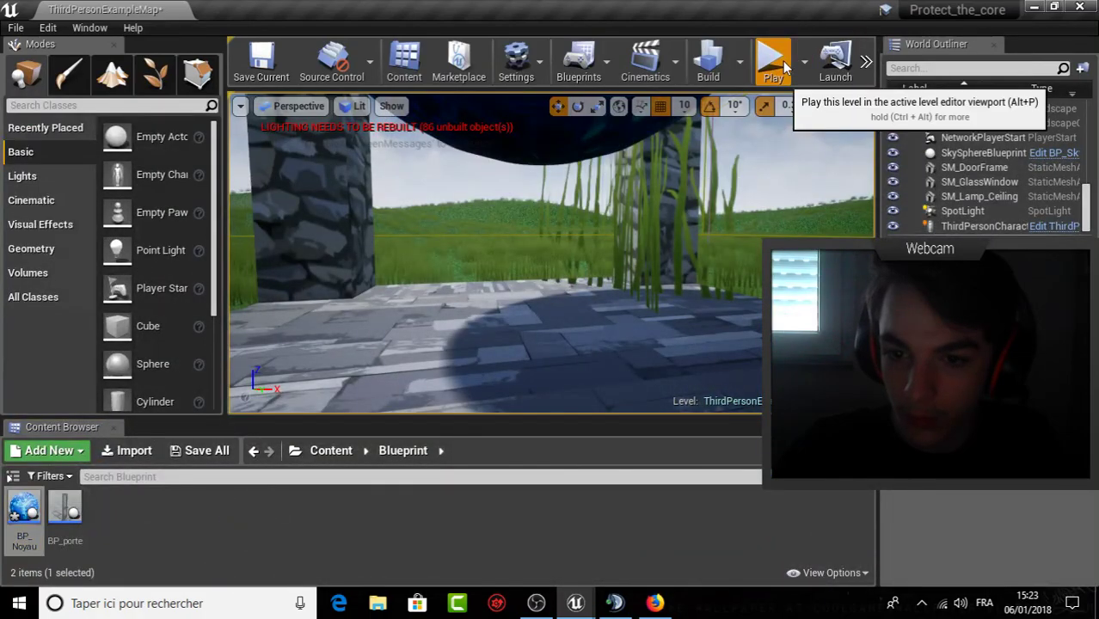
Run the character around the stone tower in play mode, then stop and restore BP_Noyau.
click(773, 58)
key(w)
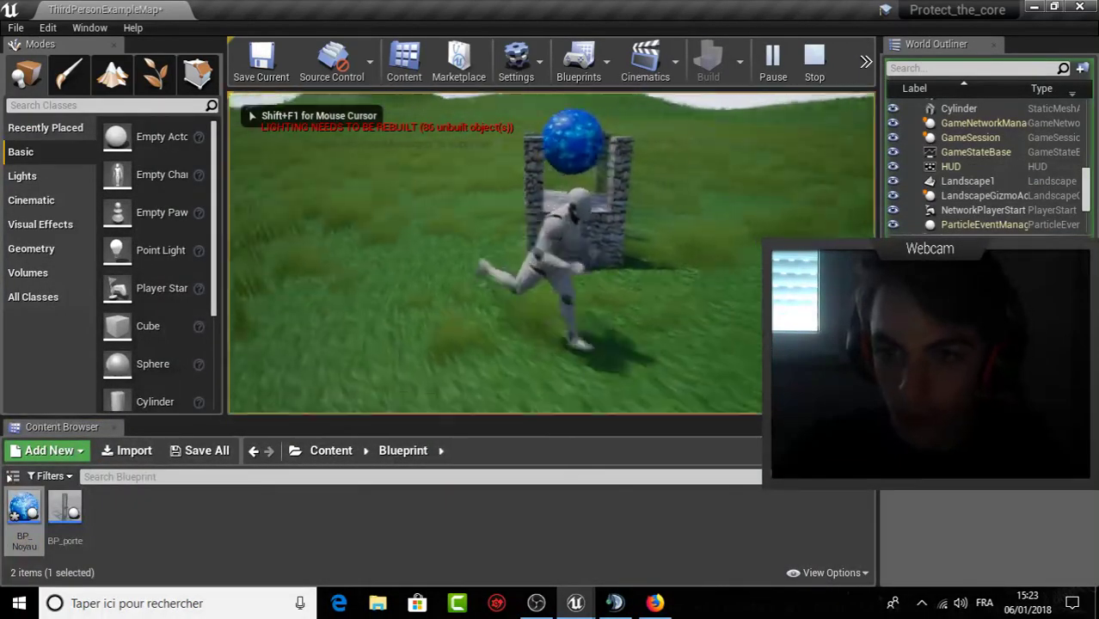
key(w)
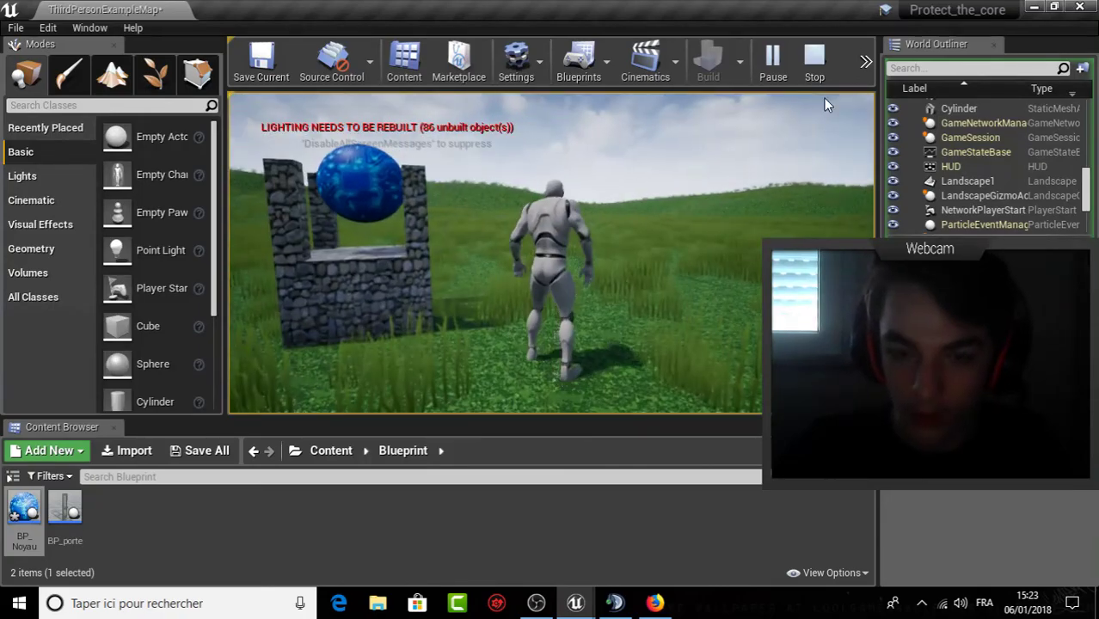
key(Escape)
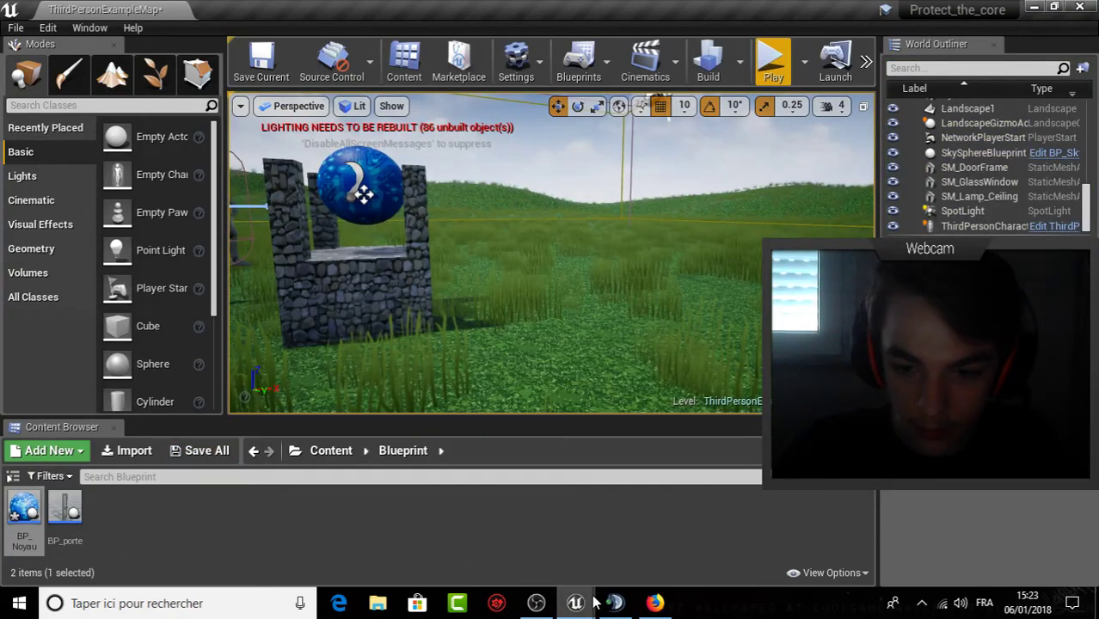
mouse_move(594, 605)
click(633, 544)
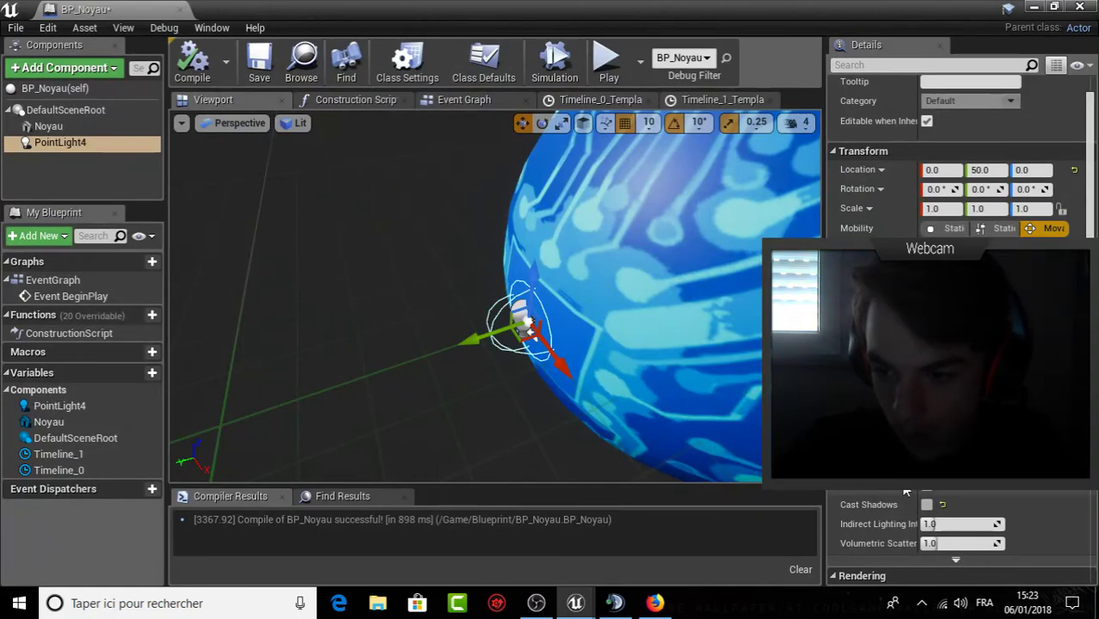
Frame PointLight4 at the sphere's side, then compile and launch another play session.
right_drag(591, 188, 608, 230)
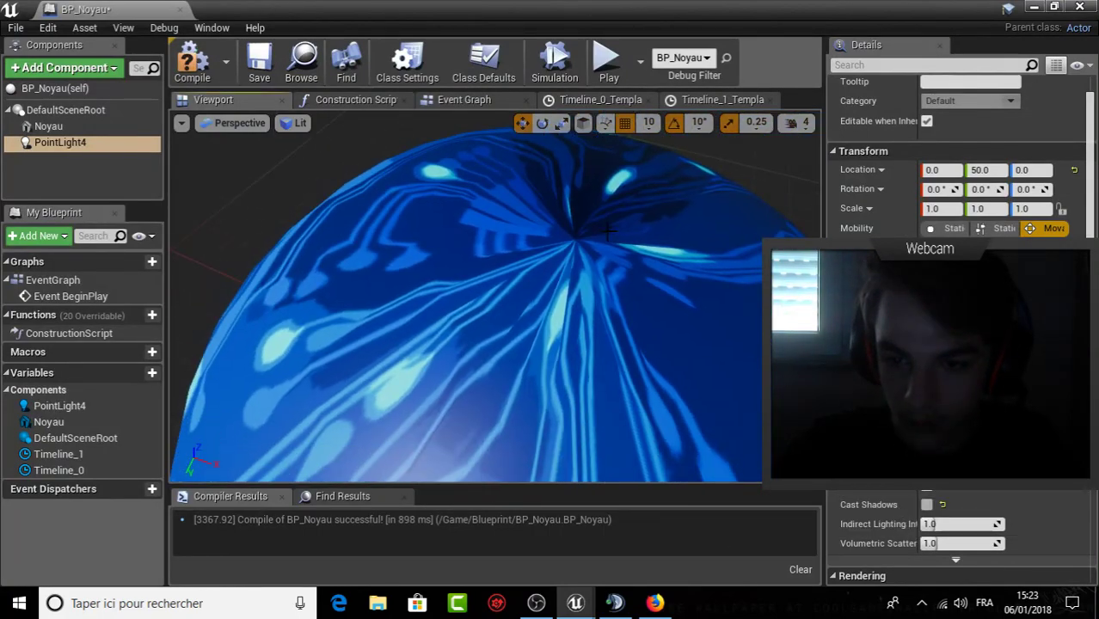
double_click(97, 146)
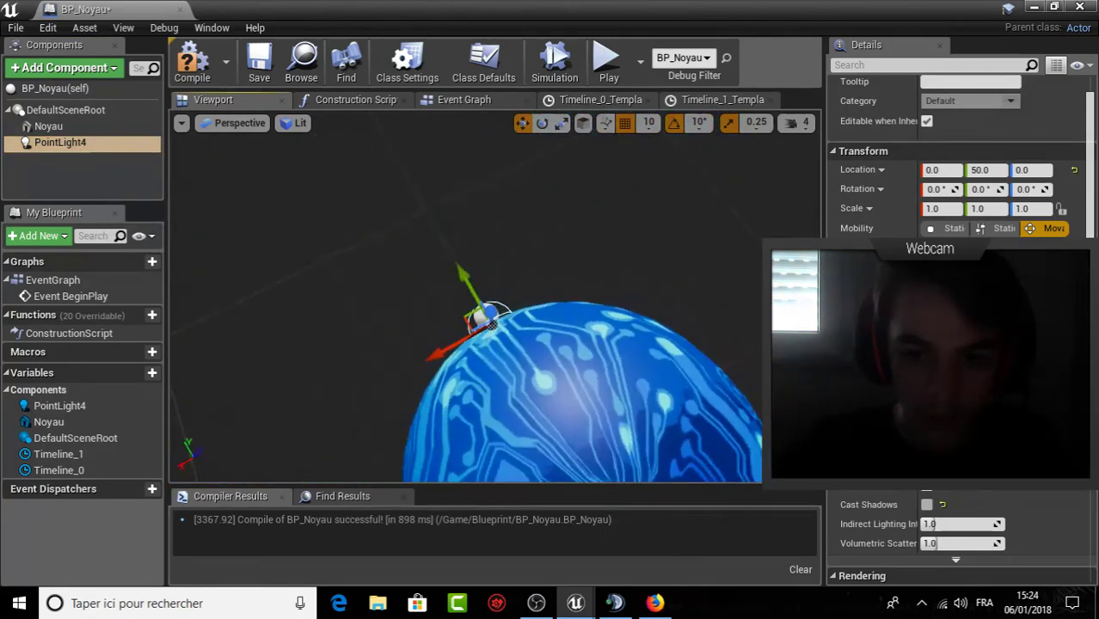
right_drag(593, 206, 603, 224)
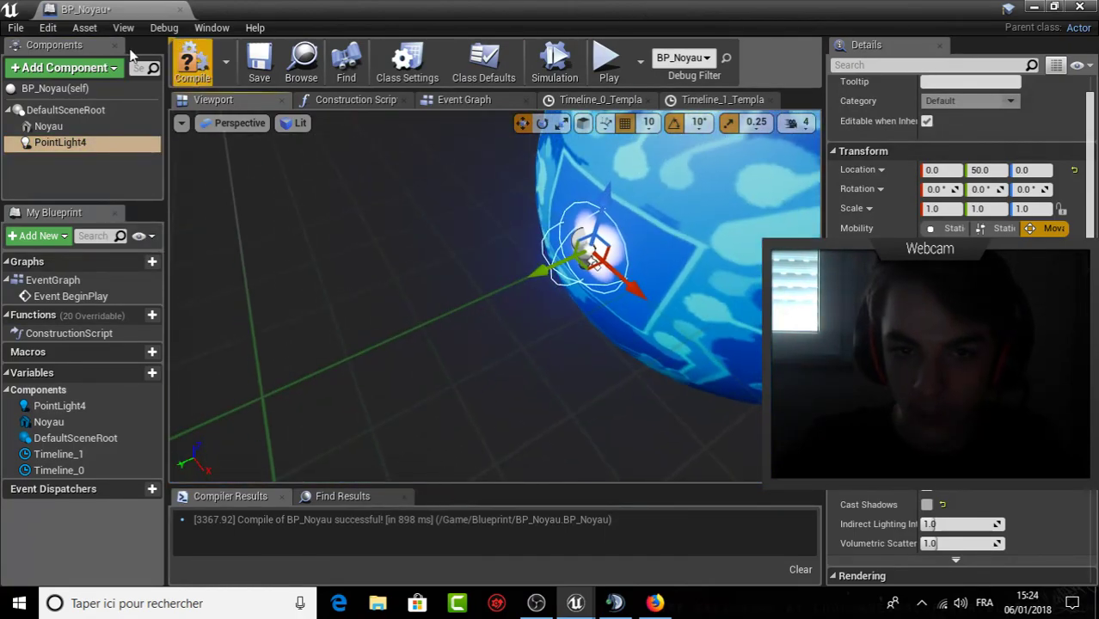
click(610, 62)
Run the character up to the stone castle, end the session, and restore BP_Noyau.
click(1035, 6)
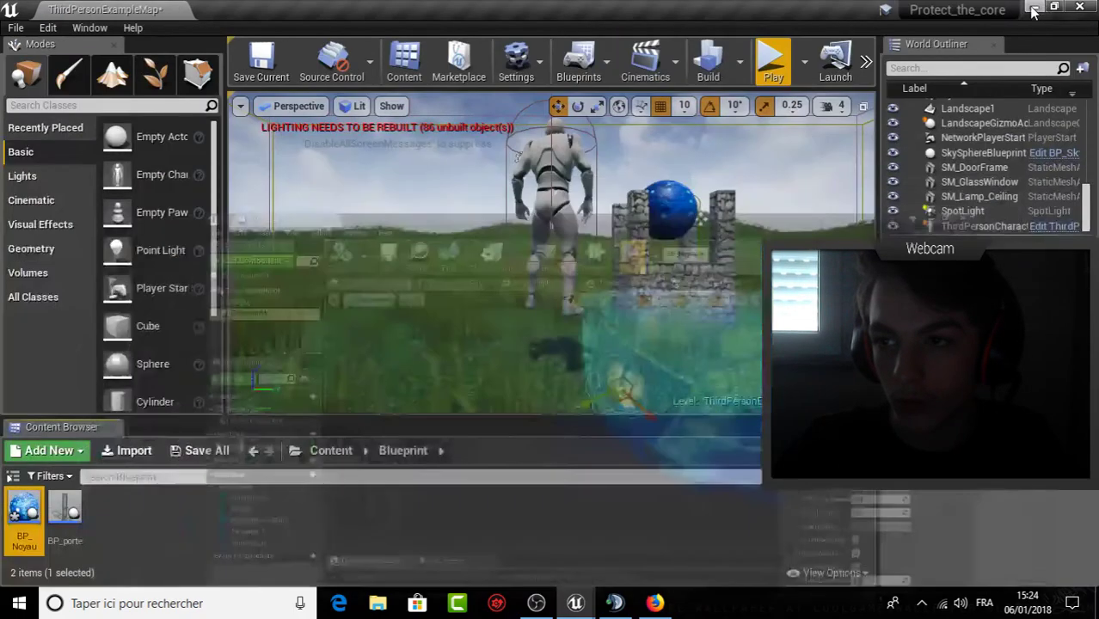
key(w)
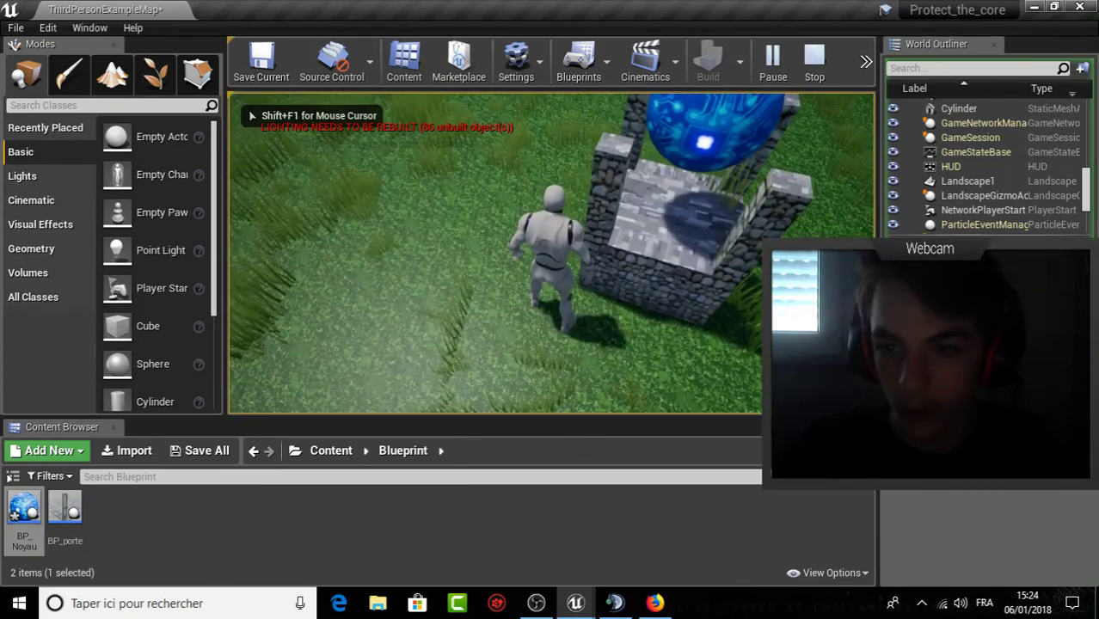
key(Escape)
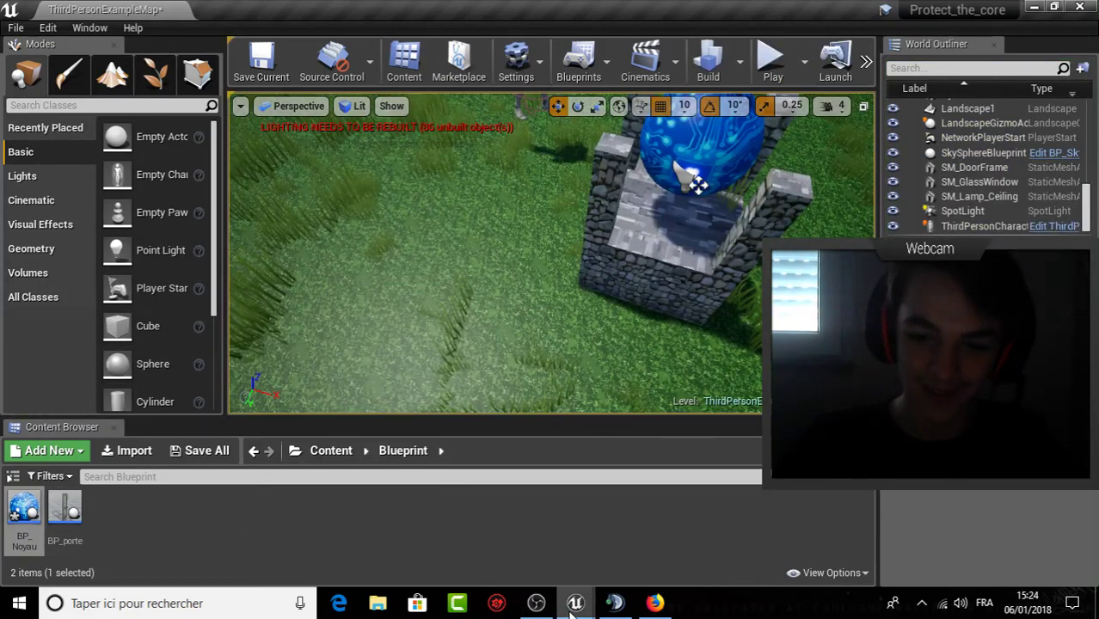
mouse_move(575, 603)
click(650, 536)
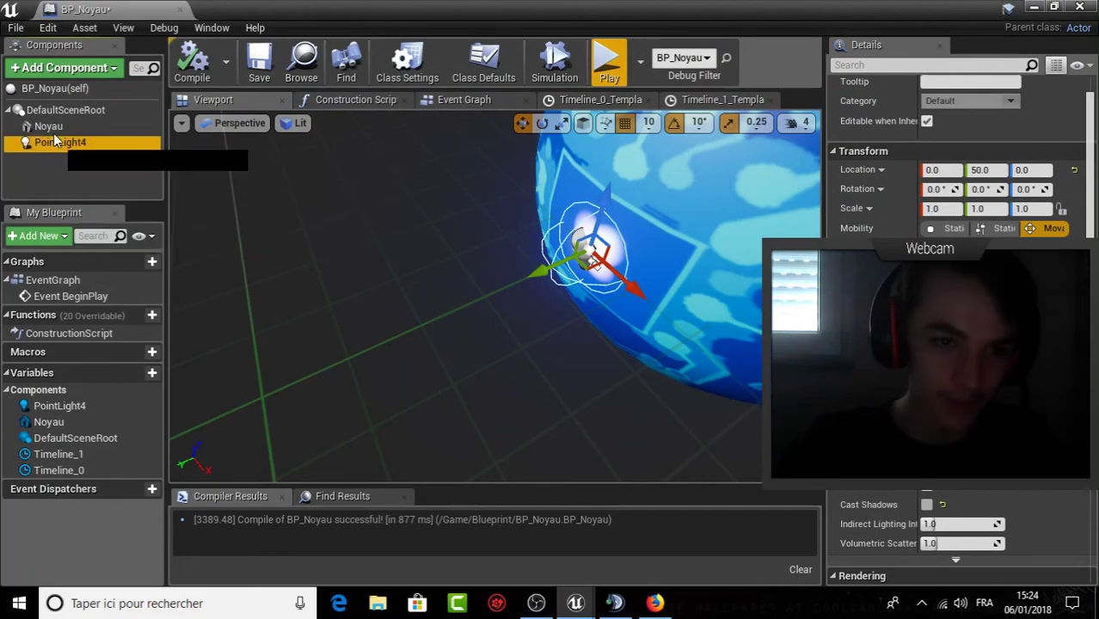
Parent PointLight4 under Noyau, play-test around the tower, then reopen BP_Noyau.
drag(58, 143, 48, 126)
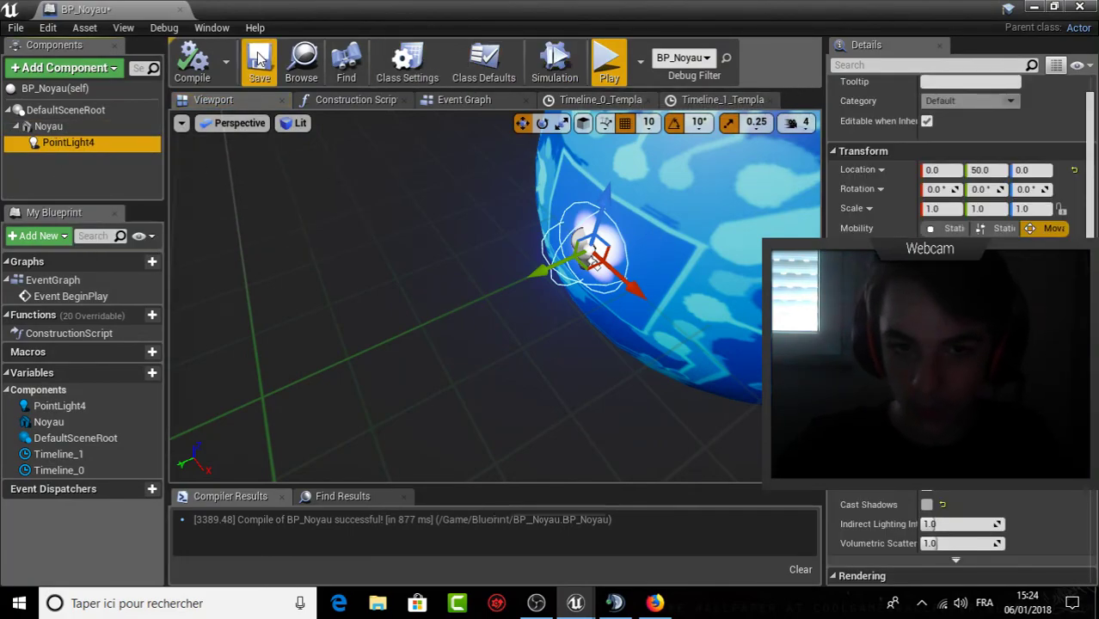
click(606, 67)
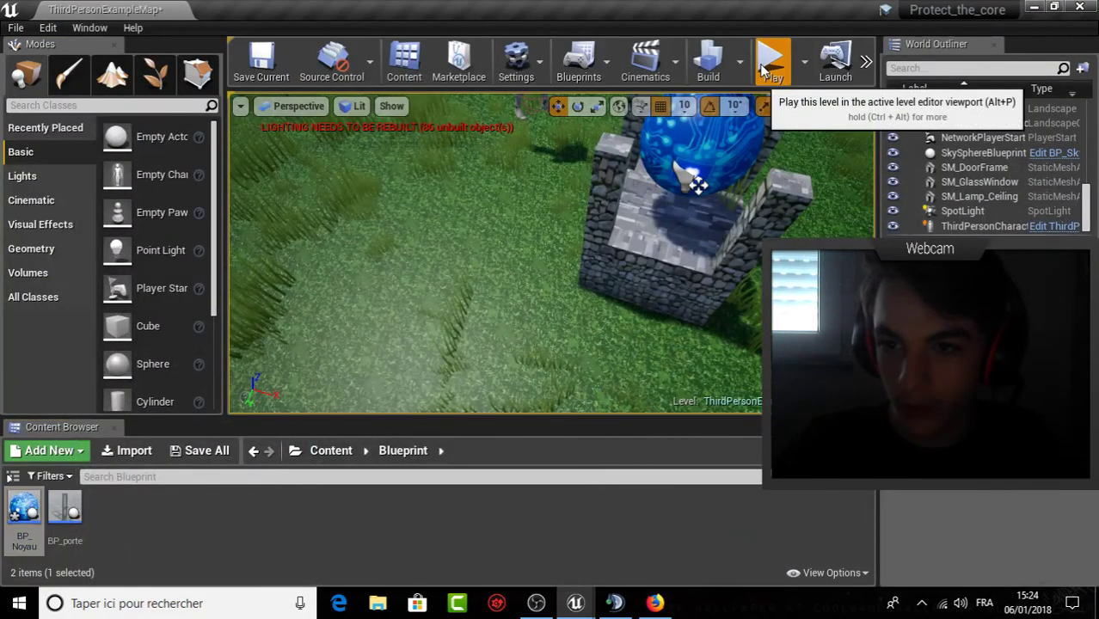
key(w)
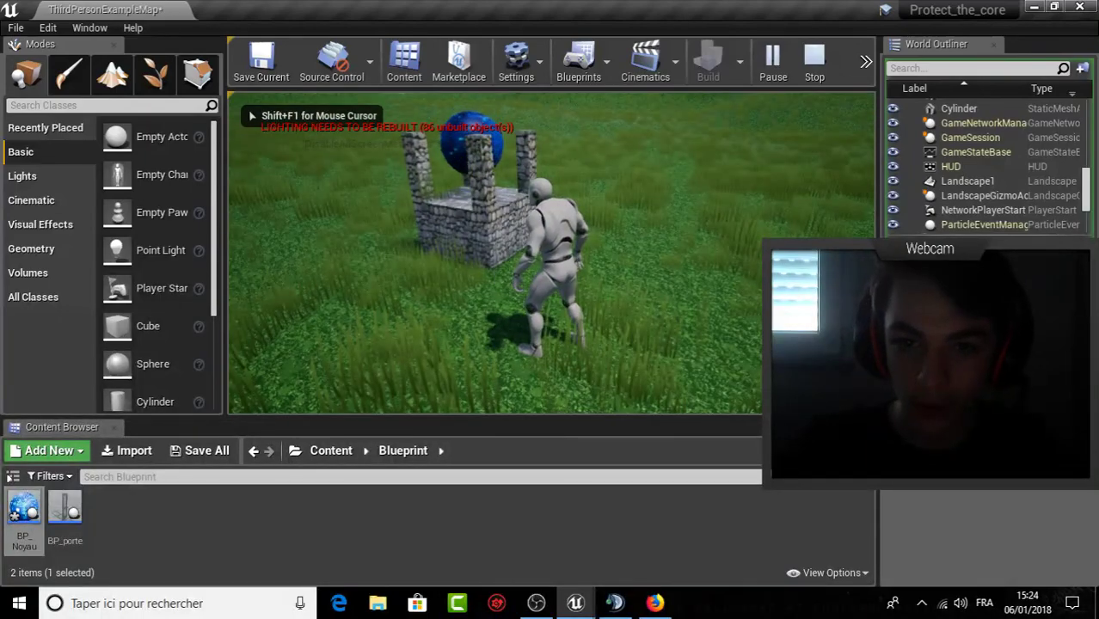
key(Escape)
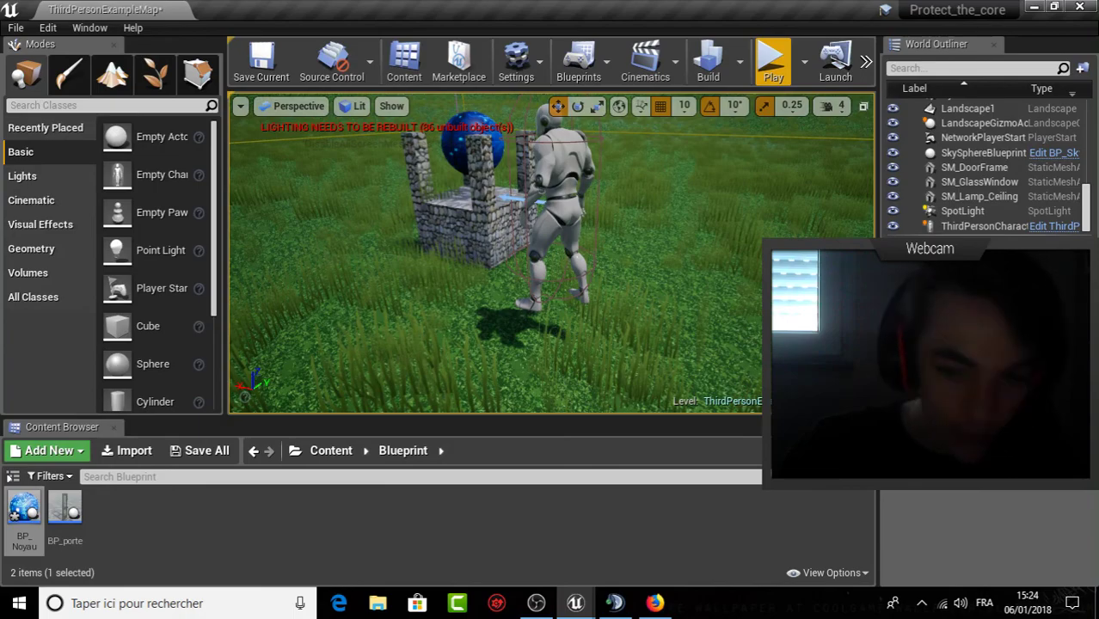
mouse_move(602, 284)
mouse_down()
mouse_move(685, 291)
mouse_move(714, 269)
mouse_up()
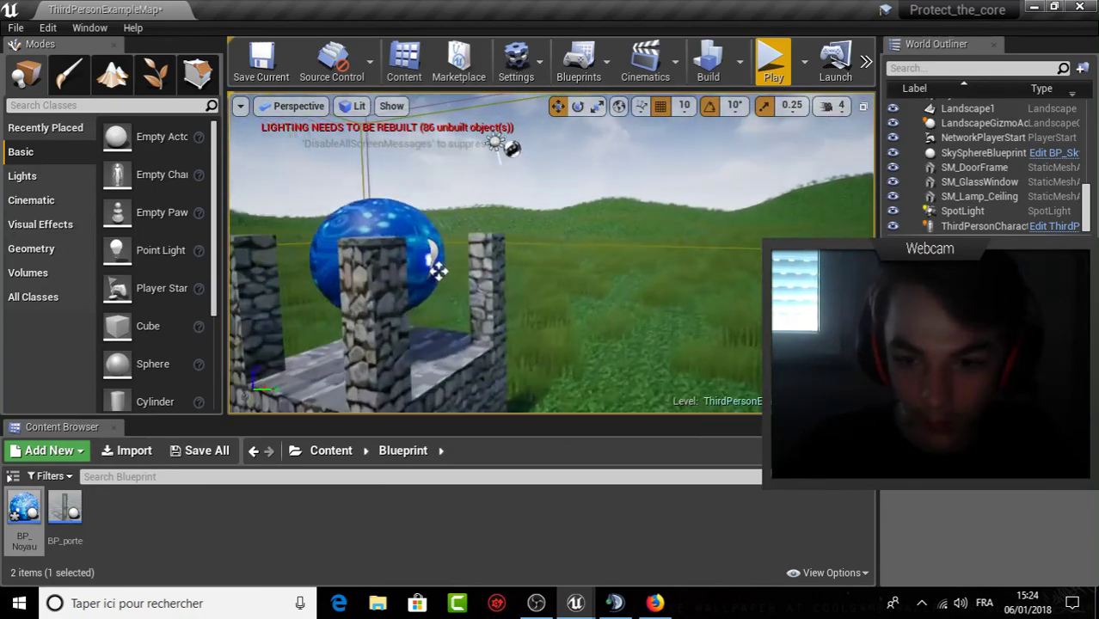
click(539, 269)
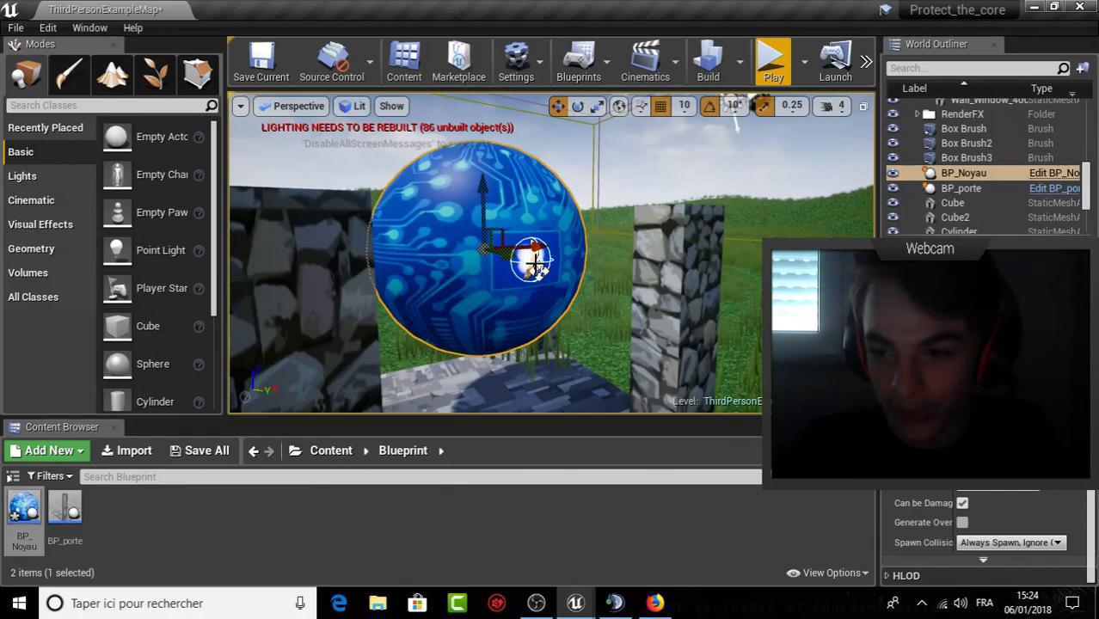
mouse_move(575, 603)
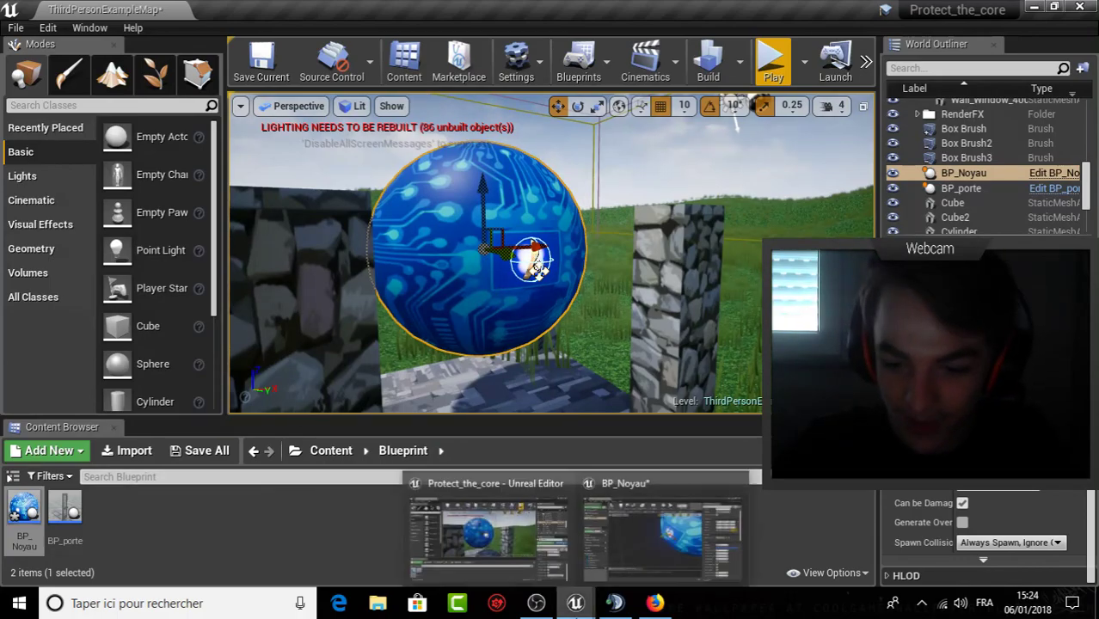
click(665, 528)
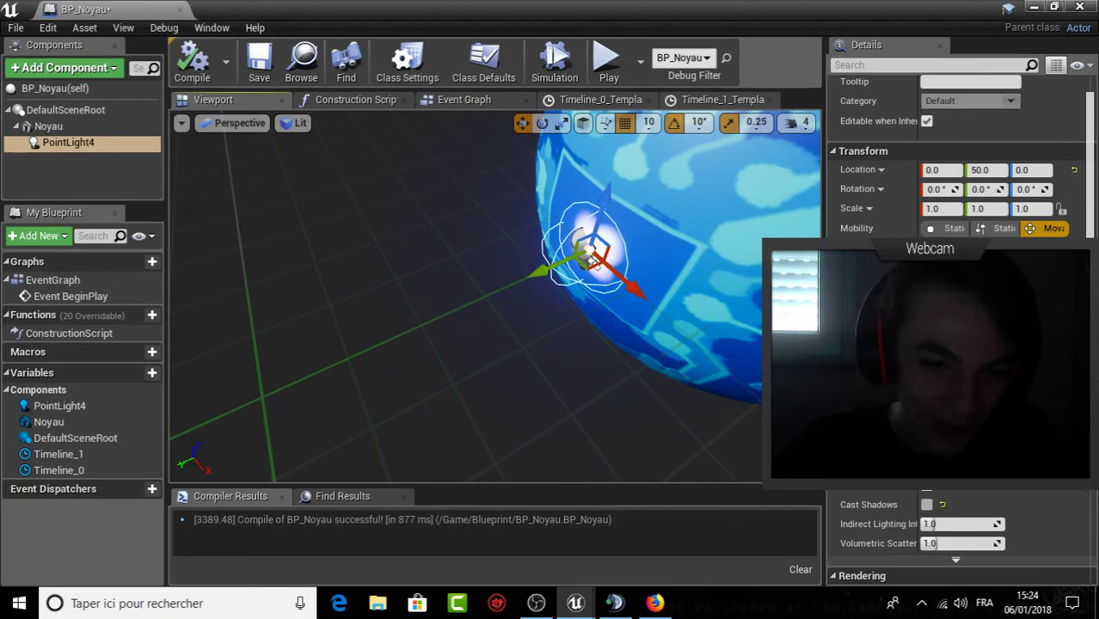
Duplicate point lights and place them 50 units from the sphere along each axis.
drag(482, 253, 483, 284)
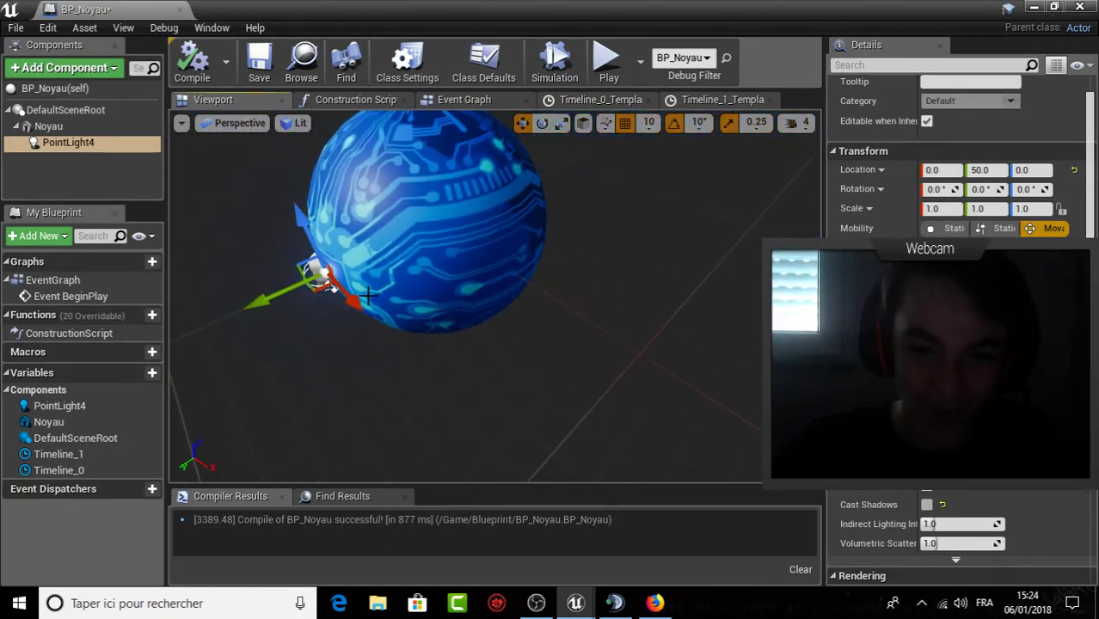
alt+drag(367, 295, 464, 375)
mouse_move(338, 397)
mouse_down()
mouse_move(533, 327)
mouse_move(482, 335)
mouse_up()
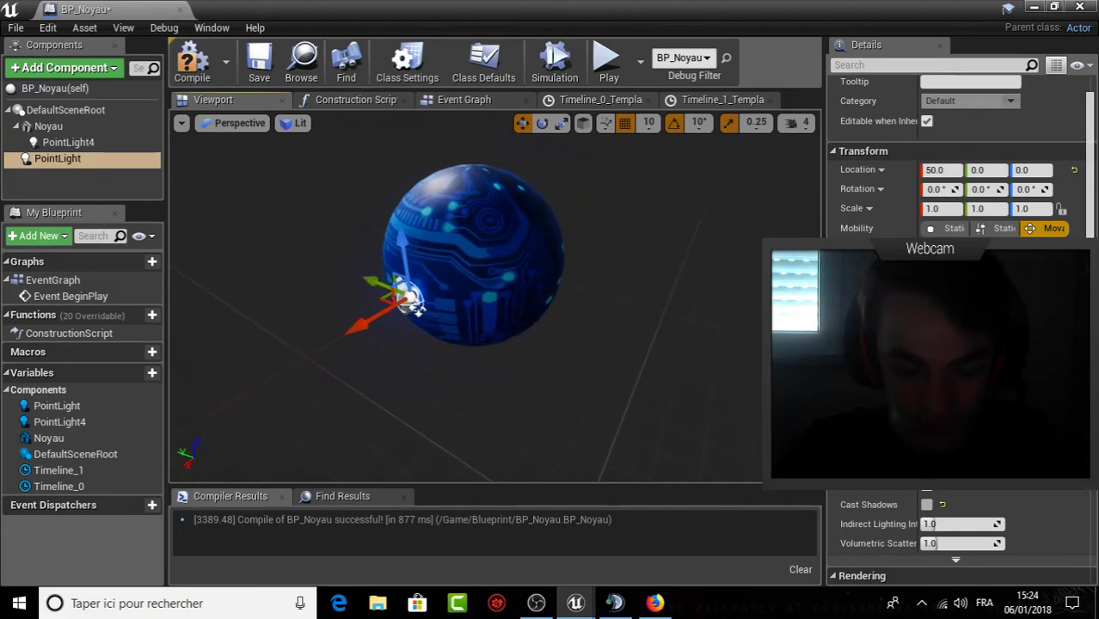
alt+drag(385, 307, 588, 319)
key(f)
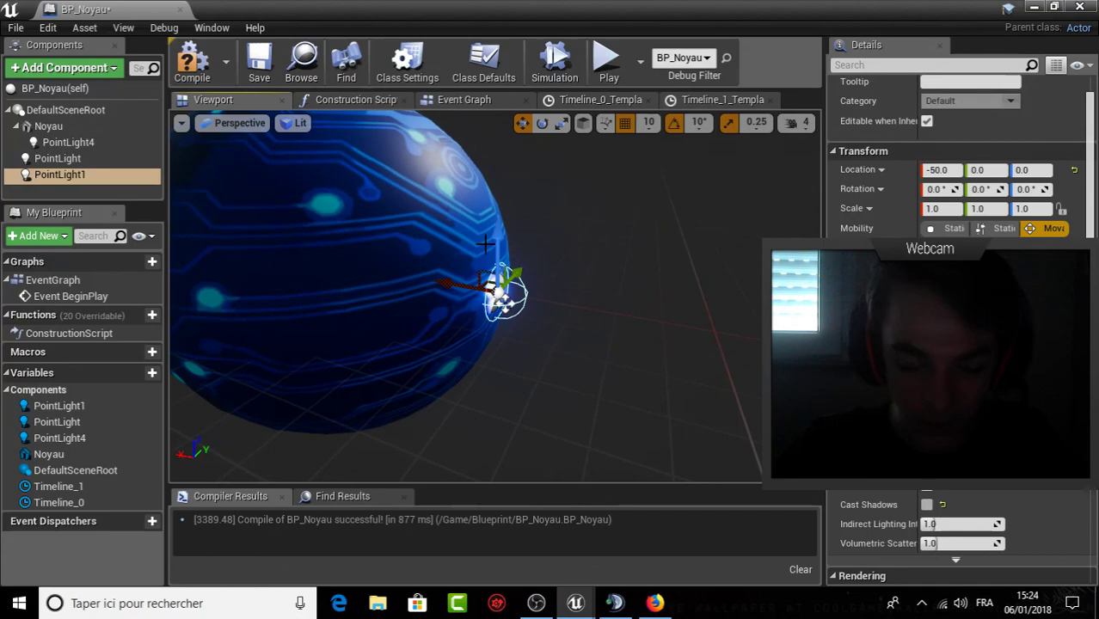
alt+drag(499, 262, 366, 443)
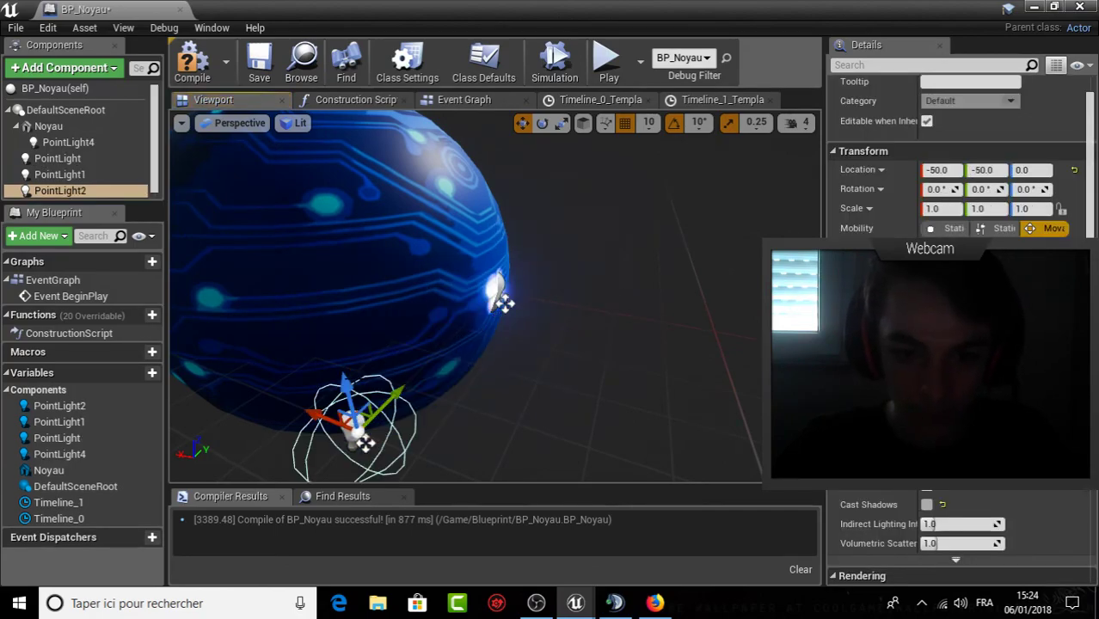
drag(325, 415, 176, 353)
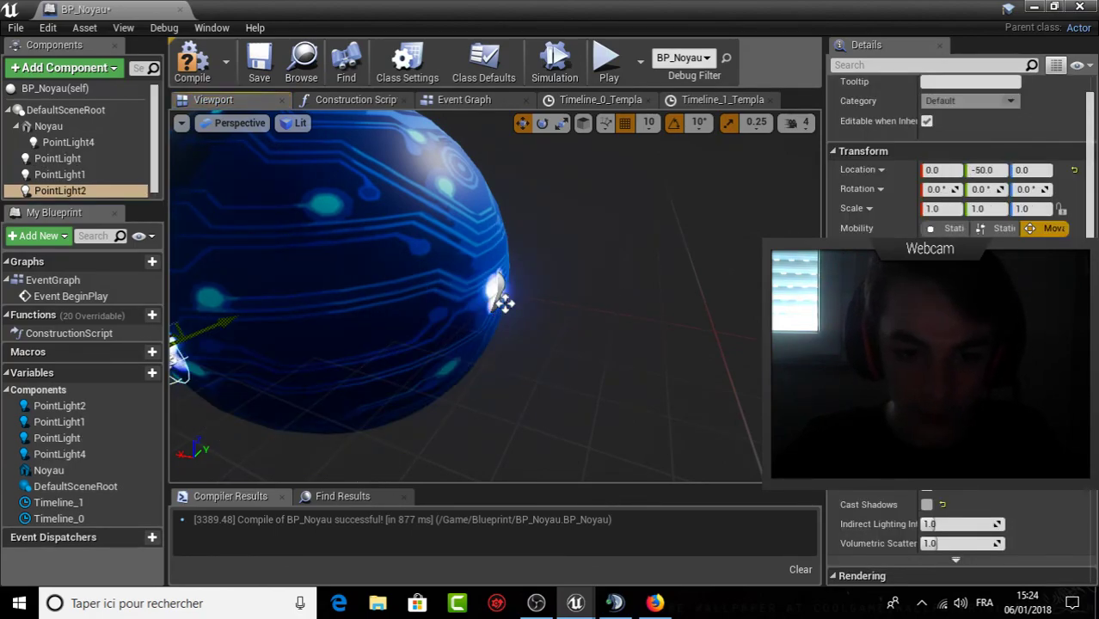
key(f)
mouse_move(516, 284)
alt+mouse_down()
mouse_move(556, 262)
mouse_move(286, 387)
alt+mouse_up()
key(ctrl+w)
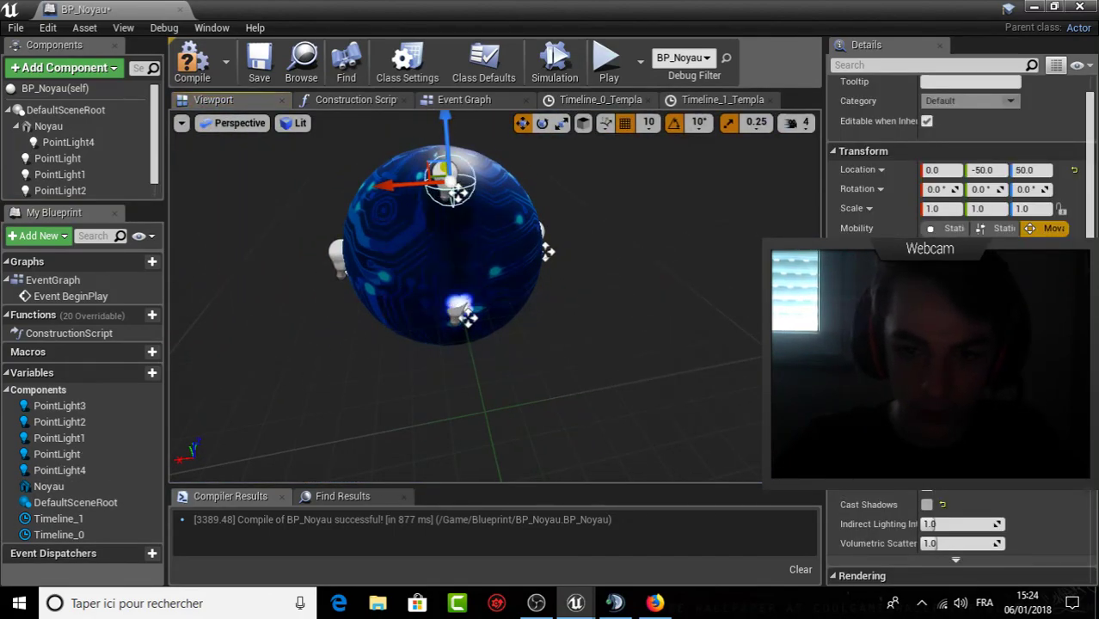
mouse_move(457, 194)
mouse_down()
mouse_move(439, 153)
mouse_move(648, 399)
mouse_up()
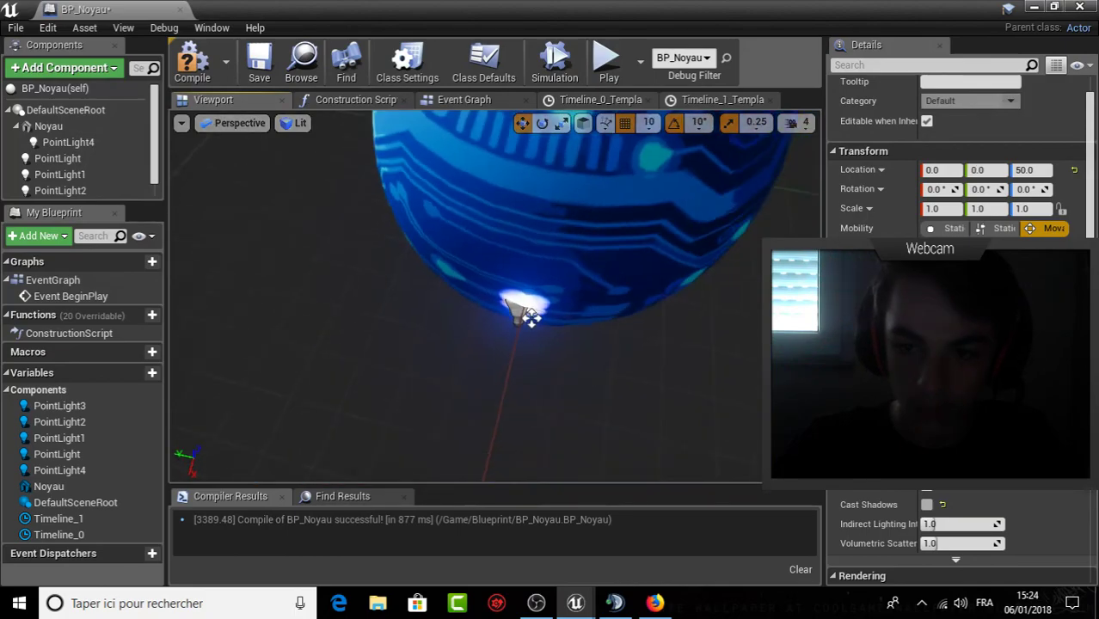
alt+drag(487, 191, 487, 226)
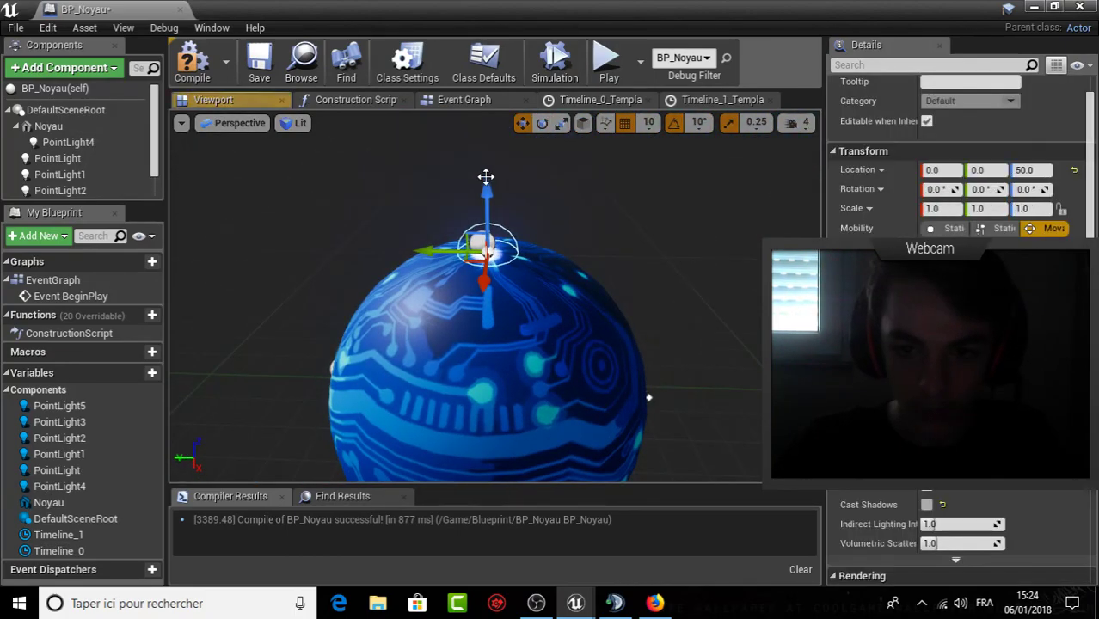
mouse_move(507, 448)
alt+mouse_down()
mouse_move(508, 384)
mouse_move(490, 344)
alt+mouse_up()
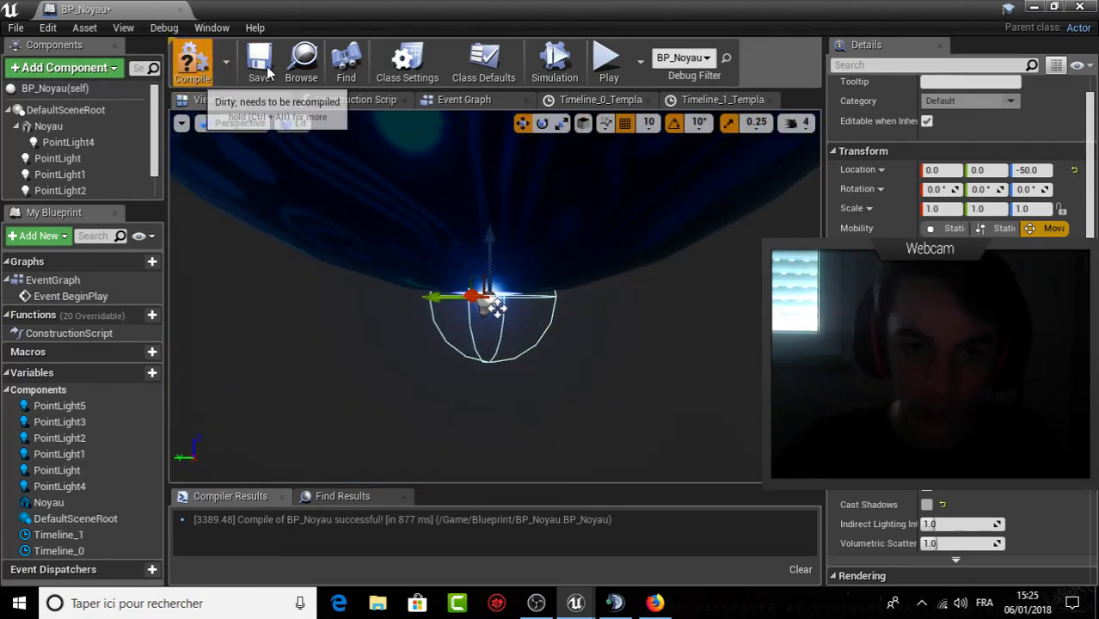
Attach PointLight, PointLight1, PointLight2, PointLight3 and PointLight5 under Noyau, then compile and save.
drag(60, 158, 51, 129)
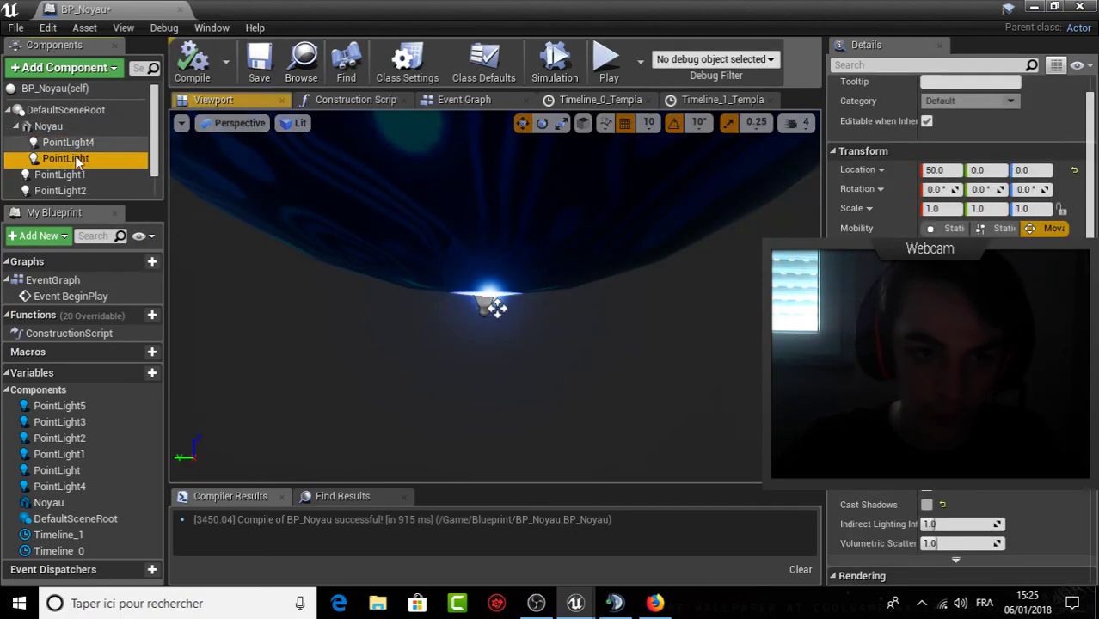
drag(59, 174, 60, 131)
drag(71, 189, 64, 133)
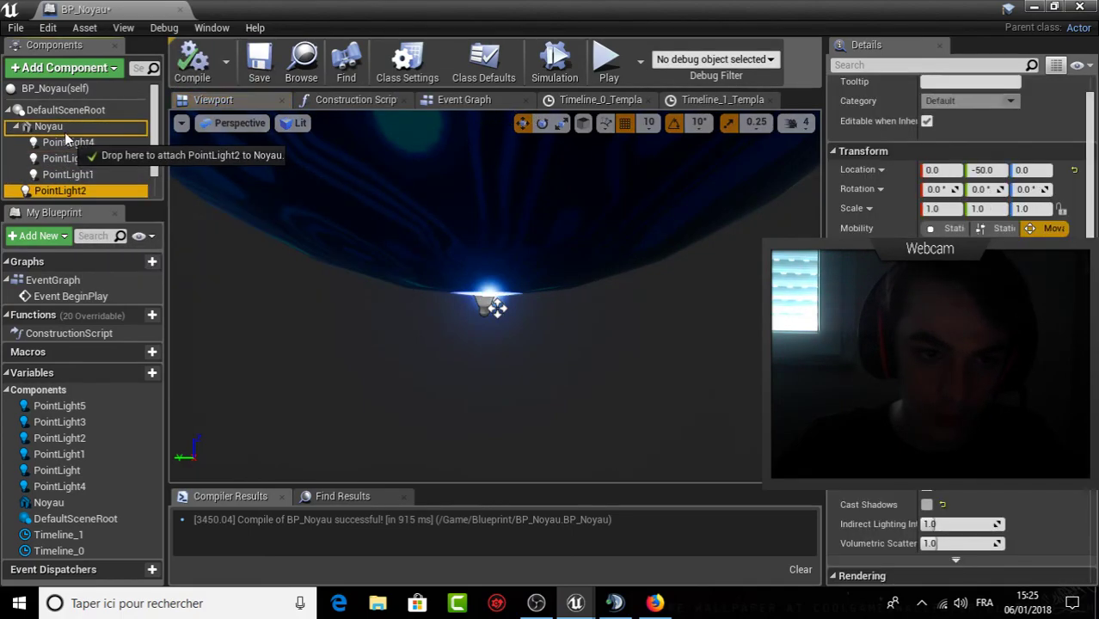
drag(67, 172, 58, 93)
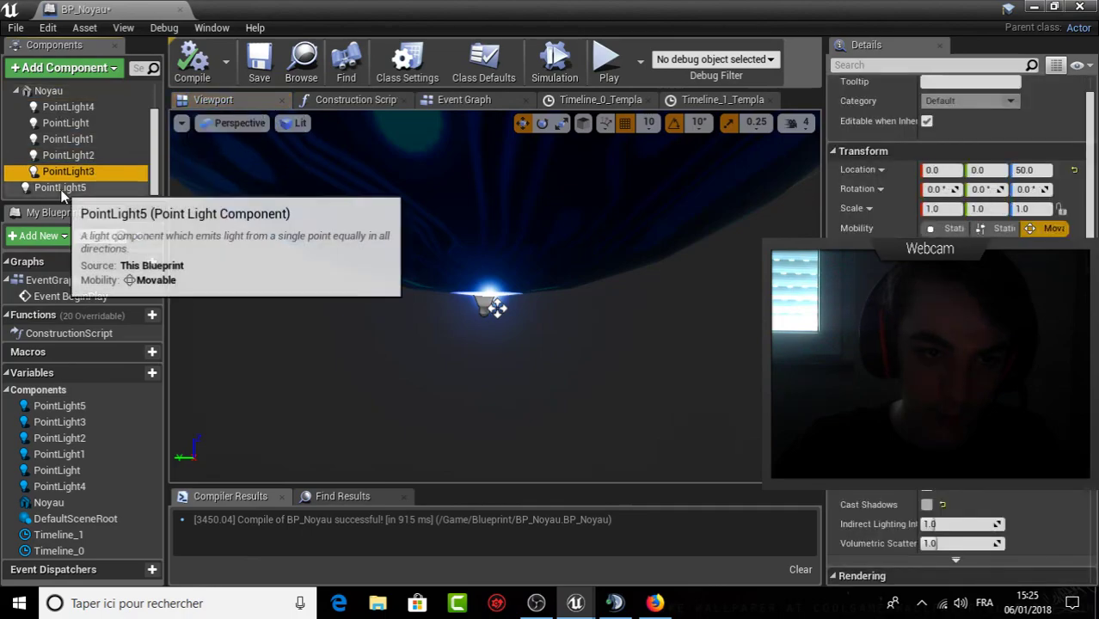
drag(62, 189, 50, 91)
click(223, 69)
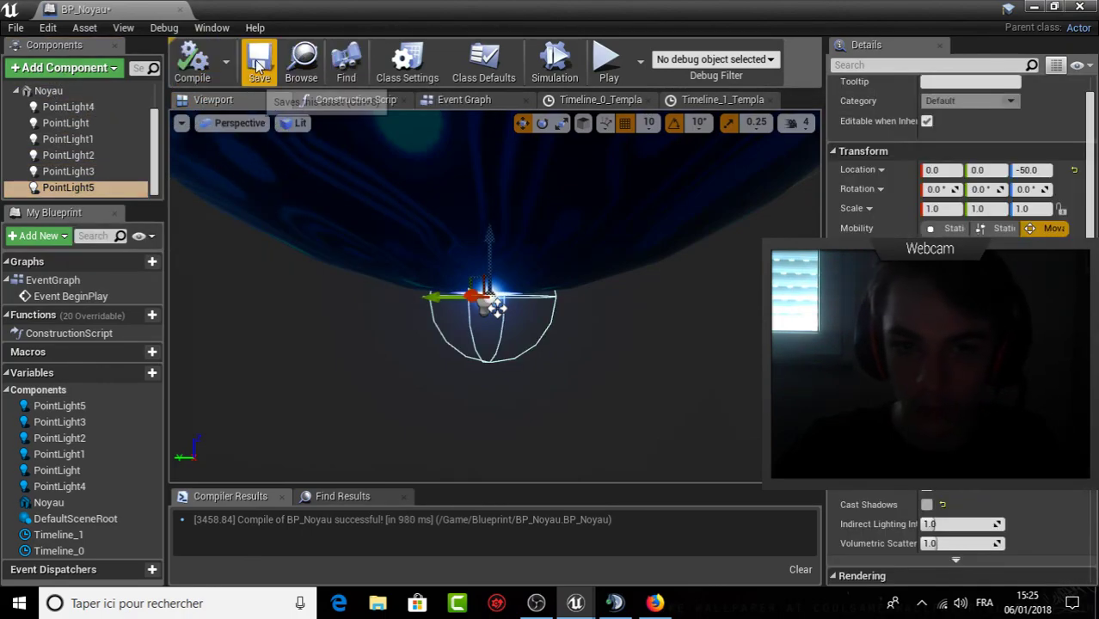
click(258, 65)
click(1023, 7)
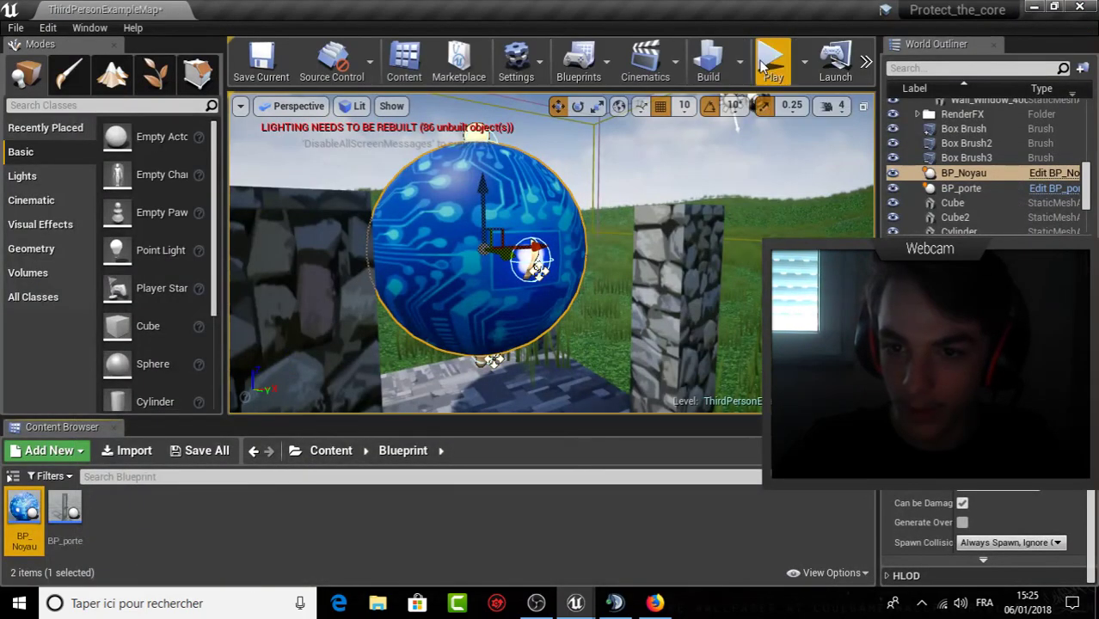
Walk the character around the glowing tower and jump onto the stone well, then stop play.
click(772, 58)
key(s)
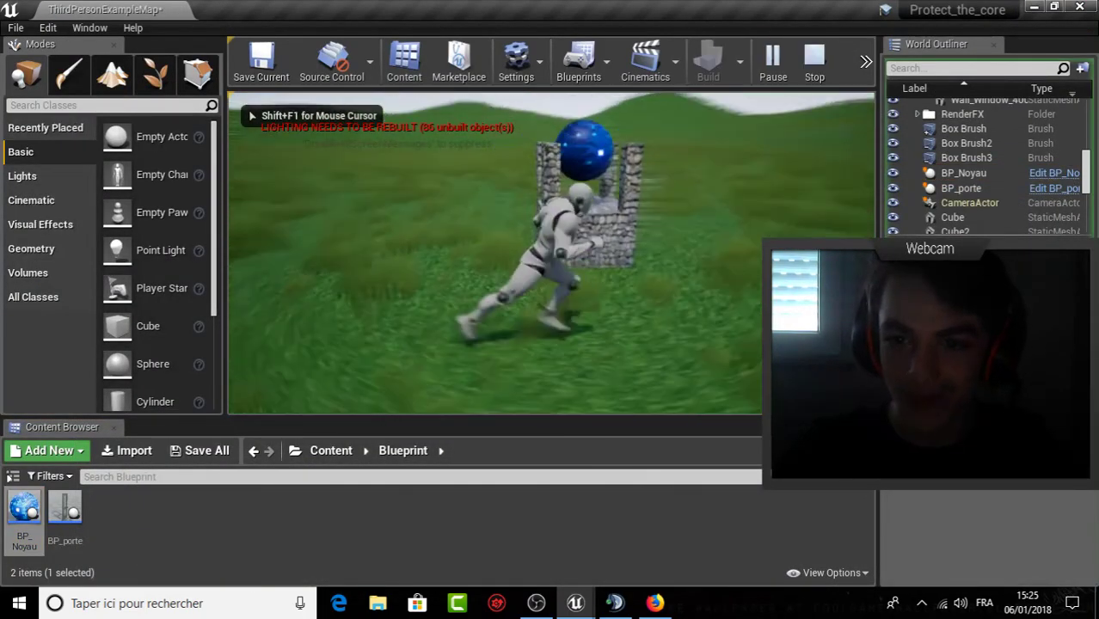
key(s)
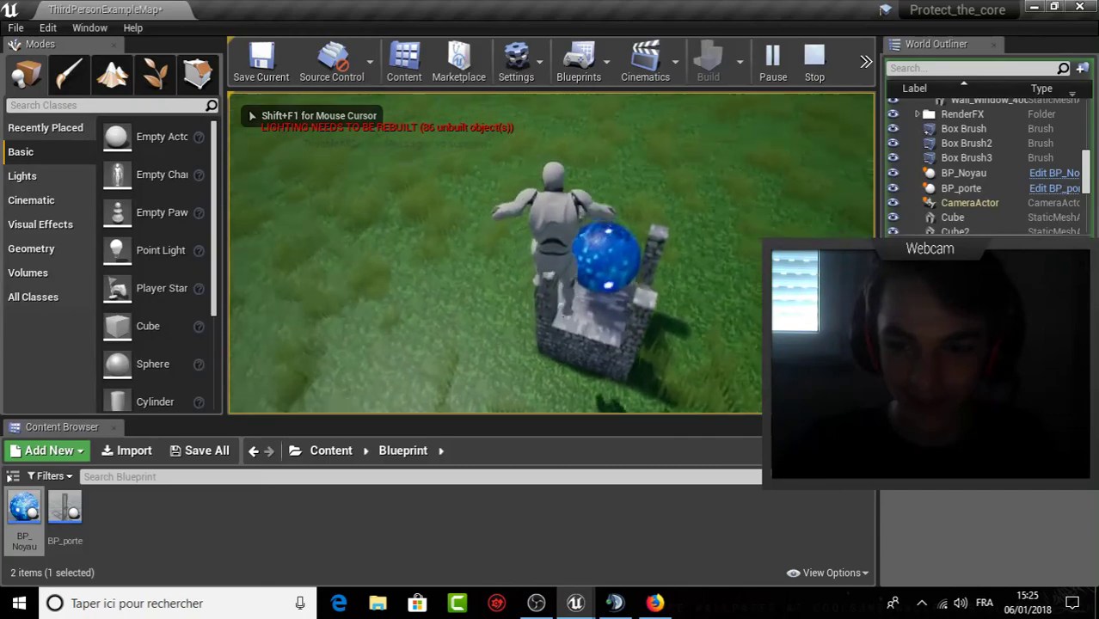
key(s)
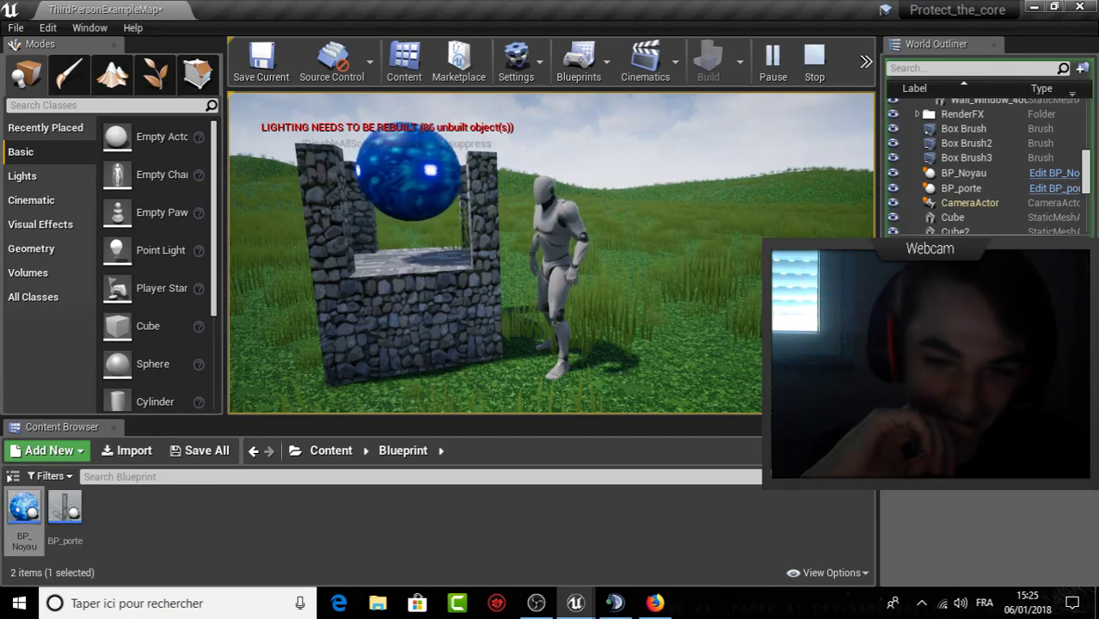
key(a)
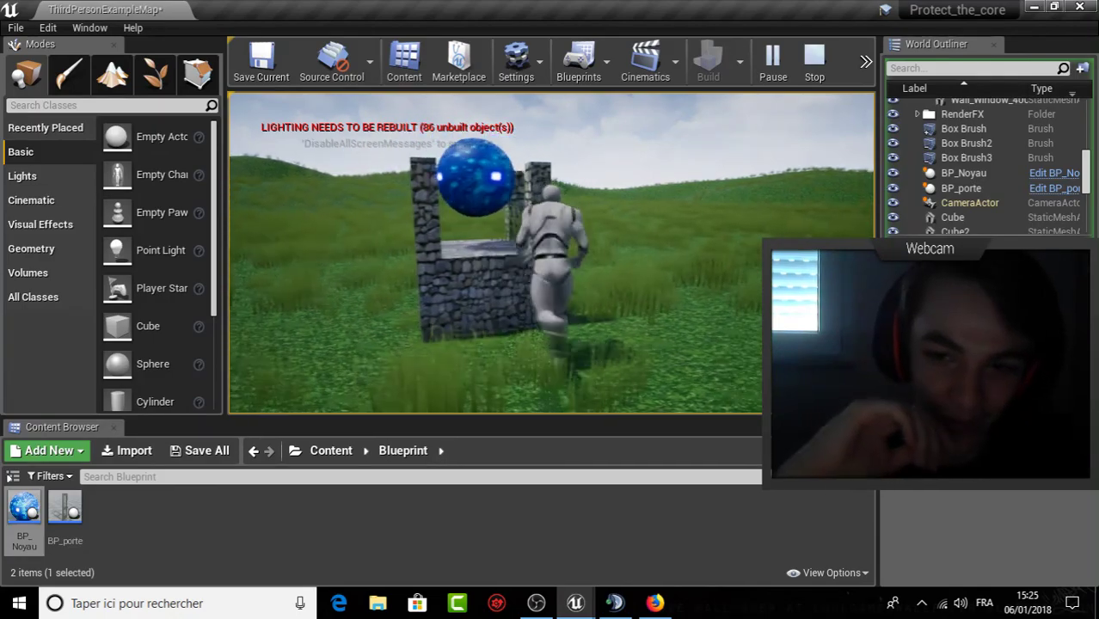
key(d)
key(w)
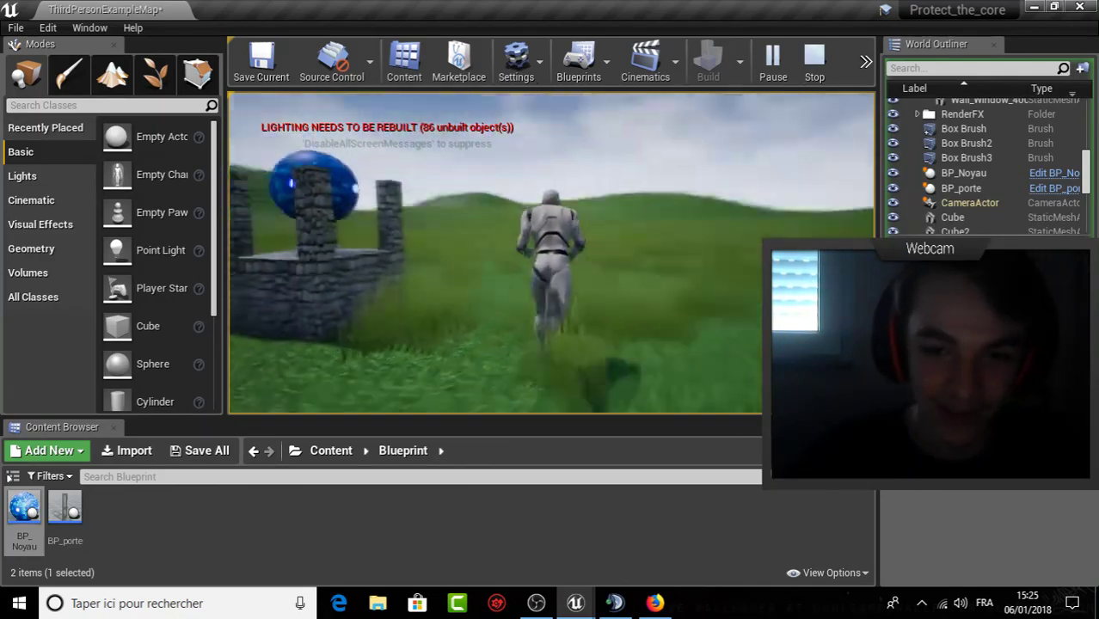
key(space)
key(Escape)
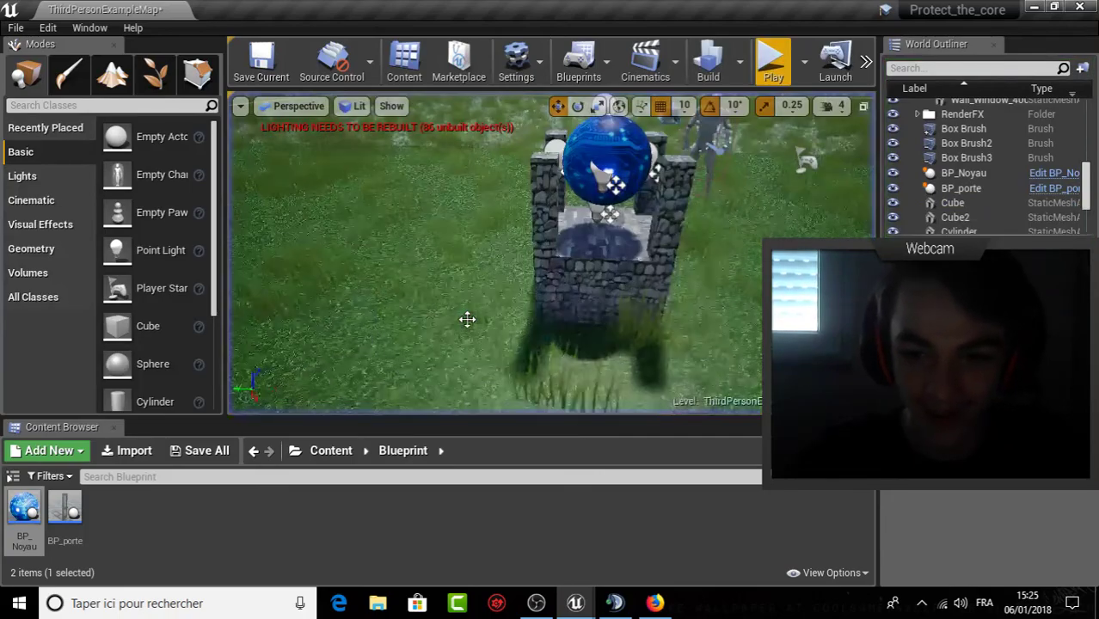
Back in the level editor, go up to the Content root folder and open File Explorer.
mouse_move(575, 603)
click(658, 526)
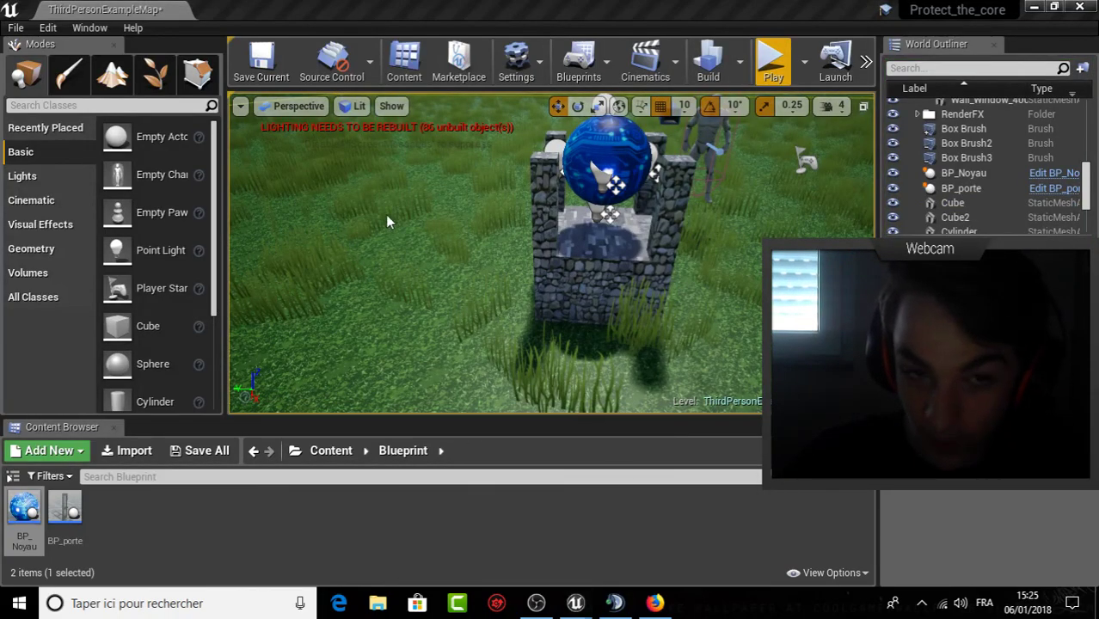
key(alt+Tab)
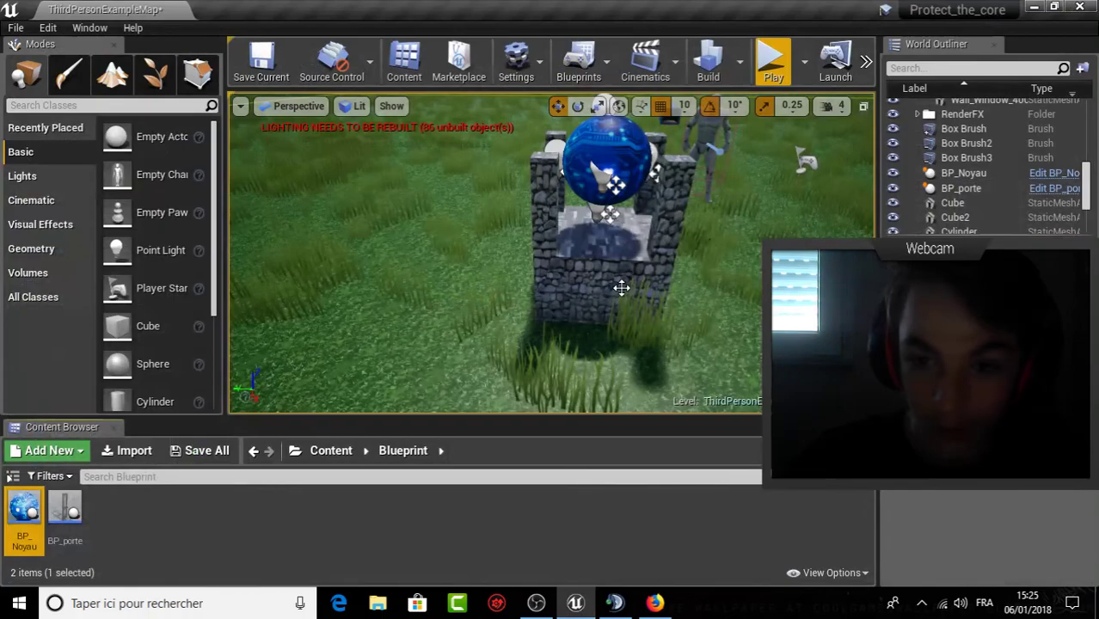
right_drag(621, 287, 621, 287)
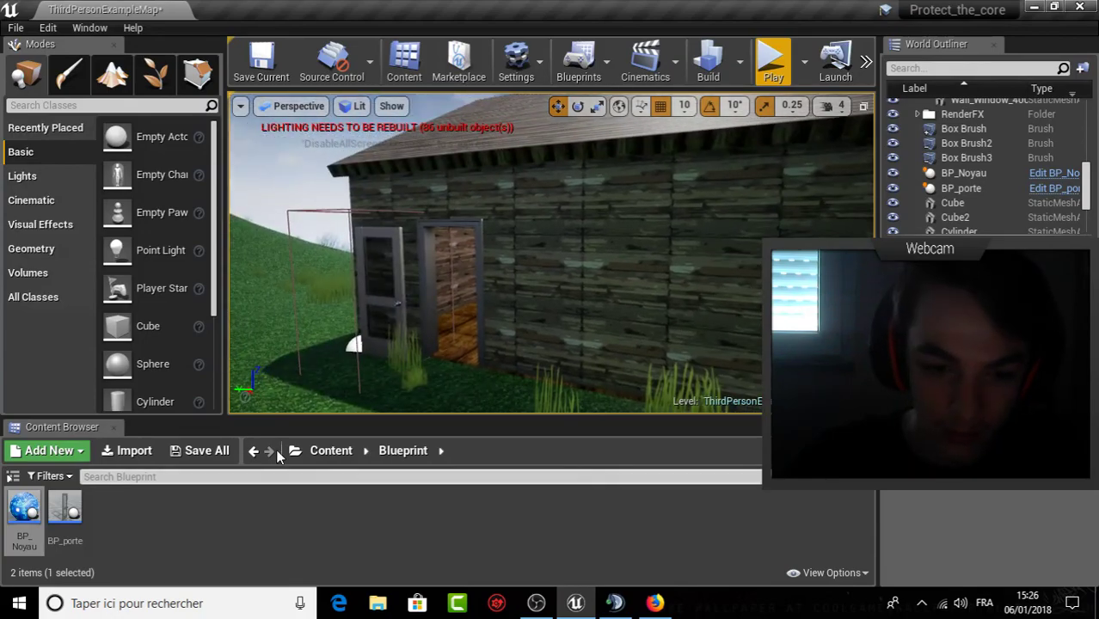
click(324, 454)
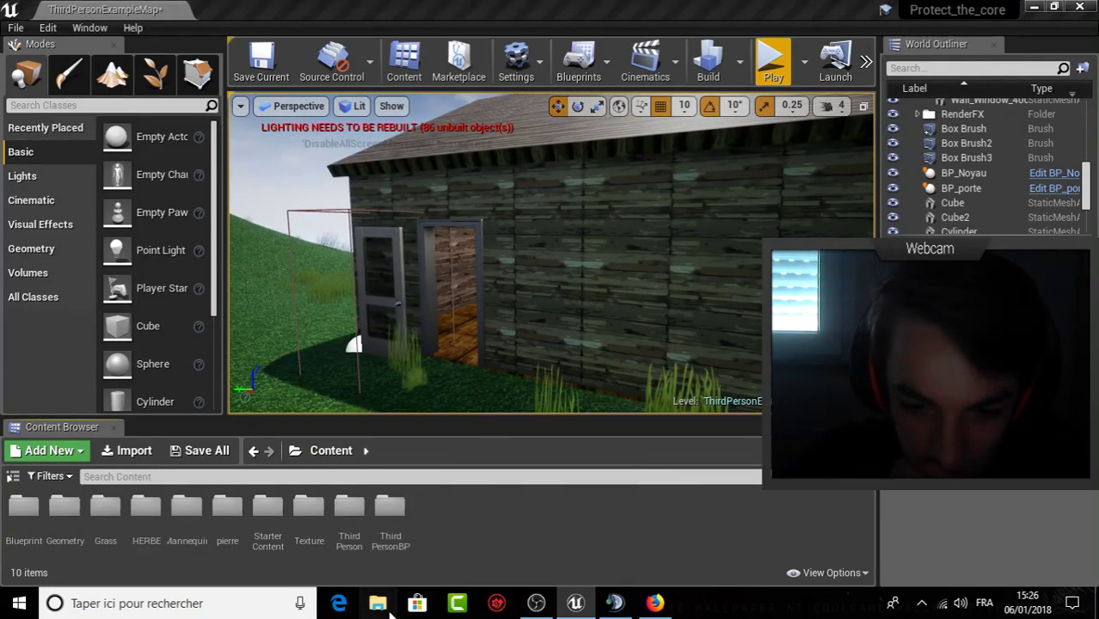
key(super+e)
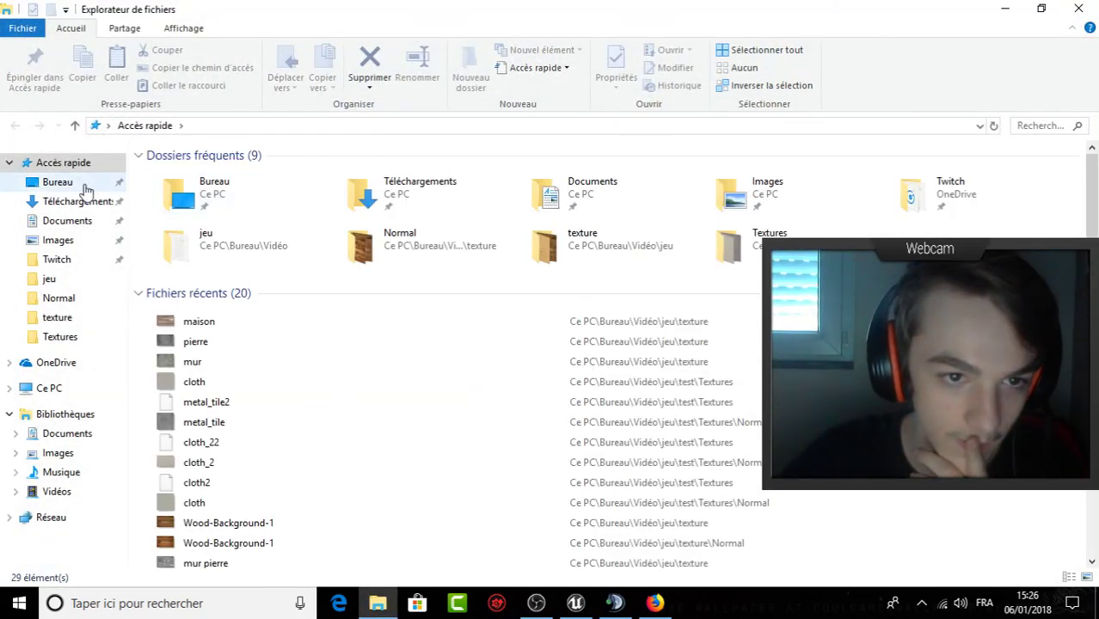
Open Bureau > Vidéo > jeu > texture and drag boisp and Wood-Background-1 into Unreal's Content Browser.
click(69, 183)
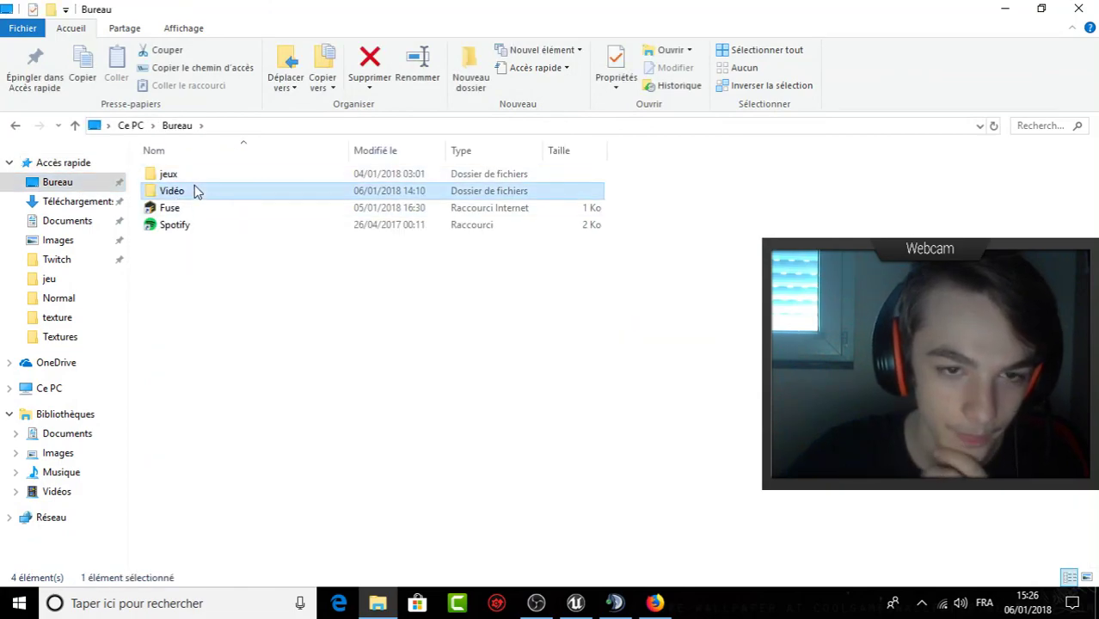
double_click(196, 190)
double_click(191, 178)
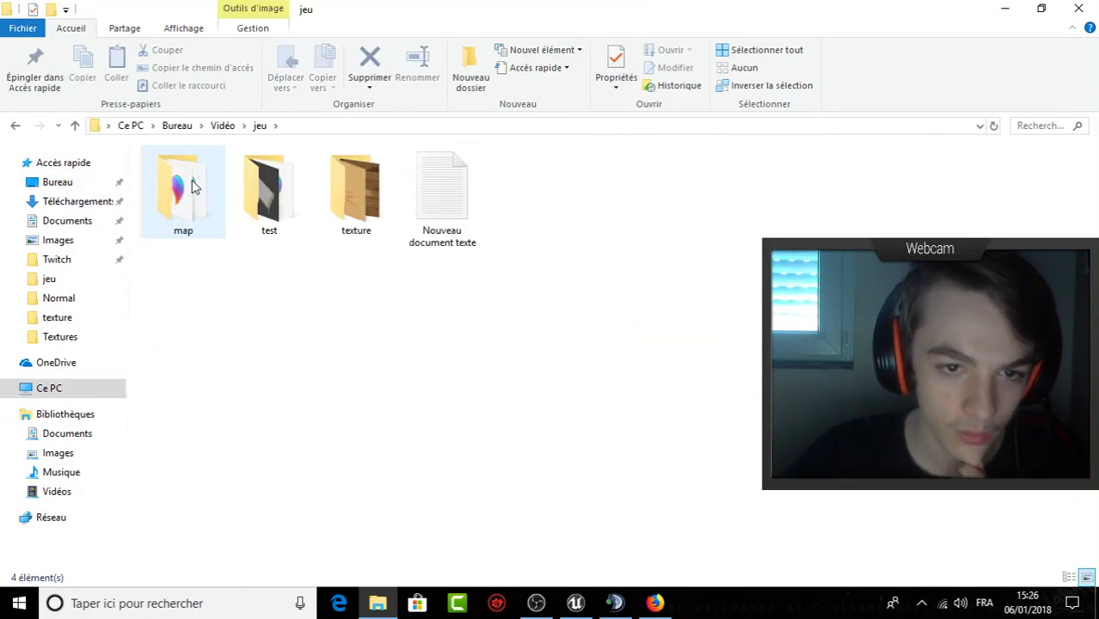
click(194, 187)
double_click(356, 191)
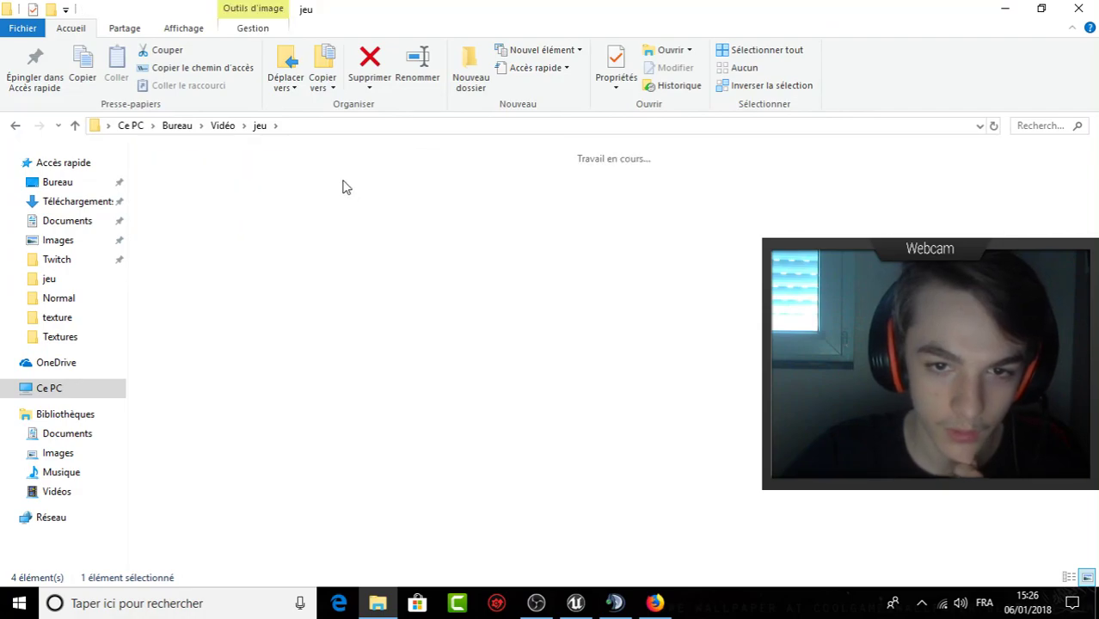
click(288, 276)
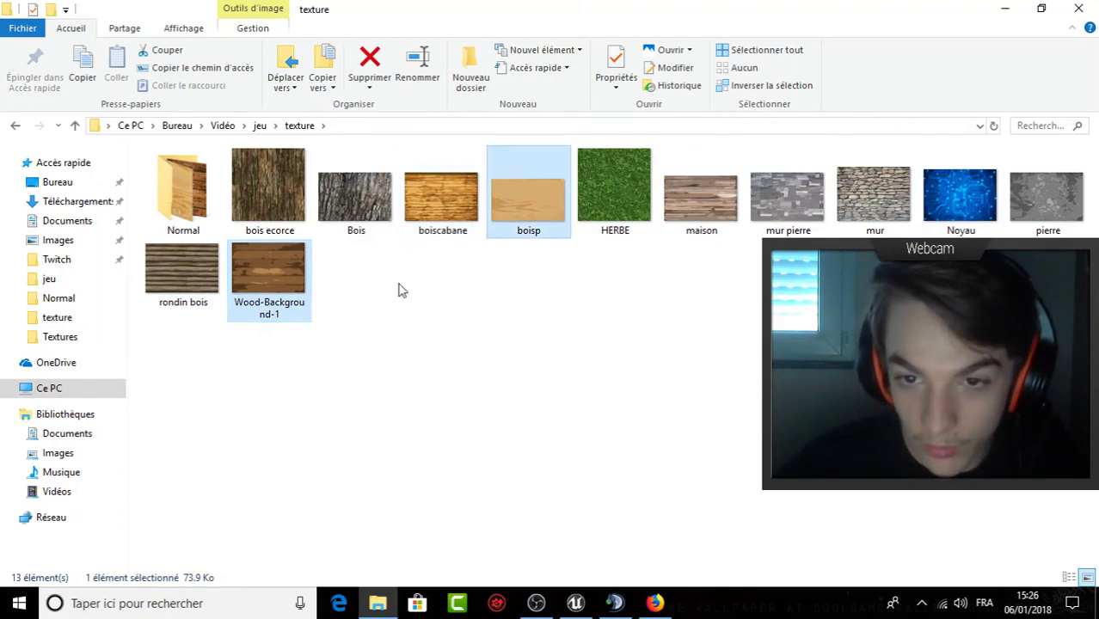
drag(288, 275, 315, 536)
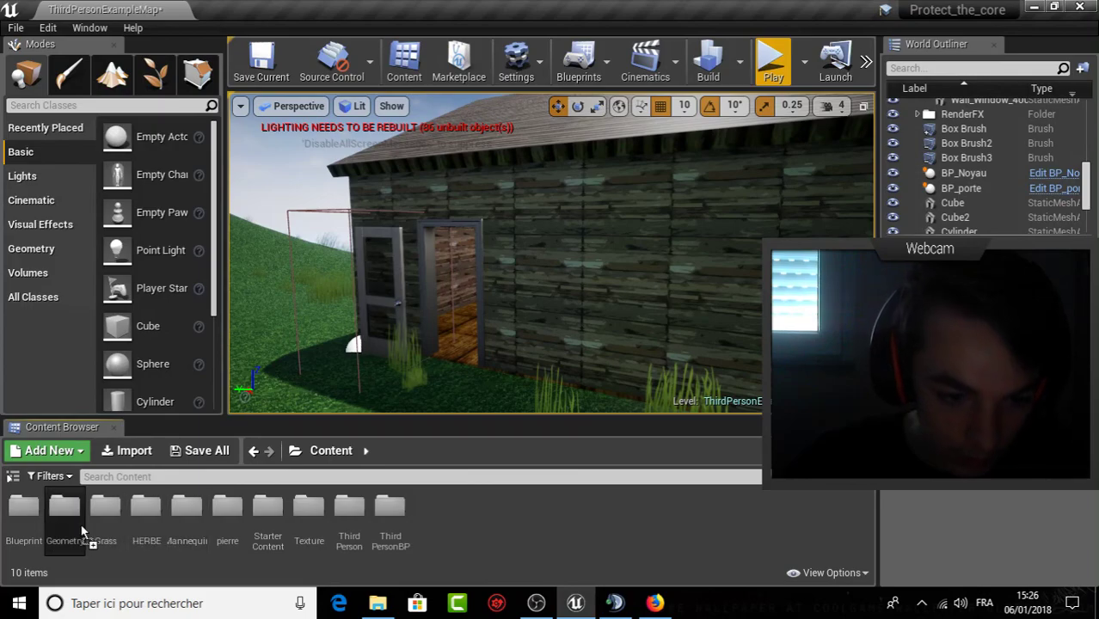
Import the boisp texture into the Texture folder and apply it to the door.
drag(302, 517, 301, 518)
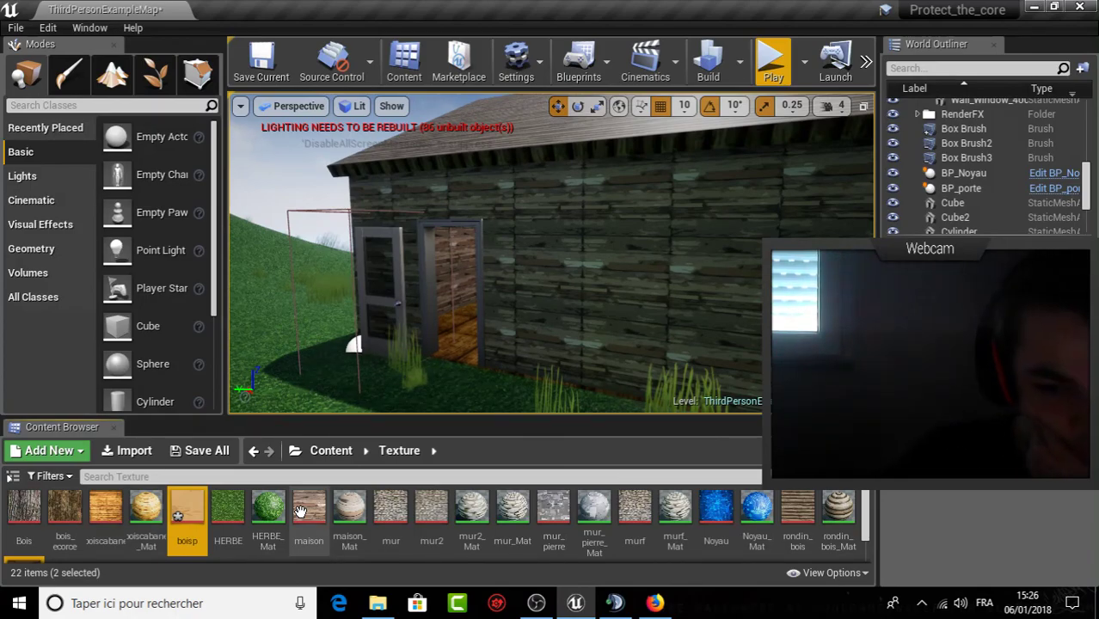
mouse_move(190, 520)
mouse_down()
mouse_move(453, 351)
mouse_move(453, 284)
mouse_move(343, 368)
mouse_up()
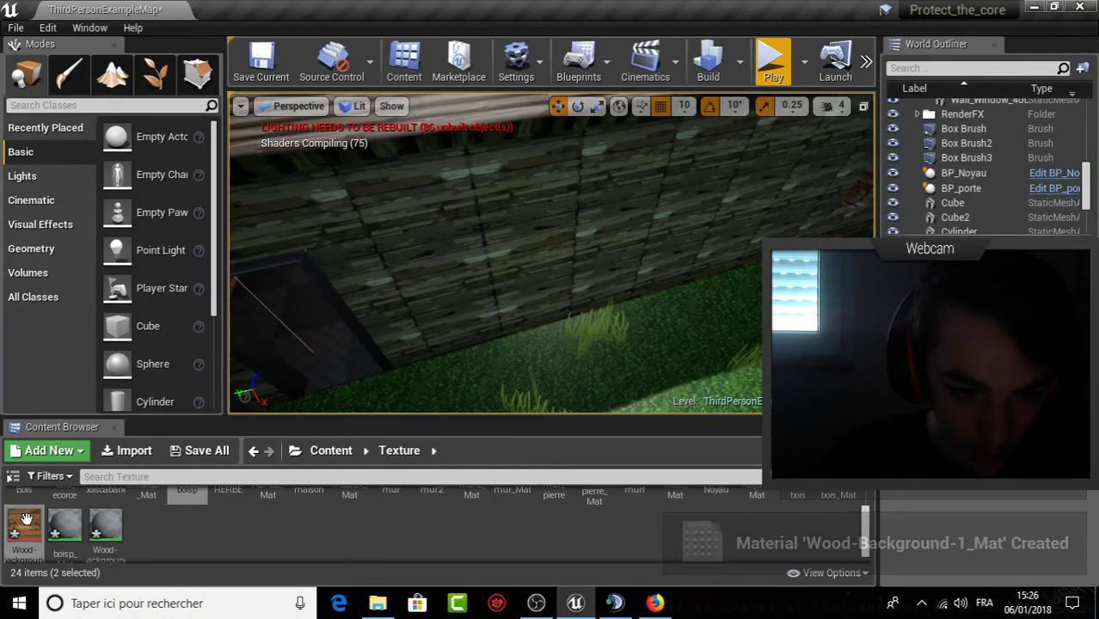
key(Up)
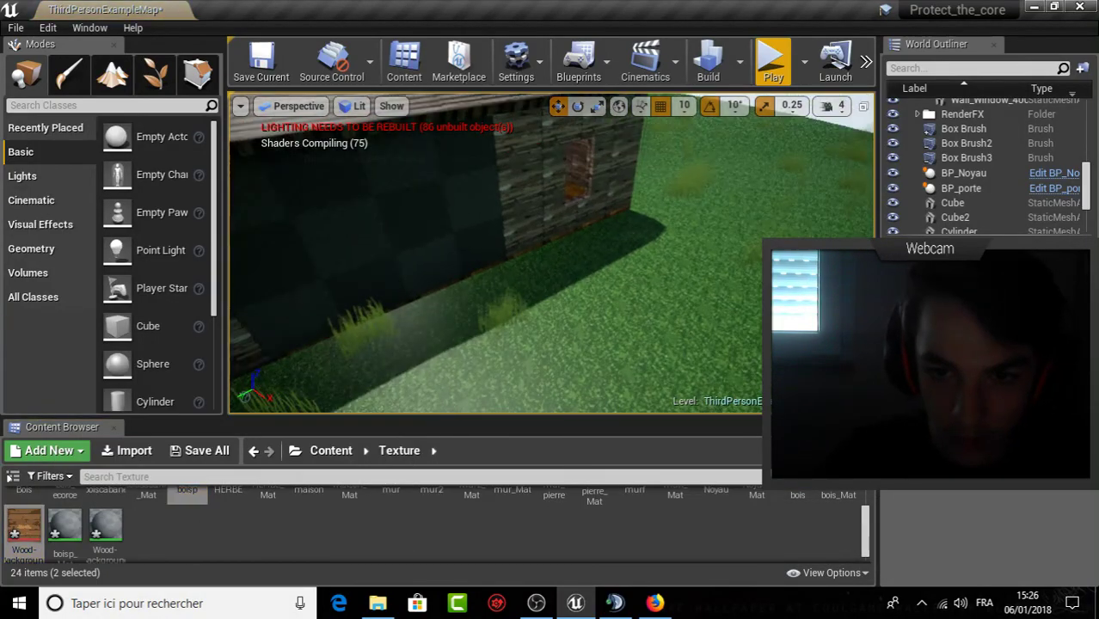
key(Down)
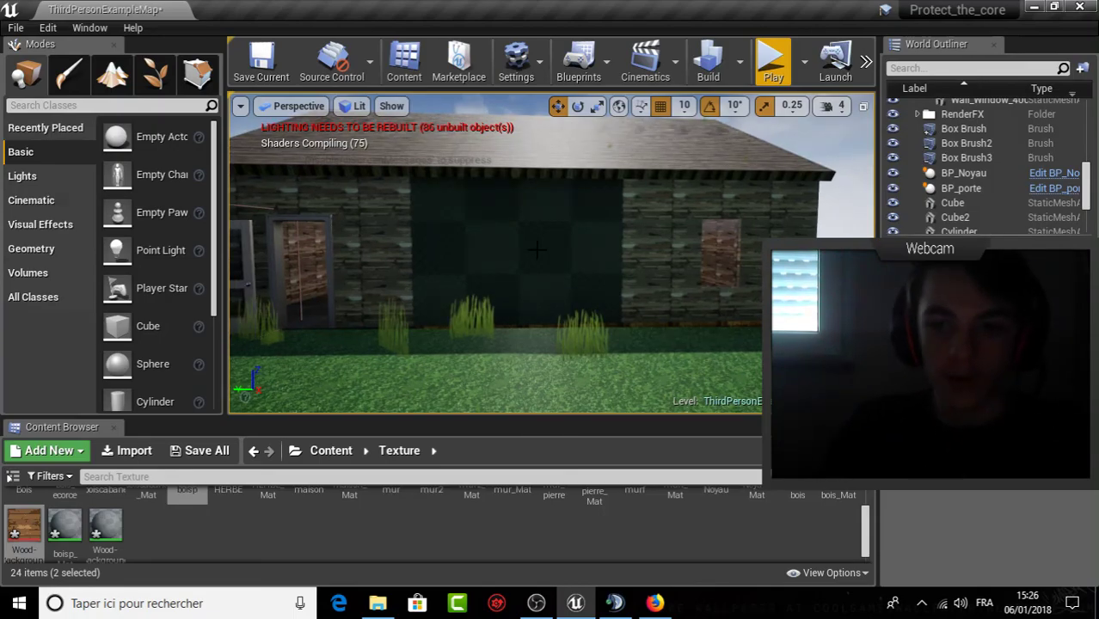
Fly the view around the house to the door and select the BP_porte actor.
right_drag(536, 249, 545, 261)
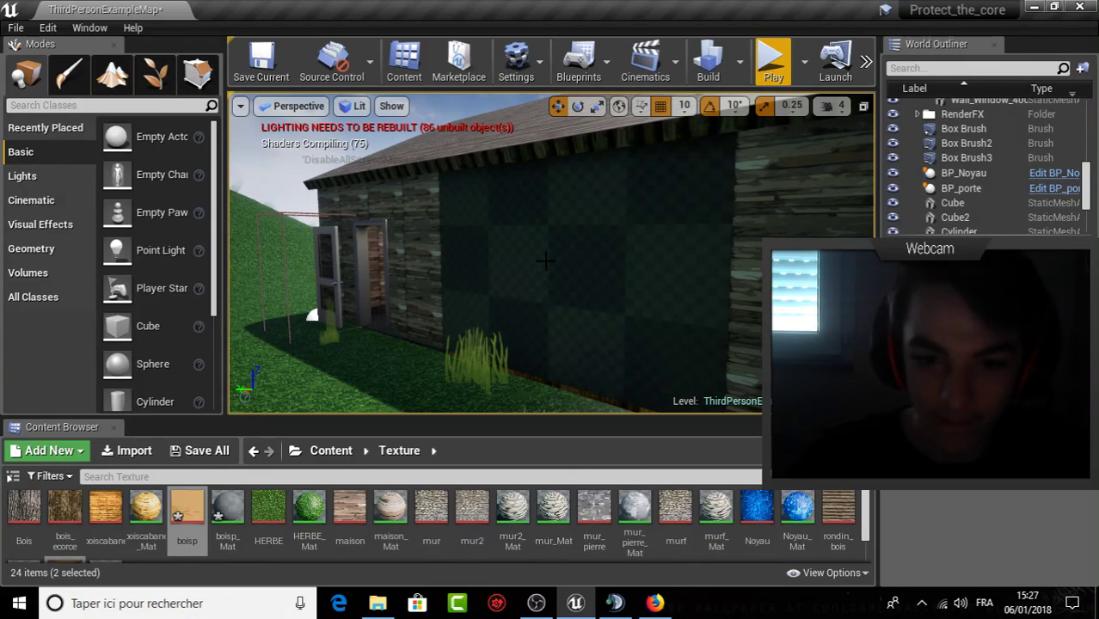
right_drag(544, 260, 544, 261)
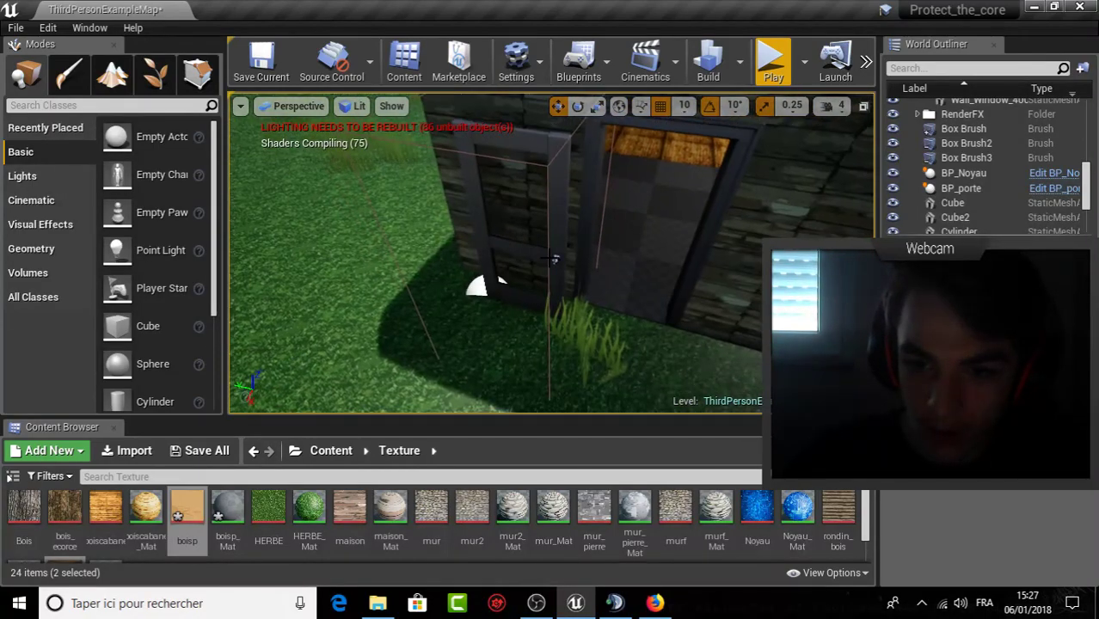
click(502, 280)
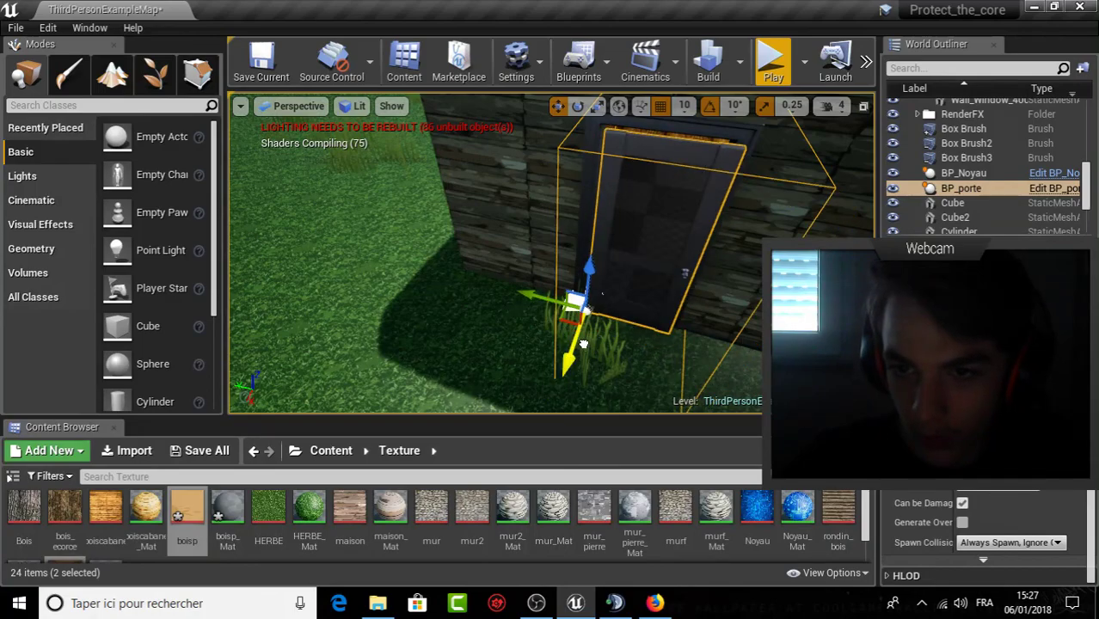
Play the level, run the character over the grassy hills and through the opening door, then stop with Esc.
click(773, 62)
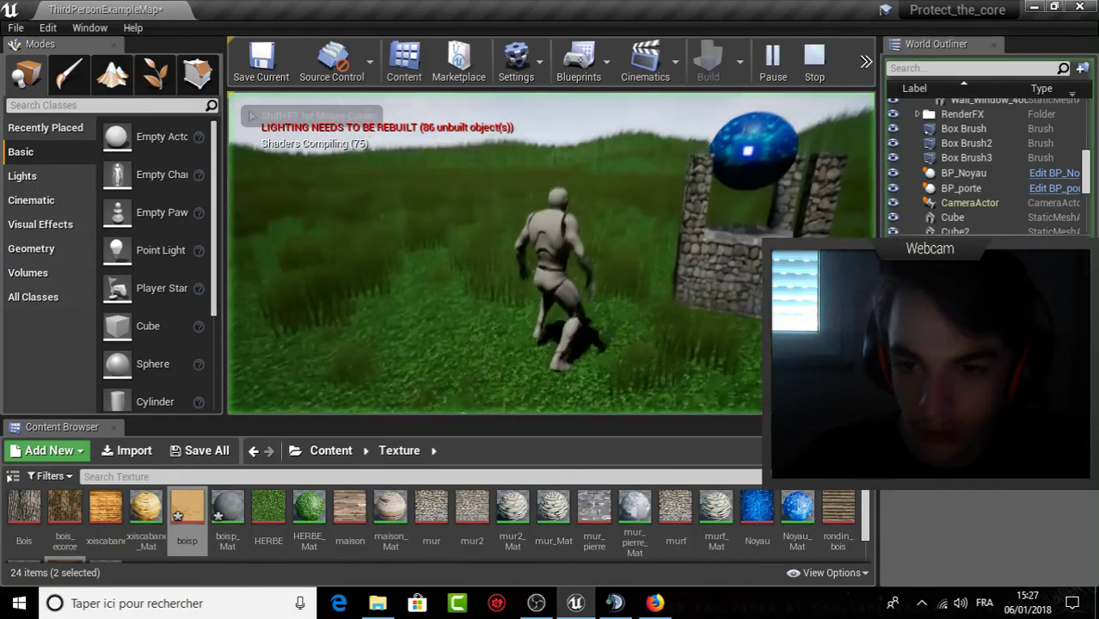
key(w)
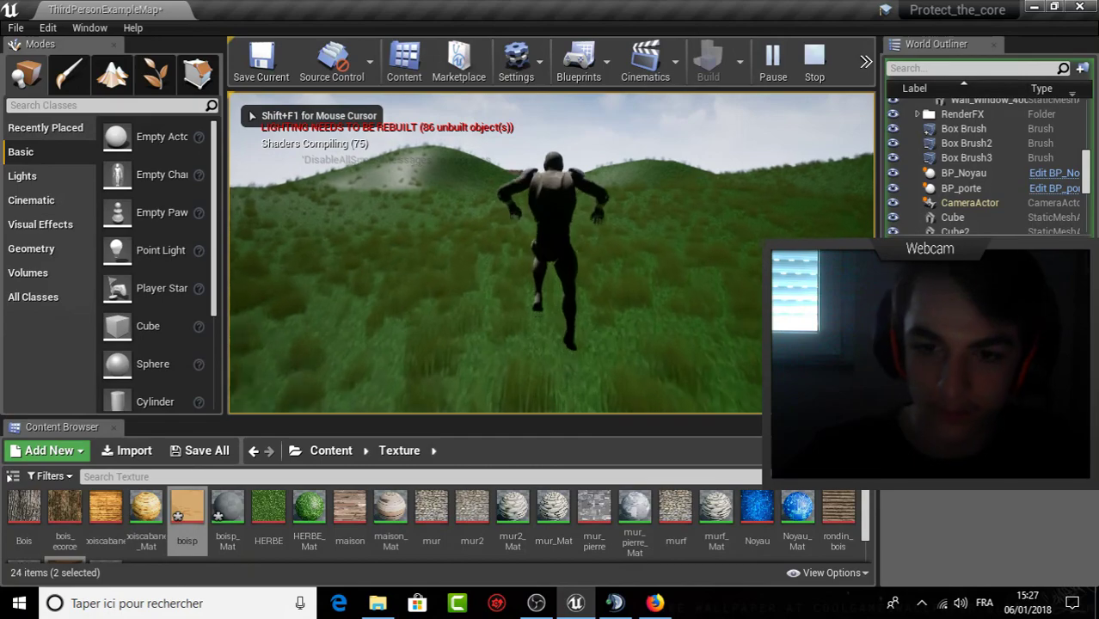
key(w)
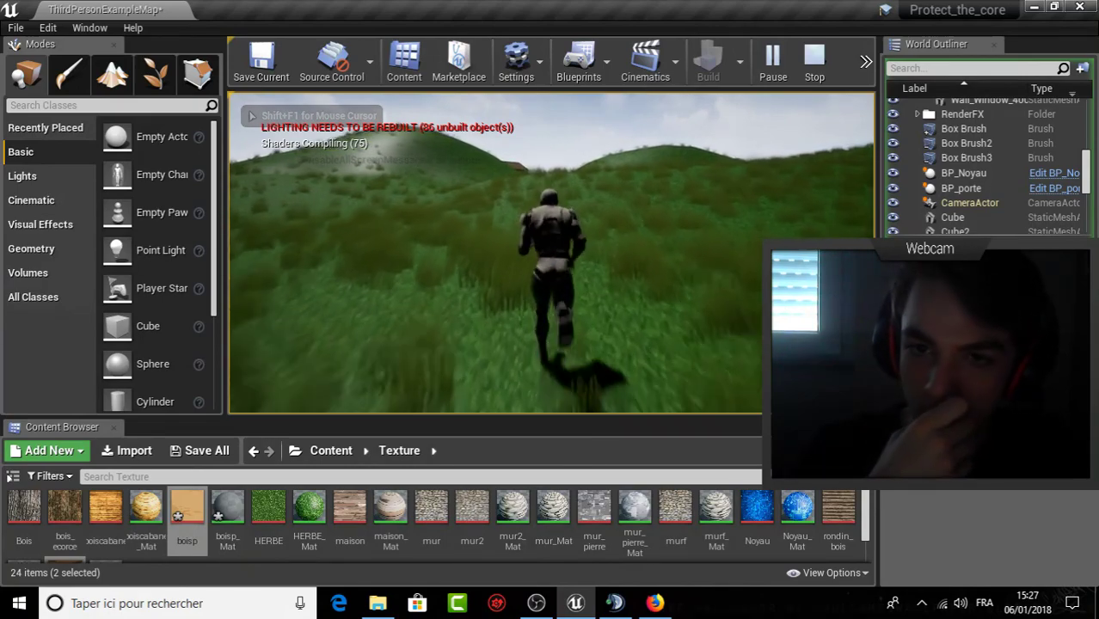
key(w)
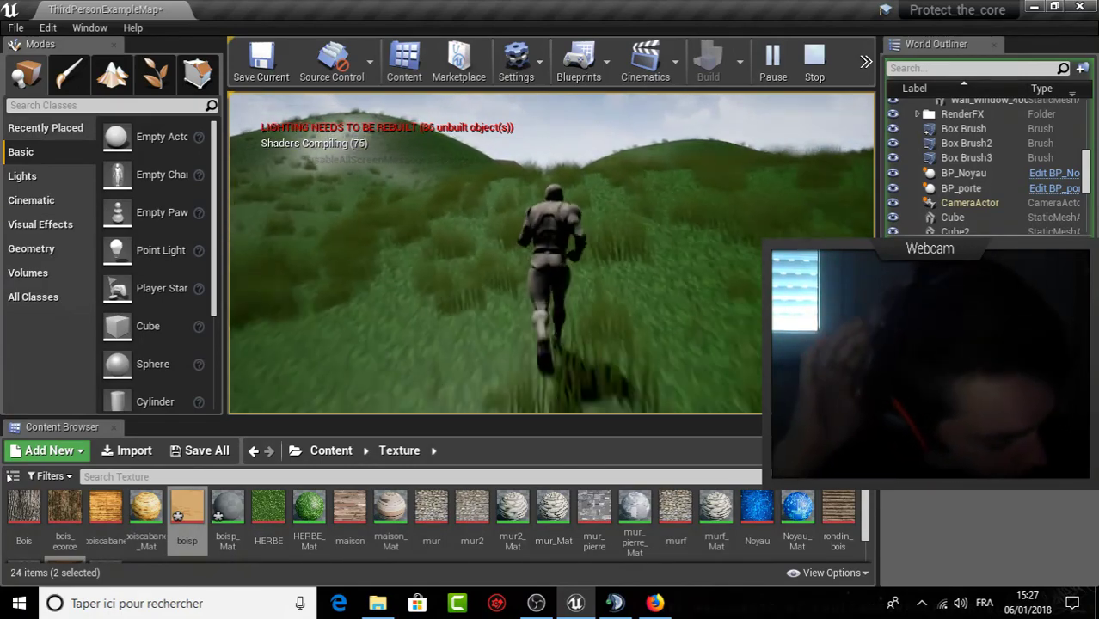
key(w)
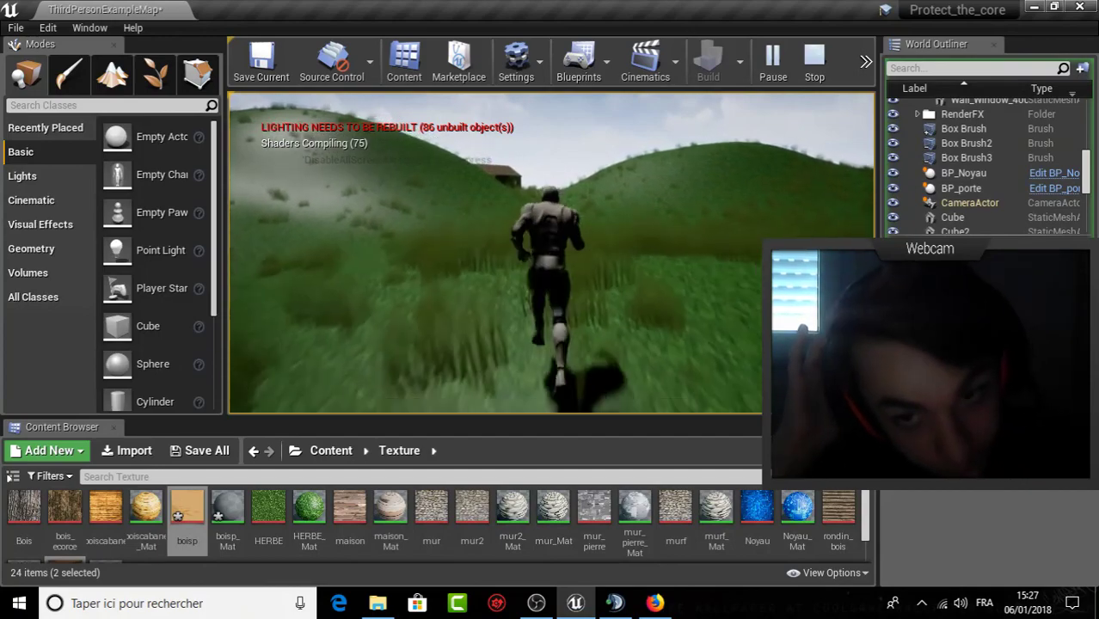
key(w)
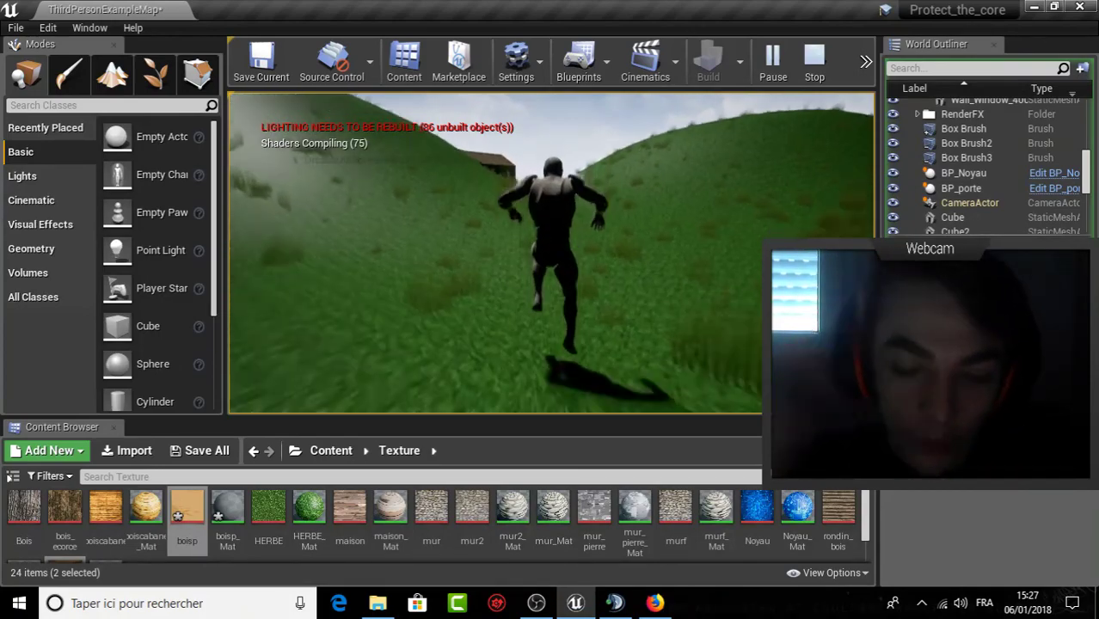
key(w)
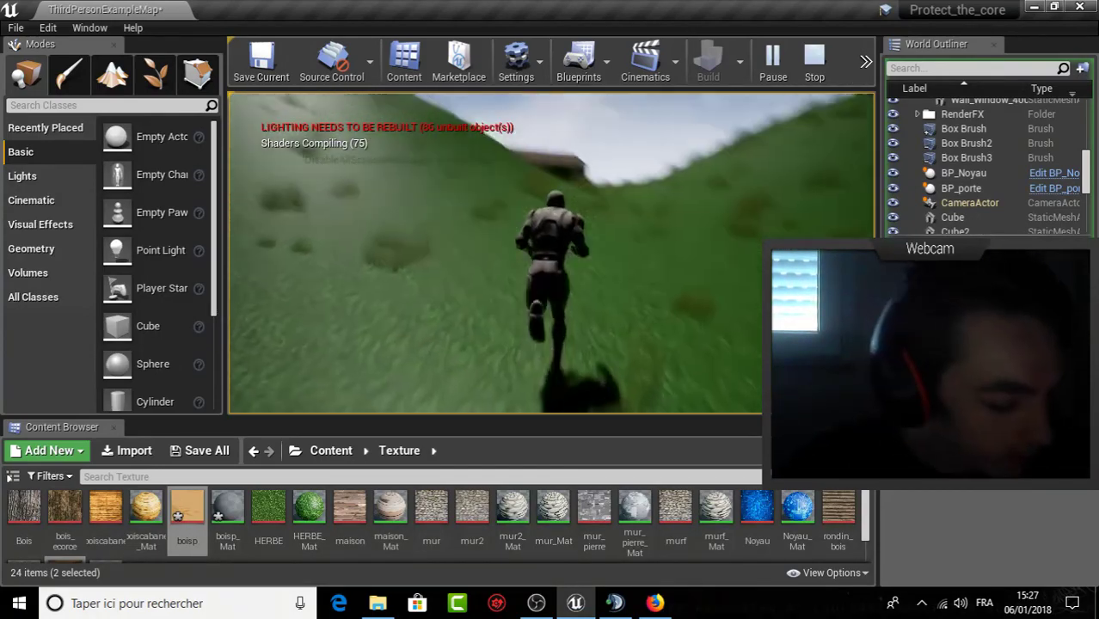
key(w)
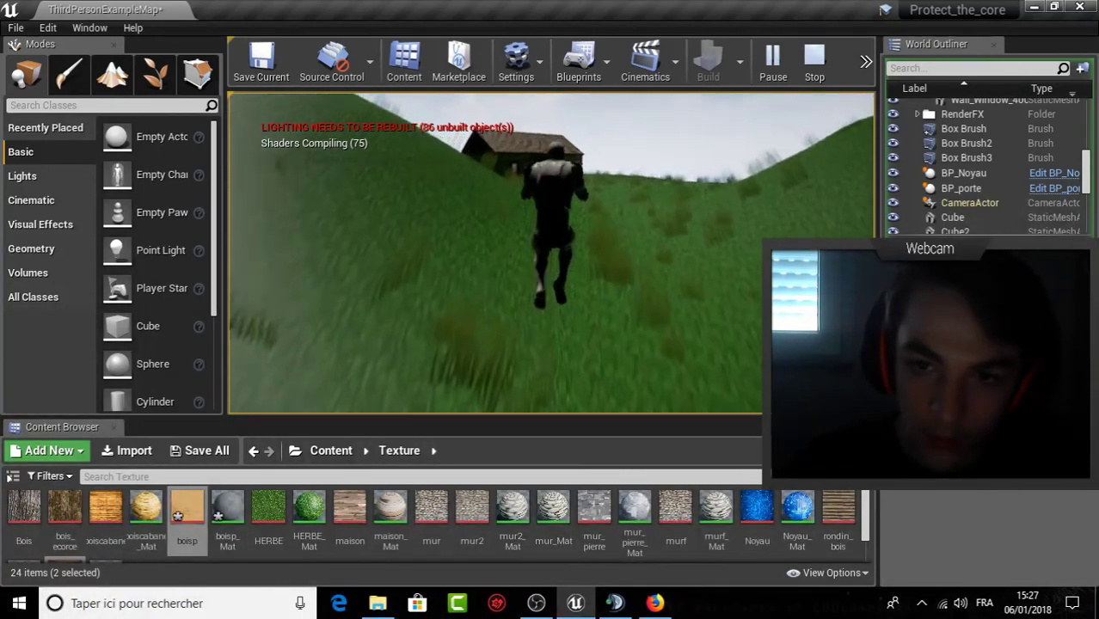
key(w)
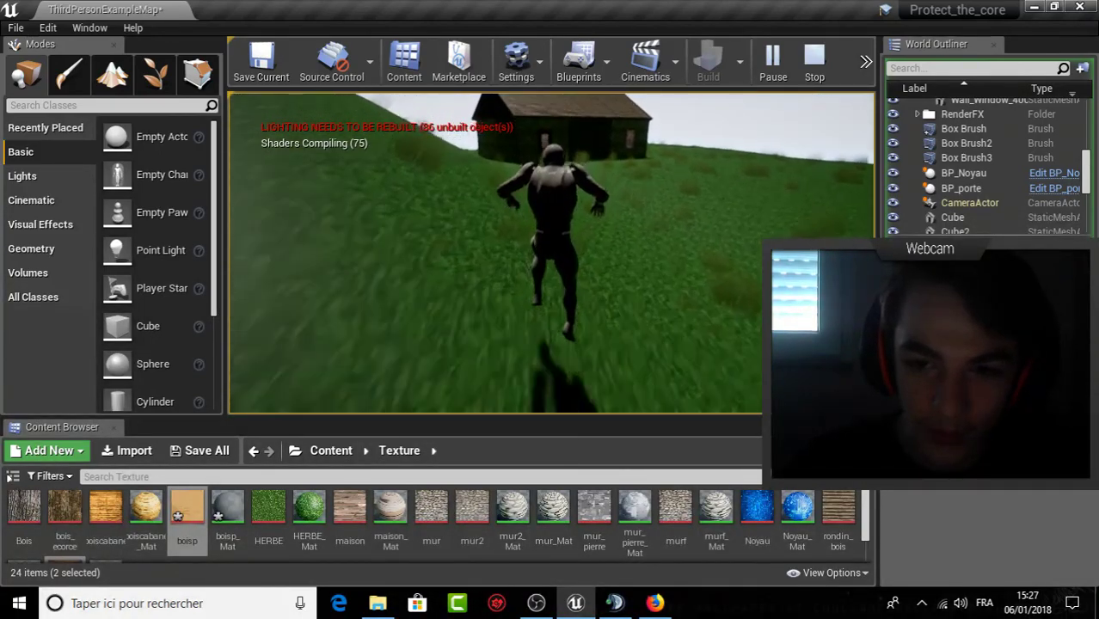
key(w)
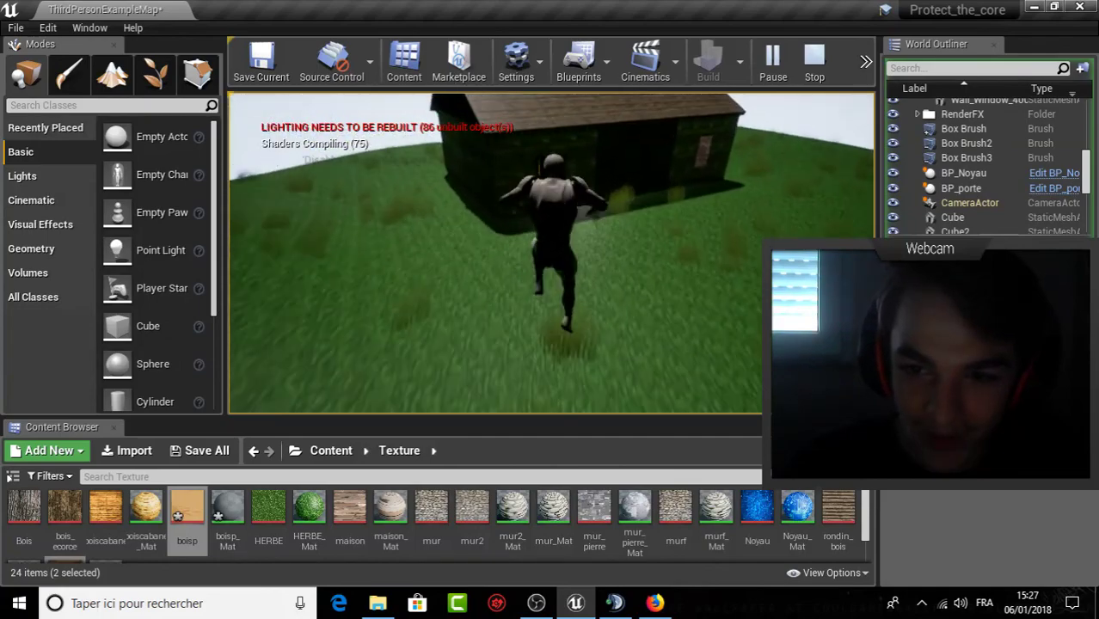
key(w)
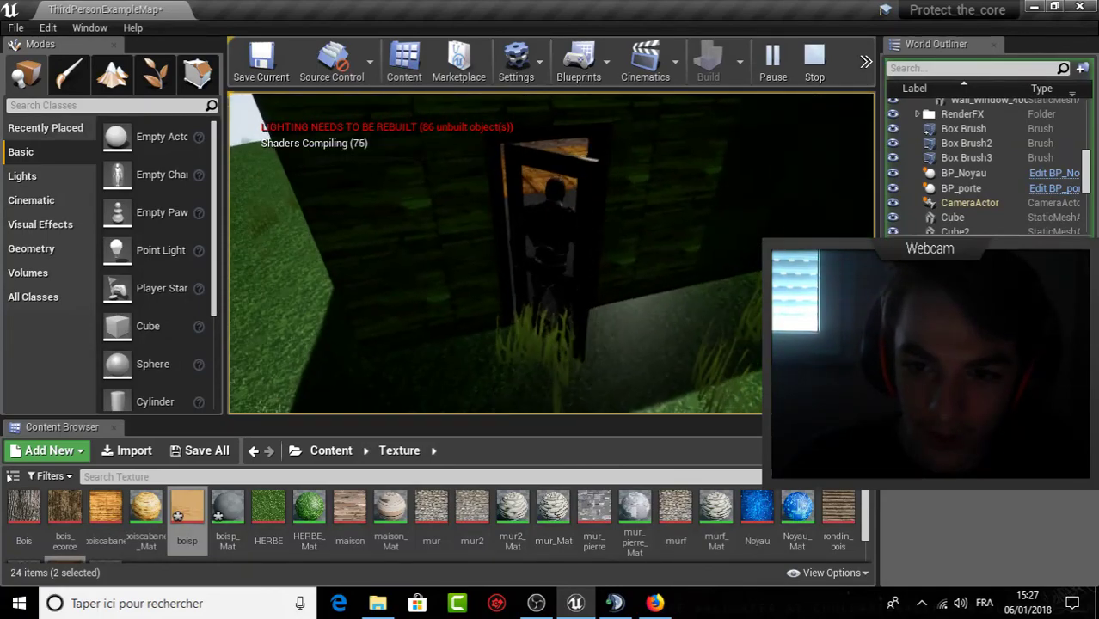
key(w)
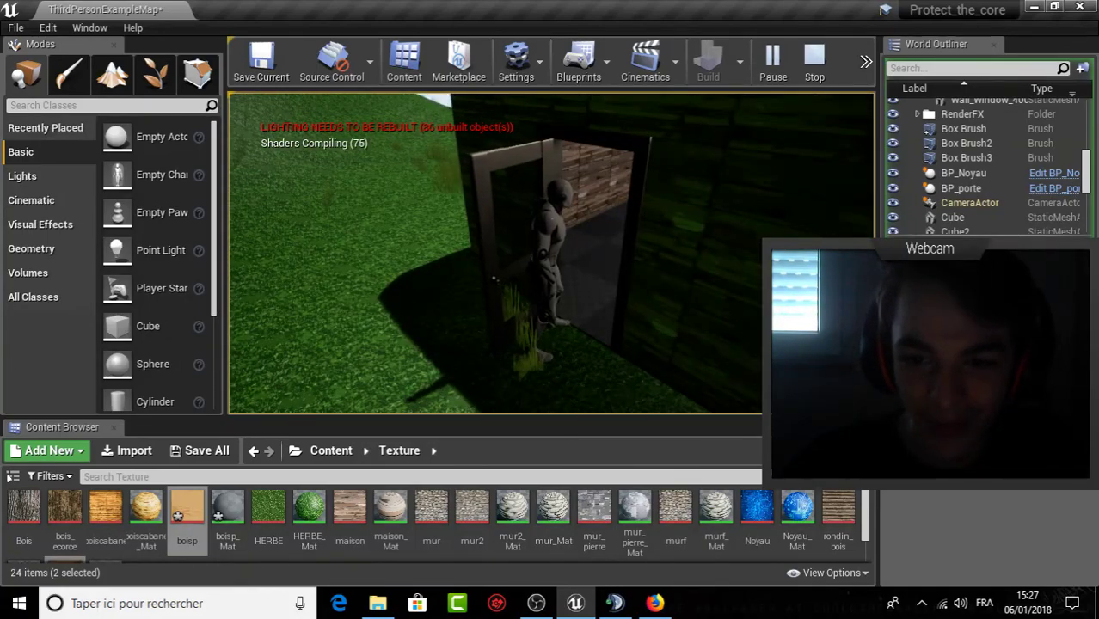
key(w)
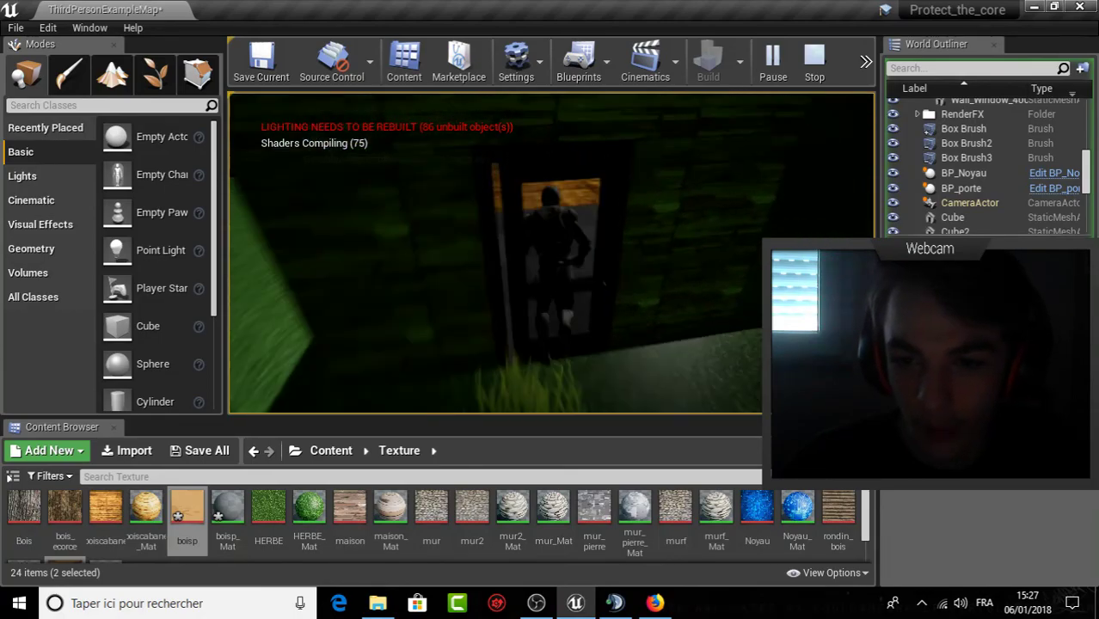
key(Escape)
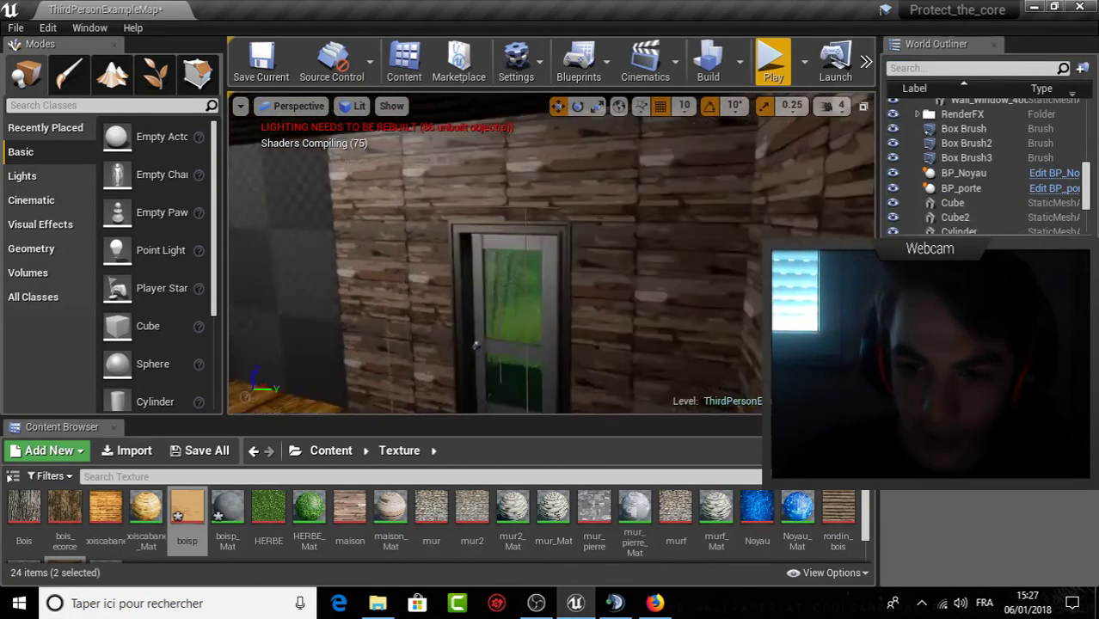
Open the BP_porte Blueprint from the Content > Blueprint folder.
click(330, 451)
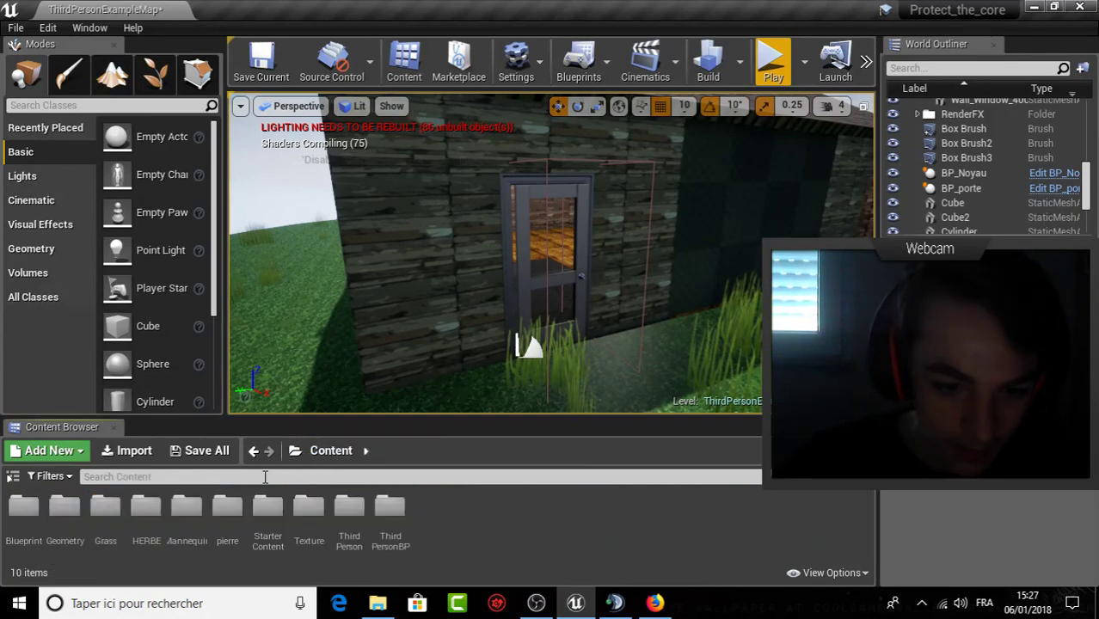
double_click(24, 508)
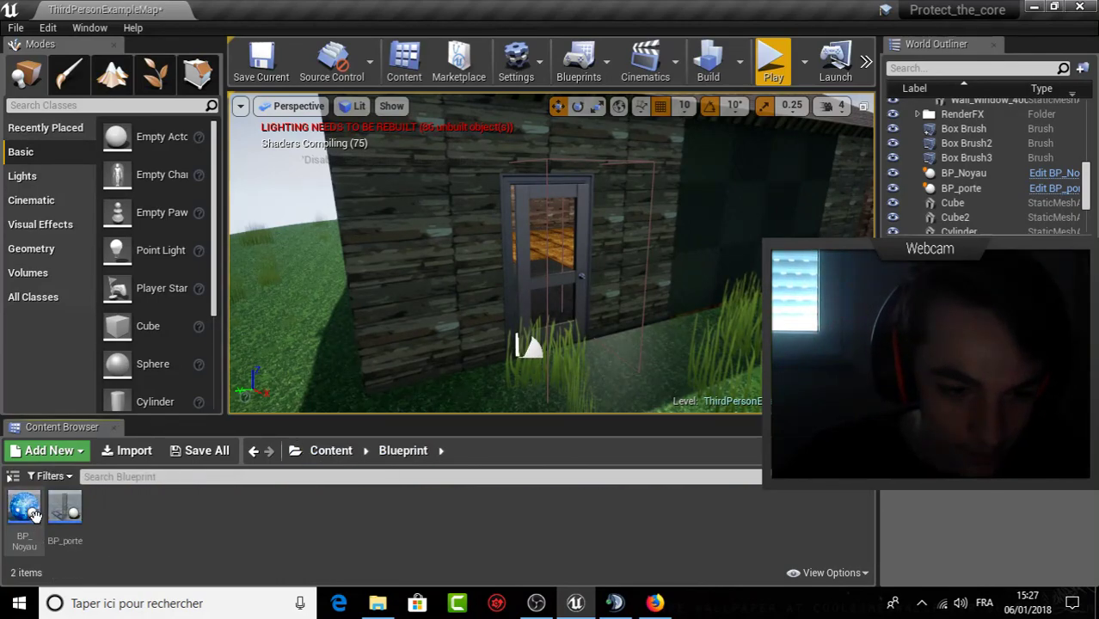
click(63, 512)
drag(64, 511, 561, 341)
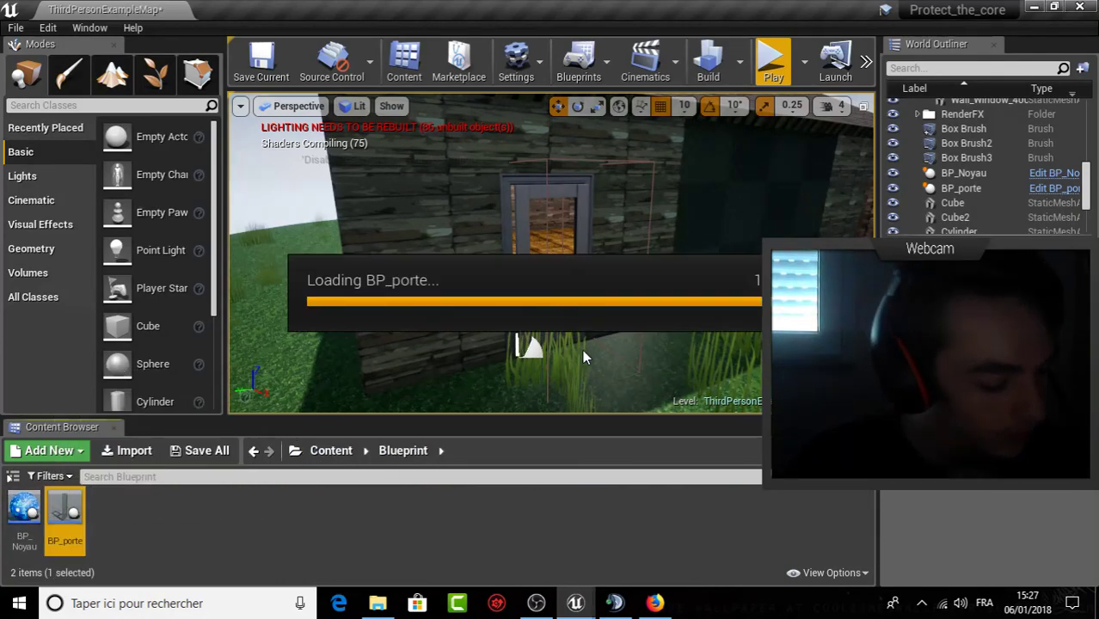
key(ctrl+e)
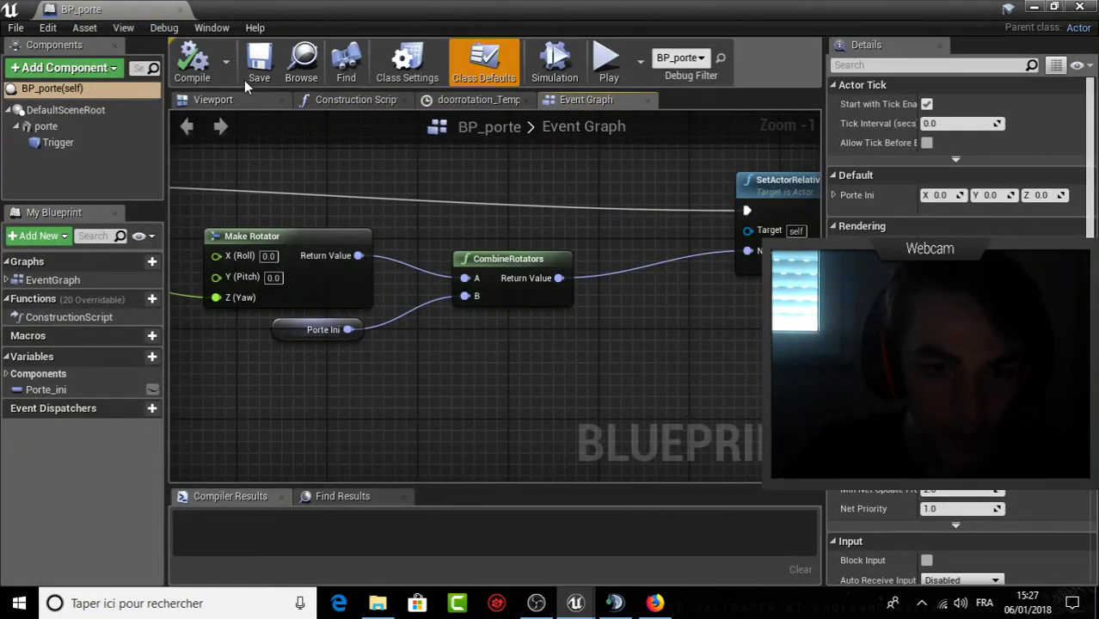
In BP_porte's Viewport, open Add Component and browse the component list.
click(229, 102)
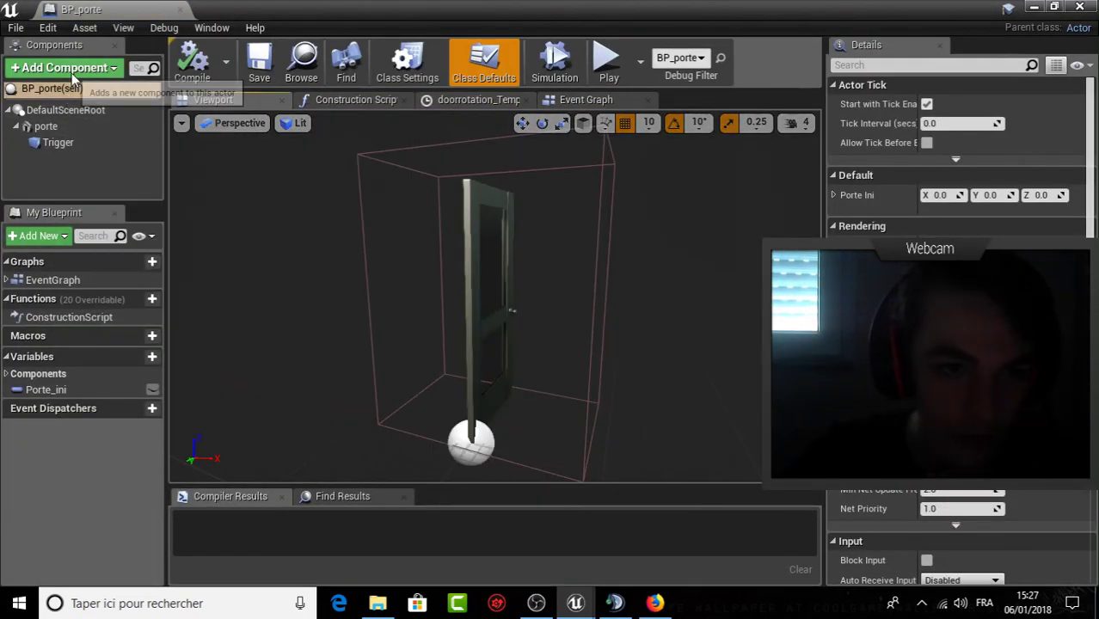
click(74, 71)
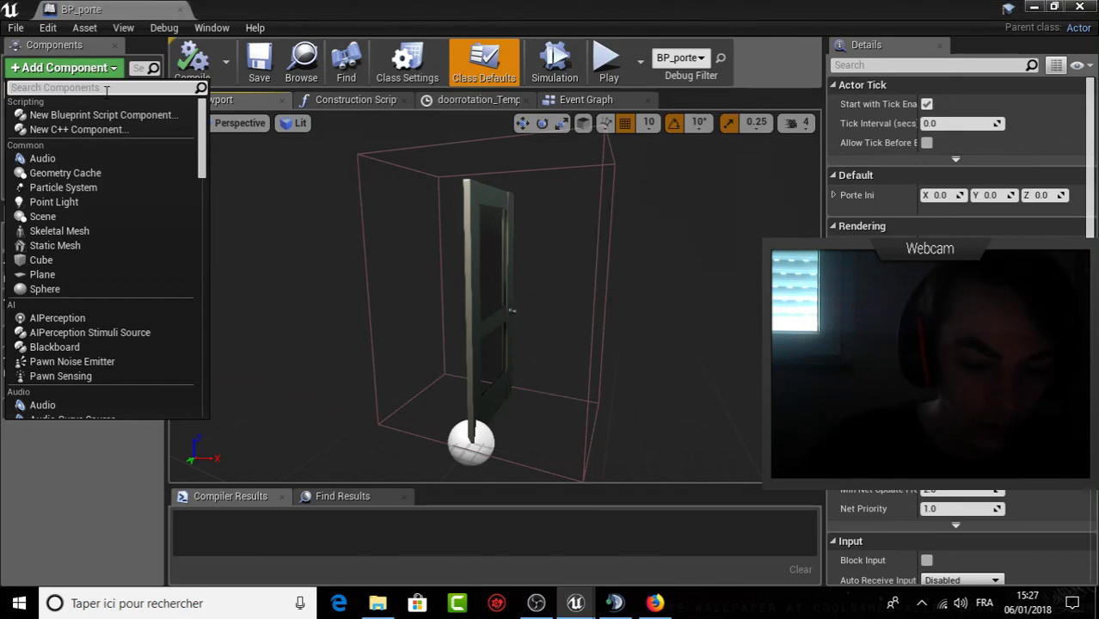
text(col)
key(BackSpace)
key(BackSpace)
key(BackSpace)
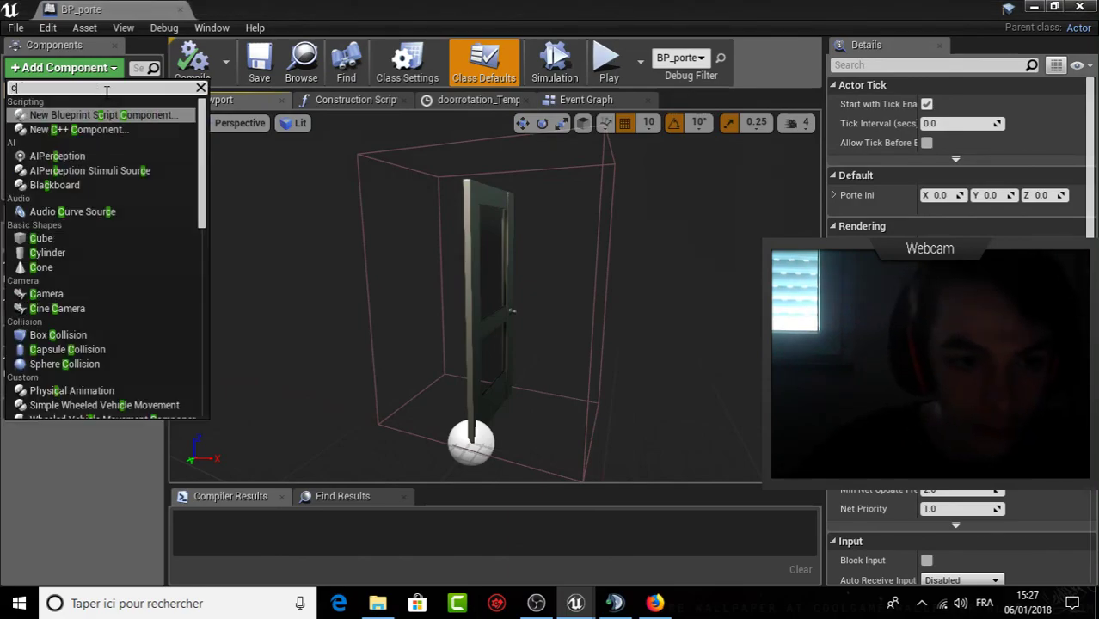
scroll(120, 198, down, 3)
Add a Cube component, move it along Y and up along Z, and thin it along X.
click(117, 183)
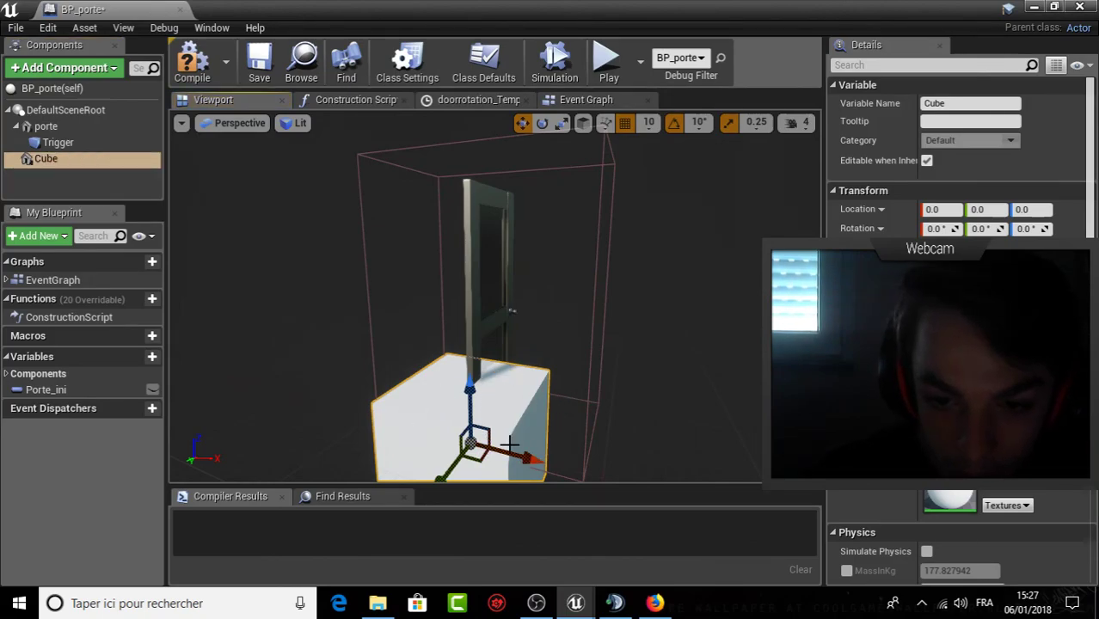
mouse_move(446, 471)
mouse_down()
mouse_move(484, 443)
mouse_move(550, 430)
mouse_move(519, 398)
mouse_up()
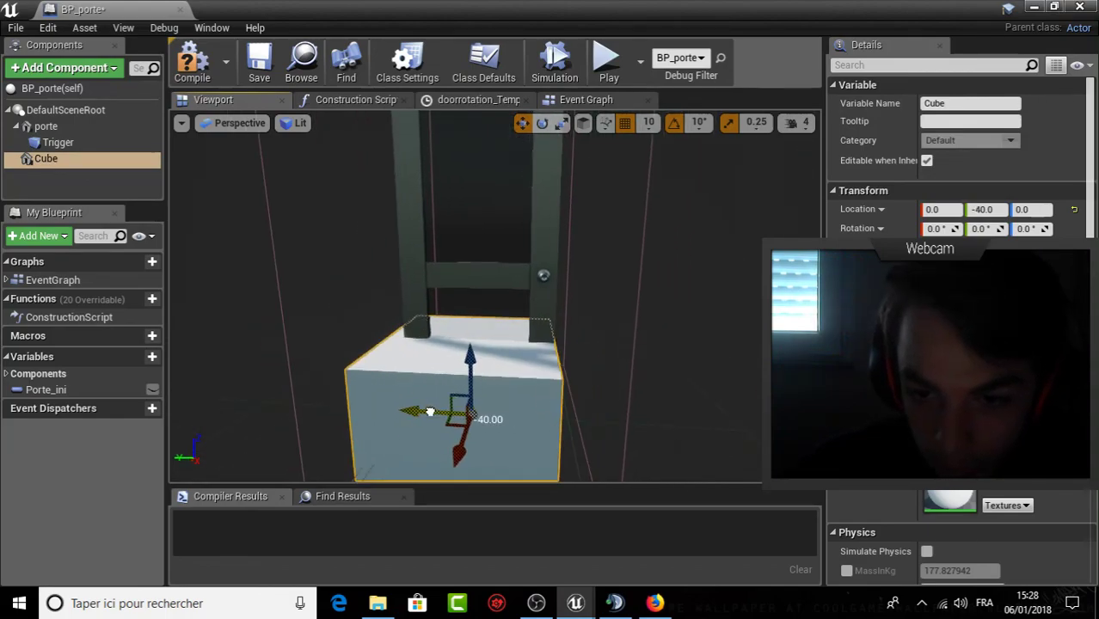
drag(438, 413, 443, 381)
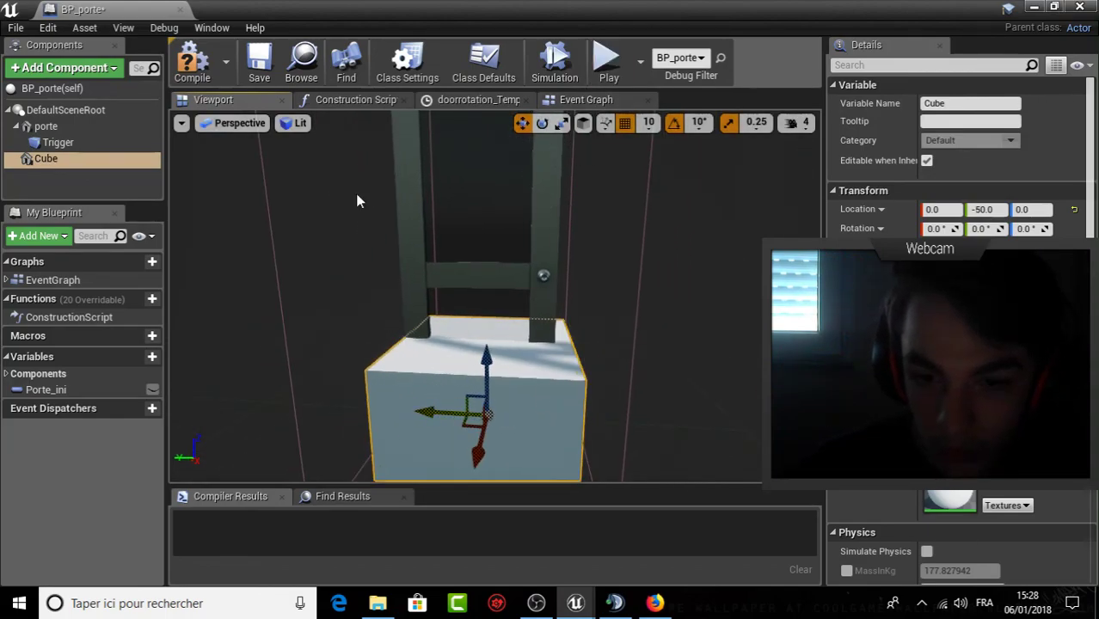
drag(484, 359, 504, 138)
key(r)
right_drag(687, 312, 602, 283)
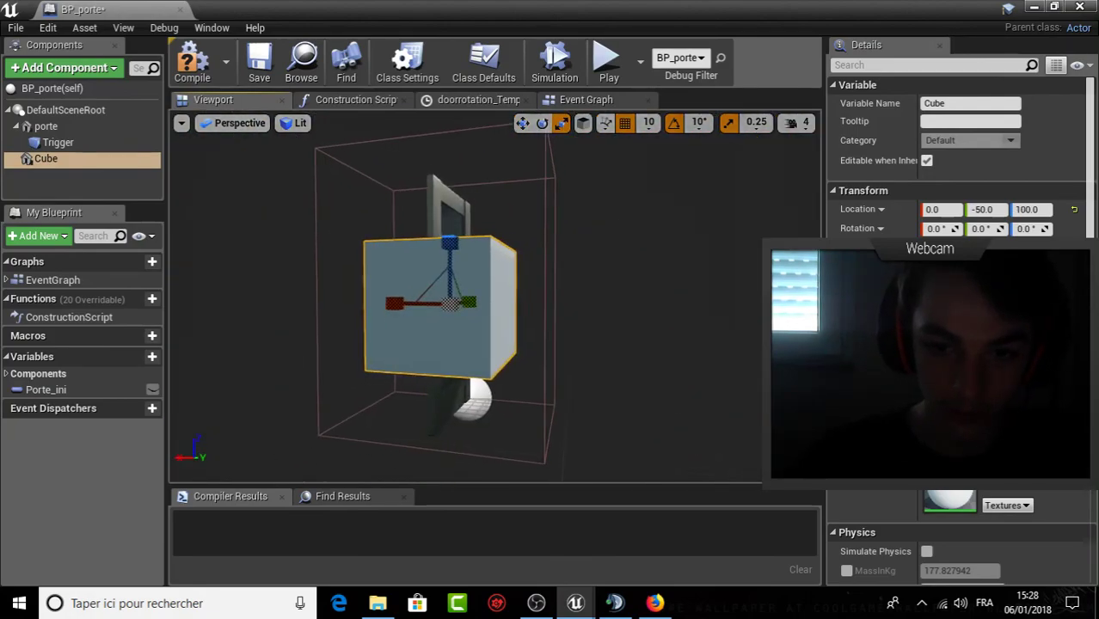
drag(394, 303, 439, 319)
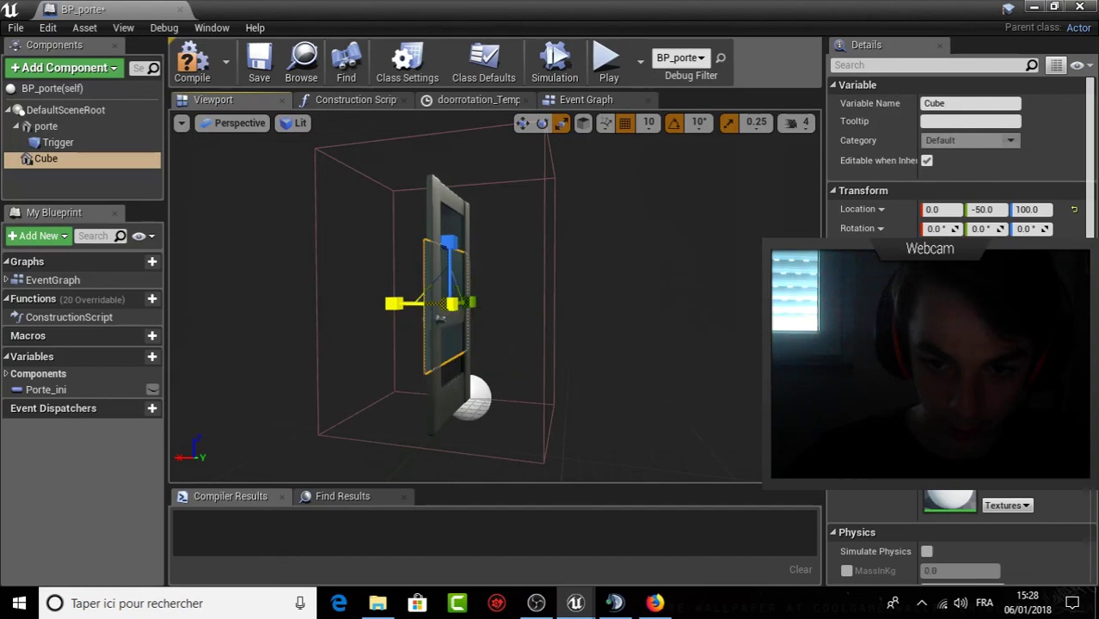
Set grid snap to 5 and move the Cube back to X 0.
click(522, 123)
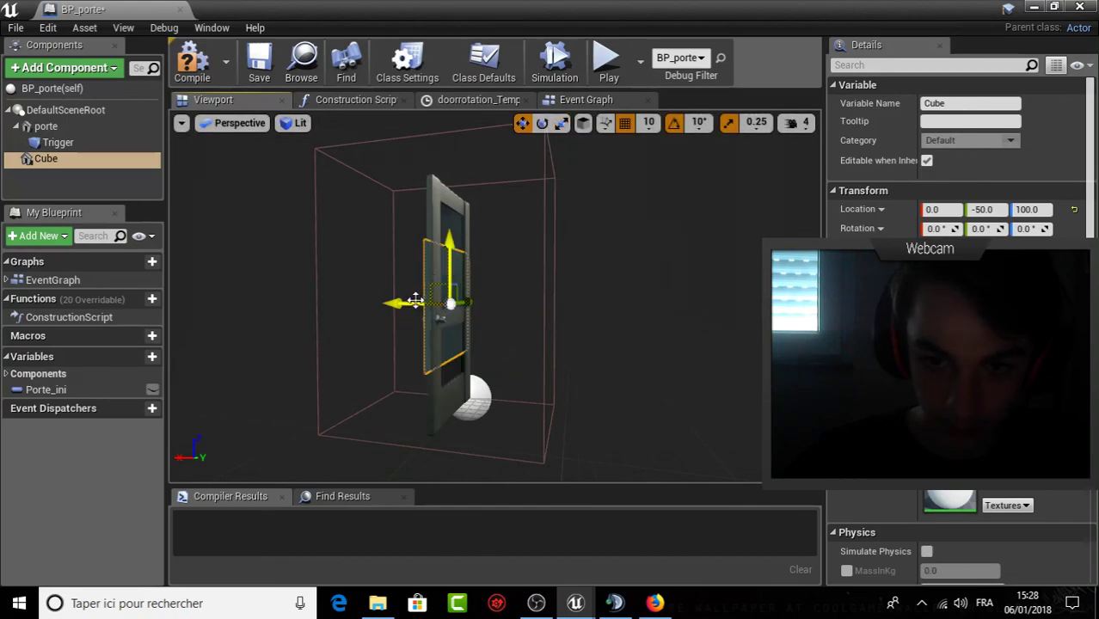
drag(415, 302, 410, 303)
right_drag(410, 303, 482, 284)
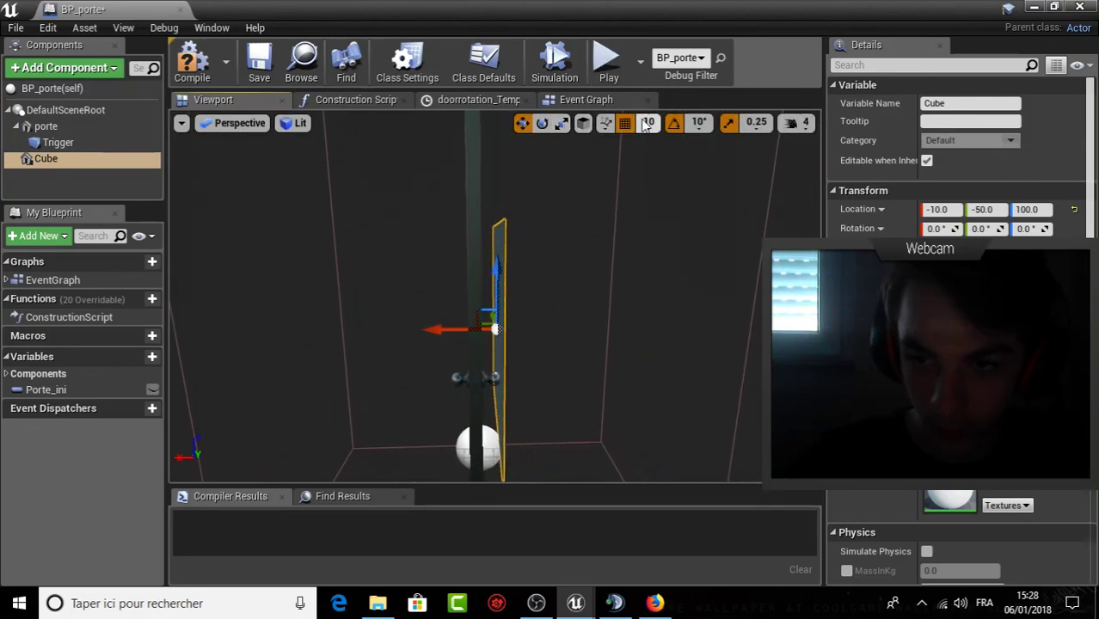
click(650, 123)
click(659, 178)
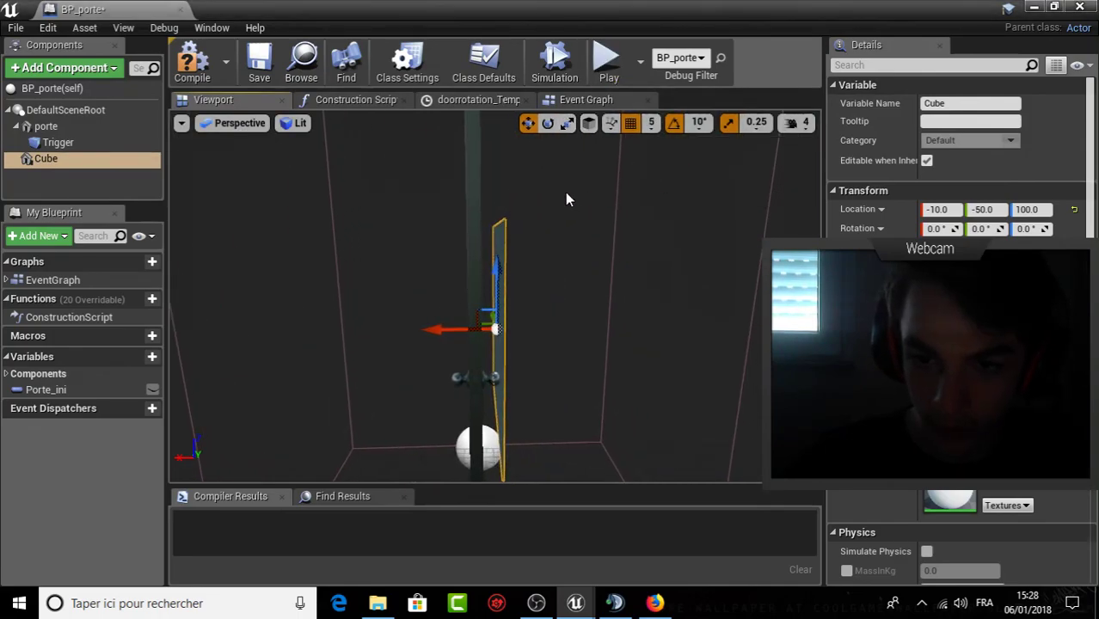
click(561, 126)
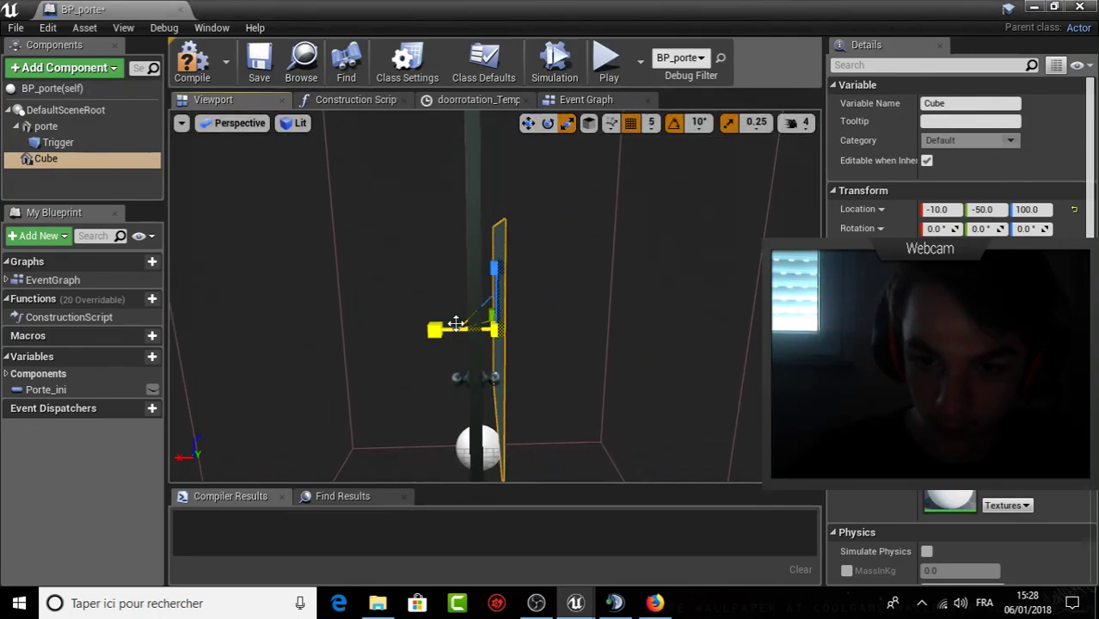
click(527, 123)
drag(451, 329, 422, 328)
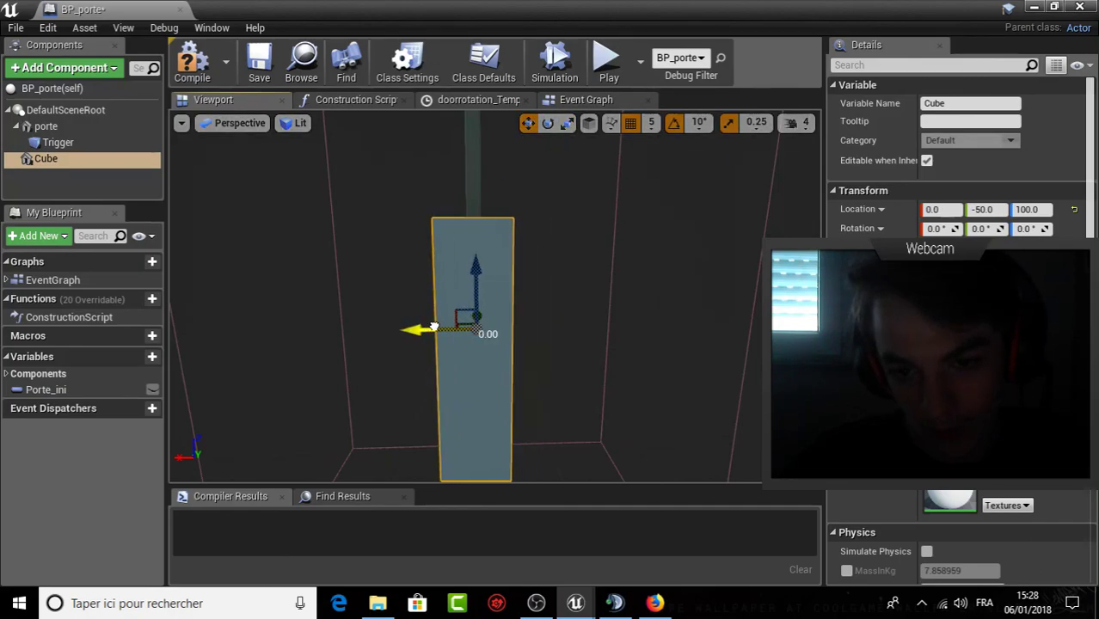
mouse_move(422, 328)
right_down()
mouse_move(447, 284)
mouse_move(464, 292)
right_up()
click(567, 123)
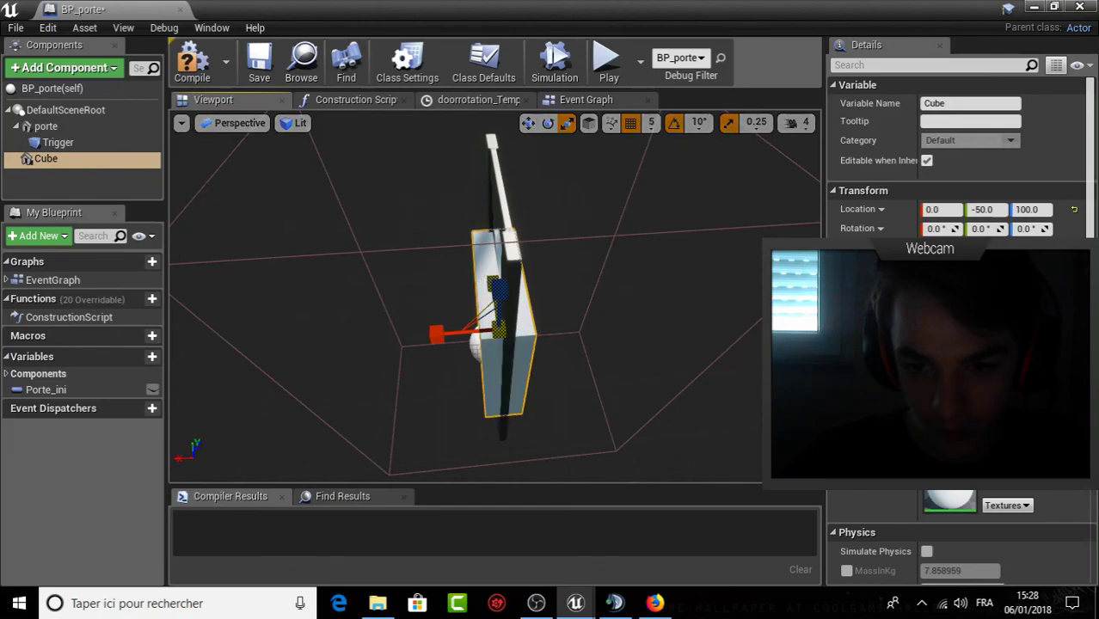
key(f)
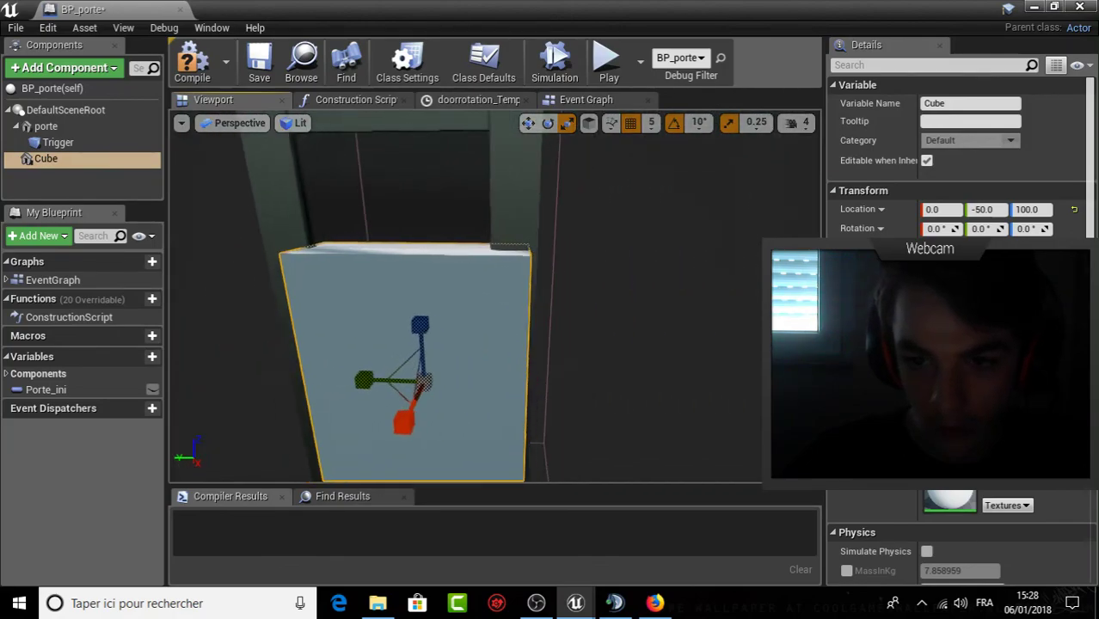
Restore grid snap 10, move the Cube to Y -40, and make it thinner along Y.
click(650, 123)
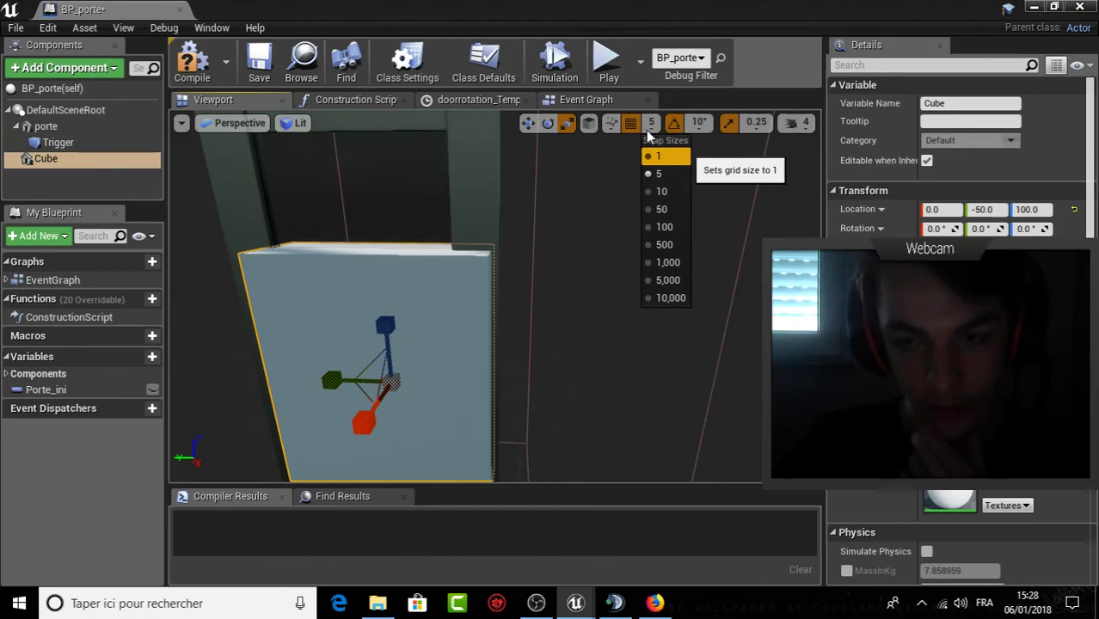
click(667, 193)
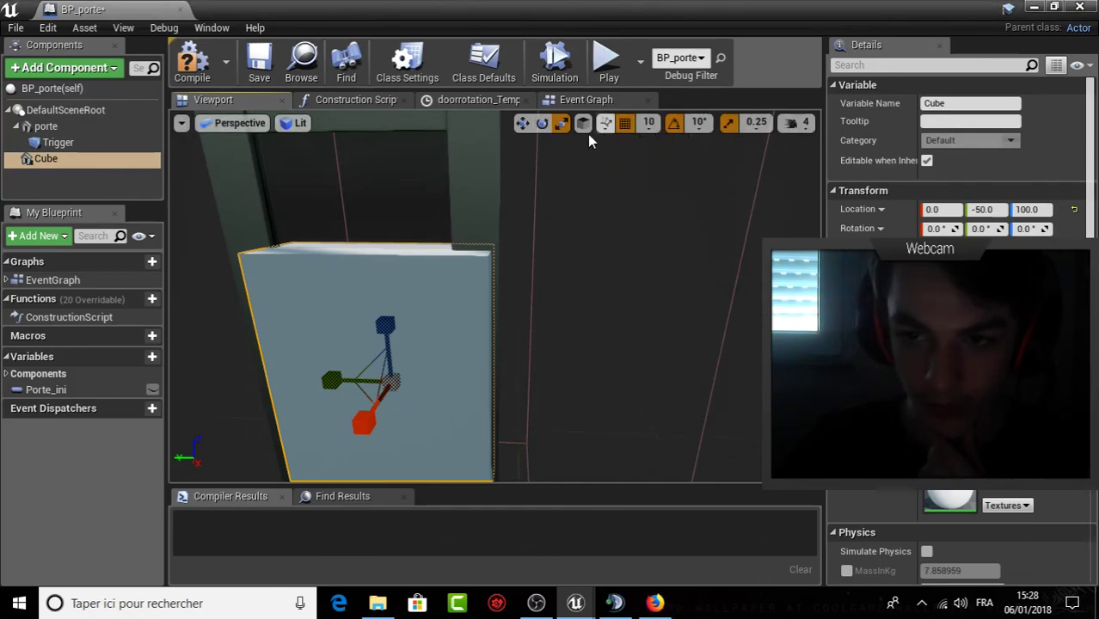
click(523, 123)
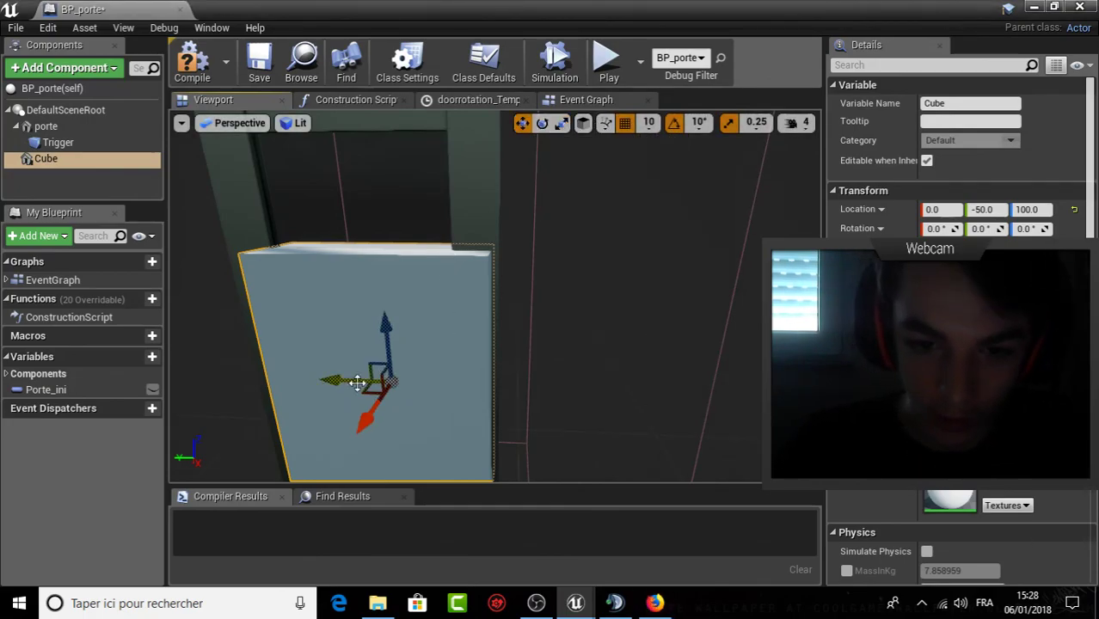
drag(340, 383, 317, 382)
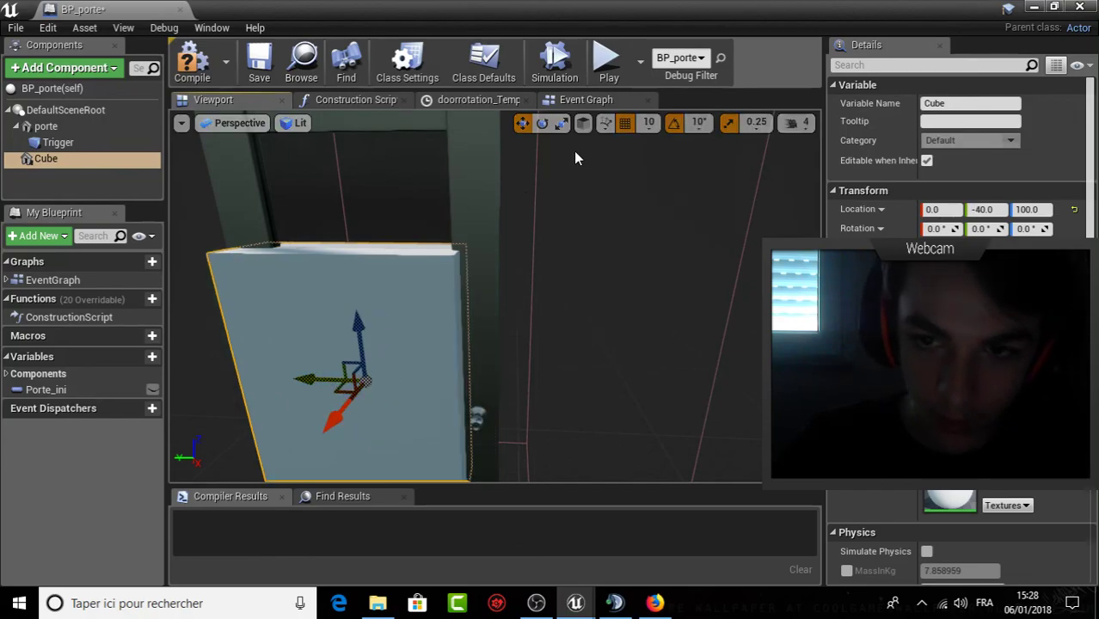
key(r)
mouse_move(356, 329)
right_down()
mouse_move(258, 336)
mouse_move(387, 327)
mouse_move(515, 299)
right_up()
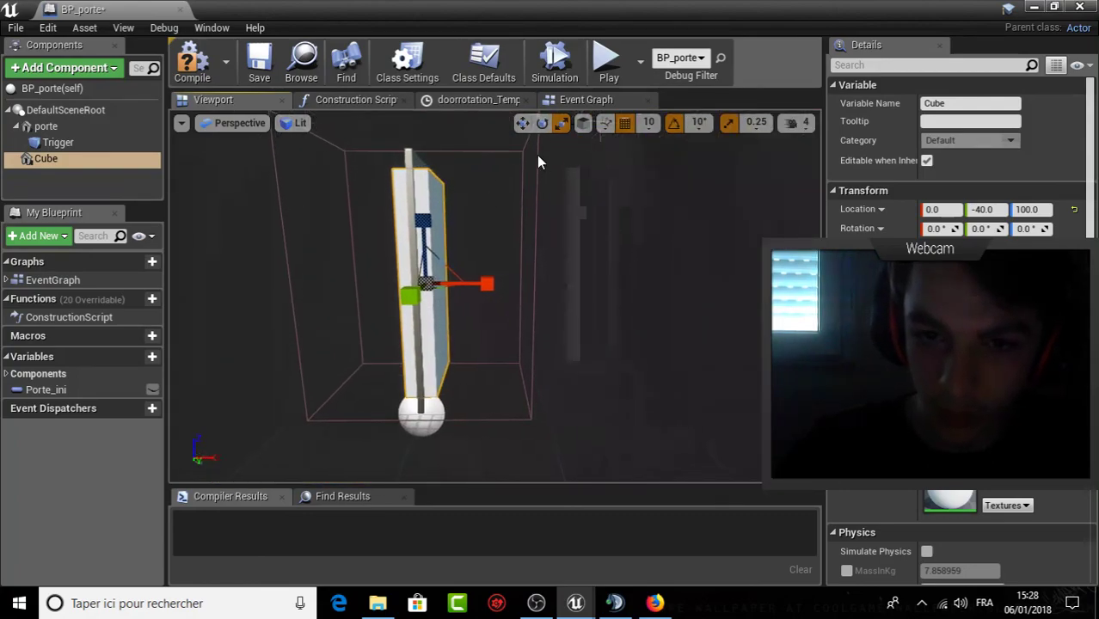
drag(488, 285, 456, 283)
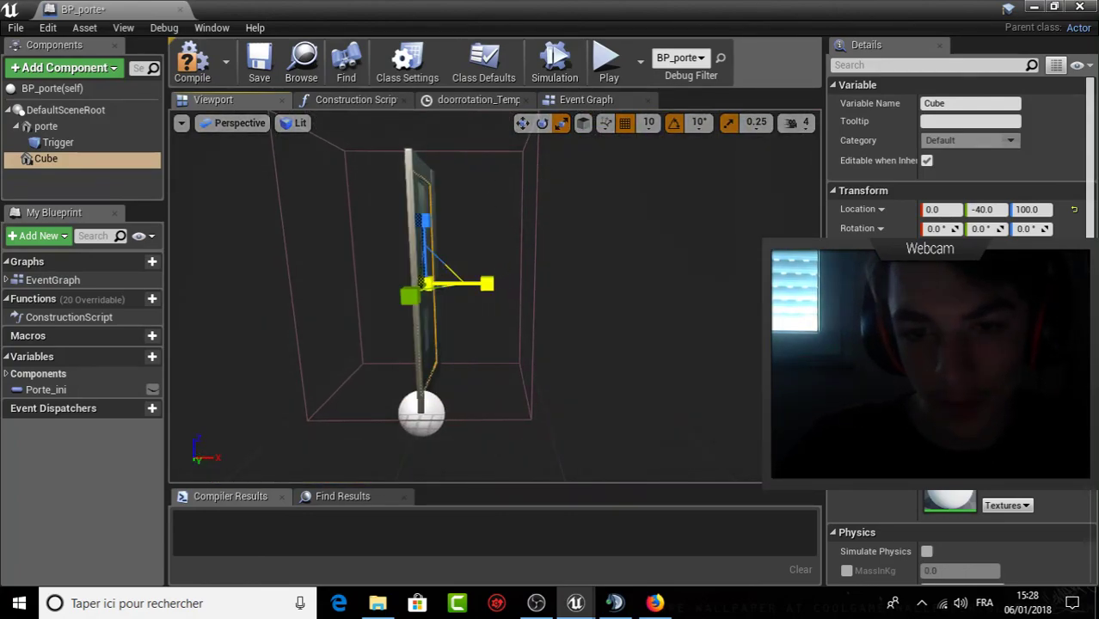
mouse_move(456, 284)
right_down()
mouse_move(495, 355)
mouse_move(513, 271)
right_up()
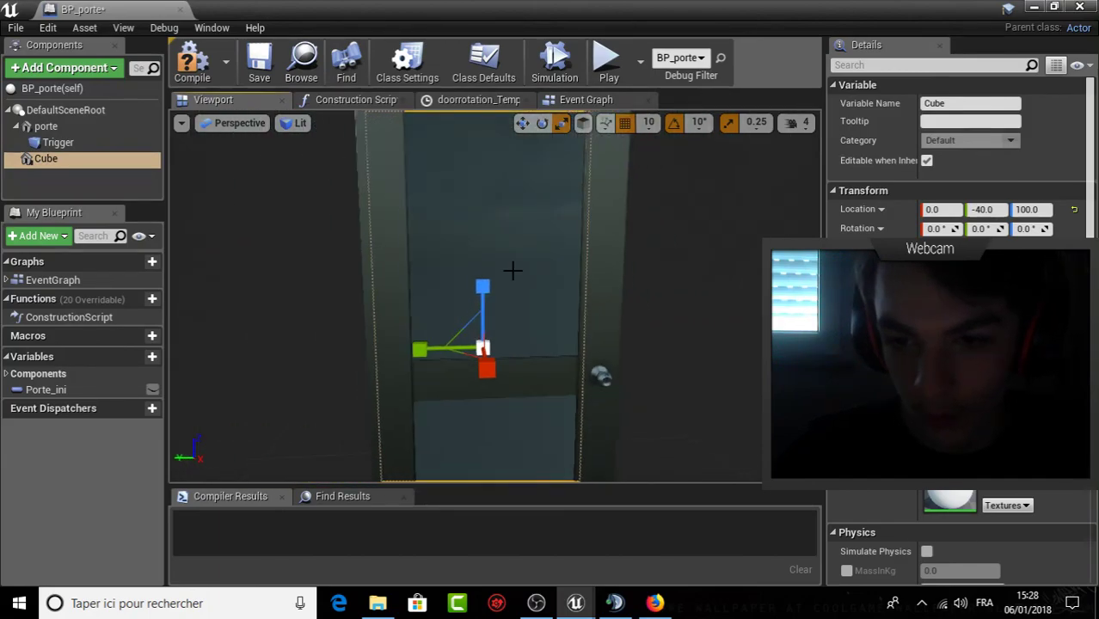
Compile BP_porte and minimize the Blueprint editor to return to the level.
scroll(955, 344, down, 4)
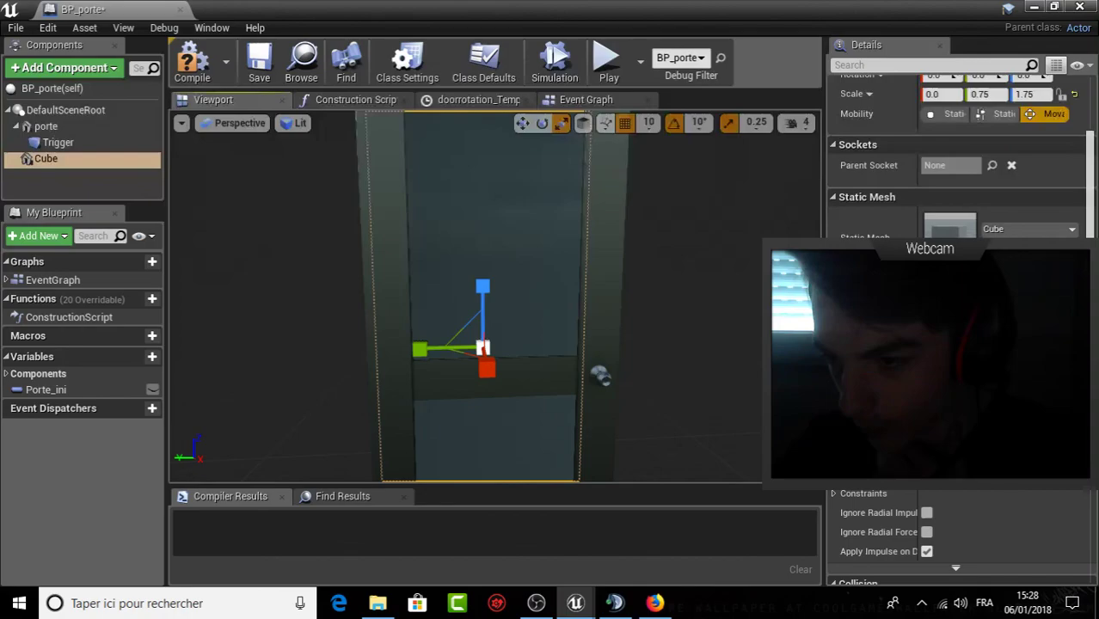
scroll(955, 344, down, 5)
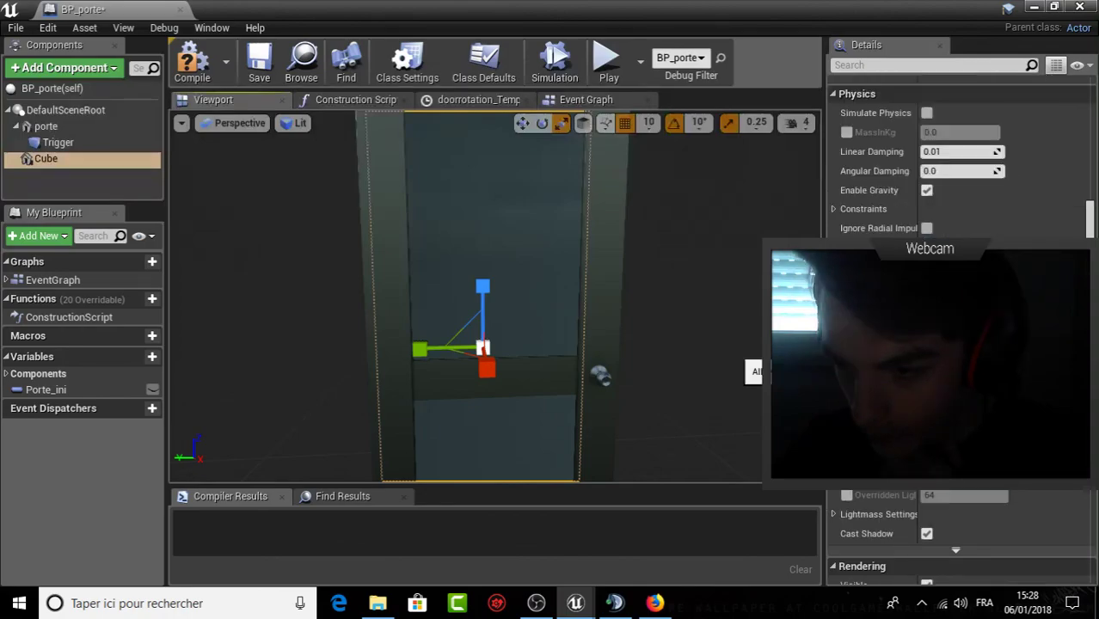
scroll(954, 344, down, 3)
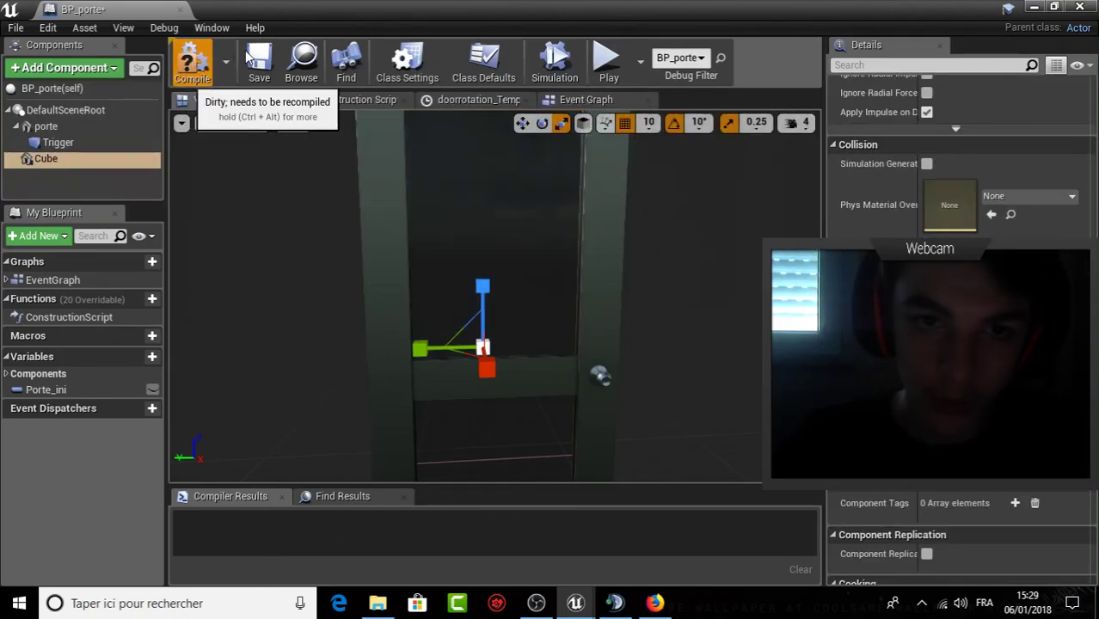
click(192, 61)
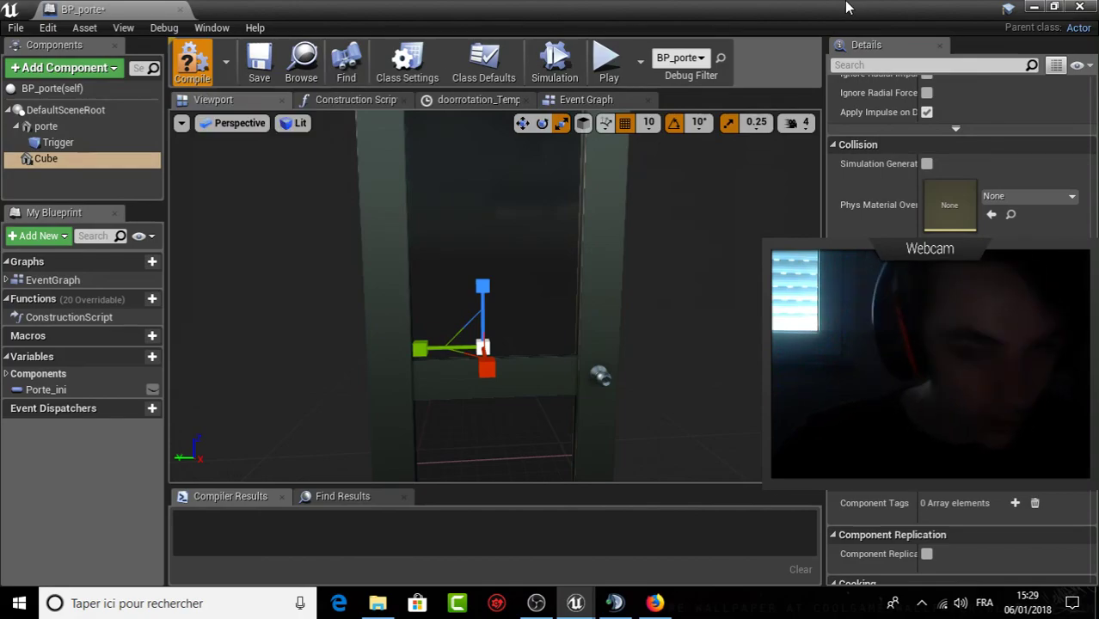
click(1036, 8)
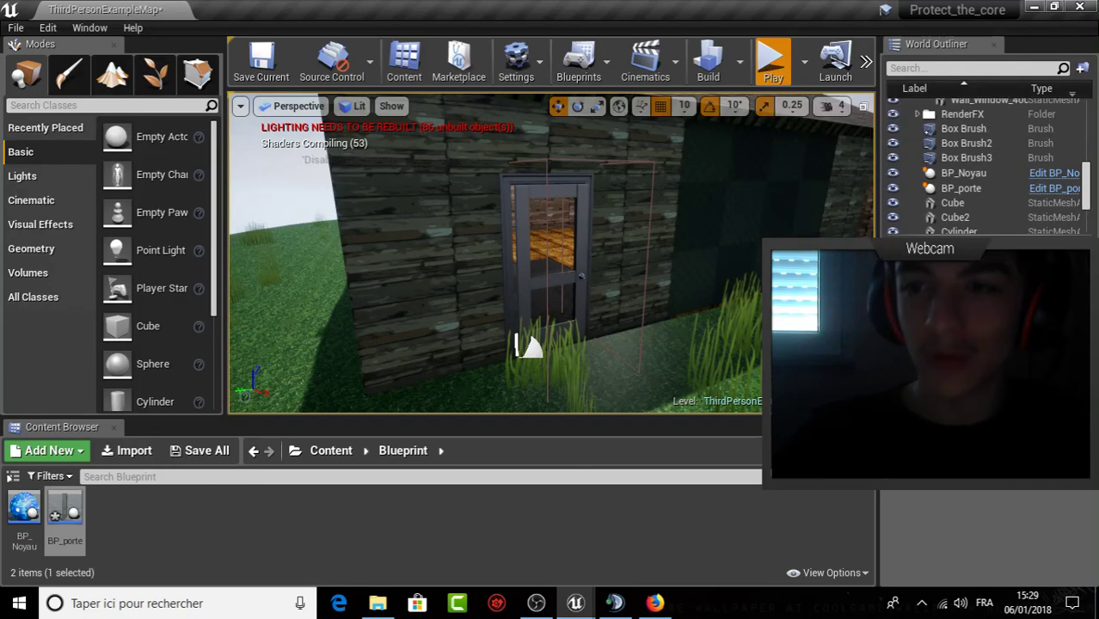
Play the level with Alt+P, jump and run the character into the grass, then Alt+Tab to OBS.
key(alt+p)
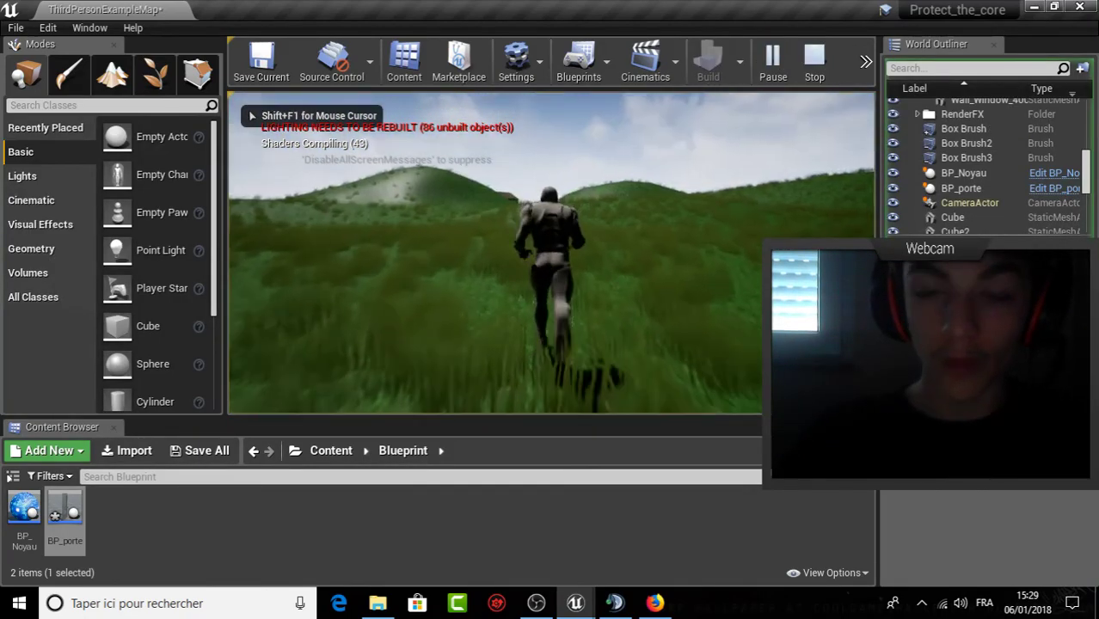
key(space)
key(w)
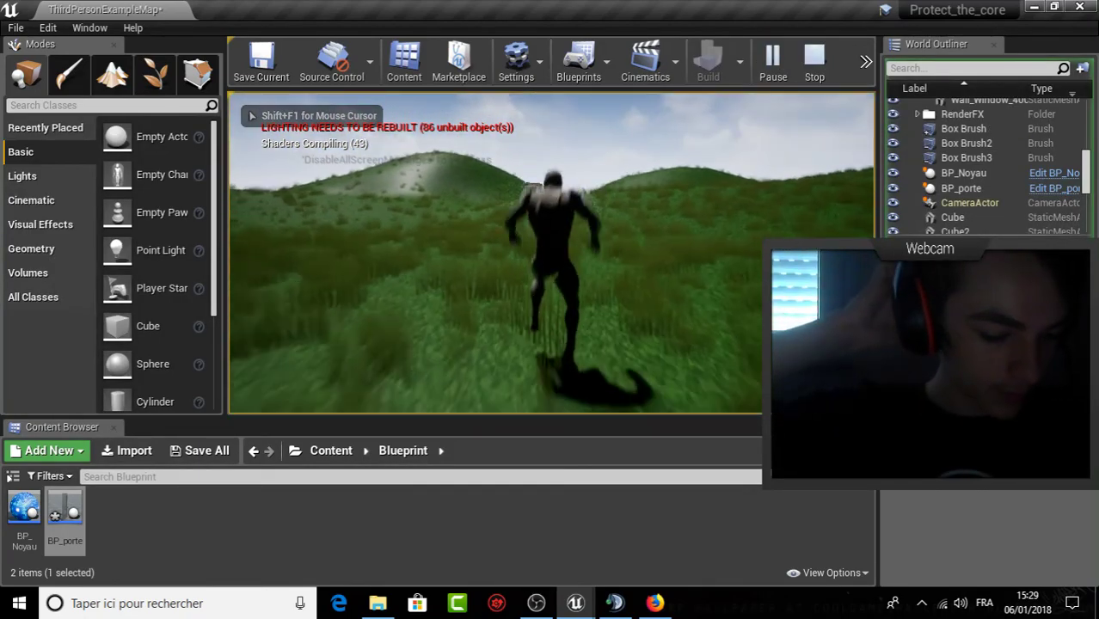
key(alt+Tab)
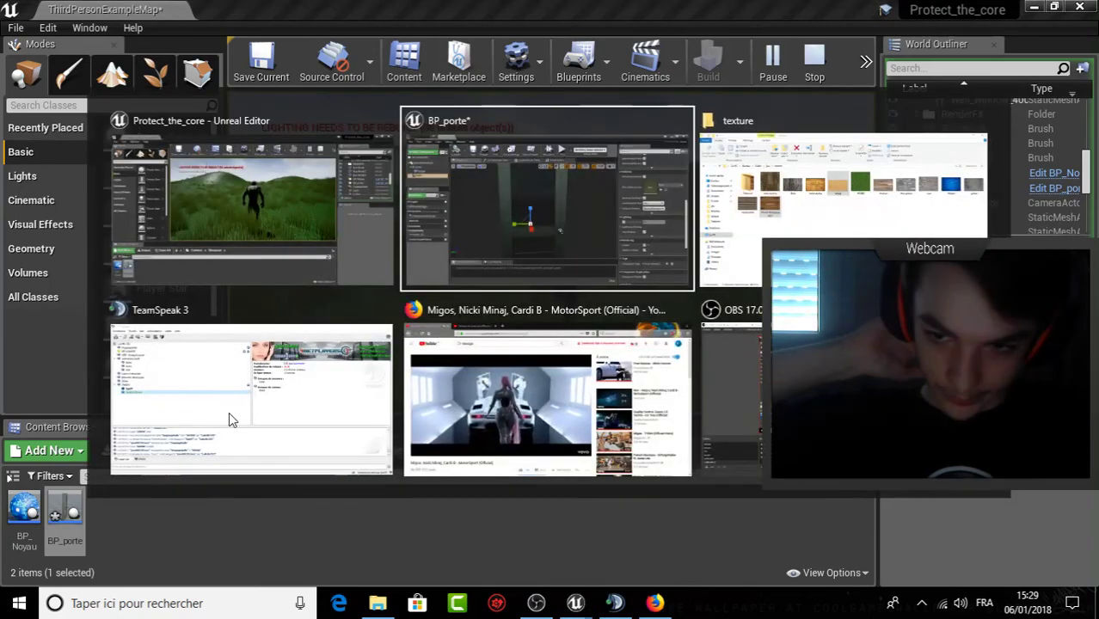
key(alt+Tab)
key(alt+Tab)
key(alt+Tab)
key(alt+Tab)
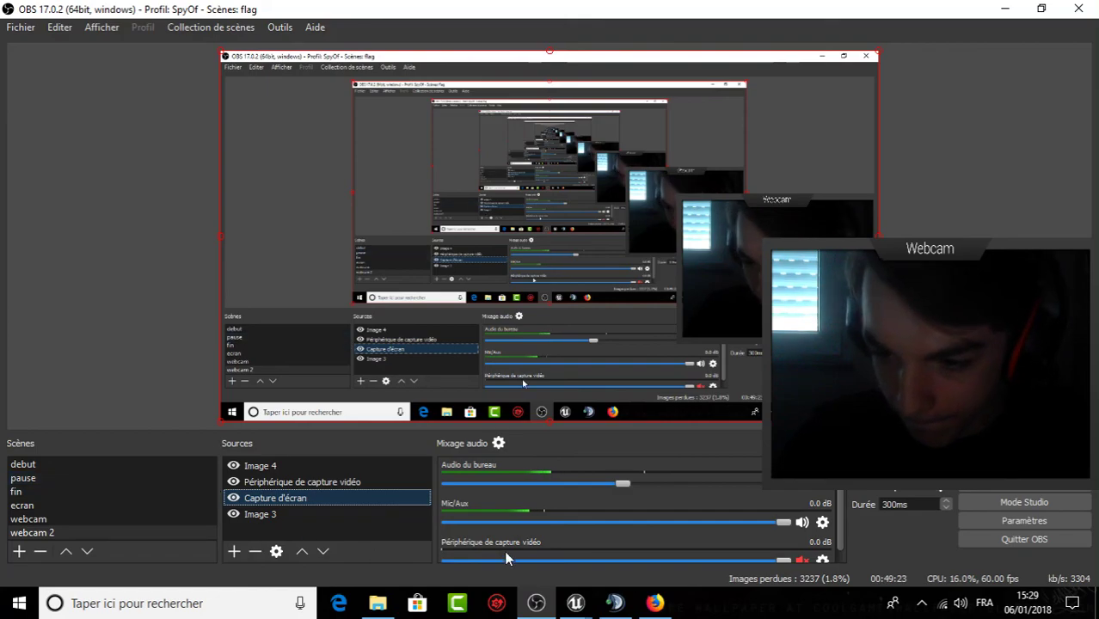
Bring the Protect_the_core Unreal editor window back from the taskbar.
mouse_move(583, 616)
click(488, 529)
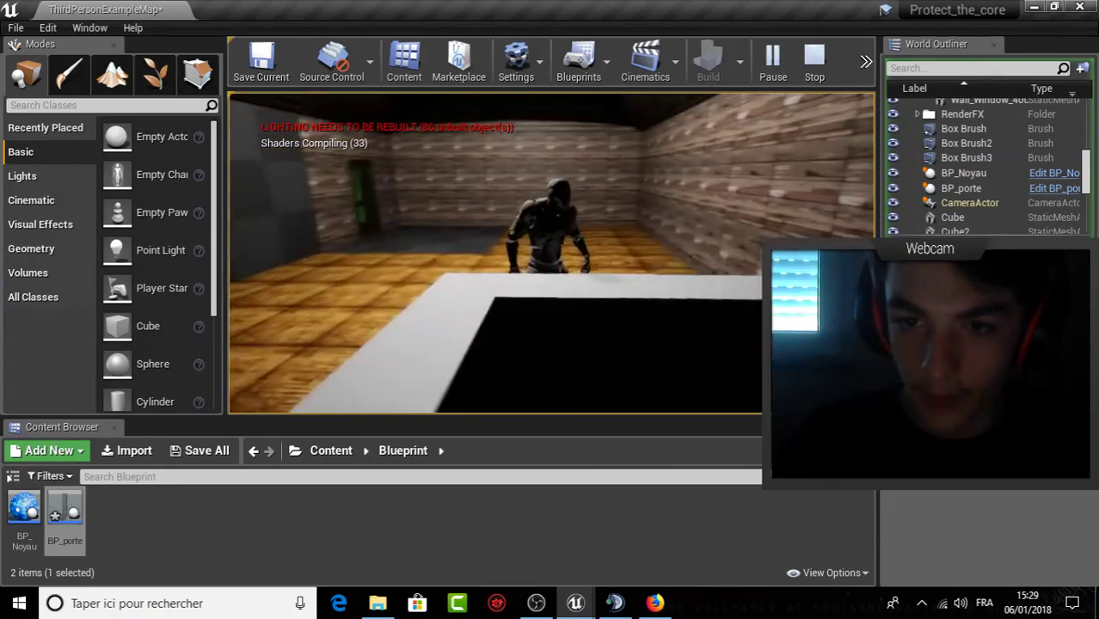
key(Escape)
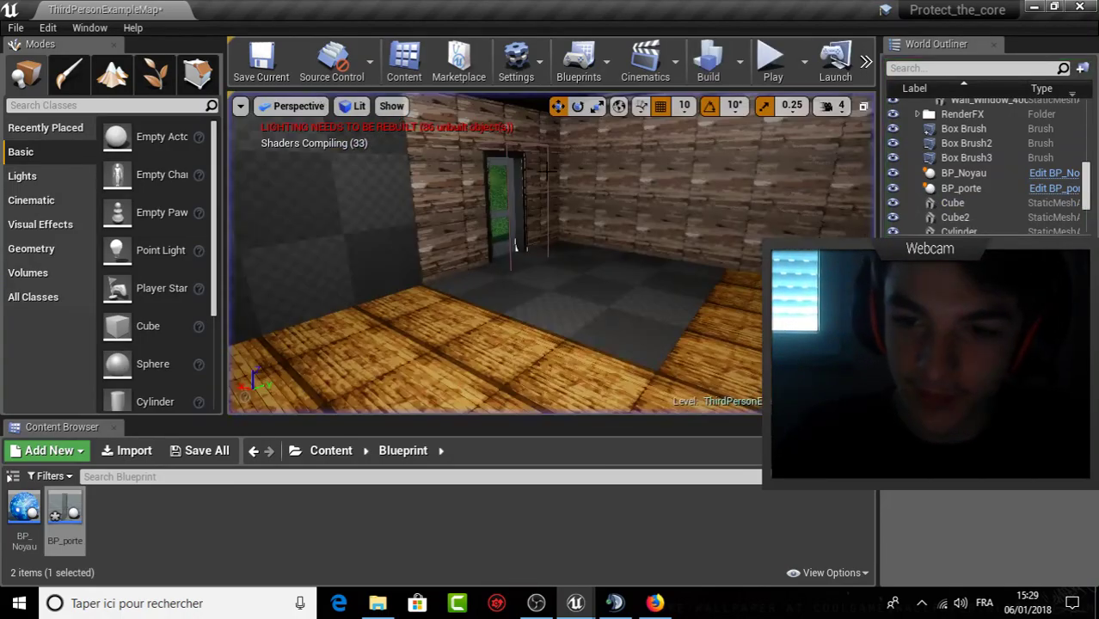
key(Up)
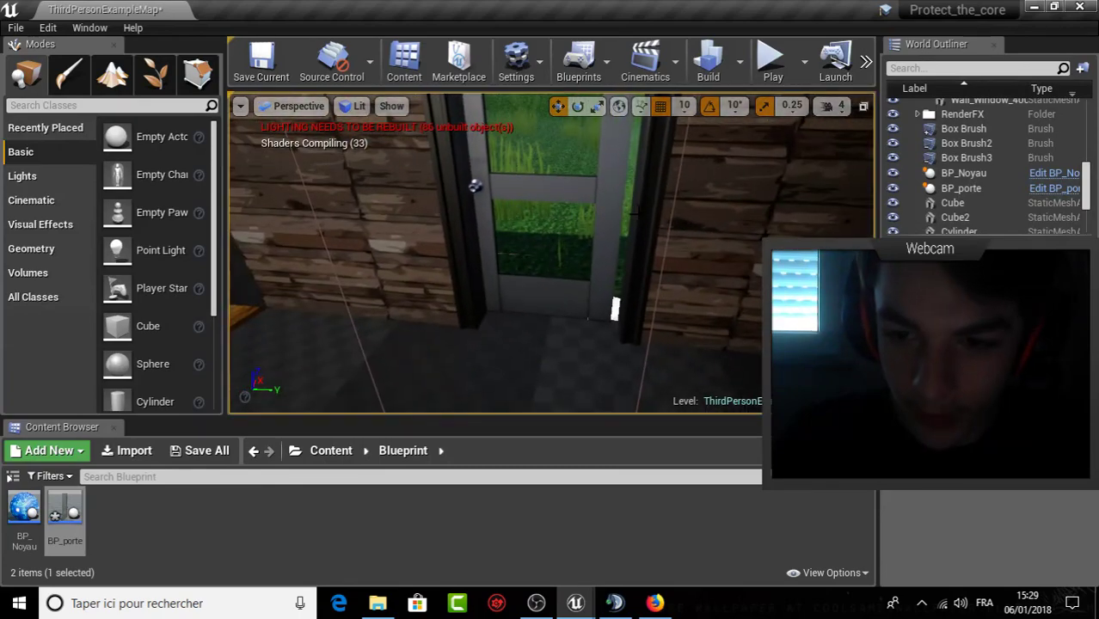
click(603, 305)
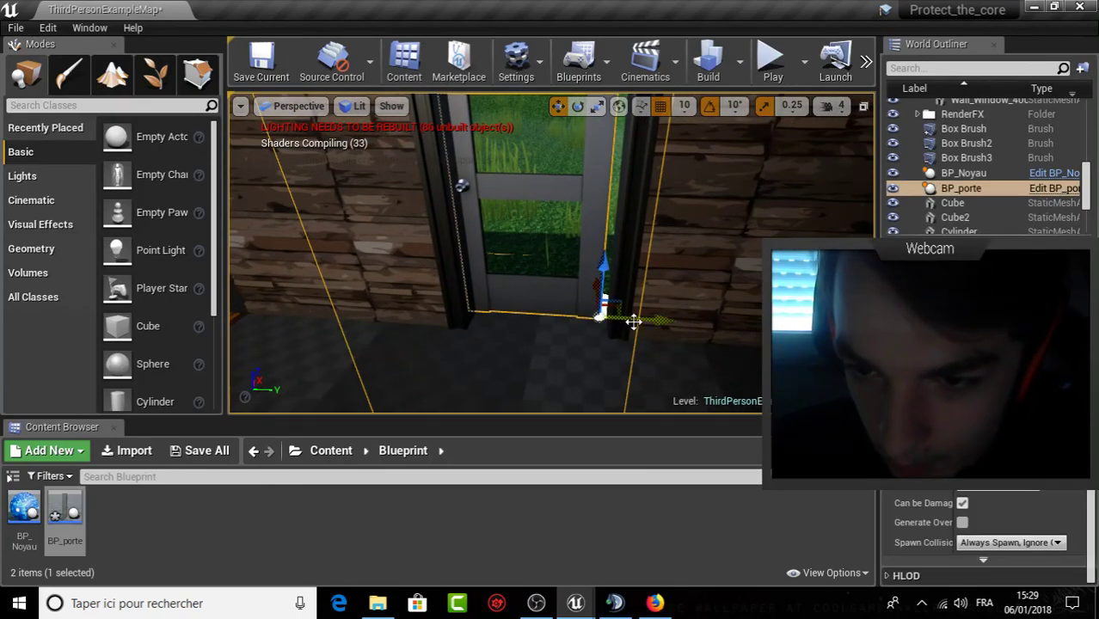
key(Up)
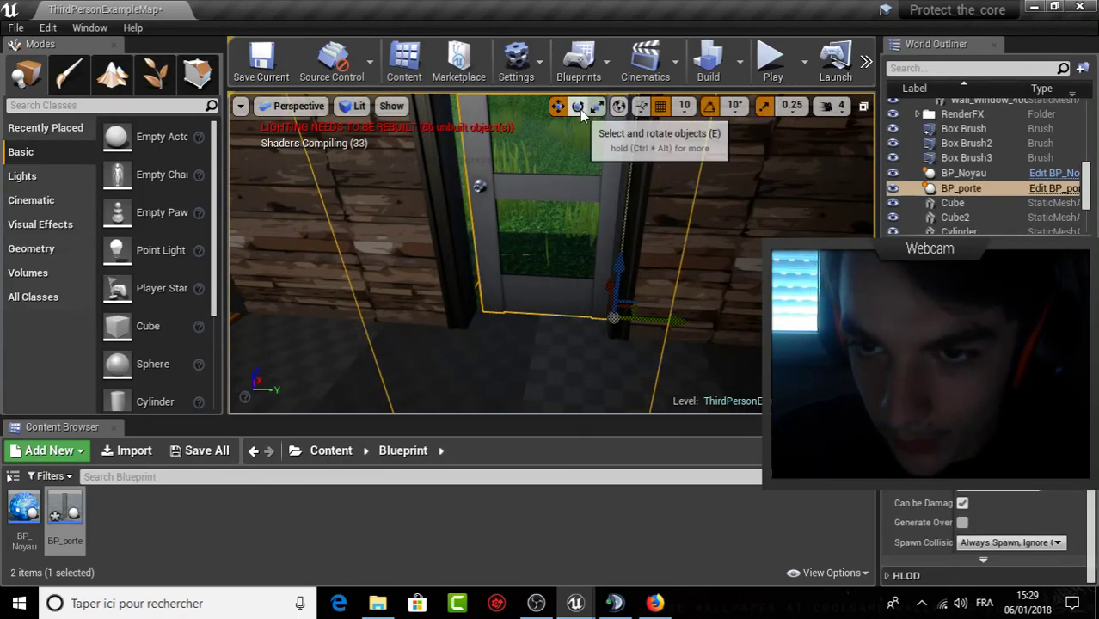
click(598, 107)
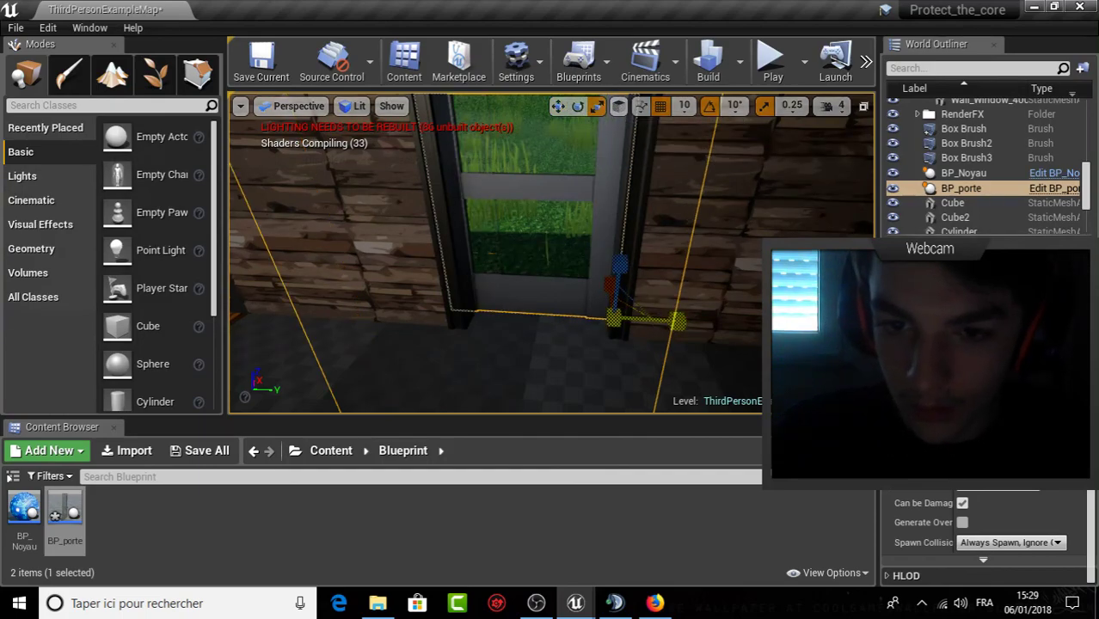
click(685, 106)
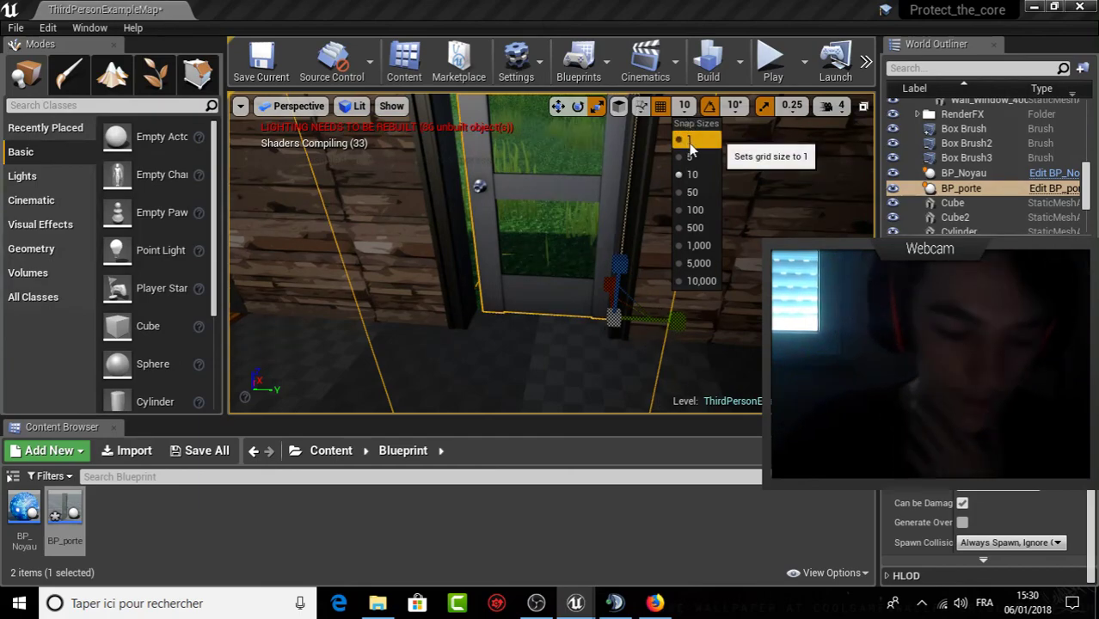
click(686, 142)
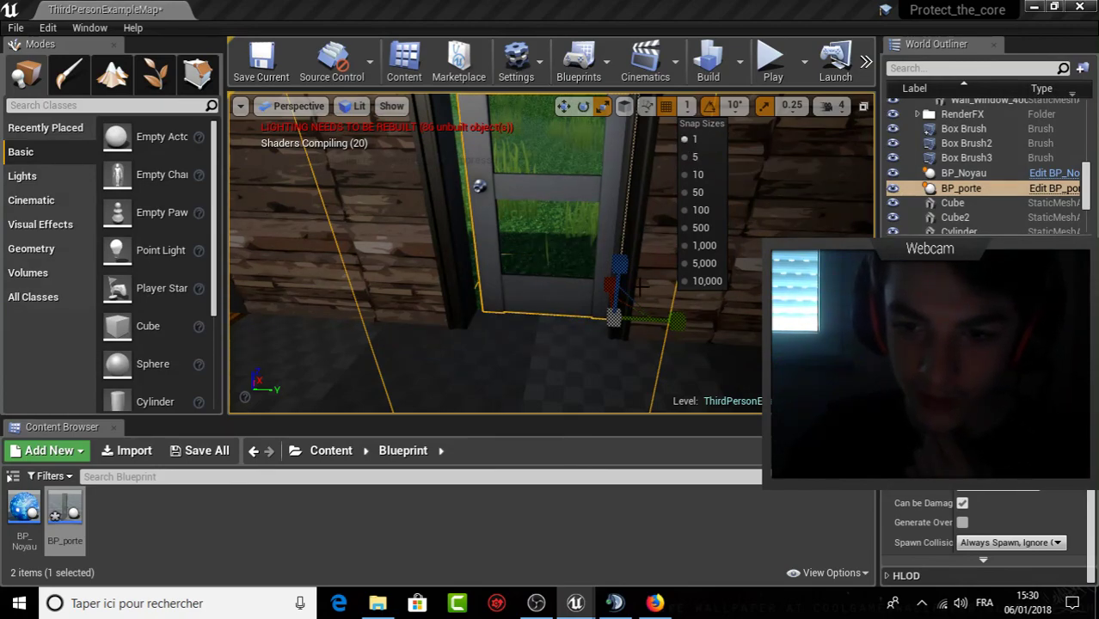
click(681, 325)
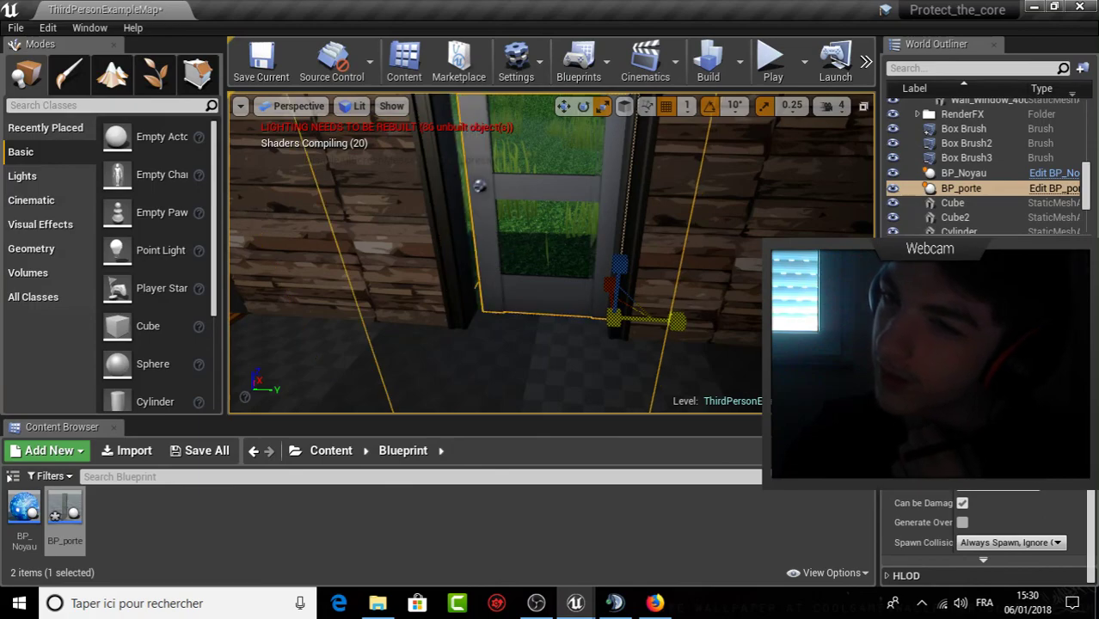
right_click(573, 183)
key(Escape)
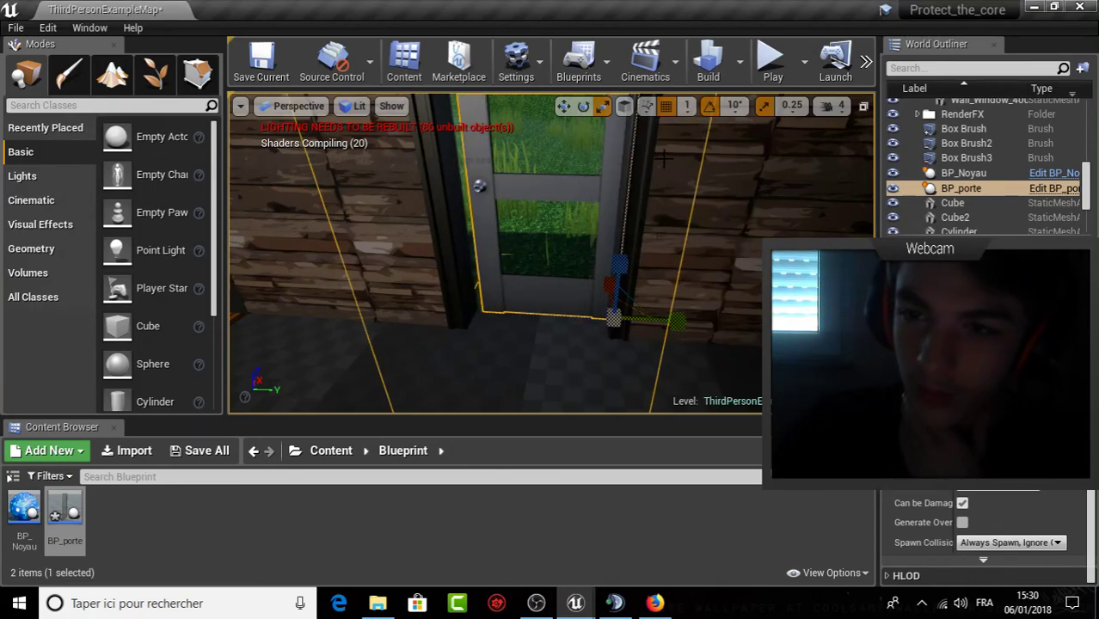
click(684, 108)
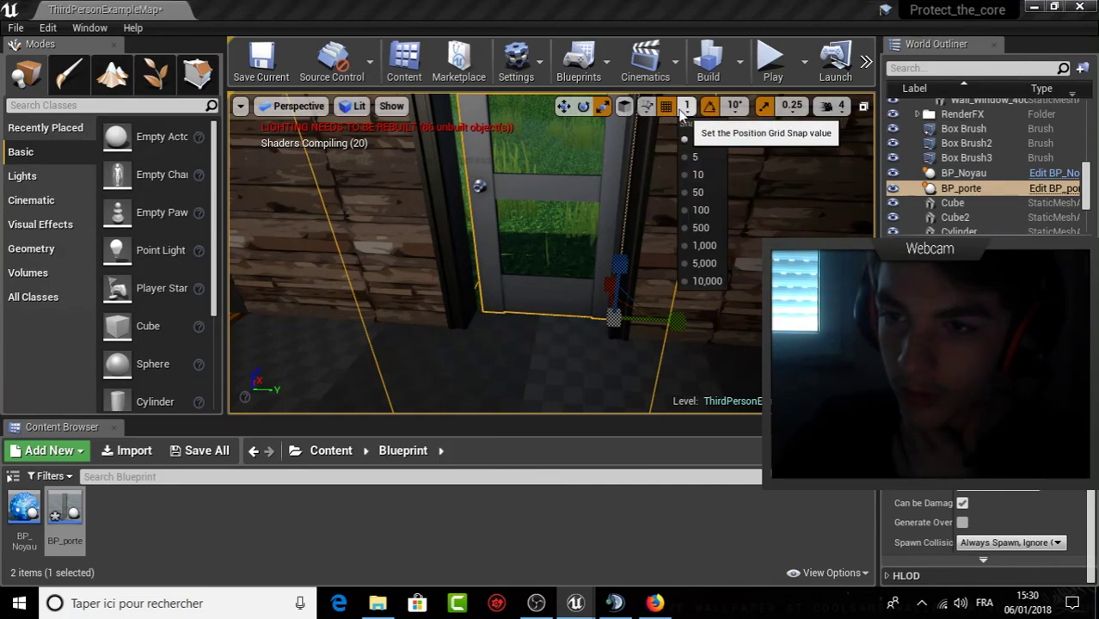
click(685, 108)
click(684, 107)
click(646, 106)
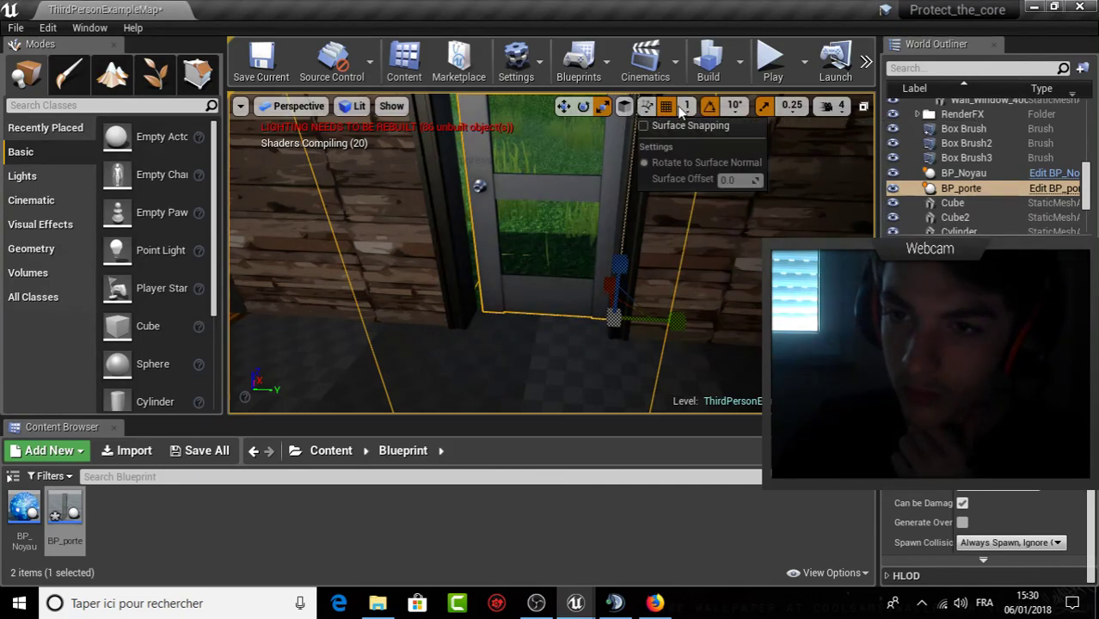
click(686, 107)
click(686, 107)
Focus on the door and fly the camera outside to face the stone wall and BP_porte door.
right_drag(663, 324, 663, 323)
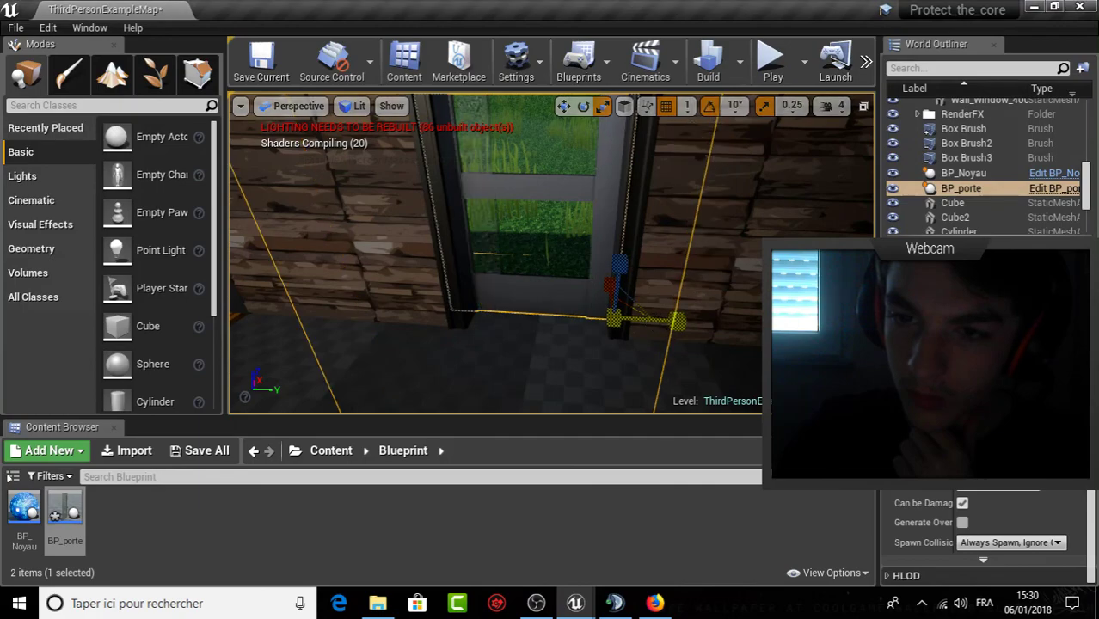
scroll(989, 533, down, 5)
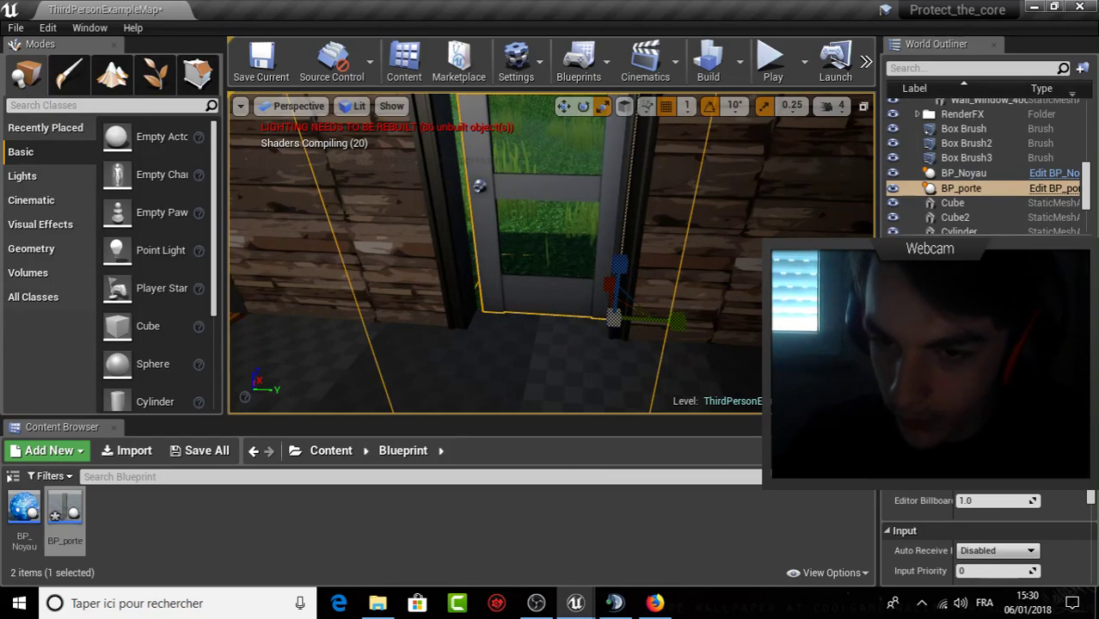
key(f)
mouse_move(494, 258)
right_down()
mouse_move(517, 275)
mouse_move(508, 267)
right_up()
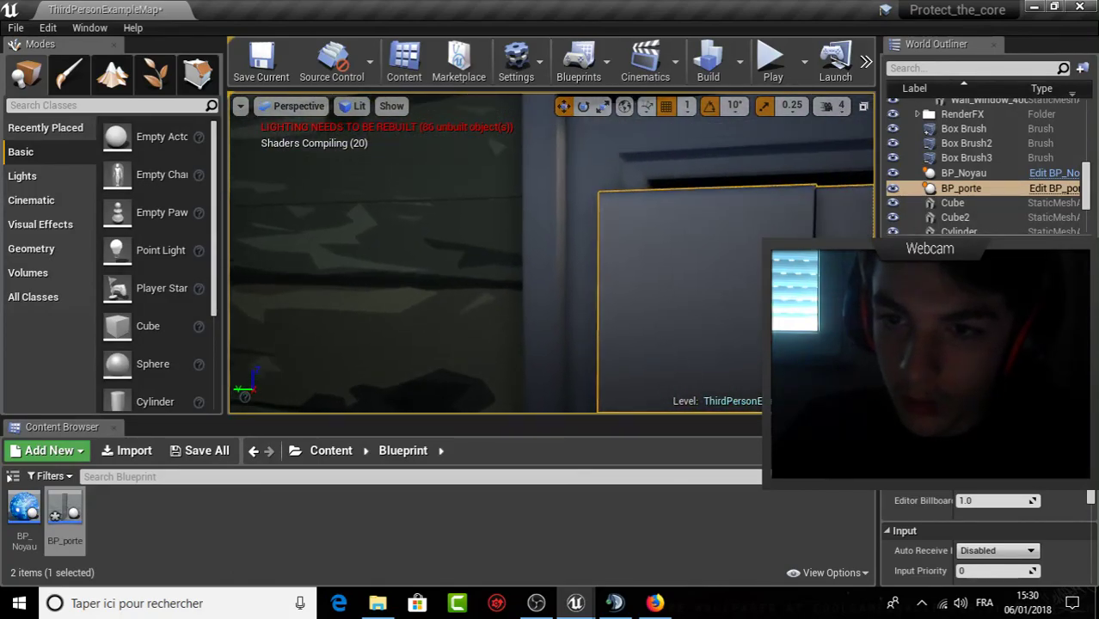
right_drag(758, 199, 759, 199)
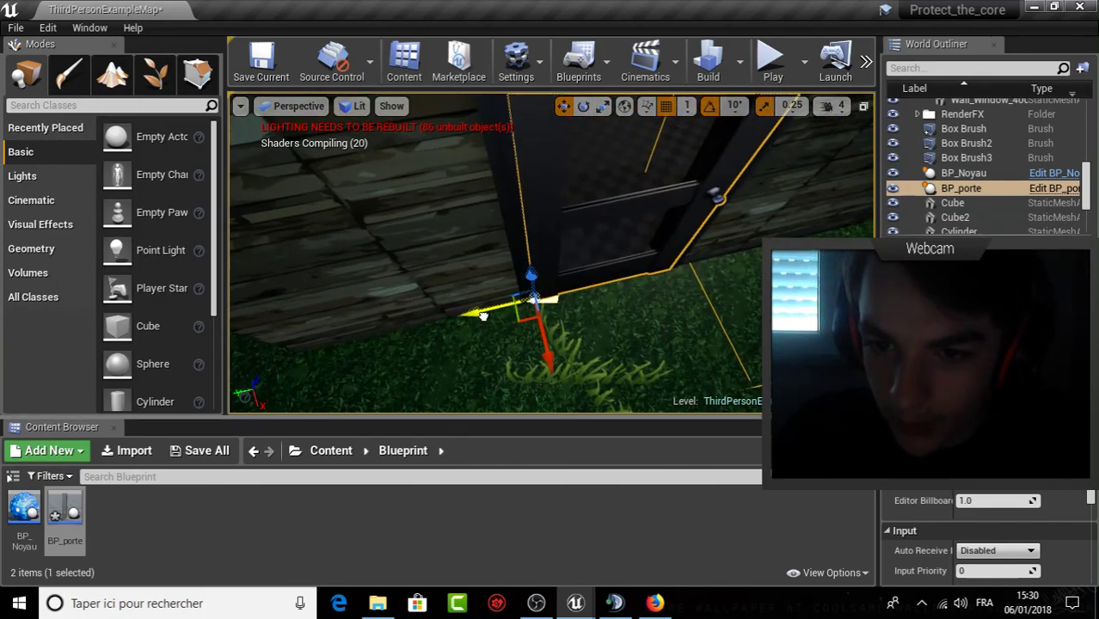
right_drag(487, 317, 487, 317)
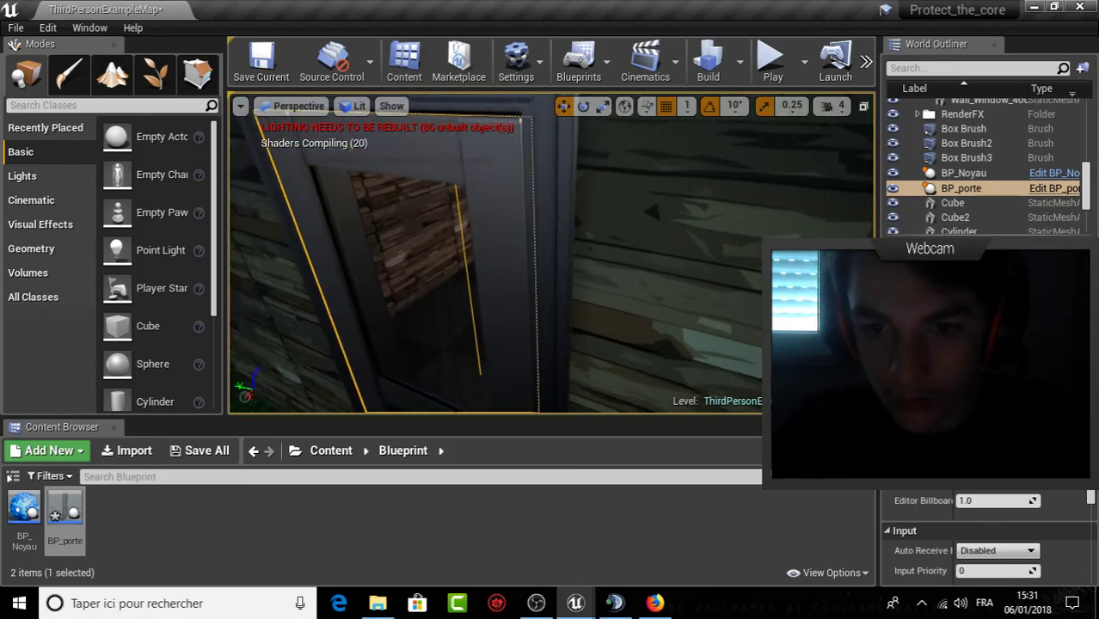
Browse the Content folder's Texture and ThirdPersonBP subfolders.
click(331, 450)
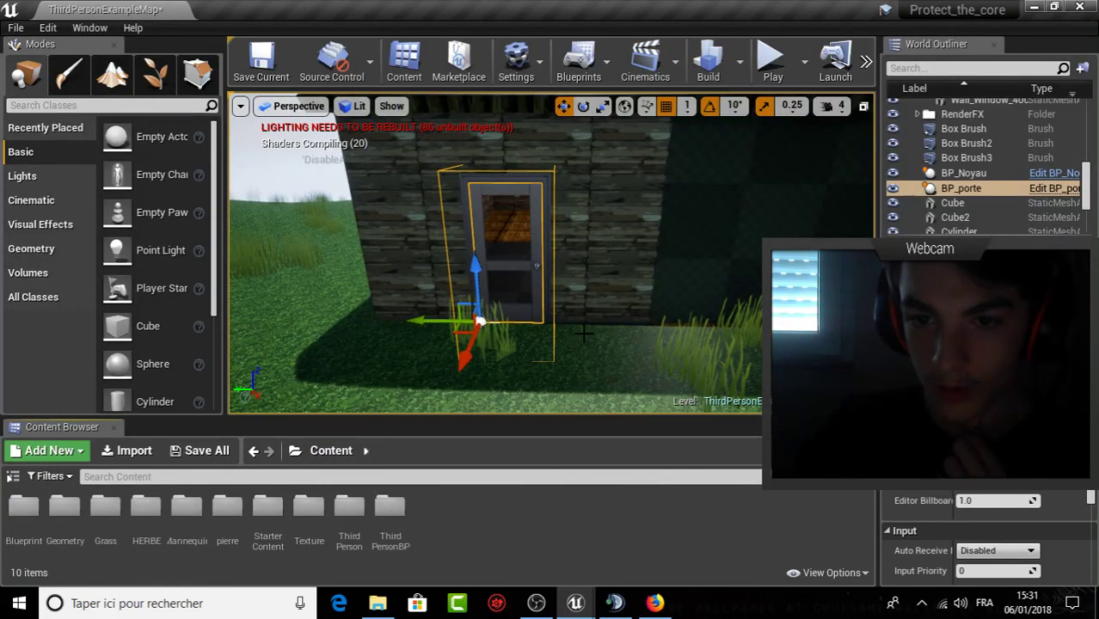
click(300, 193)
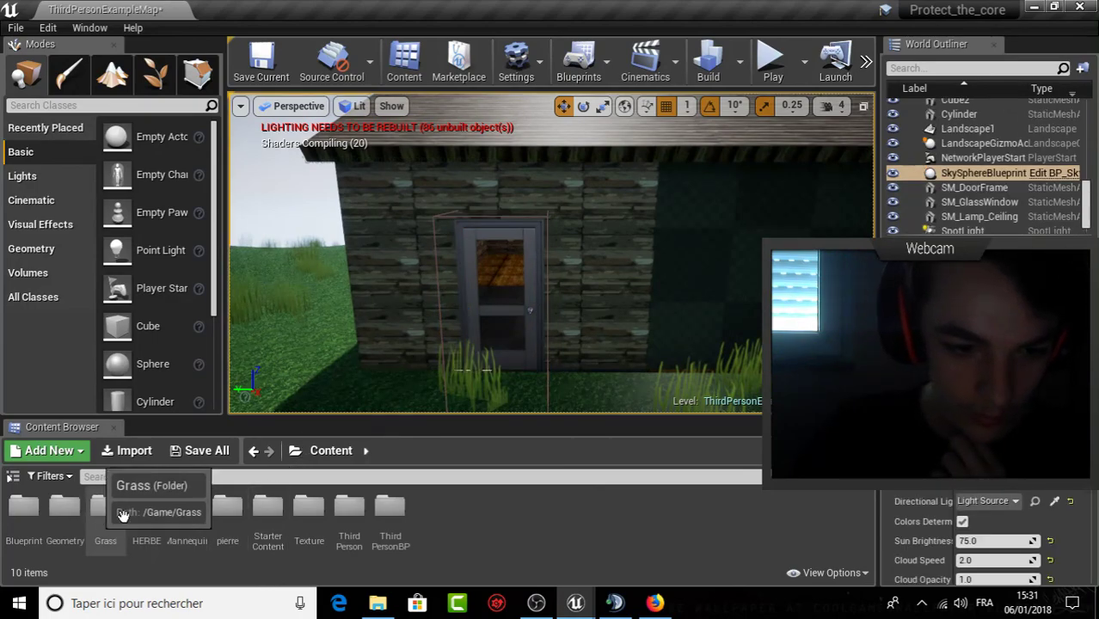
click(309, 513)
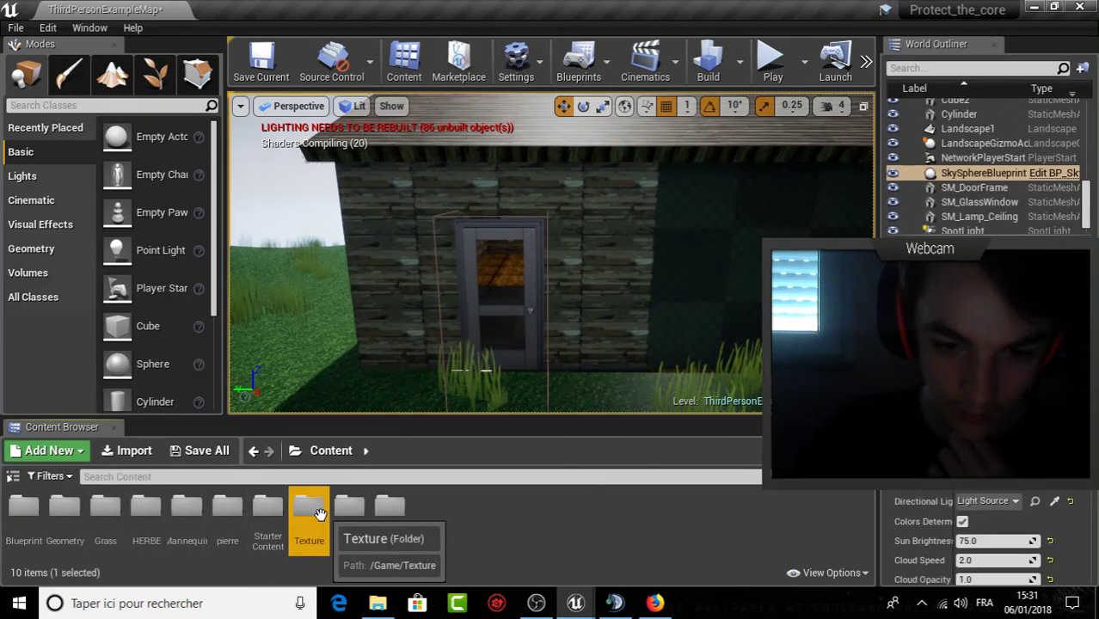
double_click(310, 509)
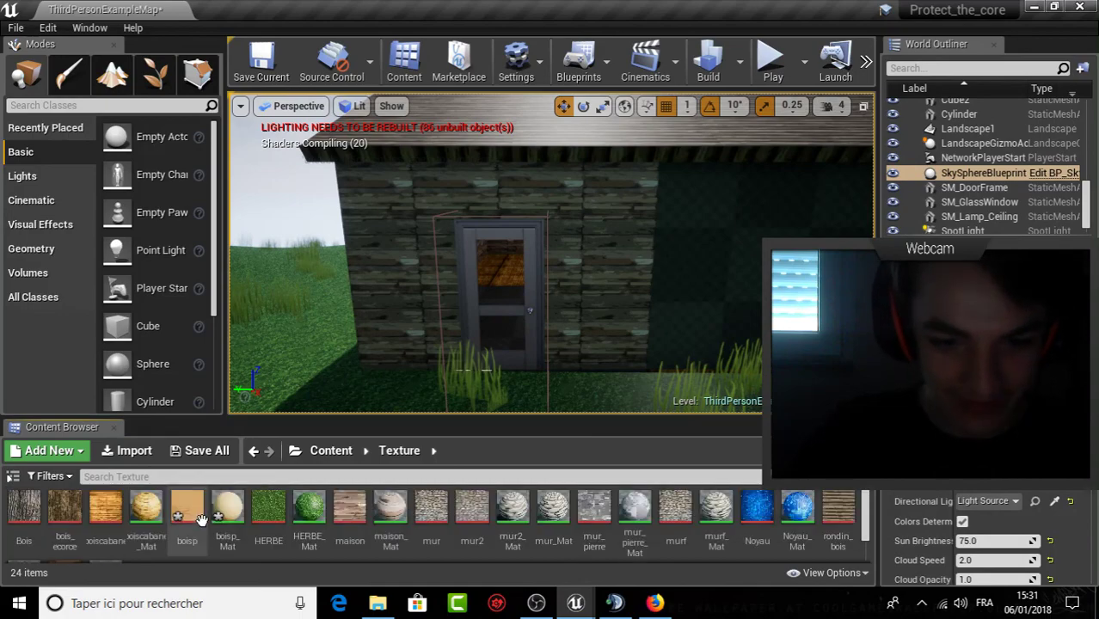
click(322, 451)
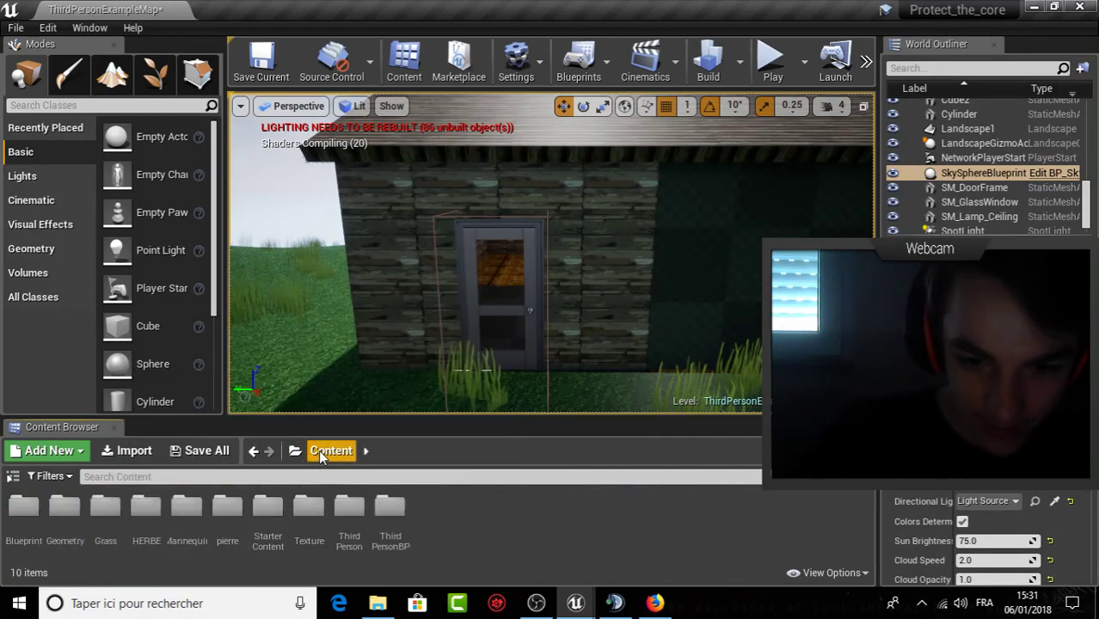
double_click(389, 528)
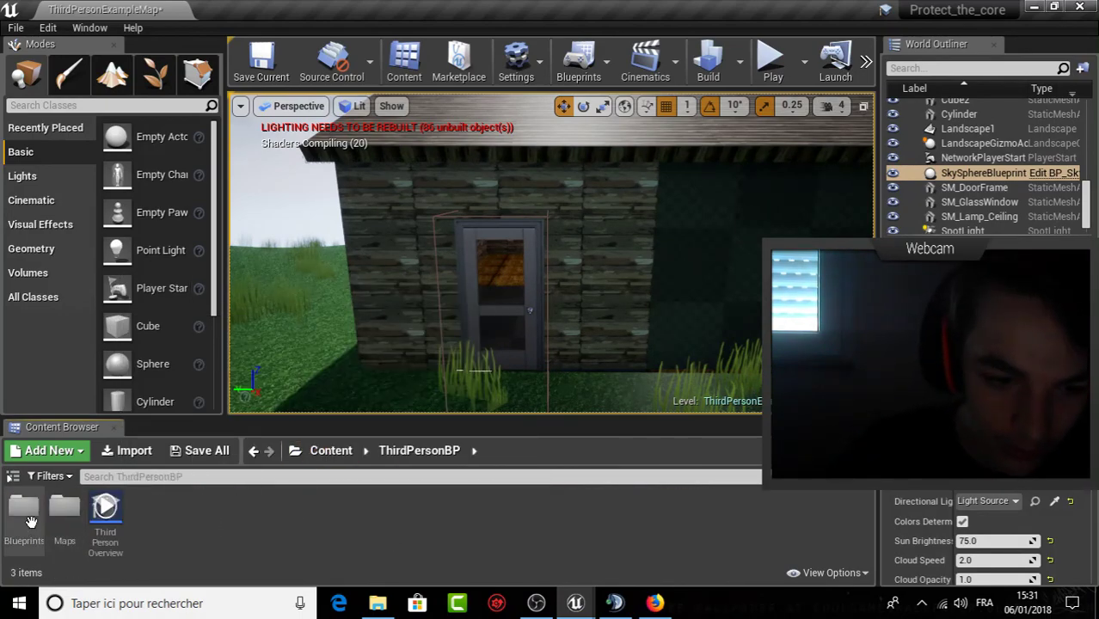
click(331, 451)
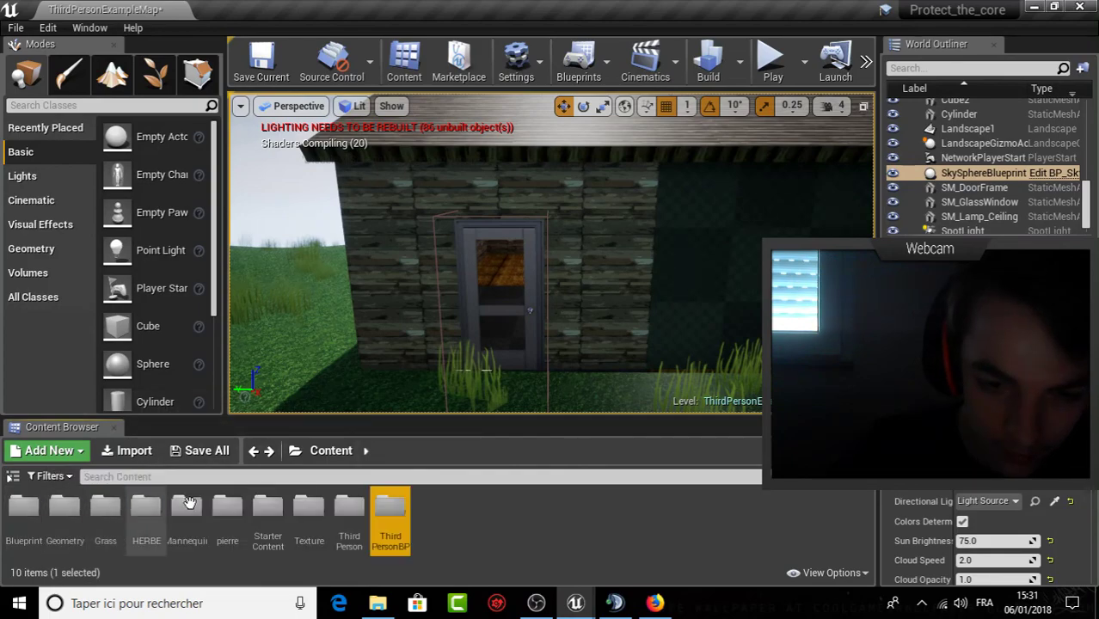
Open StarterContent > Materials, drag M_Wood_Floor_Walnut onto the door, and start a Build.
double_click(269, 508)
click(268, 512)
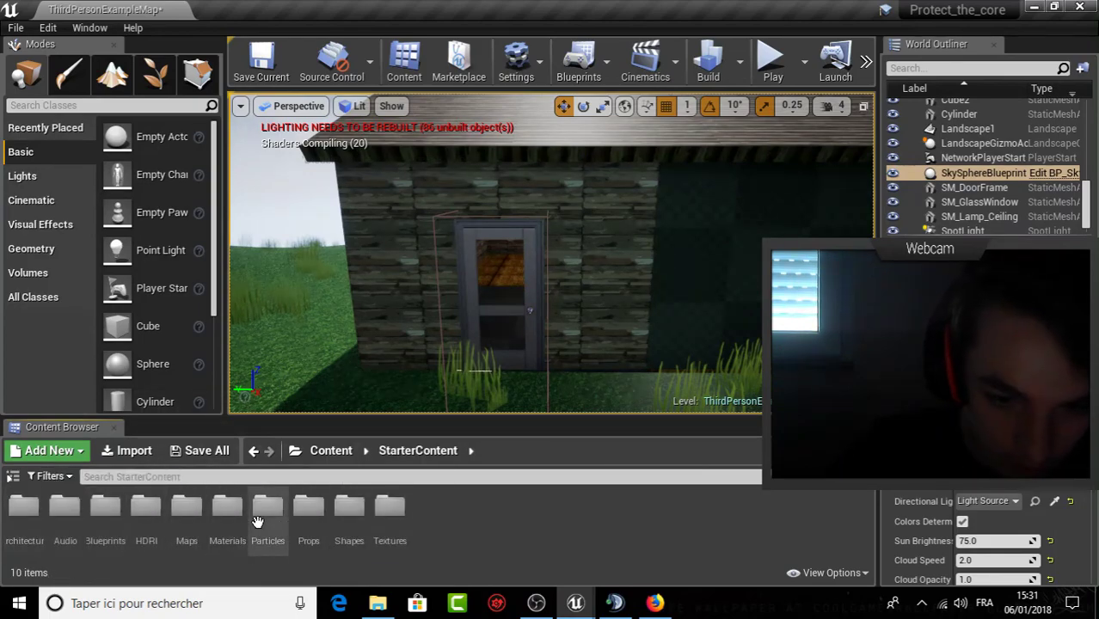
double_click(237, 522)
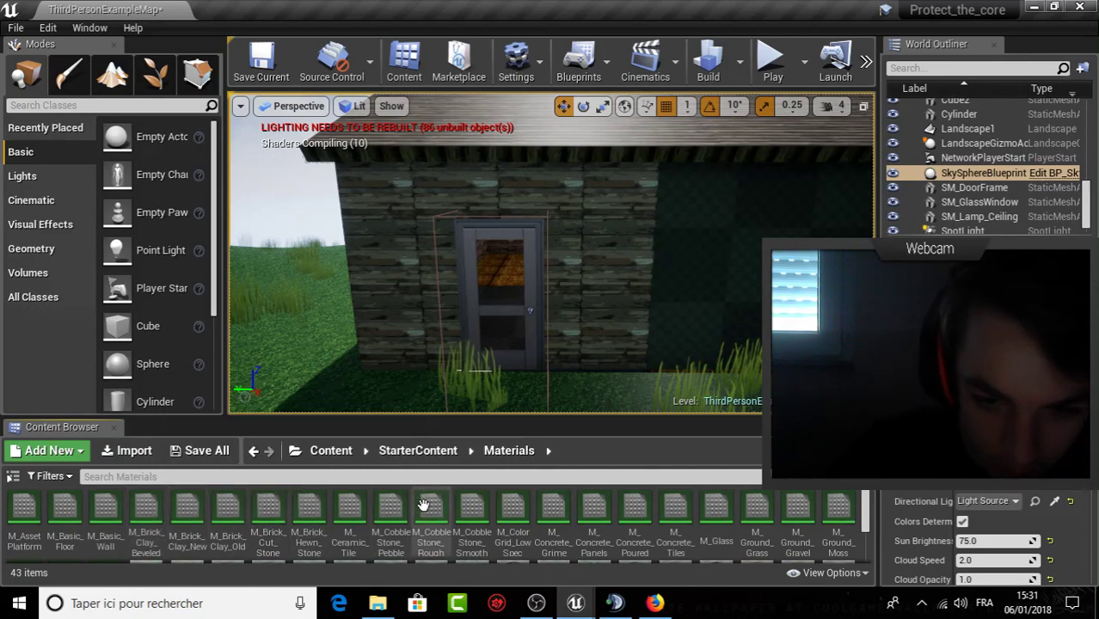
scroll(471, 511, down, 2)
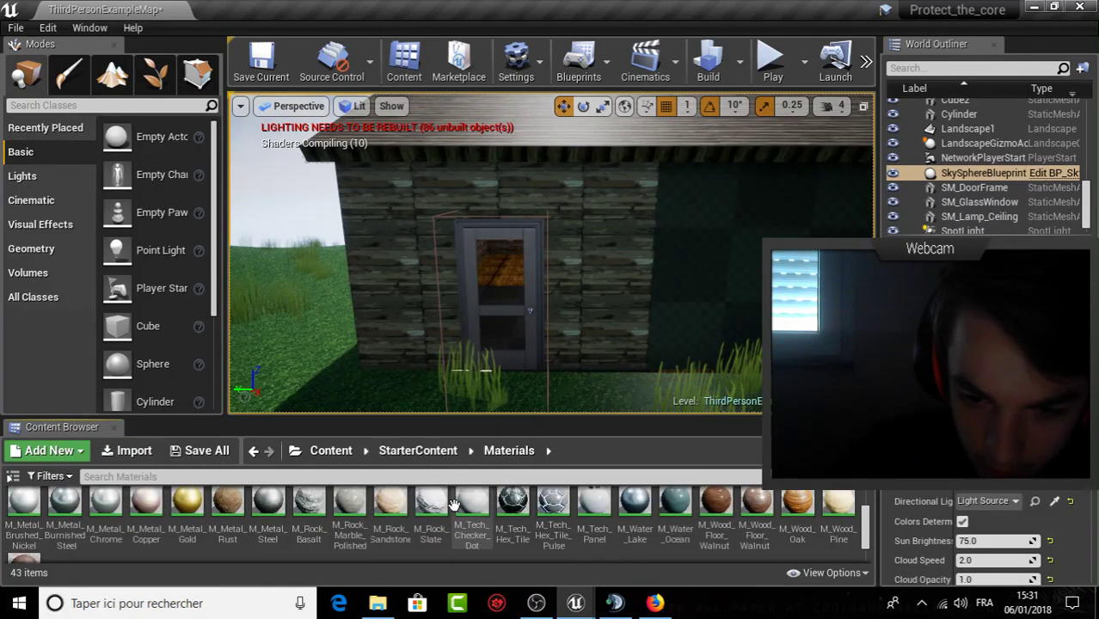
drag(715, 522, 601, 424)
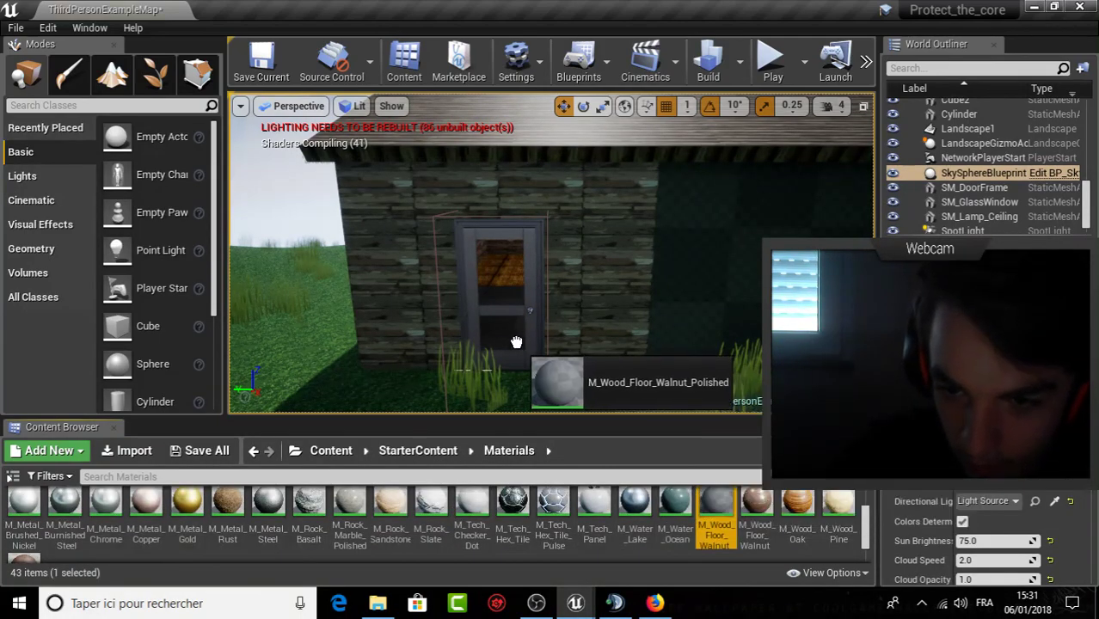
drag(714, 522, 524, 360)
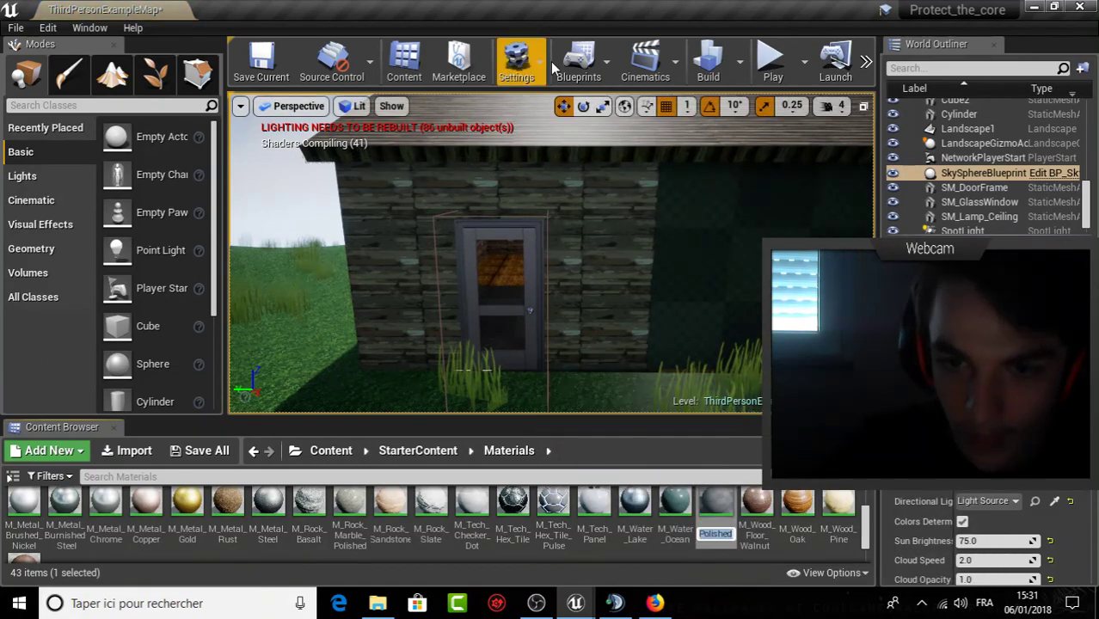
click(707, 65)
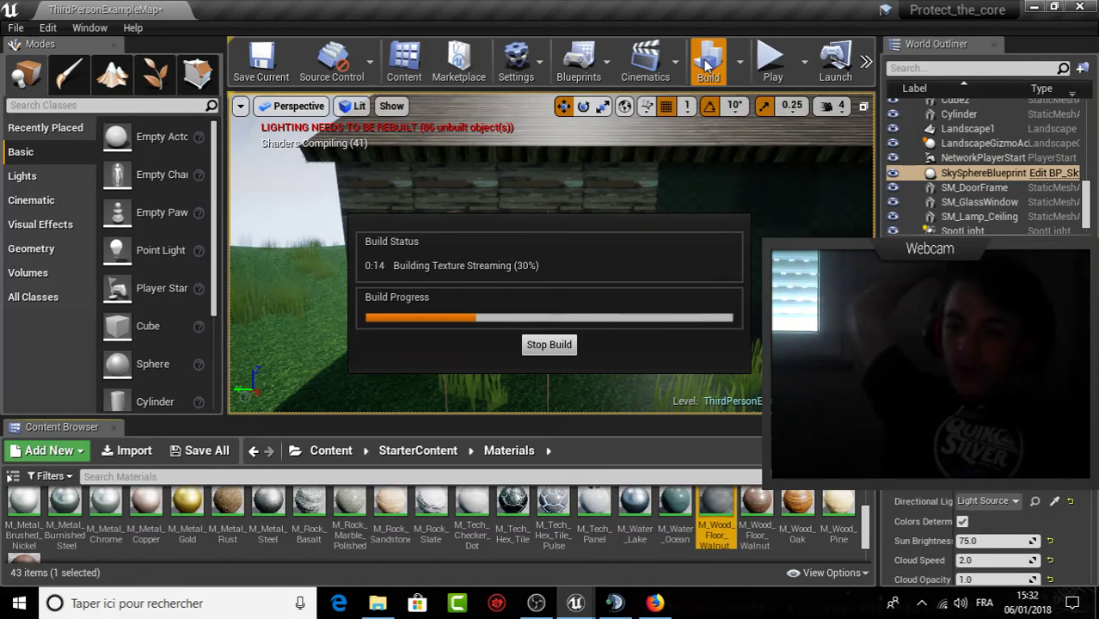
Switch between the browser, the recording software and the Protect_the_core editor windows.
click(674, 610)
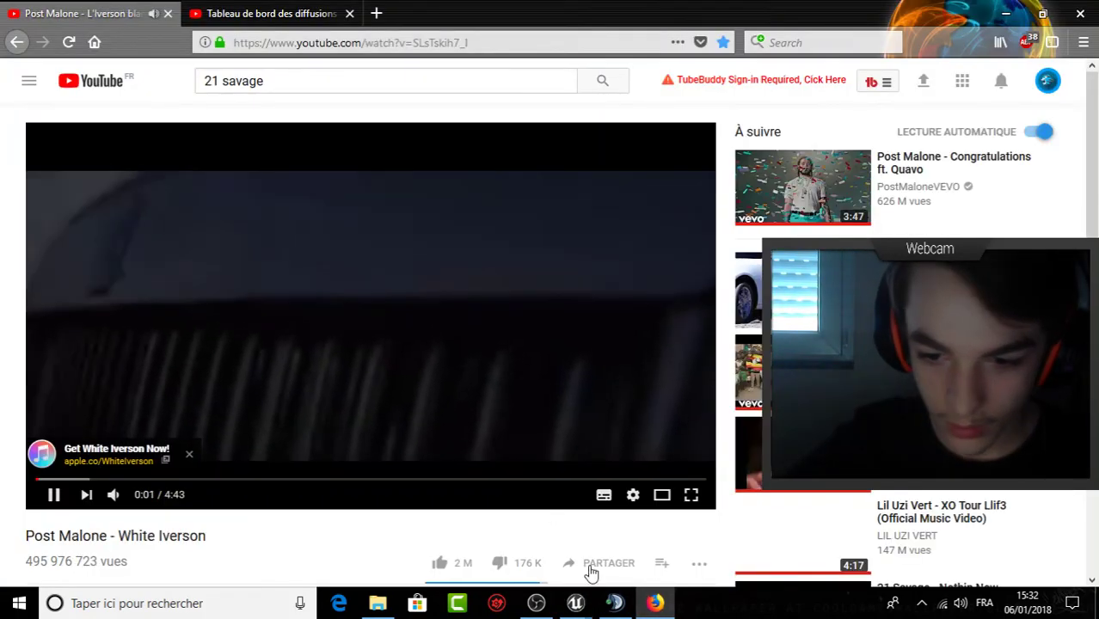
mouse_move(575, 606)
mouse_move(667, 556)
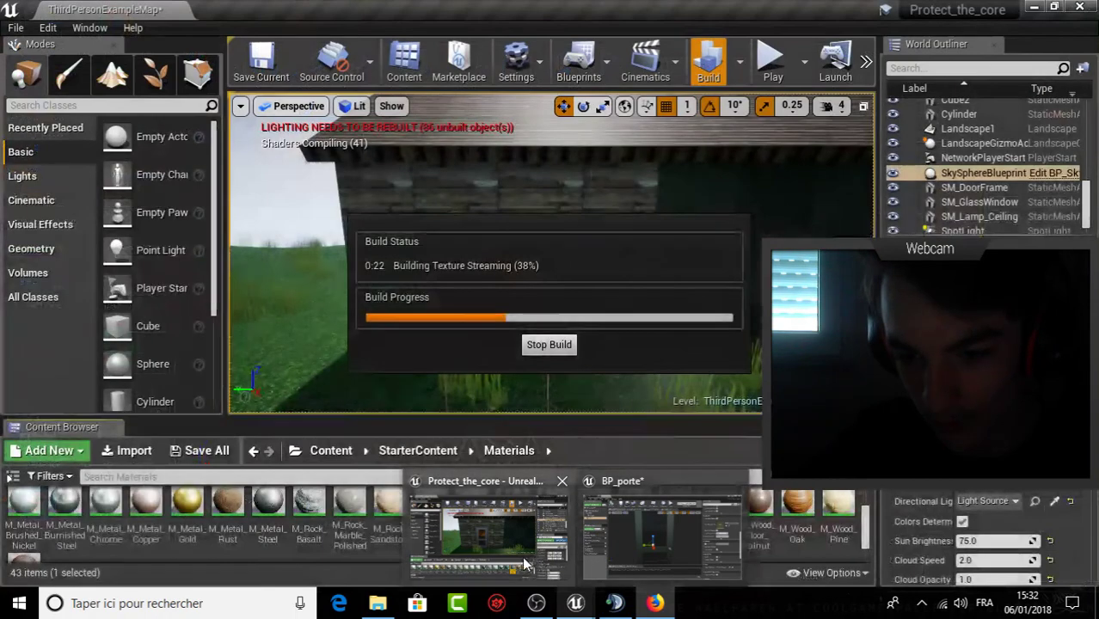
click(522, 557)
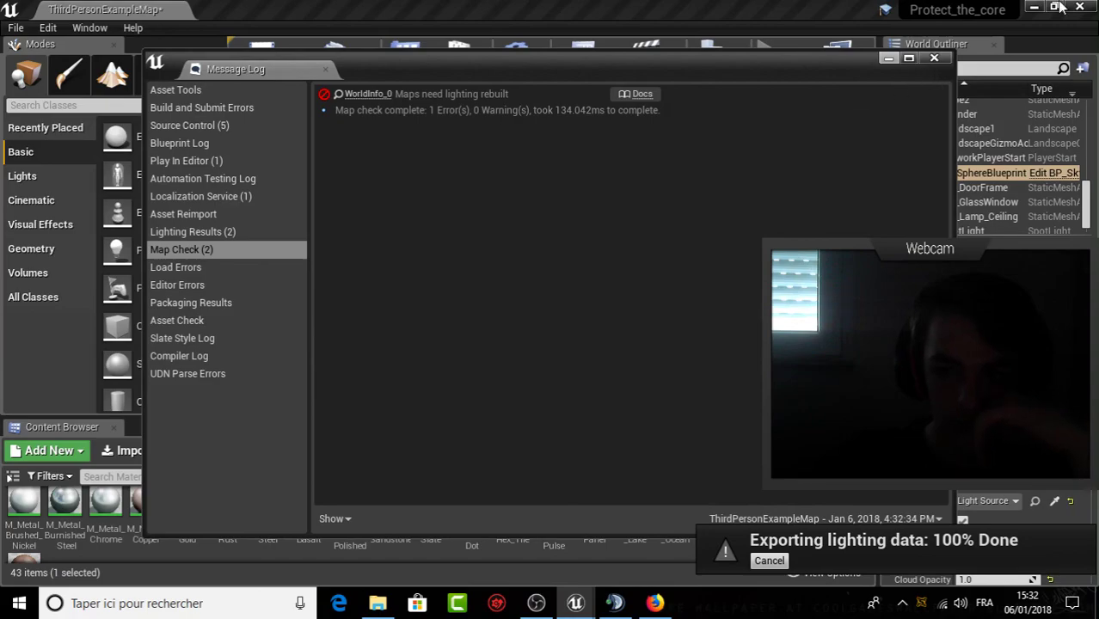
click(532, 600)
mouse_move(575, 602)
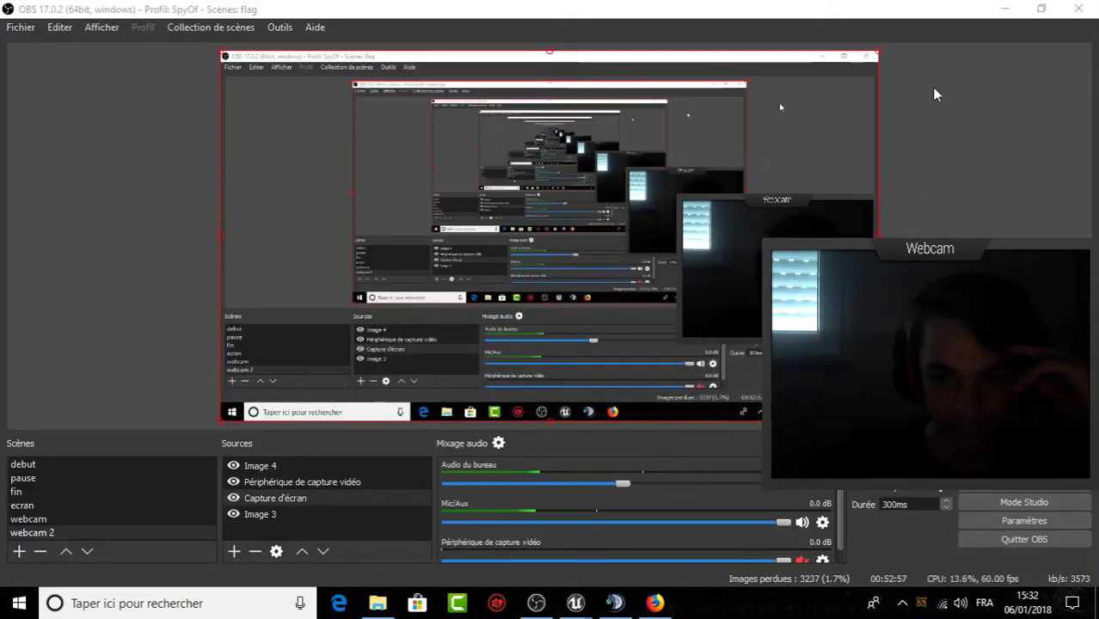
mouse_move(606, 593)
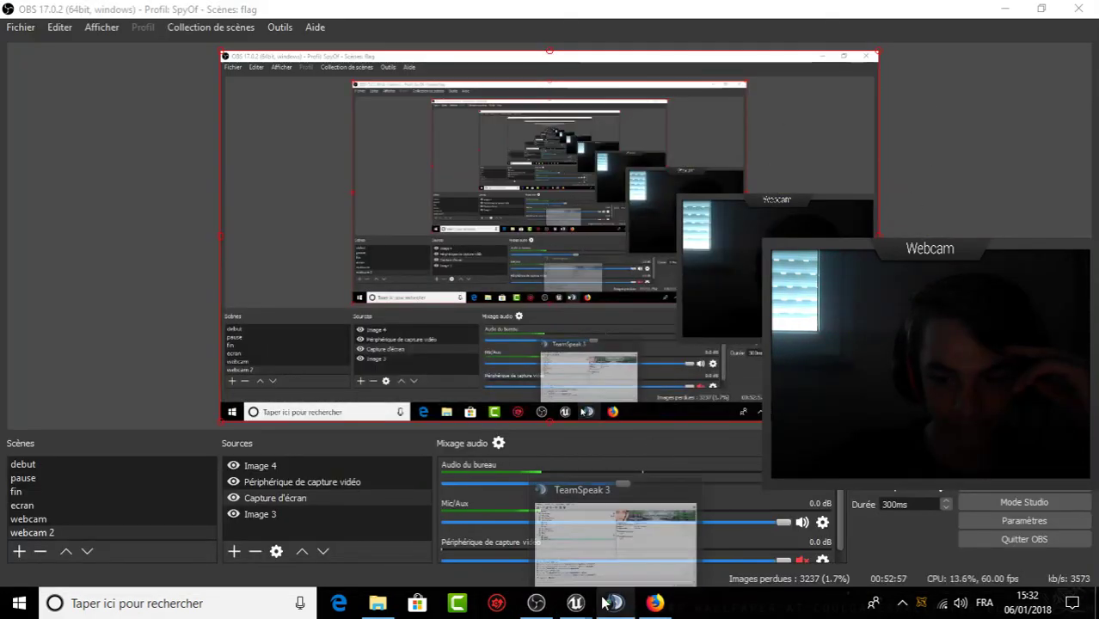
click(679, 525)
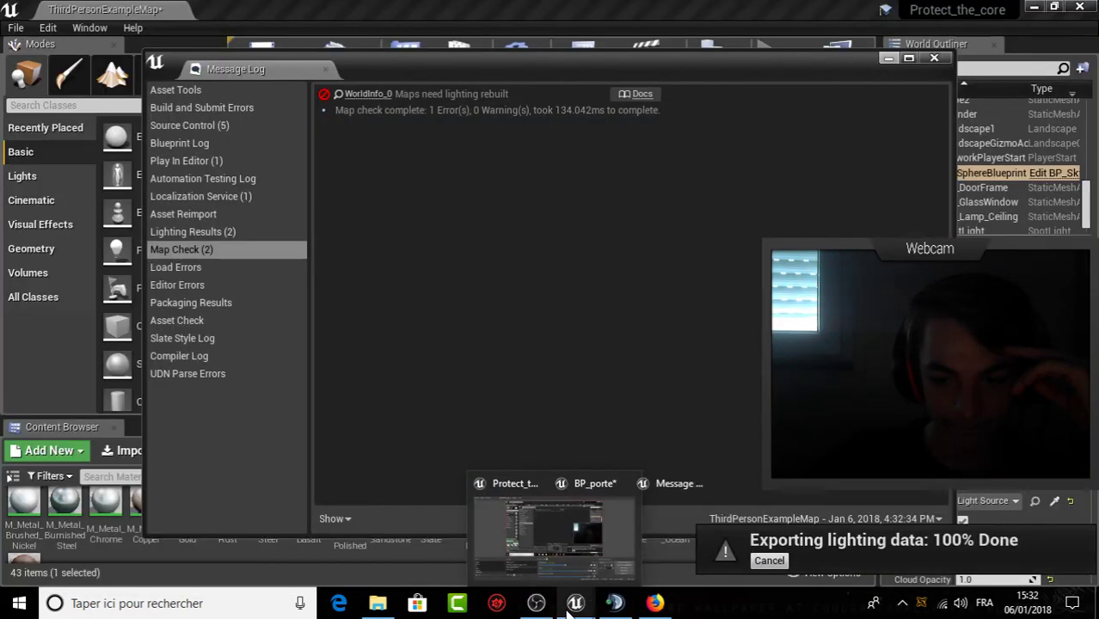
Minimize the BP_porte Blueprint editor and close the Message Log to reveal the level.
mouse_move(536, 602)
click(474, 547)
mouse_move(581, 609)
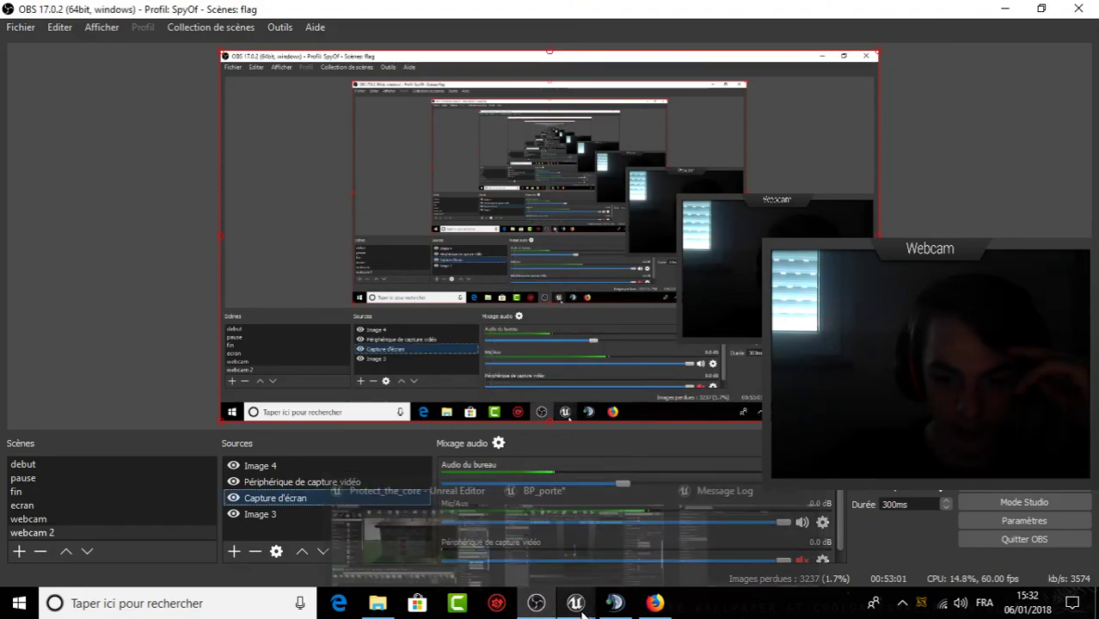
click(585, 533)
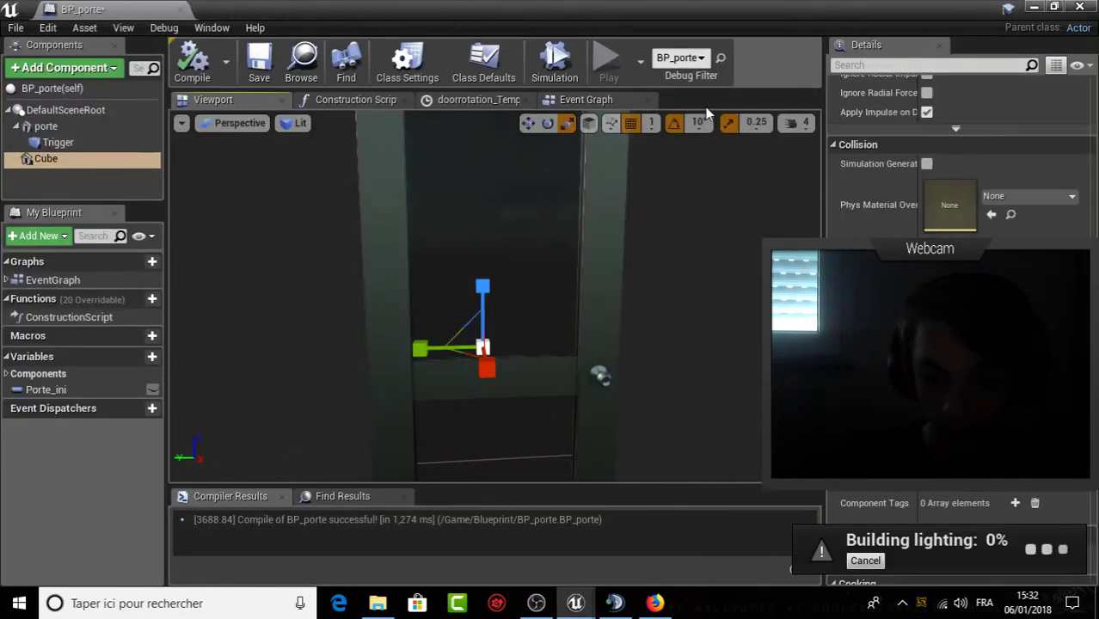
click(1037, 8)
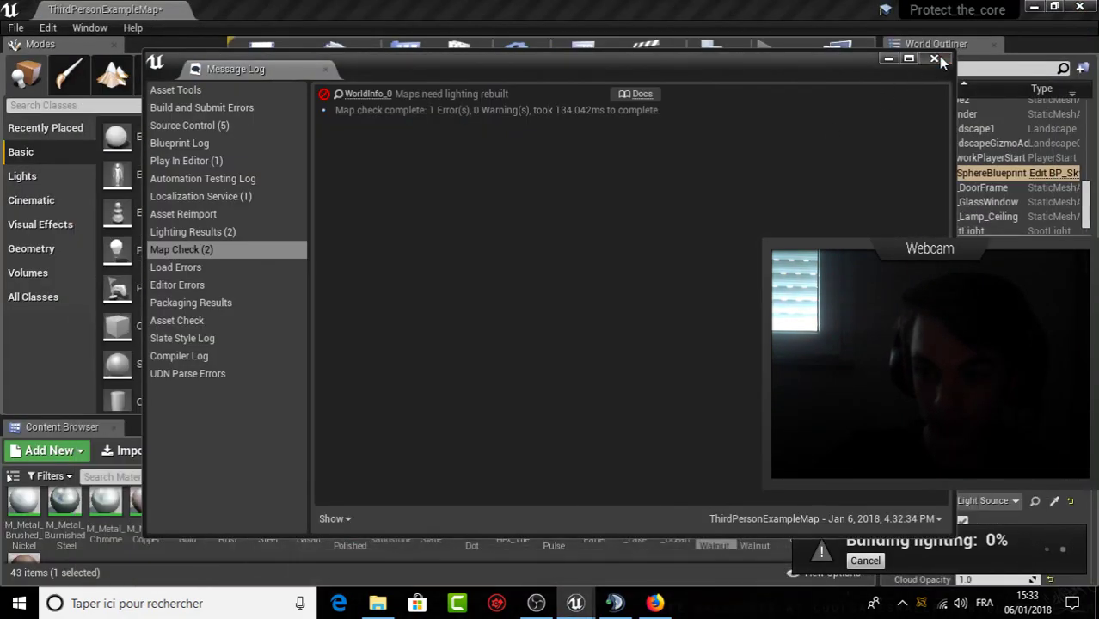
click(935, 59)
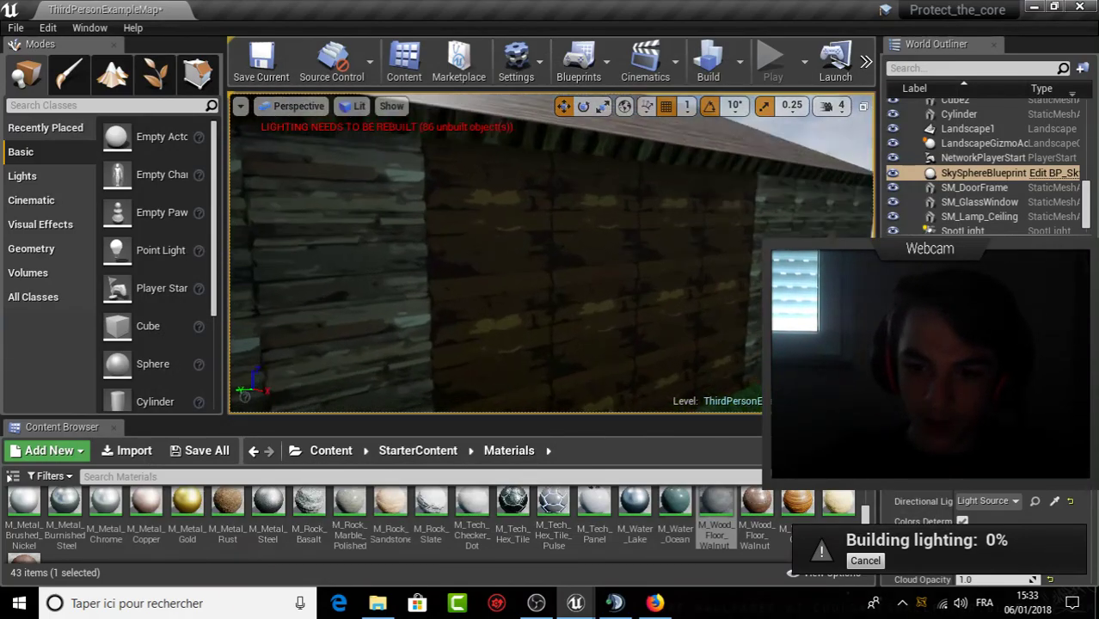
Apply the boisp texture from Content > Texture to the house floor.
mouse_move(550, 258)
right_down()
mouse_move(516, 258)
mouse_move(516, 275)
mouse_move(534, 276)
right_up()
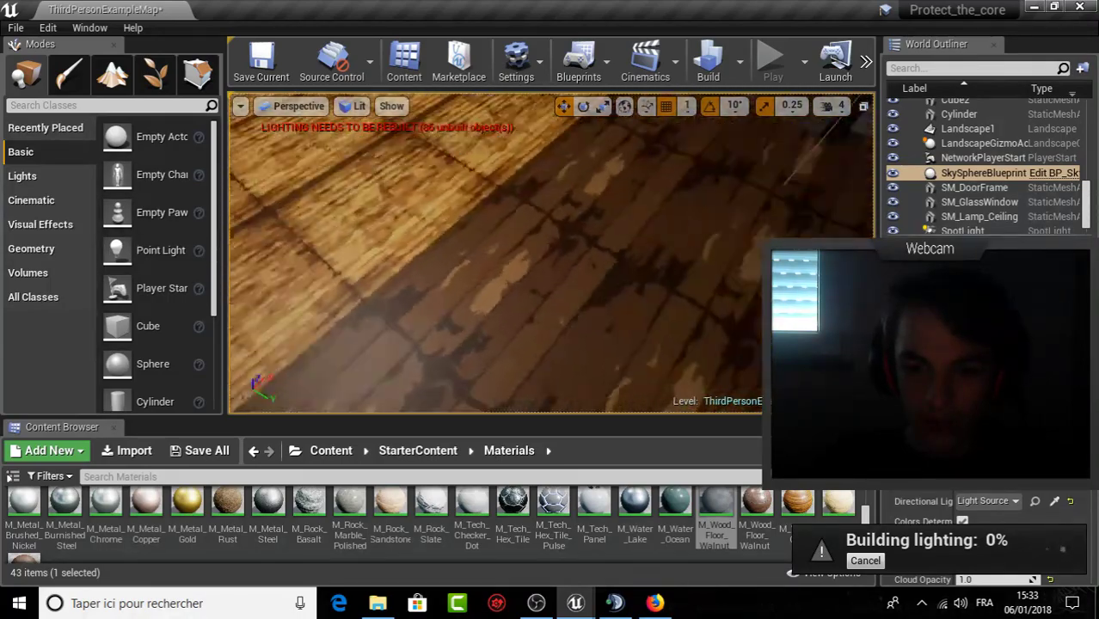
right_drag(675, 169, 675, 169)
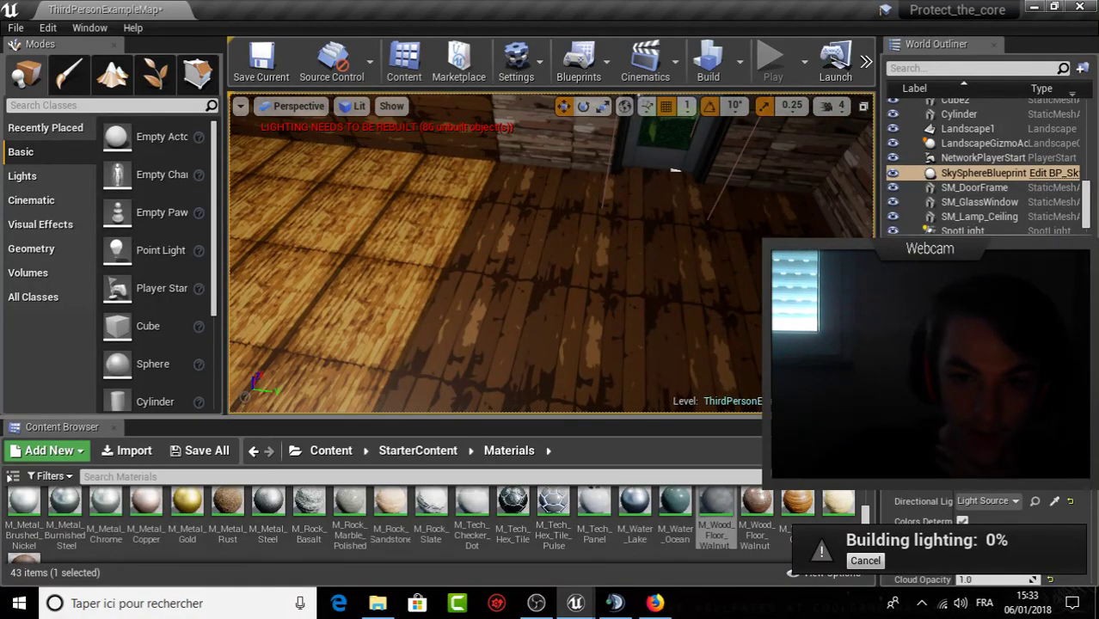
right_drag(550, 258, 533, 267)
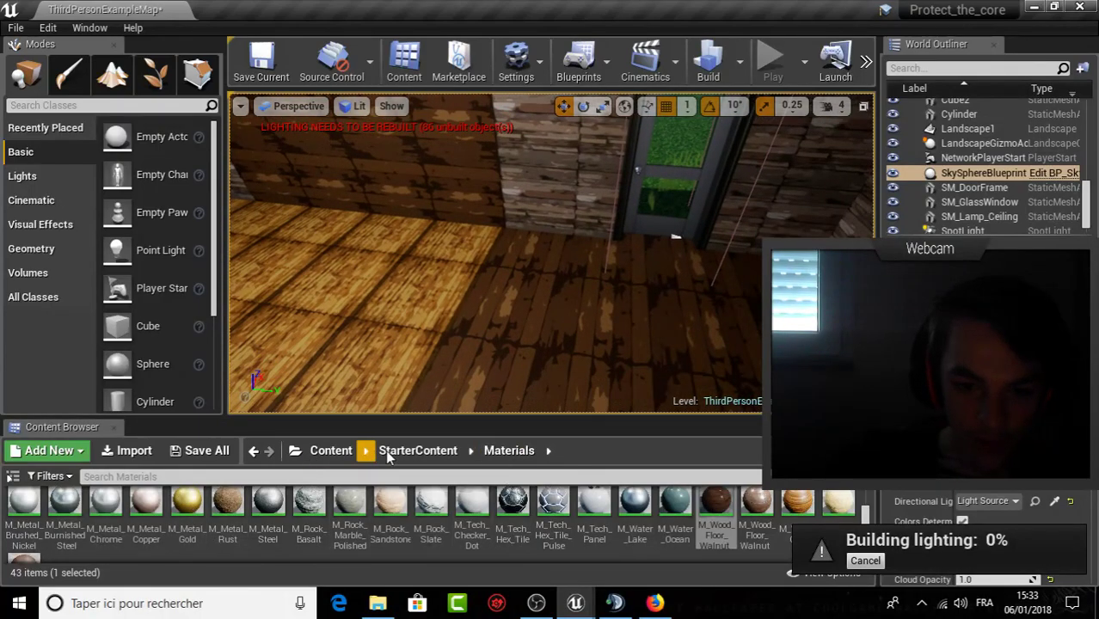
click(332, 451)
double_click(305, 522)
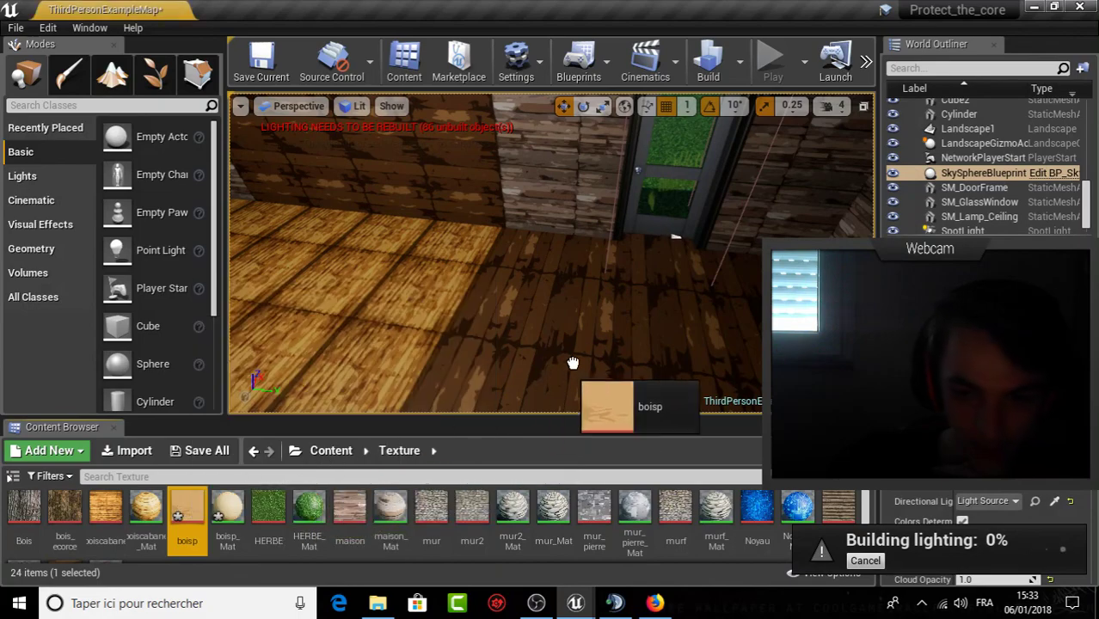
drag(180, 512, 595, 347)
Fly through the room to the house front, then bring back the BP_porte blueprint editor.
right_drag(676, 237, 723, 215)
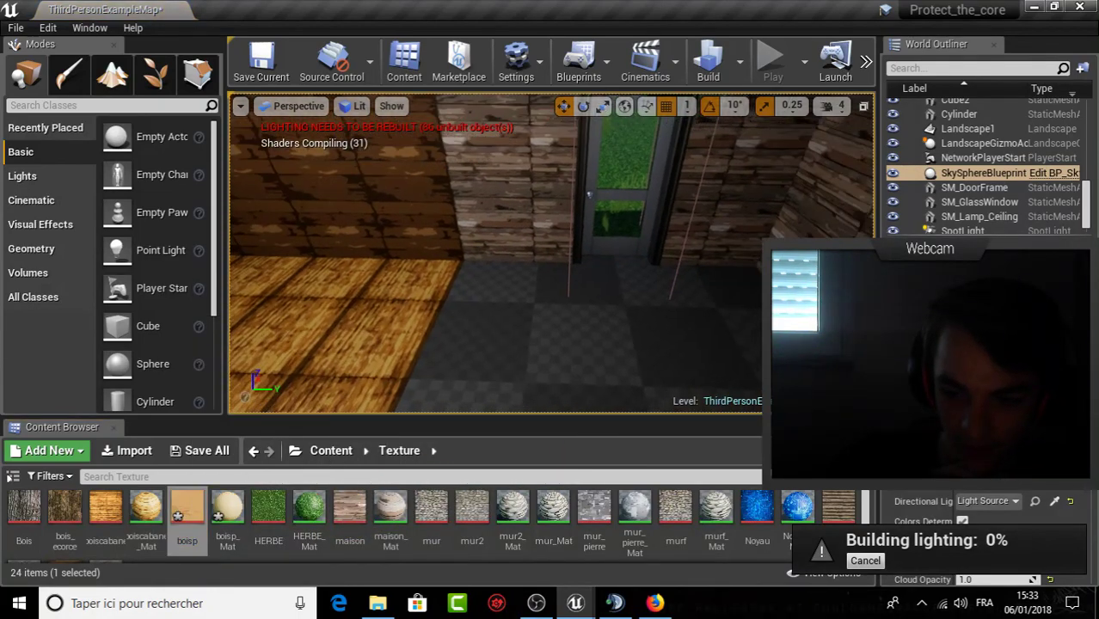
right_drag(404, 197, 721, 359)
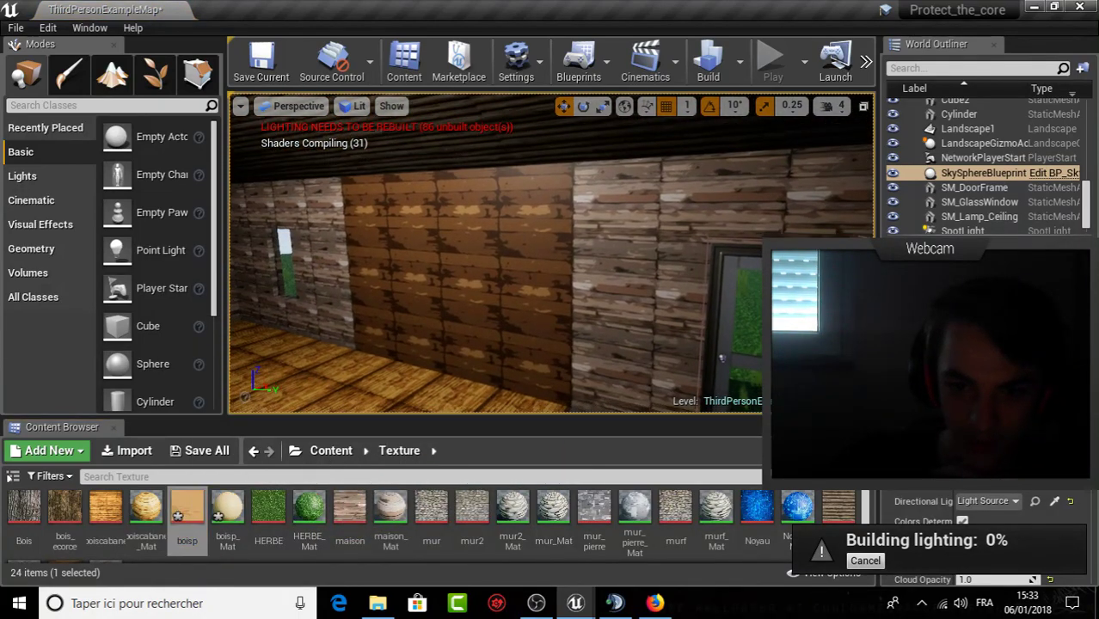
scroll(402, 516, down, 2)
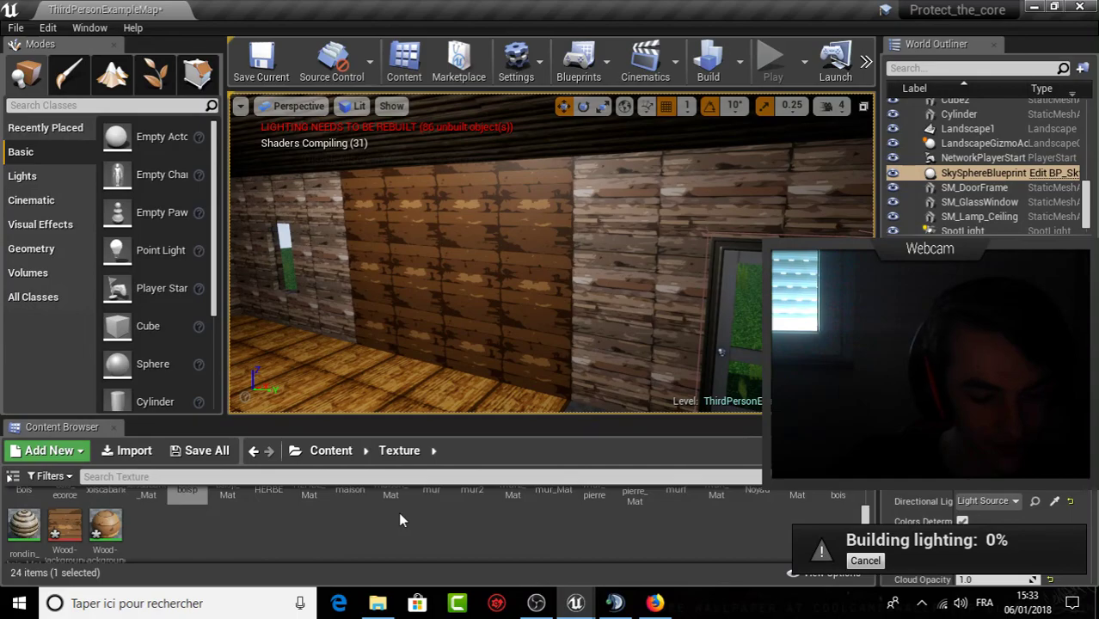
right_drag(720, 351, 602, 327)
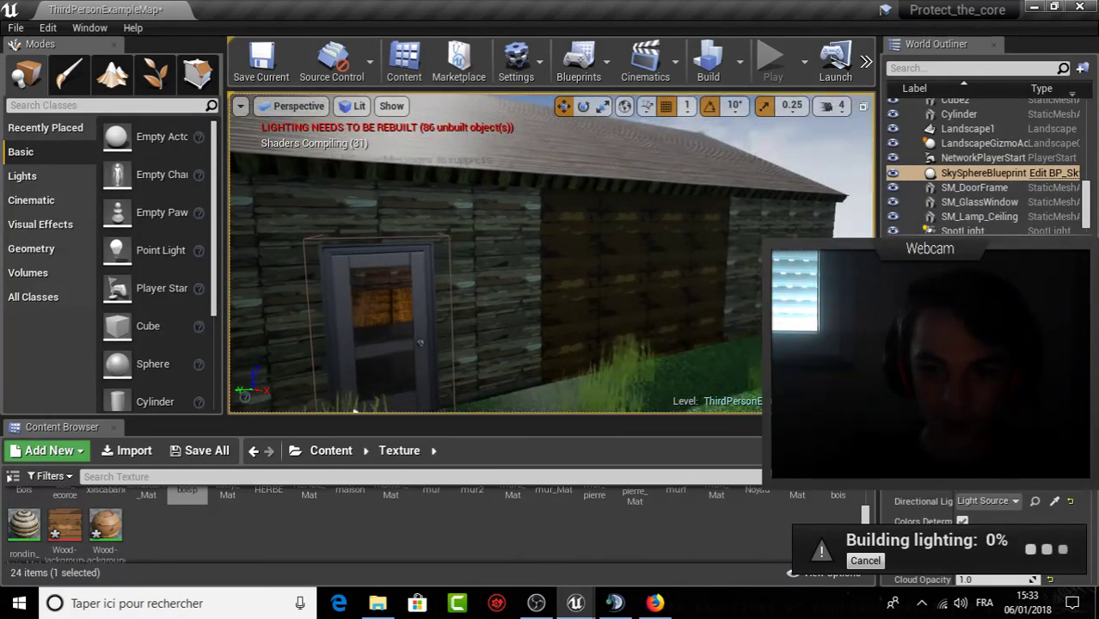
right_drag(602, 327, 437, 381)
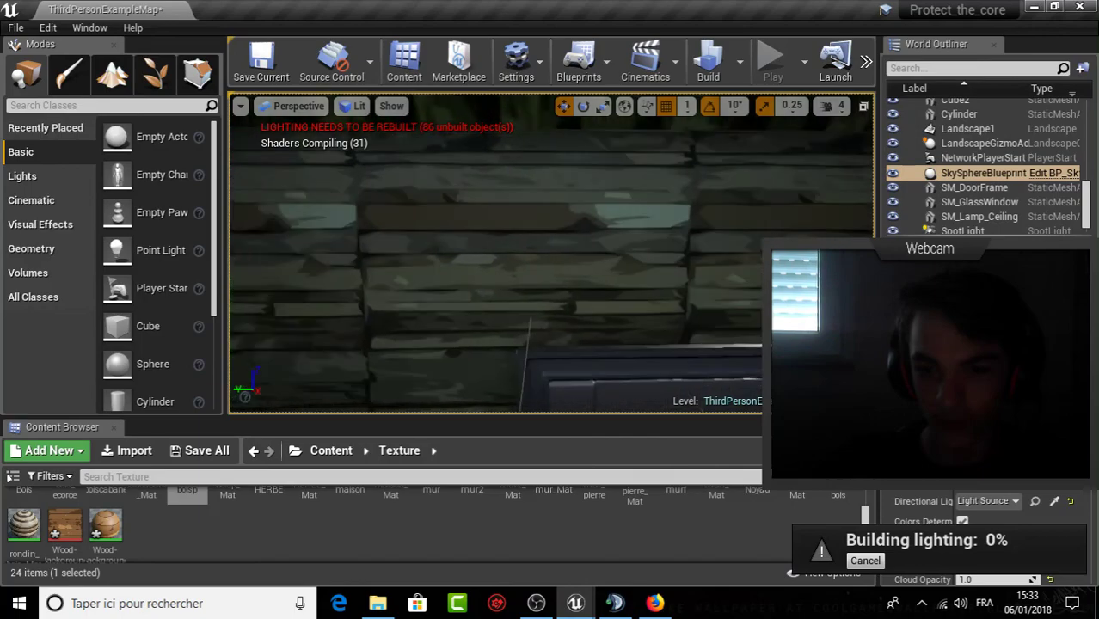
right_drag(488, 334, 488, 334)
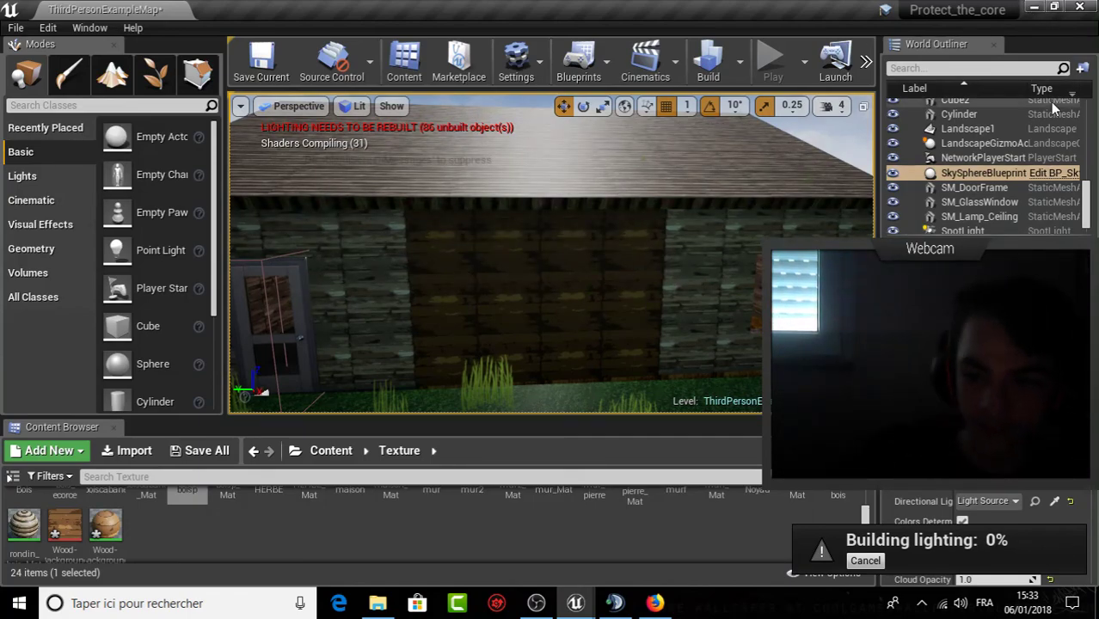
mouse_move(592, 609)
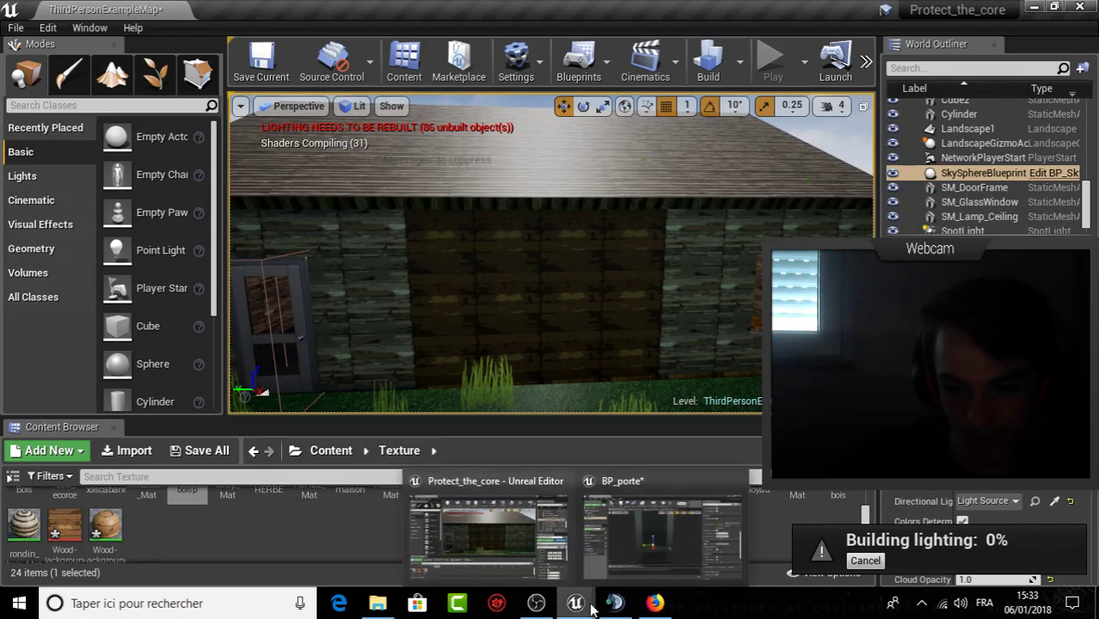
click(665, 537)
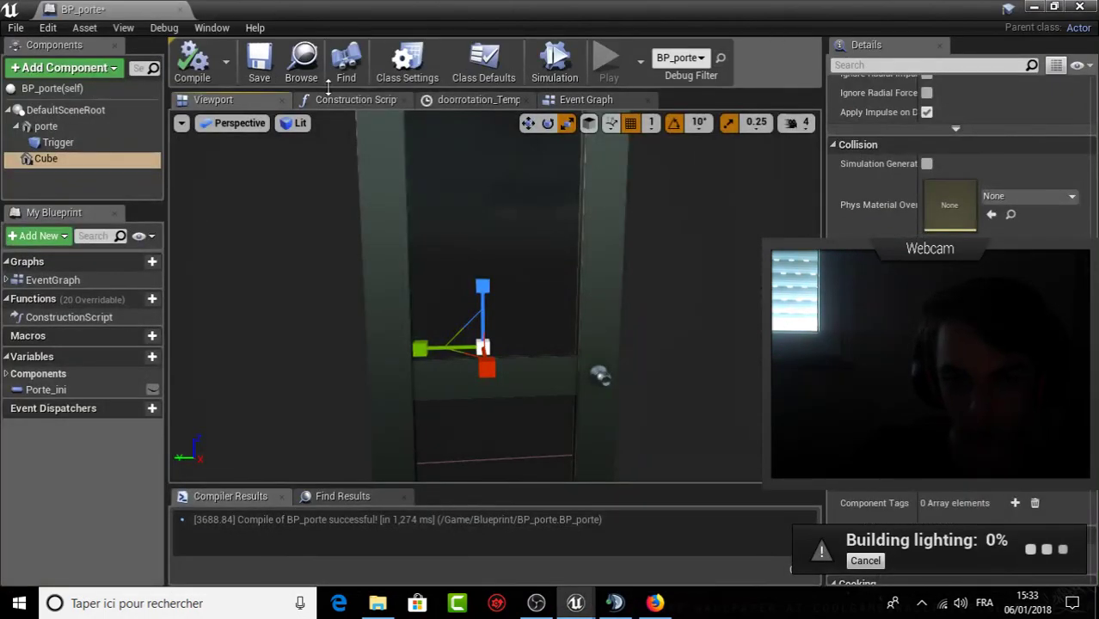
Save and close BP_porte, then frame the house front, door and grass in the level.
click(261, 62)
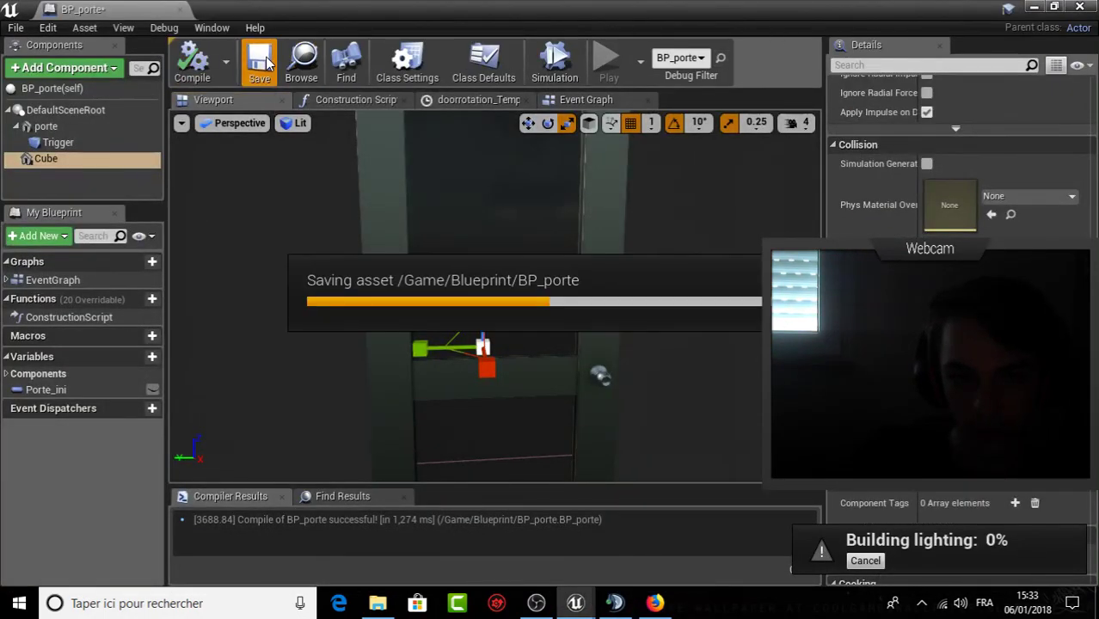
click(1081, 9)
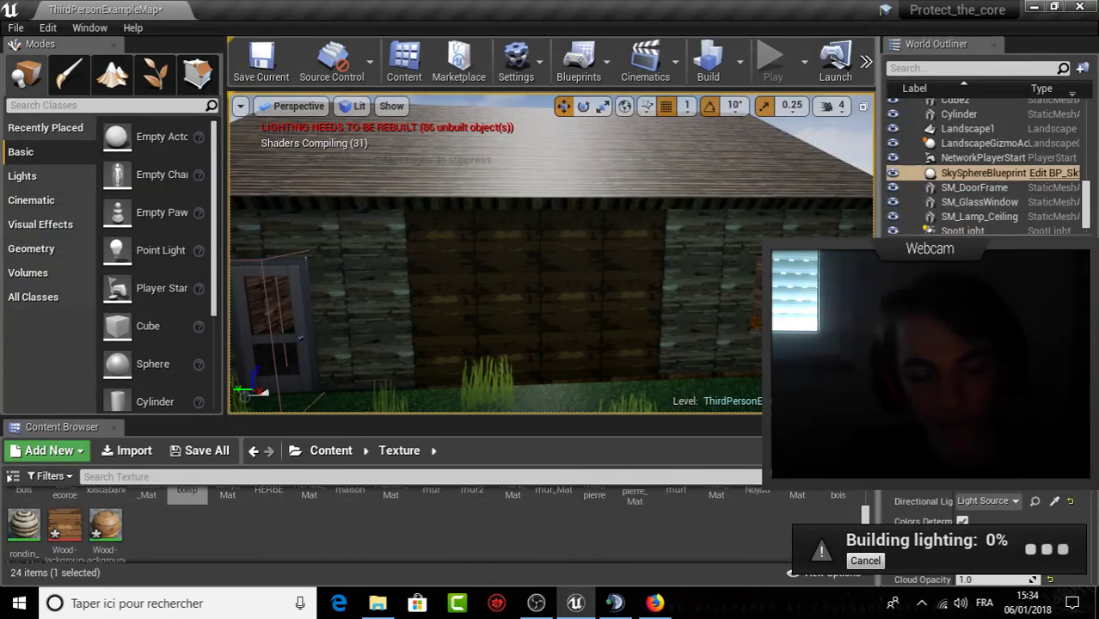
right_drag(495, 258, 494, 310)
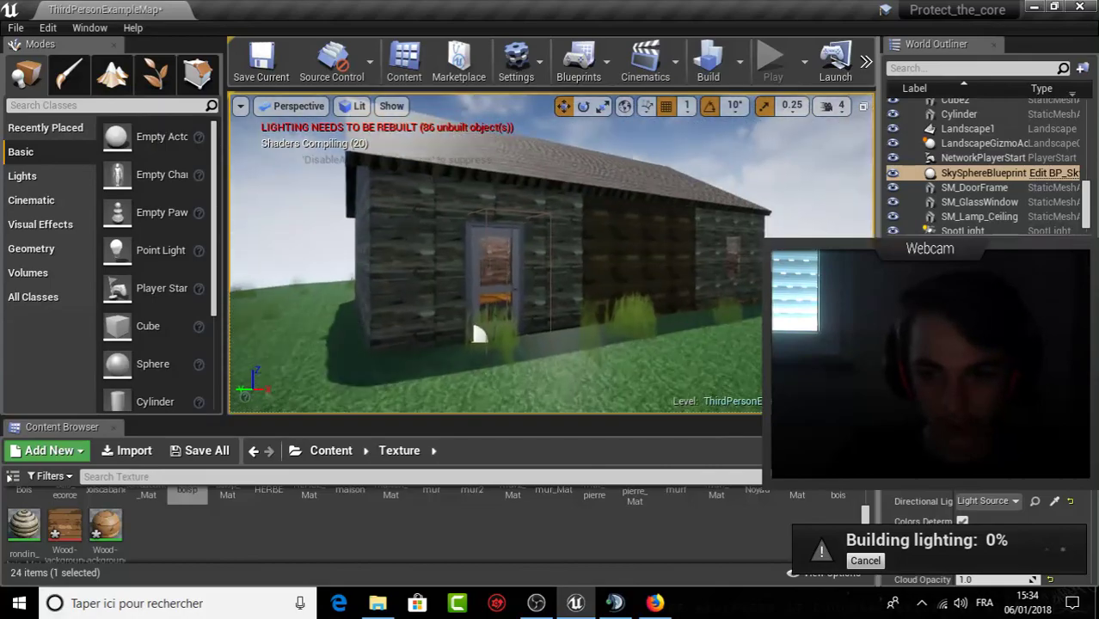
right_drag(414, 314, 414, 314)
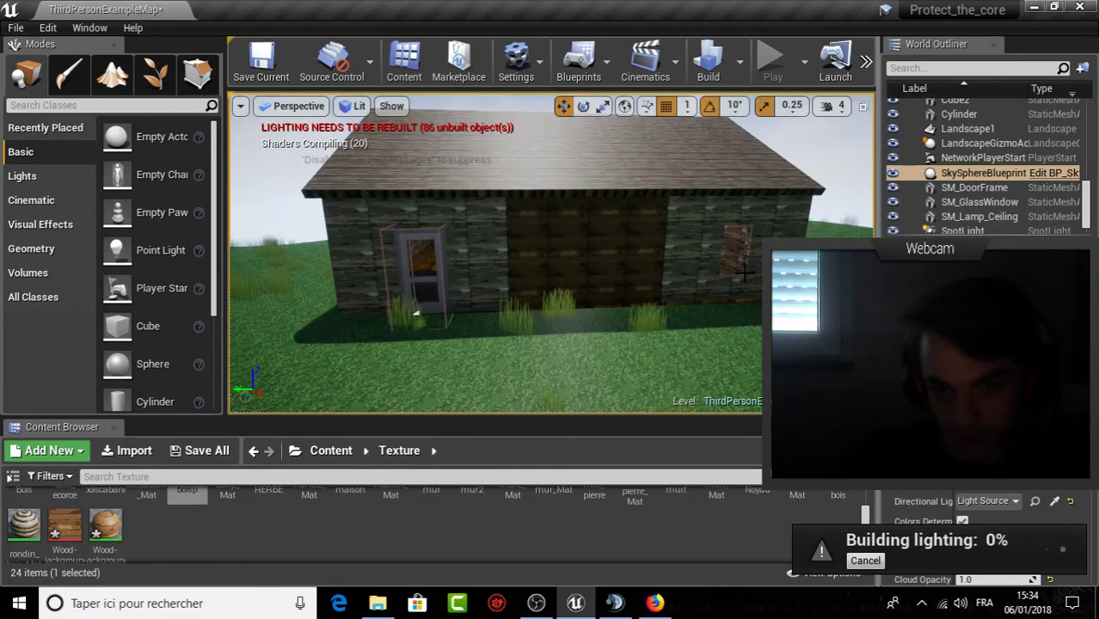
right_drag(749, 267, 749, 258)
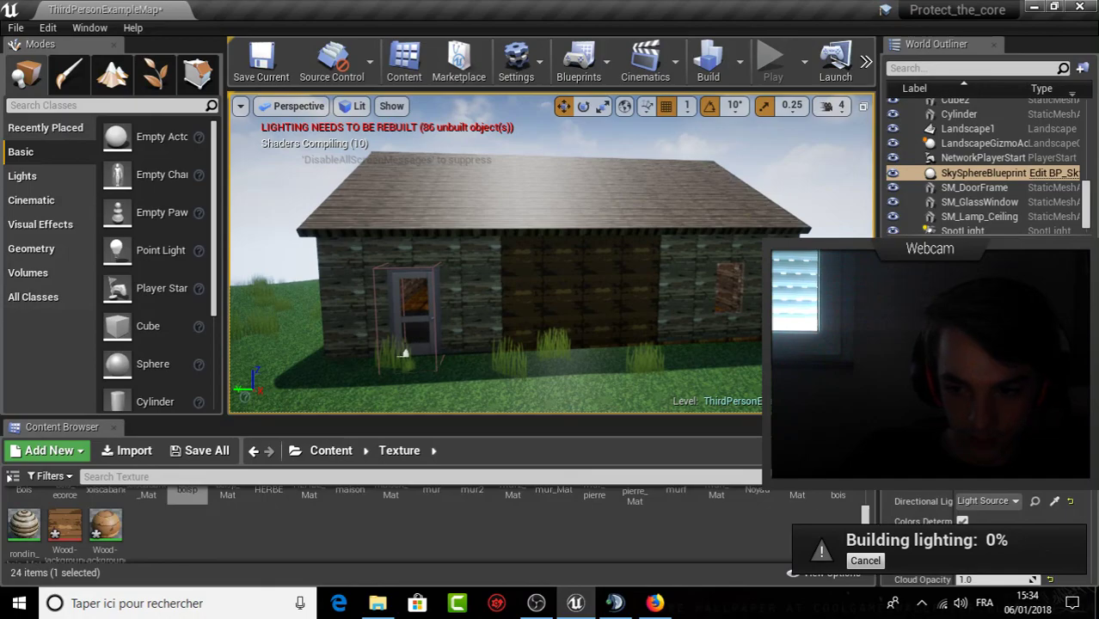
right_drag(516, 301, 516, 301)
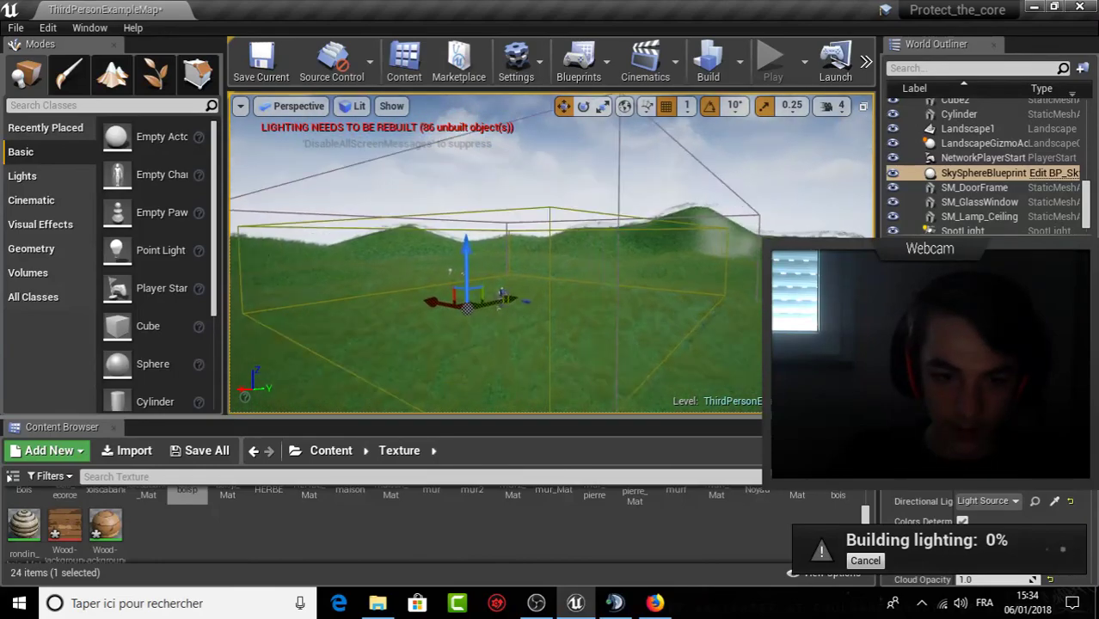
Peek into the Grass folder and return to the top-level Content folder.
click(351, 451)
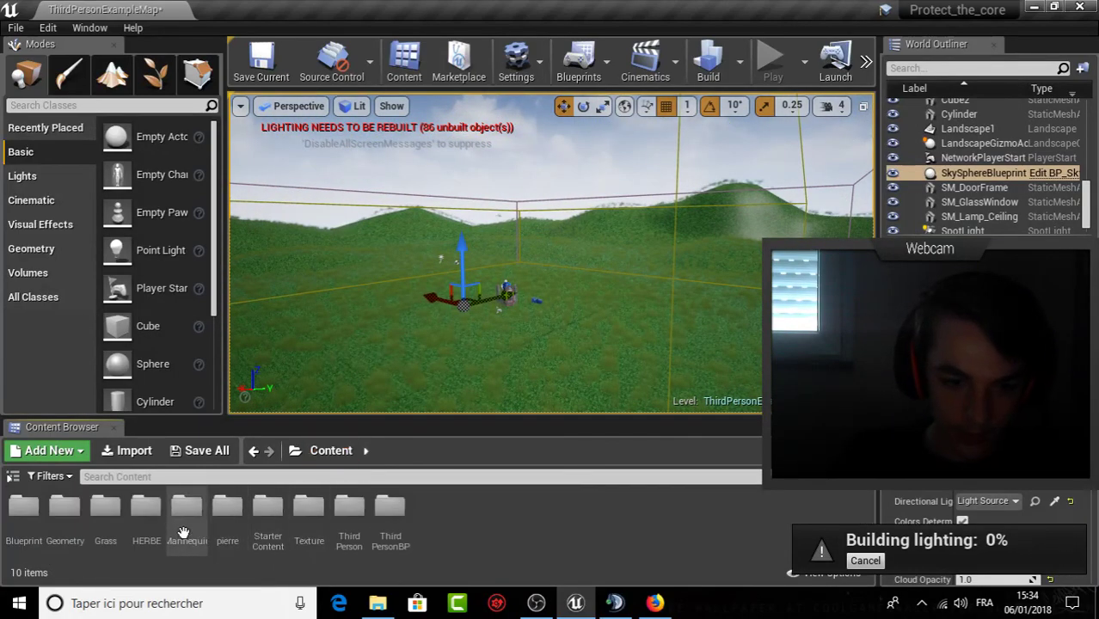
double_click(103, 509)
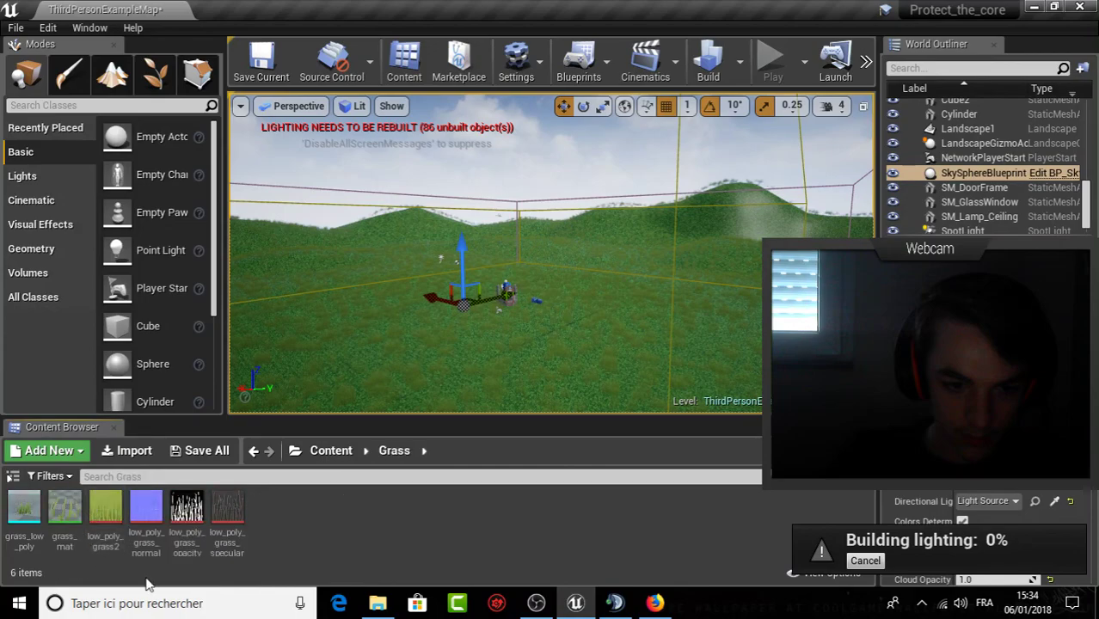
key(alt+Left)
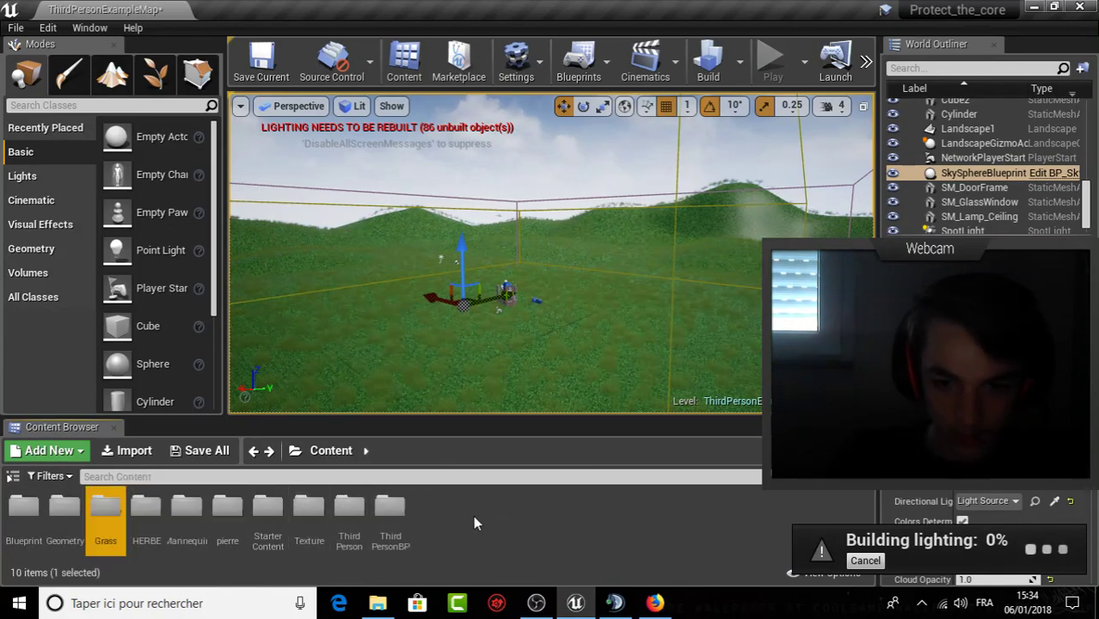
right_click(473, 516)
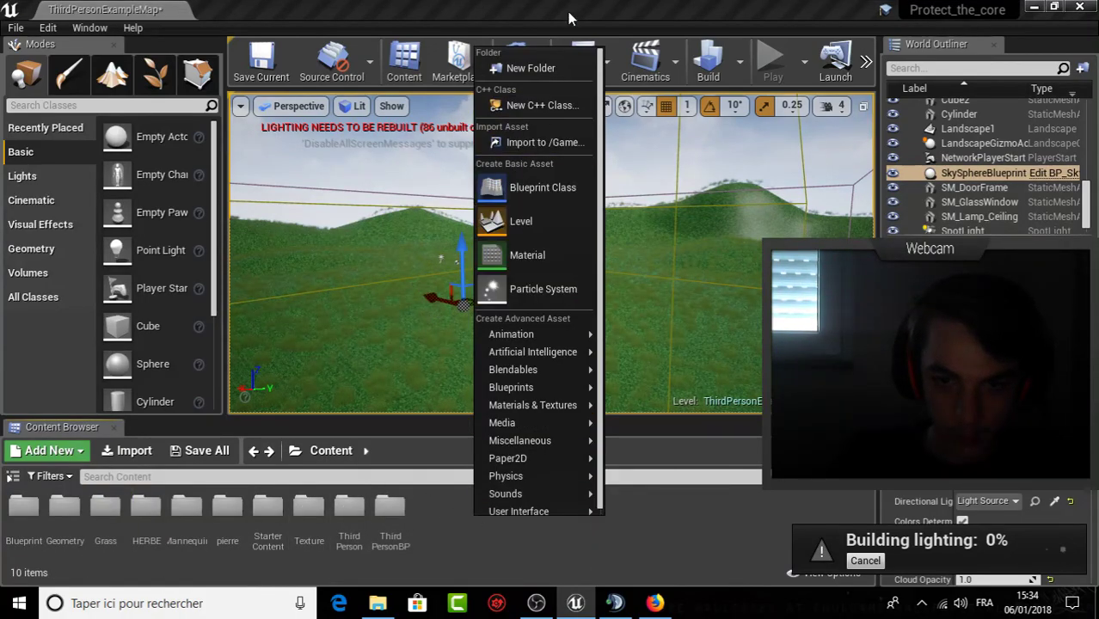
key(Escape)
Frame the landscape, fly into the house and select the door wall.
right_click(355, 209)
click(716, 276)
key(f)
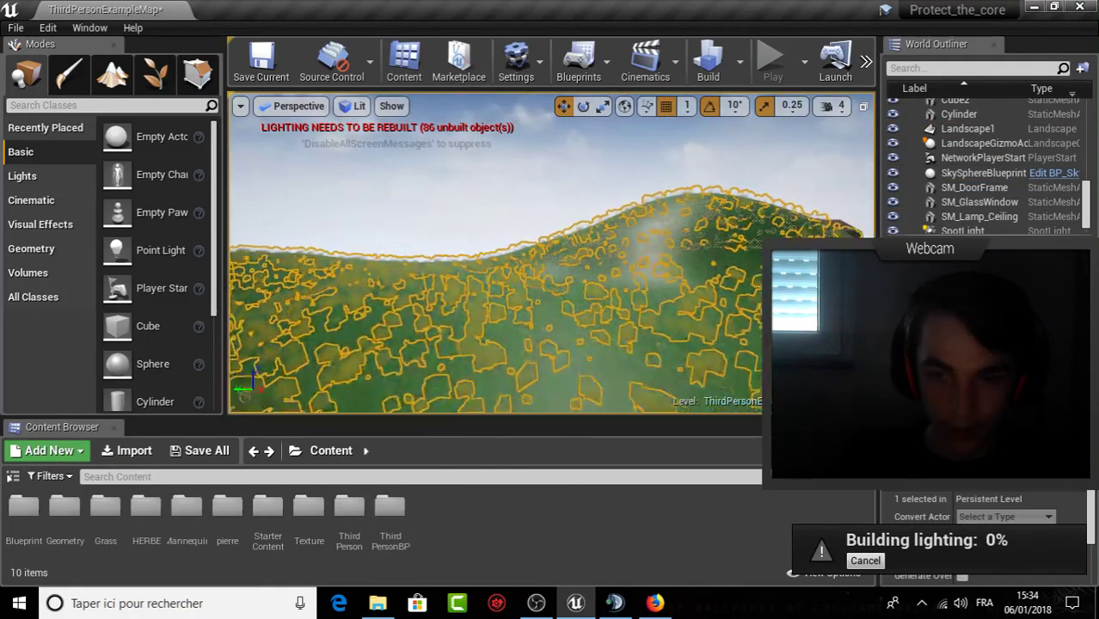
right_drag(495, 258, 516, 258)
click(497, 292)
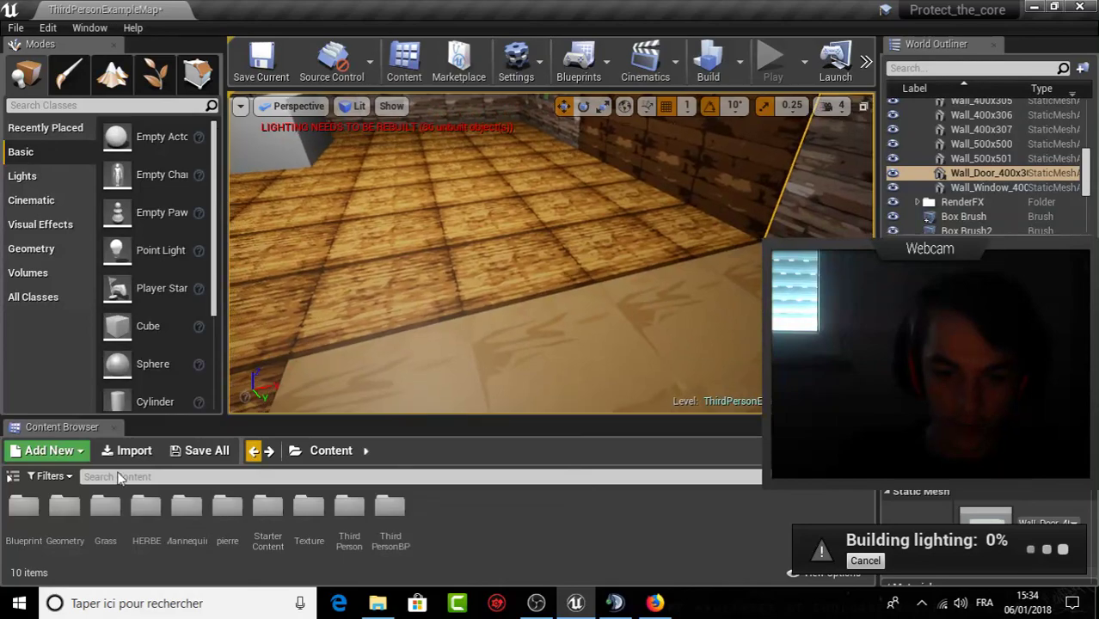
Apply the Wood-Background-1 texture from the Texture folder to the floor.
double_click(311, 517)
scroll(105, 523, down, 2)
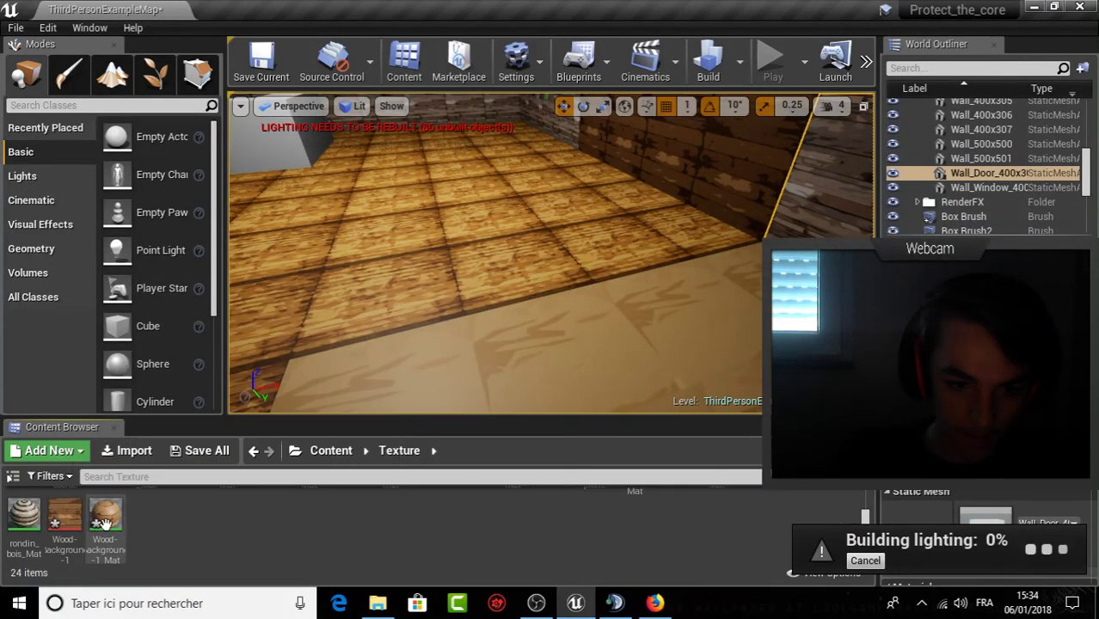
drag(65, 514, 505, 283)
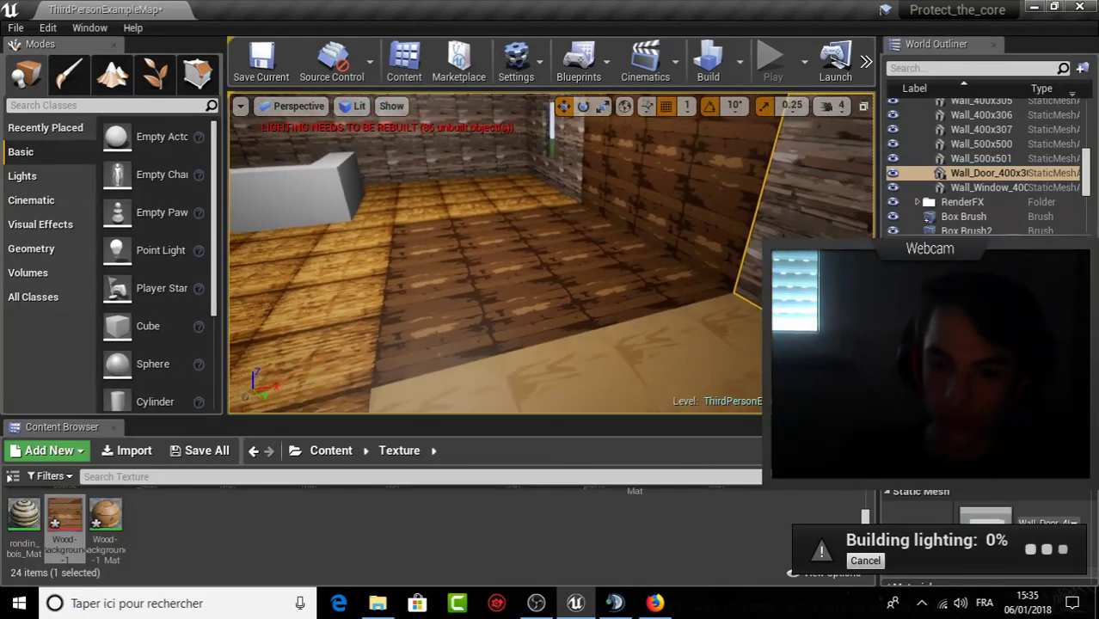
drag(71, 513, 473, 194)
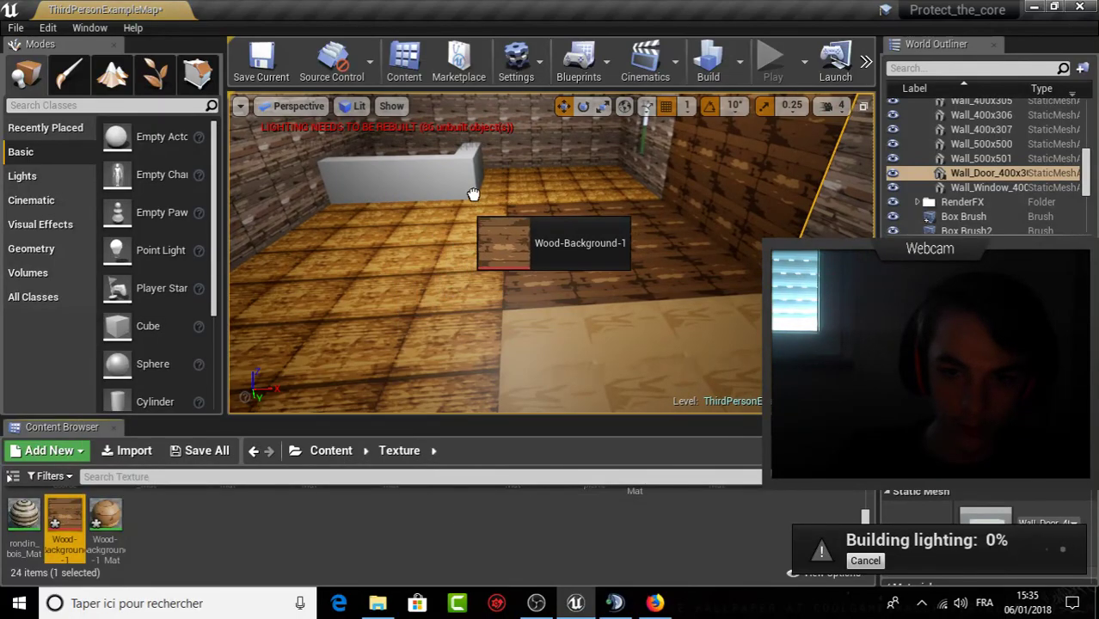
drag(539, 181, 469, 383)
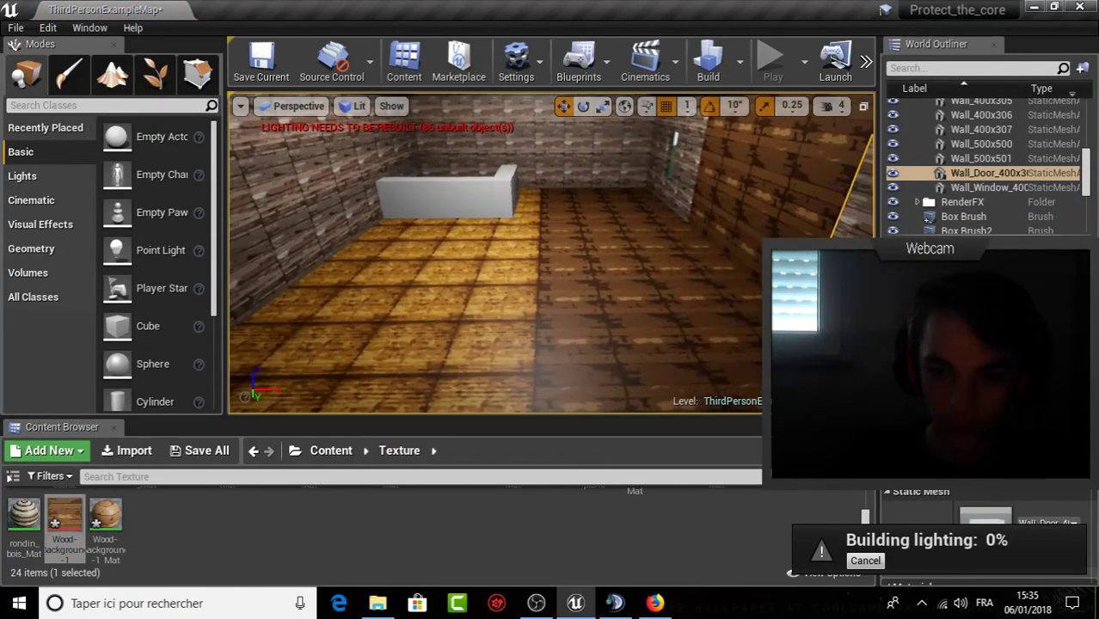
mouse_move(572, 354)
right_down()
mouse_move(550, 327)
mouse_move(481, 361)
right_up()
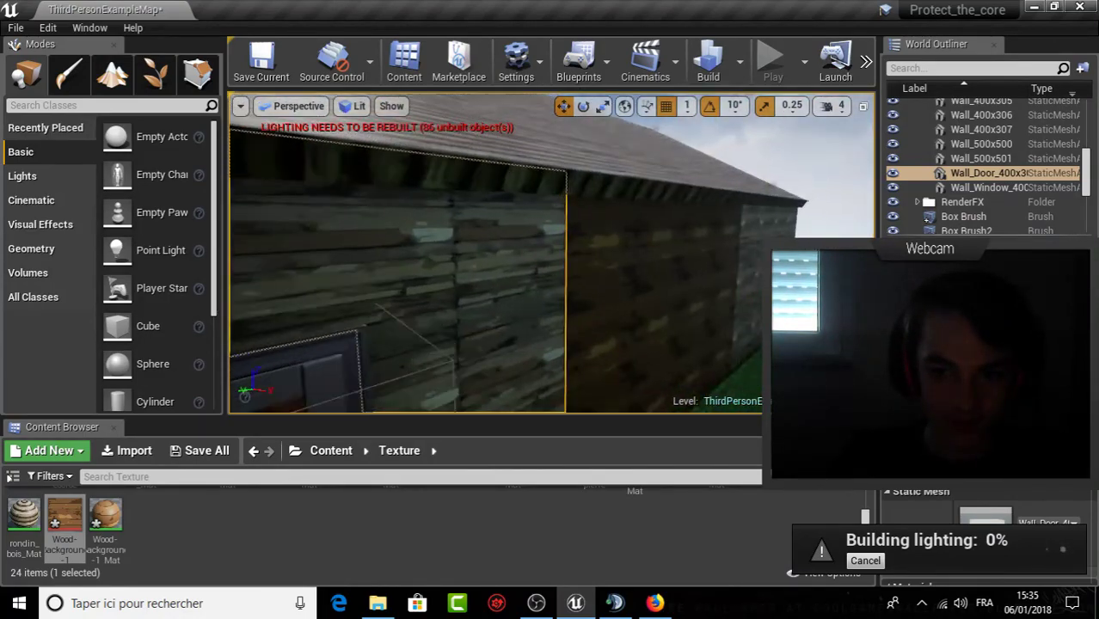
Apply the maison texture to the house's outer wall and select the grass on the roof slope.
click(326, 453)
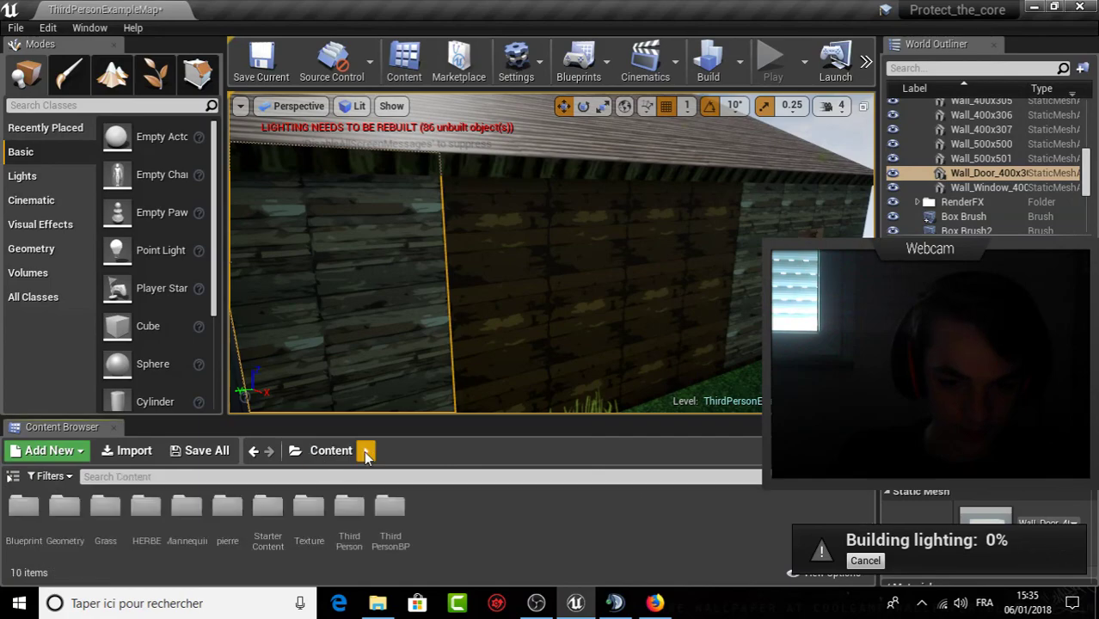
double_click(310, 514)
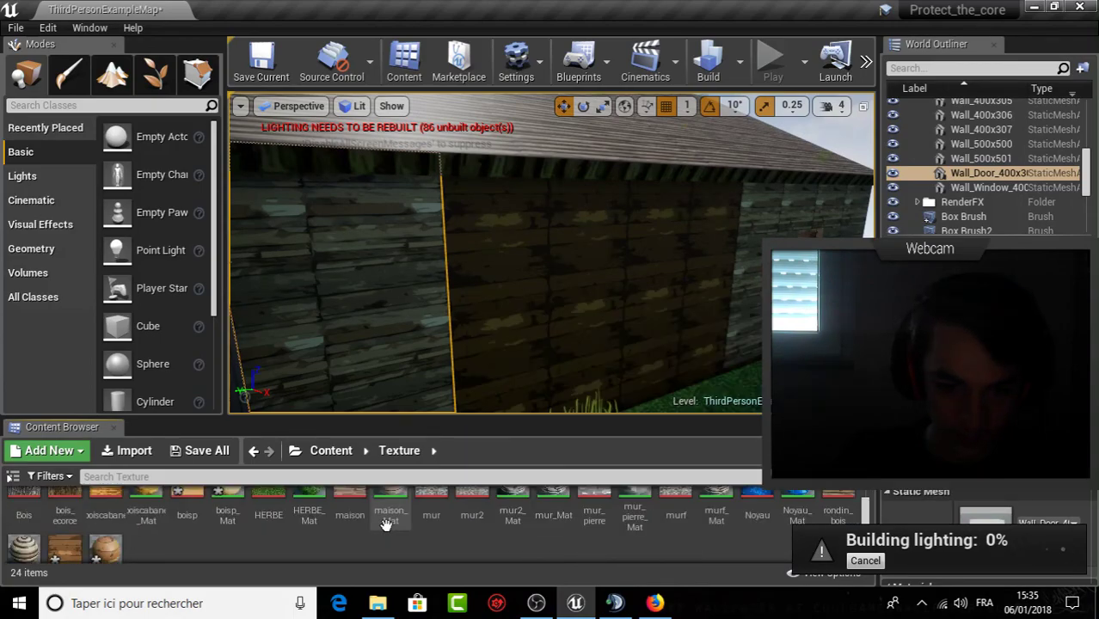
mouse_move(349, 515)
mouse_down()
mouse_move(512, 360)
mouse_move(449, 402)
mouse_up()
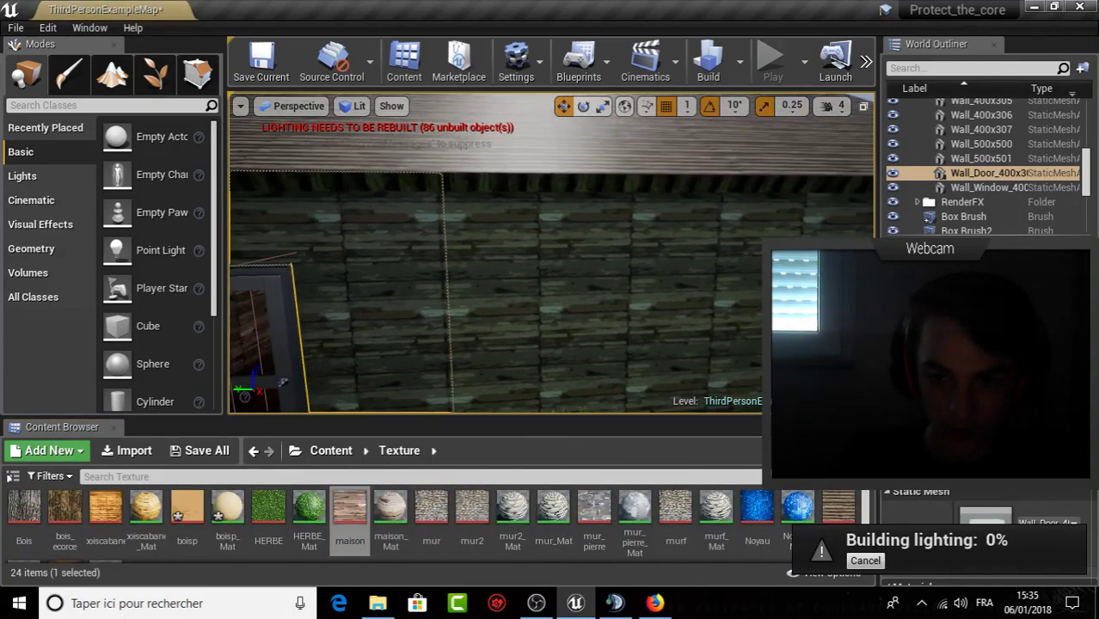
right_drag(449, 401, 456, 361)
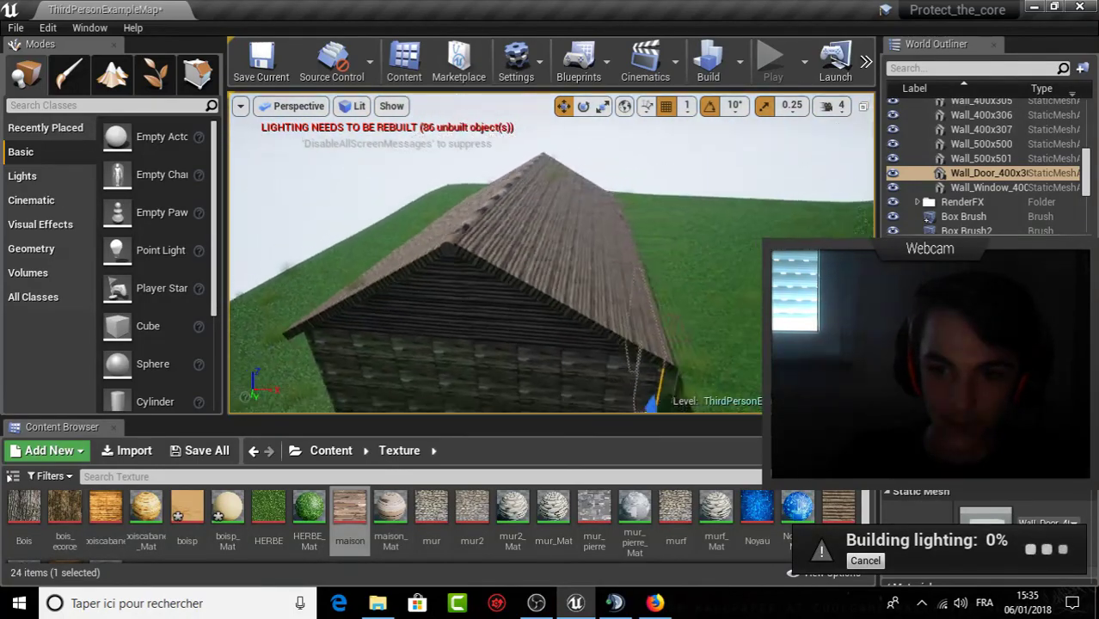
mouse_move(456, 361)
right_down()
mouse_move(405, 375)
mouse_move(405, 361)
mouse_move(581, 273)
right_up()
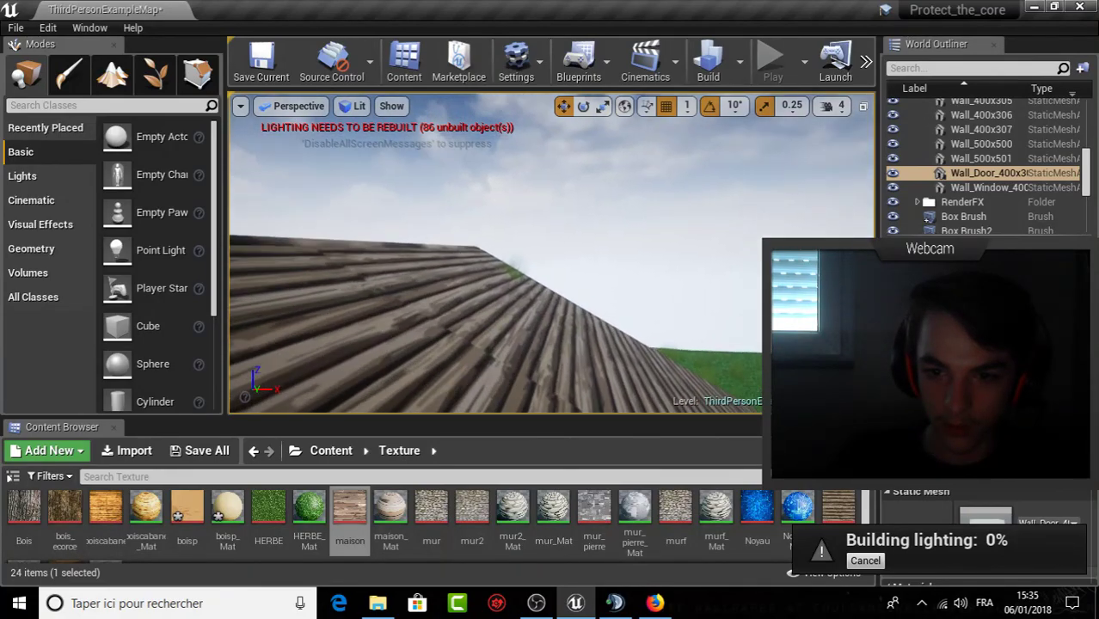
click(582, 273)
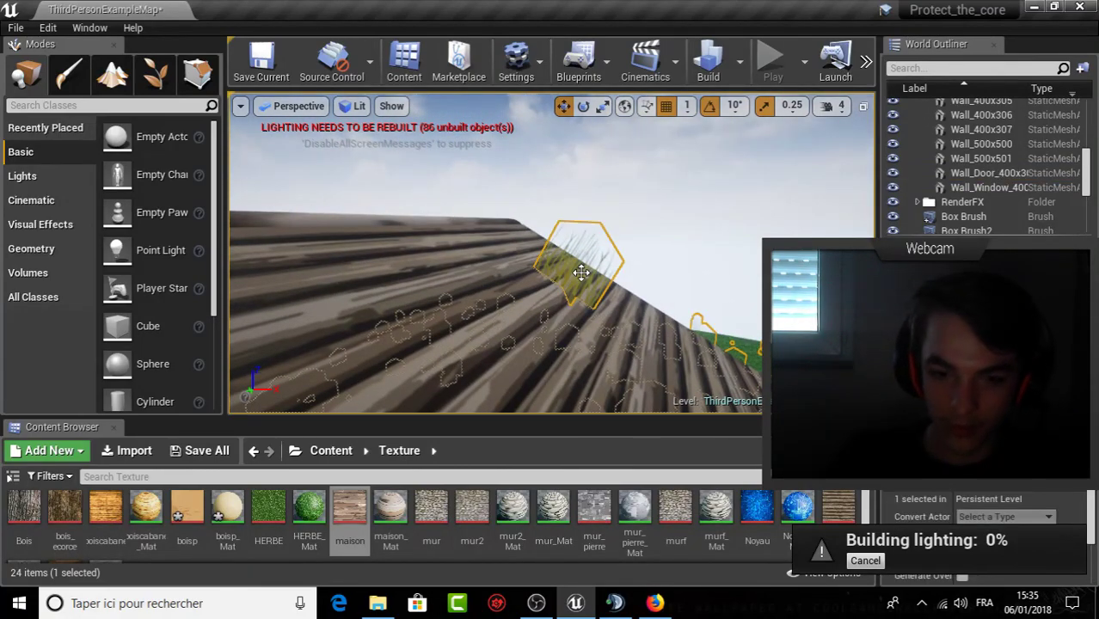
Paint grass_low_poly onto the wooden roof slope, then select and delete that grass.
click(154, 74)
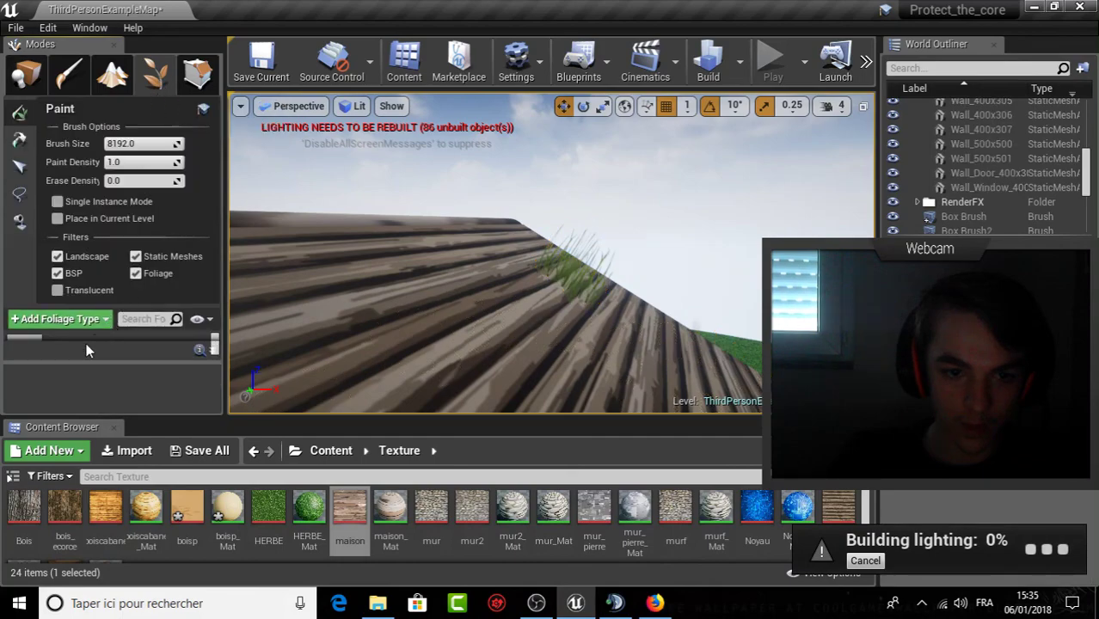
click(35, 344)
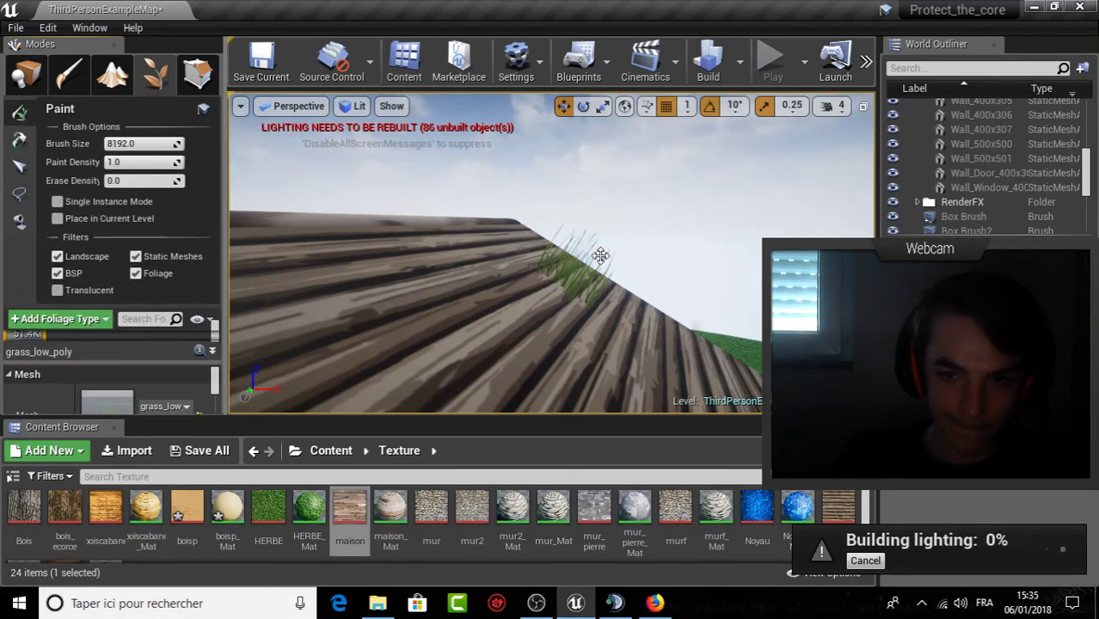
click(578, 269)
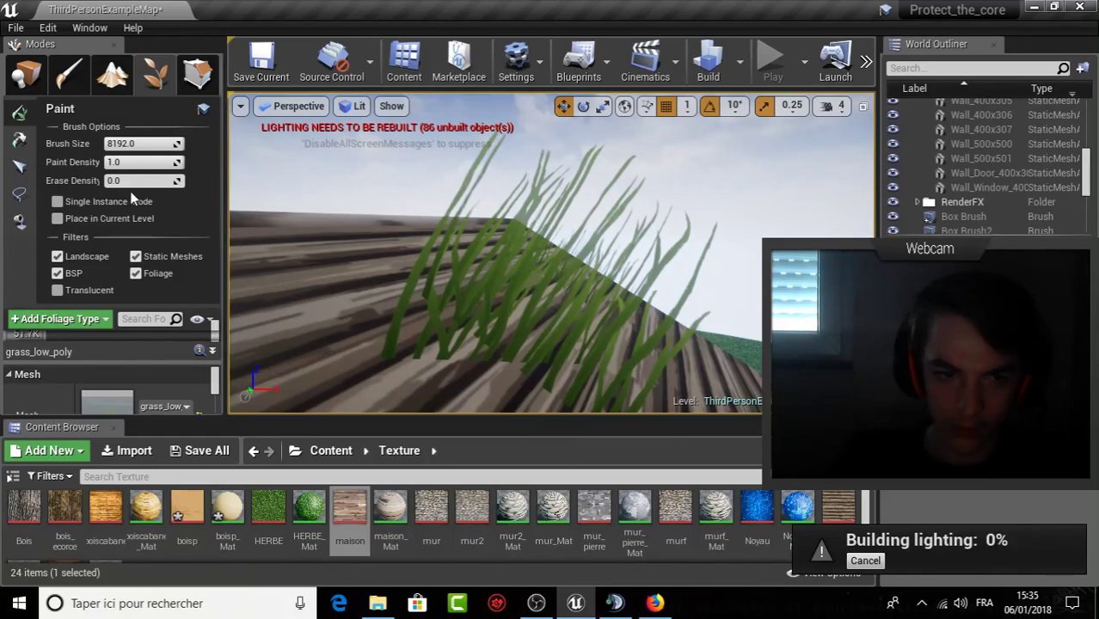
click(20, 172)
click(597, 295)
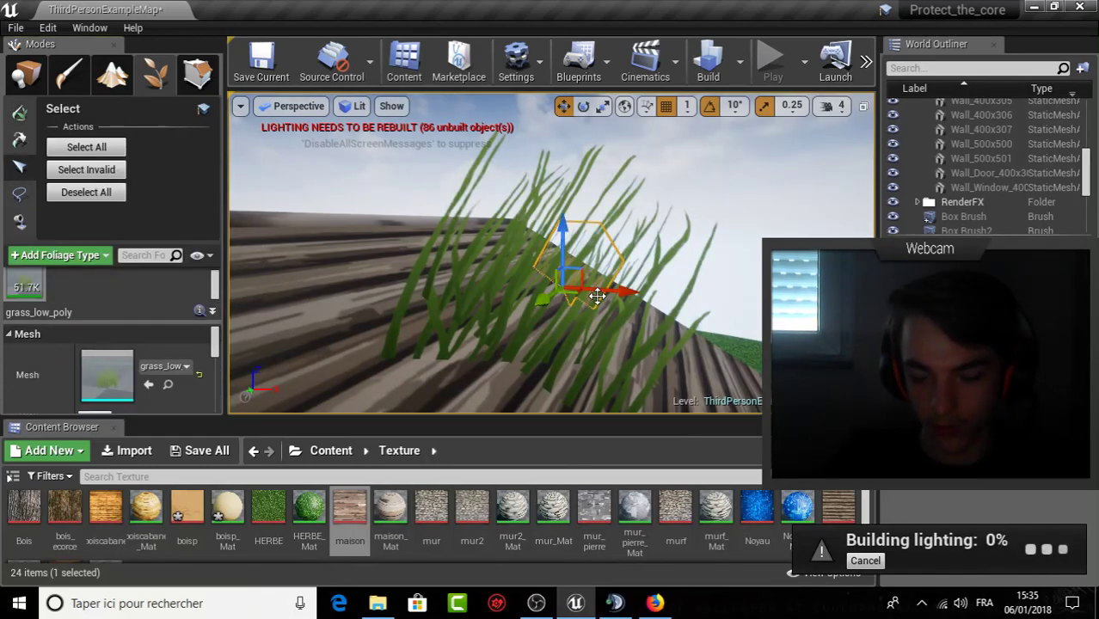
click(584, 297)
key(Delete)
Drop the Wood-Background-1 material onto the room's floor.
mouse_move(573, 296)
mouse_down()
mouse_move(574, 258)
mouse_move(573, 327)
mouse_move(589, 327)
mouse_up()
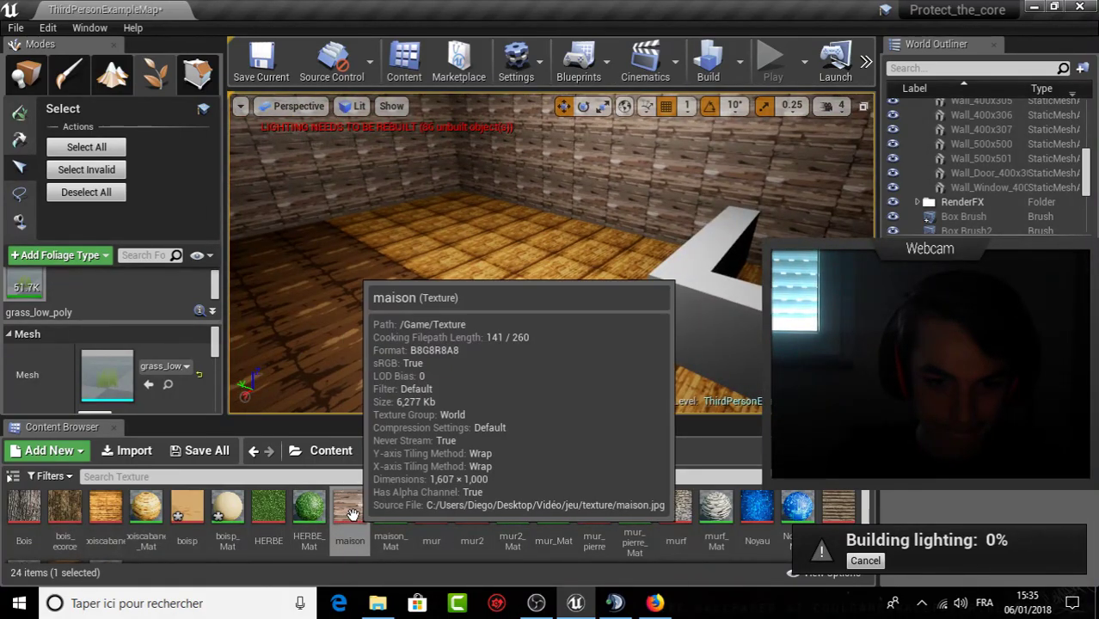
scroll(64, 515, down, 5)
mouse_move(64, 516)
mouse_down()
mouse_move(440, 208)
mouse_move(203, 489)
mouse_up()
mouse_move(65, 516)
mouse_down()
mouse_move(473, 282)
mouse_move(428, 320)
mouse_up()
mouse_move(105, 516)
mouse_down()
mouse_move(437, 300)
mouse_move(232, 333)
mouse_move(275, 258)
mouse_up()
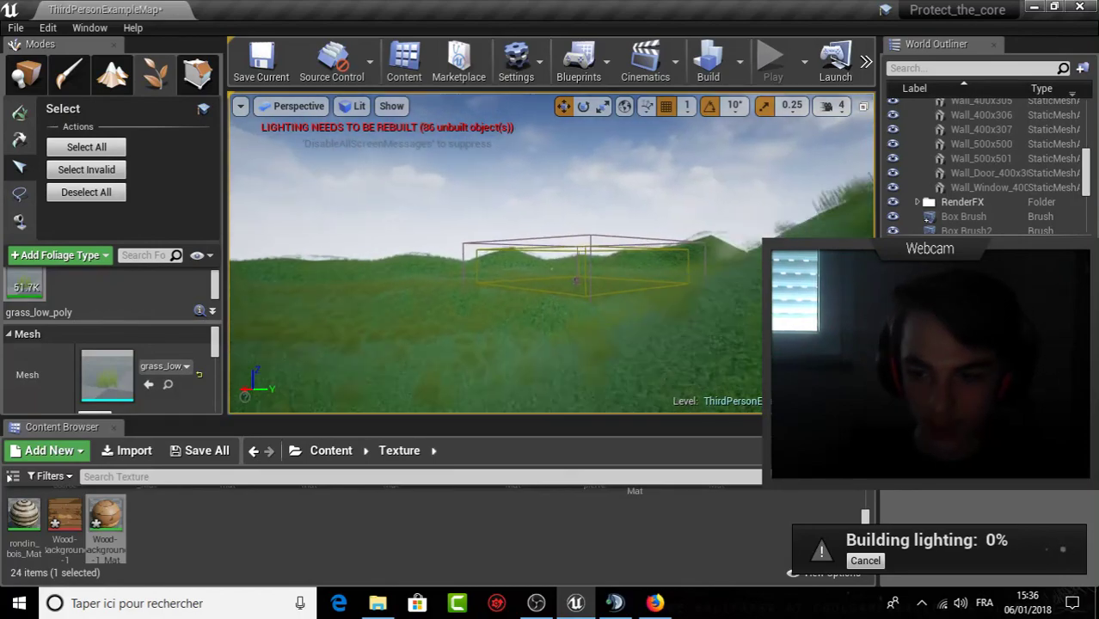
mouse_move(275, 258)
mouse_down()
mouse_move(499, 309)
mouse_move(499, 284)
mouse_move(482, 293)
mouse_up()
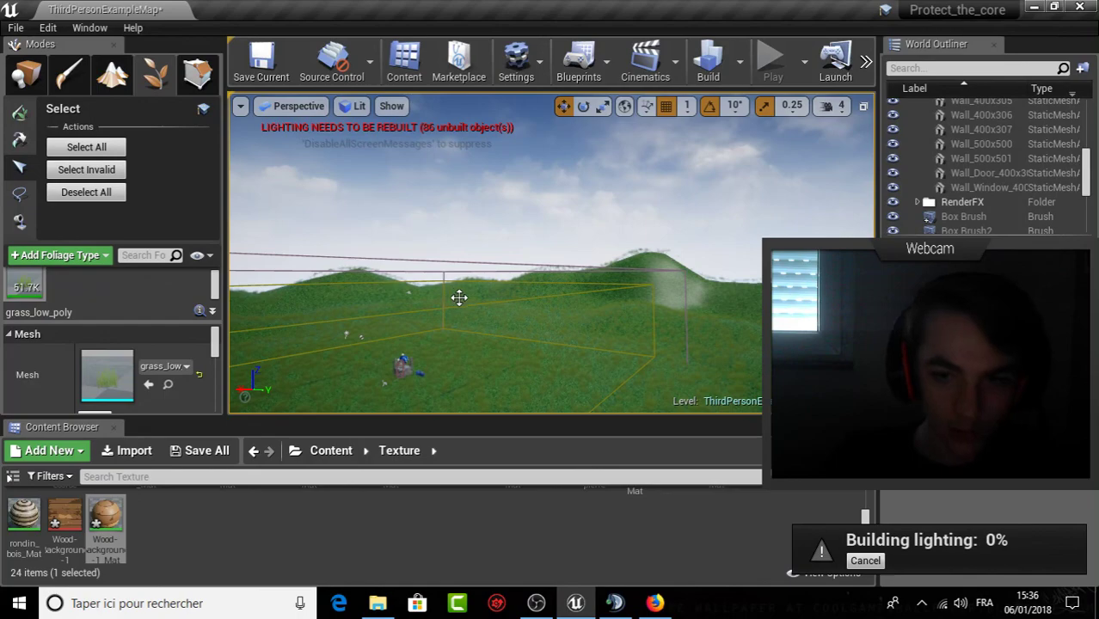
Start a new folder in the Content root, then abandon naming it.
click(348, 454)
right_click(439, 516)
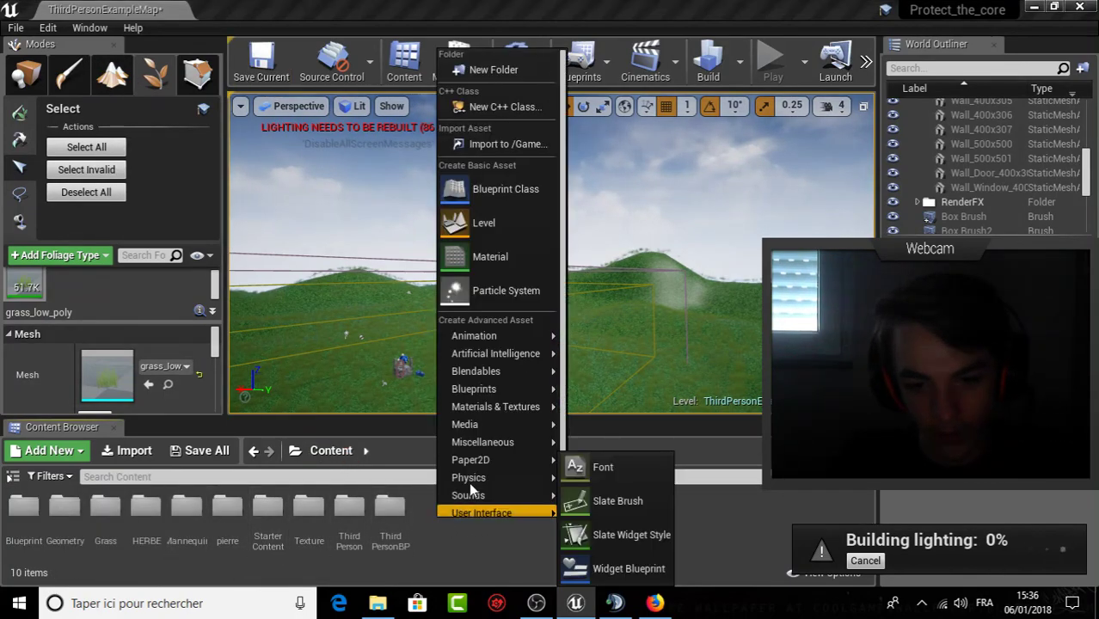
click(531, 74)
text(Fl)
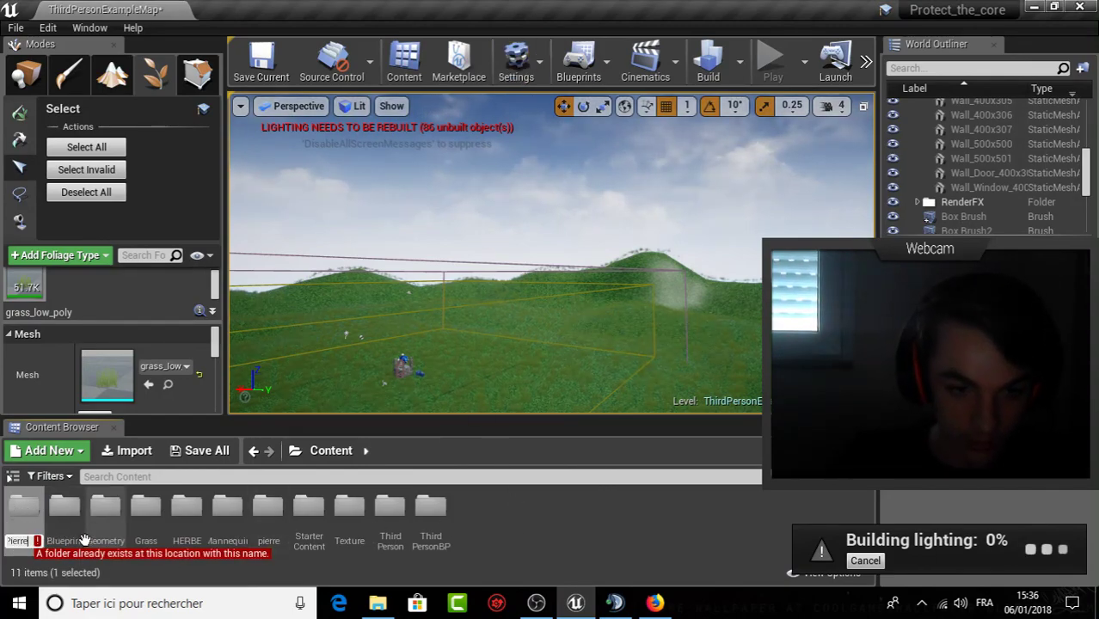
key(BackSpace)
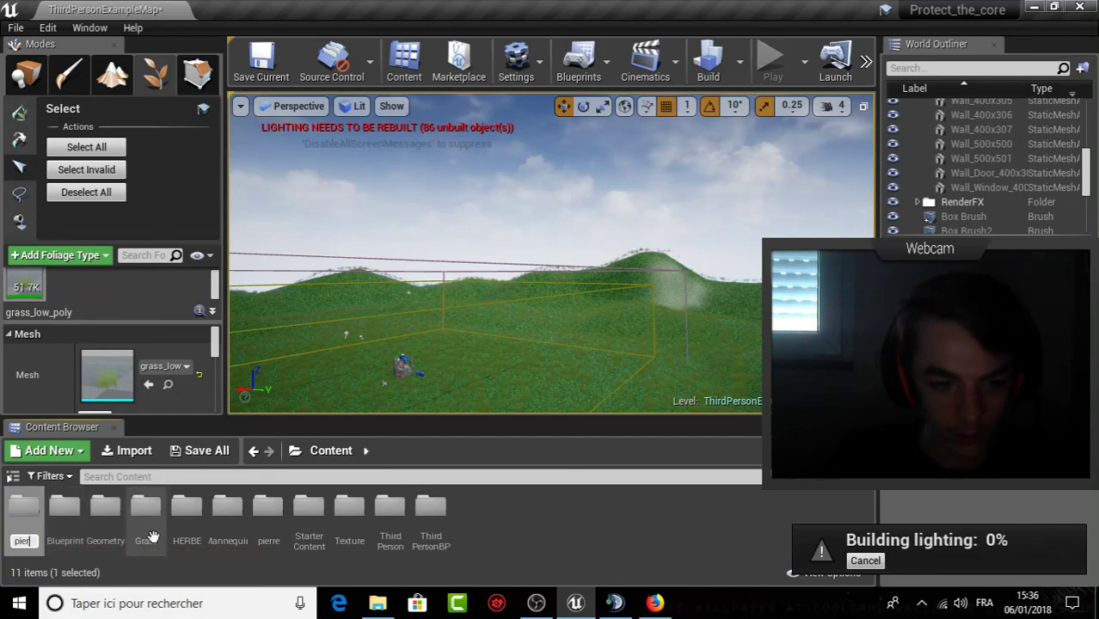
key(BackSpace)
key(BackSpace)
key(BackSpace)
key(Escape)
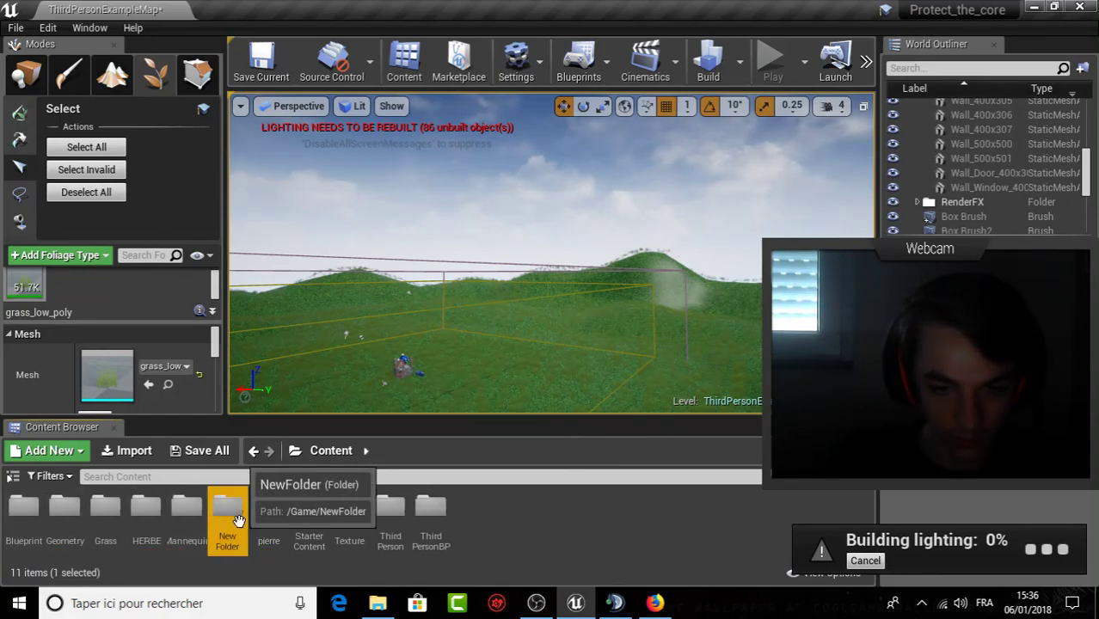
Delete the unneeded new folder and open the empty pierre folder.
key(Delete)
click(291, 555)
double_click(229, 512)
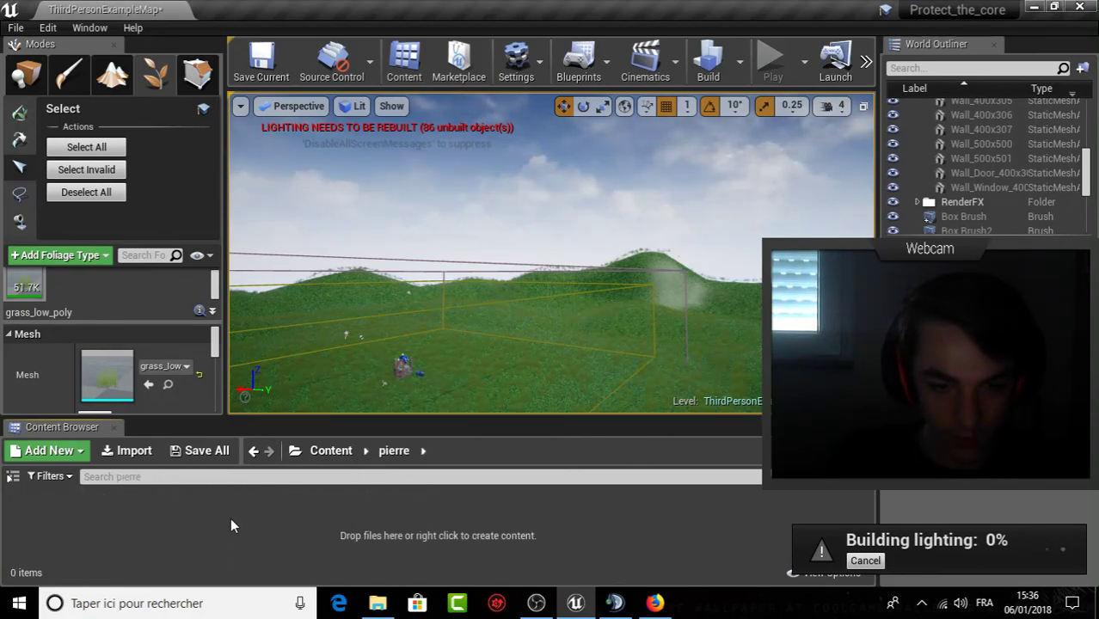
Copy the Rock model file from the jeu\map folder in File Explorer.
click(378, 604)
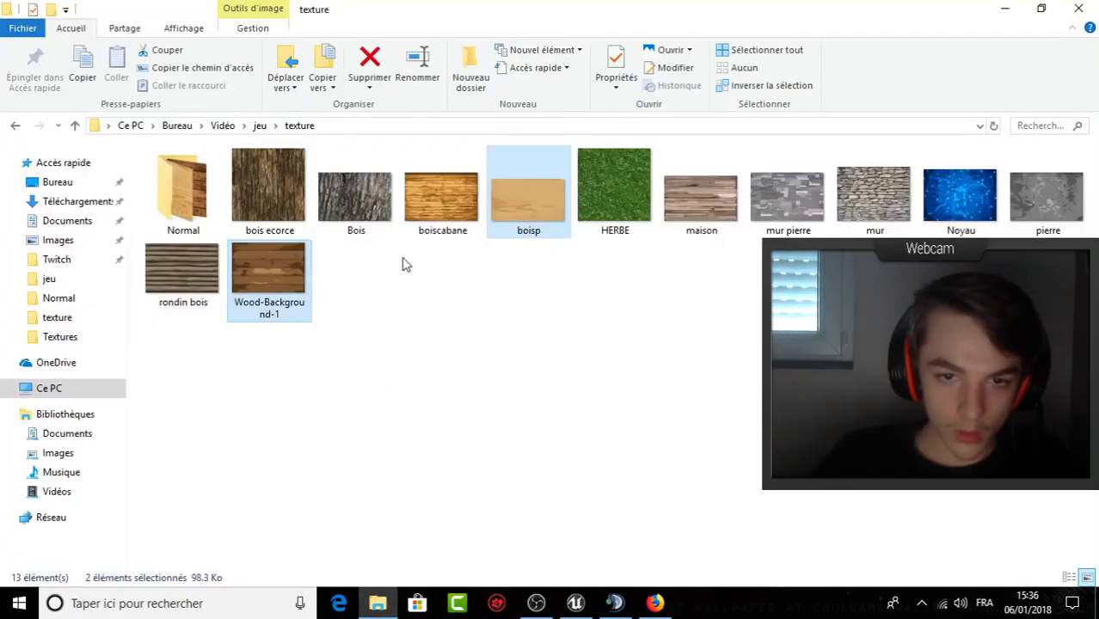
click(220, 126)
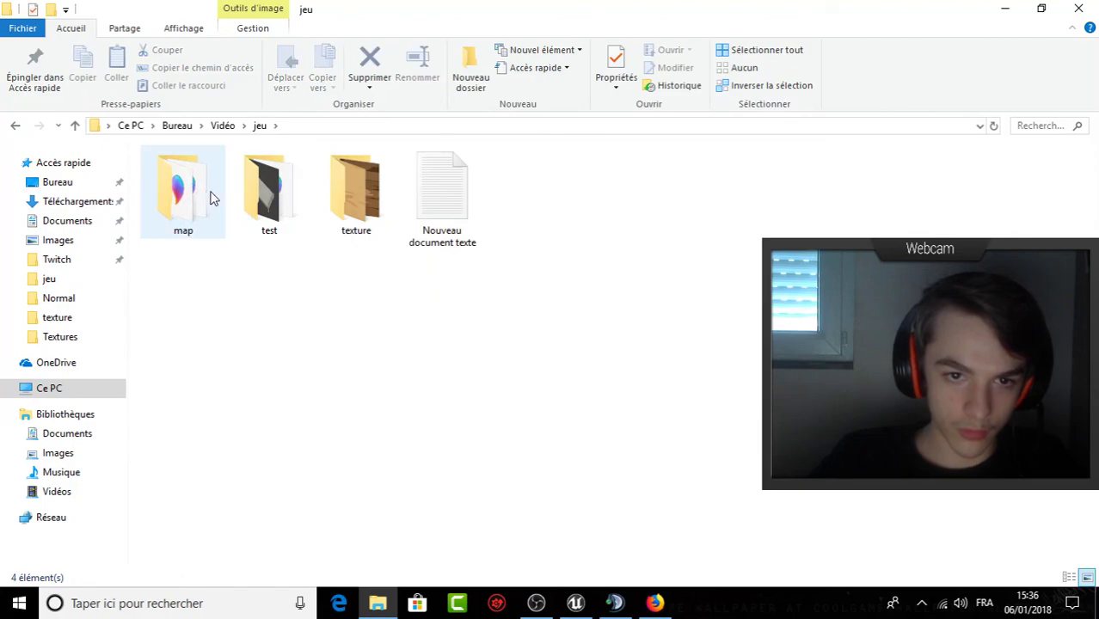
click(187, 205)
double_click(187, 205)
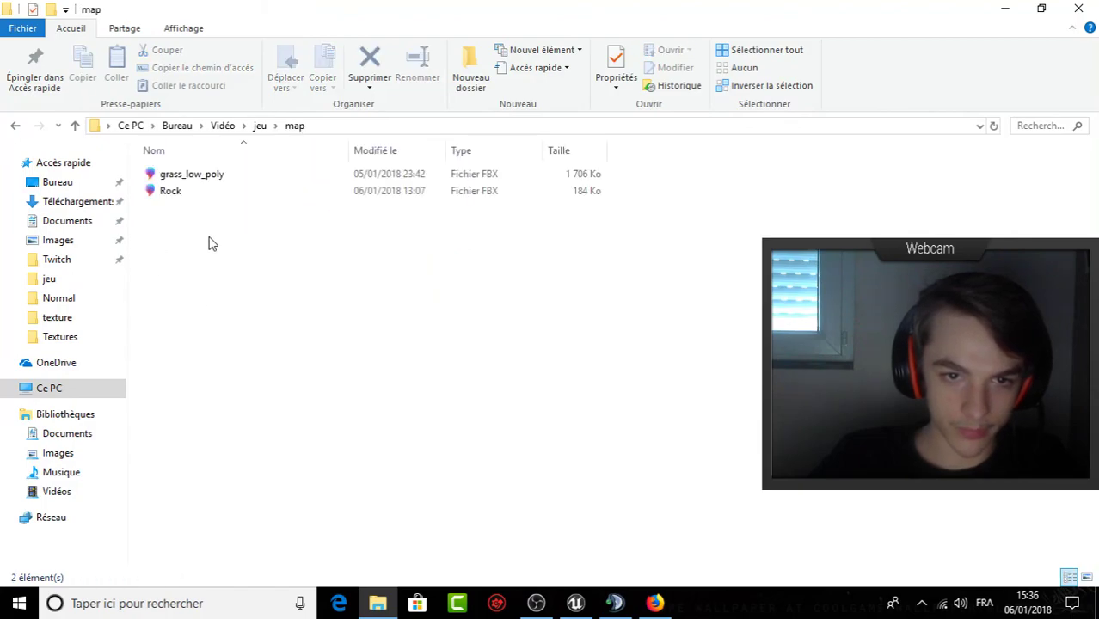
click(196, 191)
right_click(196, 191)
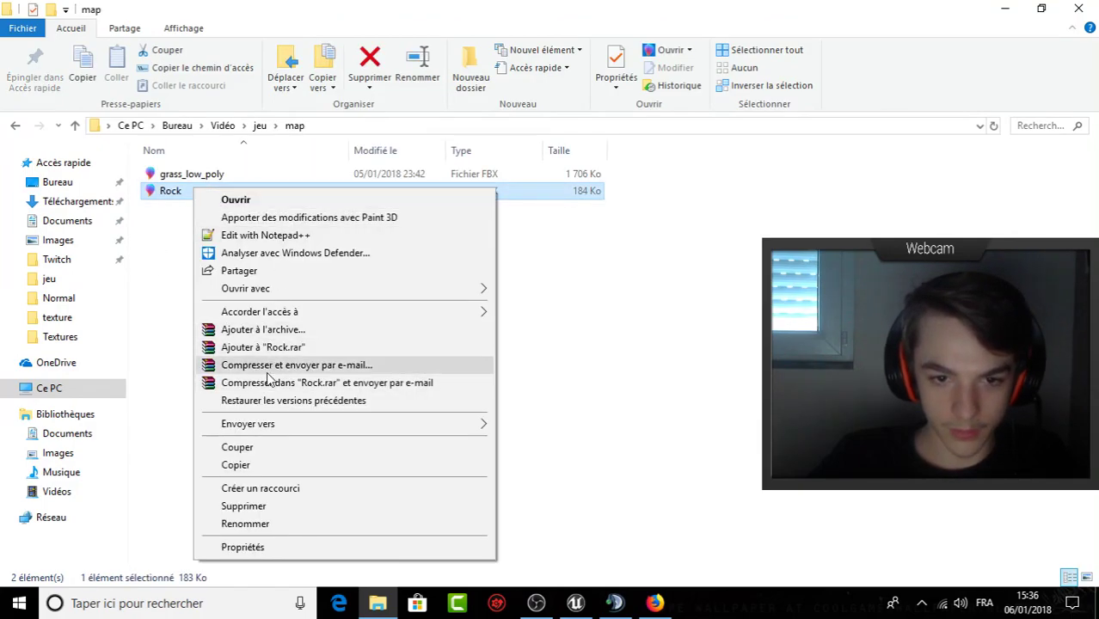
click(258, 465)
Import the Rock model into Unreal's pierre content folder.
click(998, 8)
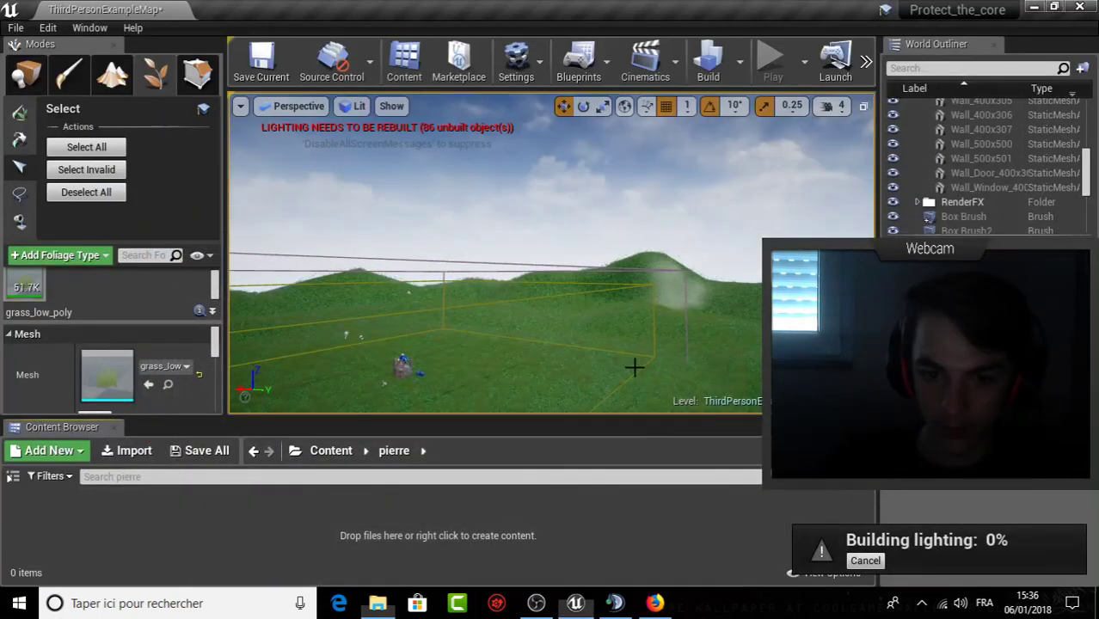
right_click(371, 532)
click(277, 501)
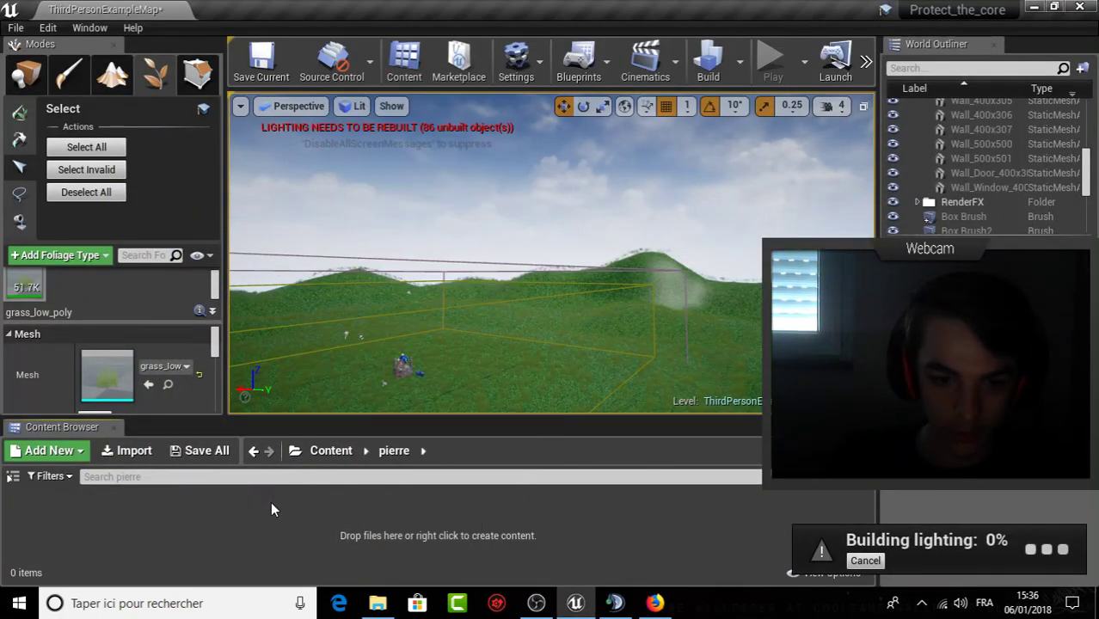
click(378, 602)
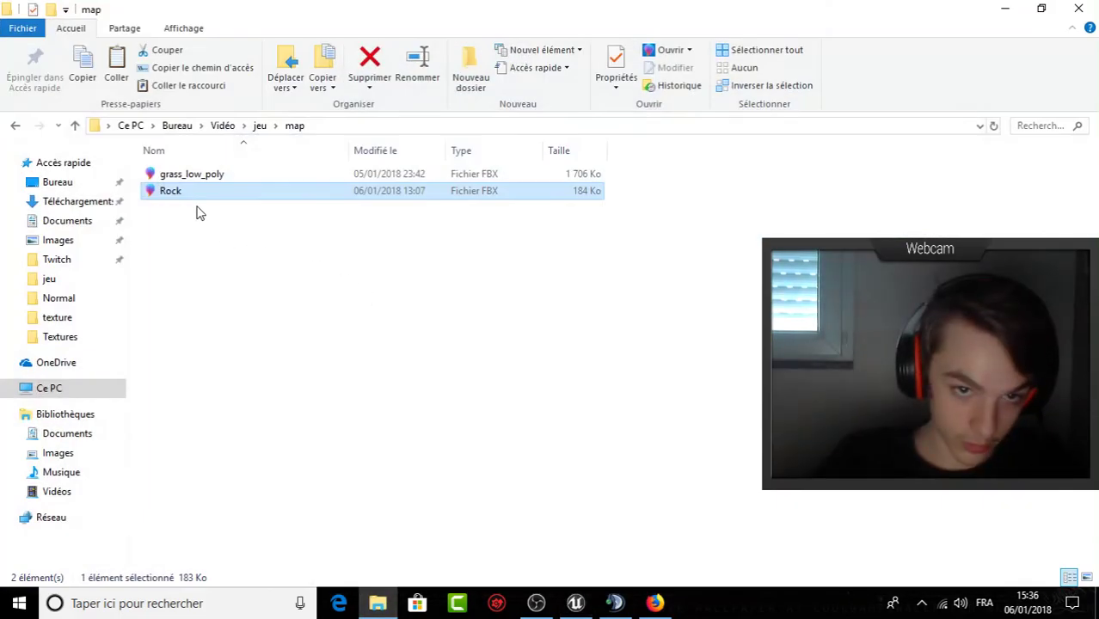
mouse_move(196, 191)
mouse_down()
mouse_move(591, 606)
mouse_move(404, 549)
mouse_up()
click(426, 477)
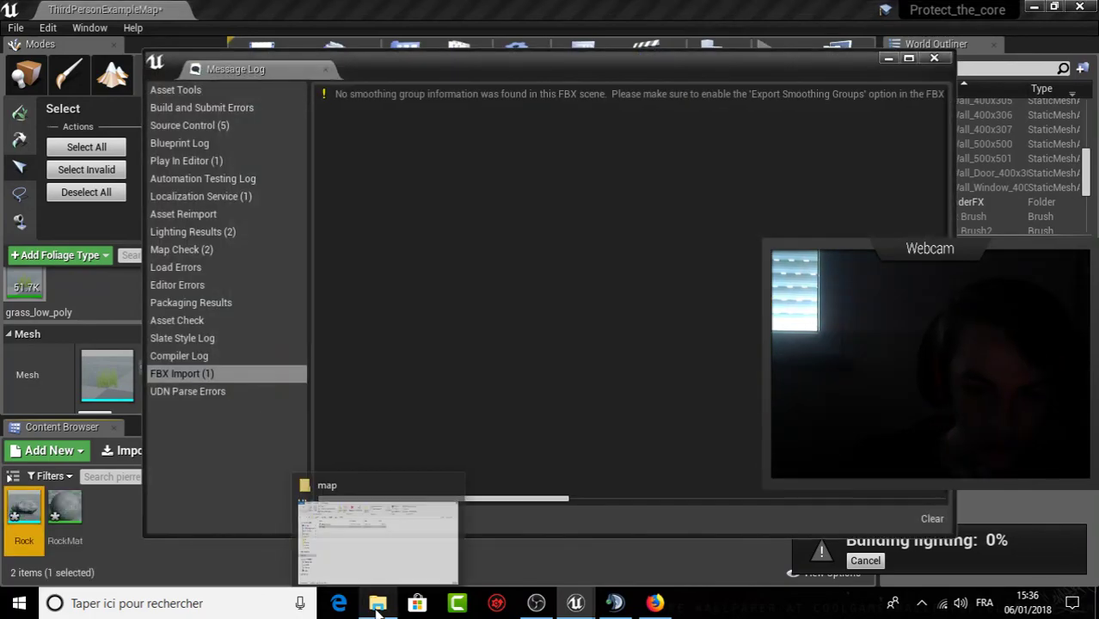
Find the pierre texture in the jeu\texture folder and carry it toward the editor.
click(378, 607)
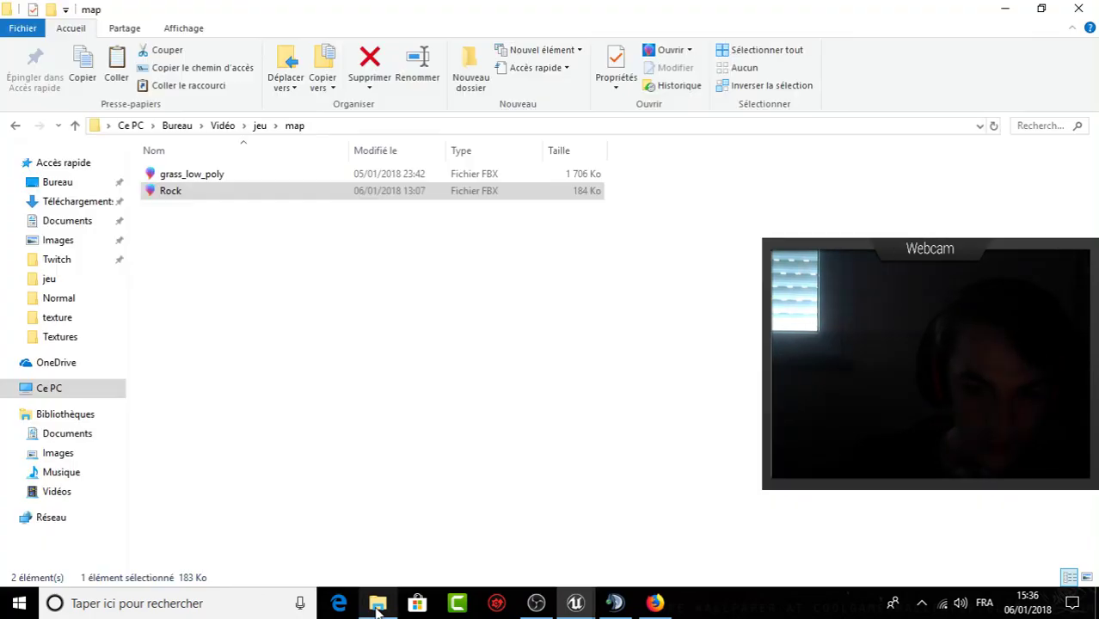
key(BackSpace)
double_click(351, 197)
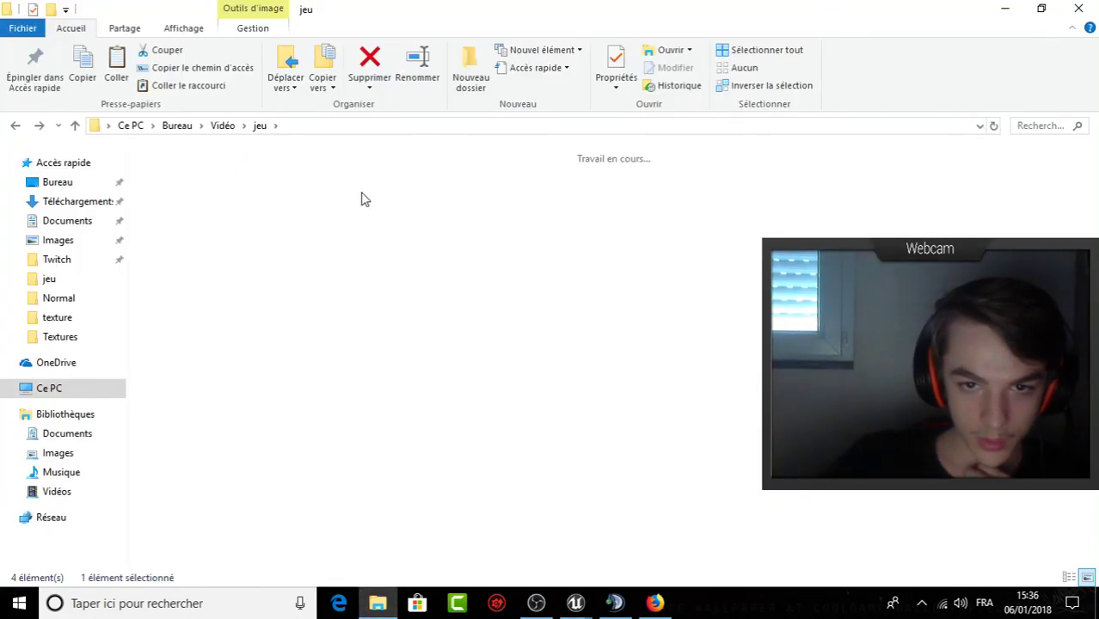
right_click(1035, 200)
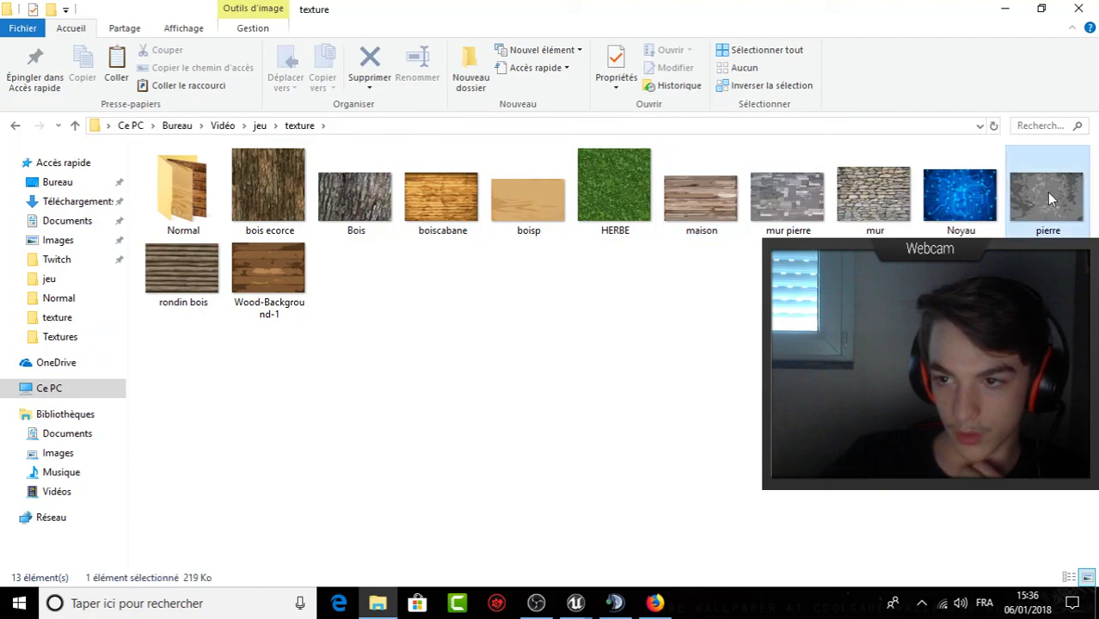
click(717, 333)
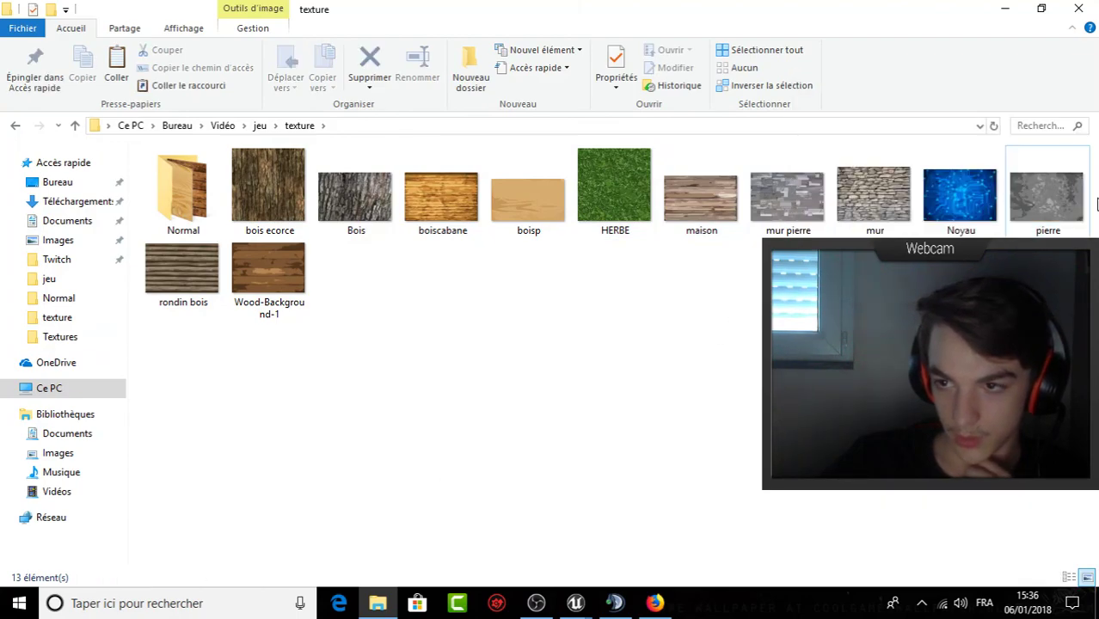
mouse_move(575, 603)
drag(566, 556, 836, 491)
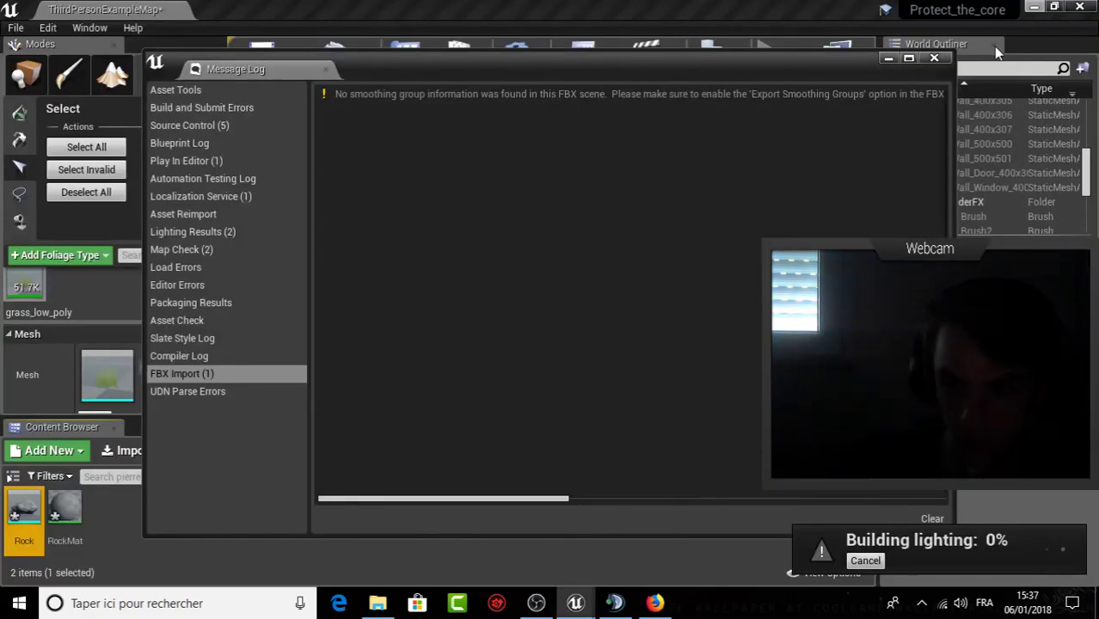
Drag the pierre texture into the Content Browser's pierre folder.
click(934, 59)
mouse_move(377, 603)
click(392, 542)
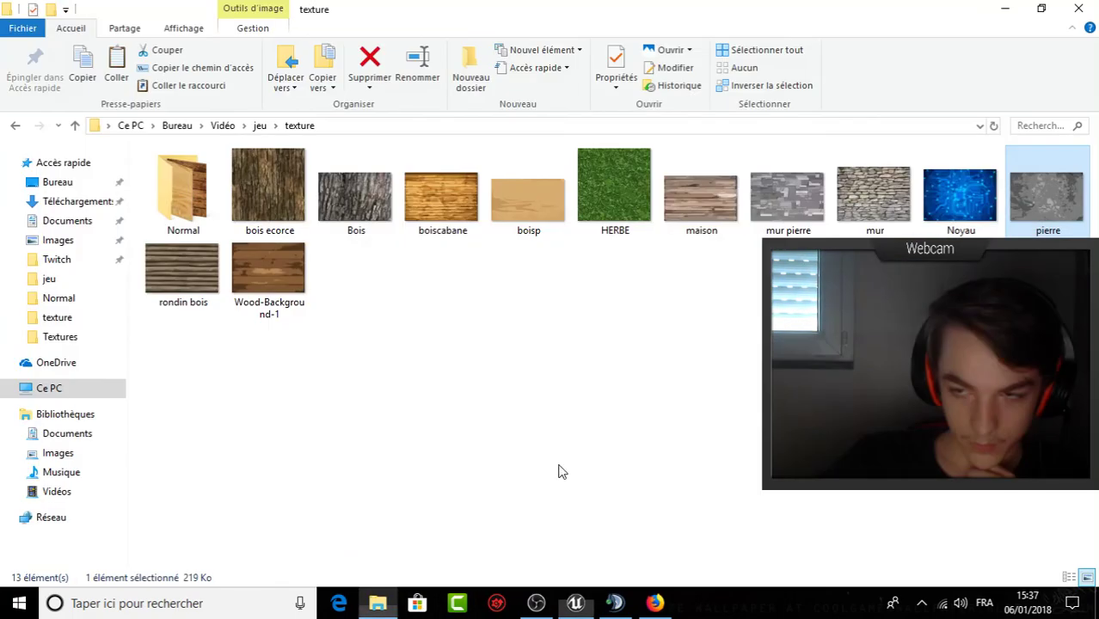
drag(1046, 219, 394, 609)
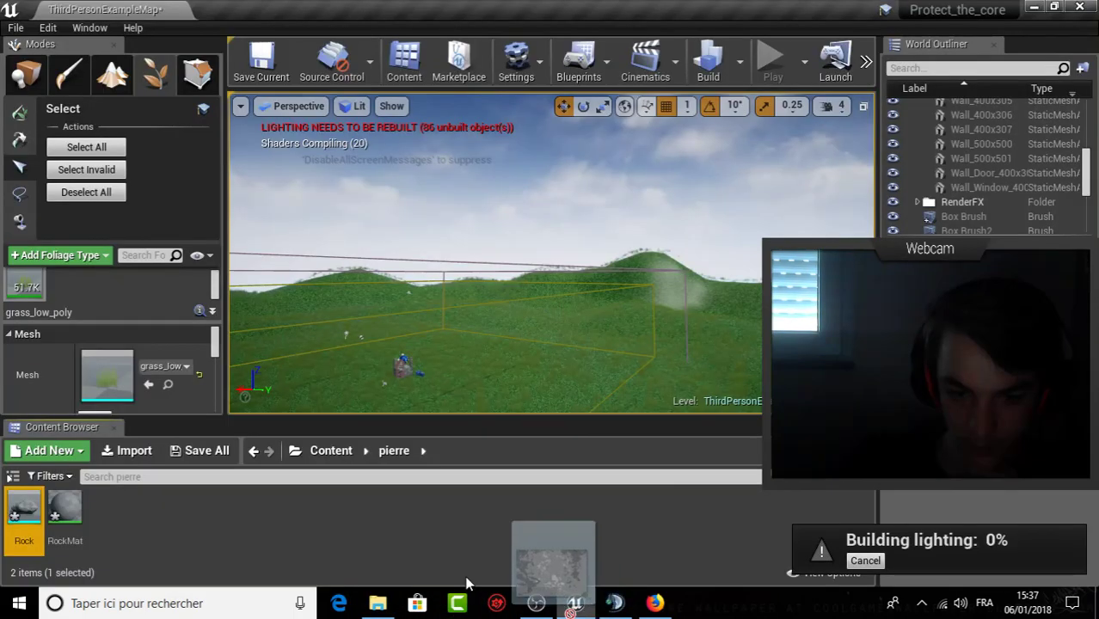
drag(394, 609, 240, 518)
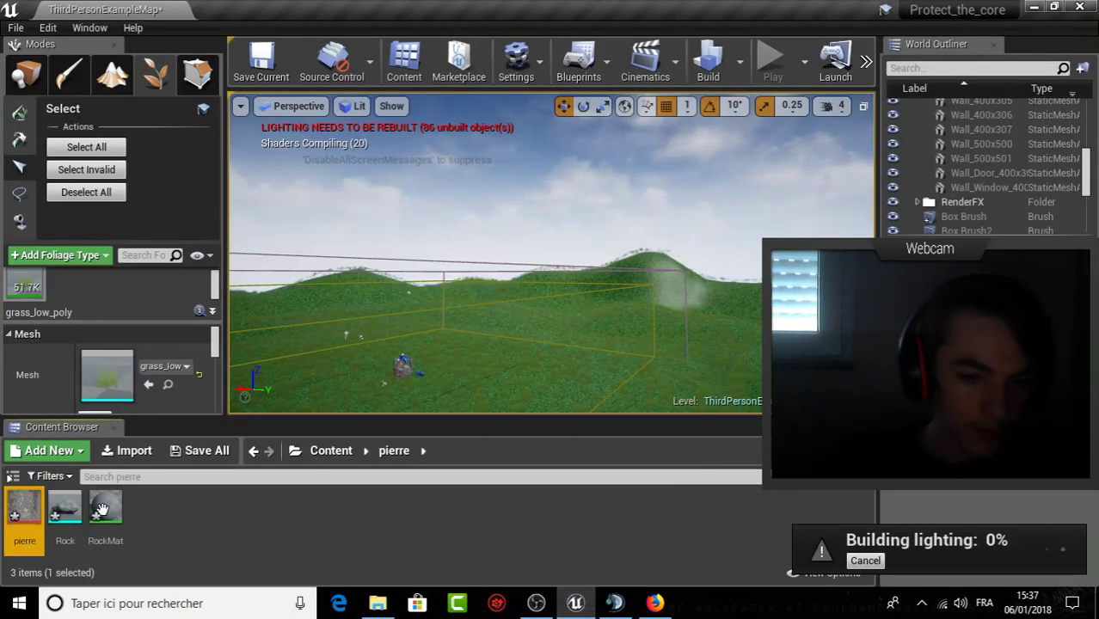
right_drag(495, 284, 422, 348)
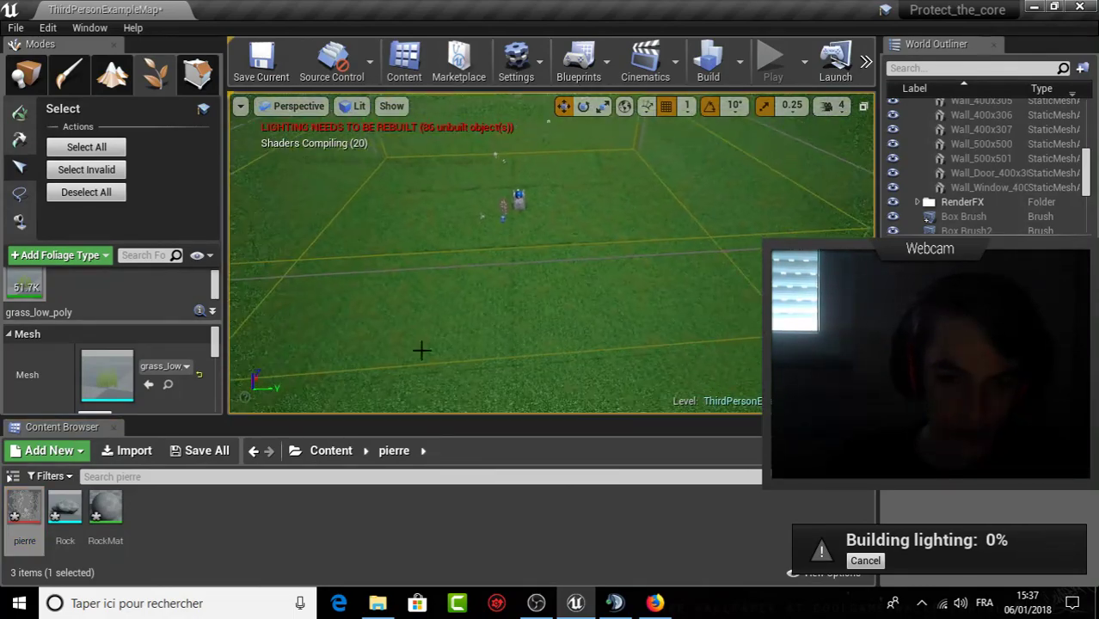
drag(68, 524, 507, 309)
right_drag(507, 309, 508, 309)
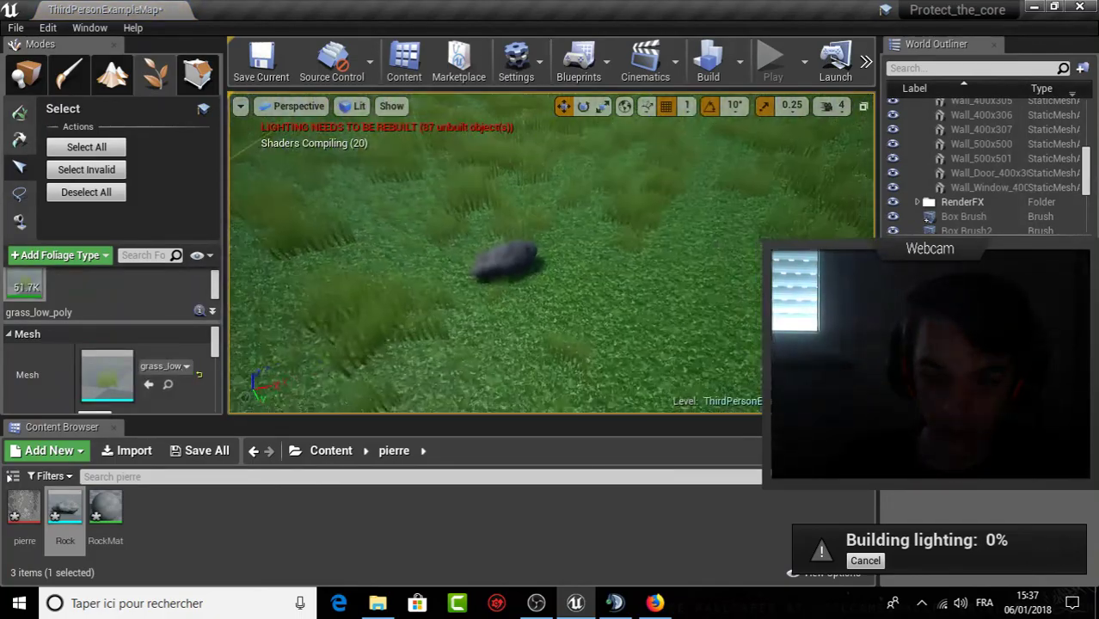
right_drag(499, 270, 499, 271)
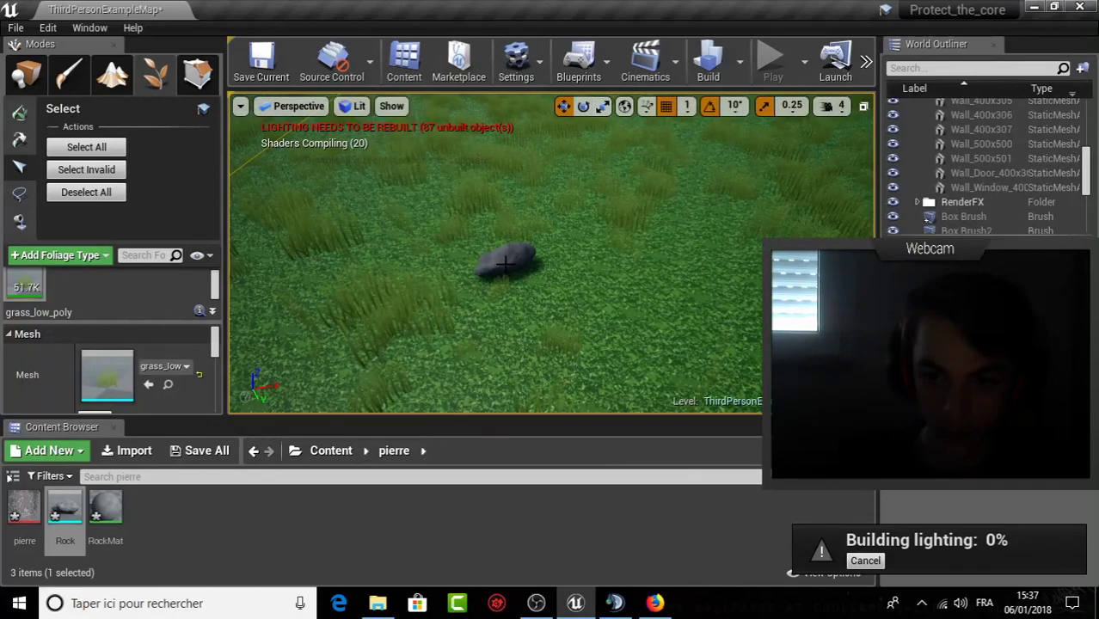
click(43, 80)
click(505, 260)
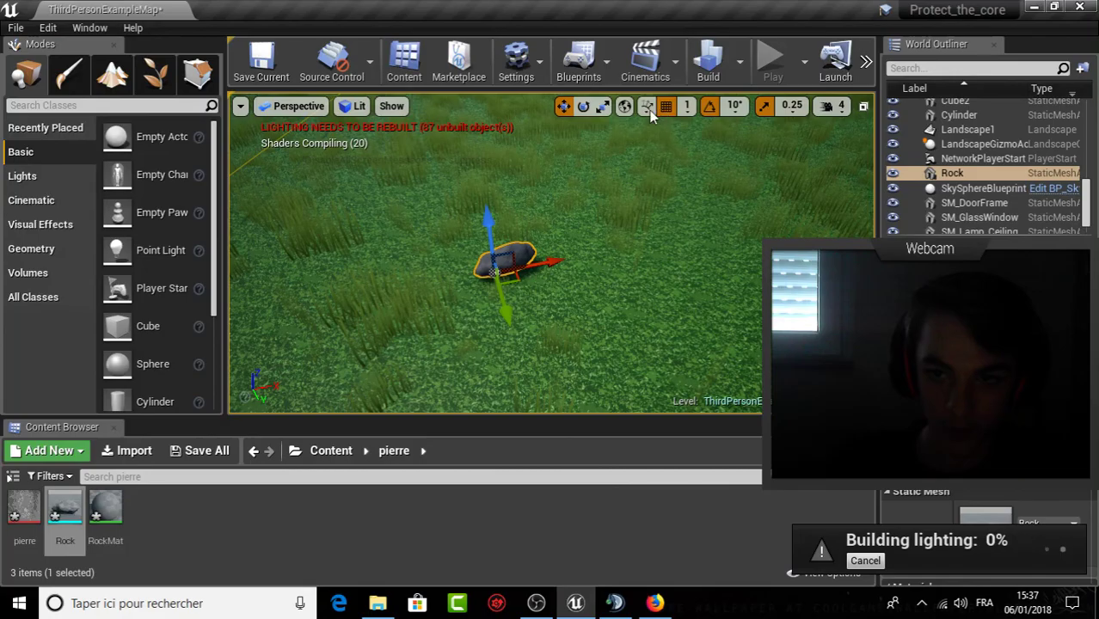
click(603, 106)
key(f)
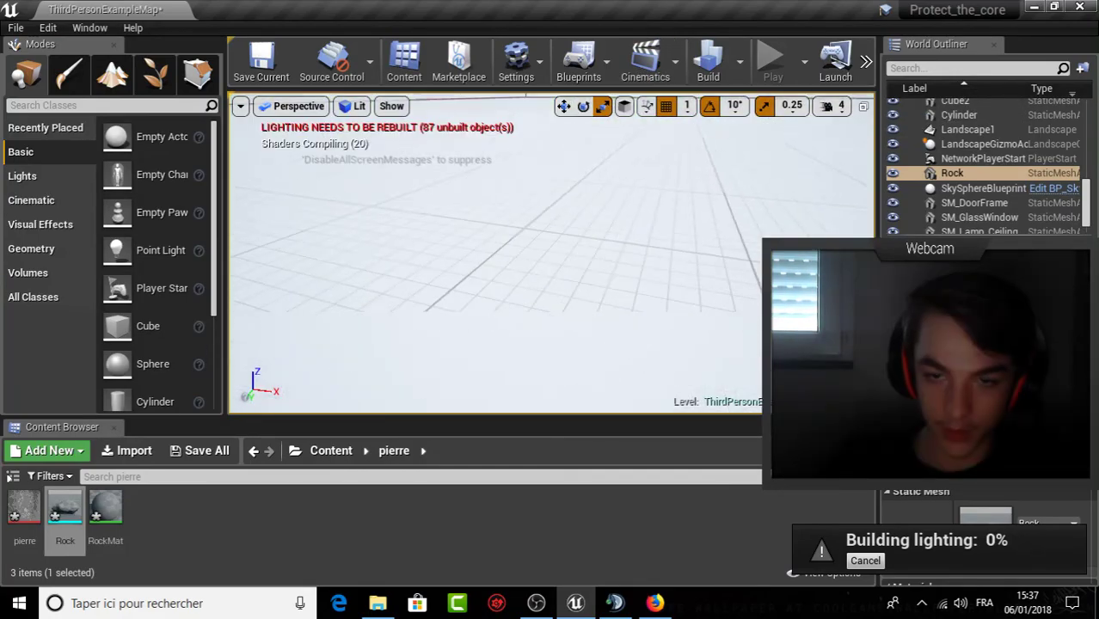
mouse_move(541, 230)
right_down()
mouse_move(509, 239)
mouse_move(484, 216)
mouse_move(535, 235)
right_up()
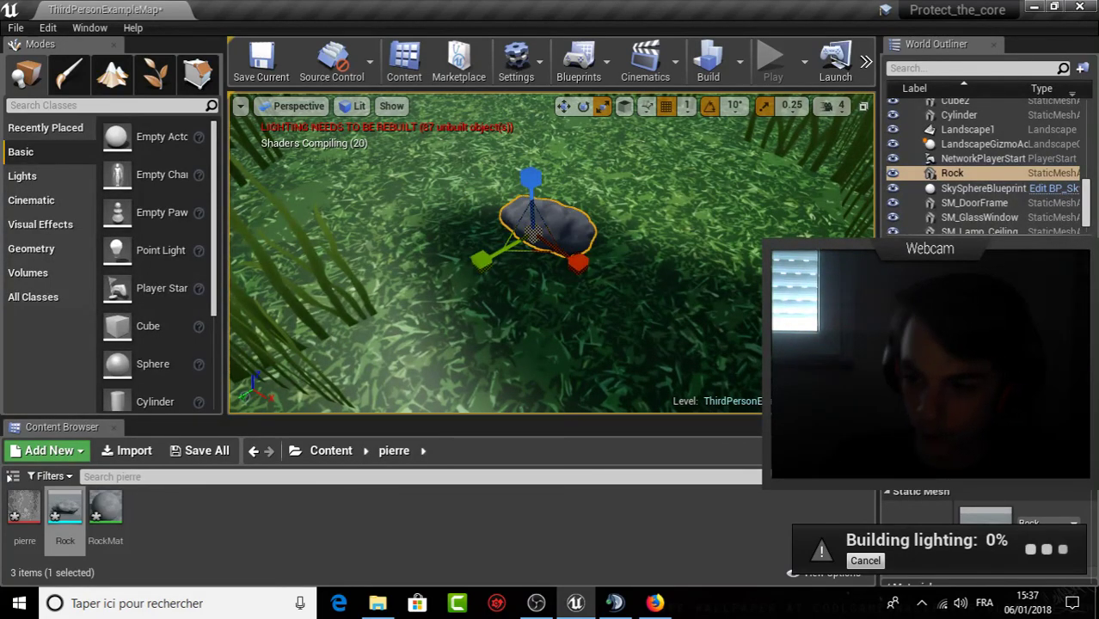
mouse_move(538, 243)
right_down()
mouse_move(516, 207)
mouse_move(624, 310)
right_up()
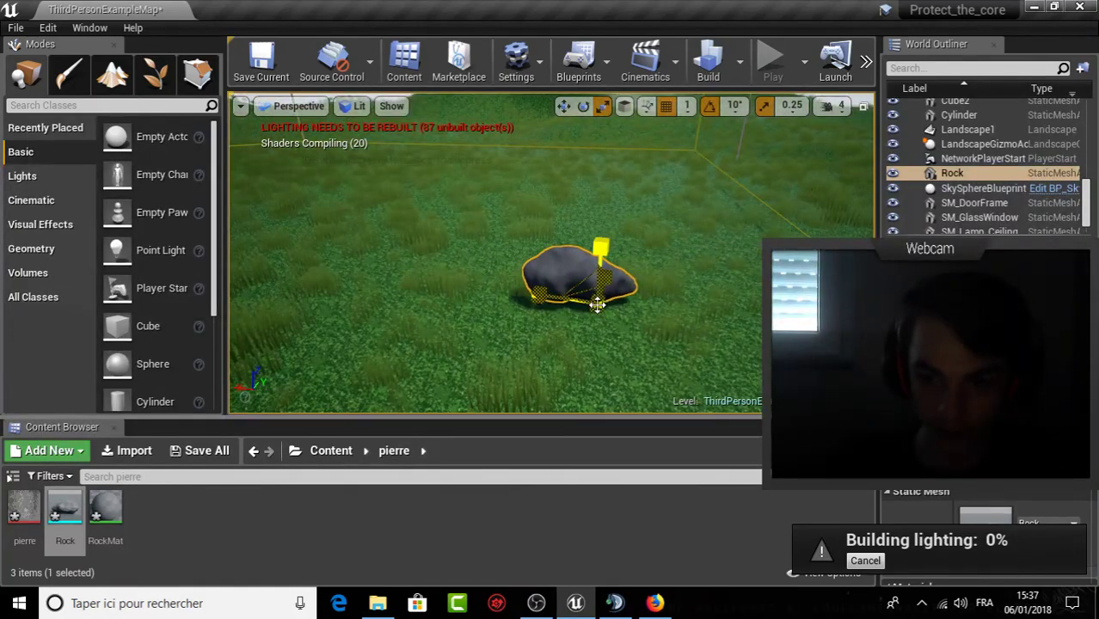
drag(598, 301, 606, 288)
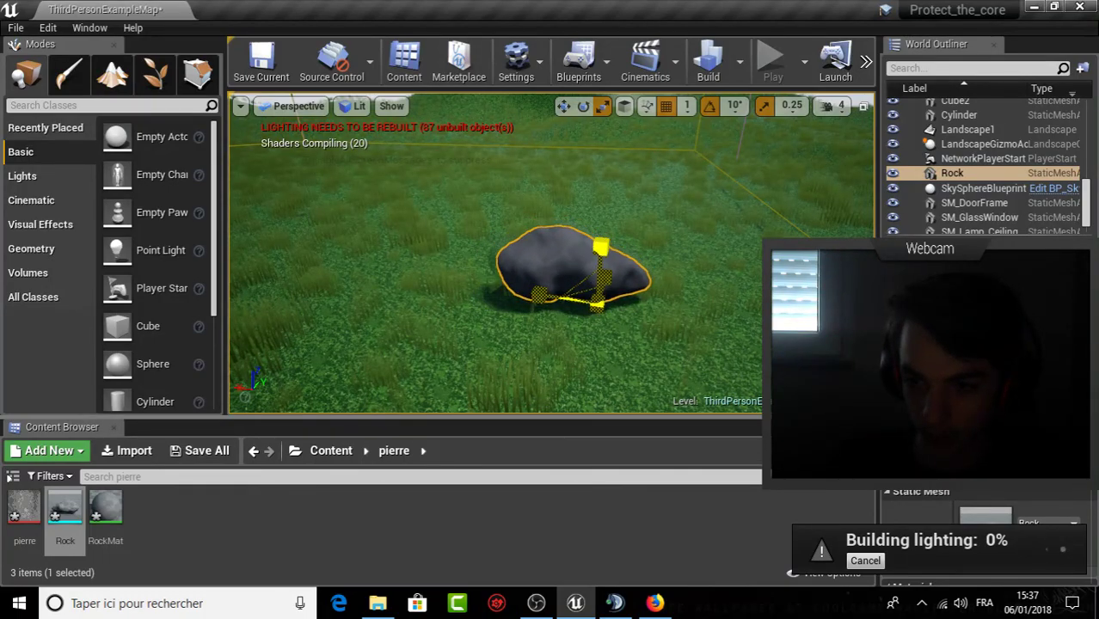
mouse_move(600, 301)
right_down()
mouse_move(585, 293)
mouse_move(655, 285)
right_up()
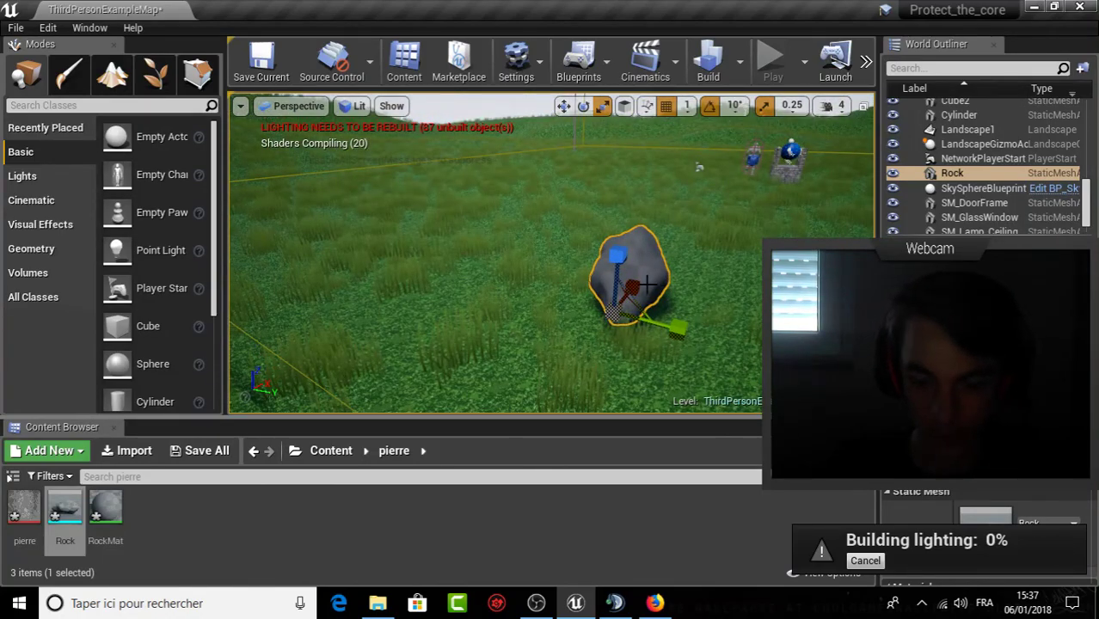
key(Delete)
click(156, 90)
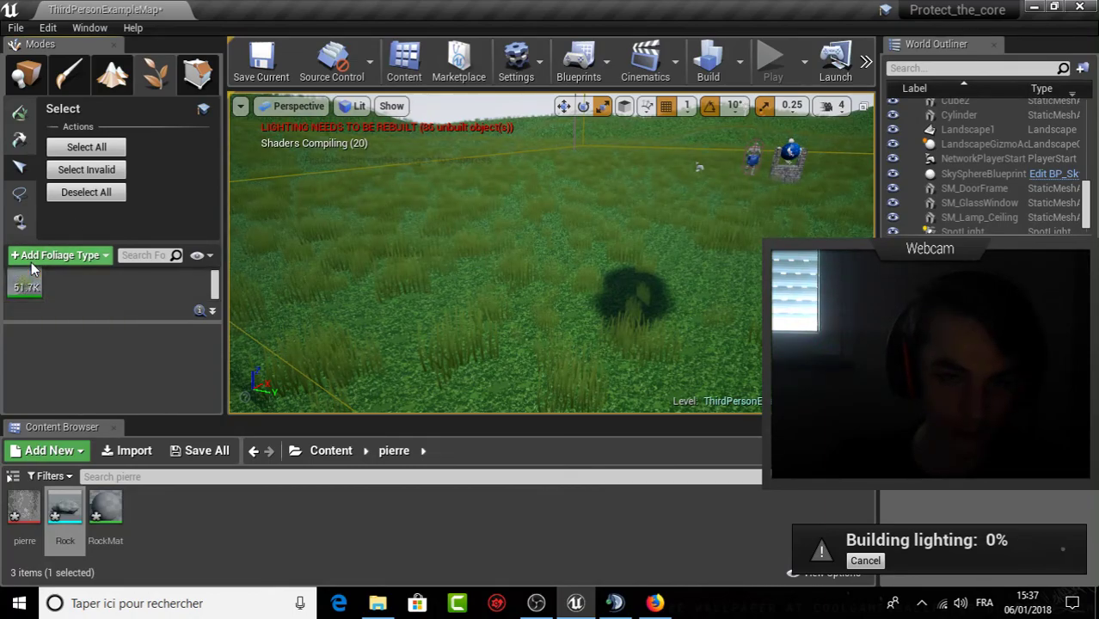
Add Rock as a foliage type and preview its mesh in the mesh editor.
drag(65, 509, 81, 296)
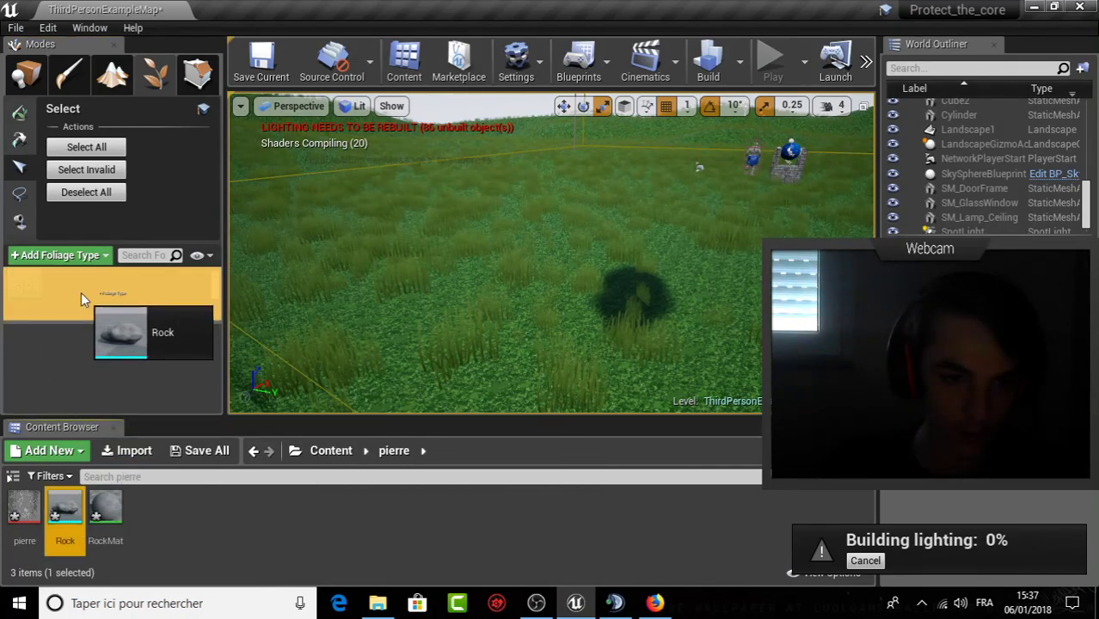
right_click(76, 289)
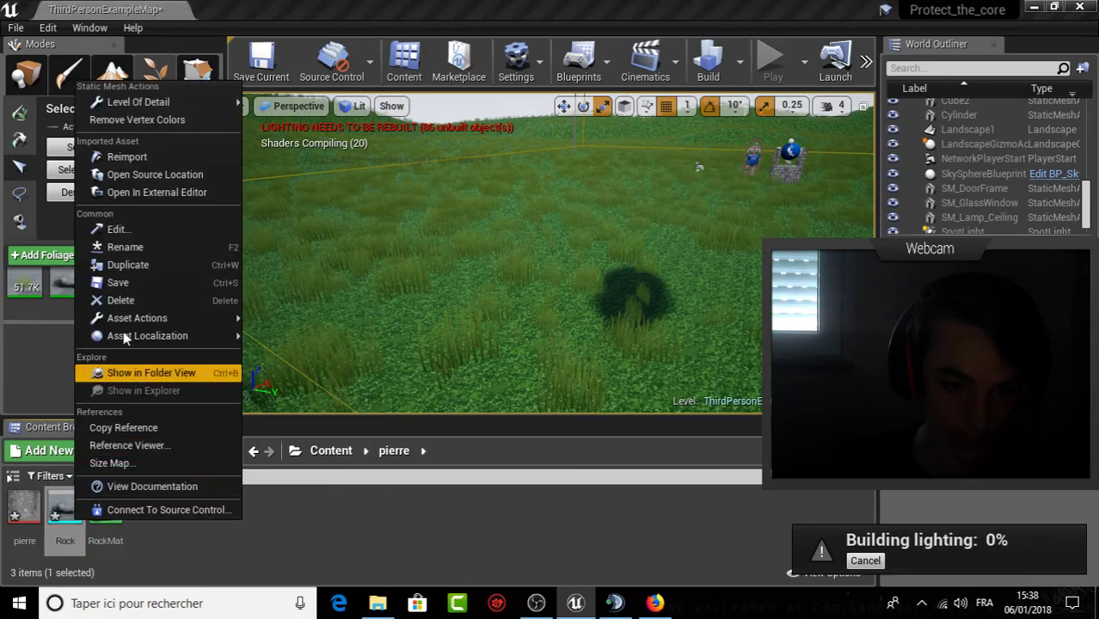
click(117, 229)
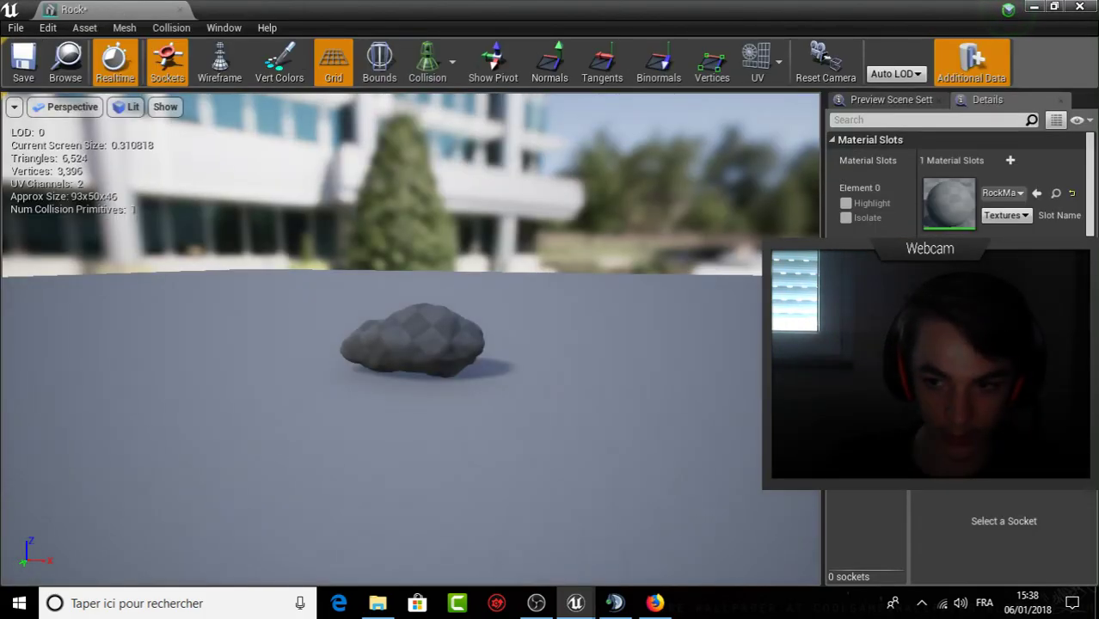
click(1082, 6)
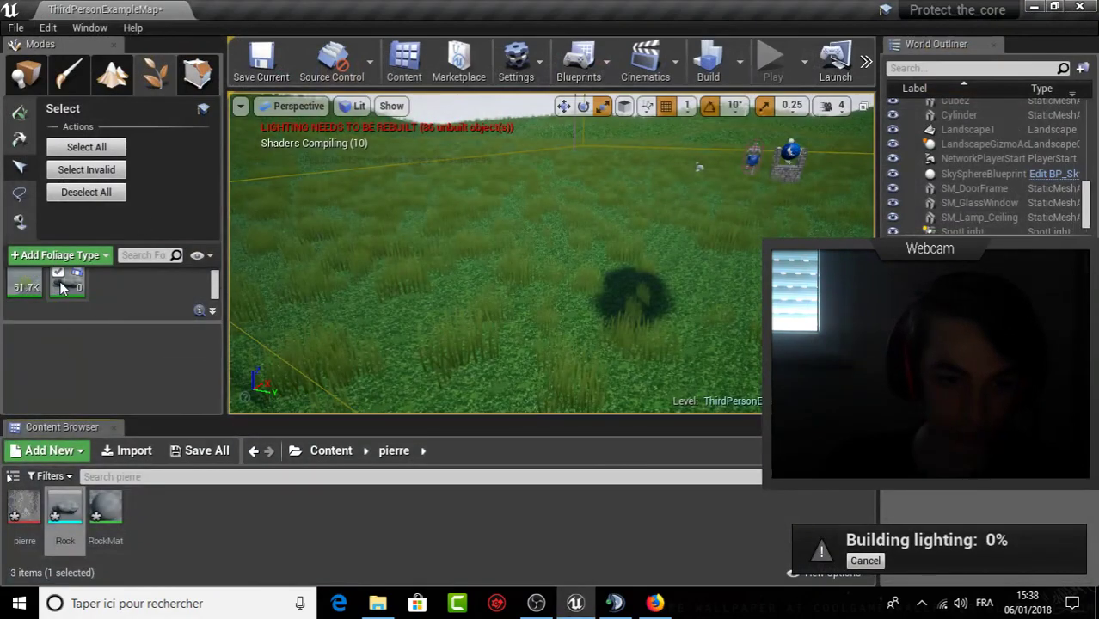
Browse the Rock foliage settings down to its physical material choices.
scroll(111, 365, down, 1)
scroll(111, 365, down, 2)
scroll(115, 369, down, 3)
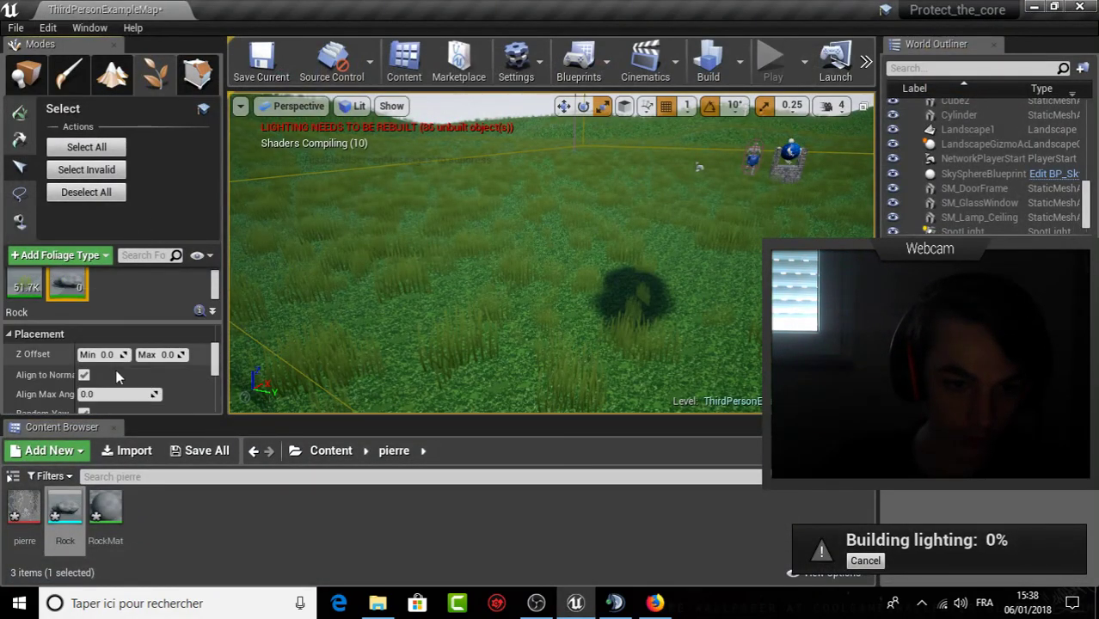
scroll(115, 369, down, 3)
scroll(115, 369, down, 3)
scroll(118, 377, down, 3)
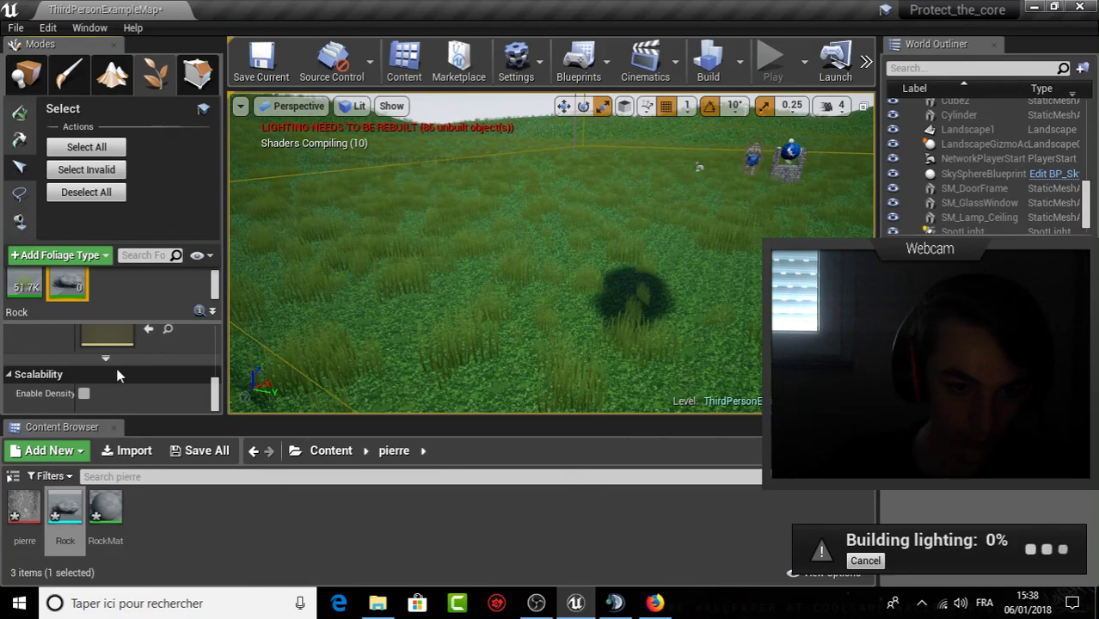
scroll(118, 375, down, 3)
click(166, 363)
text(pier)
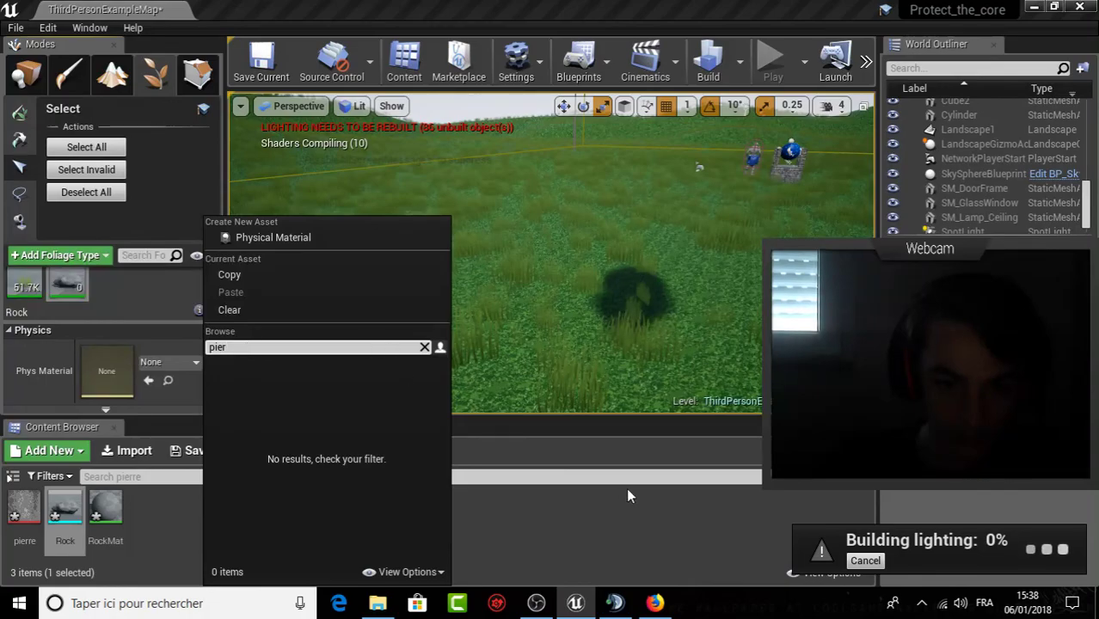
click(527, 524)
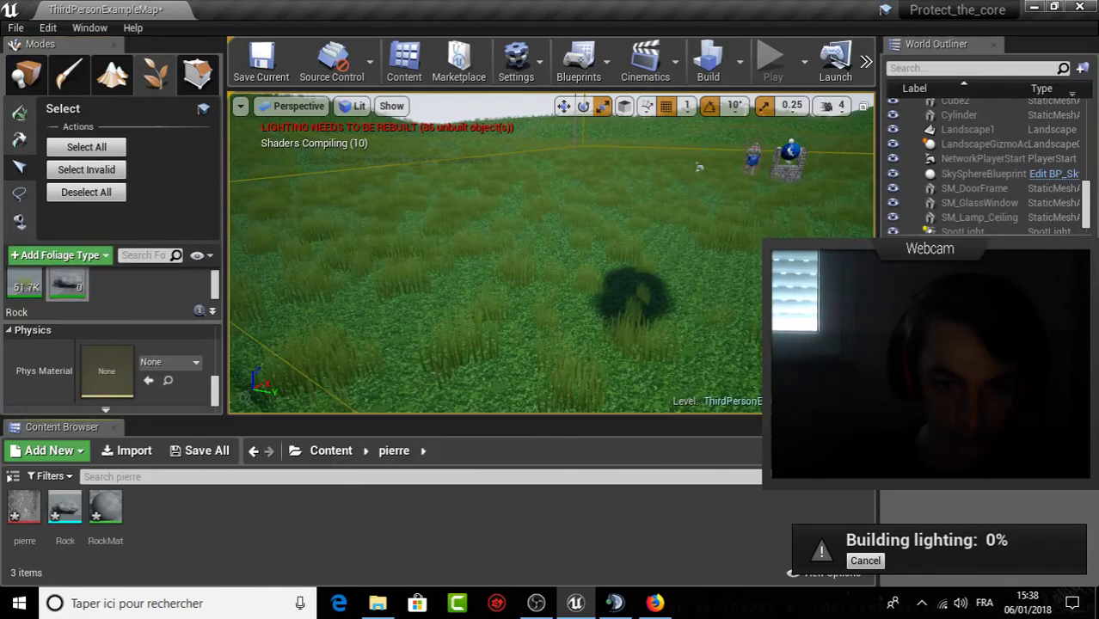
Place a Rock mesh on the grass near the character.
key(w)
mouse_move(495, 275)
right_down()
mouse_move(495, 240)
mouse_move(495, 284)
right_up()
drag(65, 508, 456, 326)
Drop the pierre texture on the rock to make pierre_Mat, delete the rock, select Rock and RockMat.
click(24, 507)
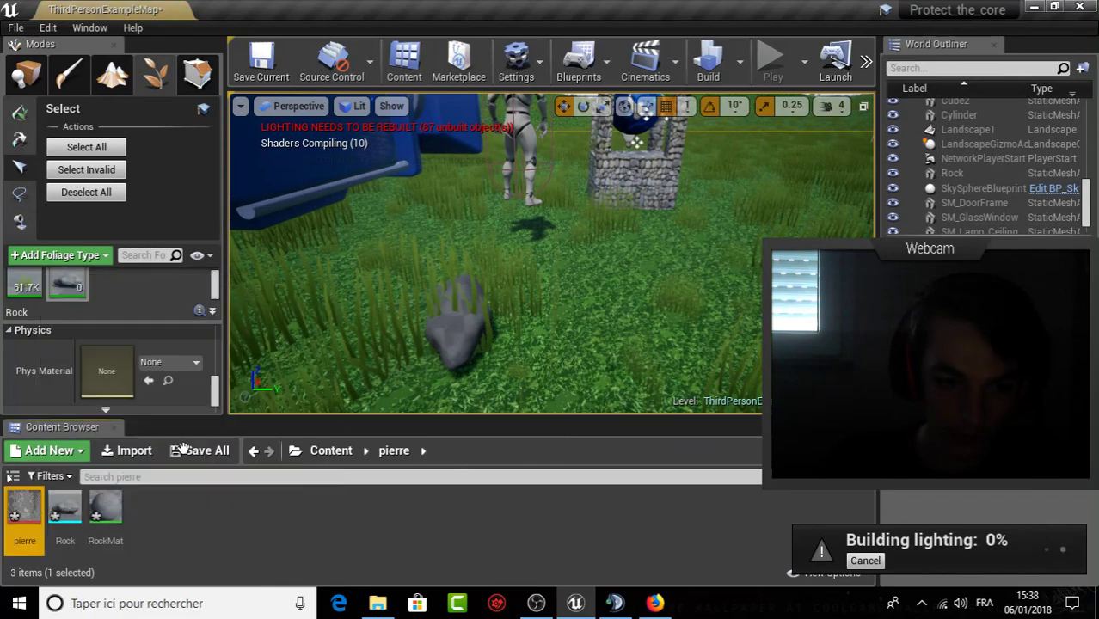
drag(182, 449, 456, 325)
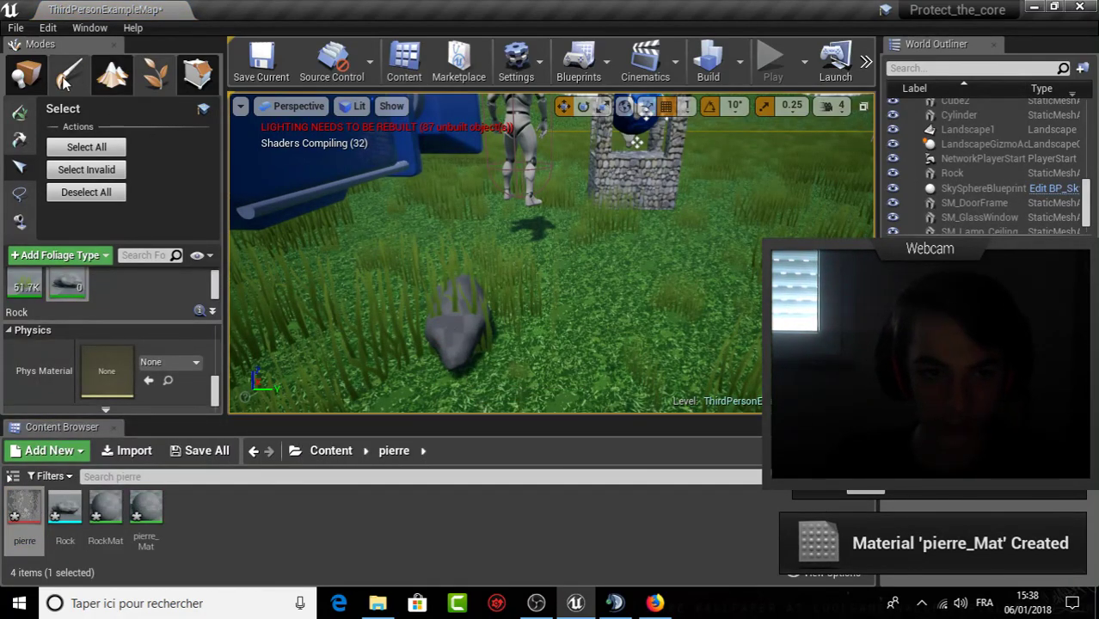
click(26, 73)
click(455, 340)
key(Delete)
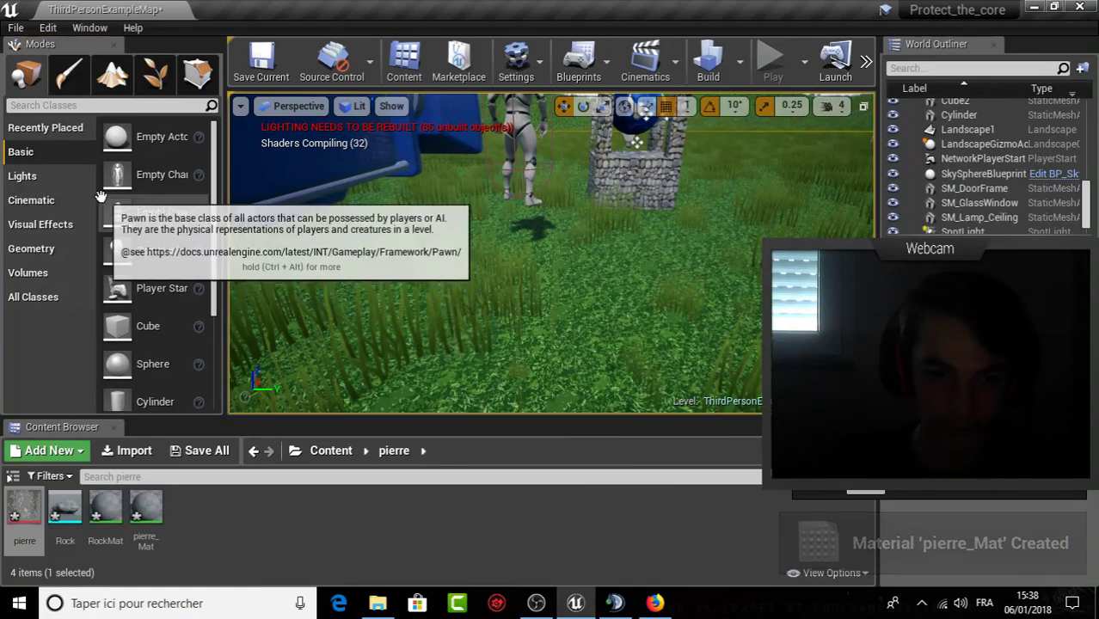
click(65, 509)
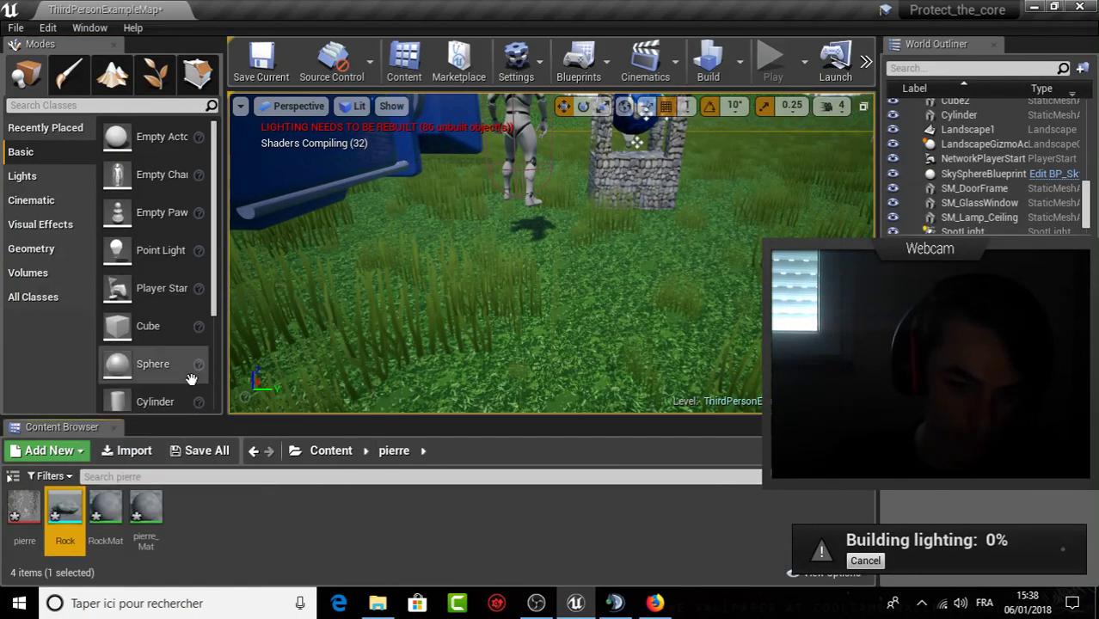
click(100, 503)
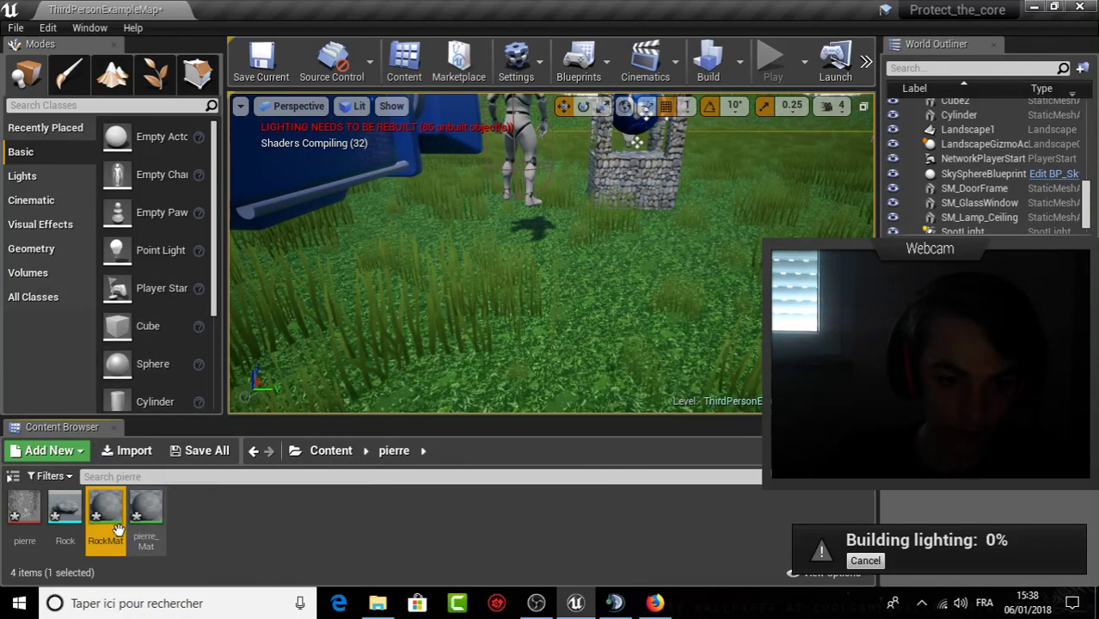
Return to Foliage mode and select the Rock foliage type.
mouse_move(38, 507)
click(154, 73)
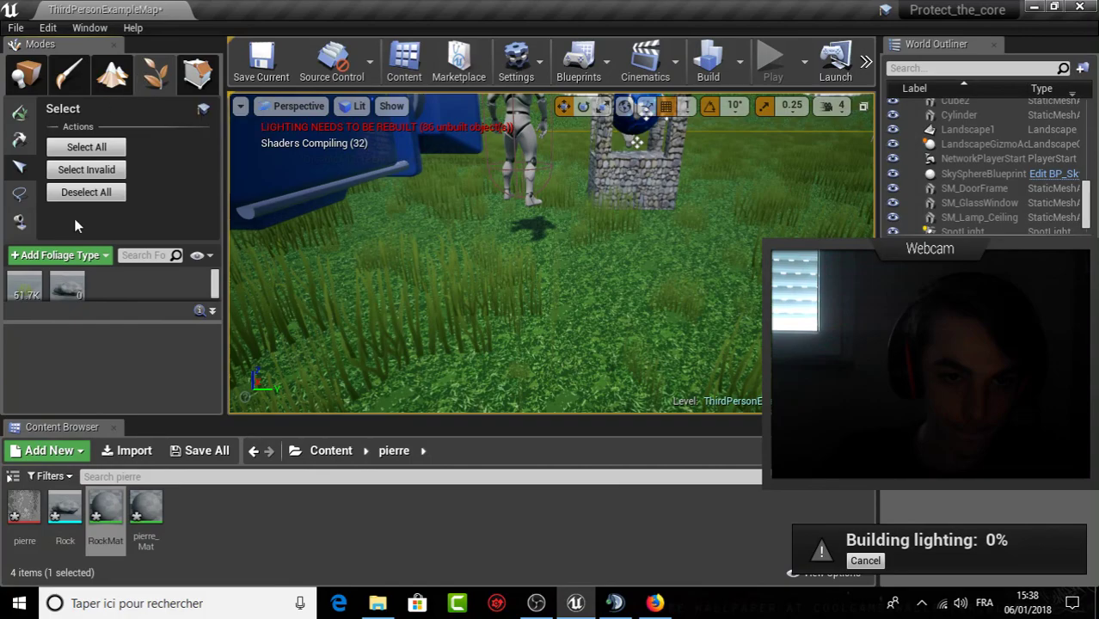
click(69, 289)
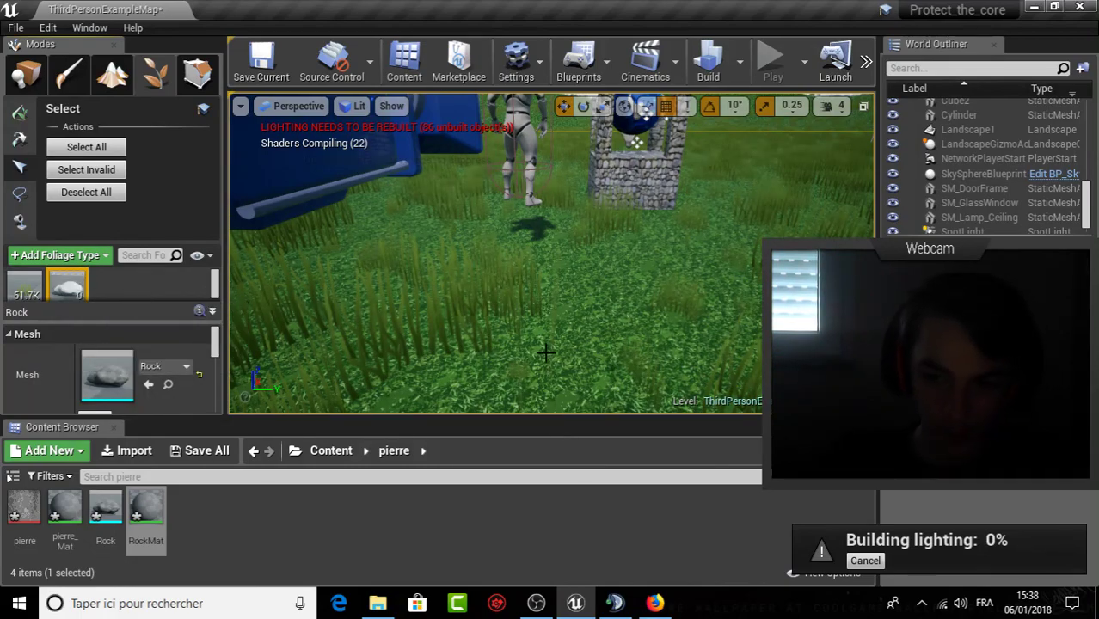
Inspect the stone well, Box Brush and sky sphere in the level.
right_drag(570, 312, 569, 312)
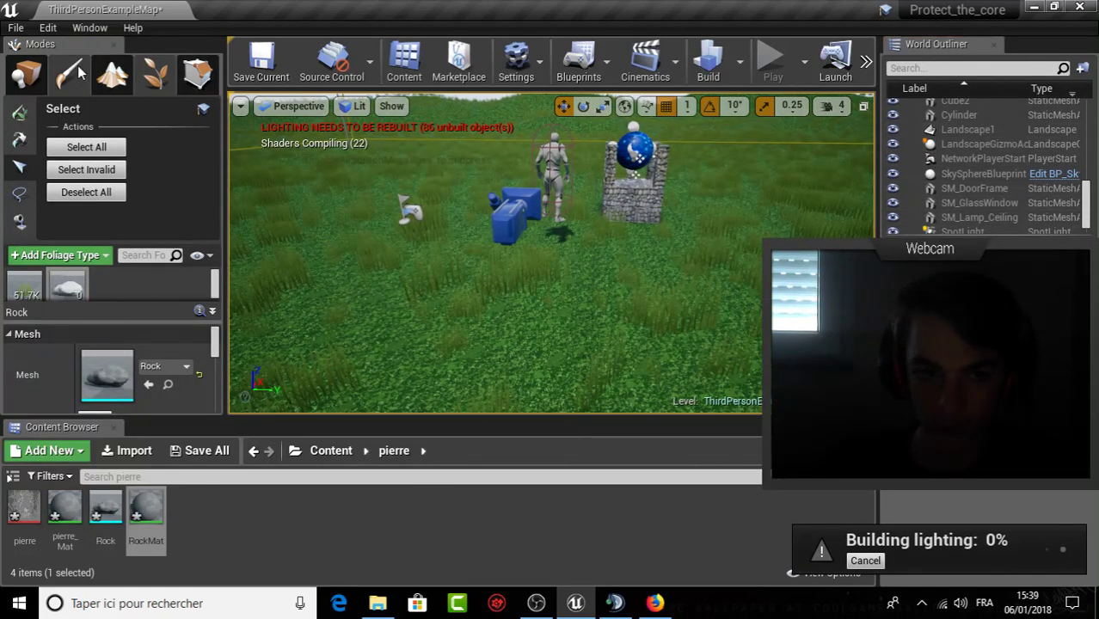
click(26, 74)
click(630, 202)
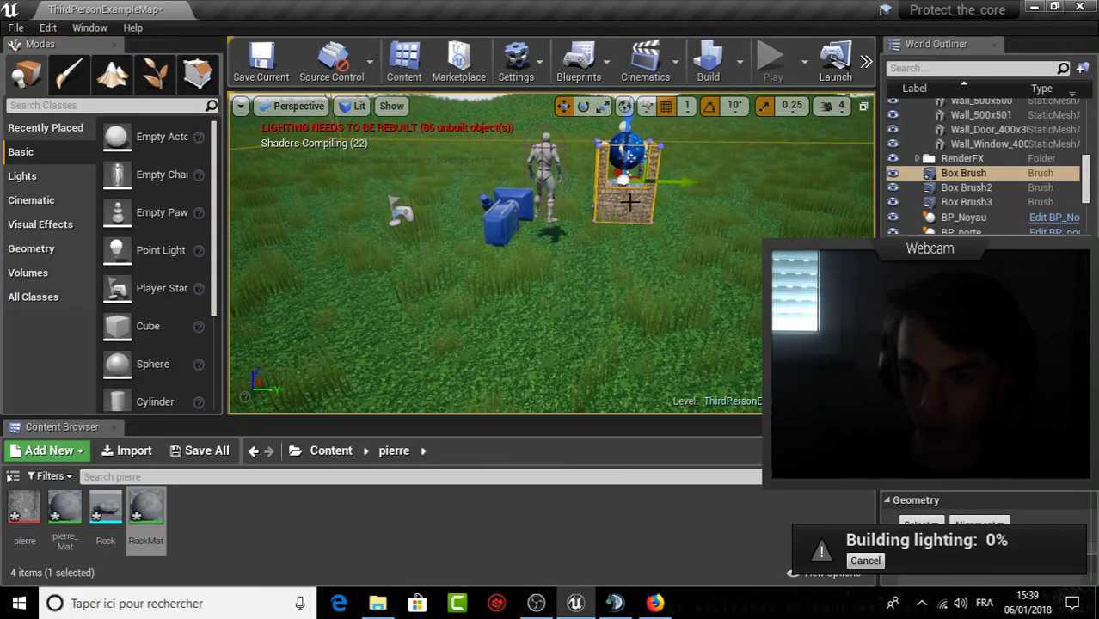
scroll(989, 533, down, 2)
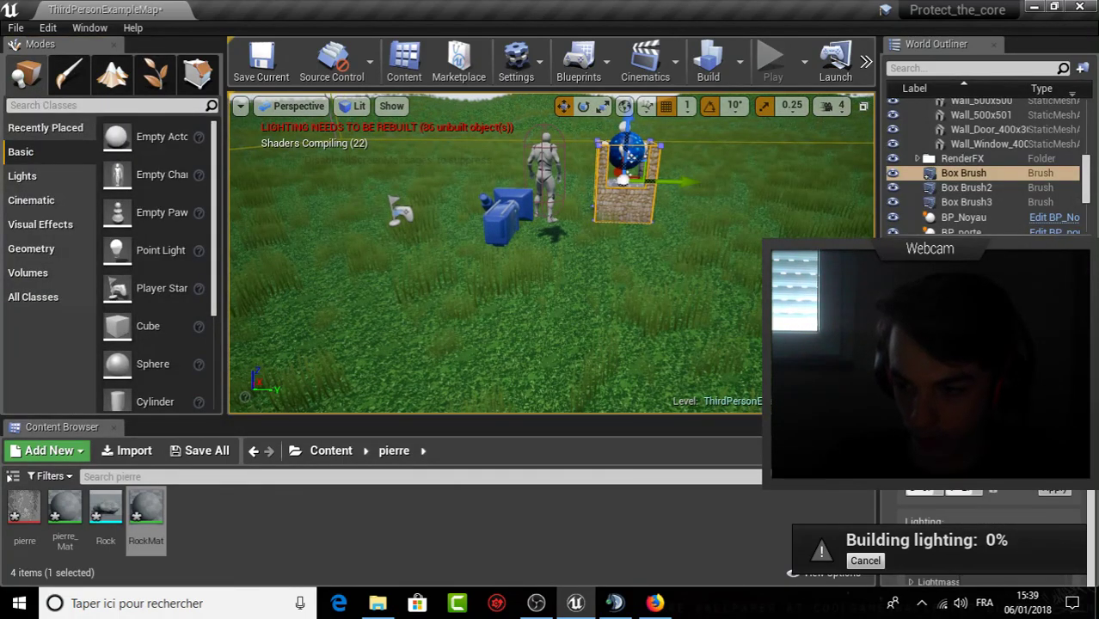
scroll(989, 533, up, 2)
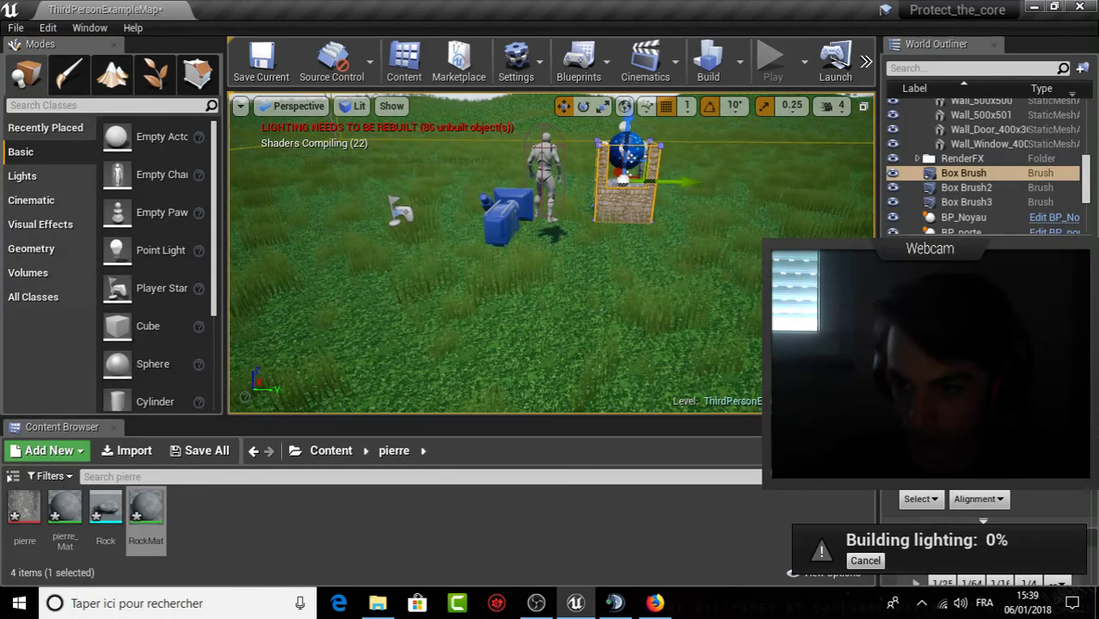
click(973, 177)
key(f)
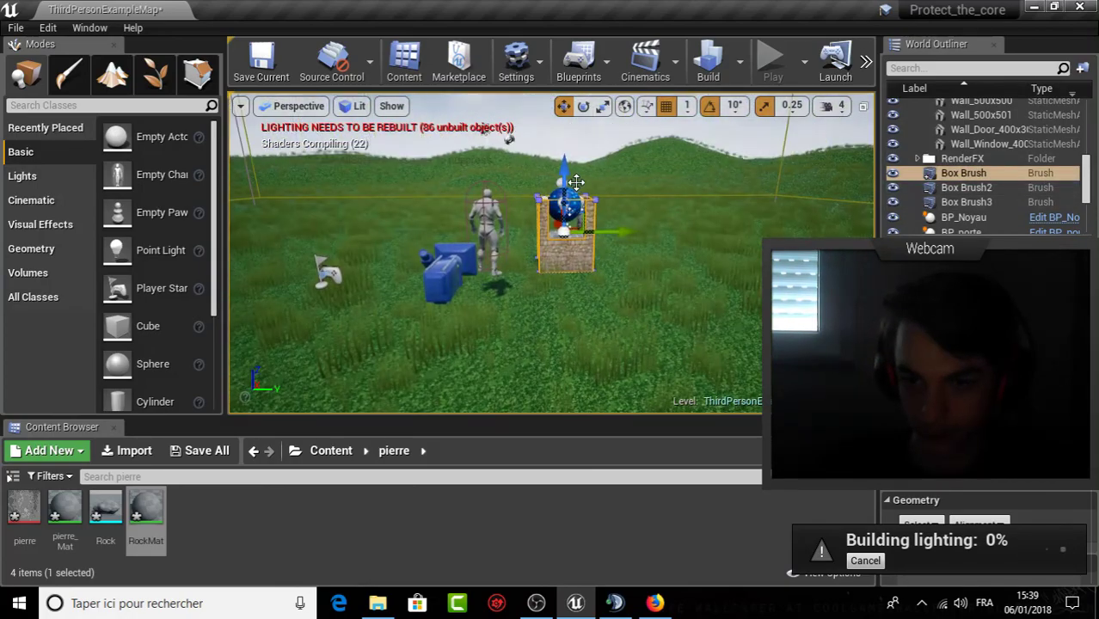
click(652, 135)
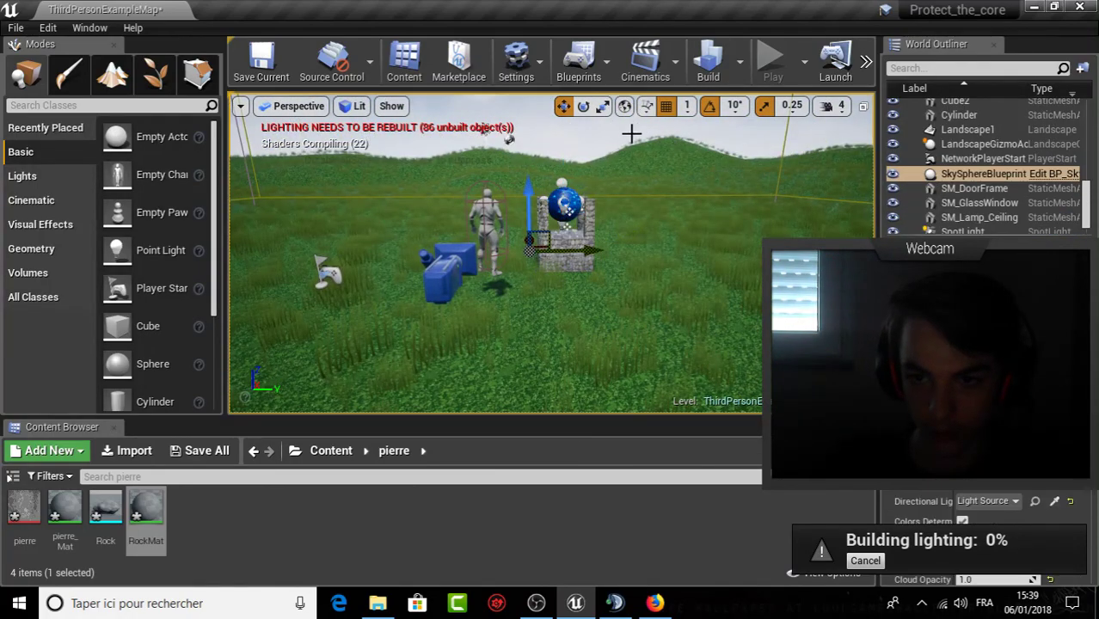
Review the Rock foliage settings: /Game/pierre/Rock mesh with NoCollision preset.
click(155, 76)
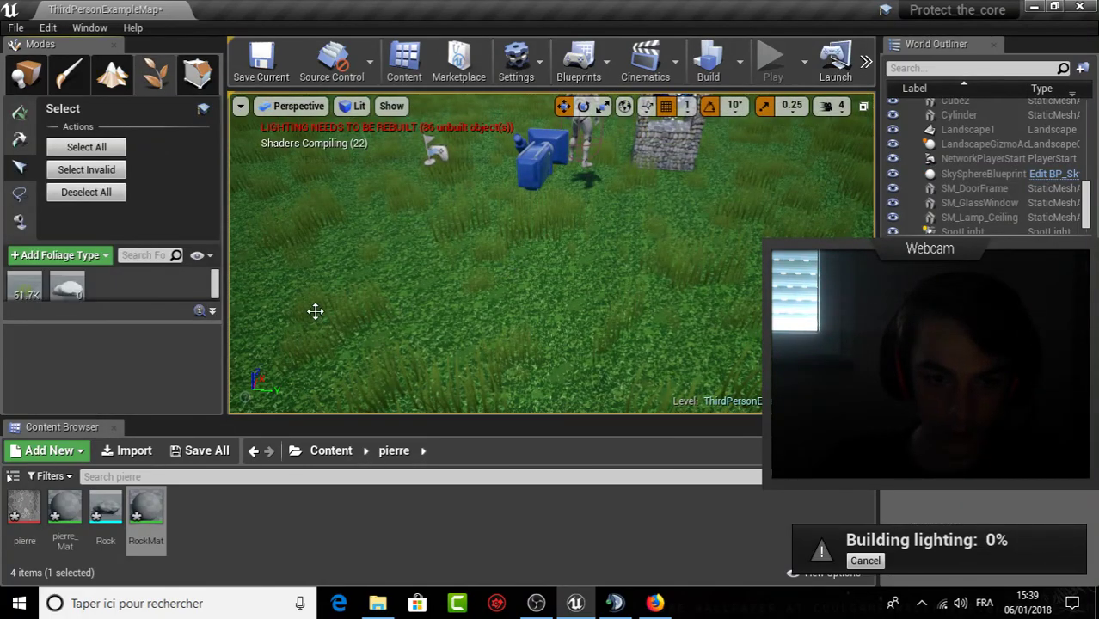
click(67, 286)
scroll(134, 344, up, 1)
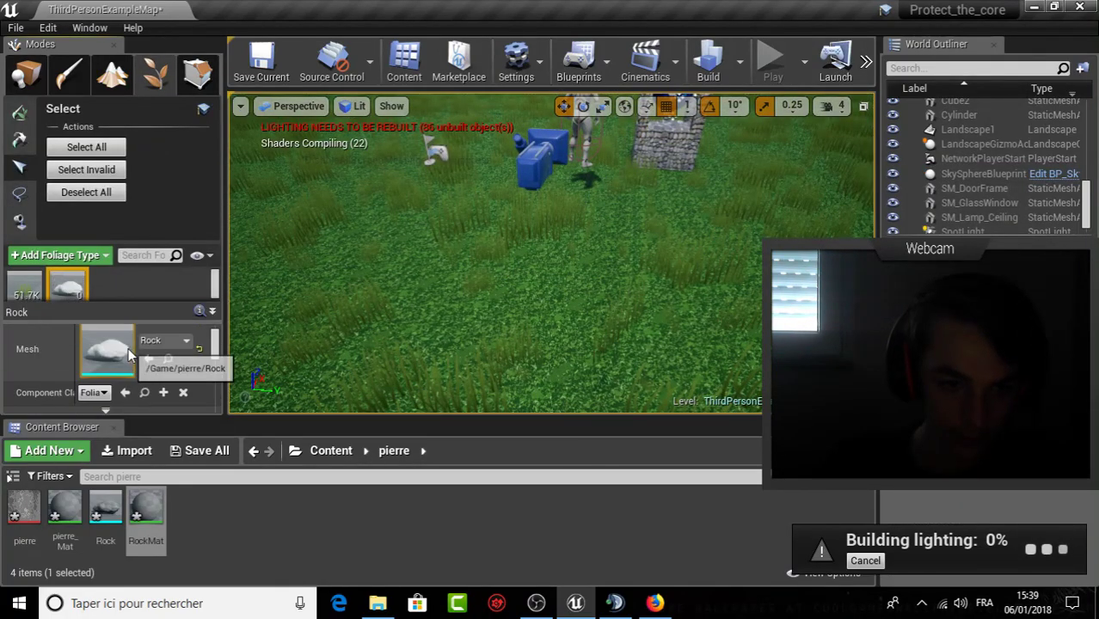
scroll(121, 359, down, 2)
scroll(119, 359, down, 2)
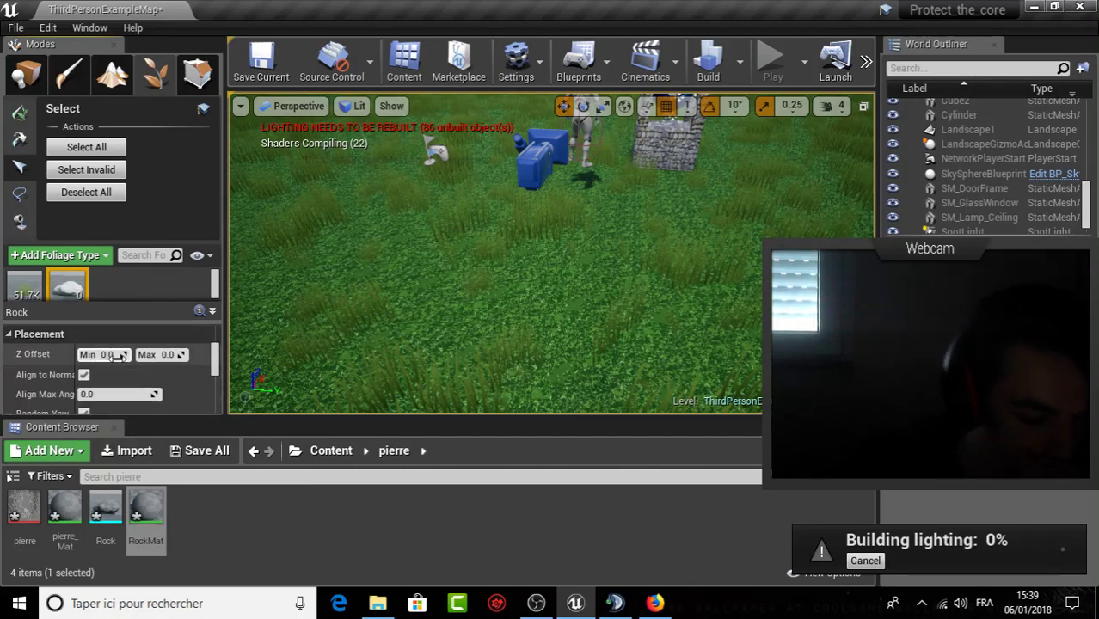
scroll(117, 359, down, 2)
scroll(117, 360, down, 3)
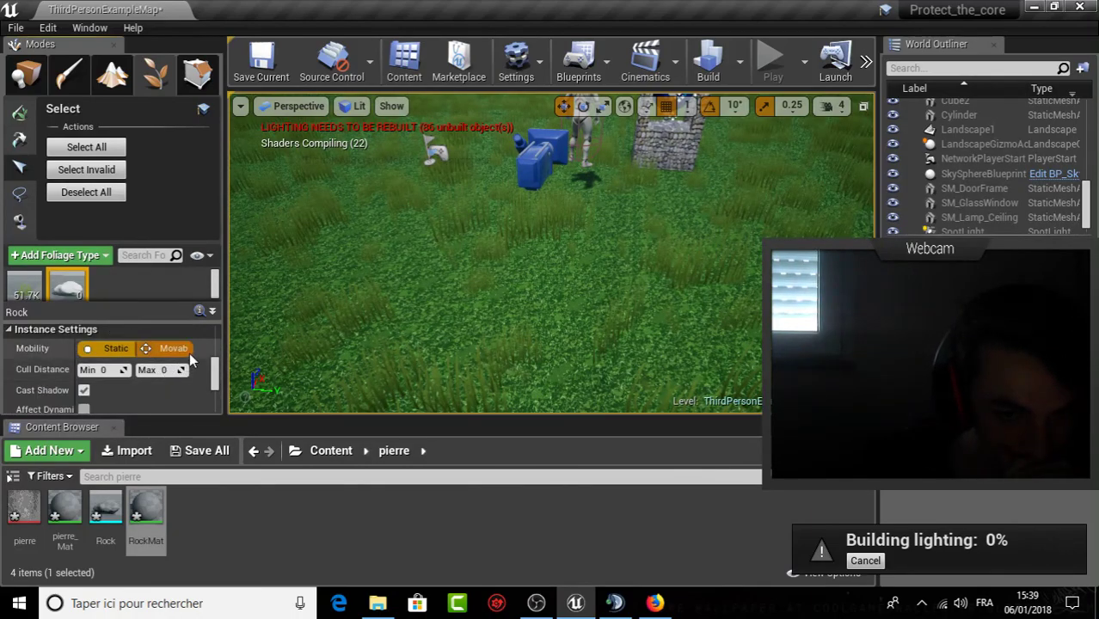
scroll(190, 359, down, 2)
scroll(189, 360, down, 2)
scroll(190, 359, down, 2)
scroll(172, 359, down, 2)
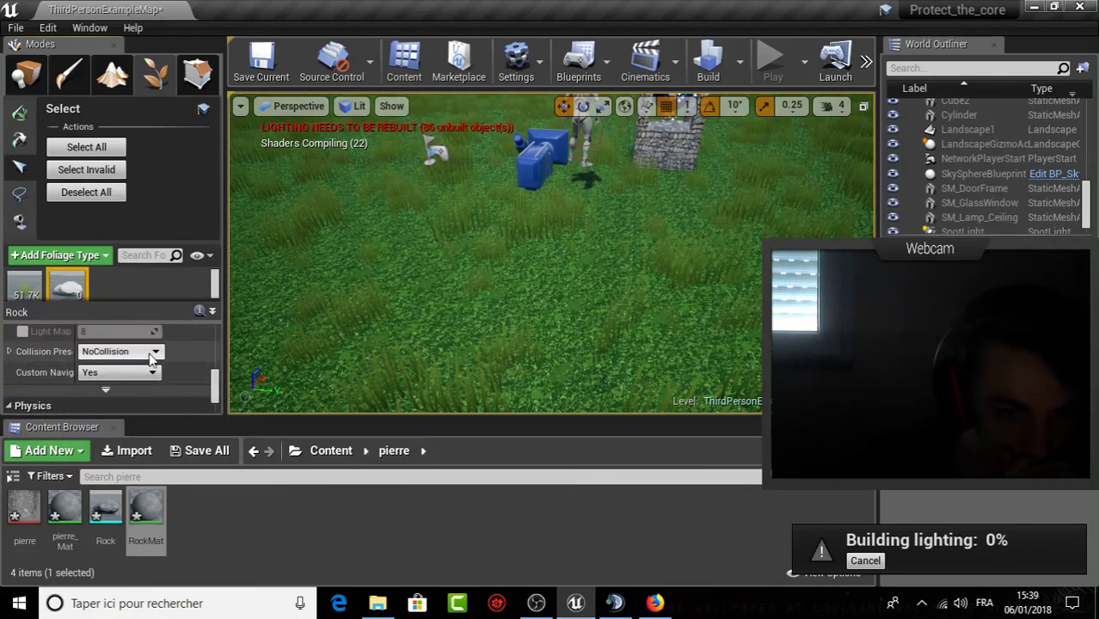
scroll(150, 360, down, 2)
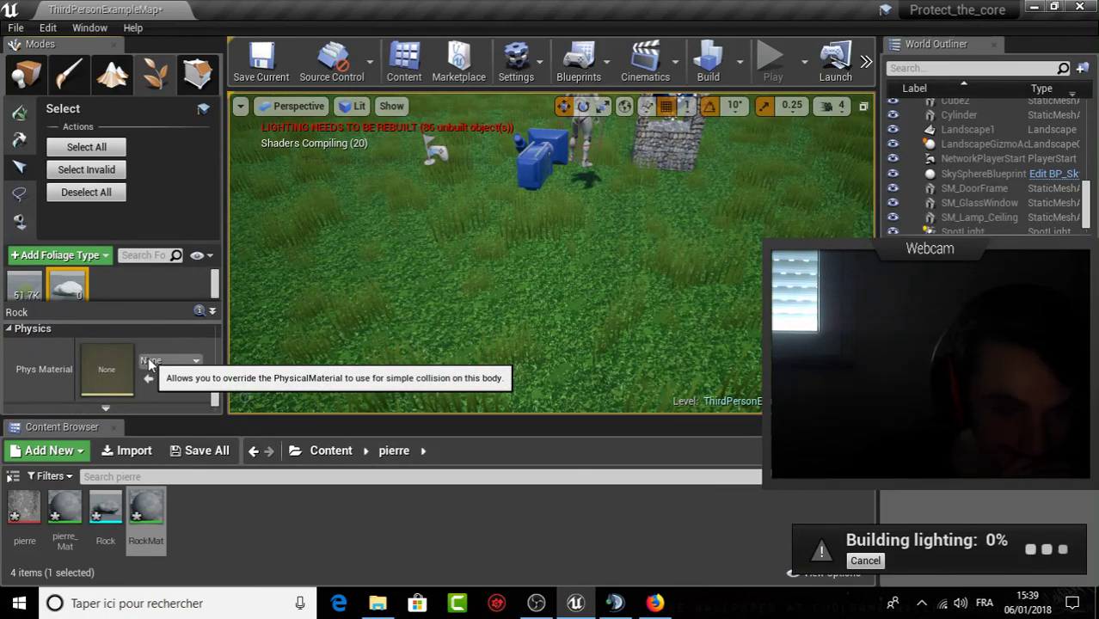
scroll(149, 365, down, 2)
scroll(148, 363, up, 2)
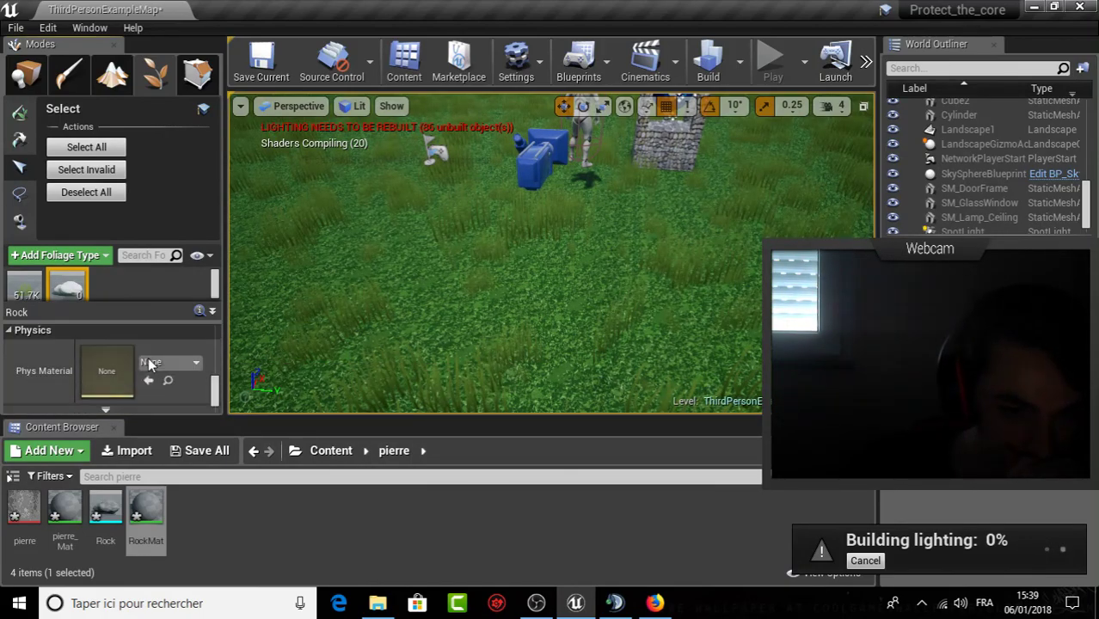
scroll(150, 365, up, 2)
scroll(151, 365, up, 1)
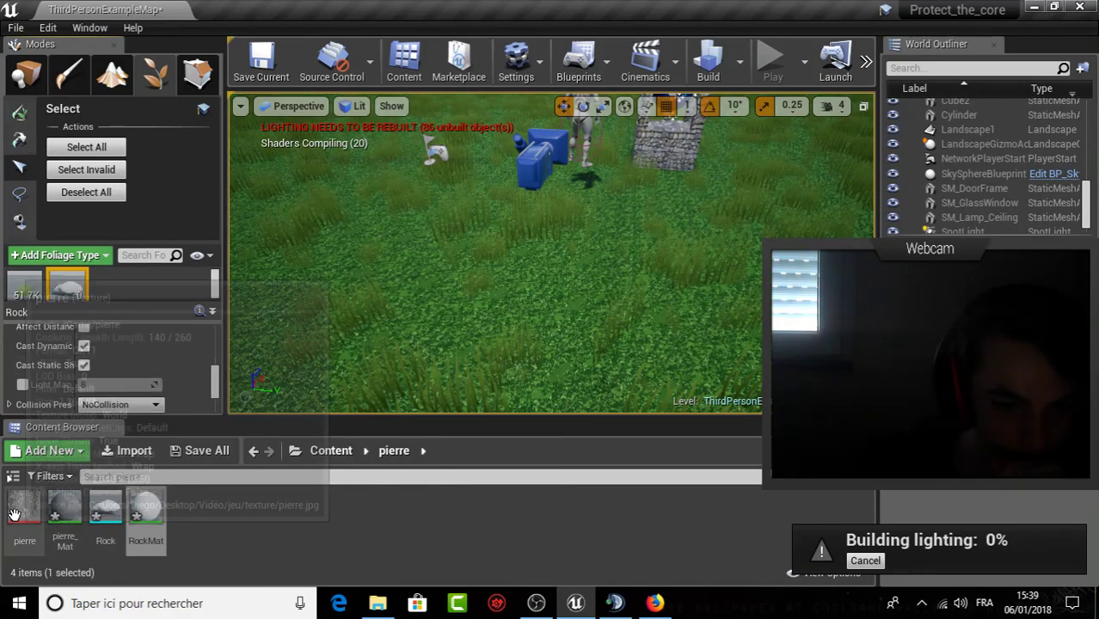
Swap the Rock mesh's Element 0 material from RockMat to pierre_Mat and save the mesh.
right_click(105, 516)
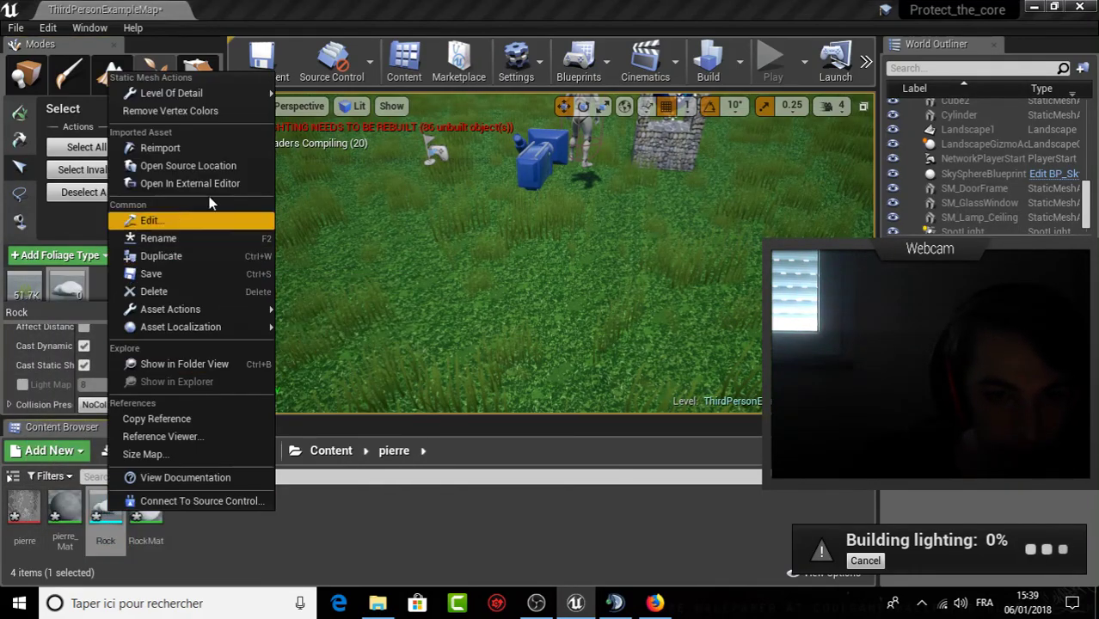
mouse_move(198, 91)
click(181, 219)
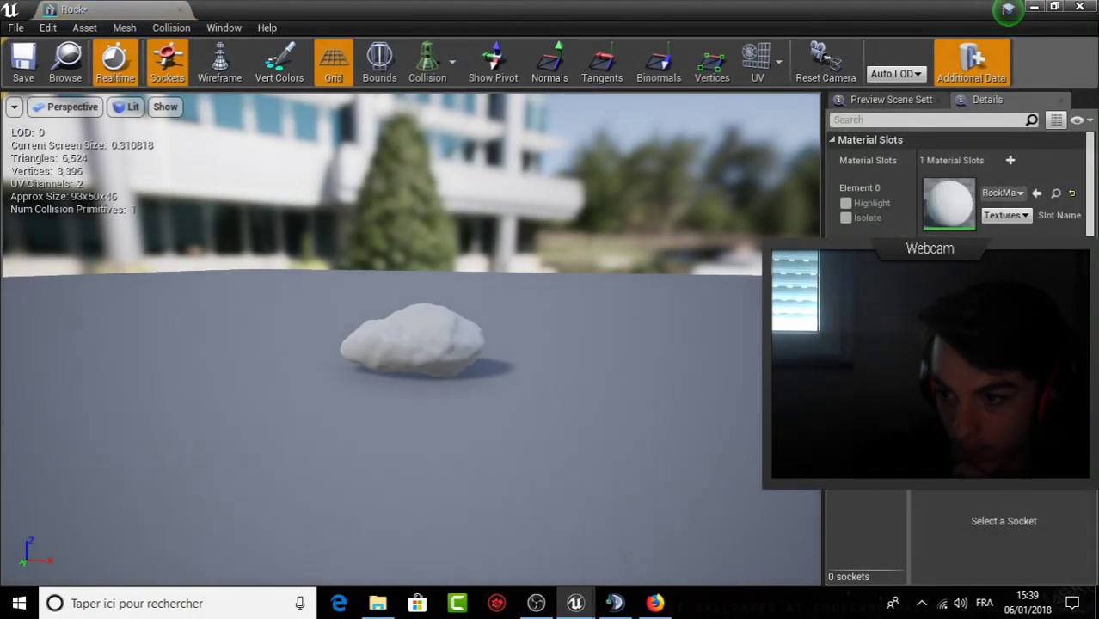
click(1000, 192)
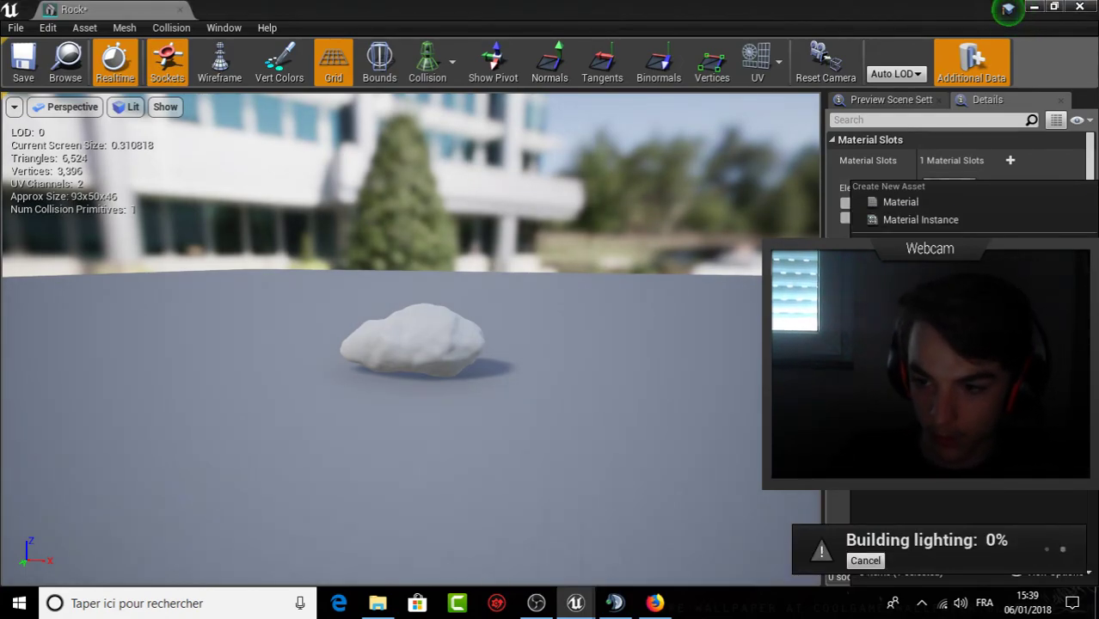
click(912, 413)
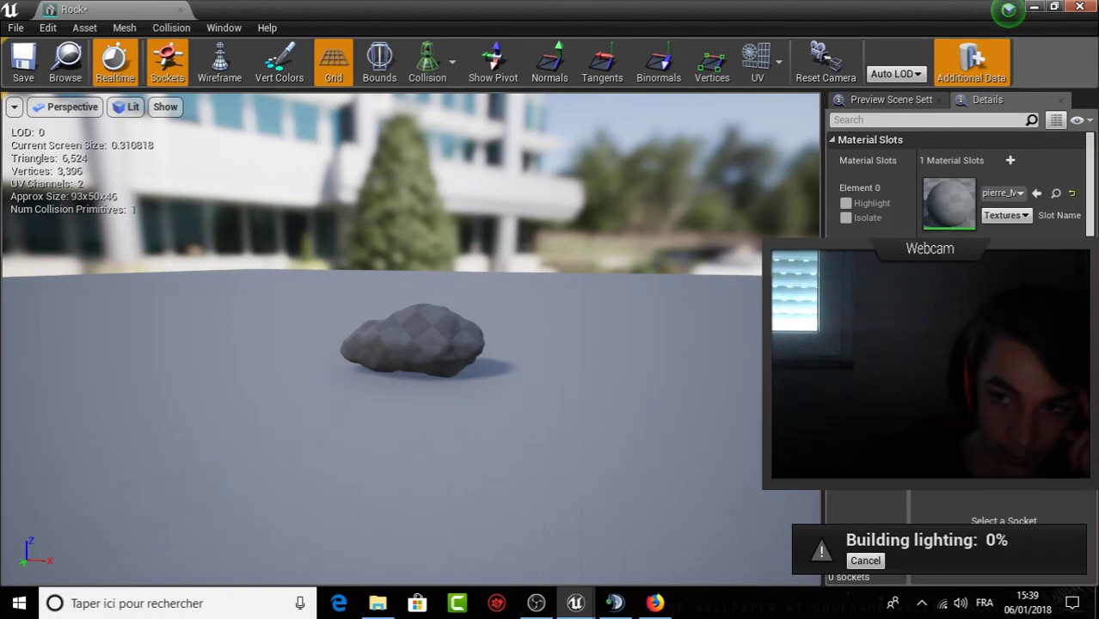
click(23, 60)
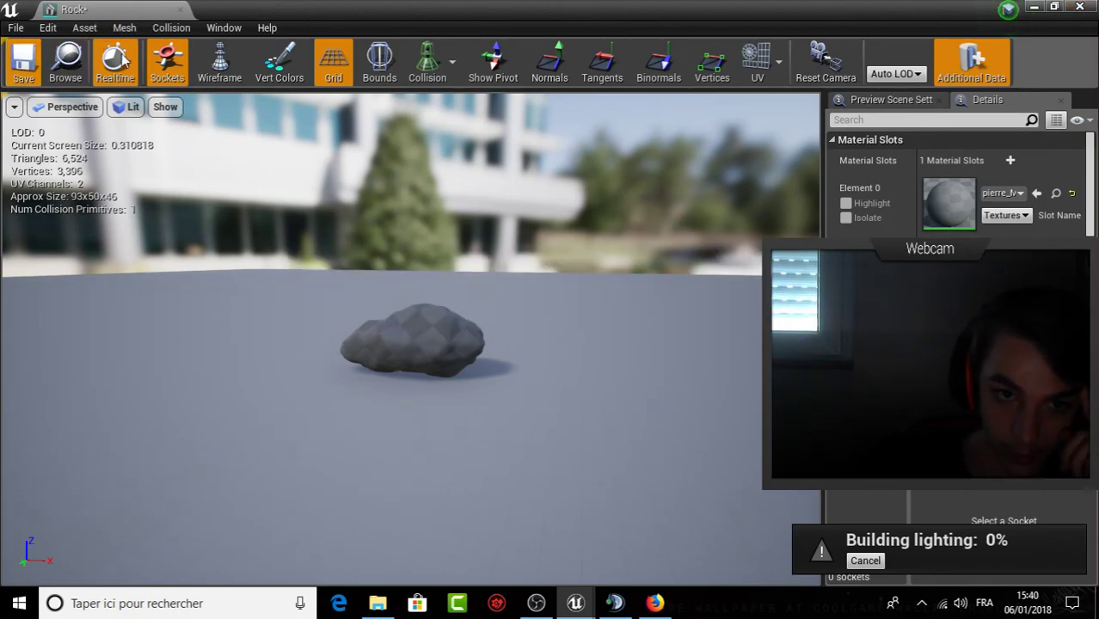
click(1089, 7)
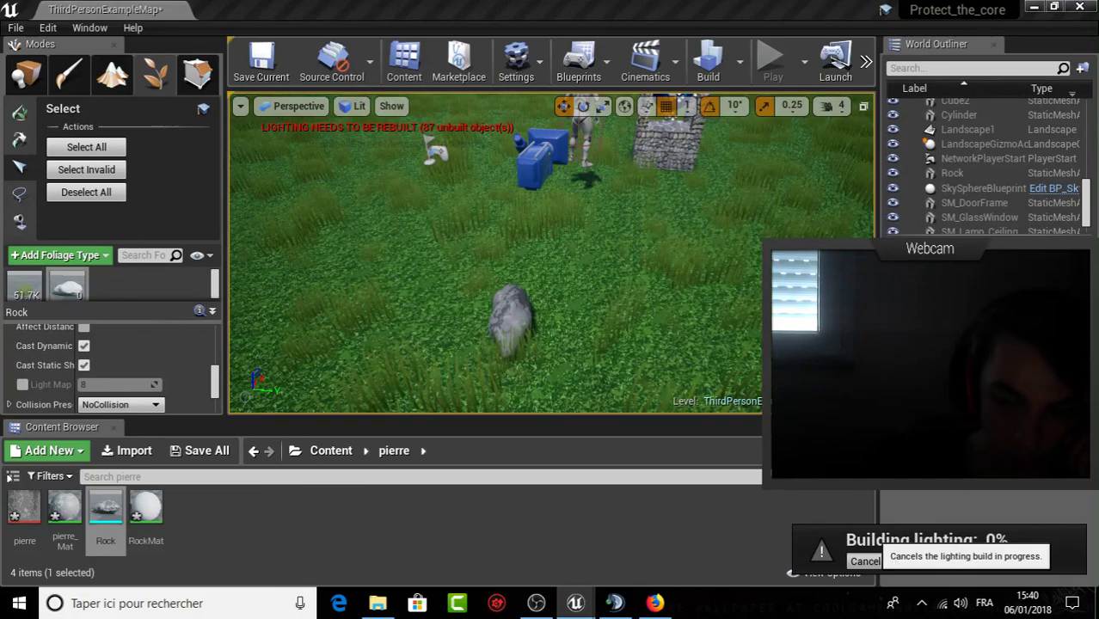
Cancel the lighting build, dismiss the Message Log, and inspect the pierre-textured rock up close.
click(865, 561)
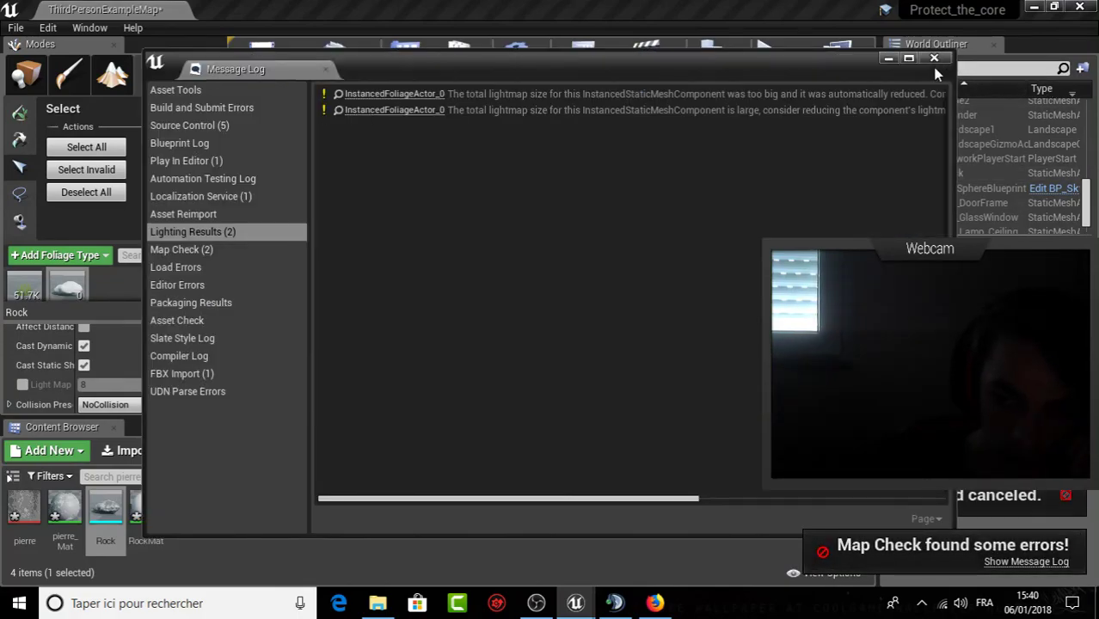
click(934, 58)
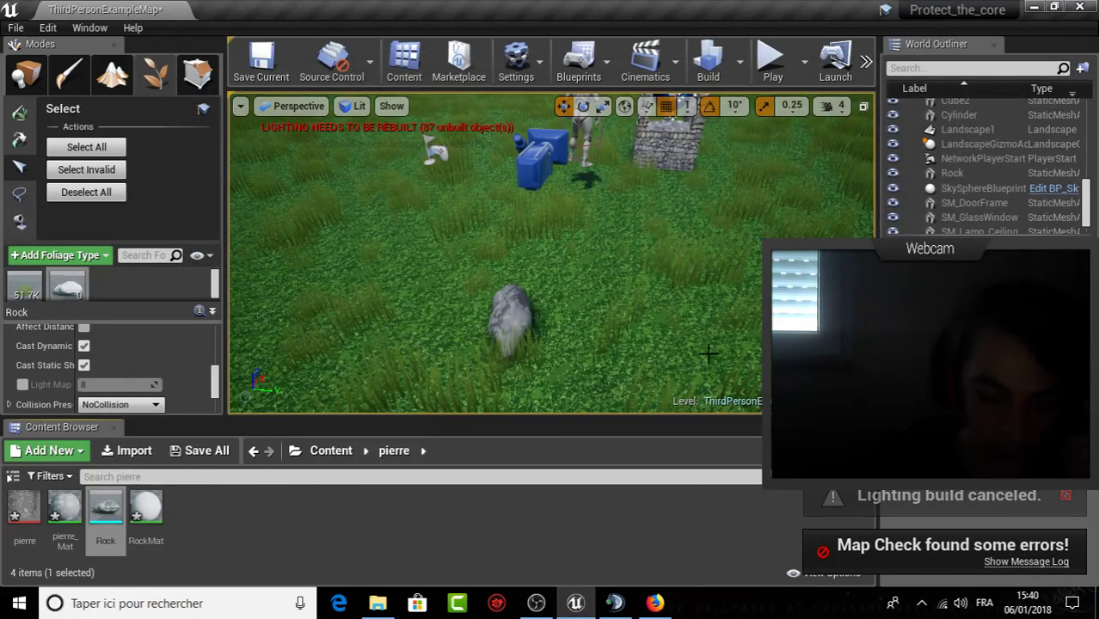
right_drag(709, 352, 602, 258)
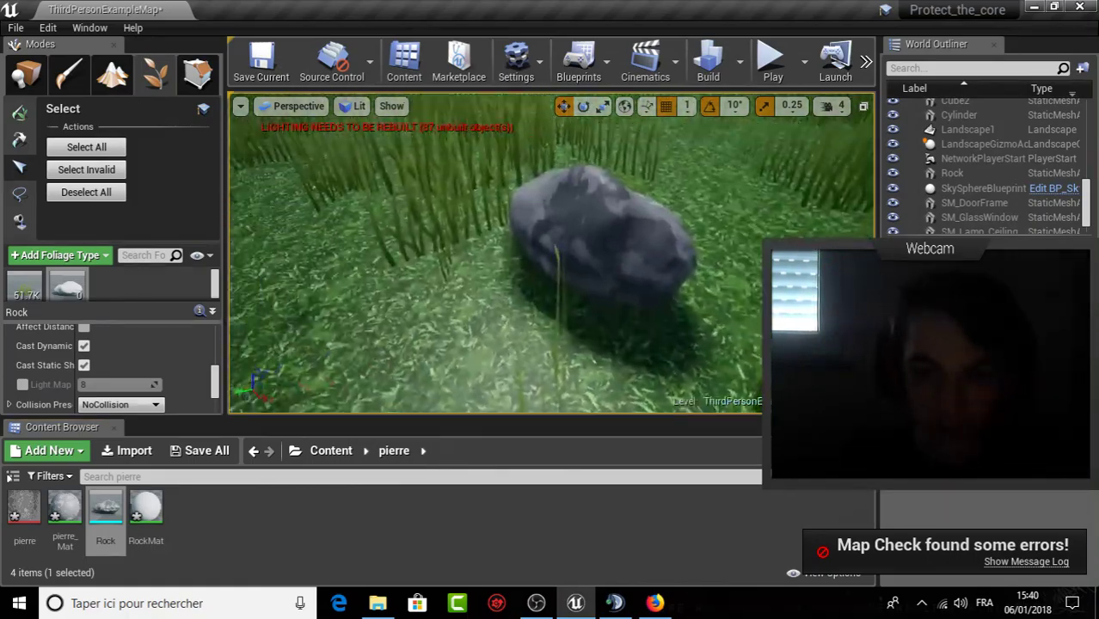
right_drag(602, 258, 723, 78)
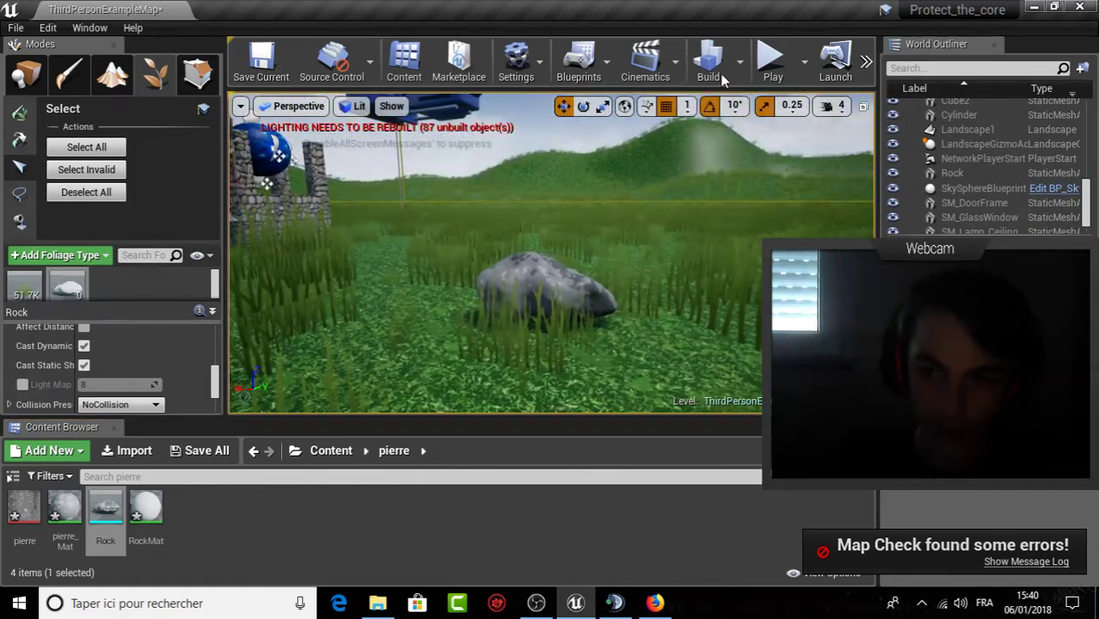
Play-test the level, running the character across the grass, then stop with Esc.
click(774, 81)
key(w)
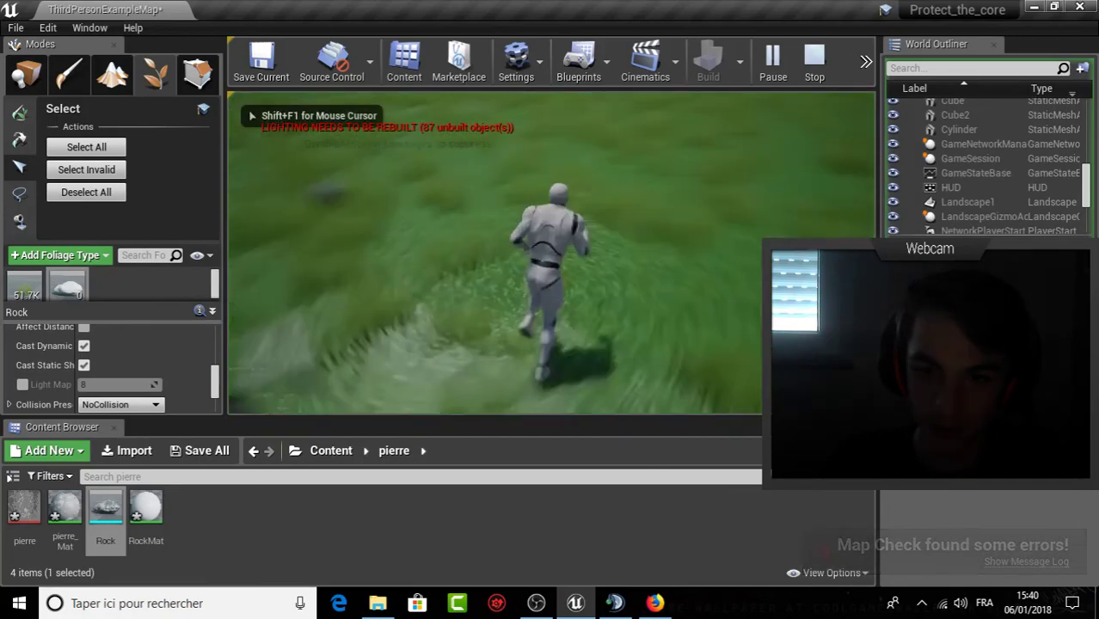
key(s)
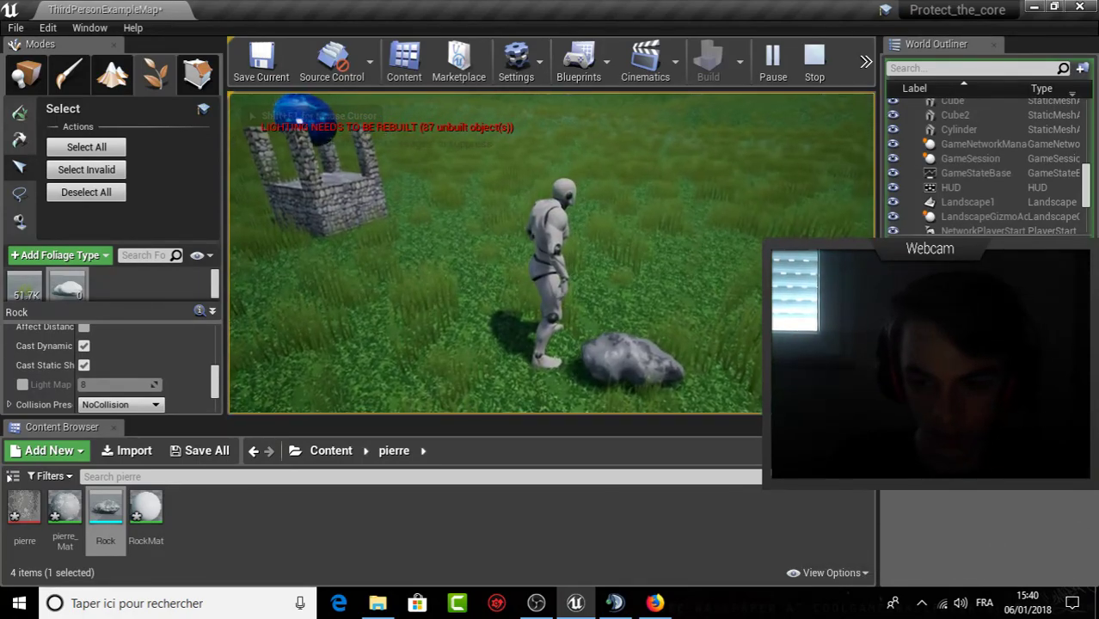
key(Escape)
right_drag(654, 289, 585, 316)
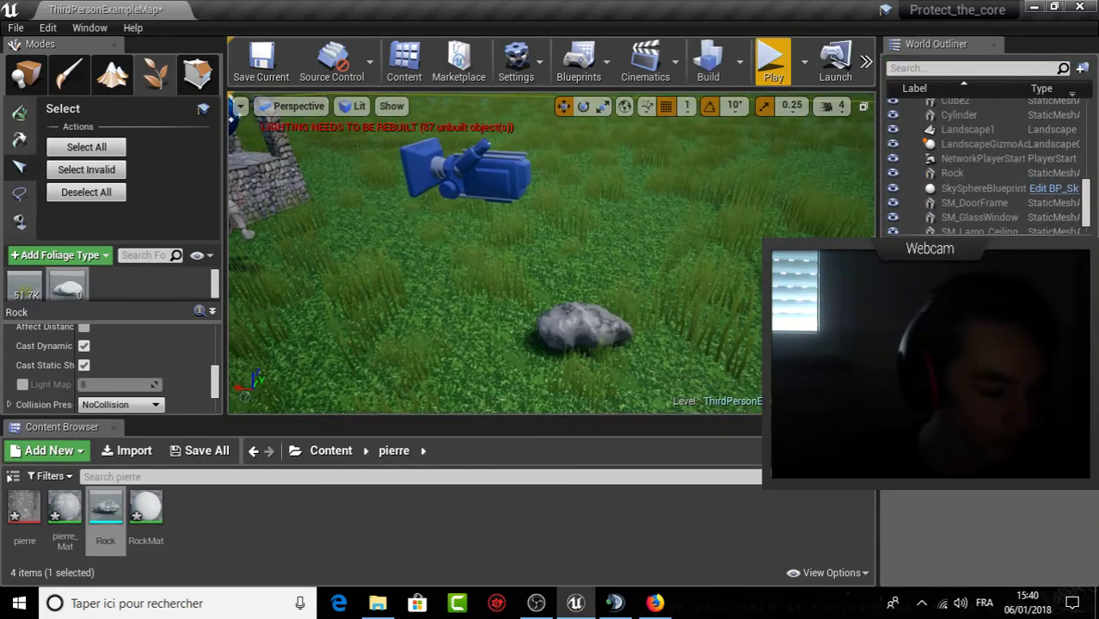